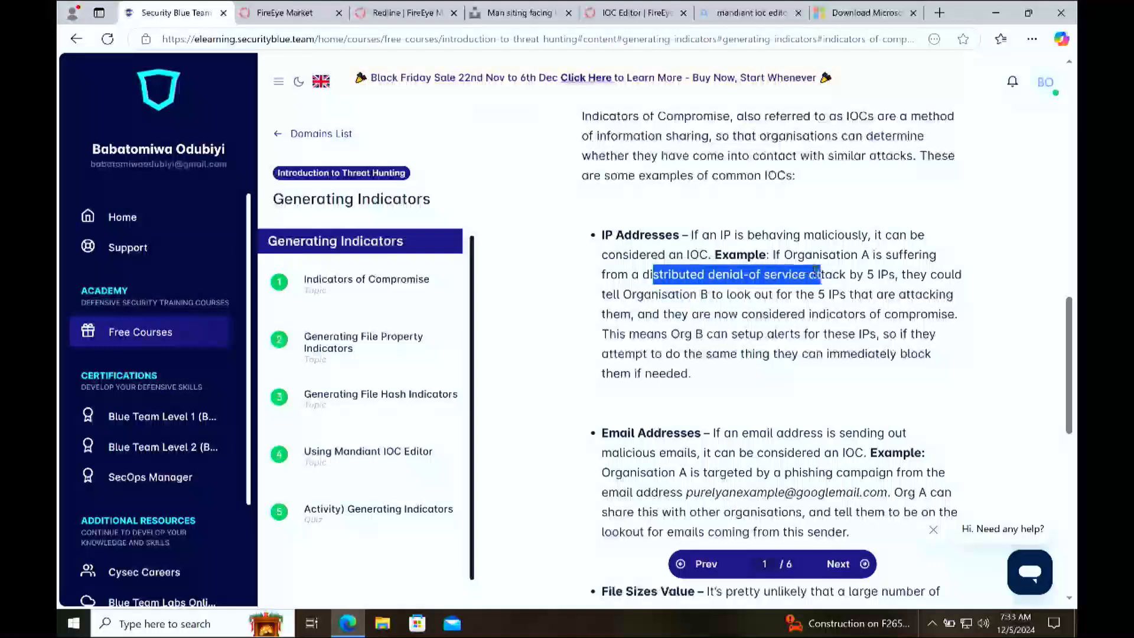
# Step: Read the Indicators of Compromise lesson's examples covering IP addresses, email addresses, file sizes, MD5/SHA-1 hashes and strings
pyautogui.moveTo(895, 275); pyautogui.dragTo(889, 275)
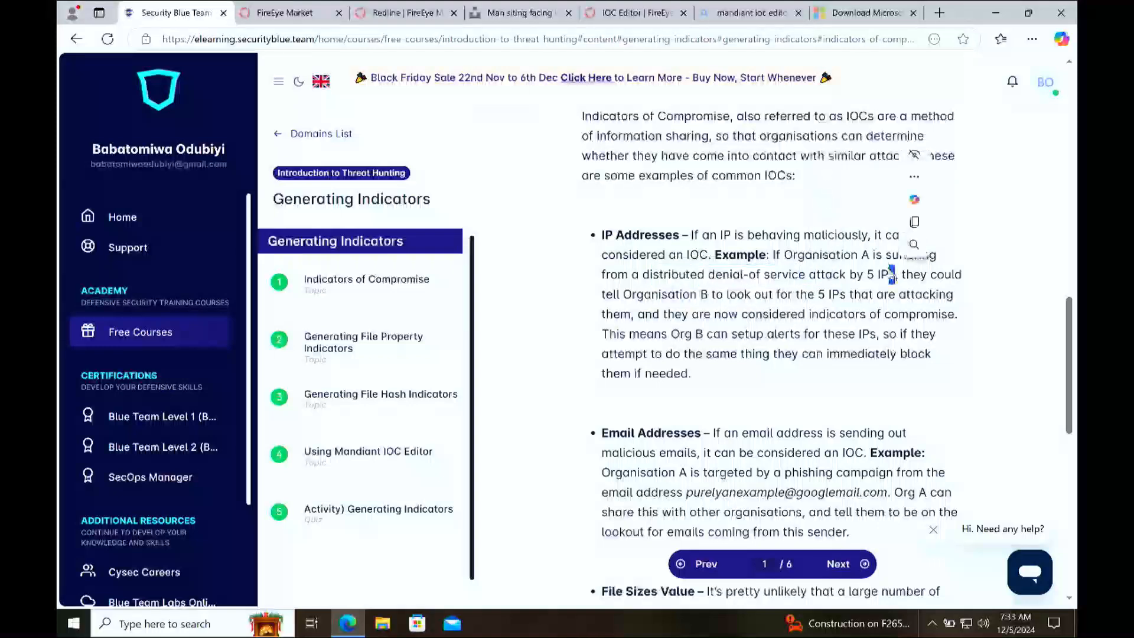
pyautogui.click(703, 307)
pyautogui.moveTo(838, 294); pyautogui.dragTo(781, 275)
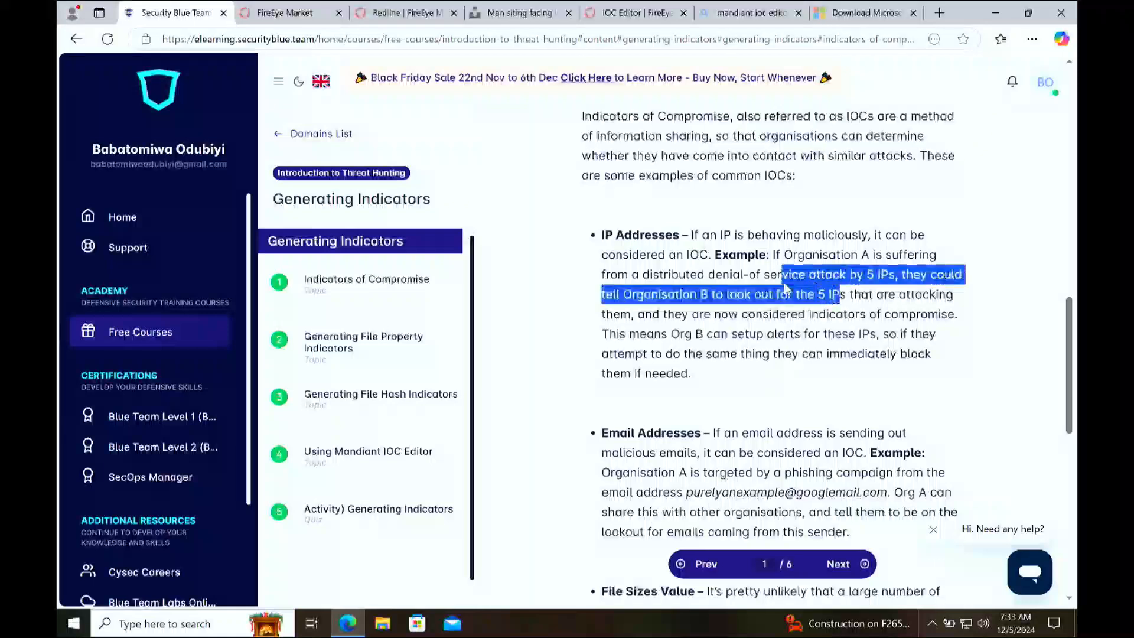
pyautogui.click(632, 292)
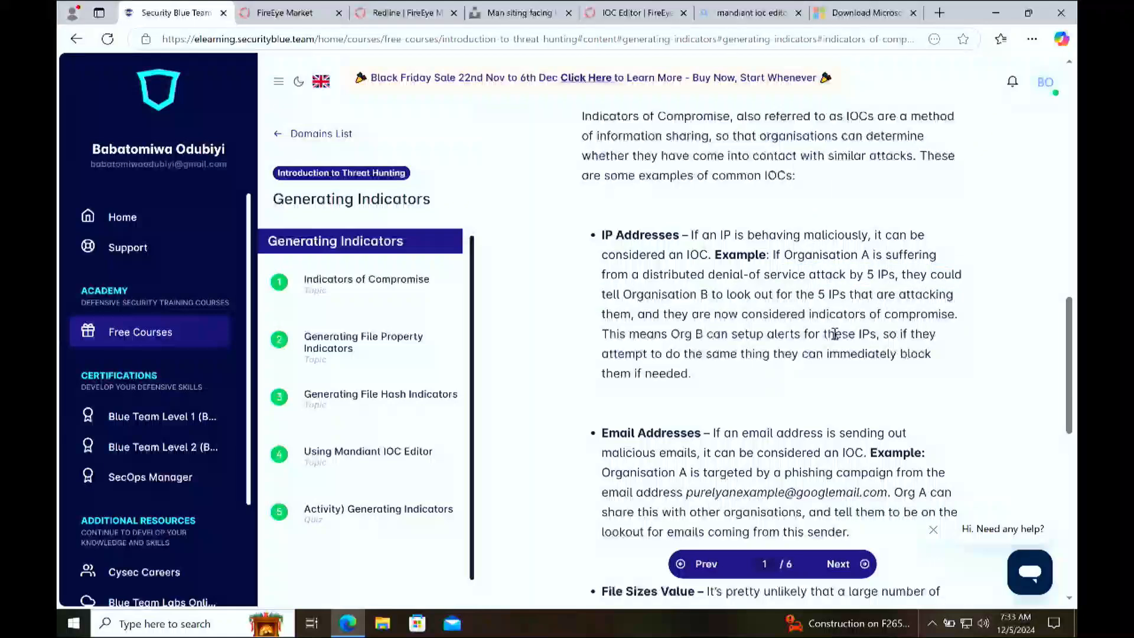
pyautogui.moveTo(957, 314); pyautogui.dragTo(798, 315)
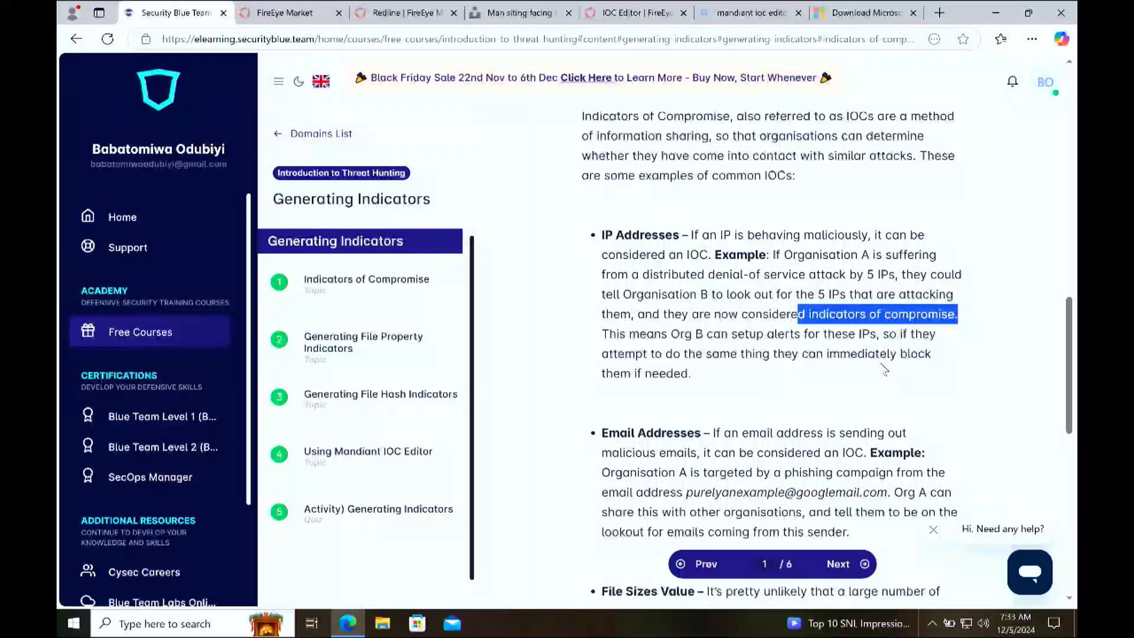
pyautogui.scroll(-6, 642, 377)
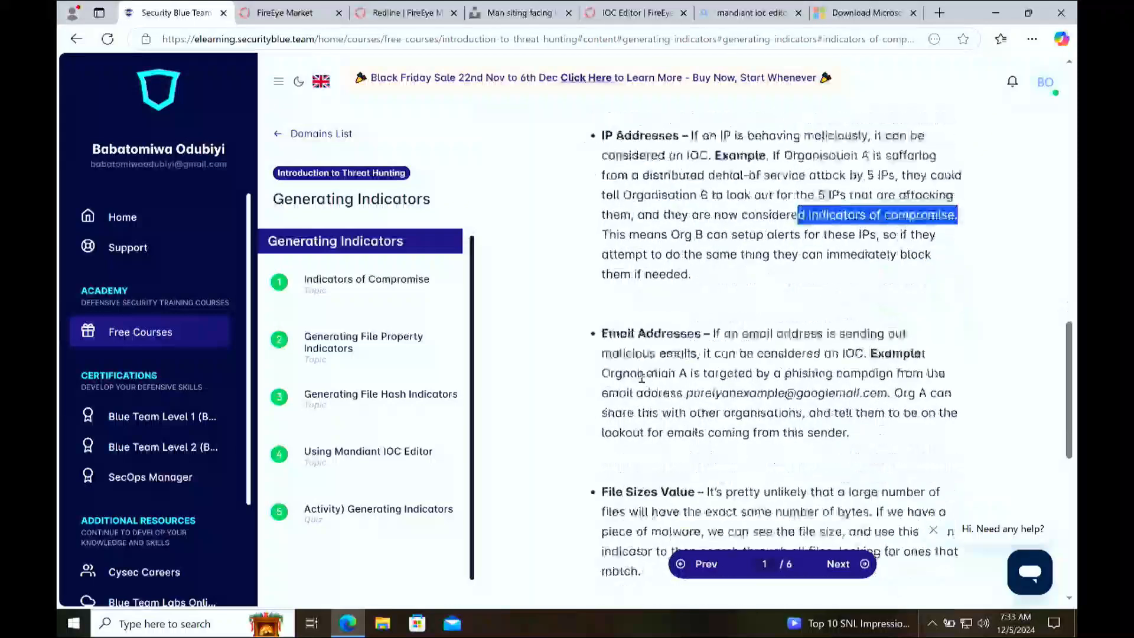
pyautogui.scroll(-2, 642, 376)
pyautogui.scroll(9, 642, 376)
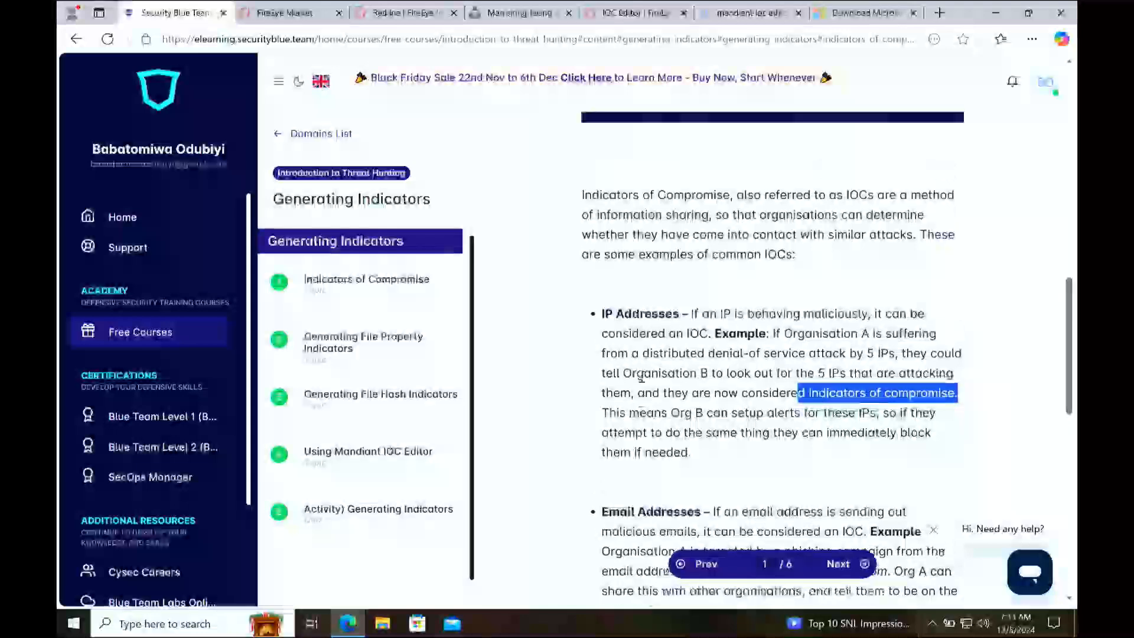
pyautogui.scroll(-5, 662, 457)
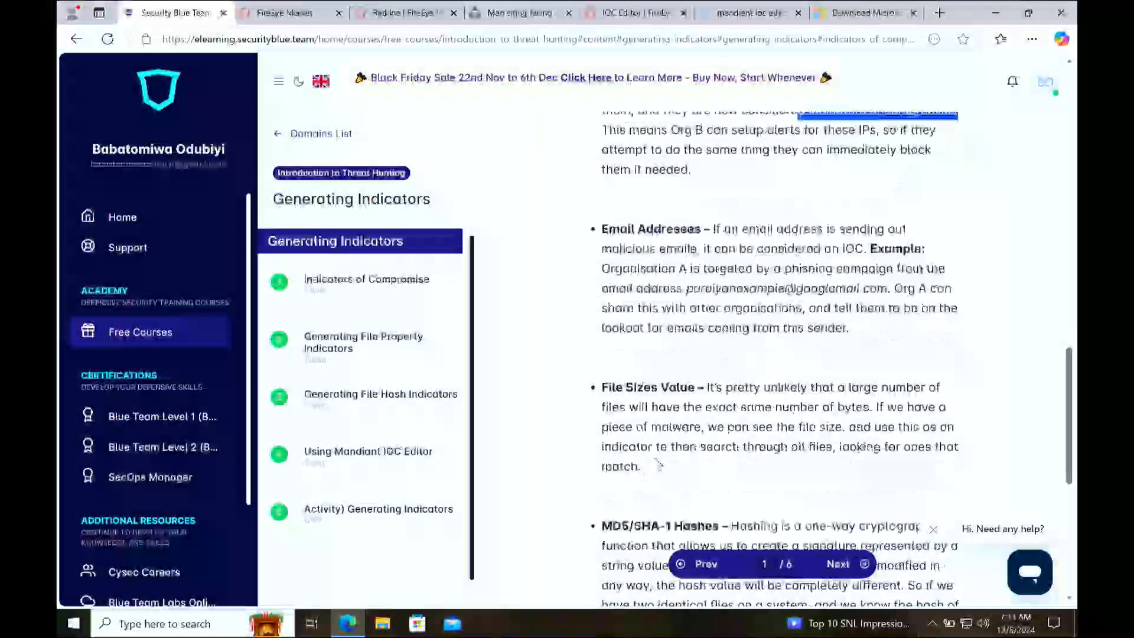
pyautogui.scroll(-5, 665, 384)
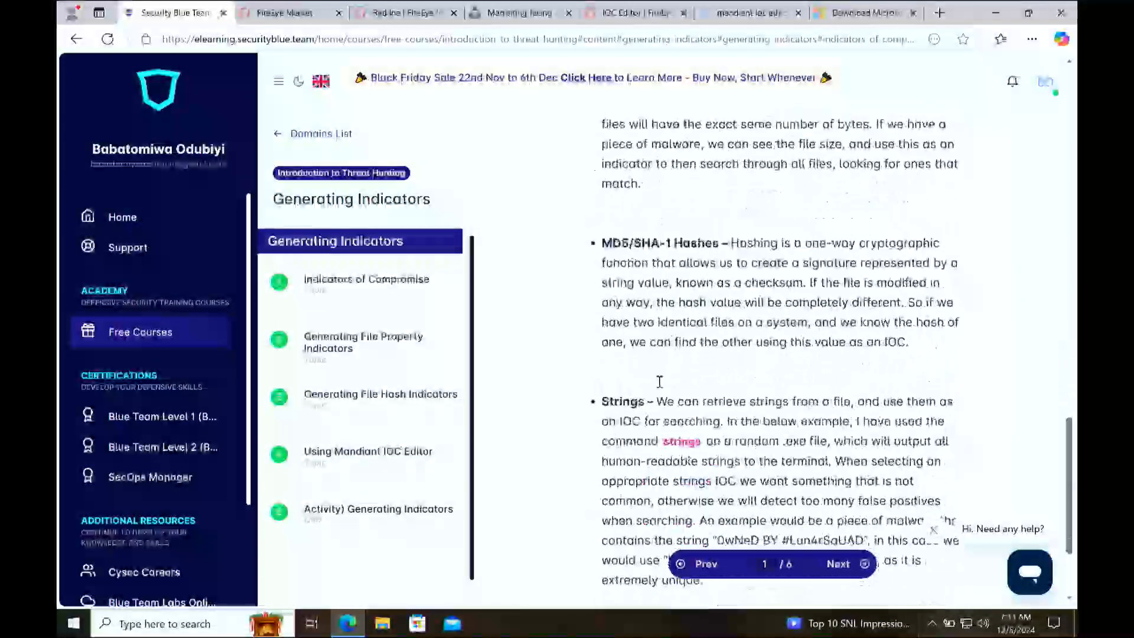
pyautogui.scroll(-3, 634, 401)
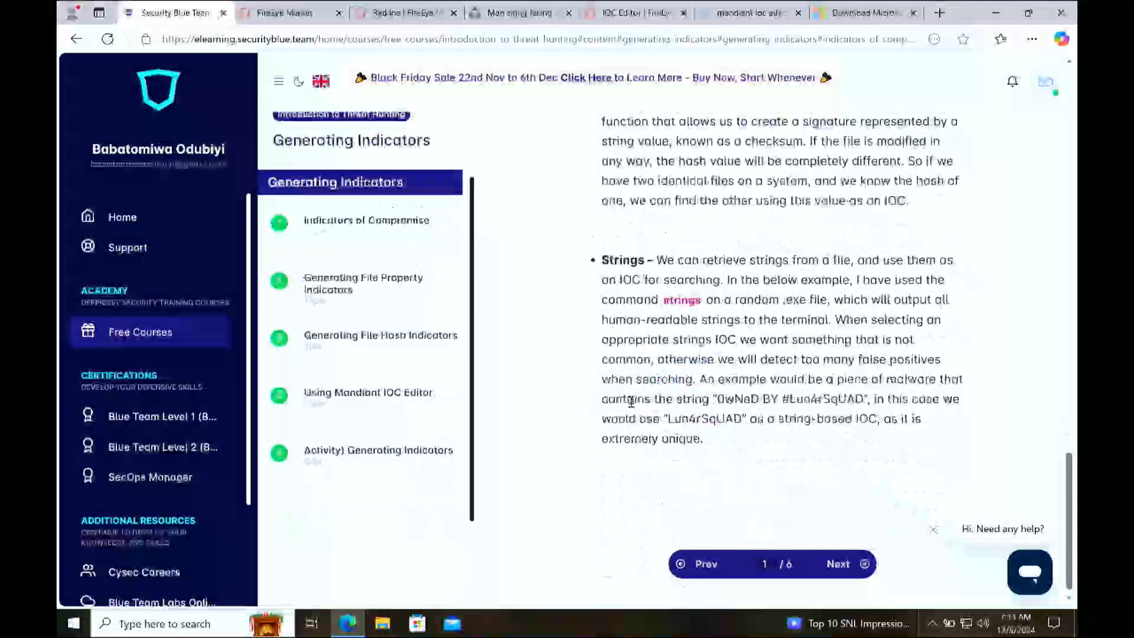
pyautogui.scroll(10, 644, 383)
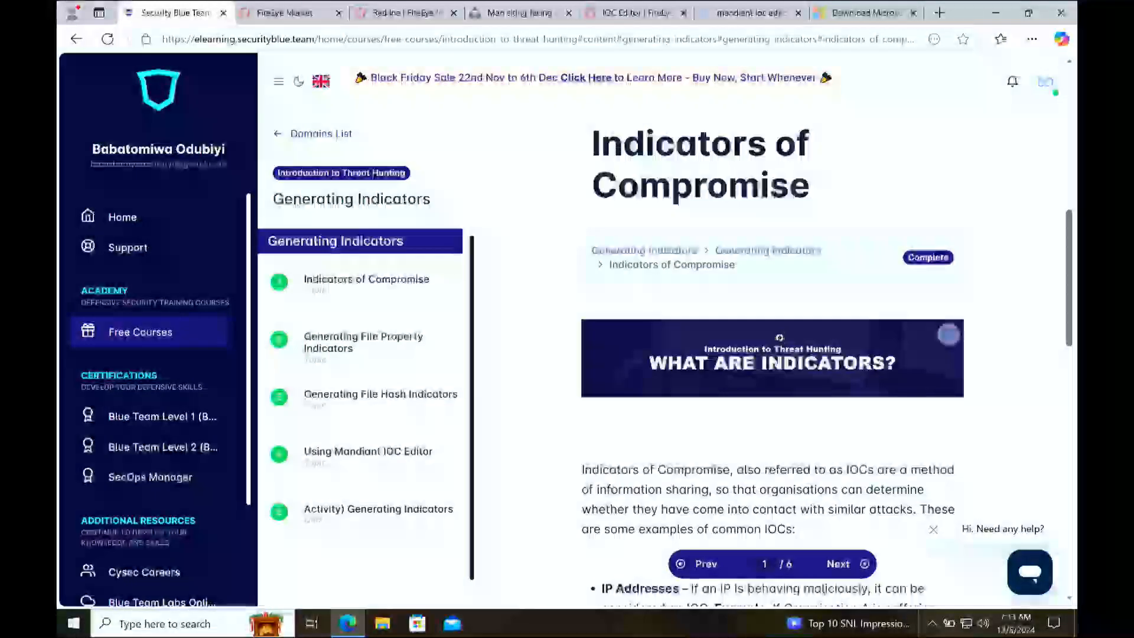
pyautogui.scroll(-5, 779, 337)
# Step: Open the next lesson, Generating File Property Indicators, and read how to retrieve a file's size on Linux and Windows
pyautogui.click(836, 563)
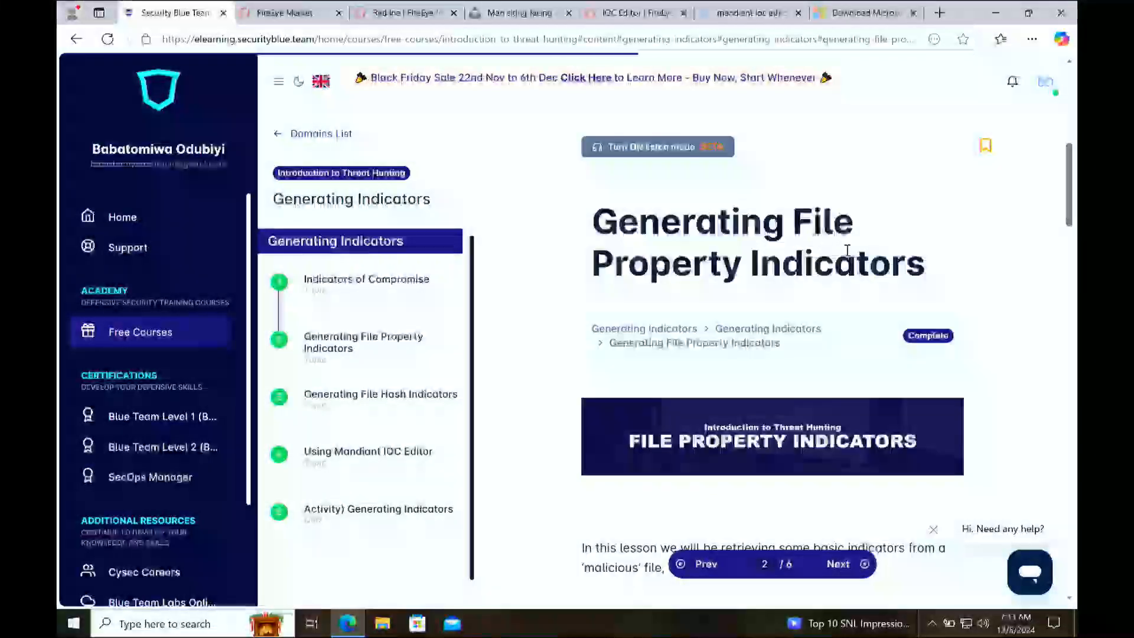
pyautogui.scroll(-3, 826, 283)
pyautogui.scroll(-3, 800, 337)
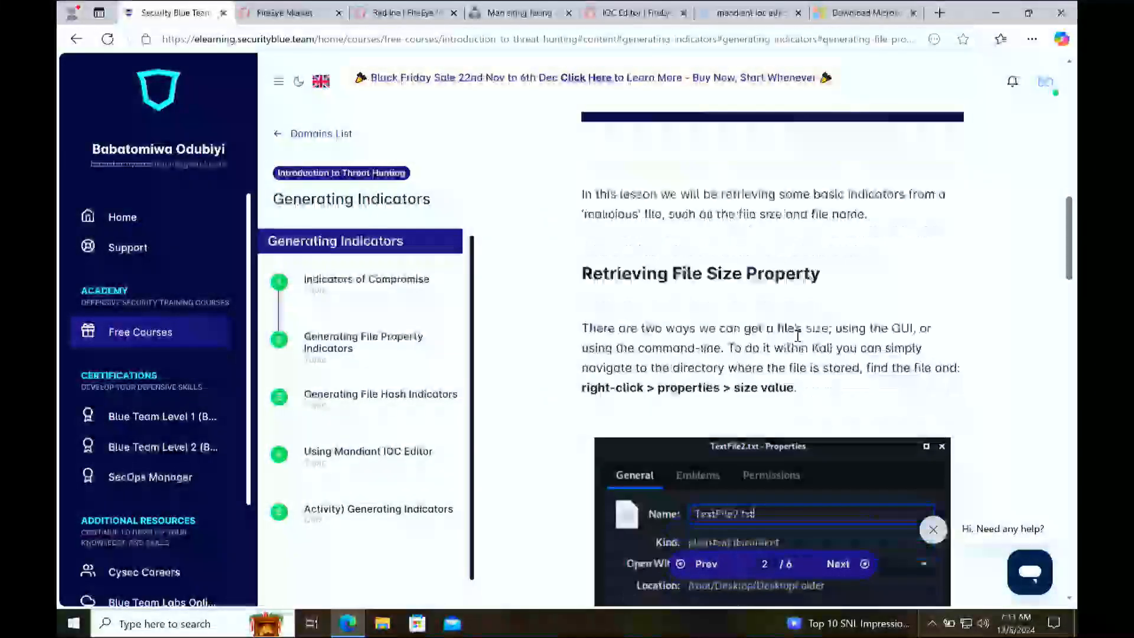
pyautogui.scroll(1, 784, 313)
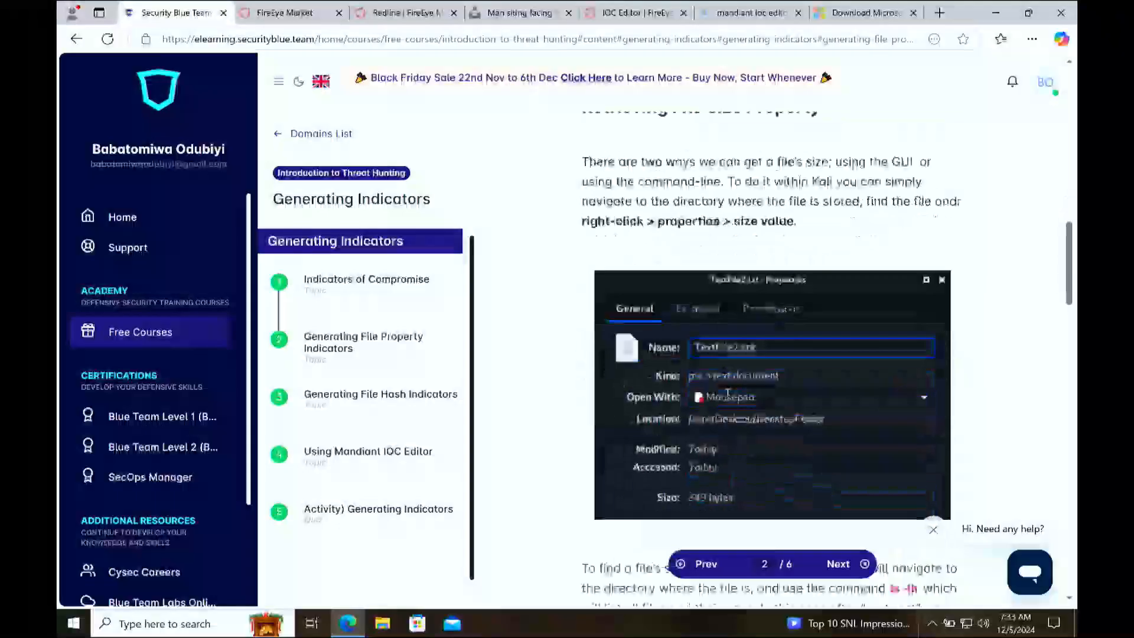
pyautogui.scroll(-1, 838, 229)
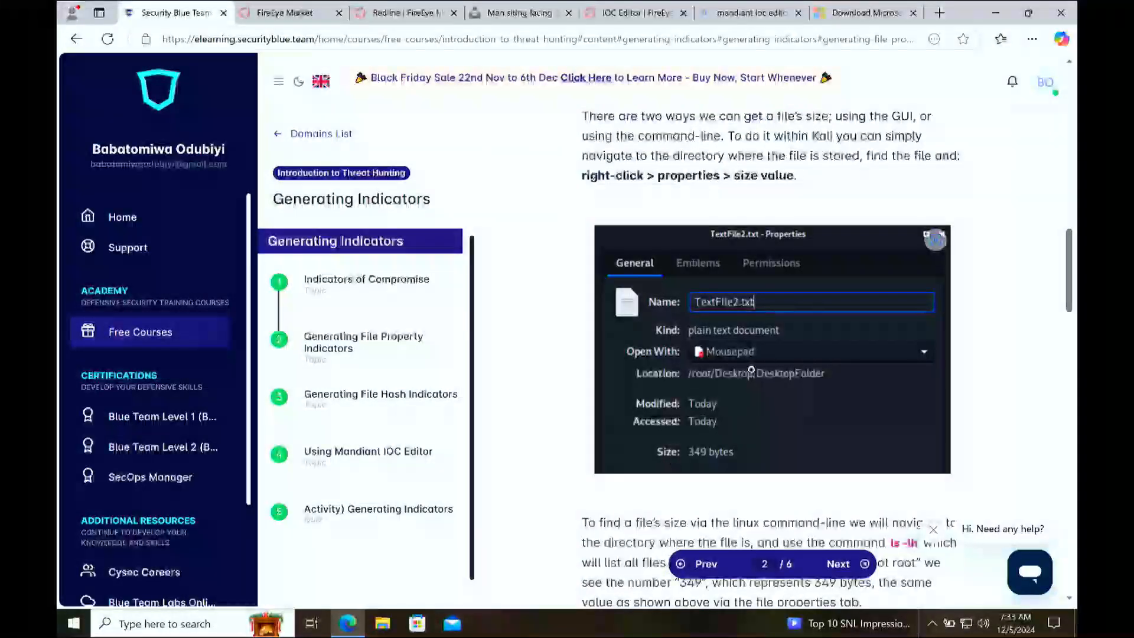
pyautogui.scroll(-5, 750, 371)
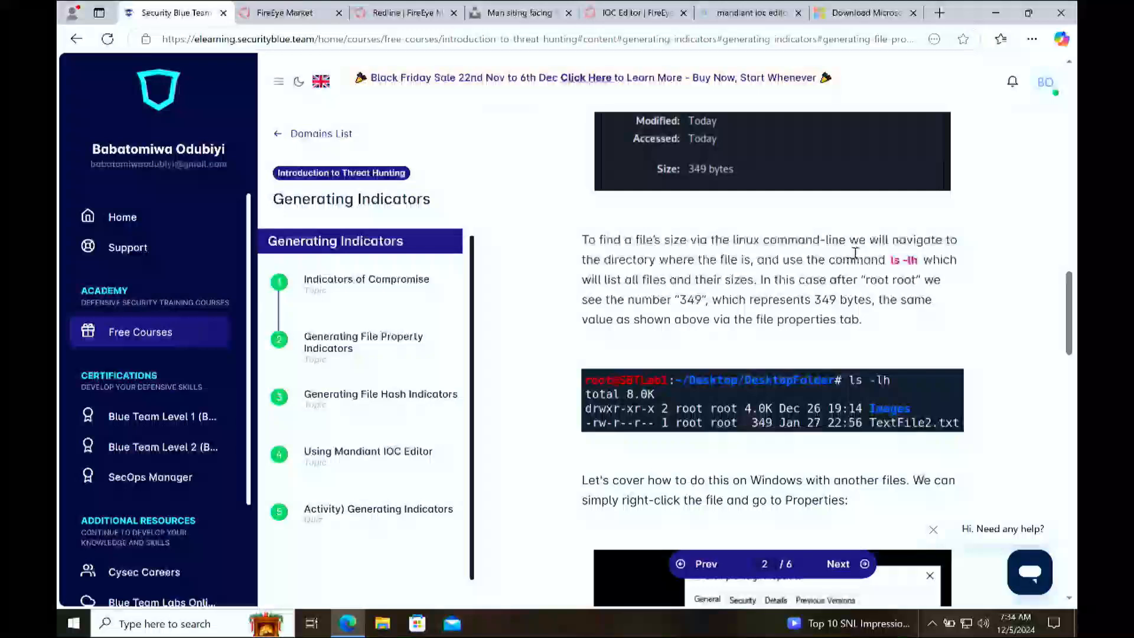
pyautogui.scroll(-4, 854, 253)
pyautogui.scroll(-3, 821, 361)
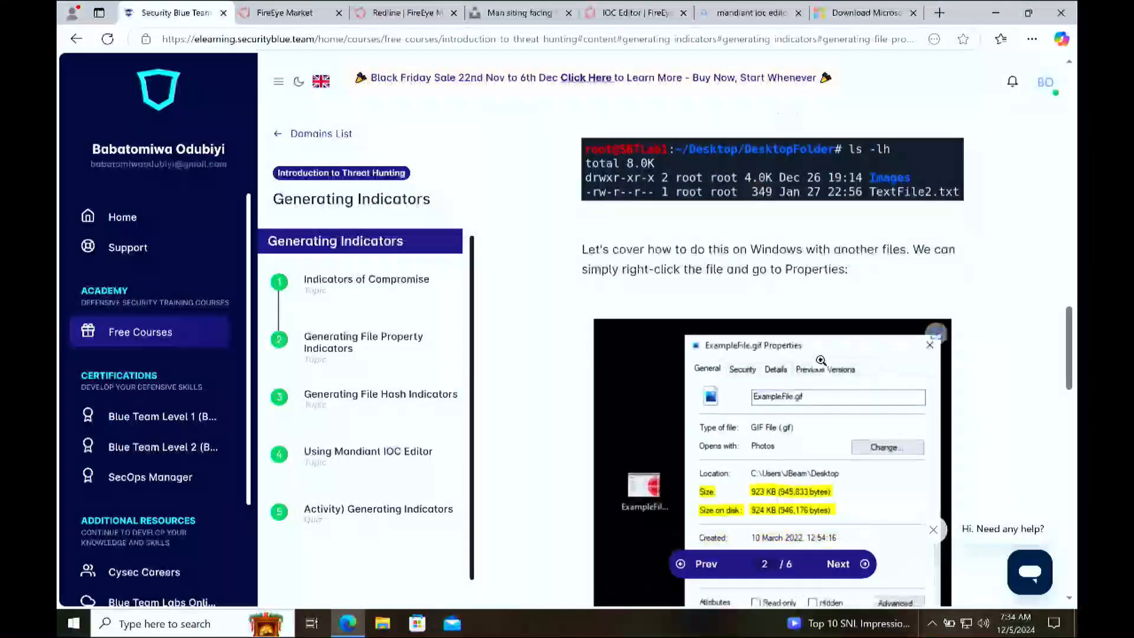
# Step: Read the section on retrieving the file name property and review the lesson's properties examples again
pyautogui.scroll(-9, 820, 361)
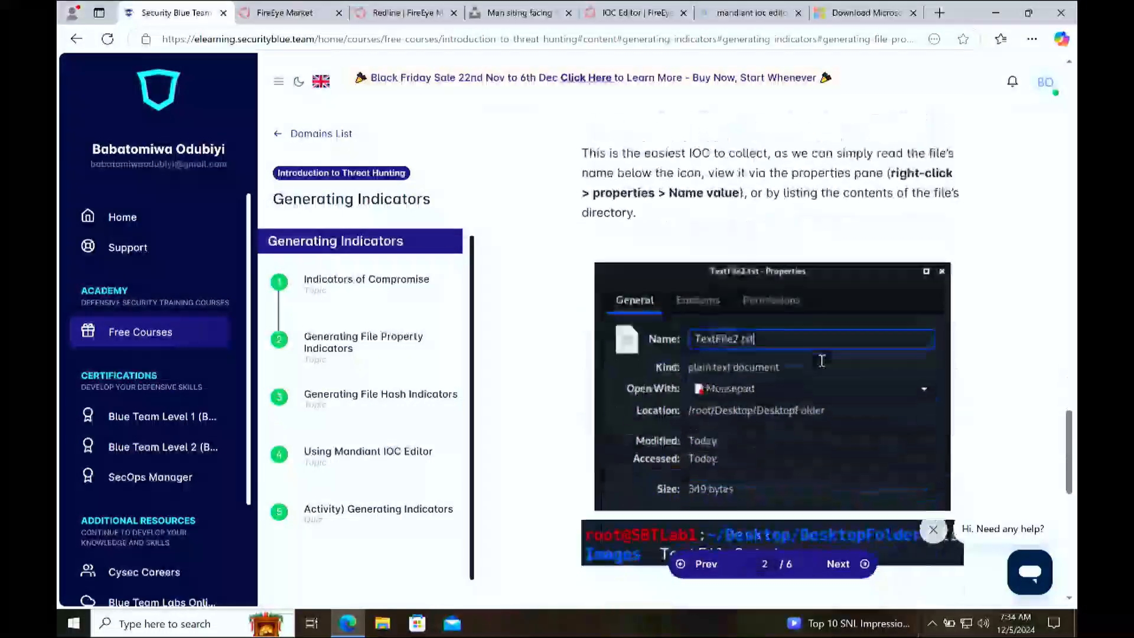
pyautogui.scroll(-2, 820, 359)
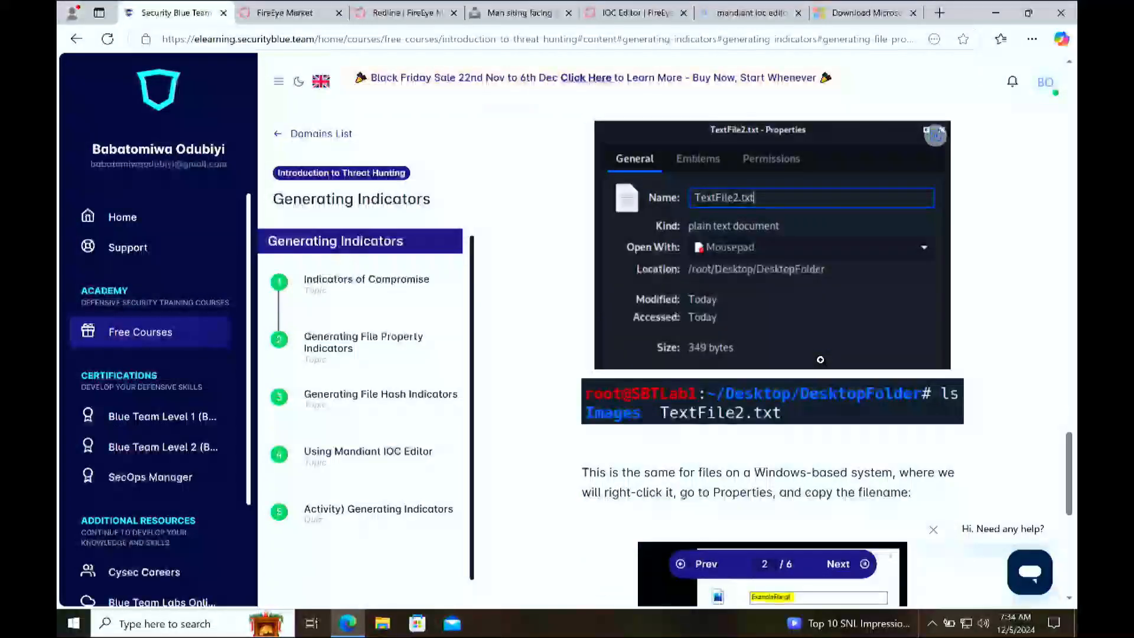
pyautogui.scroll(-8, 820, 359)
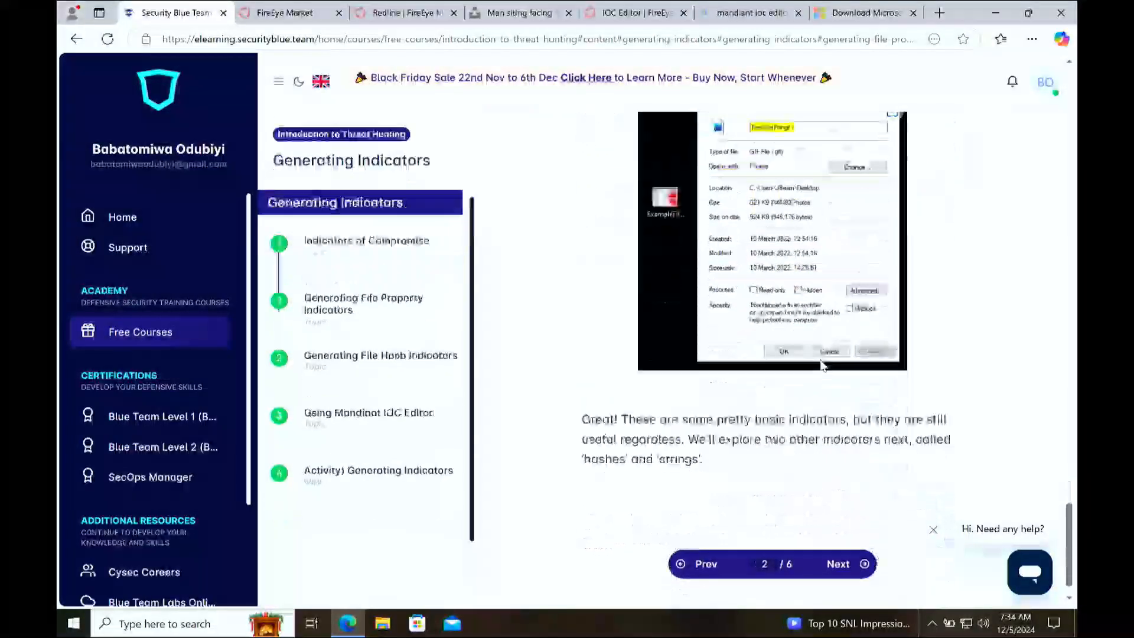
pyautogui.scroll(10, 824, 365)
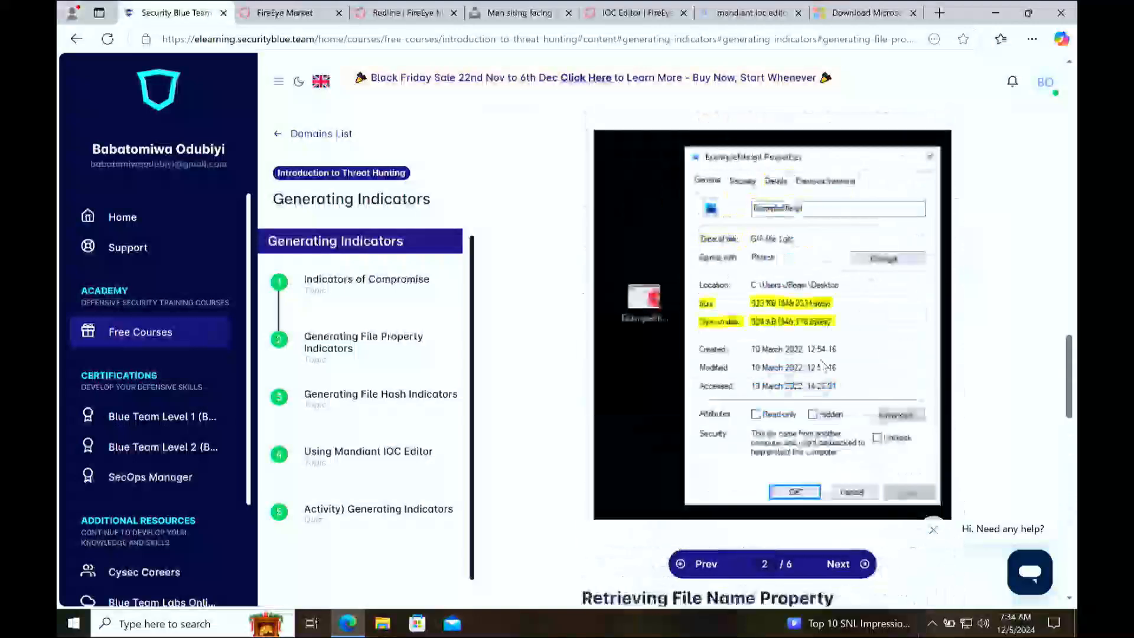
pyautogui.scroll(8, 822, 363)
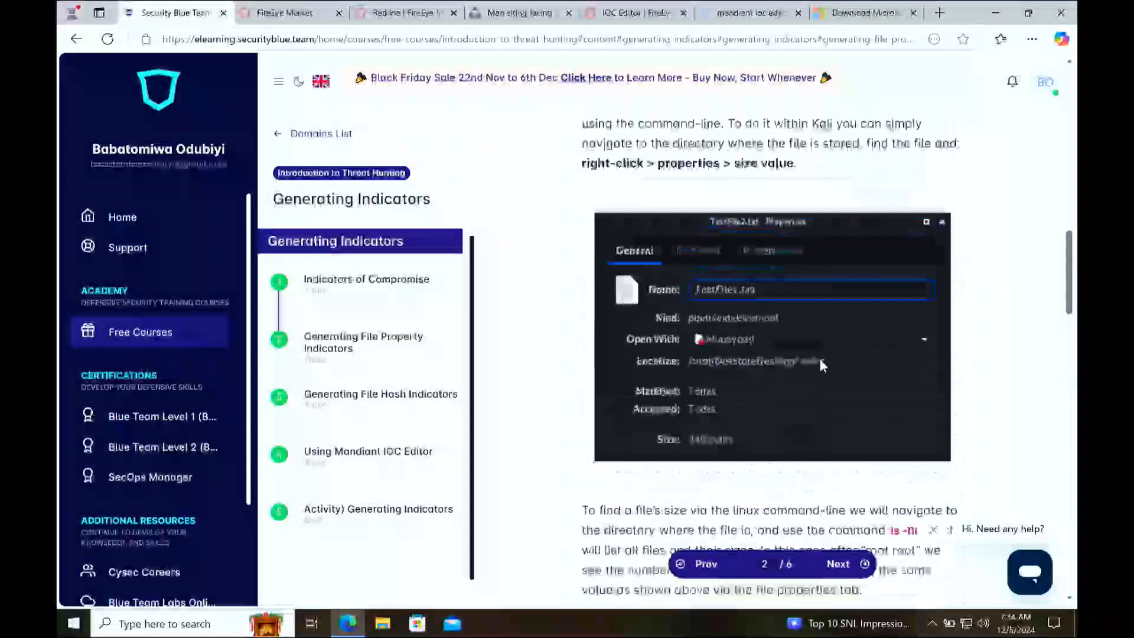
pyautogui.scroll(-15, 820, 359)
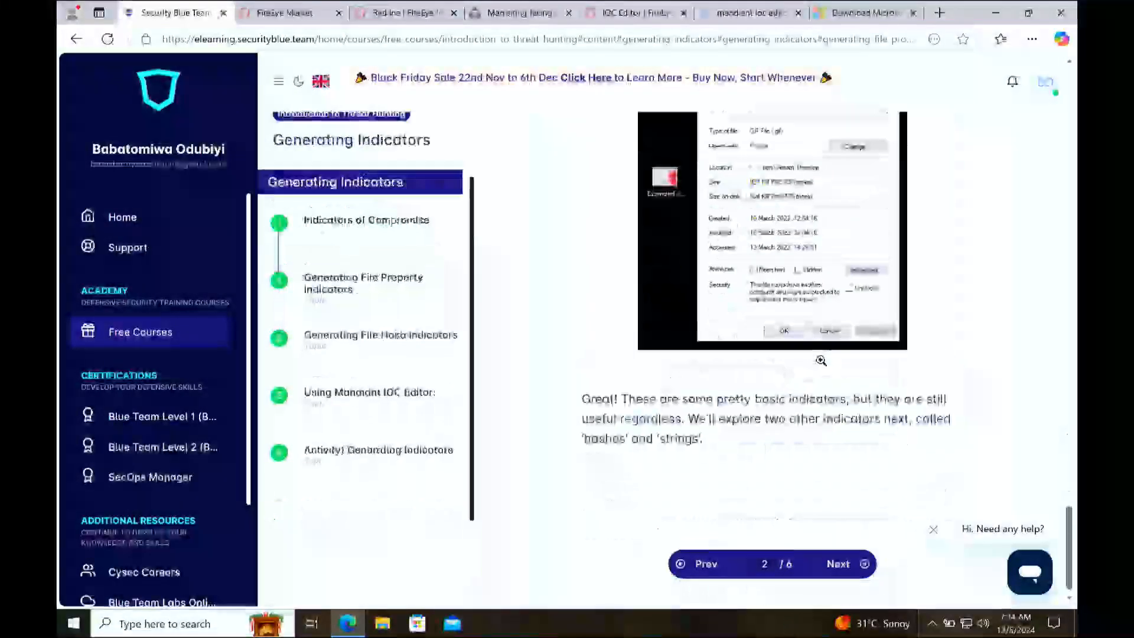
pyautogui.scroll(8, 842, 237)
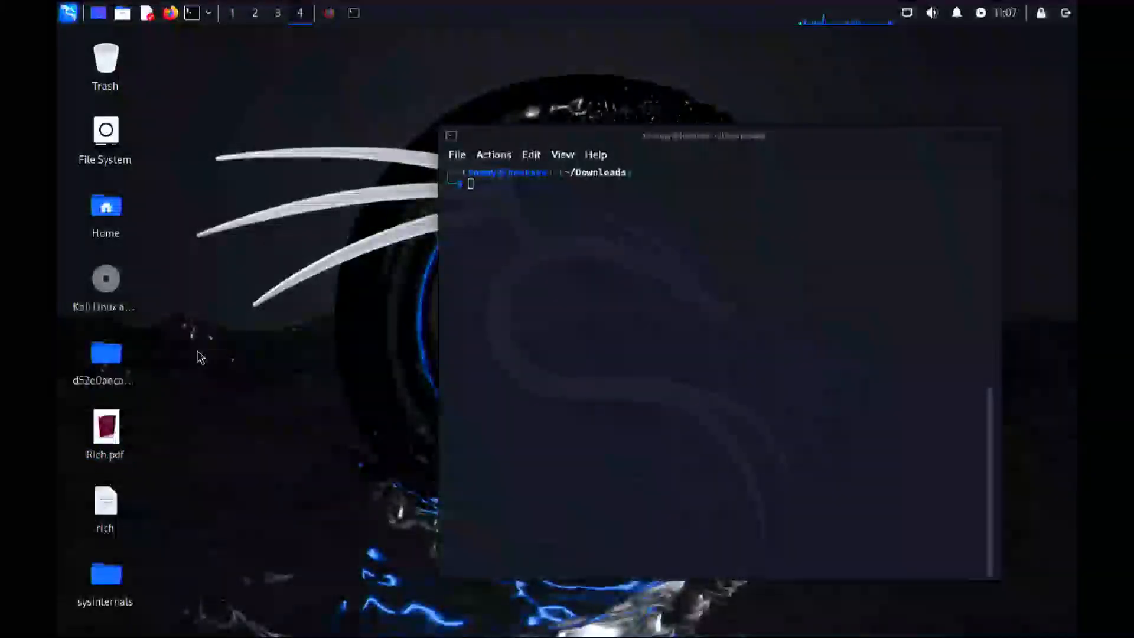
# Step: In the Kali Linux desktop, open a terminal in the Desktop folder that contains Rich.pdf
pyautogui.click(128, 437)
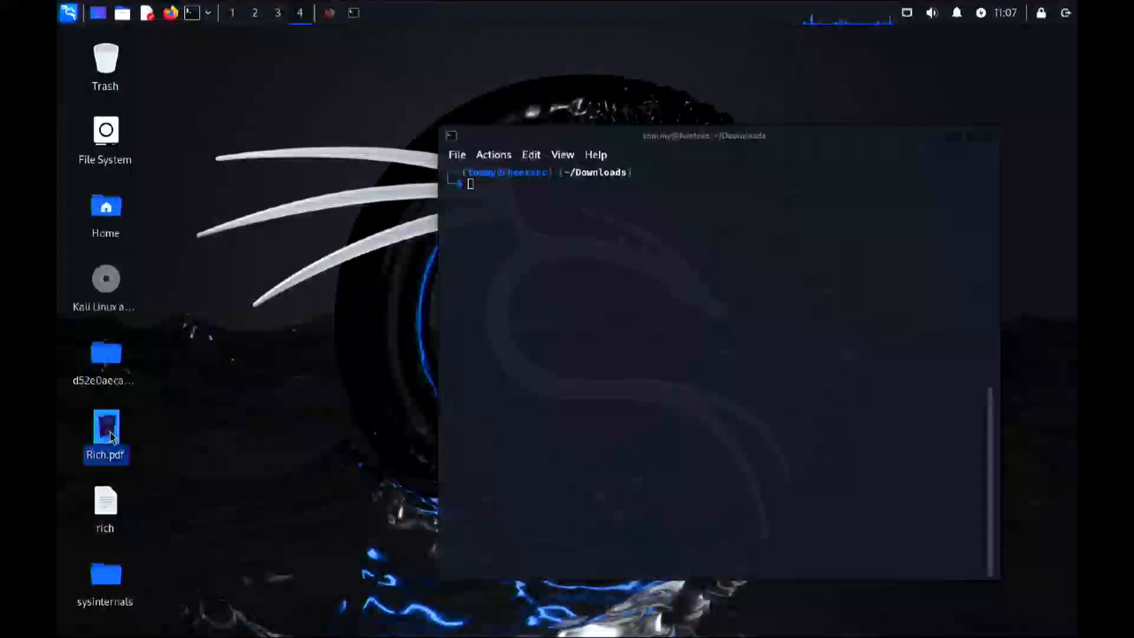
pyautogui.moveTo(111, 437)
pyautogui.click(234, 399)
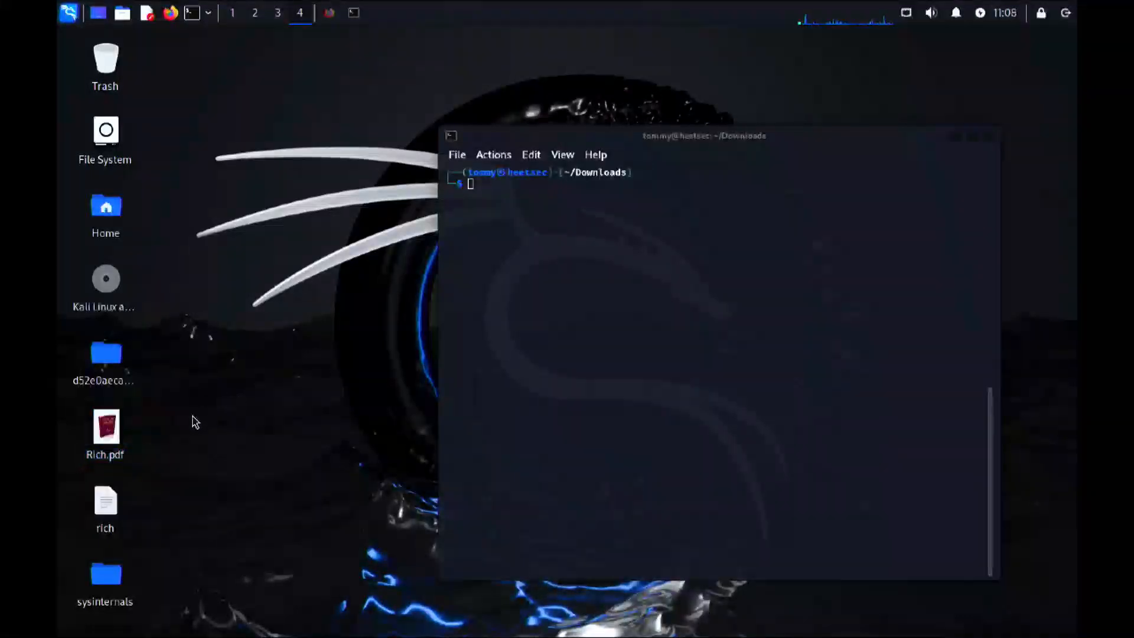
pyautogui.rightClick(121, 439)
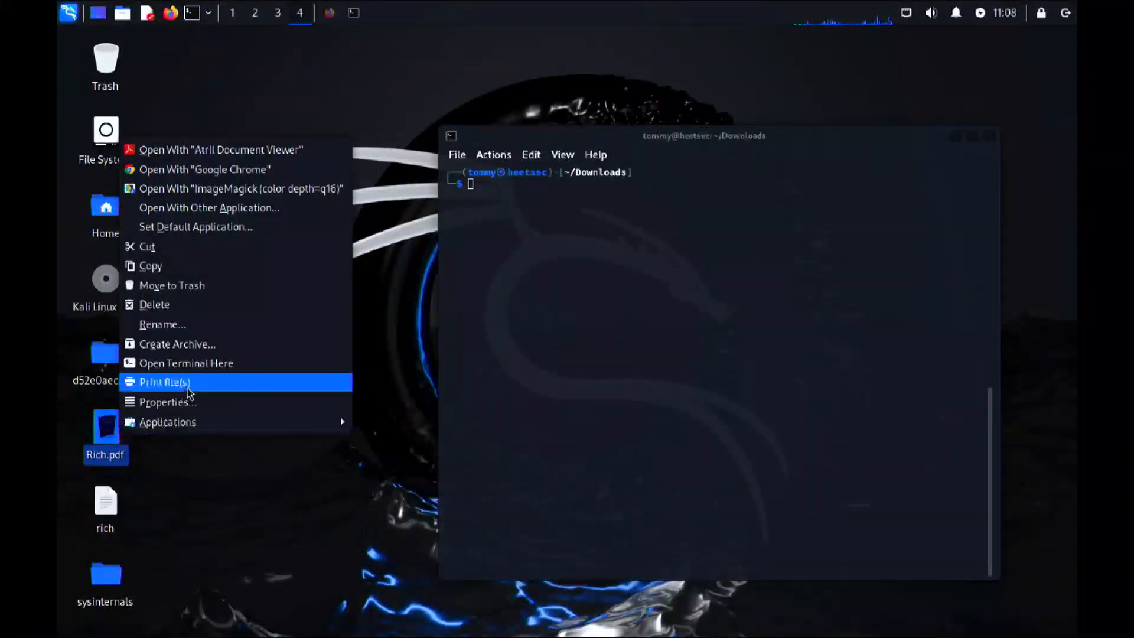
pyautogui.click(204, 378)
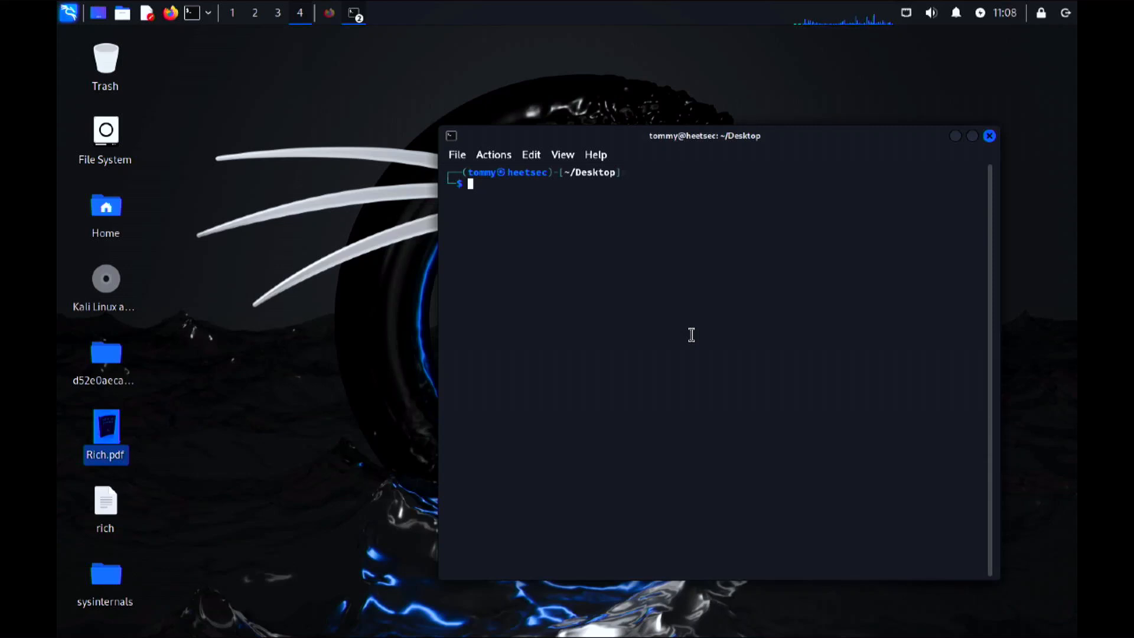
# Step: Identify the file type of Rich.pdf by running "file Rich.pdf"
pyautogui.write('file Rich.pdf')
pyautogui.press('Return')
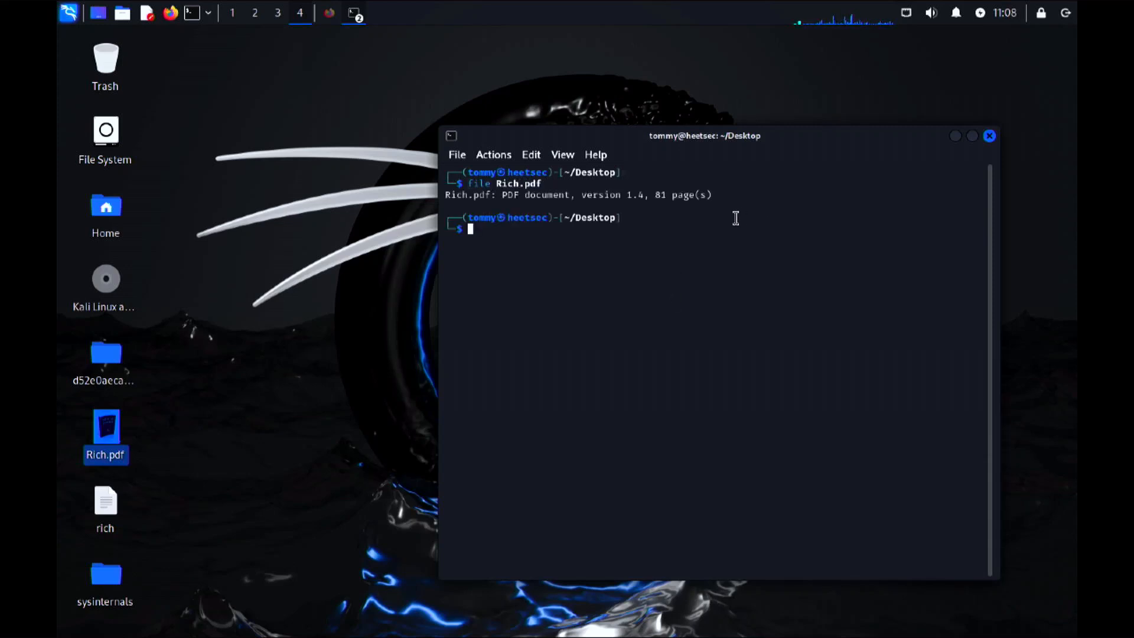
# Step: List the details of Rich.pdf with a human-readable size by running "ls -lh Rich.pdf", and highlight the size and date details
pyautogui.write('ls -lh Rich')
pyautogui.press('Tab')
pyautogui.press('Return')
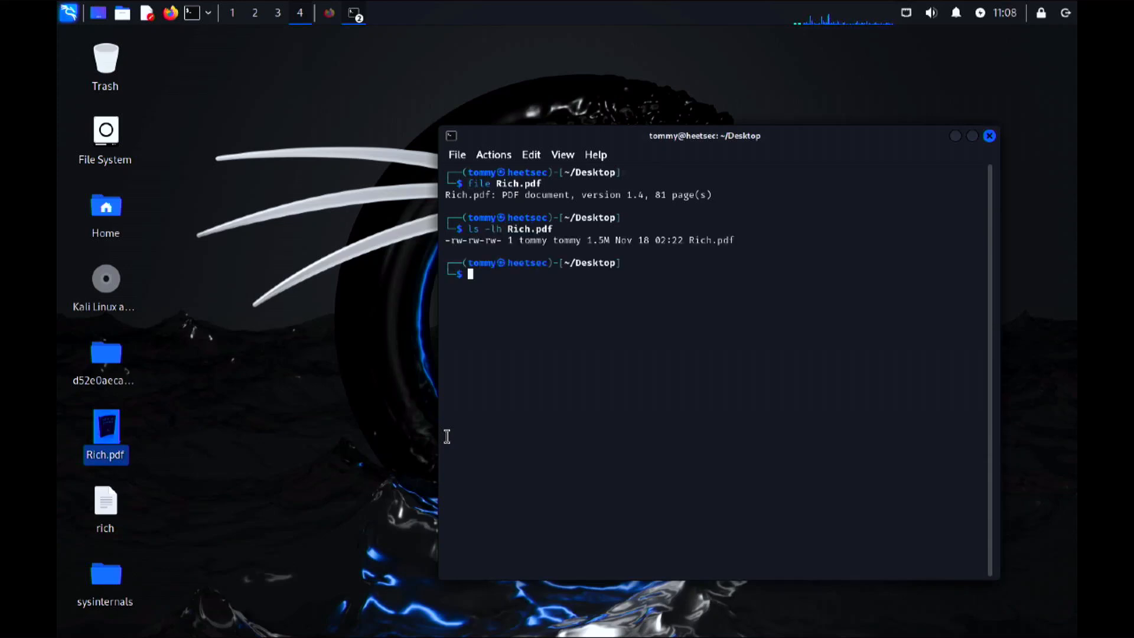
pyautogui.moveTo(733, 245); pyautogui.dragTo(565, 241)
pyautogui.click(683, 379)
# Step: Rerun the listing as "ls -l Rich.pdf" to get the file's exact size in bytes
pyautogui.press('Up')
pyautogui.press('Left')
pyautogui.press('Left')
pyautogui.press('Left')
pyautogui.press('Left')
pyautogui.press('Left')
pyautogui.press('Left')
pyautogui.press('Left')
pyautogui.press('Left')
pyautogui.press('BackSpace')
pyautogui.press('Return')
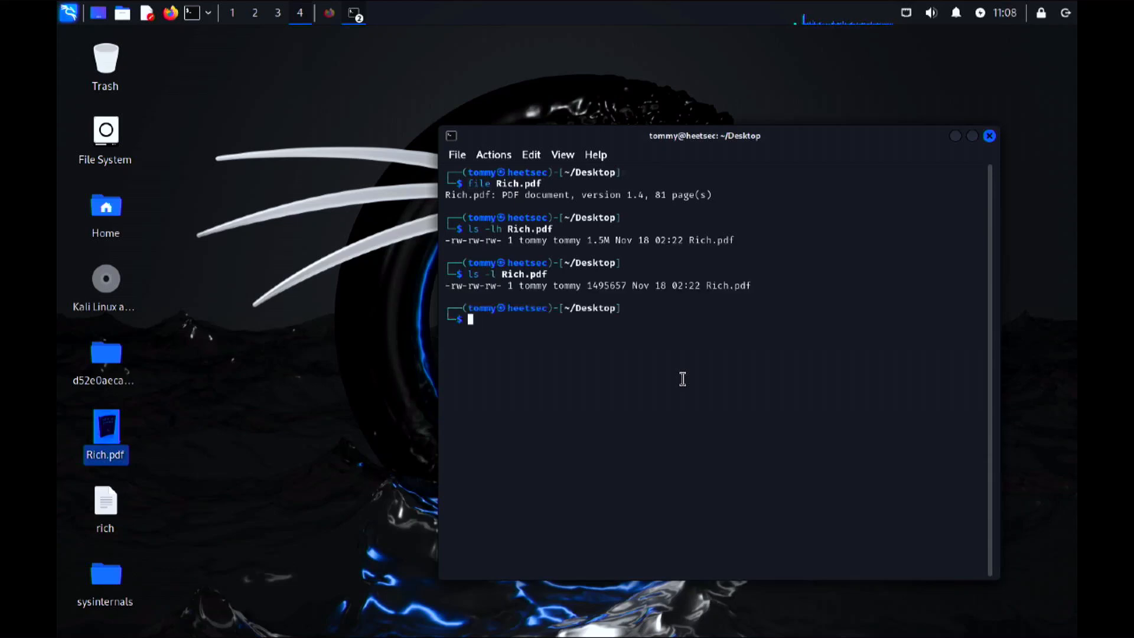
# Step: Compare the size values of Rich.pdf in the two listings and point out its file name
pyautogui.doubleClick(616, 285)
pyautogui.moveTo(609, 240); pyautogui.dragTo(587, 241)
pyautogui.click(586, 241)
pyautogui.moveTo(625, 285); pyautogui.dragTo(589, 286)
pyautogui.click(617, 290)
pyautogui.doubleClick(744, 286)
pyautogui.click(702, 336)
# Step: Extract the readable strings from the PDF by running "strings Rich.pdf"
pyautogui.write('strings ')
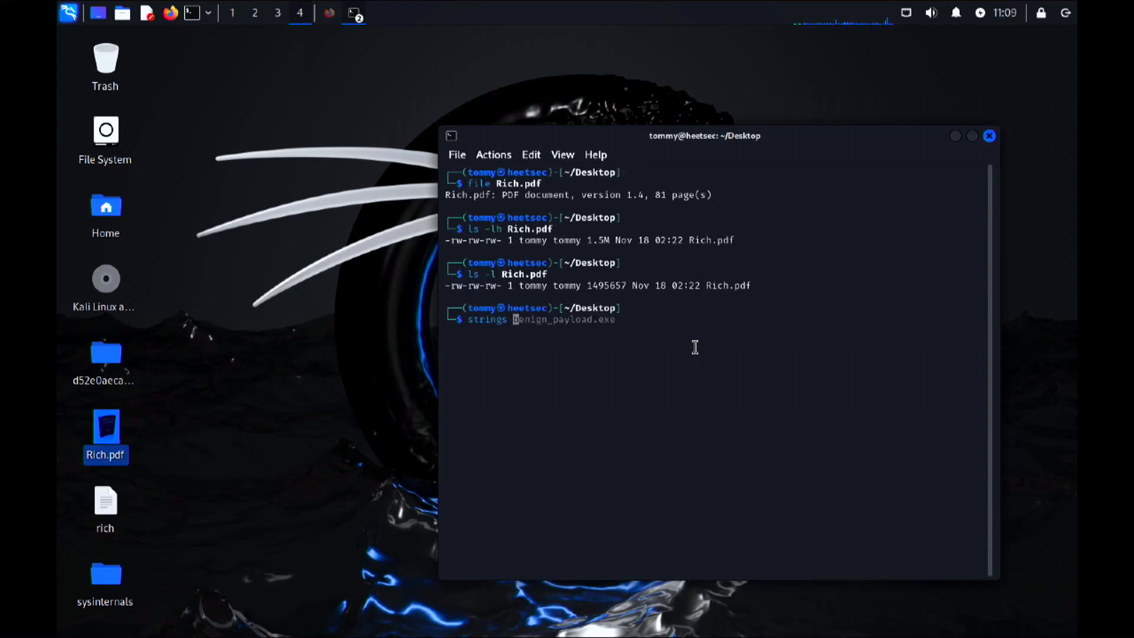
pyautogui.write('Rich.pdf')
pyautogui.press('Return')
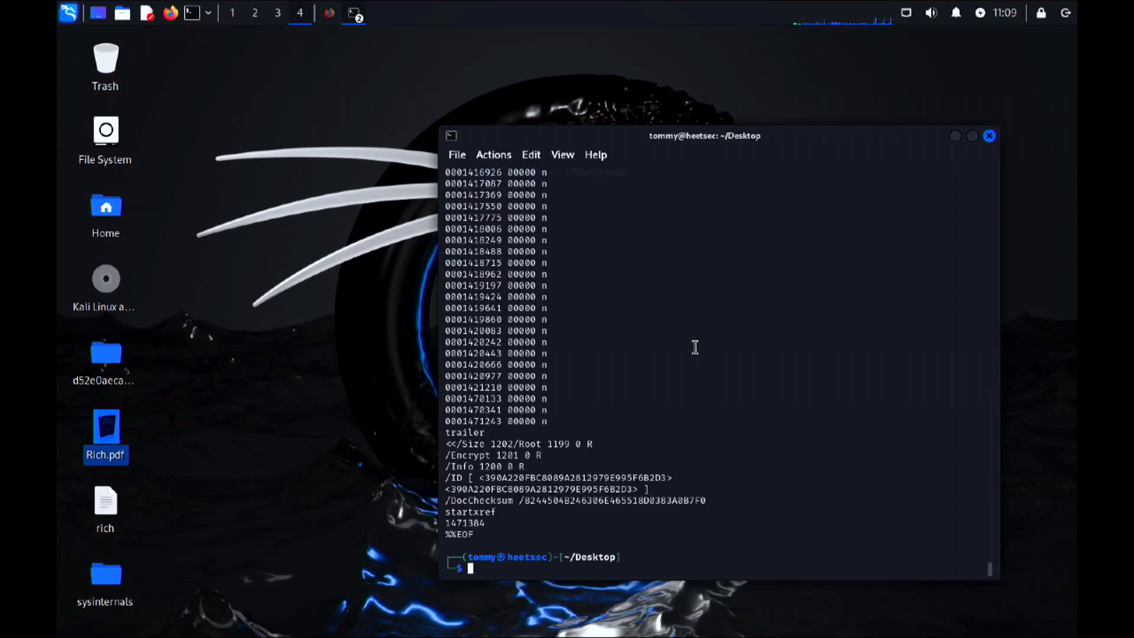
# Step: Examine the strings output, highlighting the DocChecksum line and the Size/Root line in the trailer
pyautogui.scroll(5, 694, 347)
pyautogui.scroll(-5, 694, 347)
pyautogui.moveTo(705, 501); pyautogui.dragTo(442, 498)
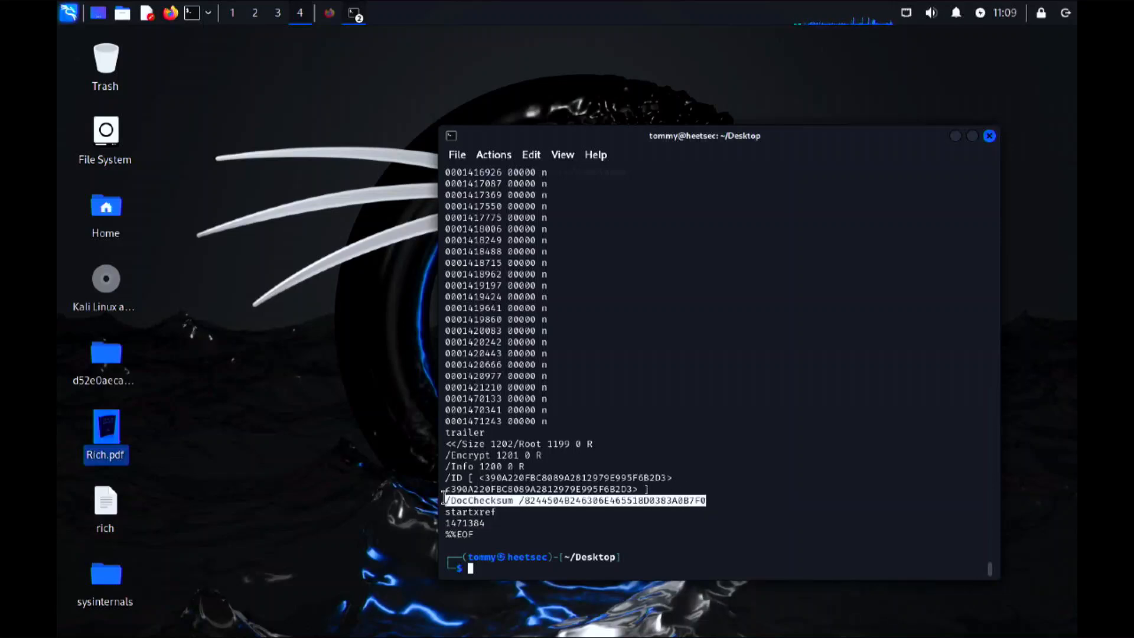
pyautogui.moveTo(593, 443); pyautogui.dragTo(430, 444)
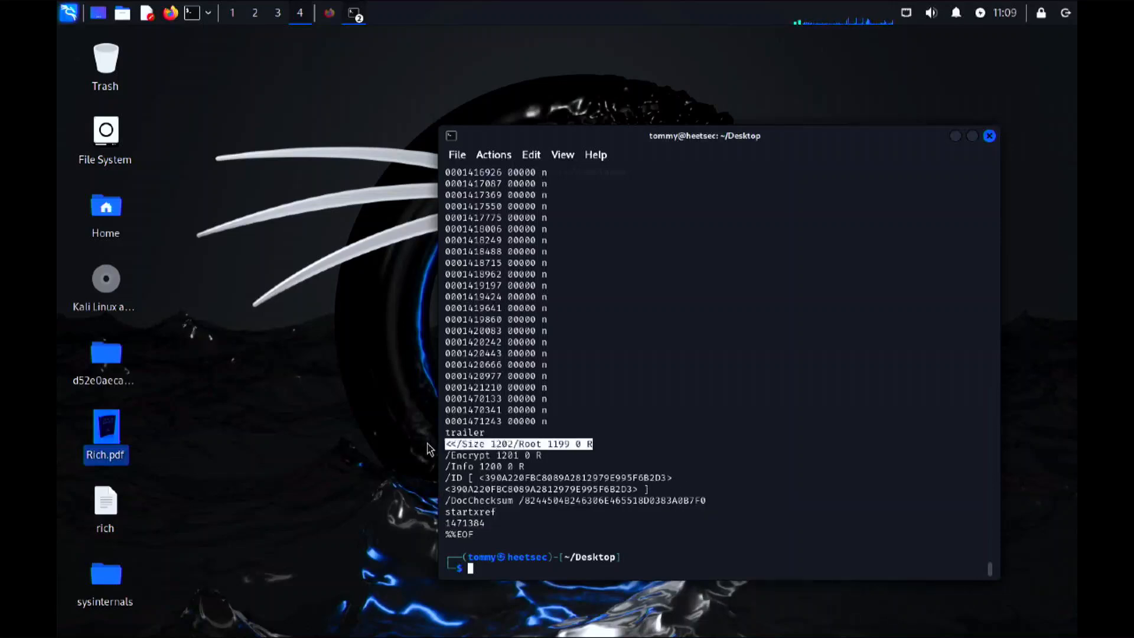
pyautogui.scroll(4, 553, 340)
pyautogui.scroll(18, 552, 336)
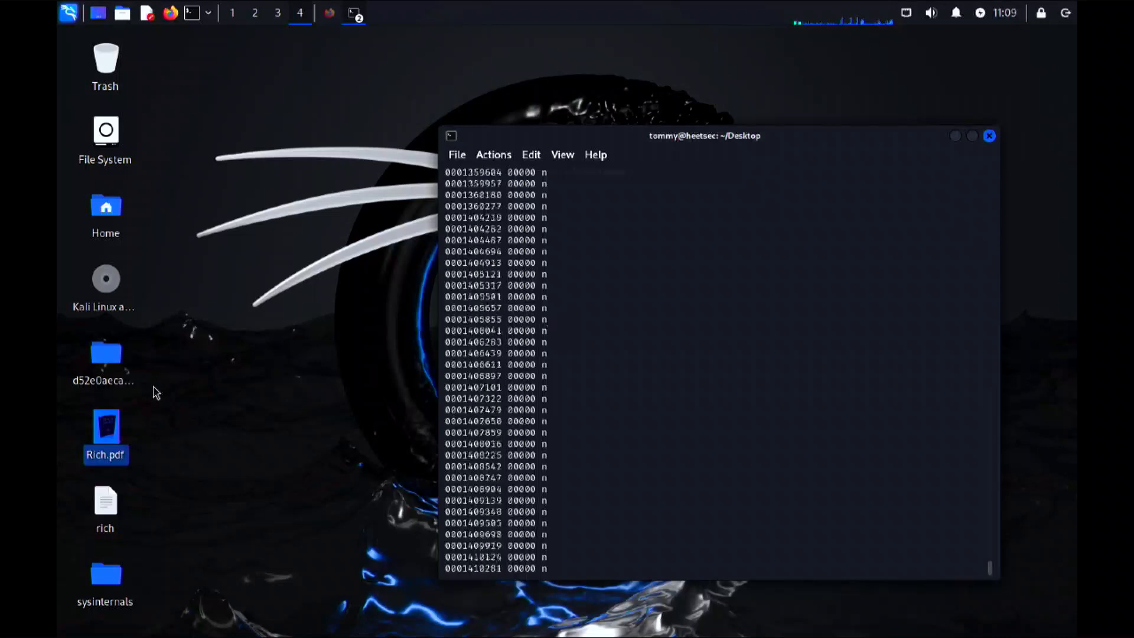
# Step: Scroll to the end of the strings output and highlight the trailer heading together with the Size/Root entry
pyautogui.scroll(-20, 602, 448)
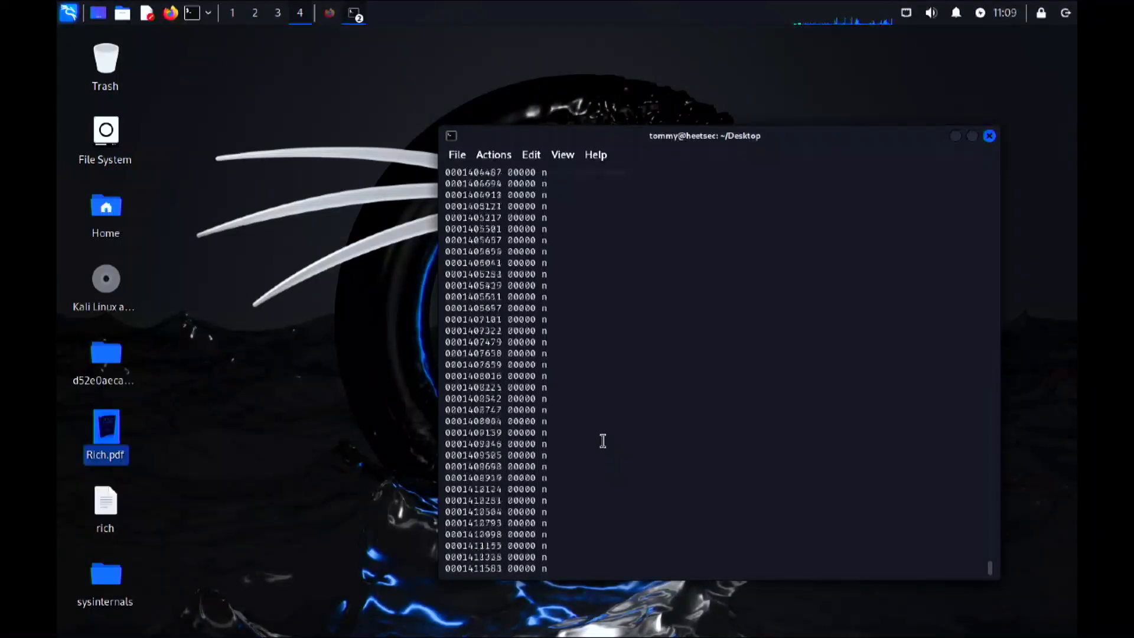
pyautogui.click(602, 460)
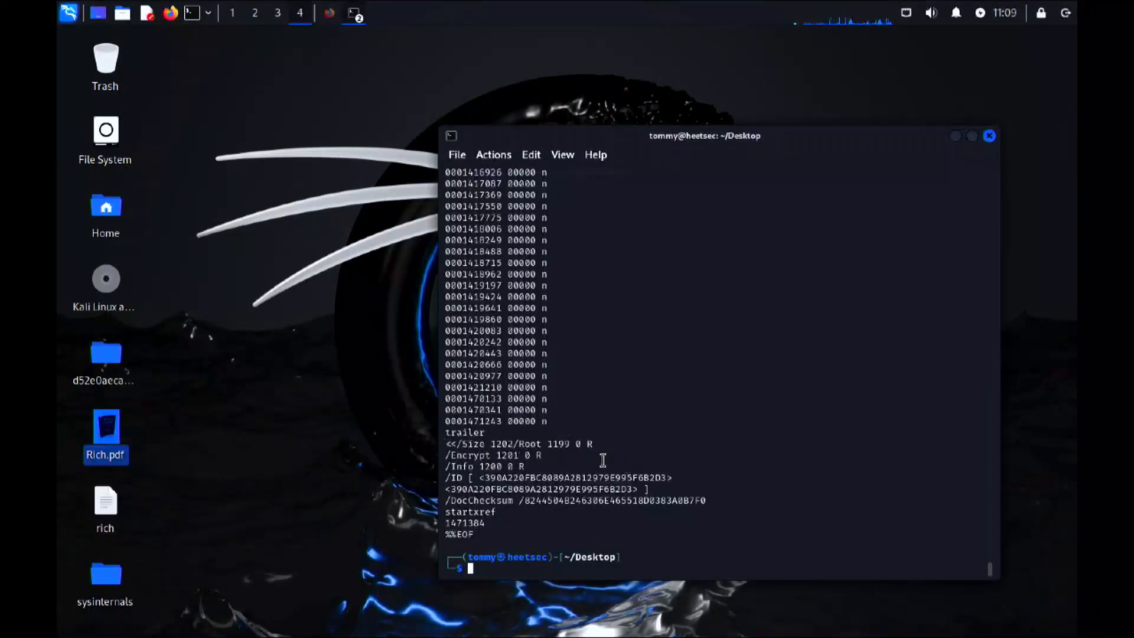
pyautogui.moveTo(588, 446); pyautogui.dragTo(444, 434)
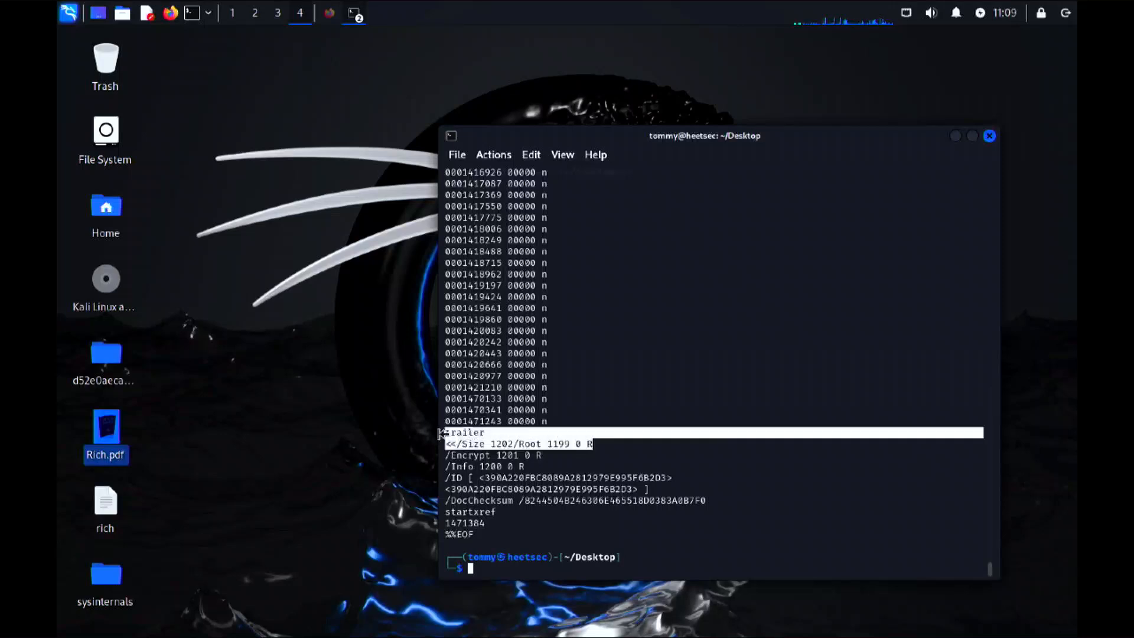
pyautogui.click(490, 437)
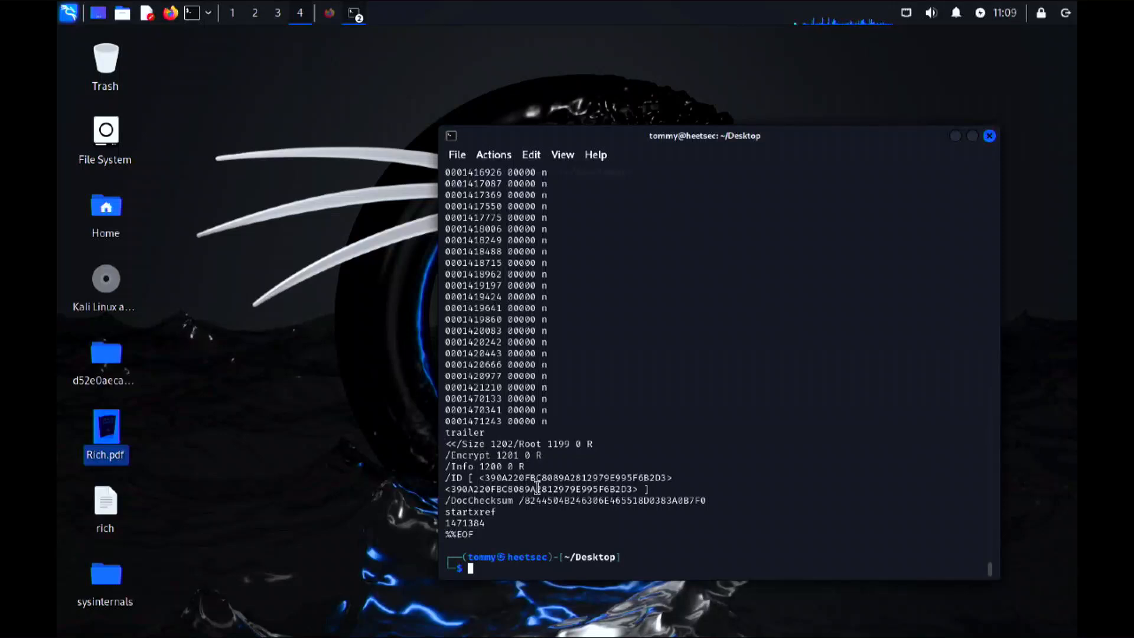
pyautogui.write('md5sum')
pyautogui.press('BackSpace')
pyautogui.press('BackSpace')
pyautogui.press('BackSpace')
pyautogui.press('BackSpace')
pyautogui.press('BackSpace')
pyautogui.press('BackSpace')
pyautogui.press('BackSpace')
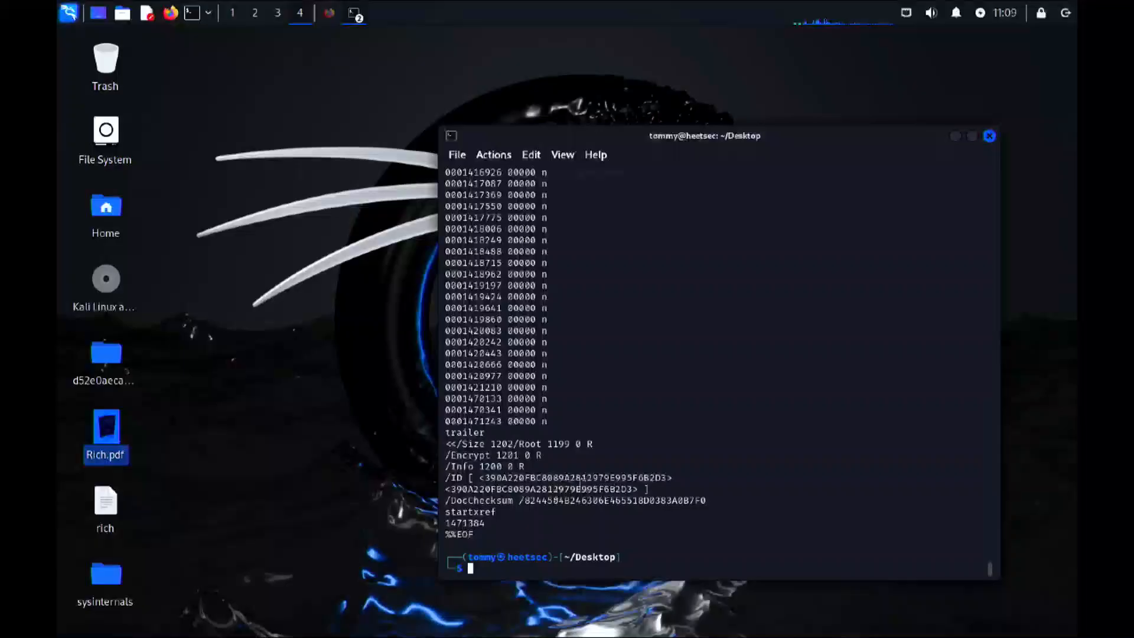
# Step: Calculate the PDF's MD5 hash by running "md5sum Rich.pdf" and highlight the resulting hash
pyautogui.write('md5sum ')
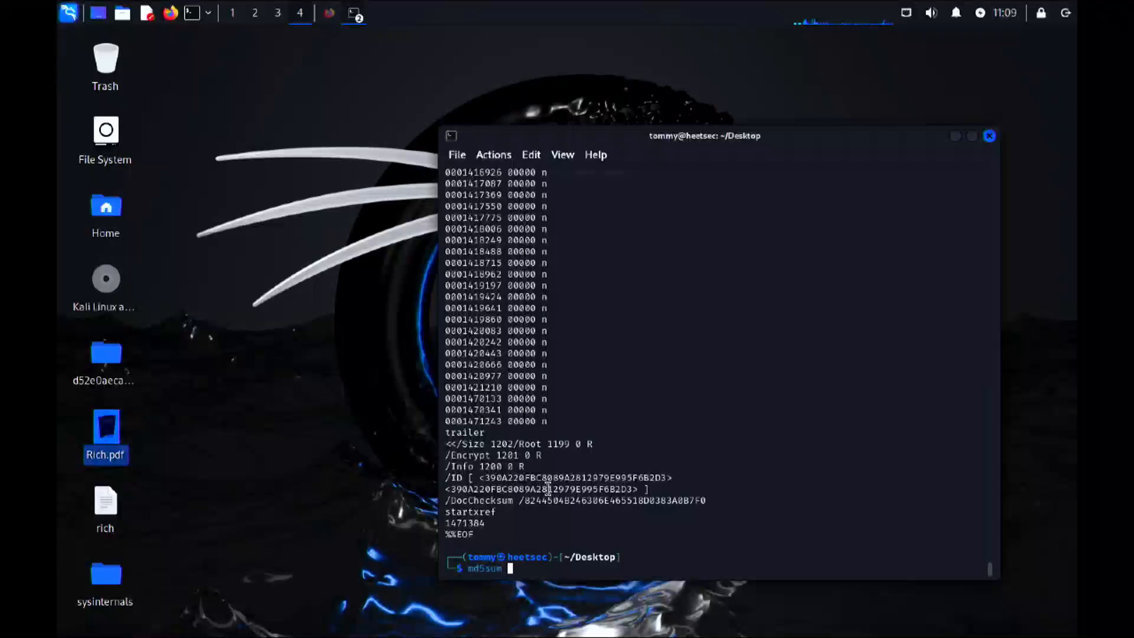
pyautogui.write('Rich.pdf')
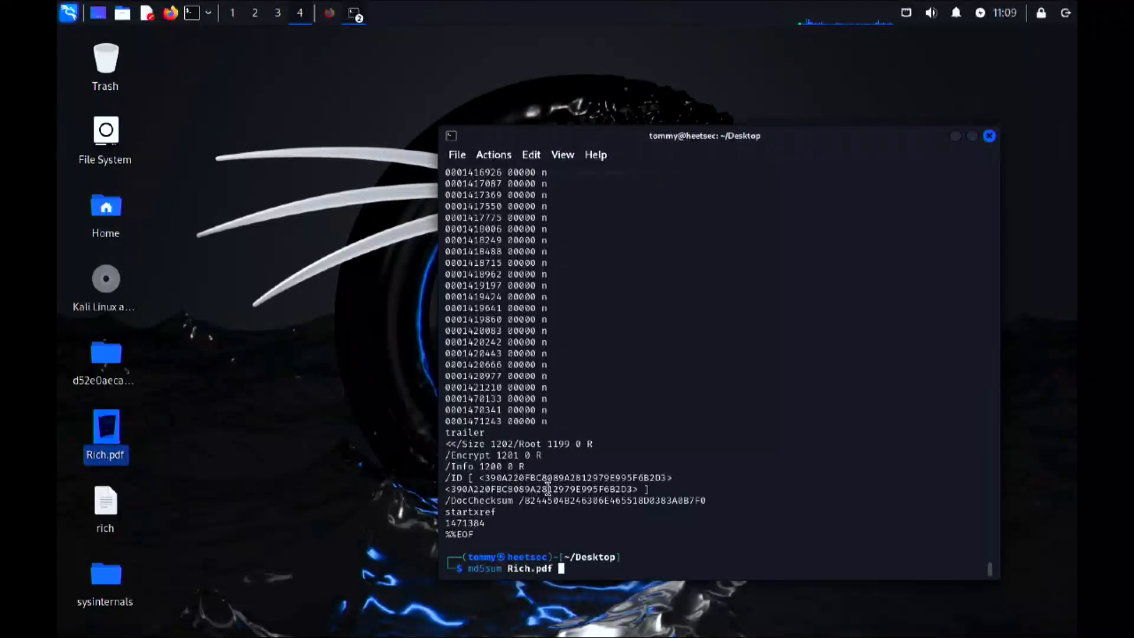
pyautogui.press('Return')
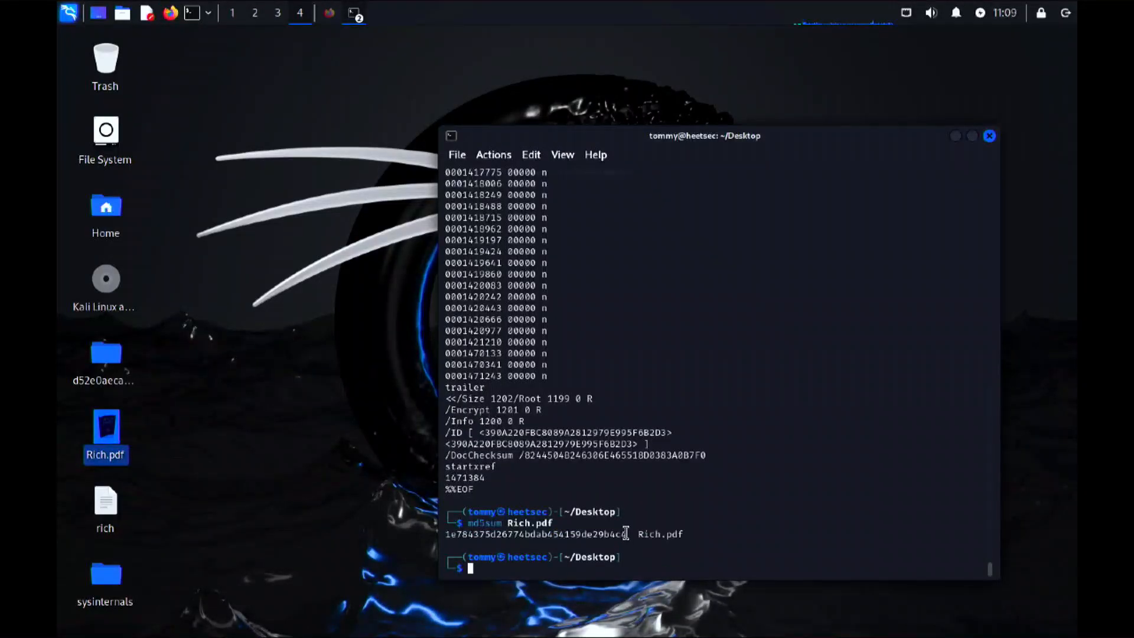
pyautogui.moveTo(627, 534); pyautogui.dragTo(479, 534)
pyautogui.click(650, 535)
# Step: Calculate the PDF's SHA-512 hash by running "sha512sum Rich.pdf" and highlight part of the hash
pyautogui.write('sha512s')
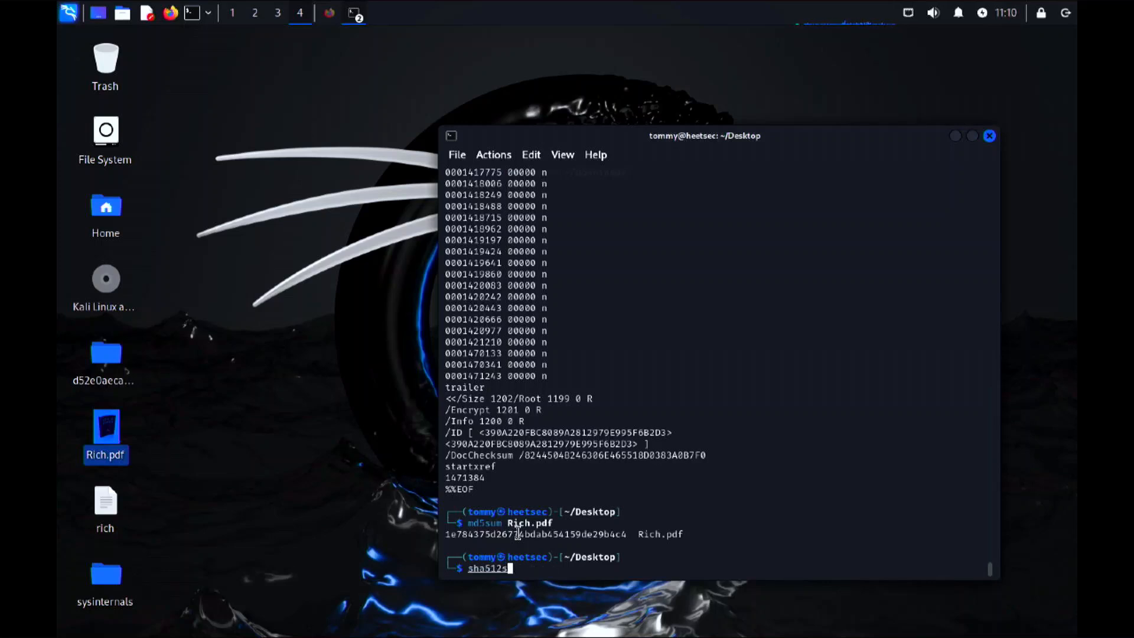
pyautogui.press('Tab')
pyautogui.write('Rich')
pyautogui.press('Tab')
pyautogui.press('Return')
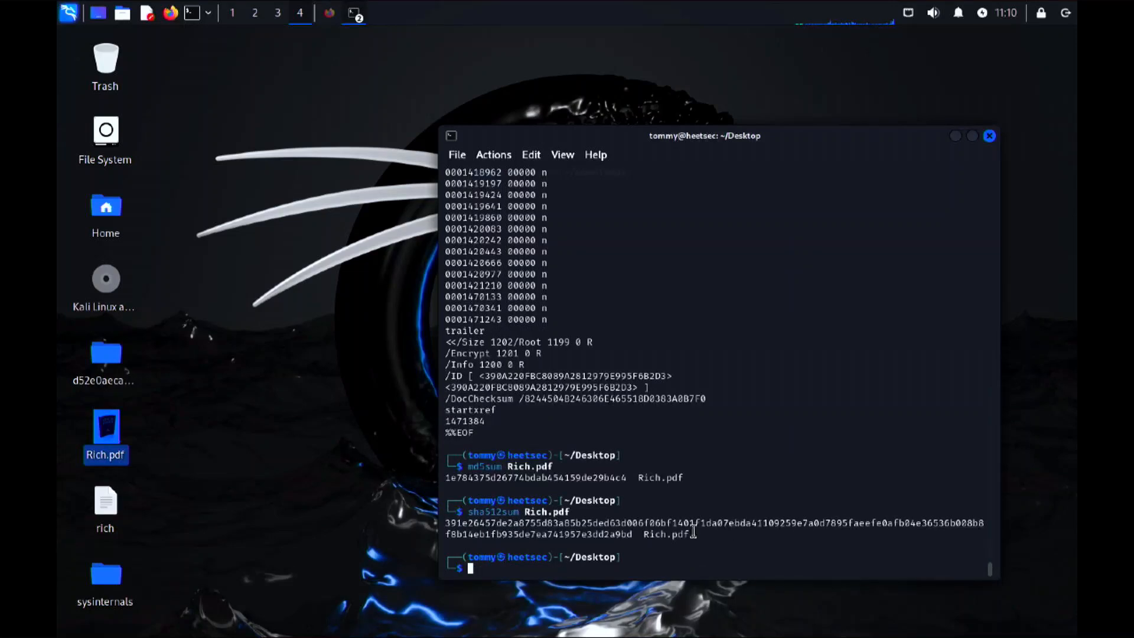
pyautogui.moveTo(633, 533); pyautogui.dragTo(416, 529)
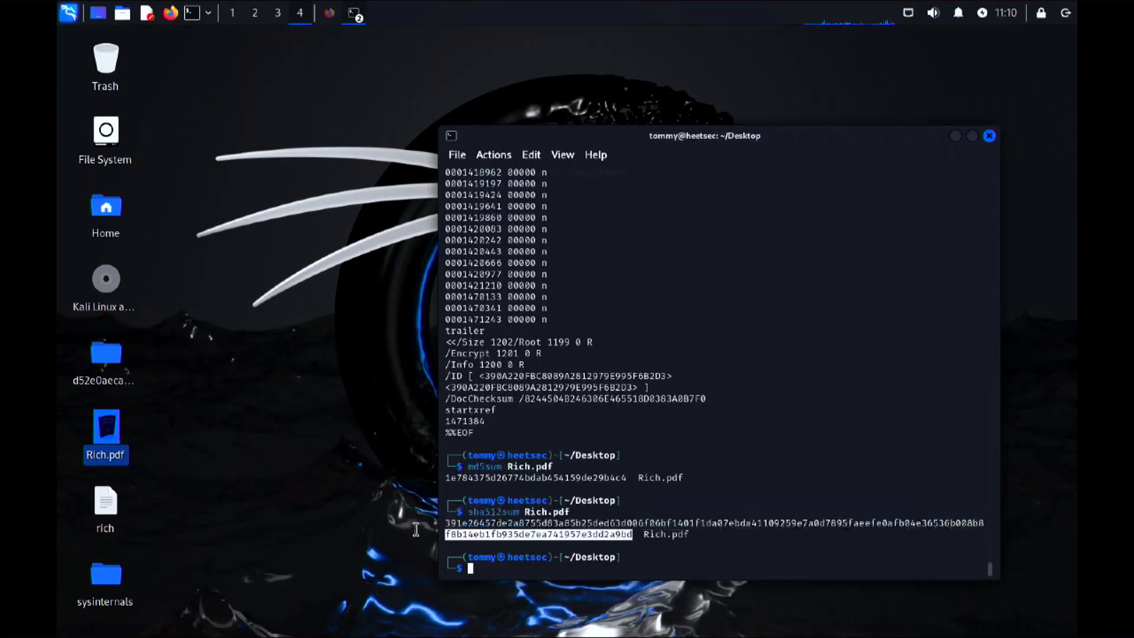
pyautogui.click(769, 460)
# Step: Calculate the PDF's SHA-256 hash by running "sha256sum Rich.pdf"
pyautogui.write('sha256')
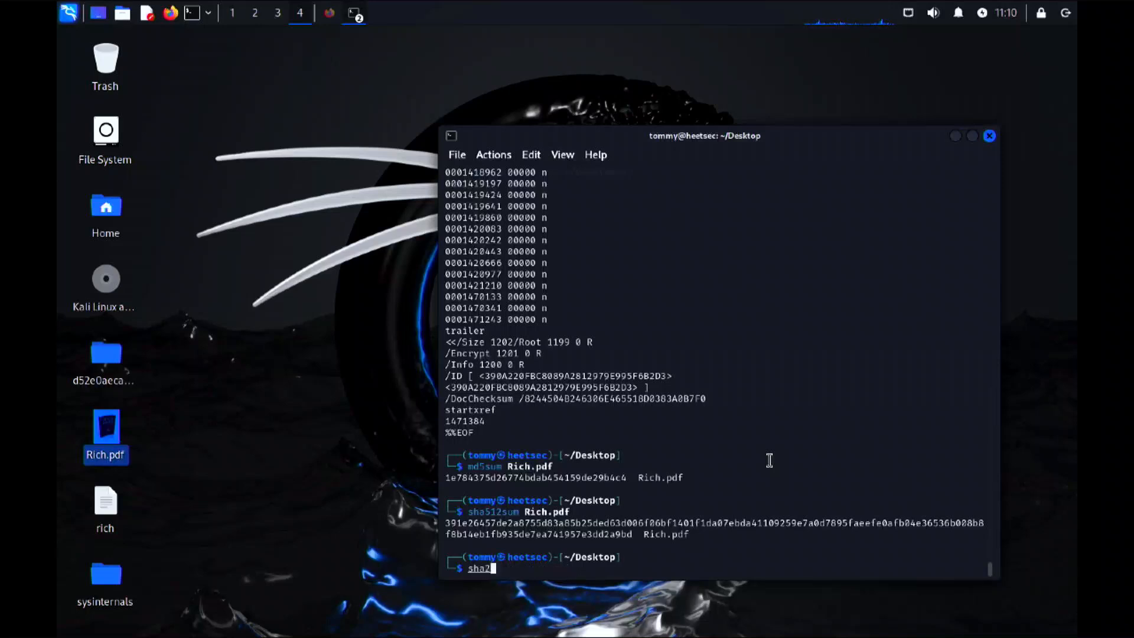
pyautogui.press('BackSpace')
pyautogui.write('sum Rich')
pyautogui.press('Tab')
pyautogui.write('.pdf')
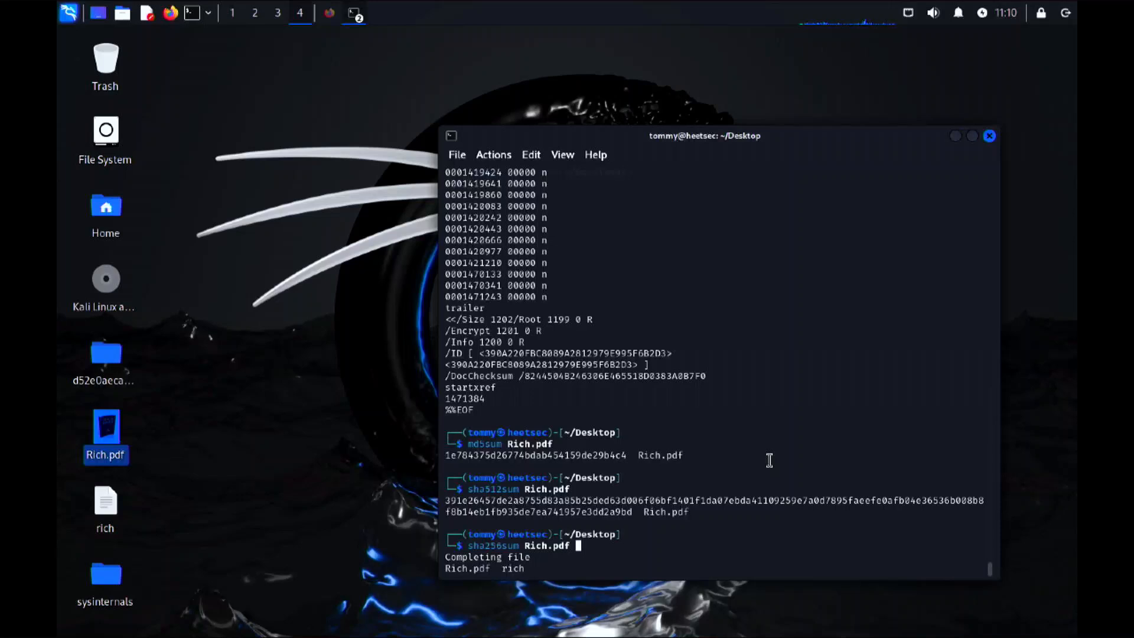
pyautogui.press('Return')
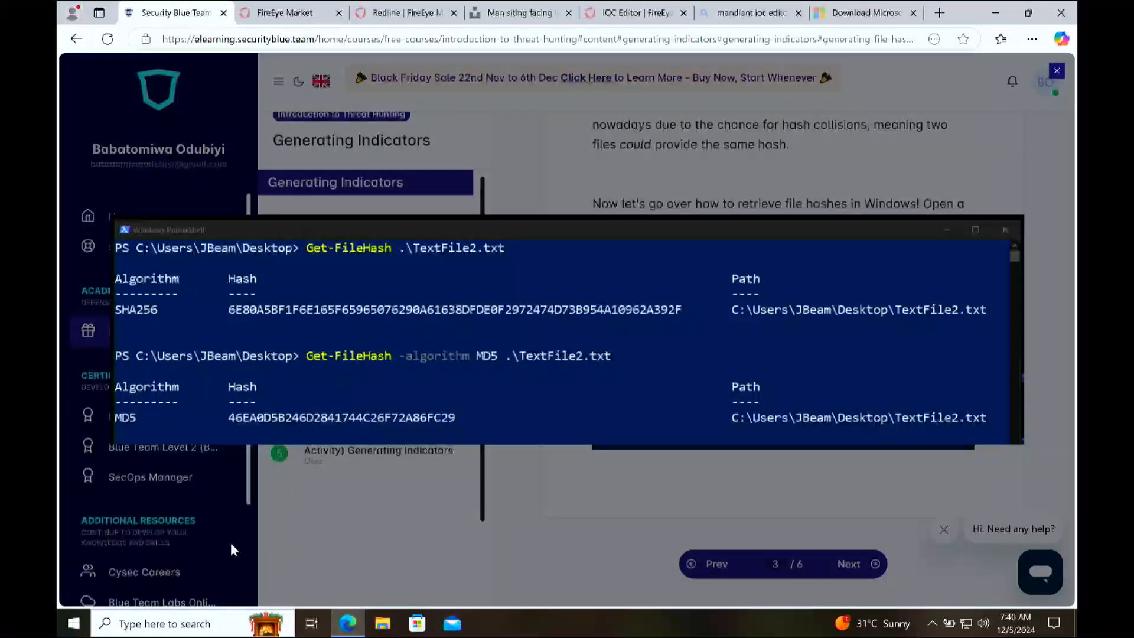
# Step: Search Windows for PowerShell and Command Prompt and open both
pyautogui.click(167, 627)
pyautogui.write('power')
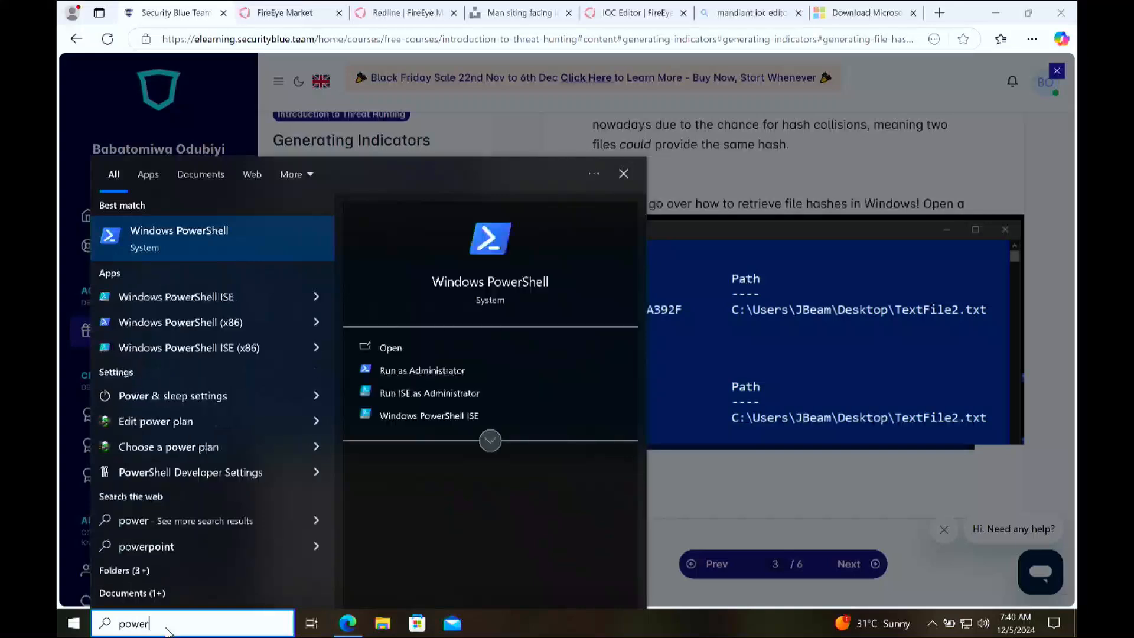
pyautogui.press('Return')
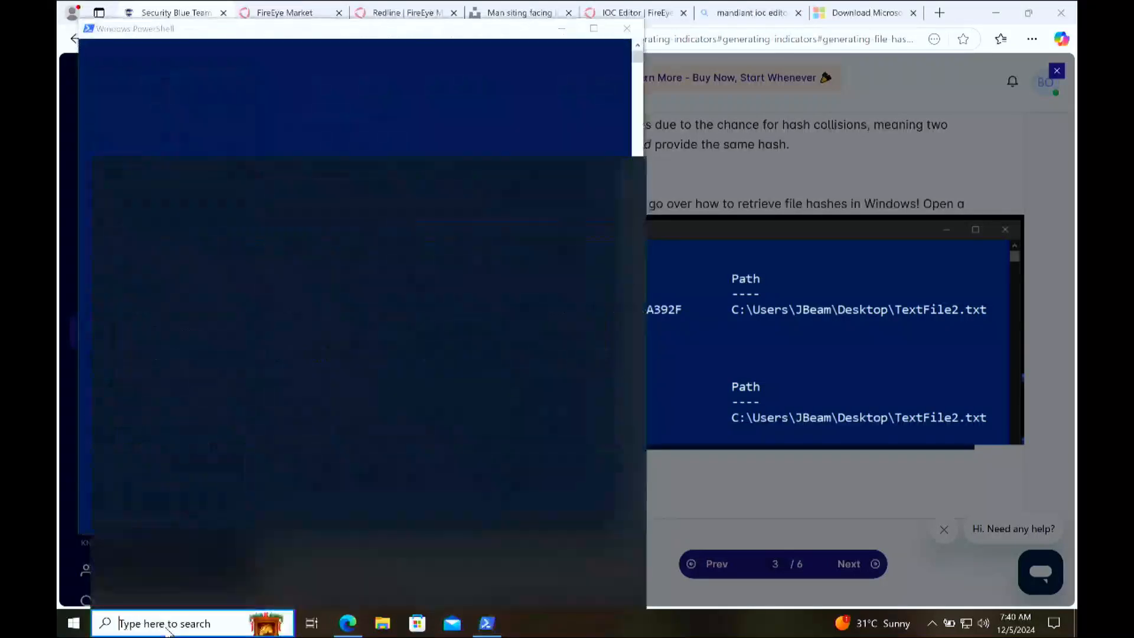
pyautogui.click(168, 627)
pyautogui.write('cmd')
pyautogui.press('Return')
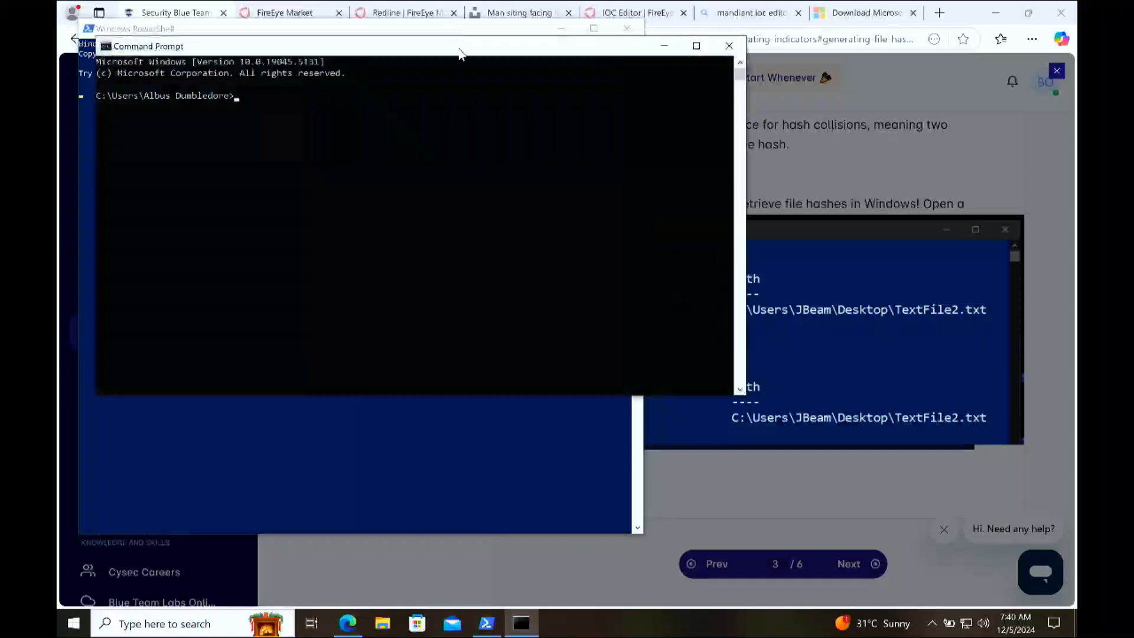
# Step: Move the Command Prompt and PowerShell windows aside and bring the course page's Get-FileHash example back to the front
pyautogui.moveTo(460, 55); pyautogui.dragTo(677, 134)
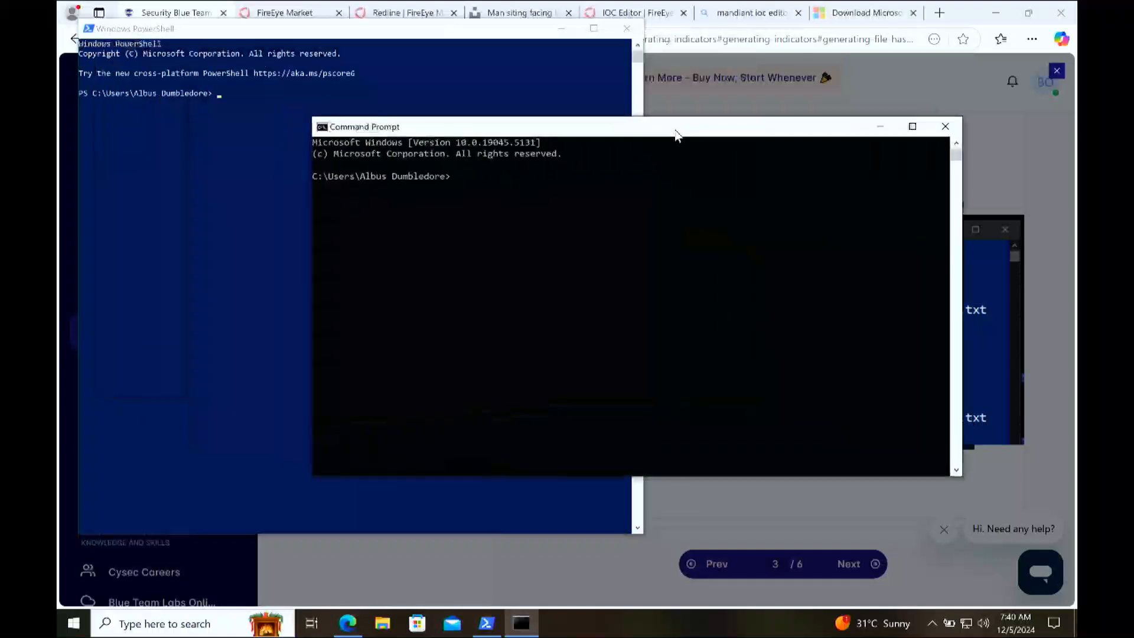
pyautogui.moveTo(515, 29); pyautogui.dragTo(938, 140)
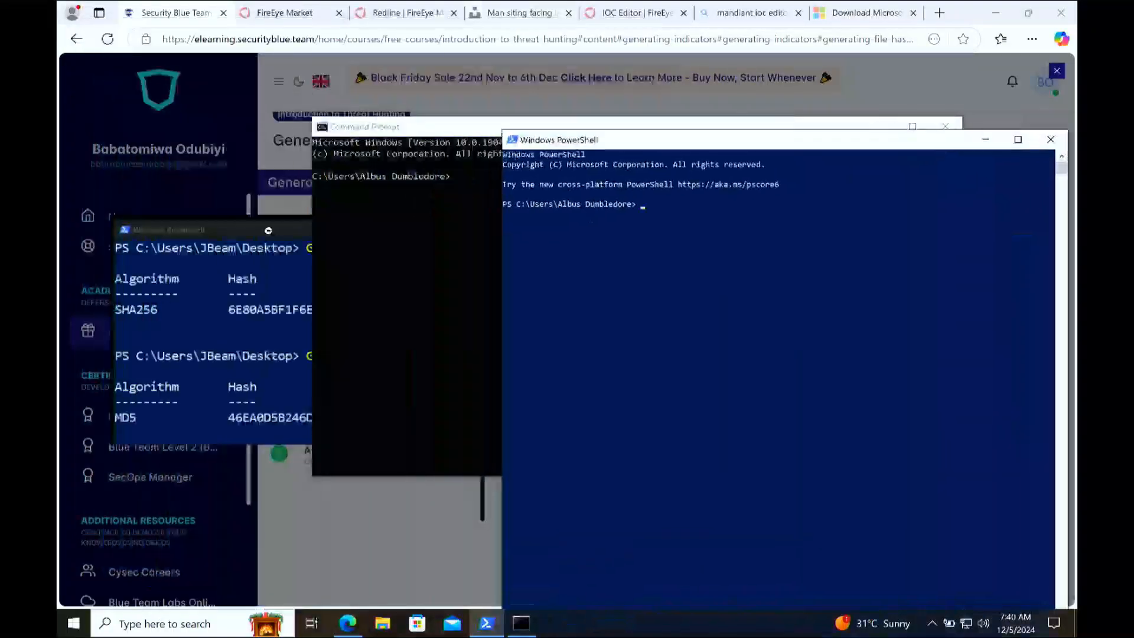
pyautogui.click(278, 293)
pyautogui.click(736, 377)
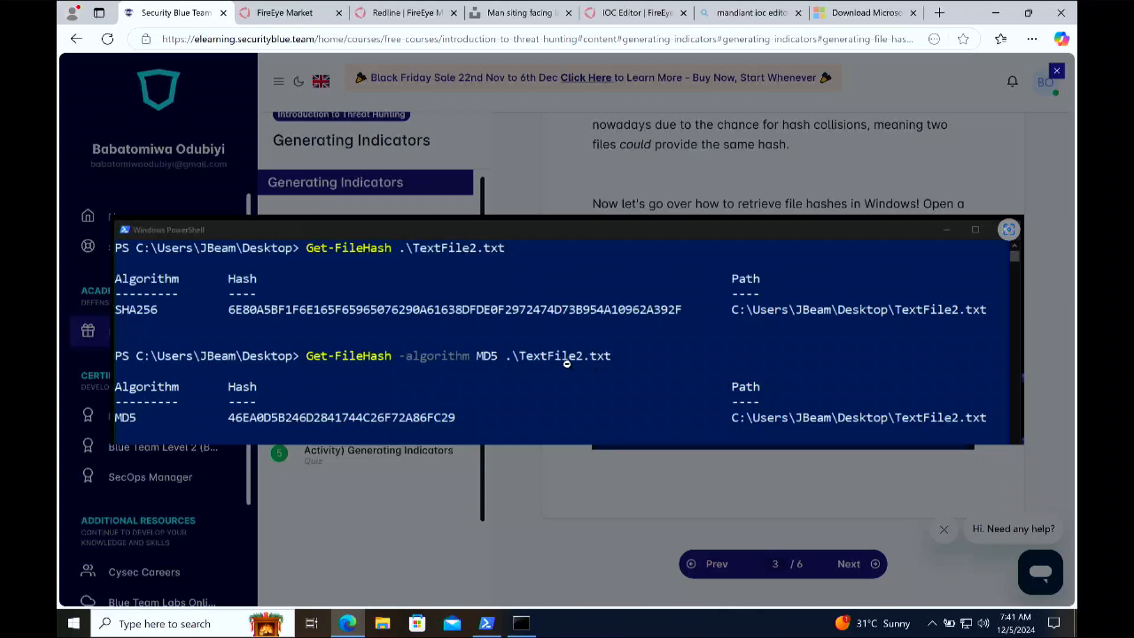
# Step: Switch to Command Prompt and list the contents of the user's home folder with "dir"
pyautogui.click(521, 622)
pyautogui.click(523, 200)
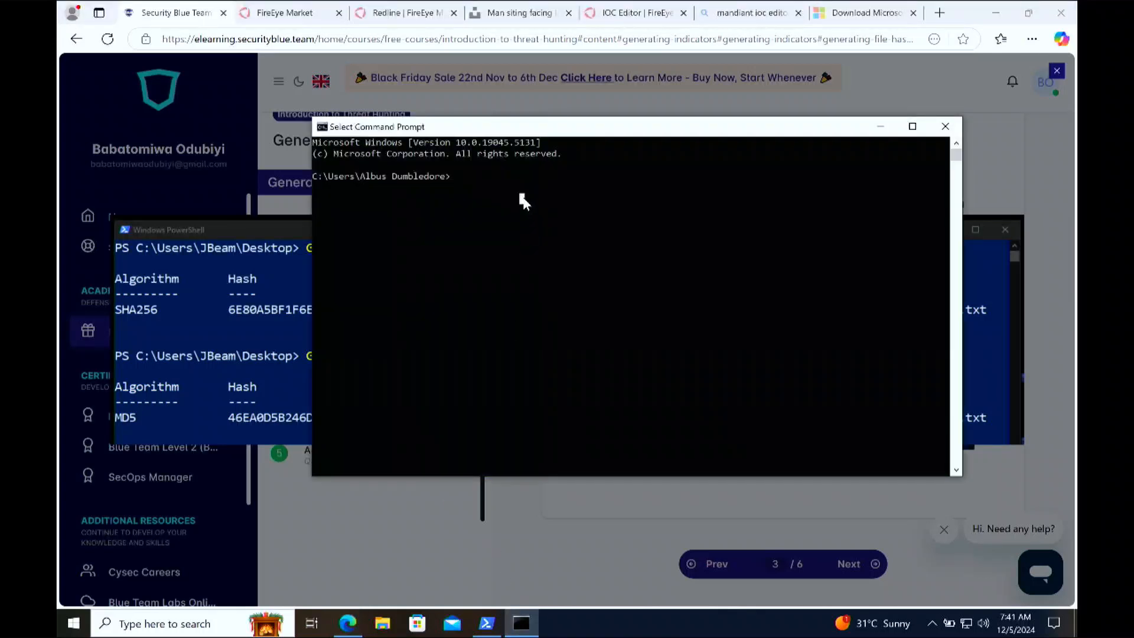
pyautogui.write('dir')
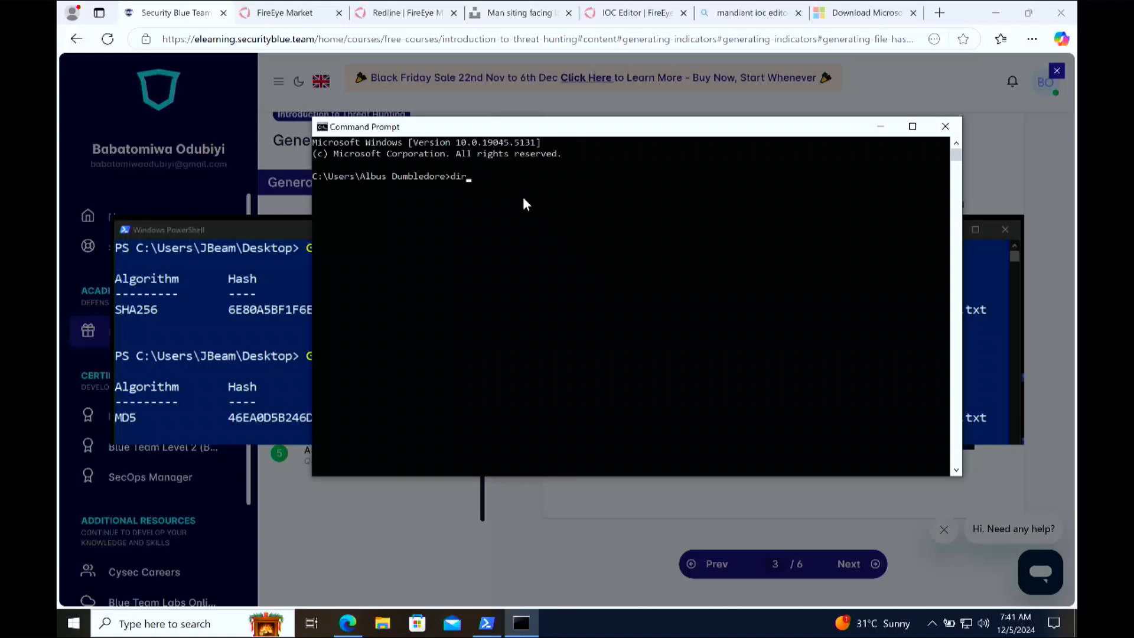
pyautogui.press('Return')
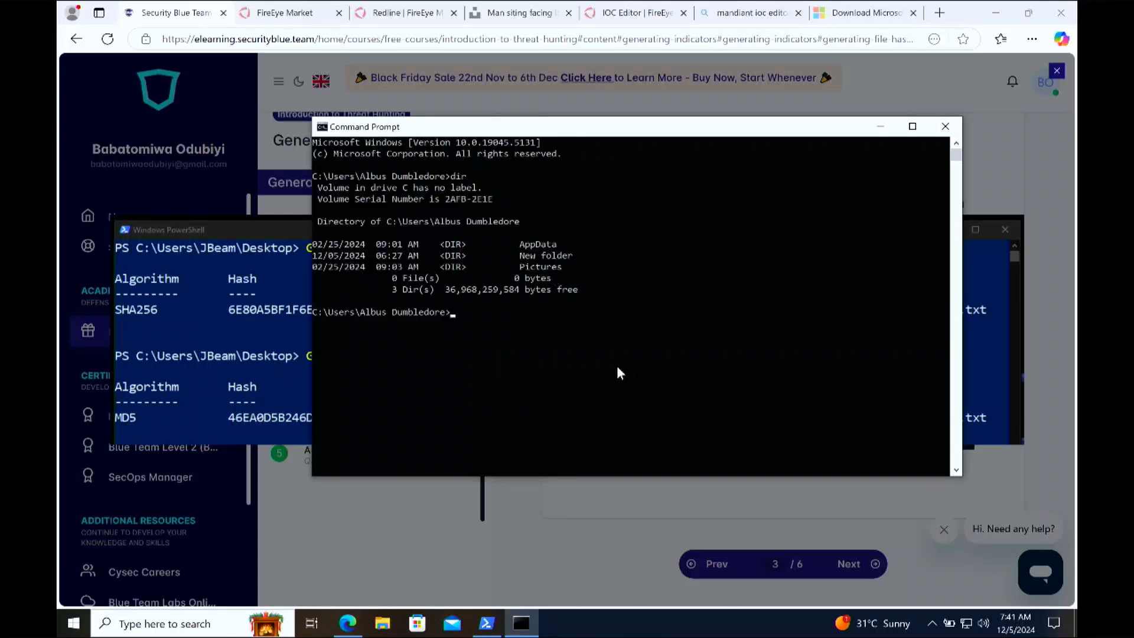
# Step: Change to the Pictures folder with "cd Pictures" and list its contents with "dir"
pyautogui.write('cd P')
pyautogui.press('Tab')
pyautogui.press('Return')
pyautogui.write('dir')
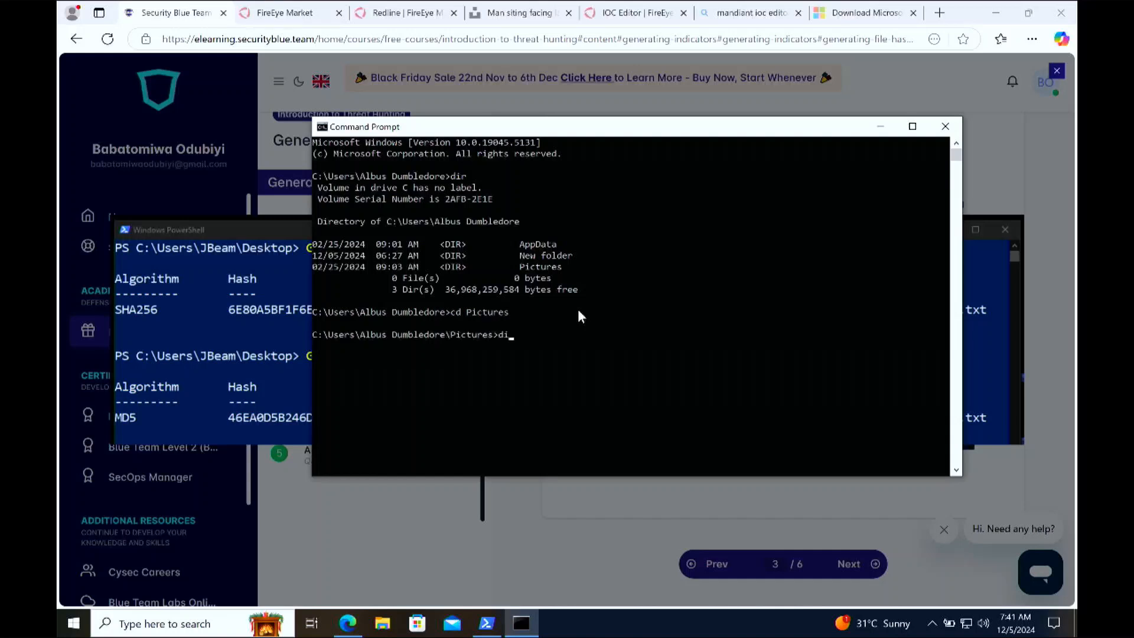
pyautogui.press('Return')
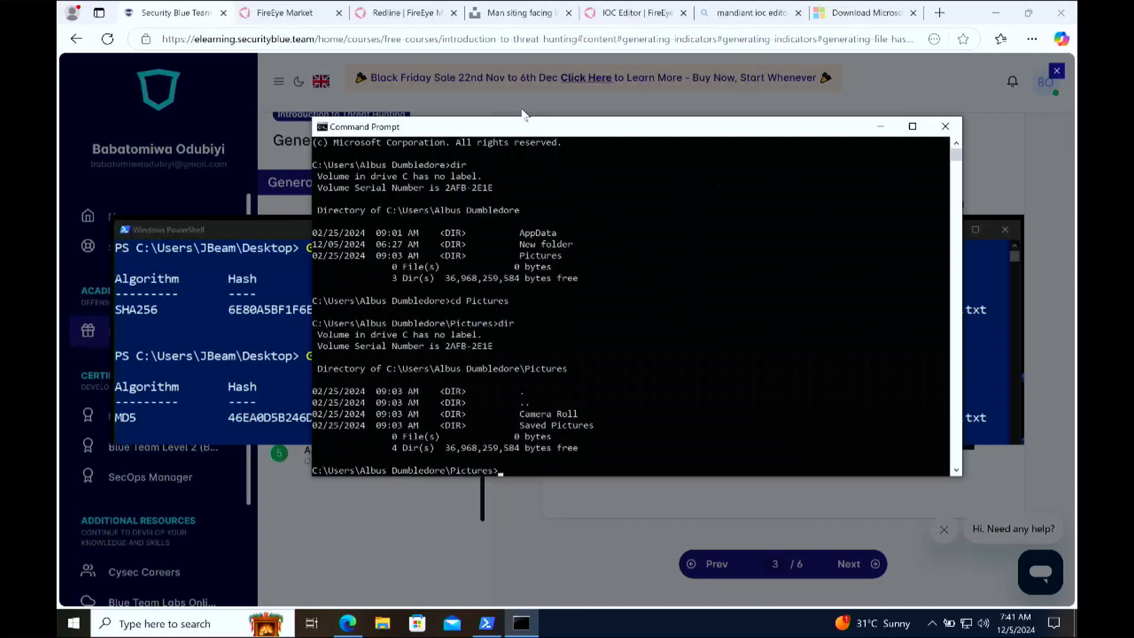
# Step: View the Unsplash photo page, and in File Explorer's Downloads folder select the matching JPG and display the files as large thumbnails
pyautogui.click(525, 17)
pyautogui.click(526, 16)
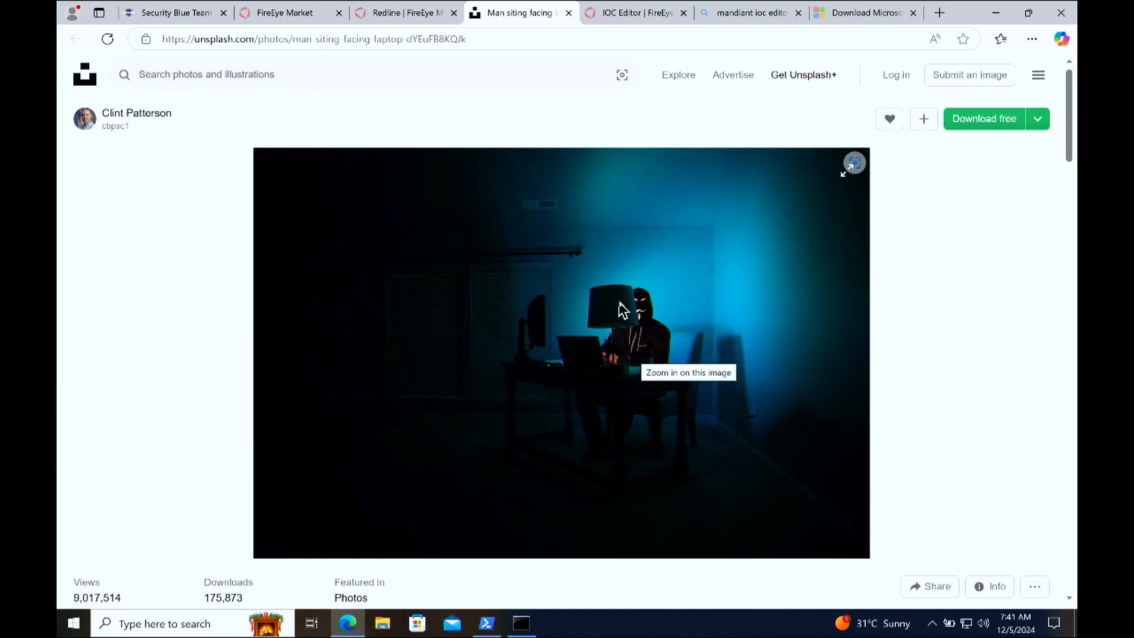
pyautogui.click(389, 623)
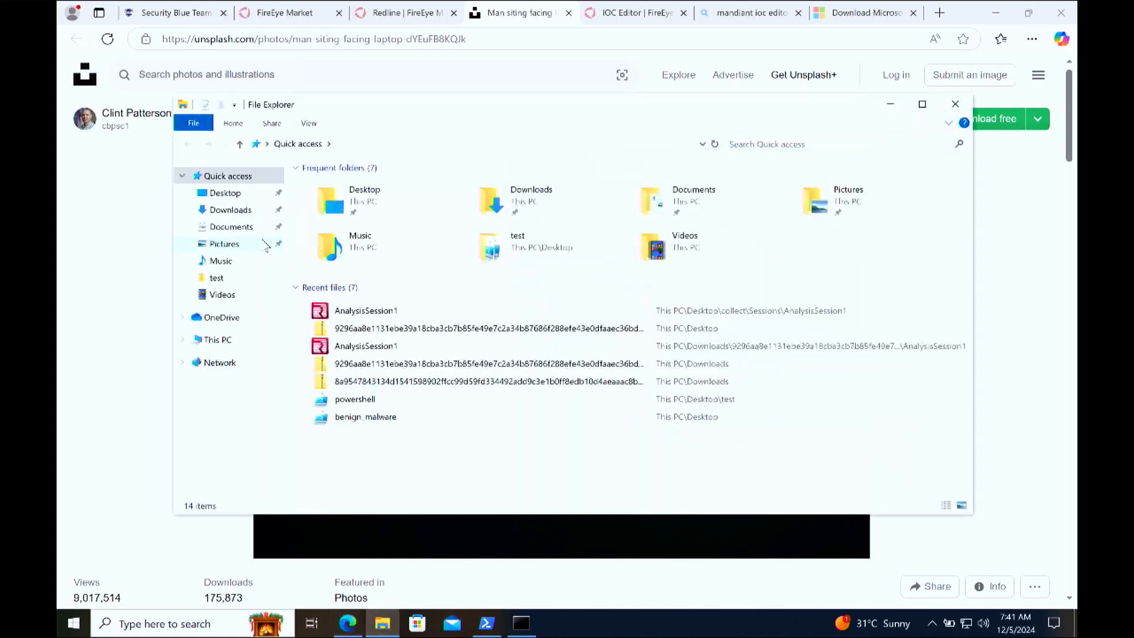
pyautogui.click(246, 214)
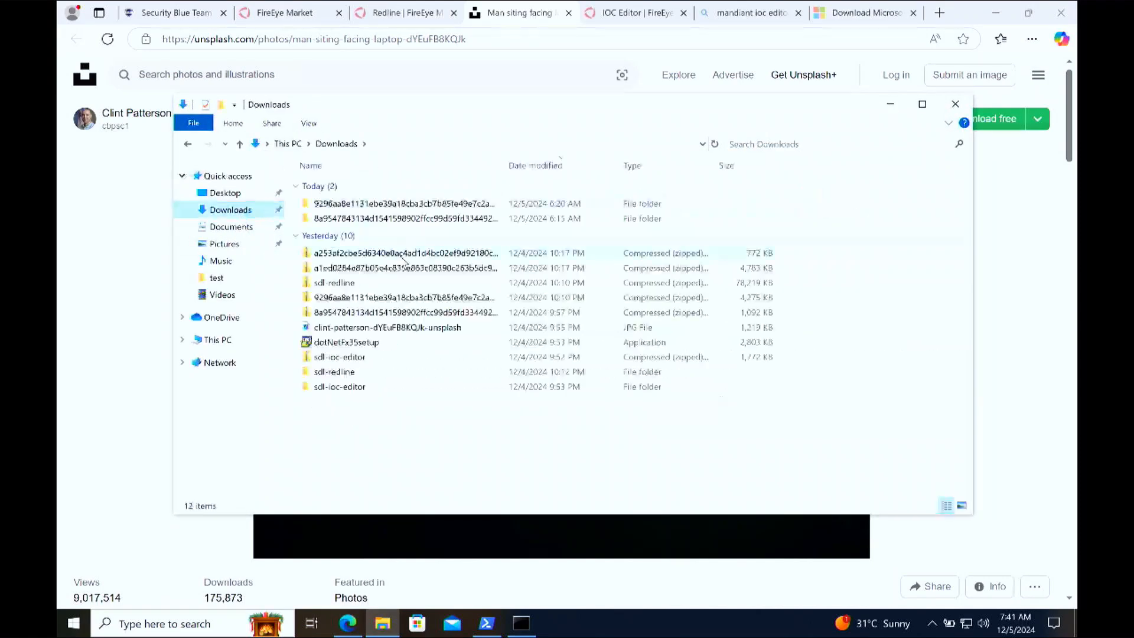
pyautogui.click(384, 331)
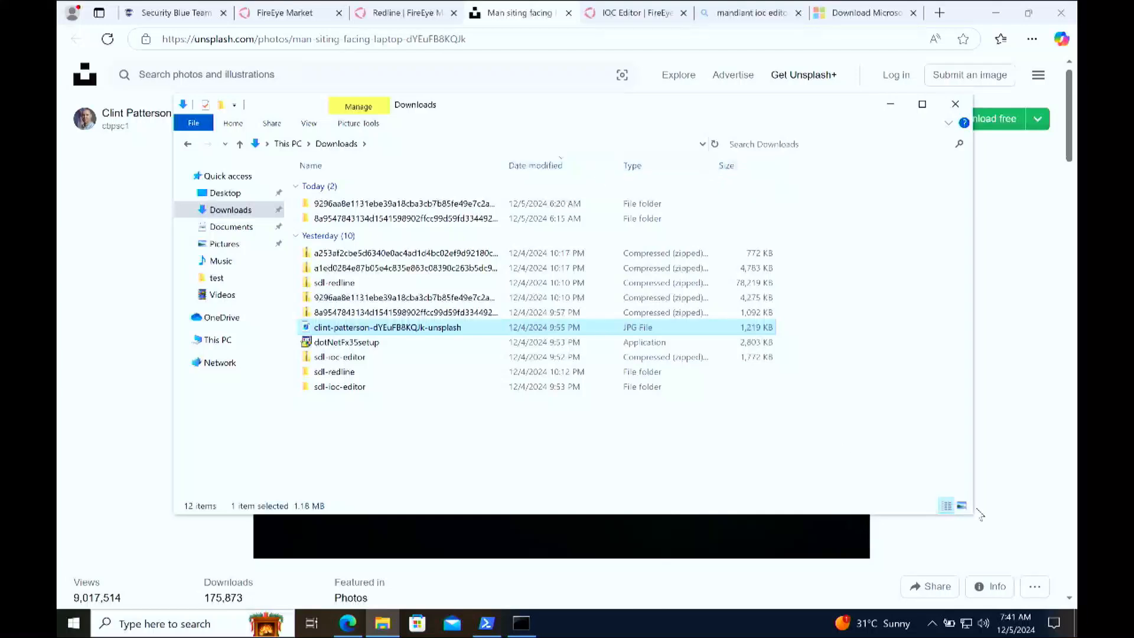
pyautogui.click(961, 505)
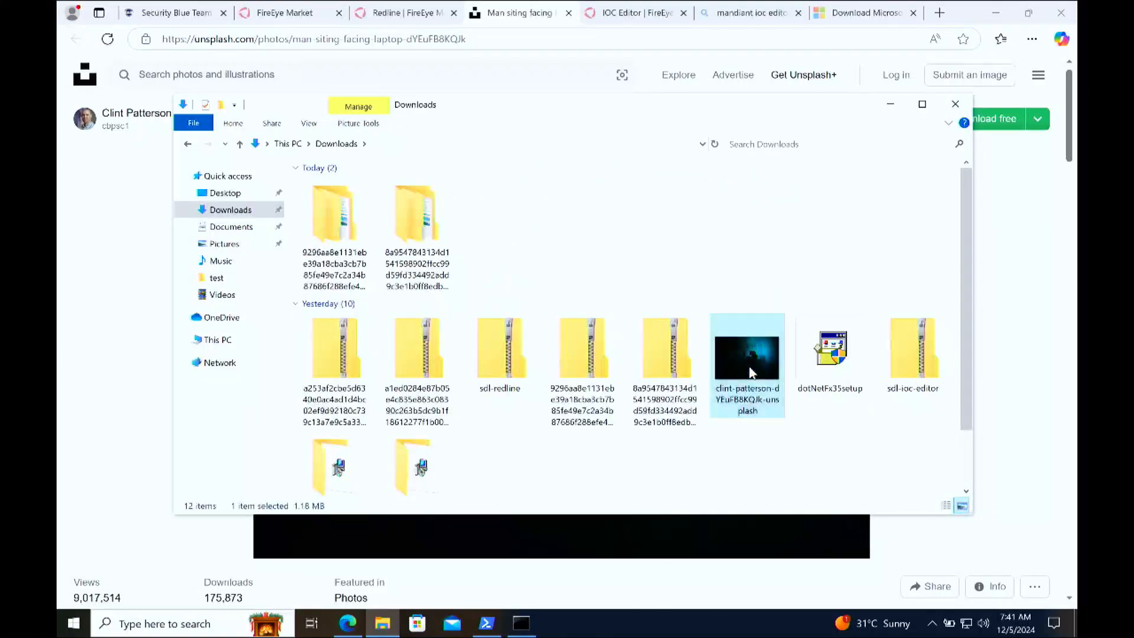
# Step: Open the Properties of the downloaded Unsplash JPG and move the dialog clear of the screen edge
pyautogui.click(612, 143)
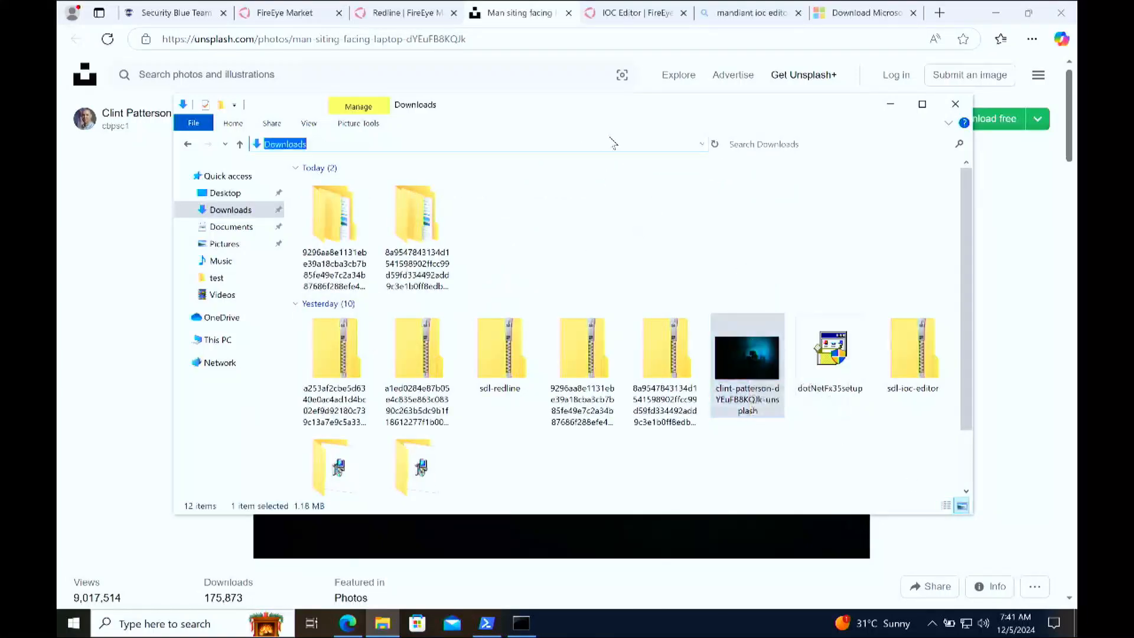
pyautogui.click(619, 143)
pyautogui.click(736, 384)
pyautogui.rightClick(735, 382)
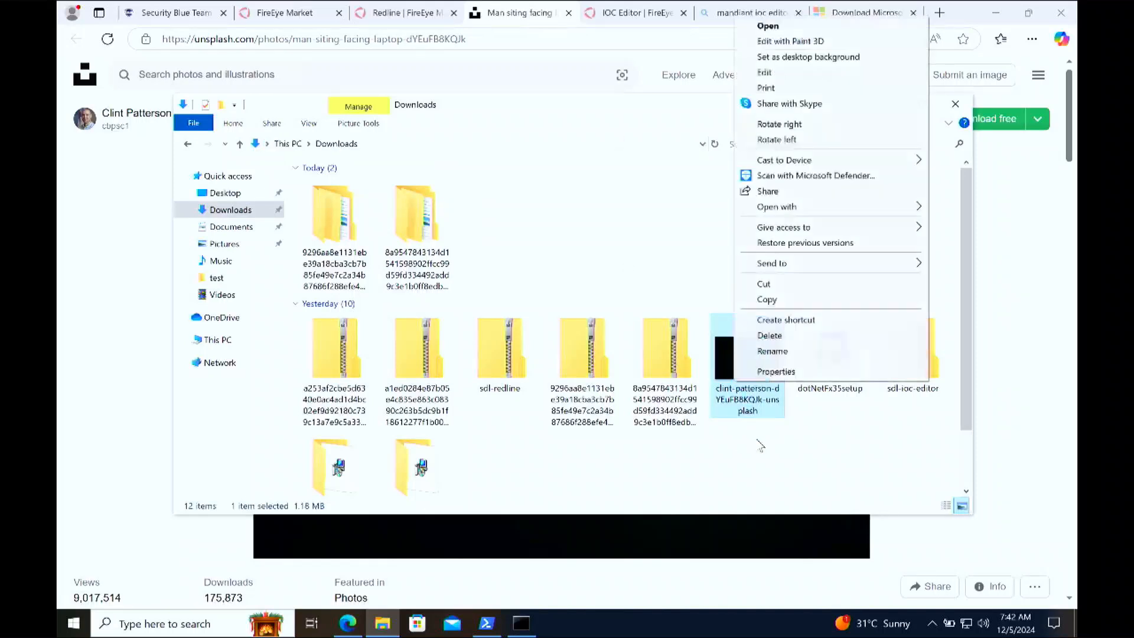
pyautogui.click(806, 370)
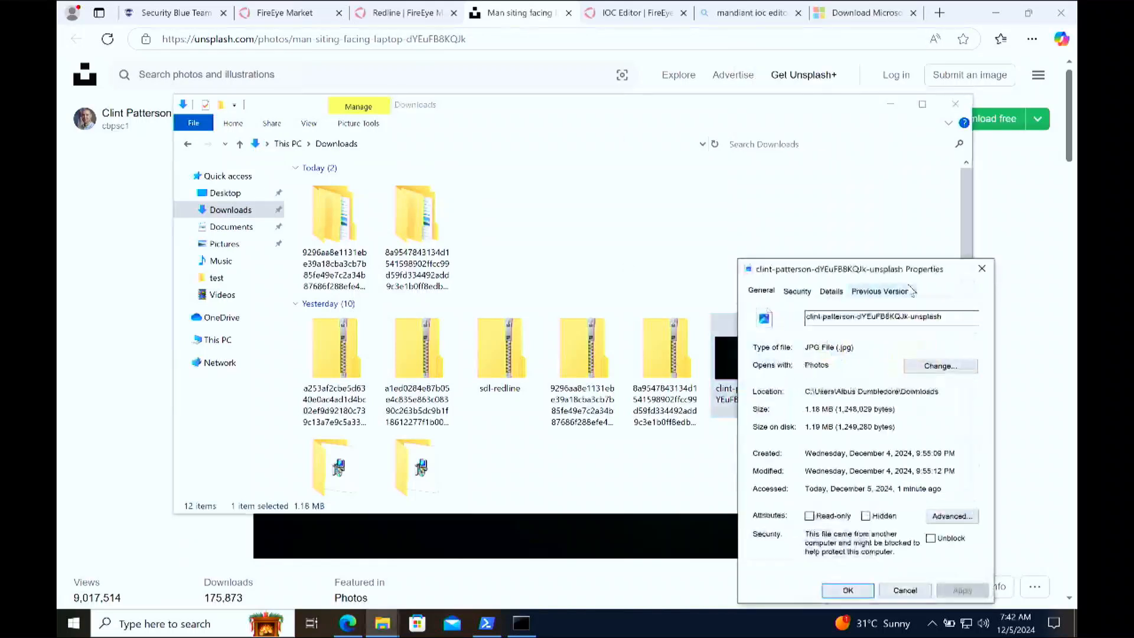
pyautogui.moveTo(924, 258); pyautogui.dragTo(764, 184)
pyautogui.doubleClick(788, 246)
pyautogui.press('BackSpace')
pyautogui.hotkey('ctrl', 'z')
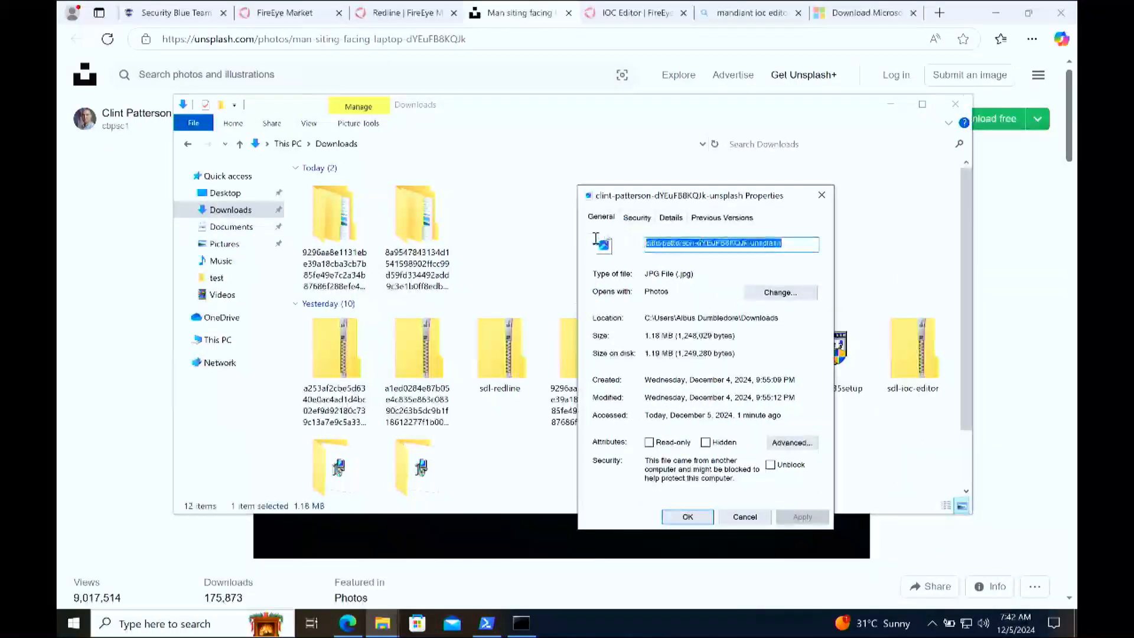
# Step: Copy the folder location path from the JPG's Properties and open a new Command Prompt
pyautogui.click(702, 274)
pyautogui.moveTo(781, 323); pyautogui.dragTo(643, 319)
pyautogui.hotkey('ctrl', 'c')
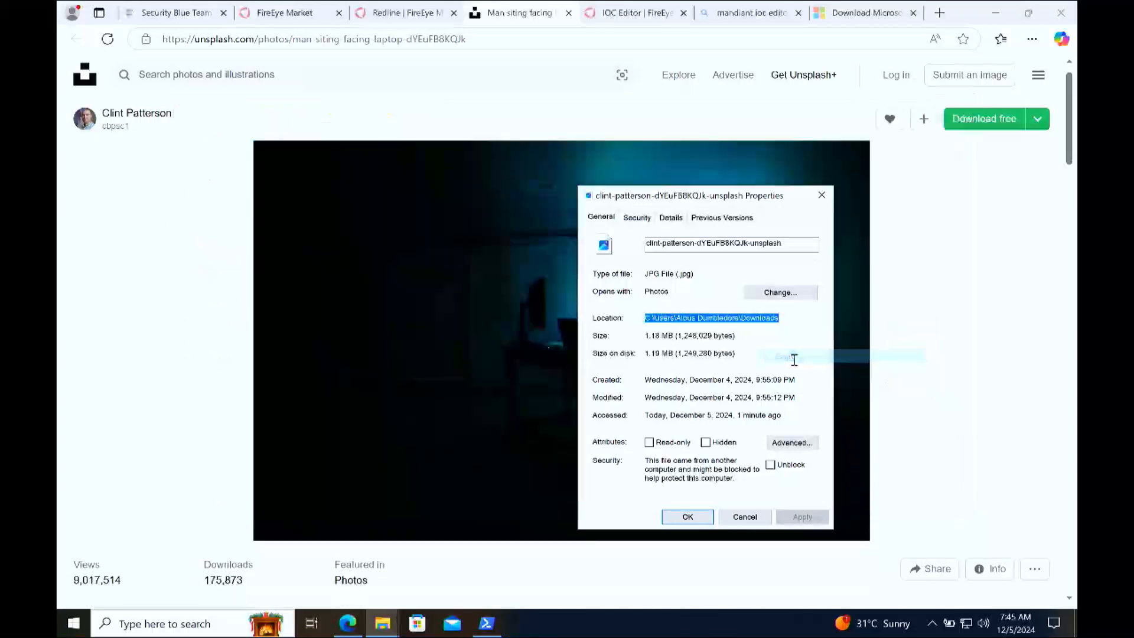
pyautogui.click(174, 624)
pyautogui.write('cmd')
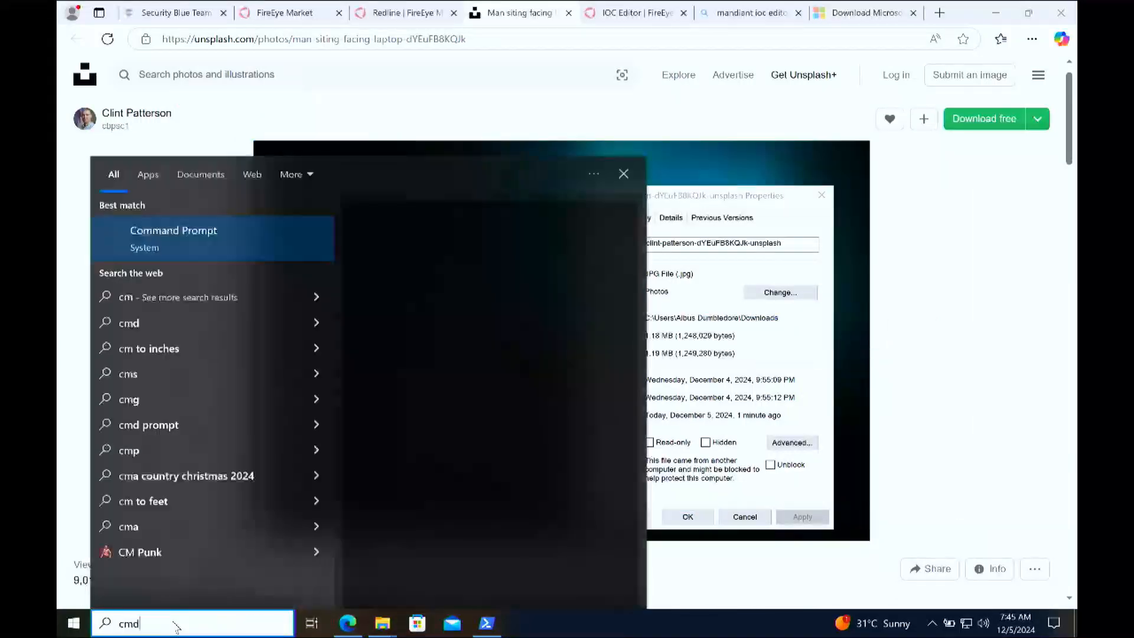
pyautogui.press('Return')
# Step: Change to the Downloads folder using the copied path in a quoted "cd" command, and list its contents with "dir"
pyautogui.write('cd ""')
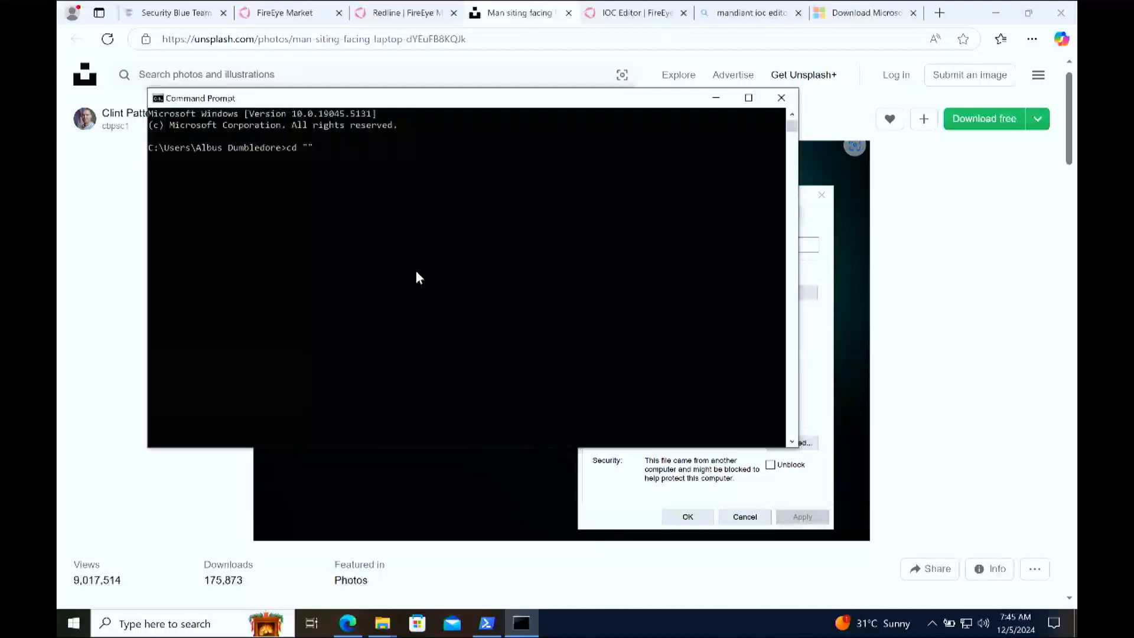
pyautogui.press('Left')
pyautogui.hotkey('ctrl', 'v')
pyautogui.press('Return')
pyautogui.write('dir')
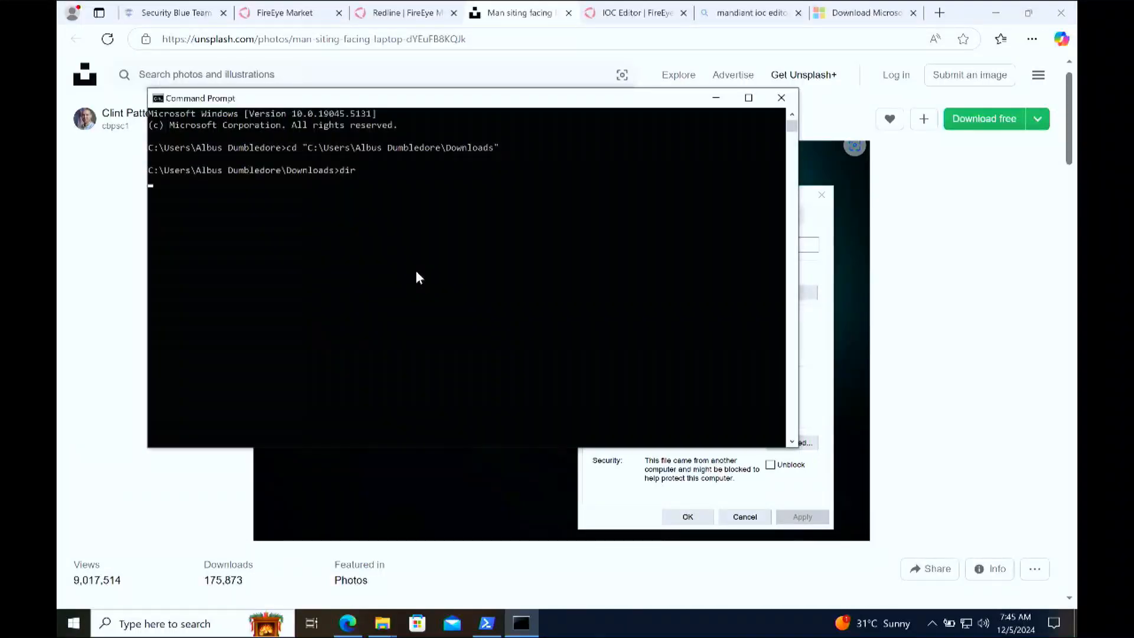
pyautogui.press('Return')
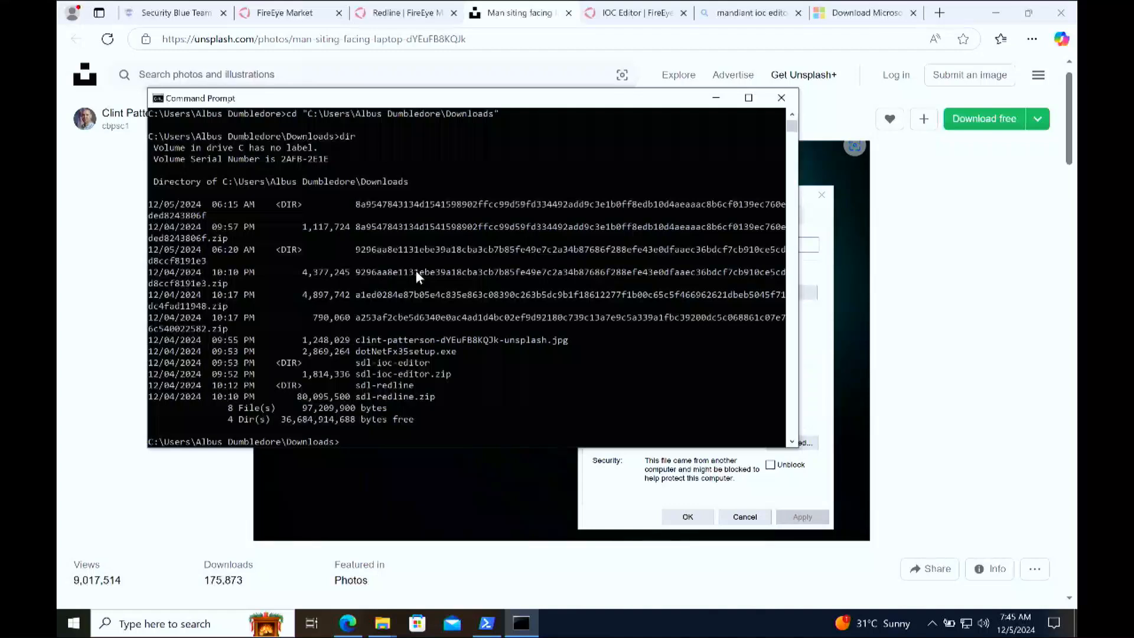
# Step: Compute the MD5 hash of the downloaded Unsplash JPG with "certutil -hashfile"
pyautogui.moveTo(358, 340); pyautogui.dragTo(567, 345)
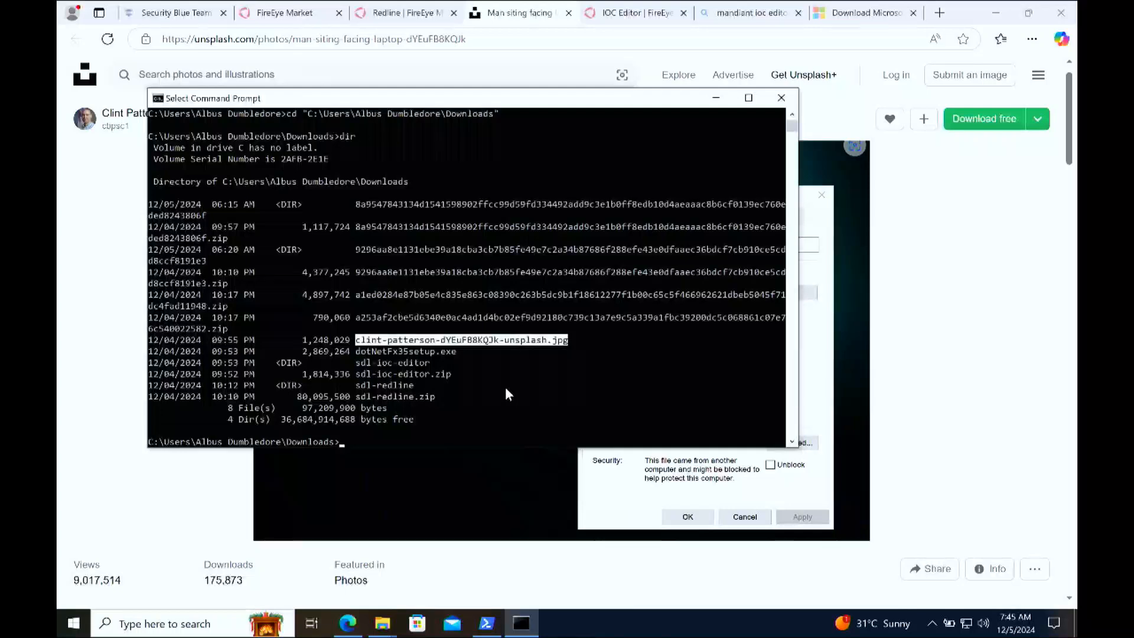
pyautogui.hotkey('ctrl', 'c')
pyautogui.write('ce')
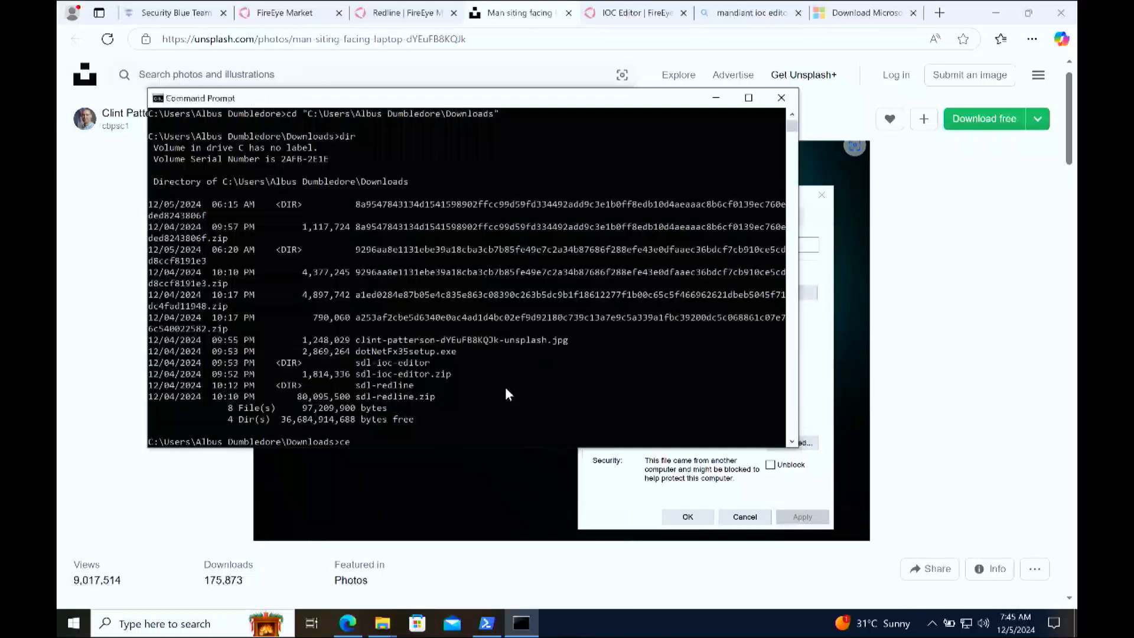
pyautogui.write('rtutil -hashfile cl')
pyautogui.press('Tab')
pyautogui.write('MD5')
pyautogui.press('Return')
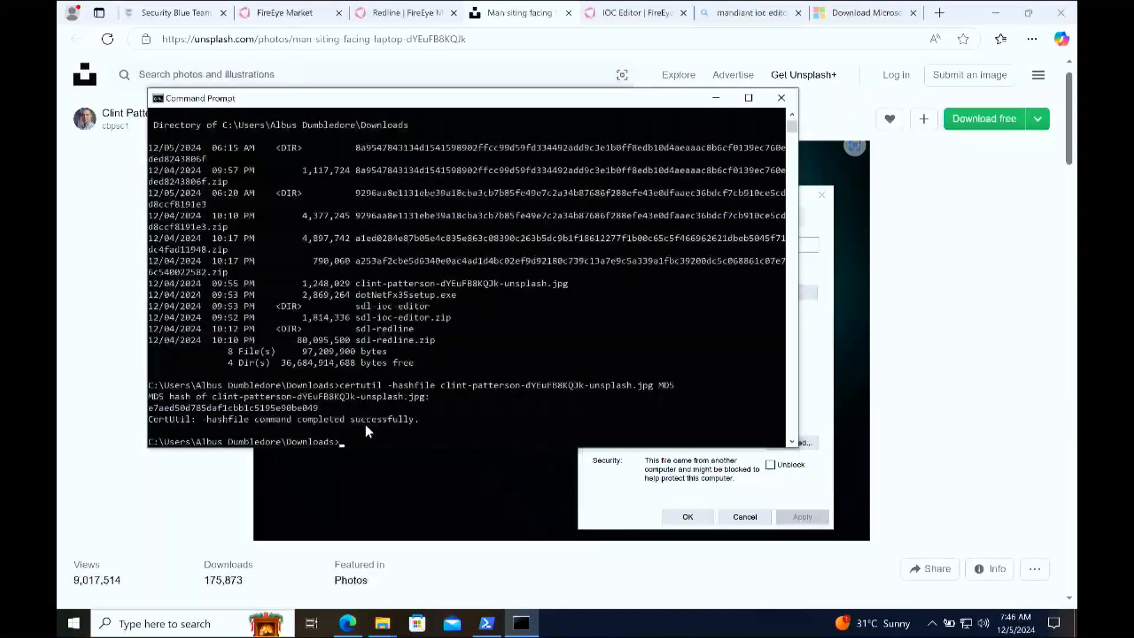
# Step: Copy the MD5 hash from the output, and rerun "certutil -hashfile" on the same JPG with SHA512
pyautogui.moveTo(334, 411); pyautogui.dragTo(148, 408)
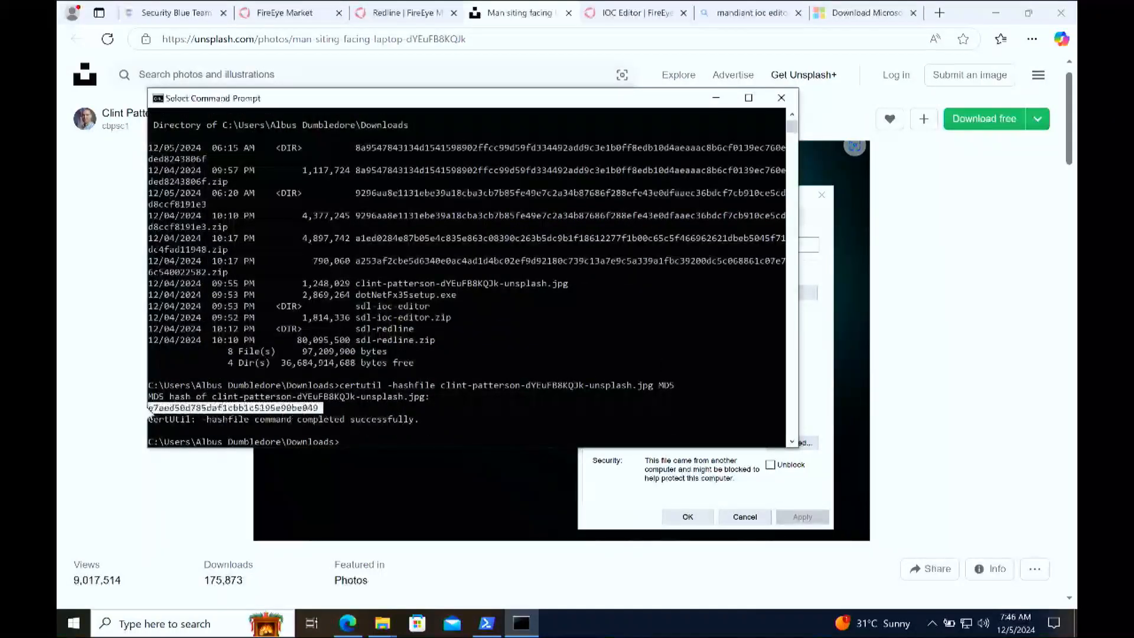
pyautogui.hotkey('ctrl', 'c')
pyautogui.press('Up')
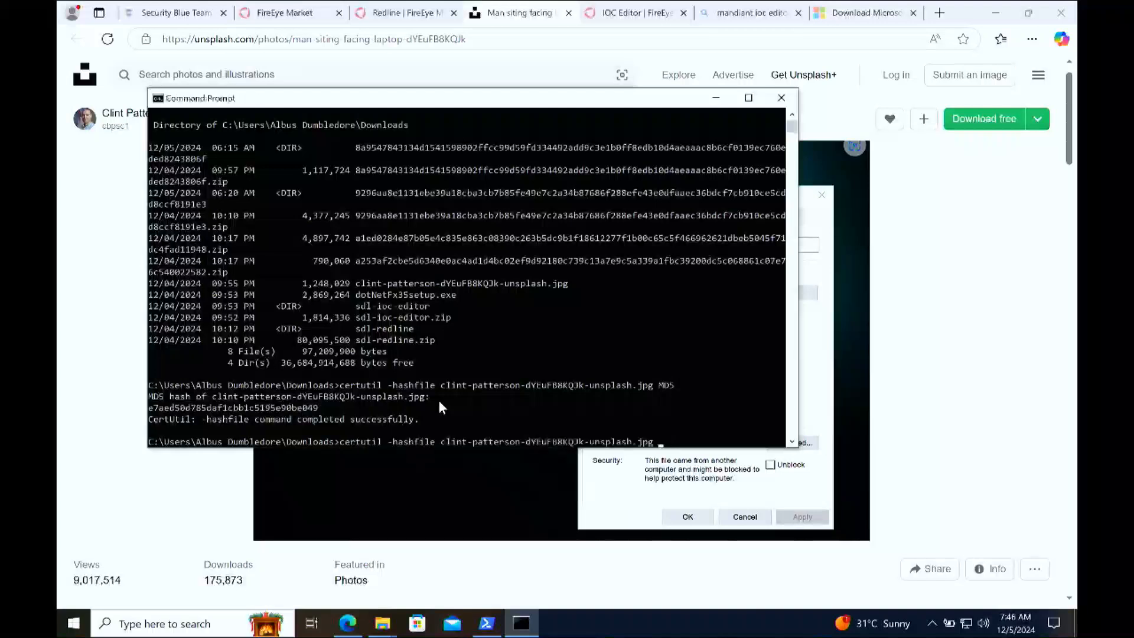
pyautogui.write('SHA512')
pyautogui.press('Return')
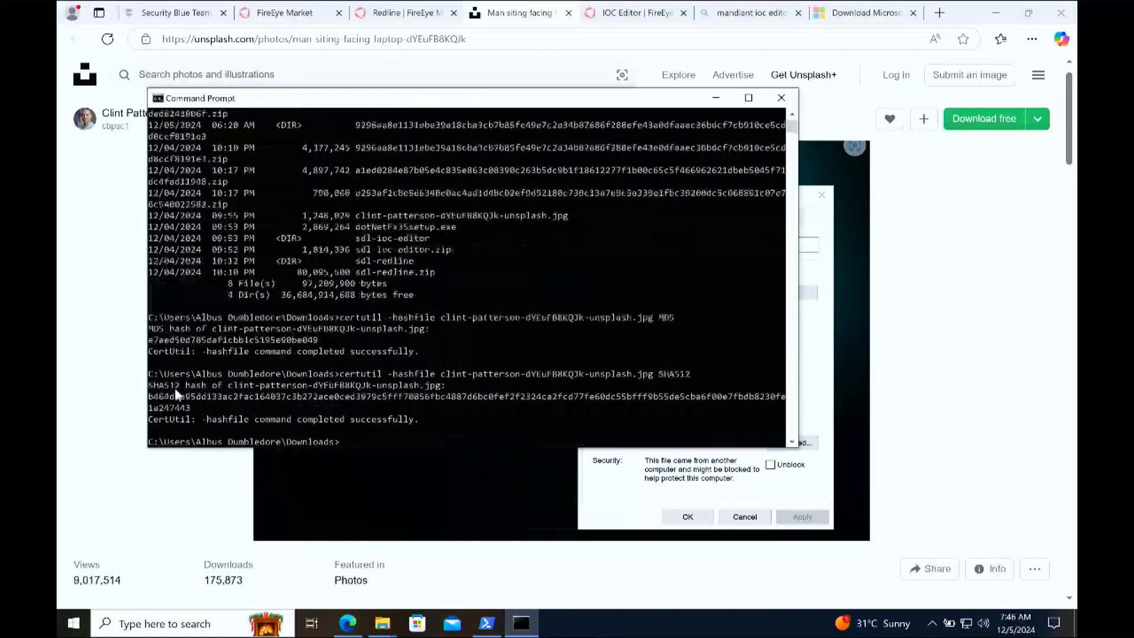
pyautogui.moveTo(190, 408); pyautogui.dragTo(147, 396)
pyautogui.click(568, 363)
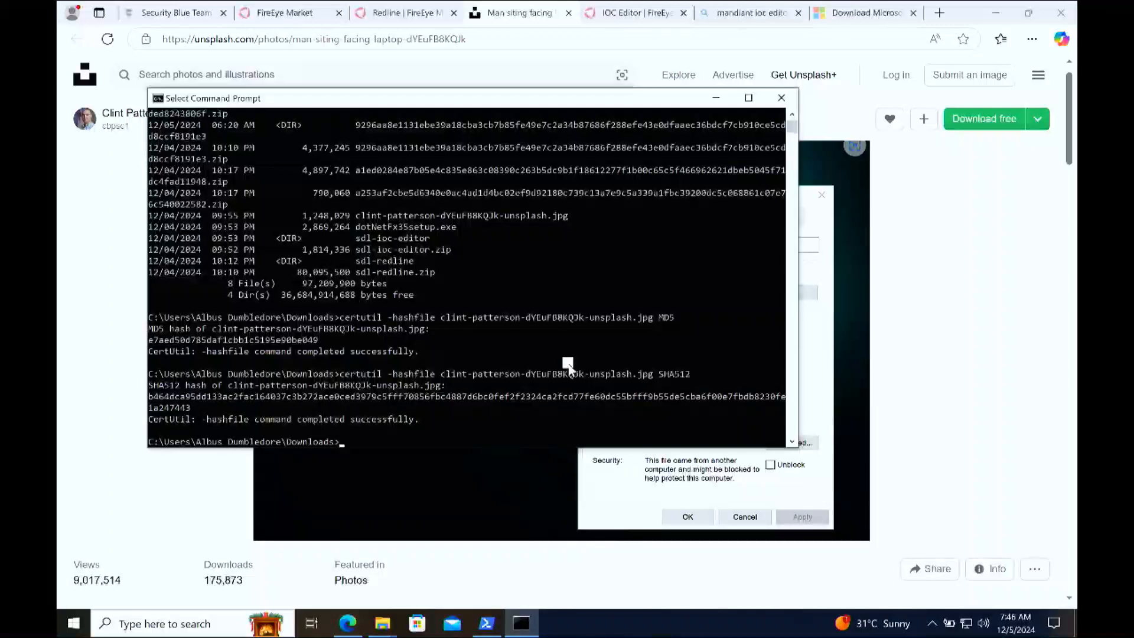
# Step: Reuse the previous certutil command to compute the SHA256 hash of the Unsplash JPG
pyautogui.press('Up')
pyautogui.press('BackSpace')
pyautogui.press('BackSpace')
pyautogui.press('BackSpace')
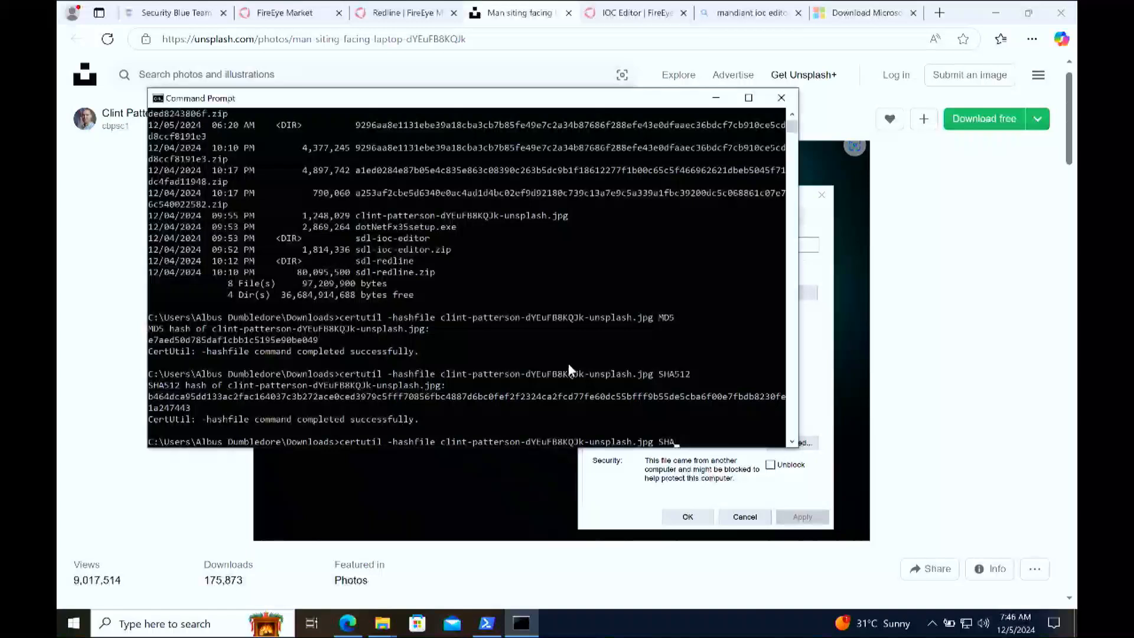
pyautogui.write('256')
pyautogui.press('Return')
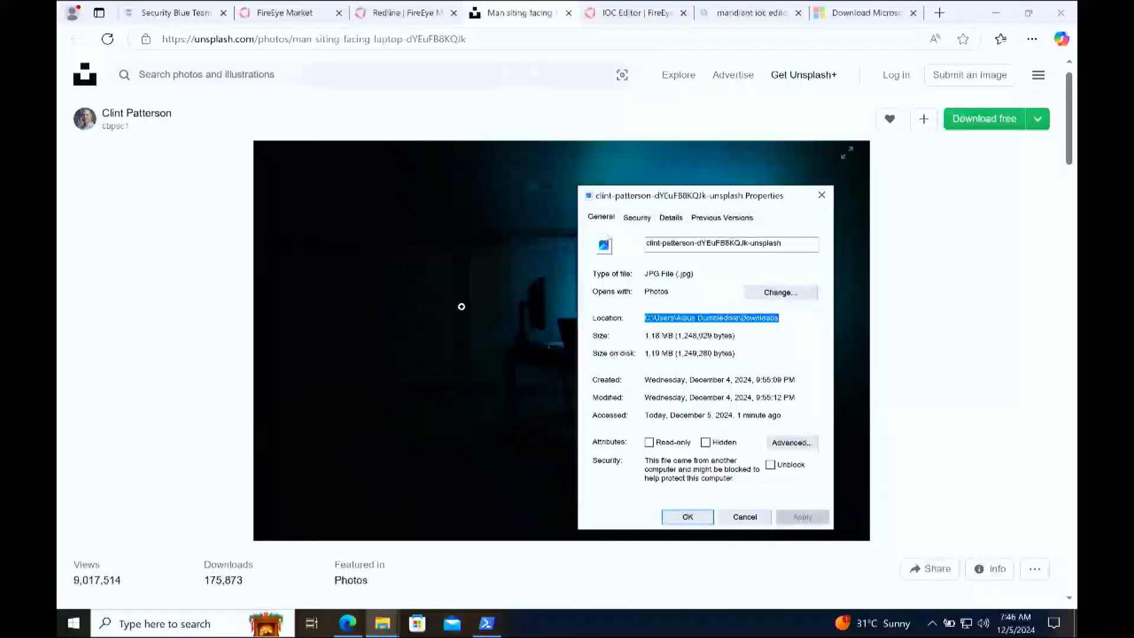
# Step: Return to the Security Blue Team course and advance from the file hash lesson to "Using Mandiant IOC Editor"
pyautogui.click(184, 9)
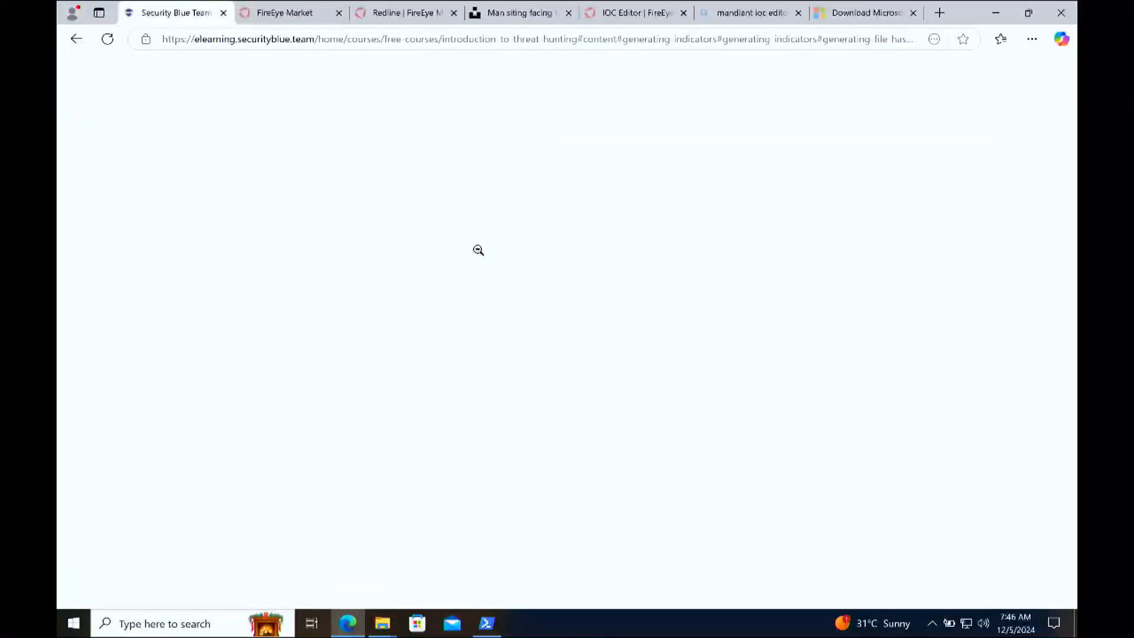
pyautogui.click(622, 496)
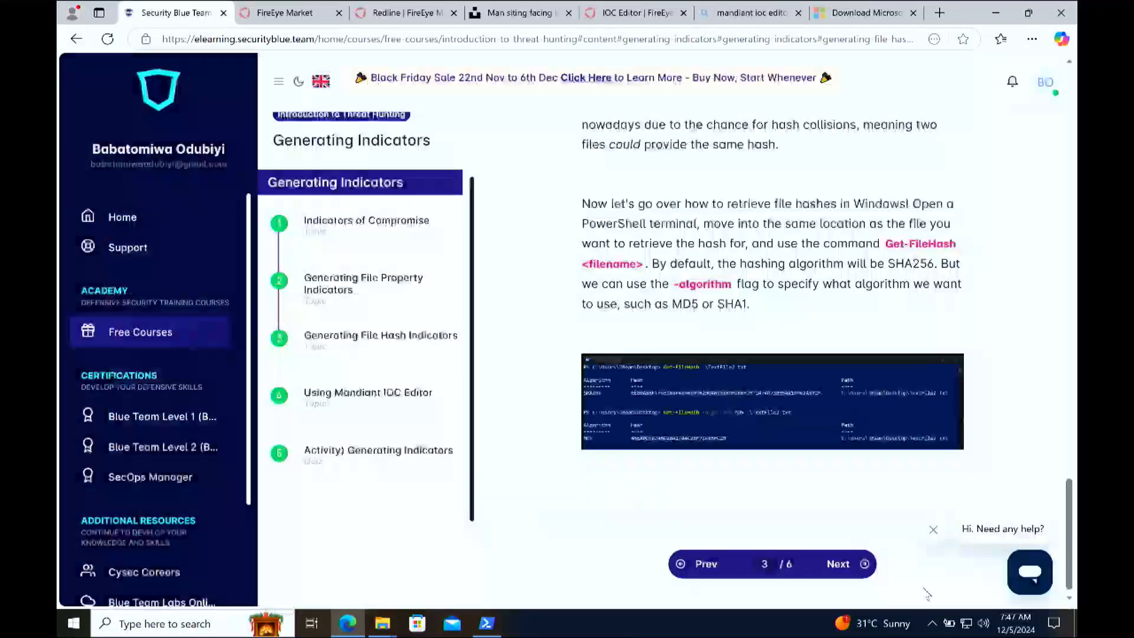
pyautogui.click(850, 564)
# Step: Read the lesson's introduction to Mandiant IOC Editor, highlighting the phrases on its purpose, IOCs and FireEye
pyautogui.scroll(-7, 866, 371)
pyautogui.scroll(13, 865, 365)
pyautogui.scroll(-7, 863, 366)
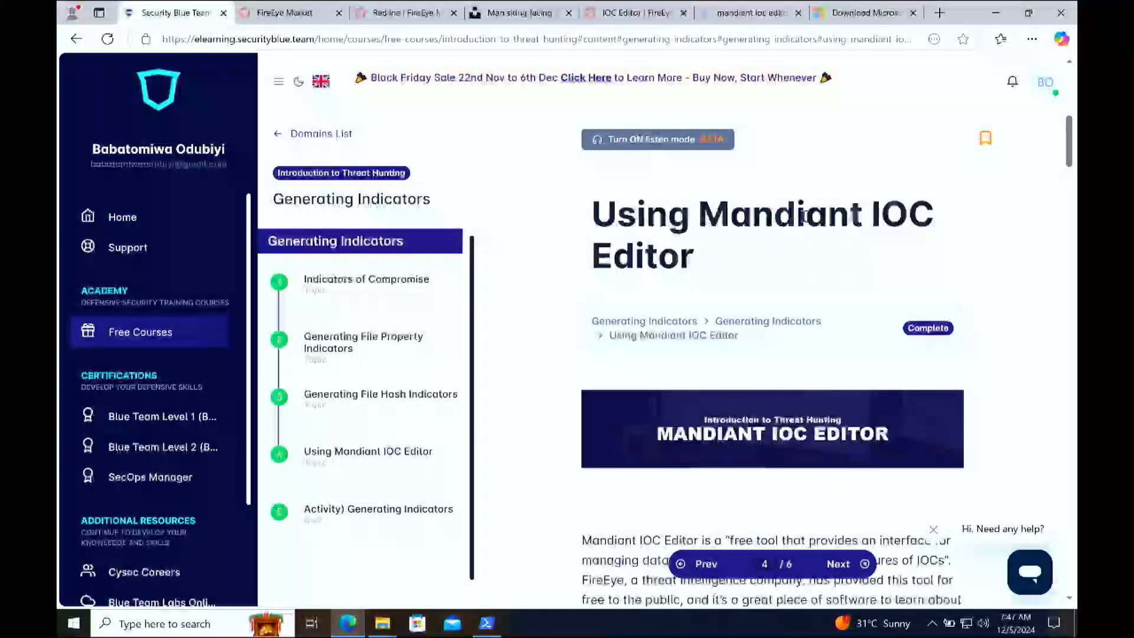
pyautogui.scroll(-1, 665, 288)
pyautogui.scroll(-2, 665, 288)
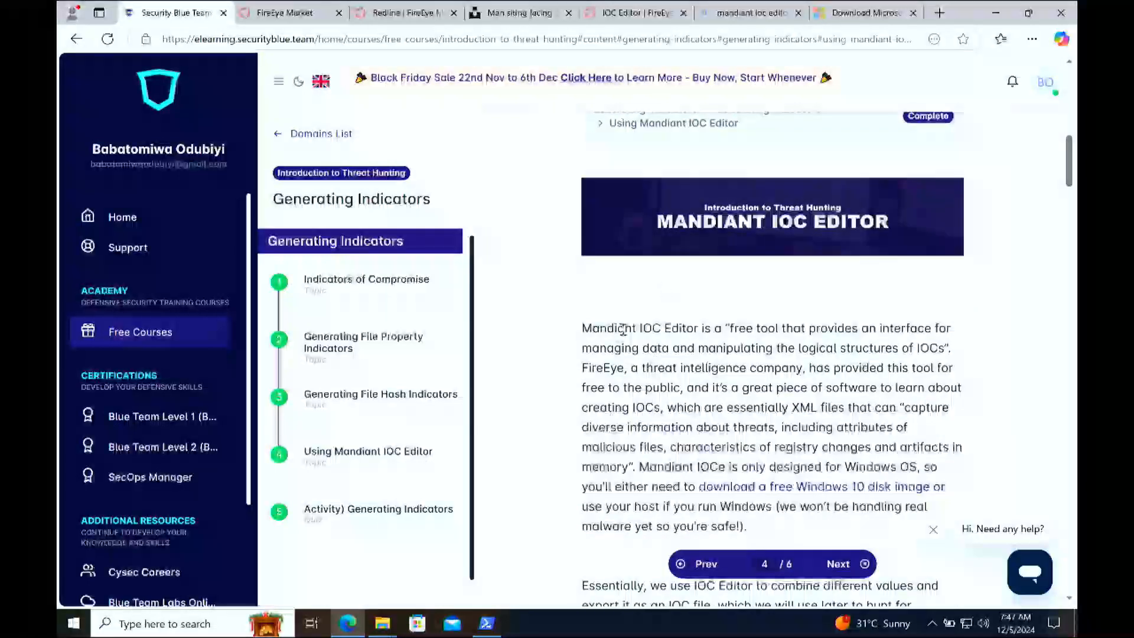
pyautogui.moveTo(726, 330); pyautogui.dragTo(877, 330)
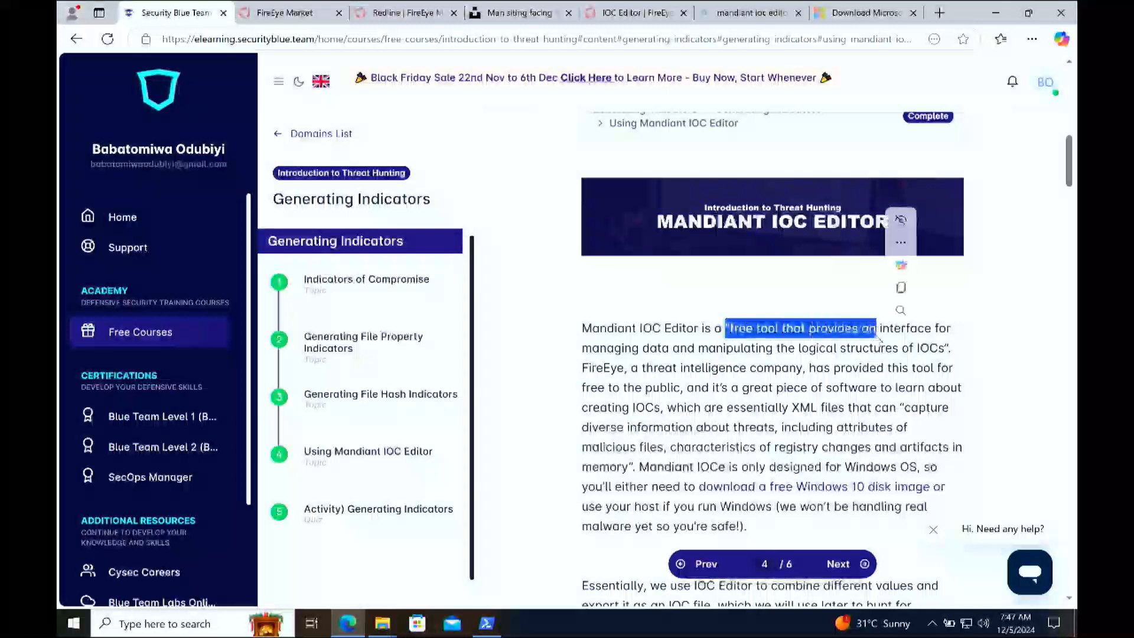
pyautogui.click(942, 342)
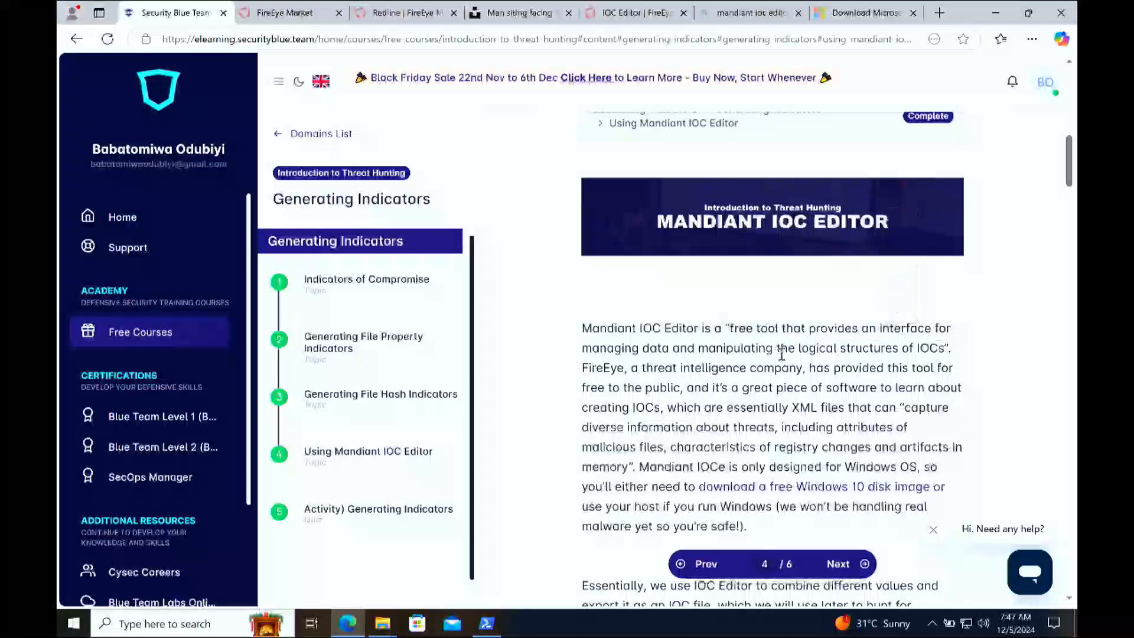
pyautogui.moveTo(949, 349); pyautogui.dragTo(913, 350)
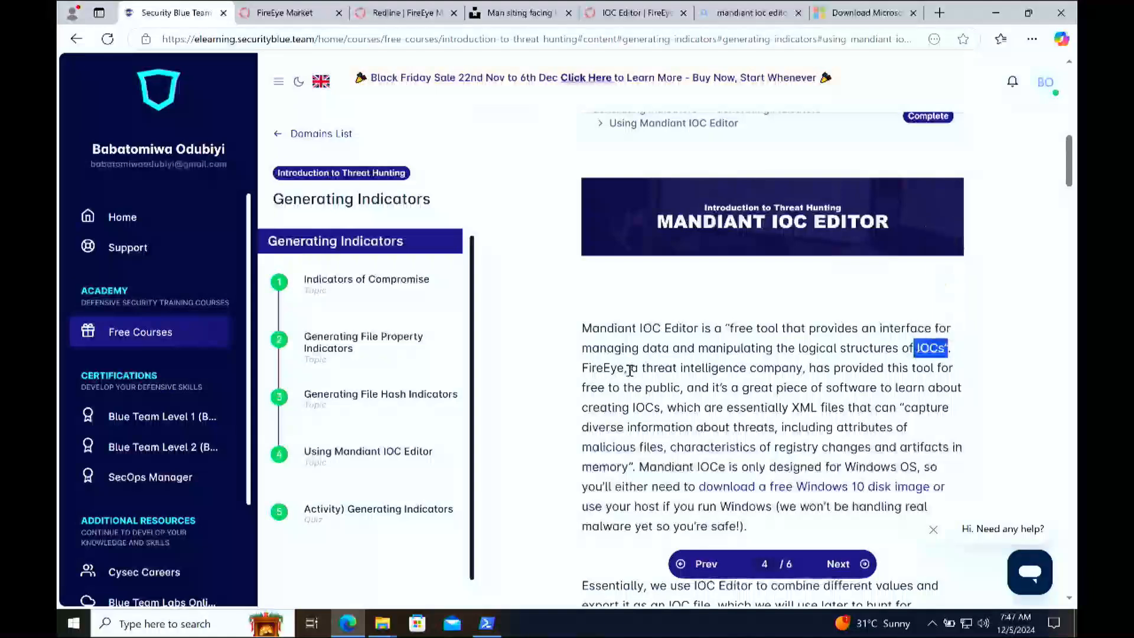
pyautogui.moveTo(619, 371); pyautogui.dragTo(585, 367)
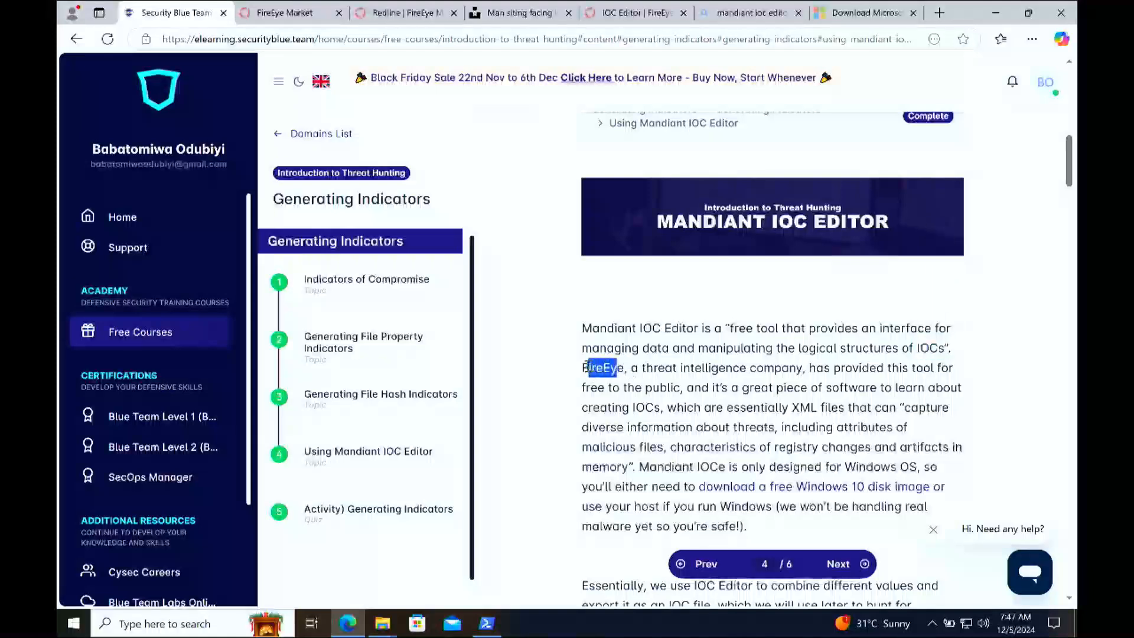
pyautogui.click(585, 368)
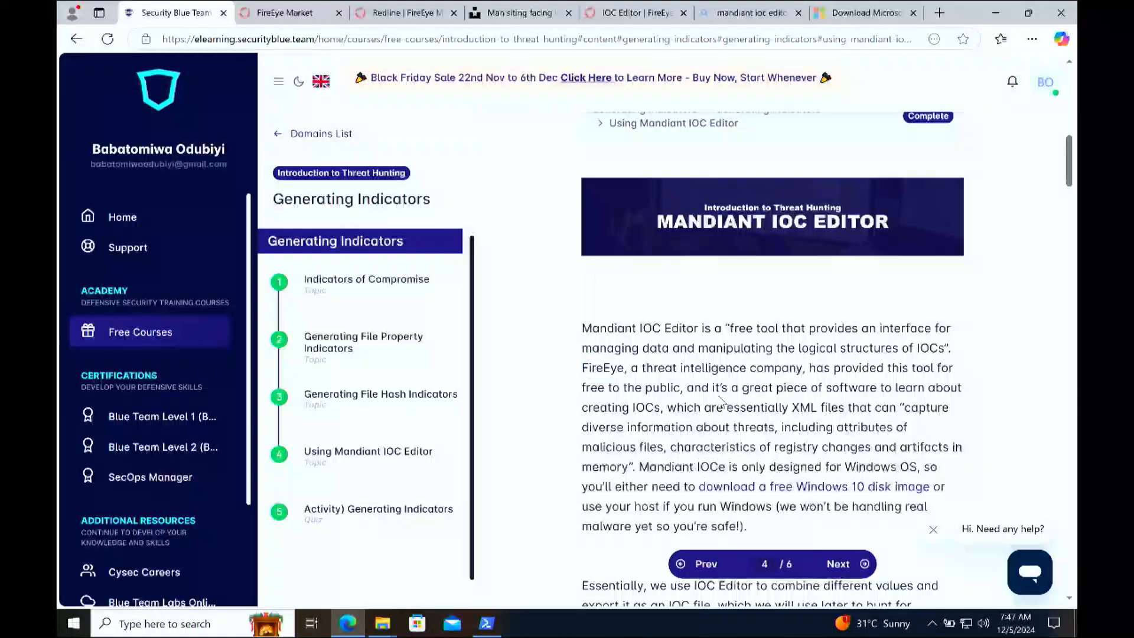
pyautogui.moveTo(684, 394); pyautogui.dragTo(580, 390)
pyautogui.click(703, 424)
pyautogui.scroll(-3, 703, 423)
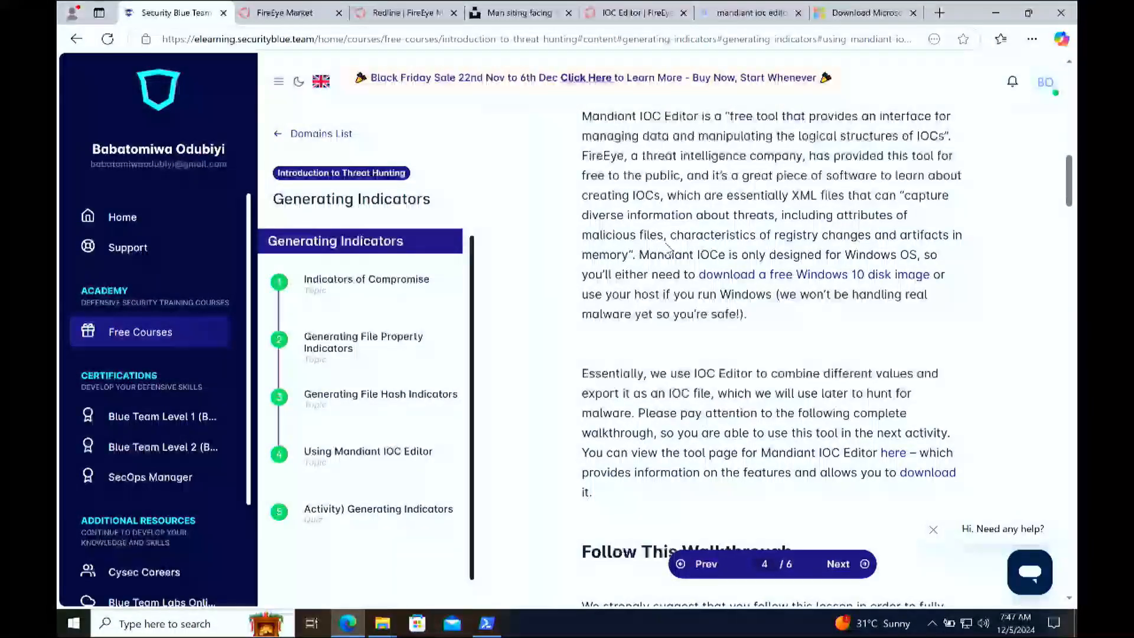
# Step: Highlight the lesson's sentence on the tool's Windows requirement and close the tab opened from the disk image link
pyautogui.moveTo(639, 254); pyautogui.dragTo(702, 284)
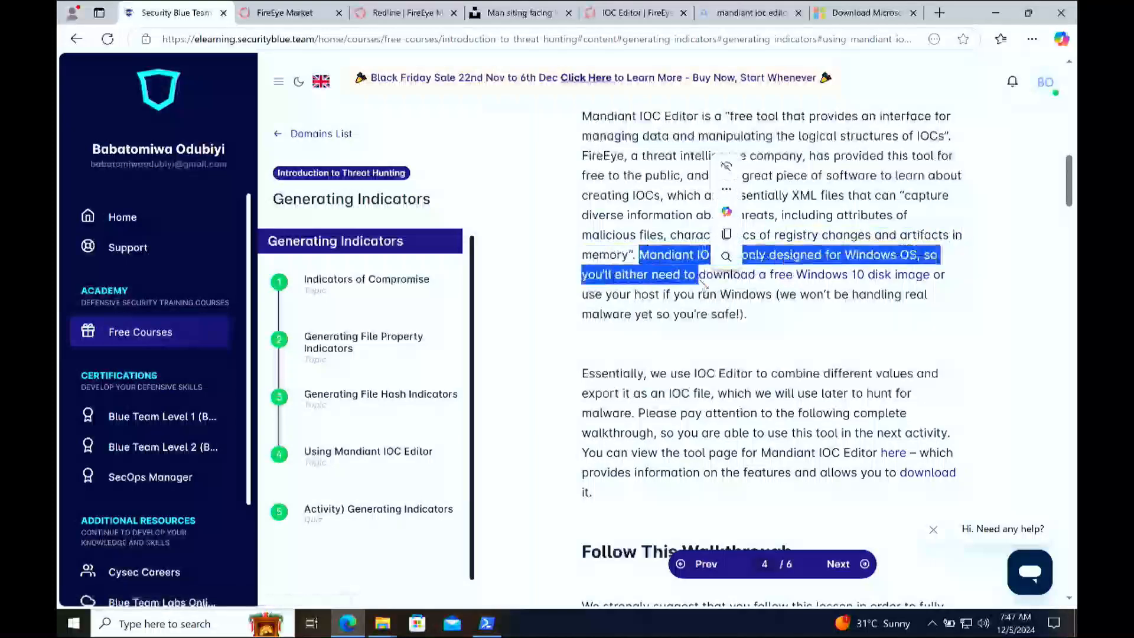
pyautogui.click(701, 282)
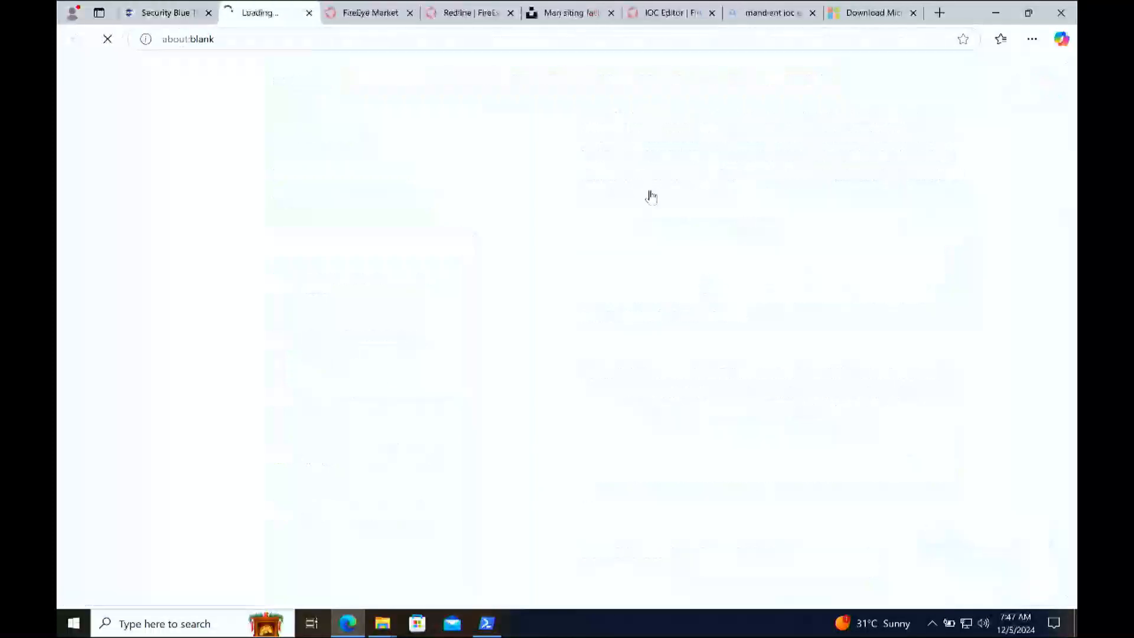
pyautogui.hotkey('ctrl', 'w')
pyautogui.click(716, 290)
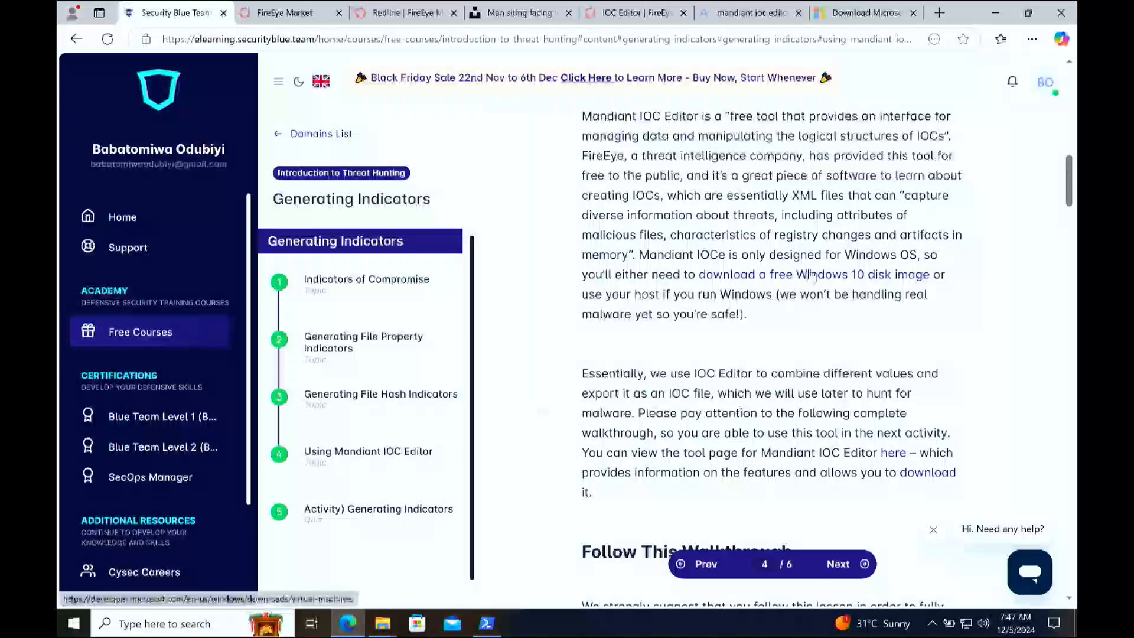
# Step: View the FireEye Market page for IOC Editor and highlight its URL, then return to the lesson's download paragraph
pyautogui.scroll(-2, 765, 376)
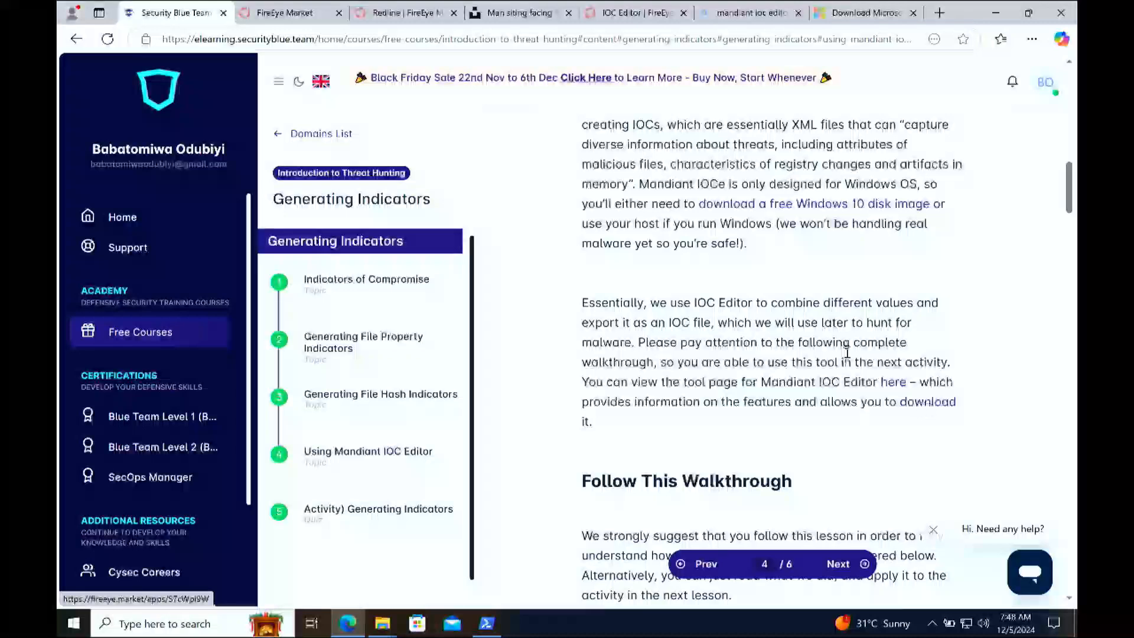
pyautogui.click(623, 13)
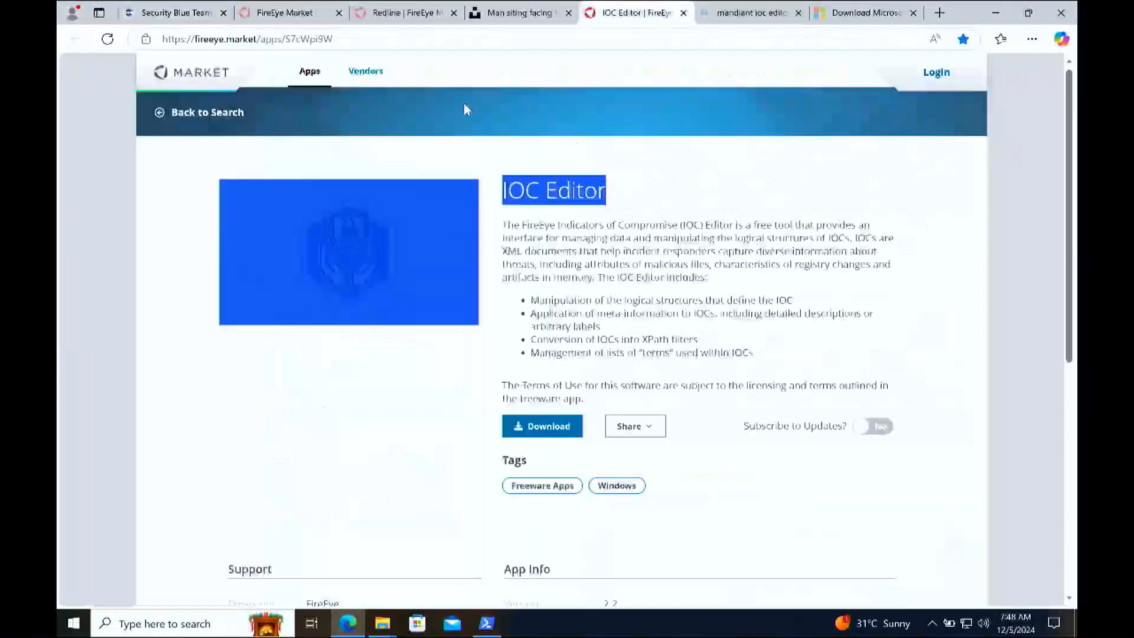
pyautogui.moveTo(372, 39); pyautogui.dragTo(172, 46)
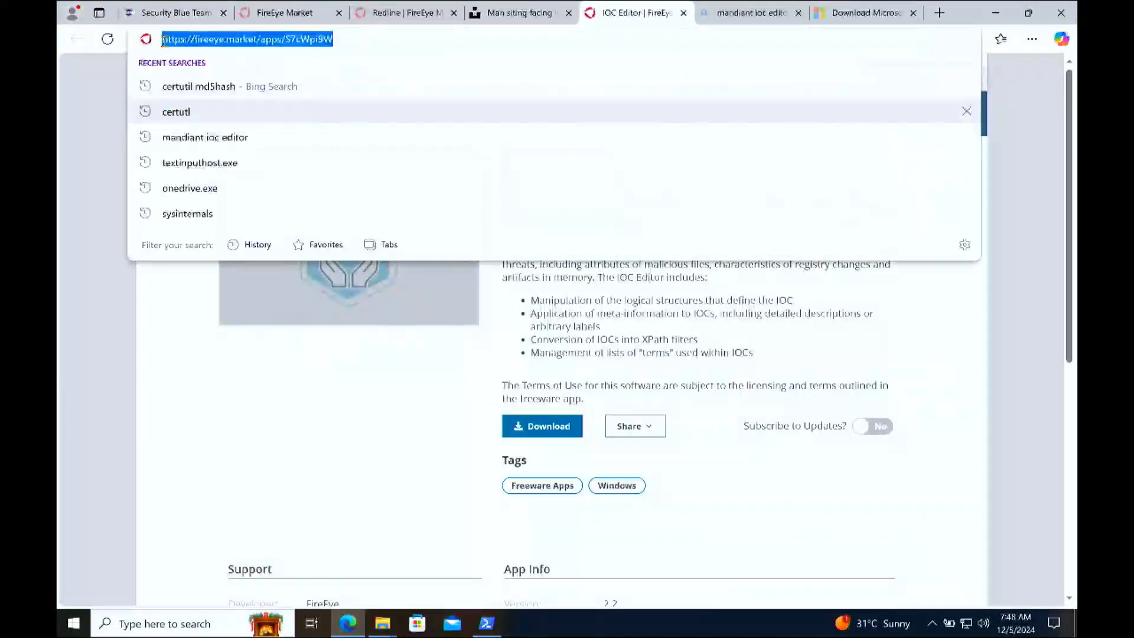
pyautogui.hotkey('ctrl', '1')
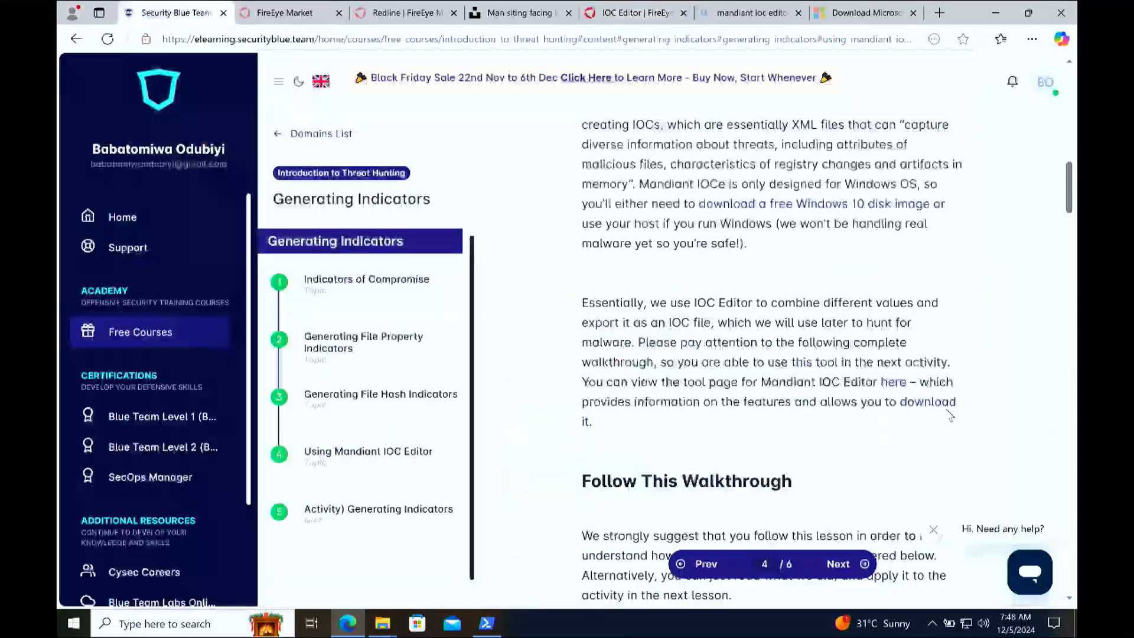
# Step: Open IOC Editor's page from the lesson's download link and fill its download form with the last-used saved details, with Antigua and Barbuda as country
pyautogui.click(941, 410)
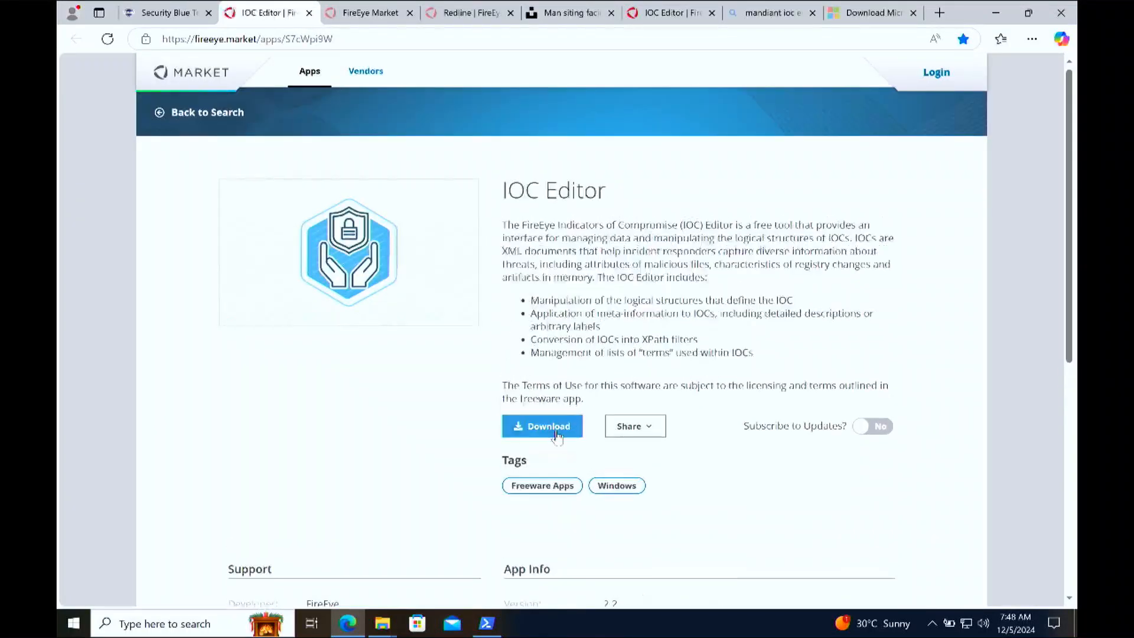
pyautogui.click(557, 434)
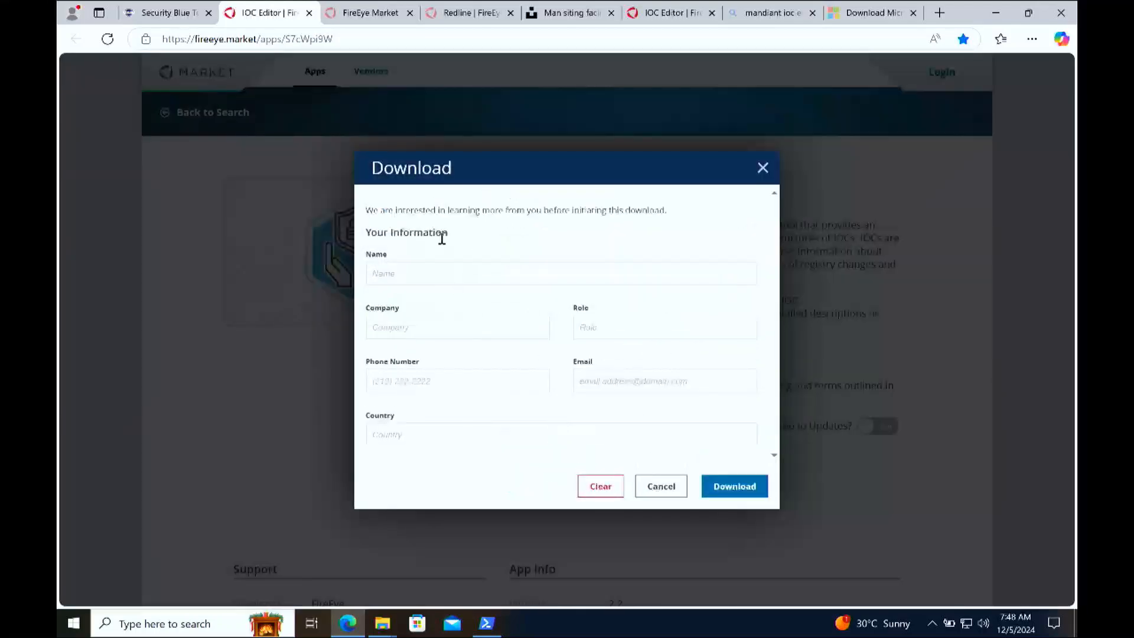
pyautogui.click(445, 269)
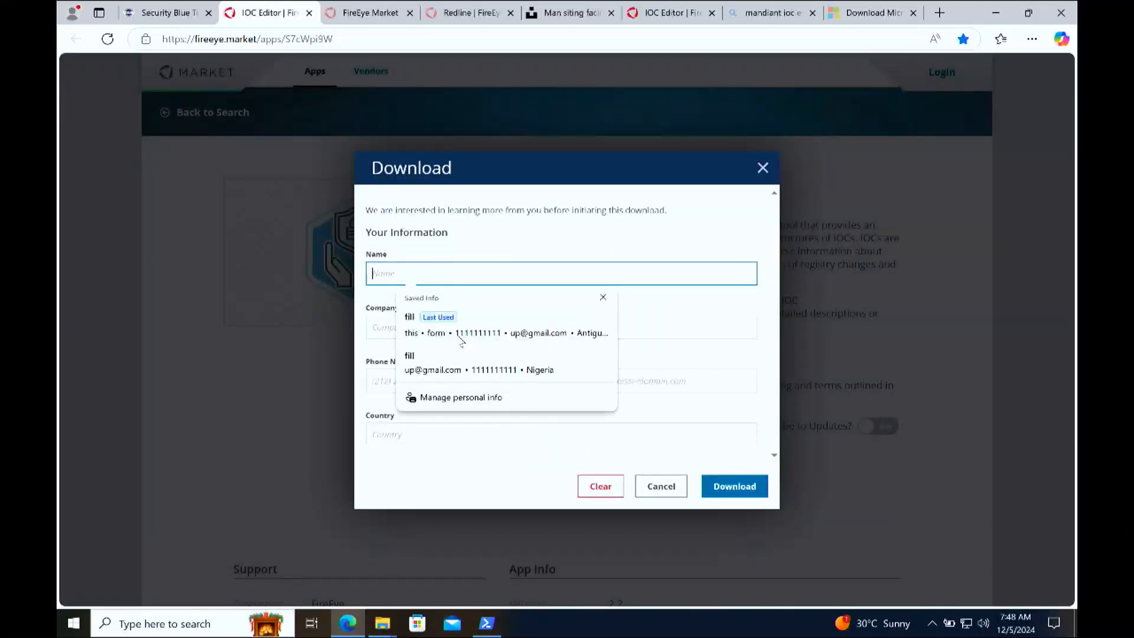
pyautogui.click(501, 343)
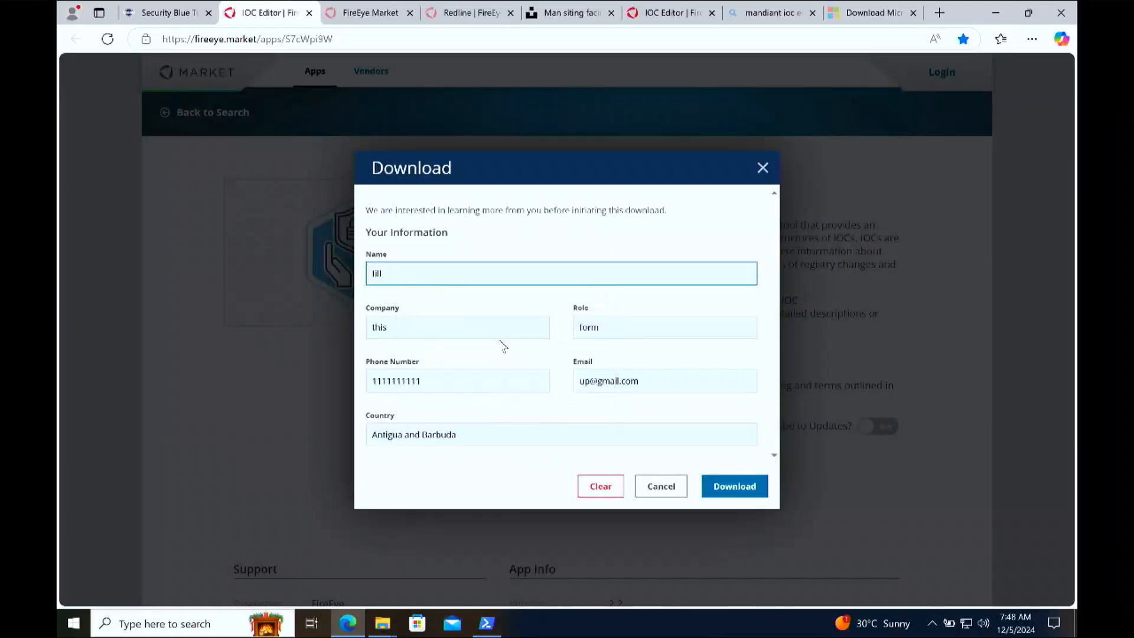
# Step: Check the name, email, country and company fields of the download form and close it without downloading
pyautogui.click(388, 268)
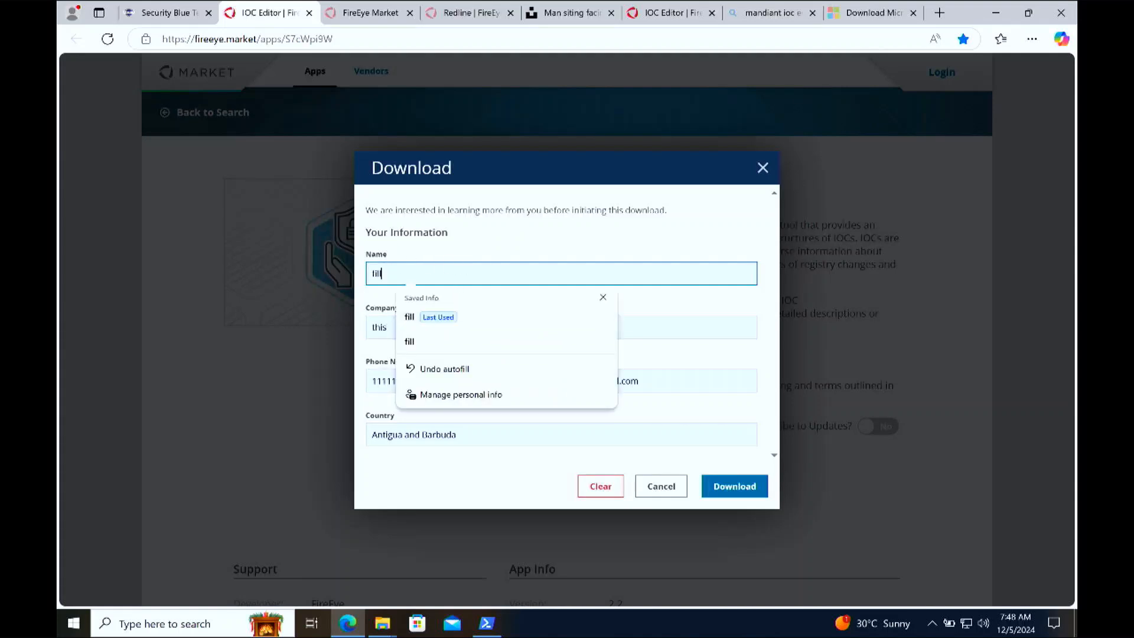
pyautogui.click(476, 206)
pyautogui.click(667, 379)
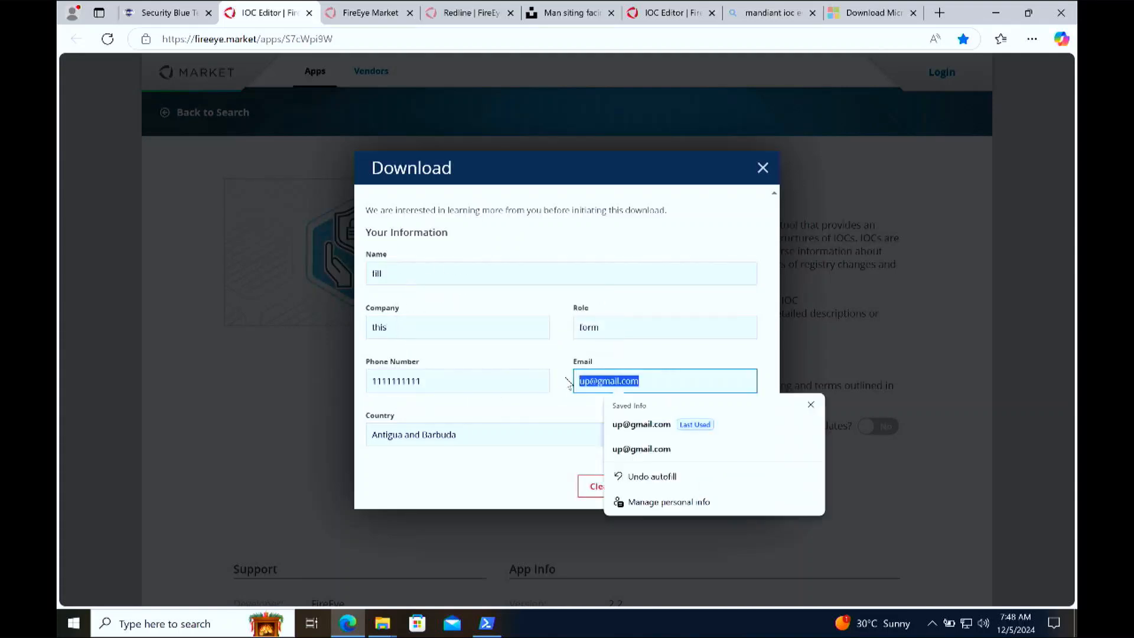
pyautogui.click(463, 432)
pyautogui.click(558, 317)
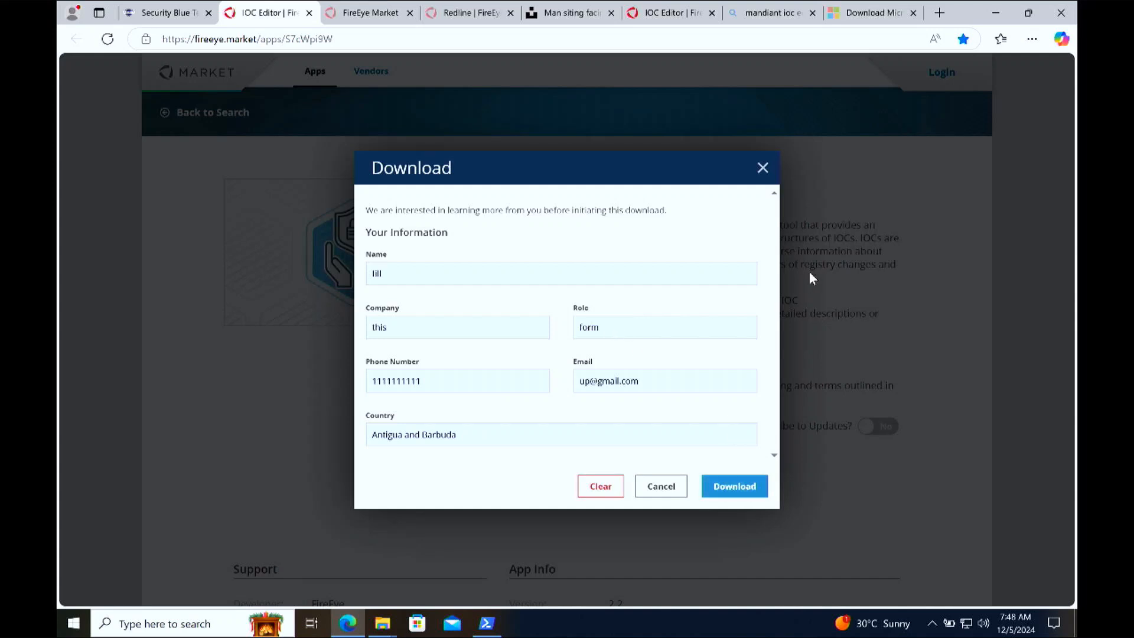
pyautogui.click(762, 168)
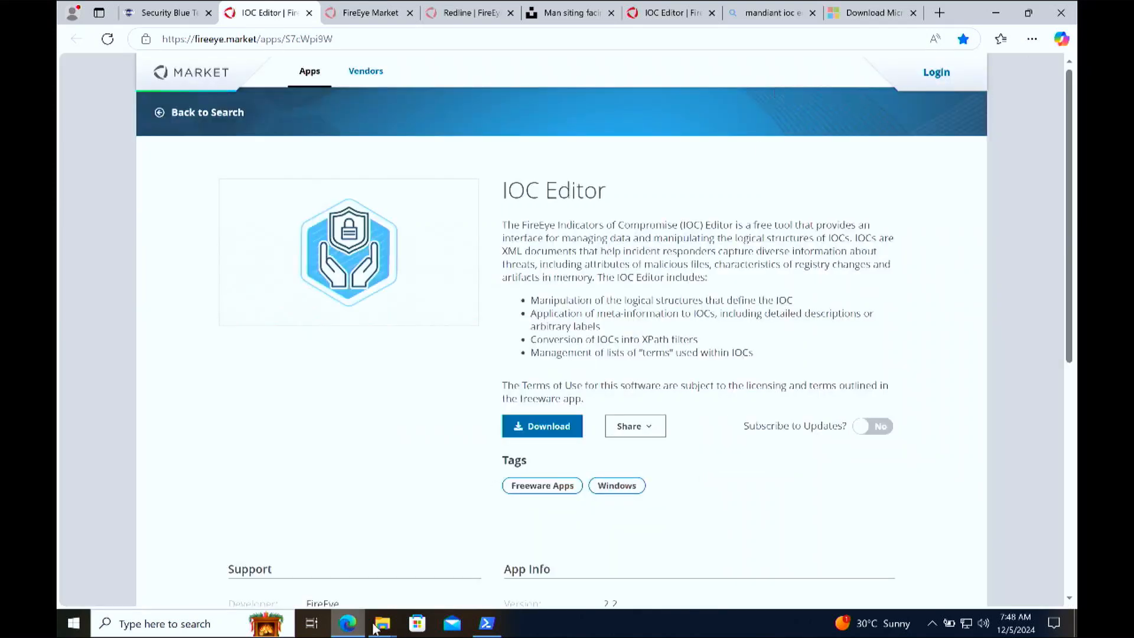
# Step: Show the Downloads folder in File Explorer in details view and select the Mandiant IOCe installer inside the sdl-ioc-editor archive
pyautogui.moveTo(382, 622)
pyautogui.click(359, 568)
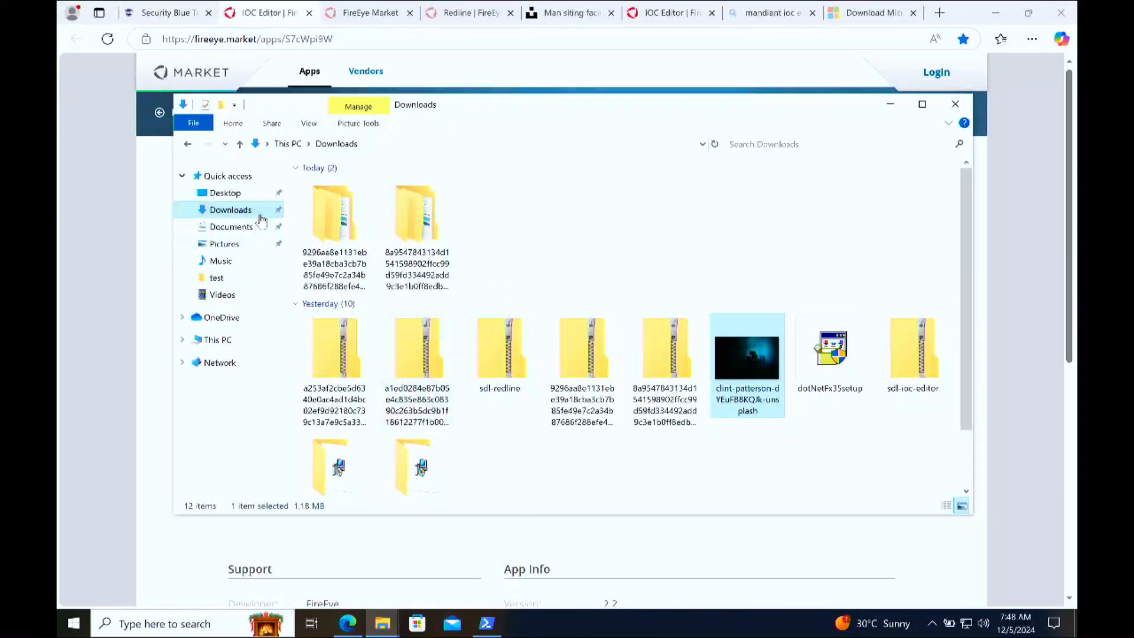
pyautogui.click(749, 231)
pyautogui.click(947, 506)
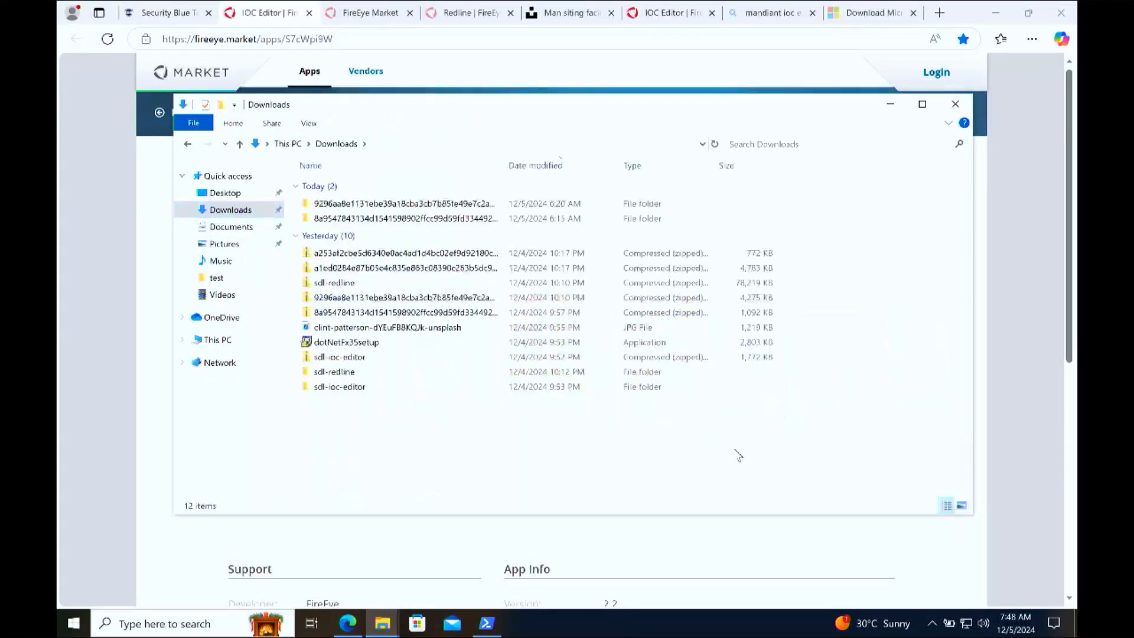
pyautogui.doubleClick(426, 358)
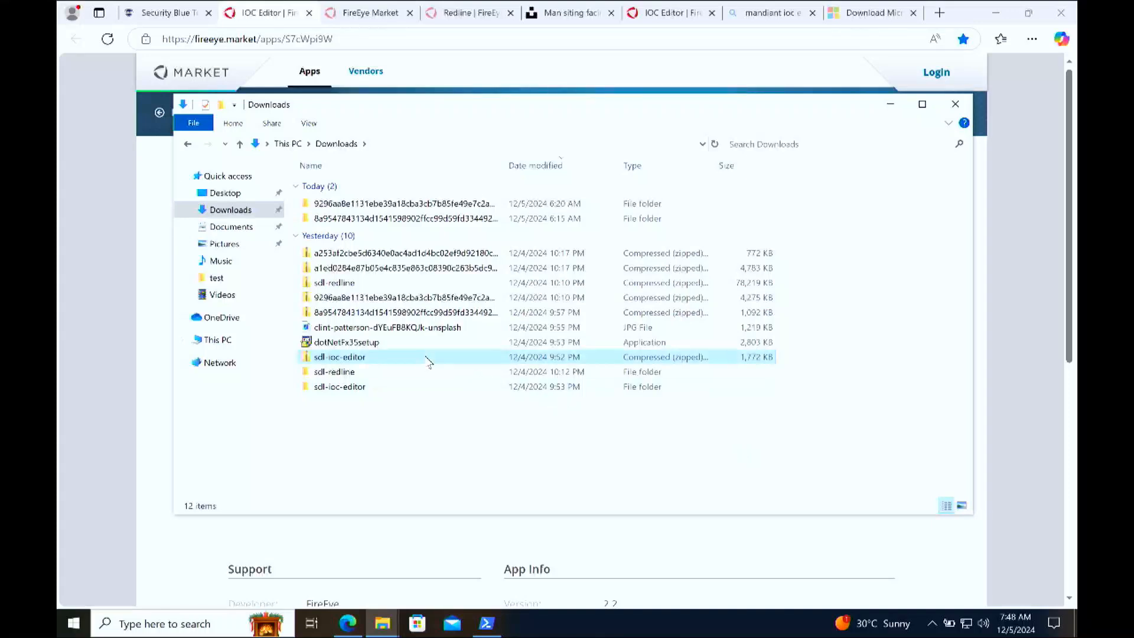
pyautogui.click(357, 193)
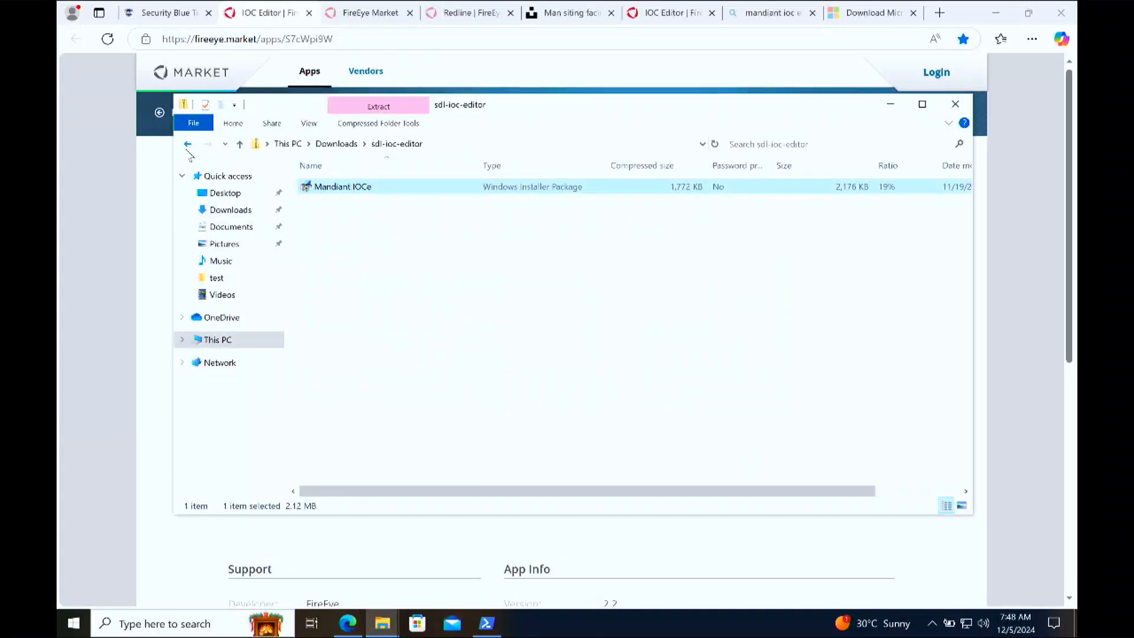
# Step: Open the Mandiant IOCe installer to view its setup wizard and exit without repairing or removing the program
pyautogui.doubleClick(347, 193)
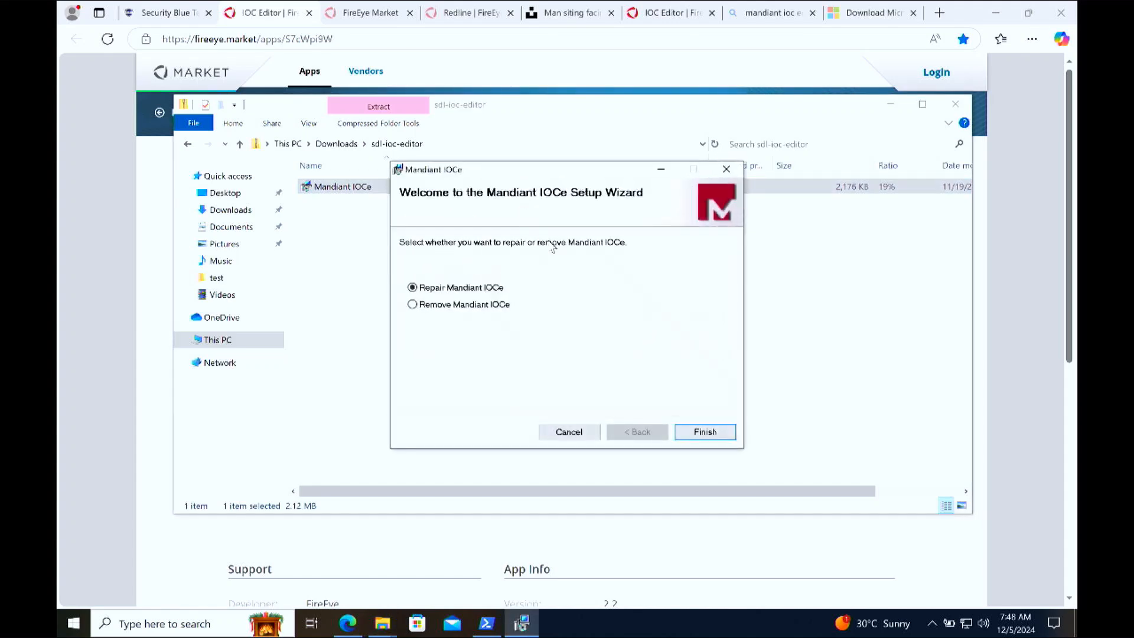
pyautogui.click(727, 169)
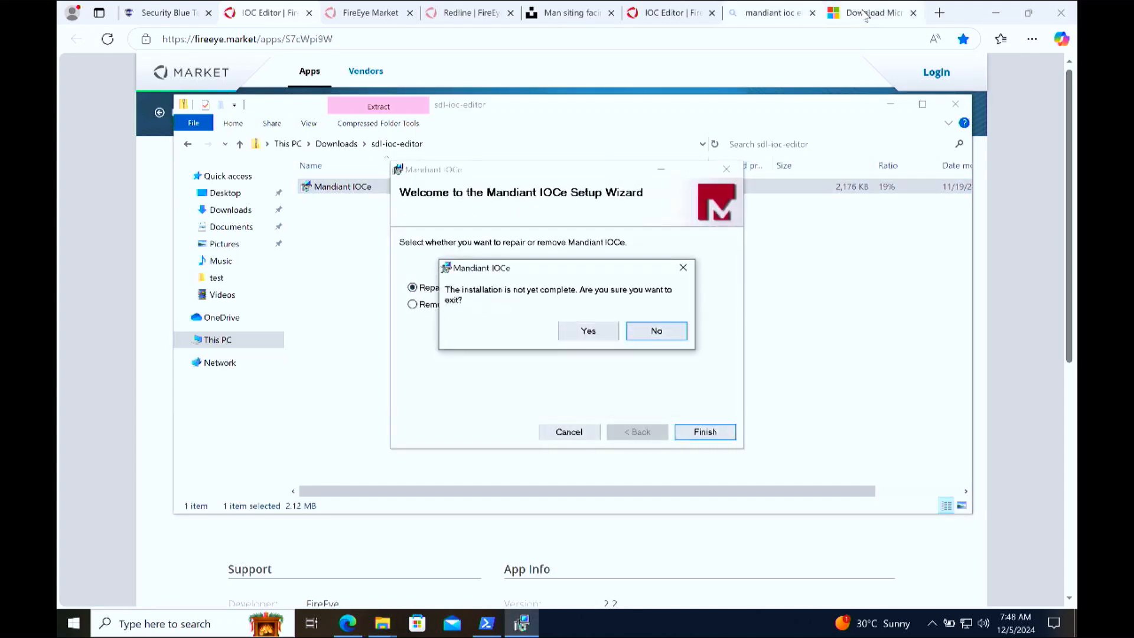
pyautogui.click(607, 329)
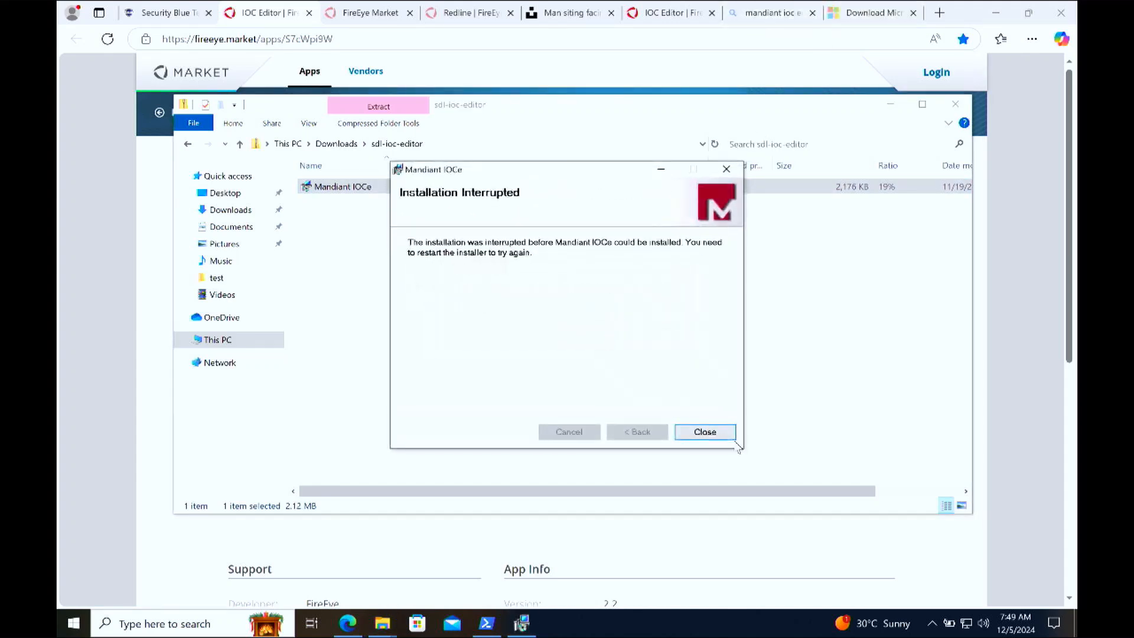
pyautogui.click(718, 431)
# Step: View Microsoft's .NET Framework 3.5 download page and return to the lesson
pyautogui.click(894, 7)
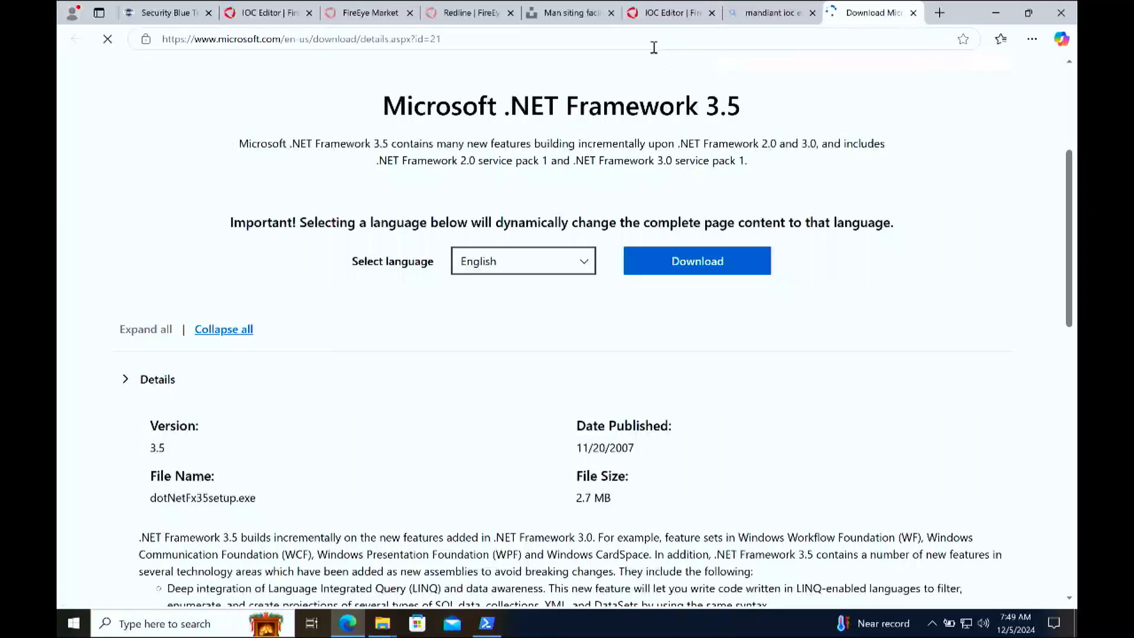
pyautogui.click(177, 13)
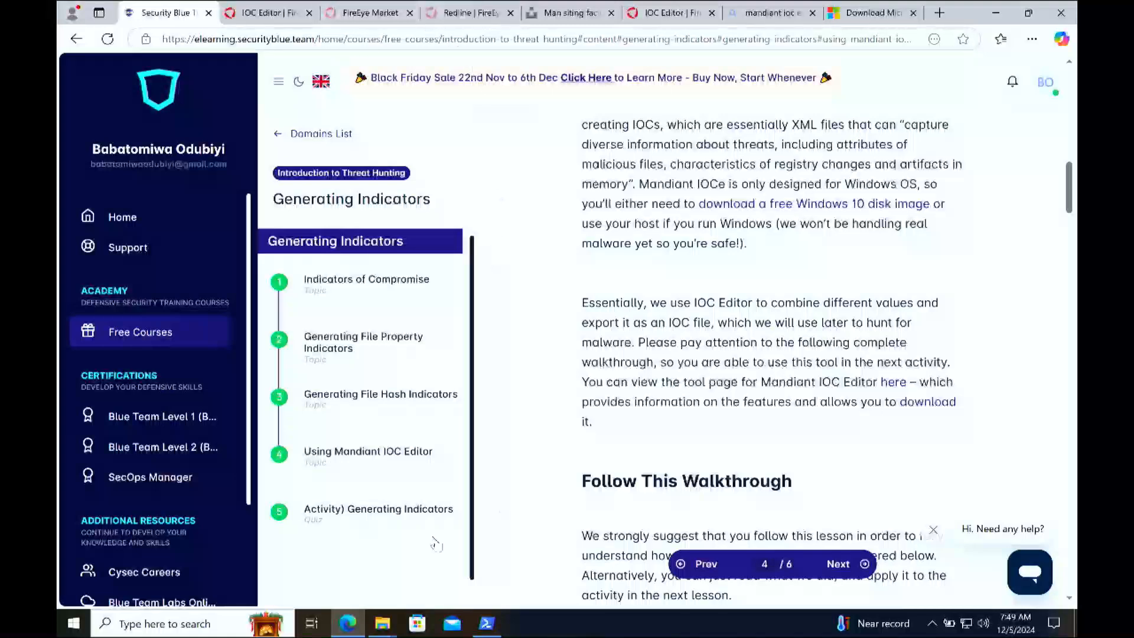
# Step: Launch Mandiant IOCe through a Windows search for "MAN" and close the PowerShell window
pyautogui.click(199, 630)
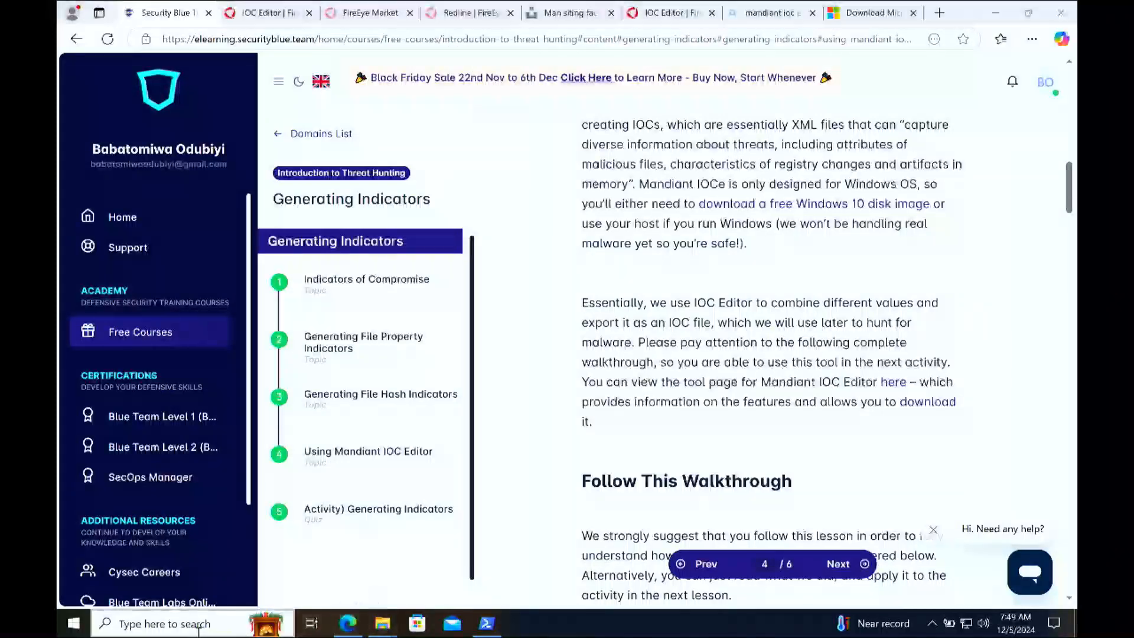
pyautogui.write('MAN')
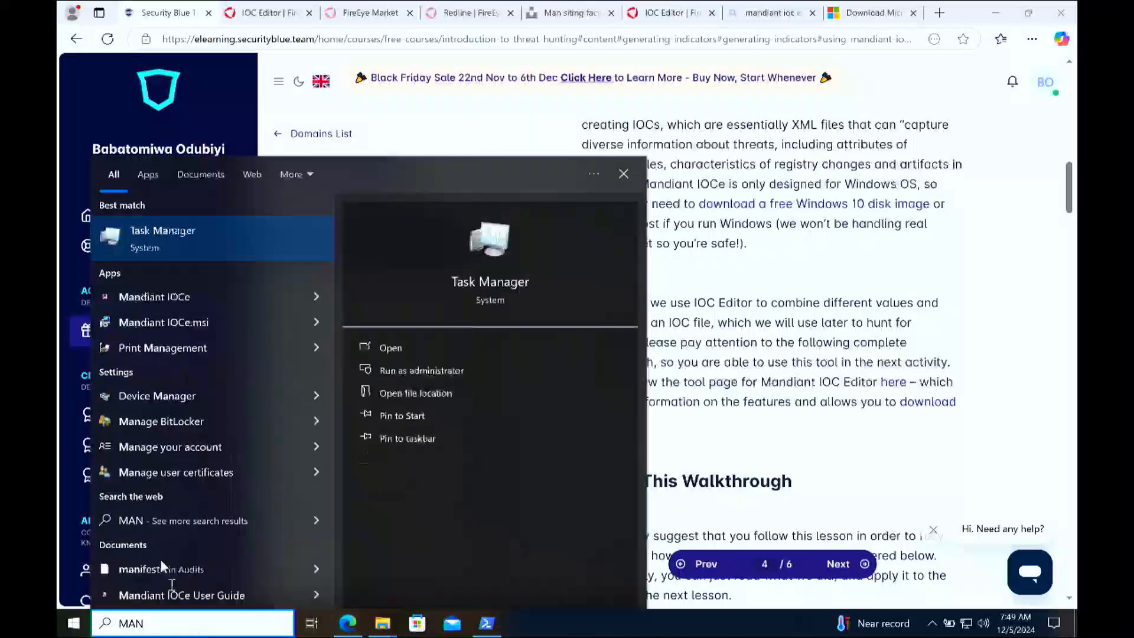
pyautogui.click(195, 299)
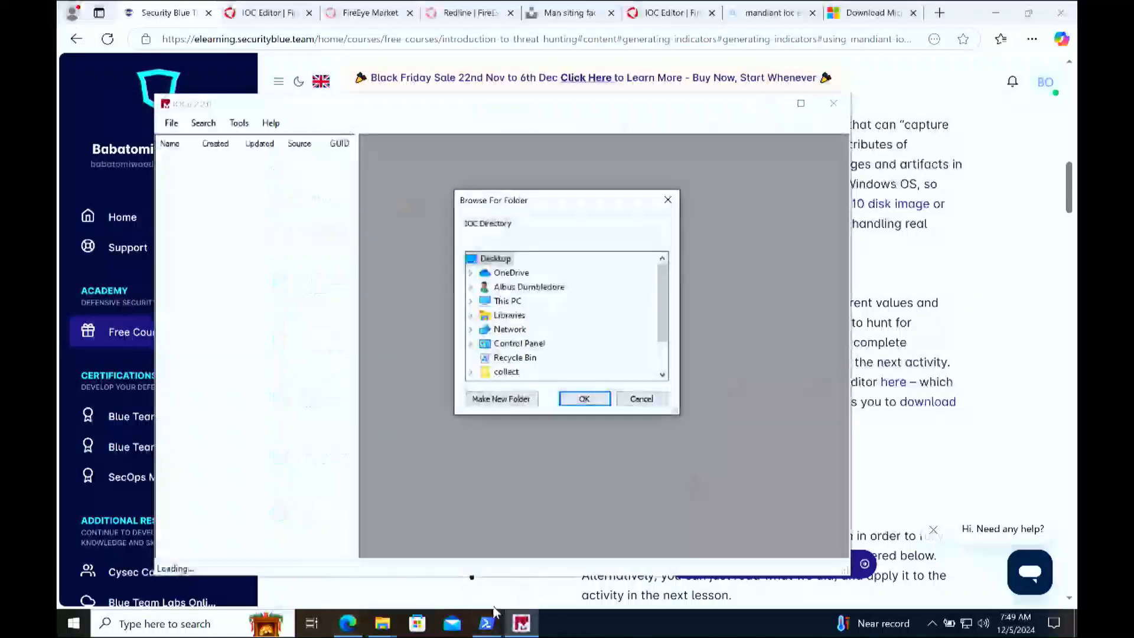
pyautogui.moveTo(492, 622)
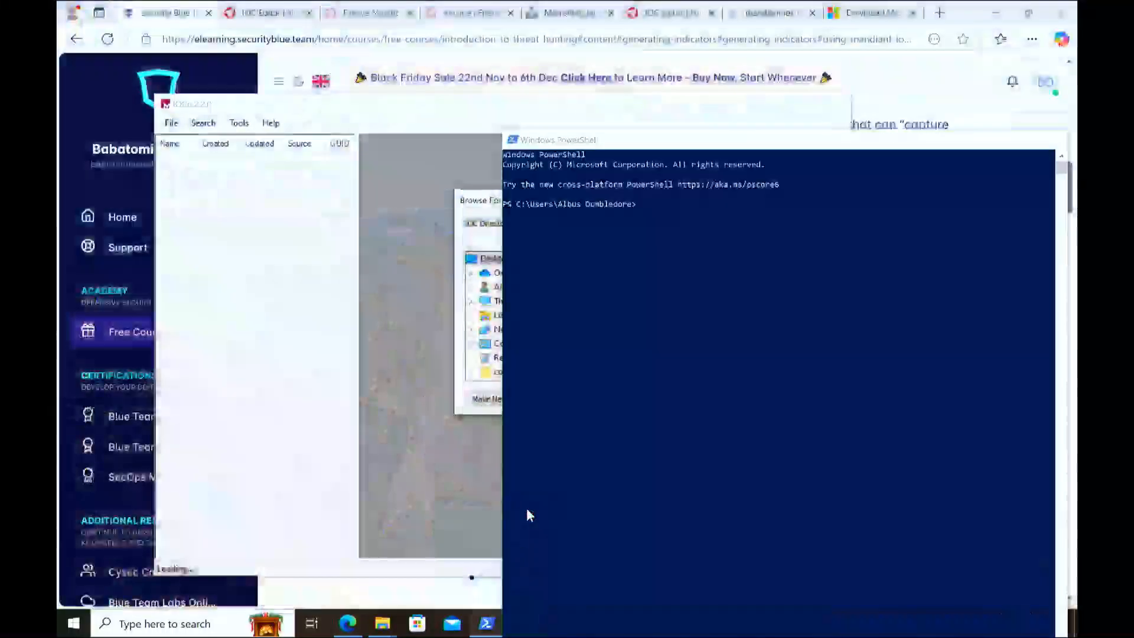
pyautogui.click(528, 509)
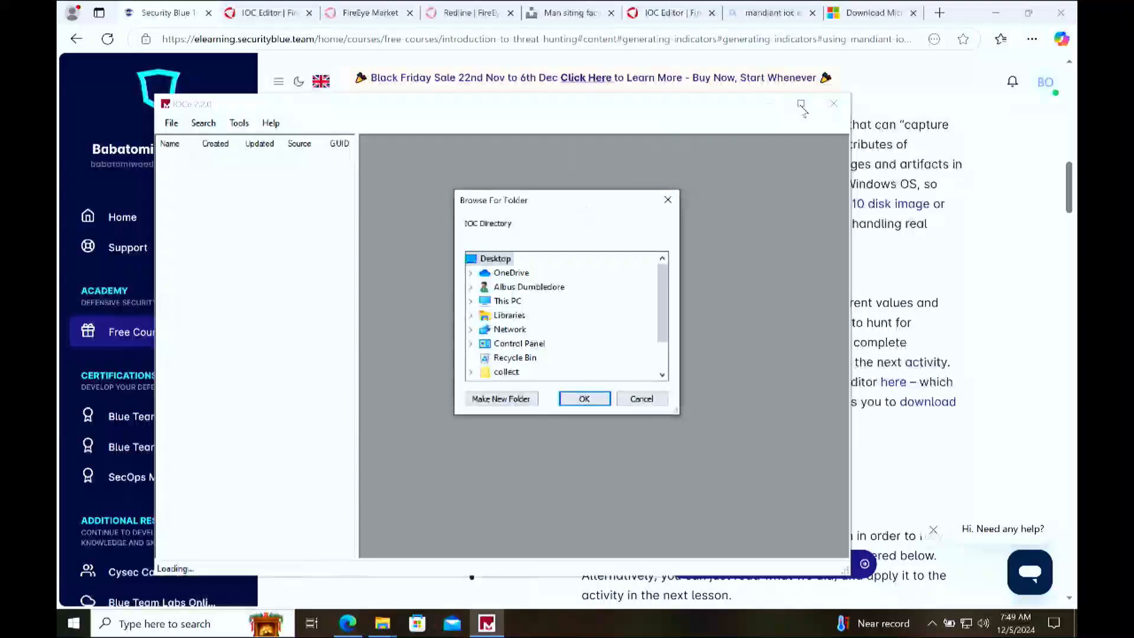
# Step: Create a folder named THREAT-HUNTING under This PC's Desktop and choose it as the IOC directory
pyautogui.moveTo(666, 315); pyautogui.dragTo(655, 264)
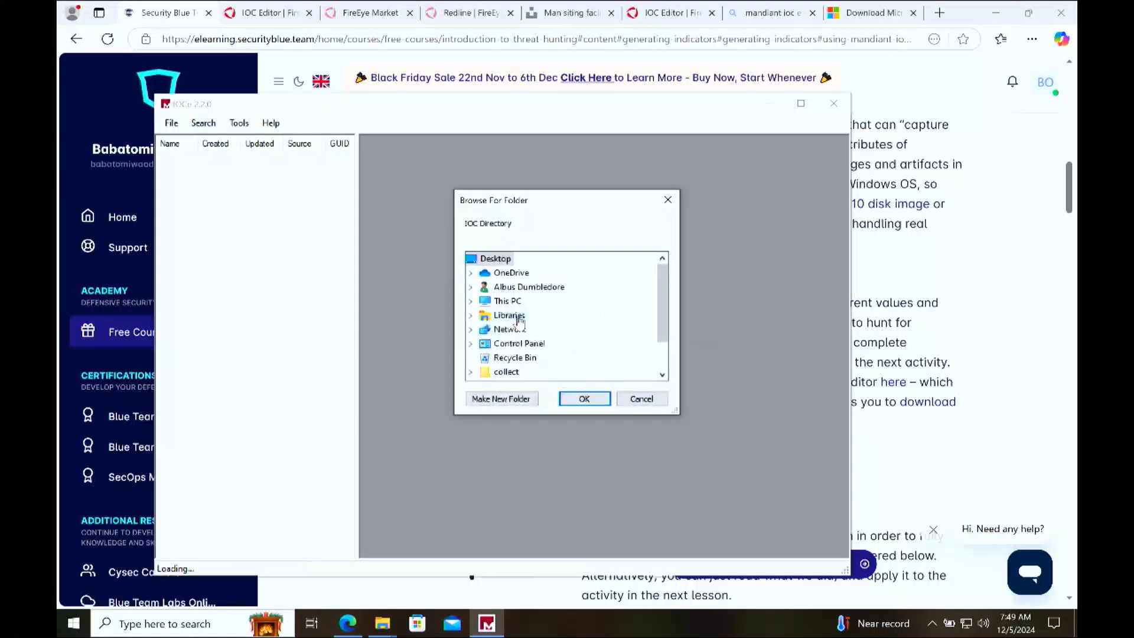
pyautogui.scroll(-1, 494, 363)
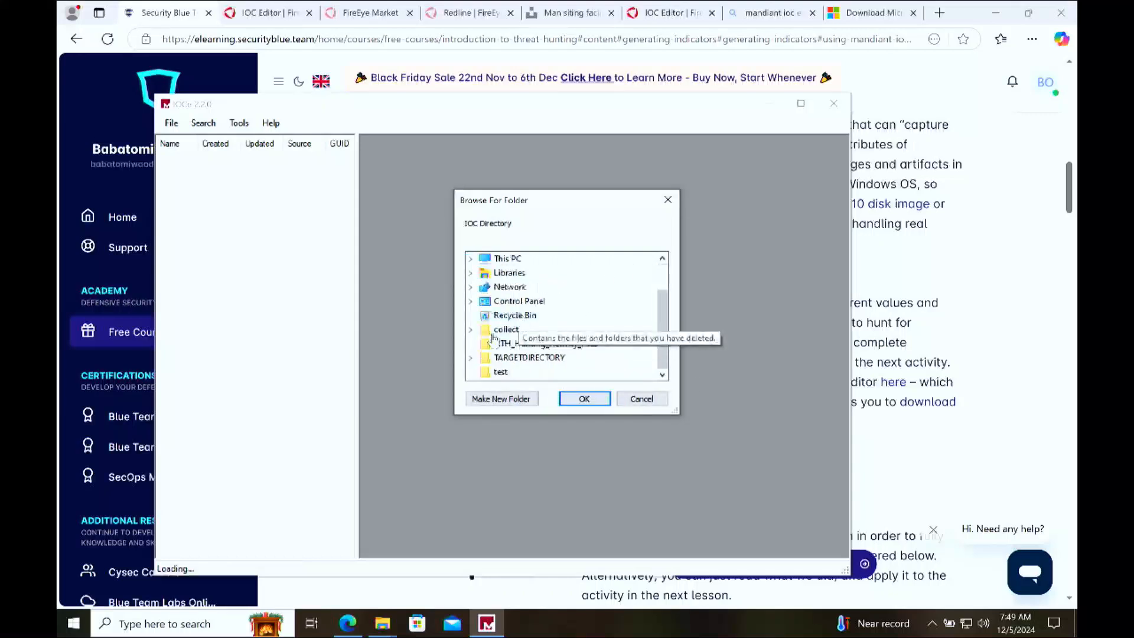
pyautogui.click(471, 258)
pyautogui.doubleClick(531, 287)
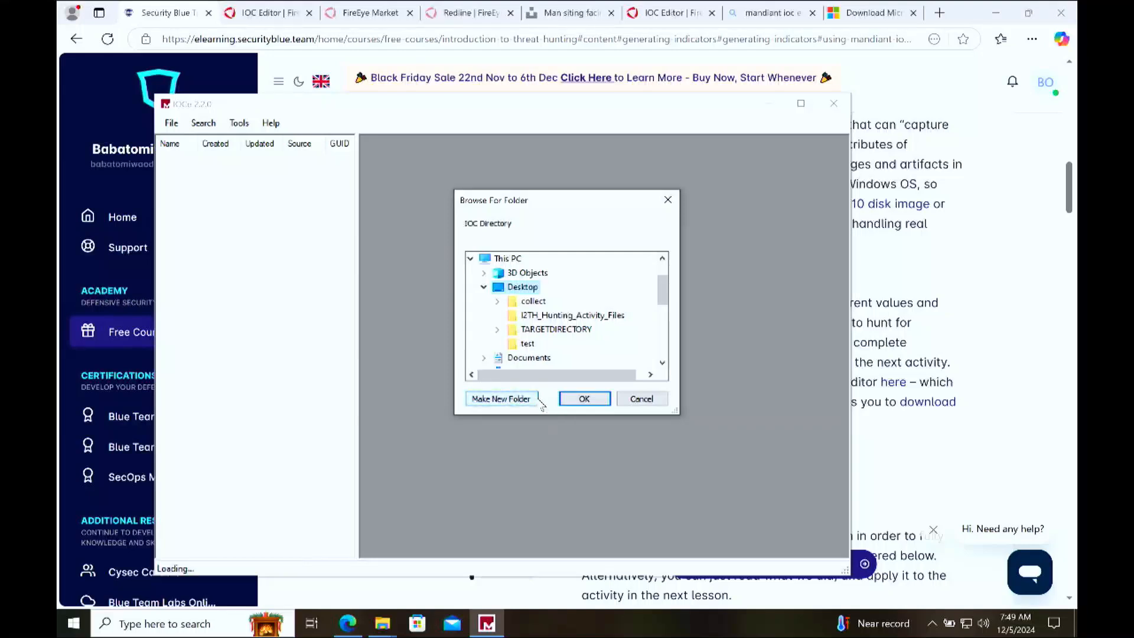
pyautogui.click(501, 399)
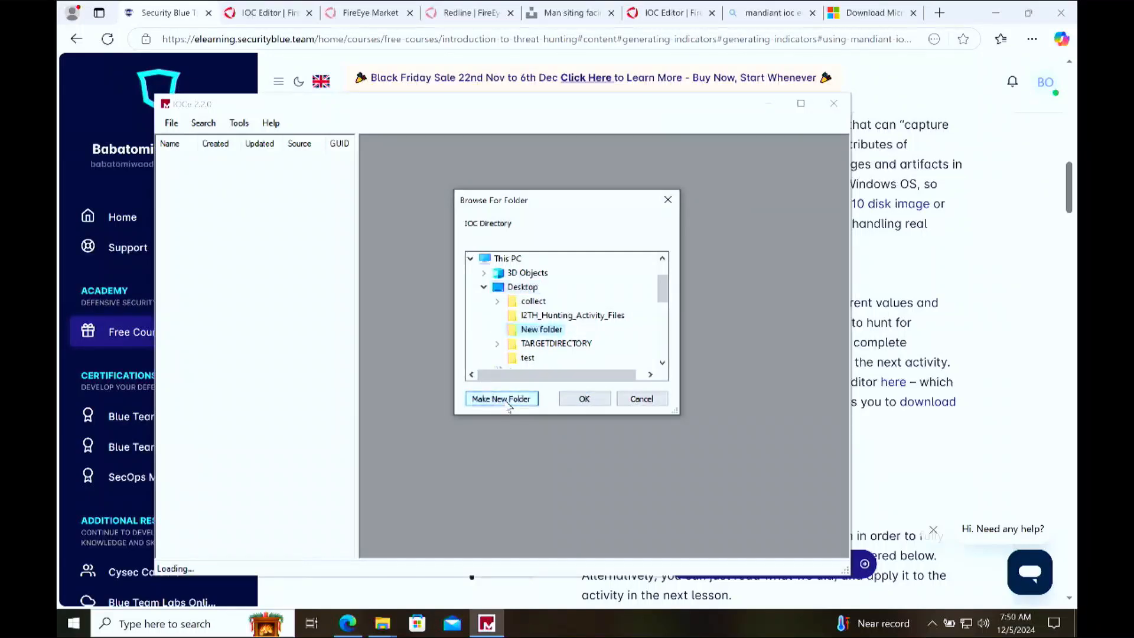
pyautogui.rightClick(544, 332)
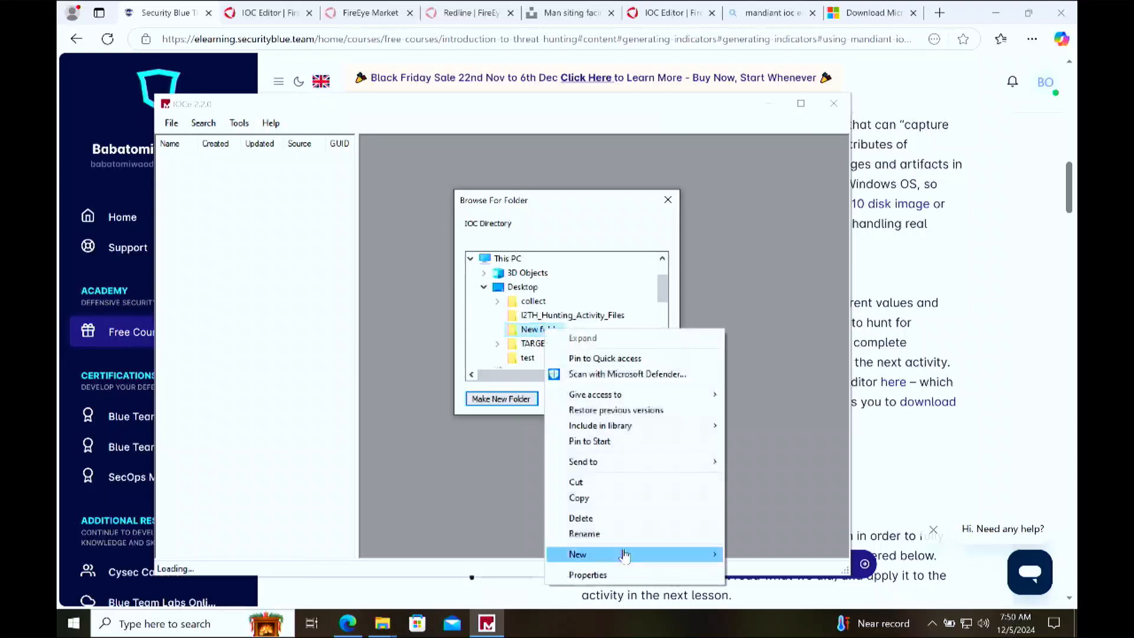
pyautogui.click(621, 531)
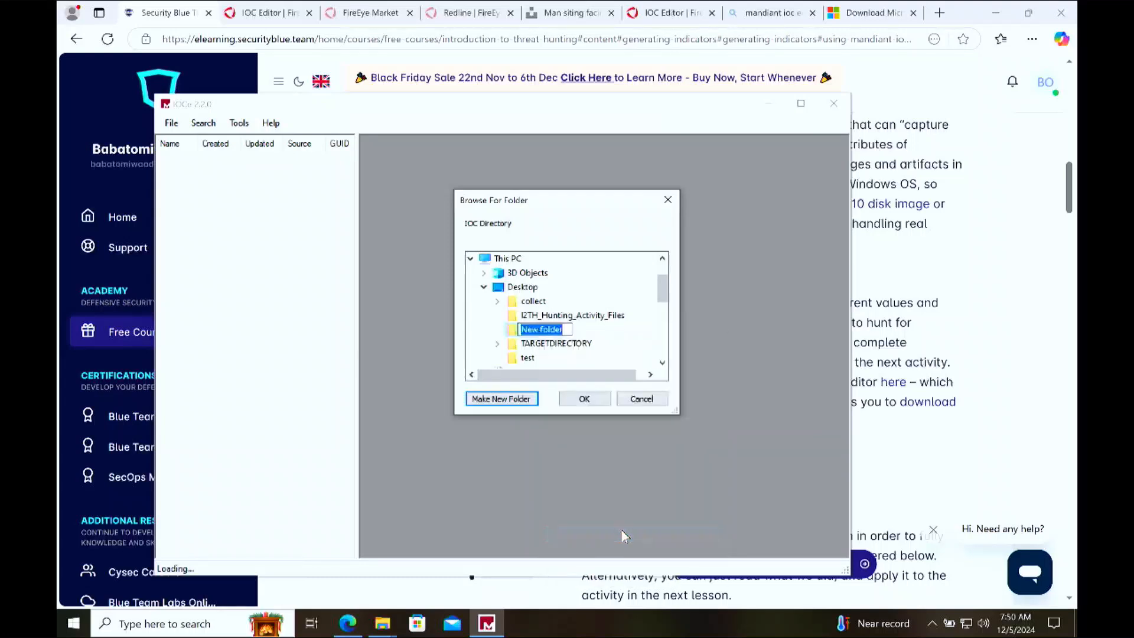
pyautogui.write('THREAT-HUNTING')
pyautogui.press('Escape')
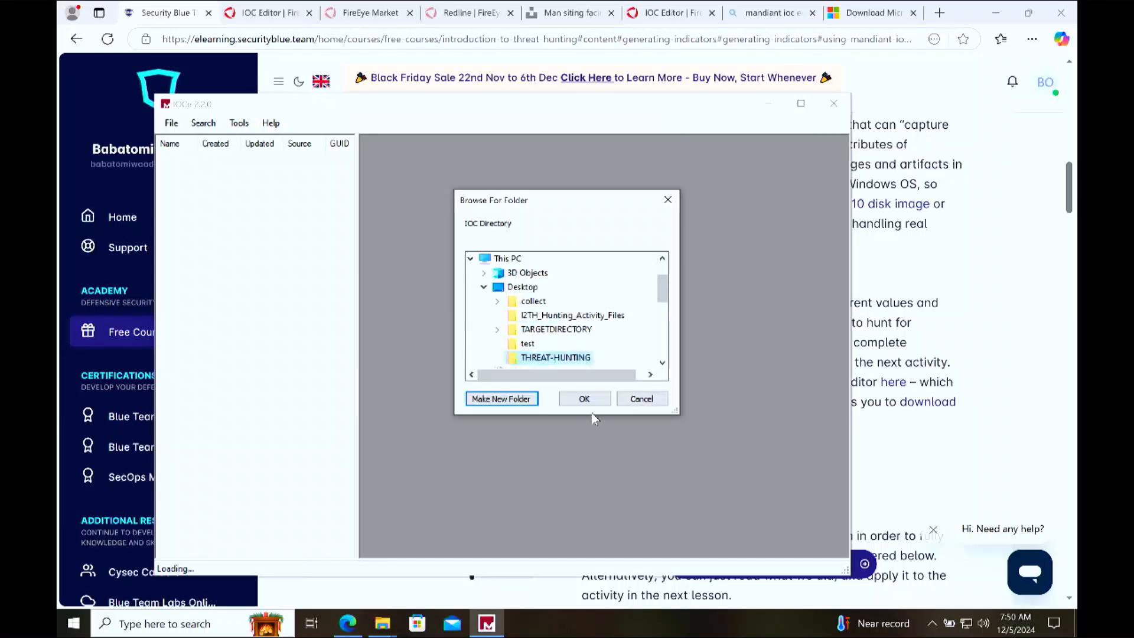
pyautogui.click(583, 398)
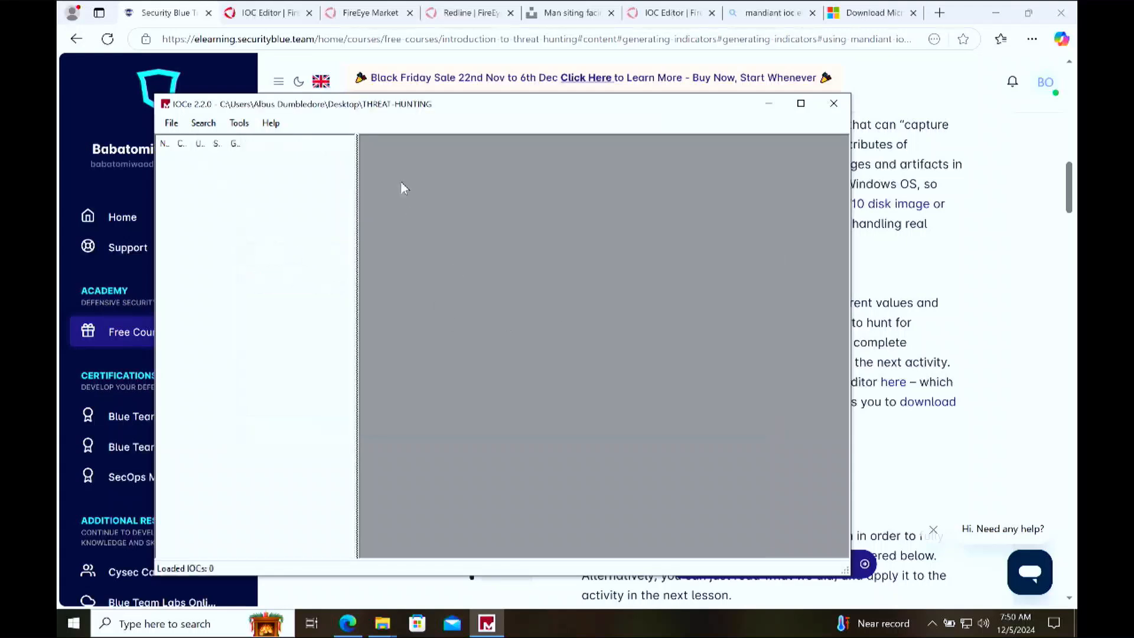
# Step: Create a new indicator in the IOC directory and name it Malware-iocs
pyautogui.click(171, 123)
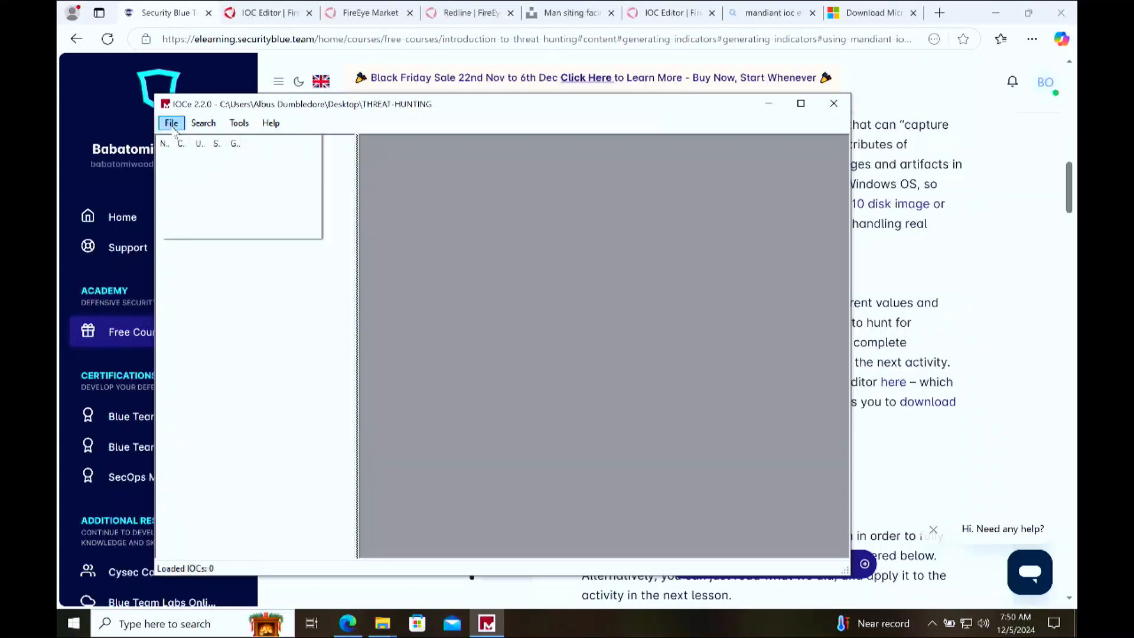
pyautogui.moveTo(201, 146)
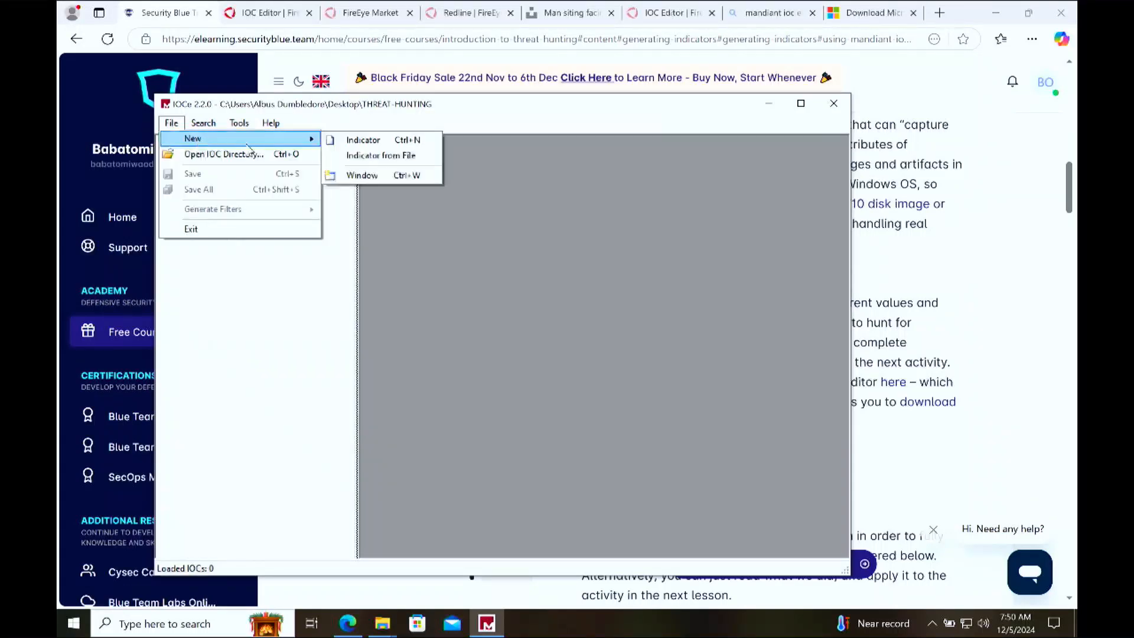
pyautogui.click(367, 140)
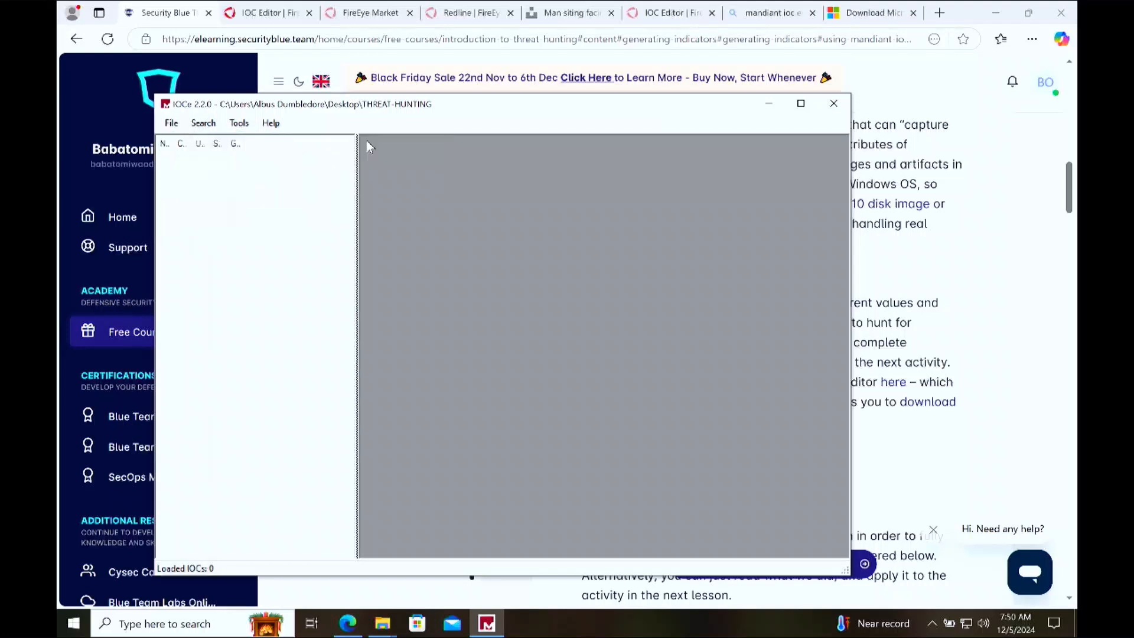
pyautogui.moveTo(508, 144); pyautogui.dragTo(317, 144)
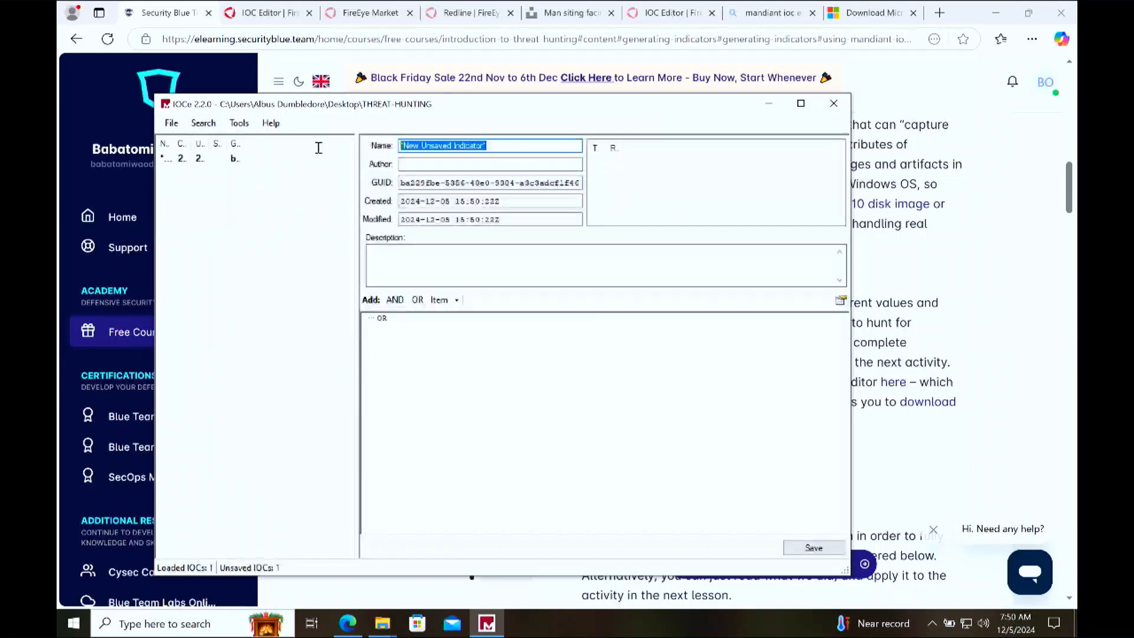
pyautogui.write('IO')
pyautogui.press('BackSpace')
pyautogui.press('BackSpace')
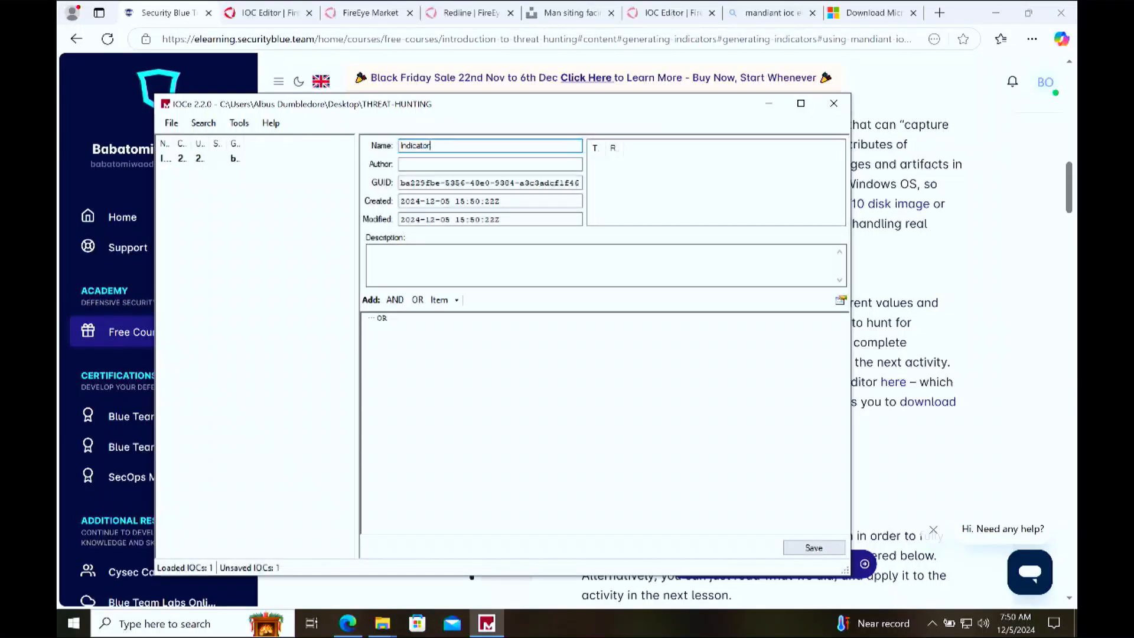
pyautogui.write('Malware')
pyautogui.hotkey('shift', 'End')
pyautogui.write('-')
# Step: Set the indicator's author to Yourname and its description to "IOCs collected from the recent breach at XYZ Bank"
pyautogui.click(431, 164)
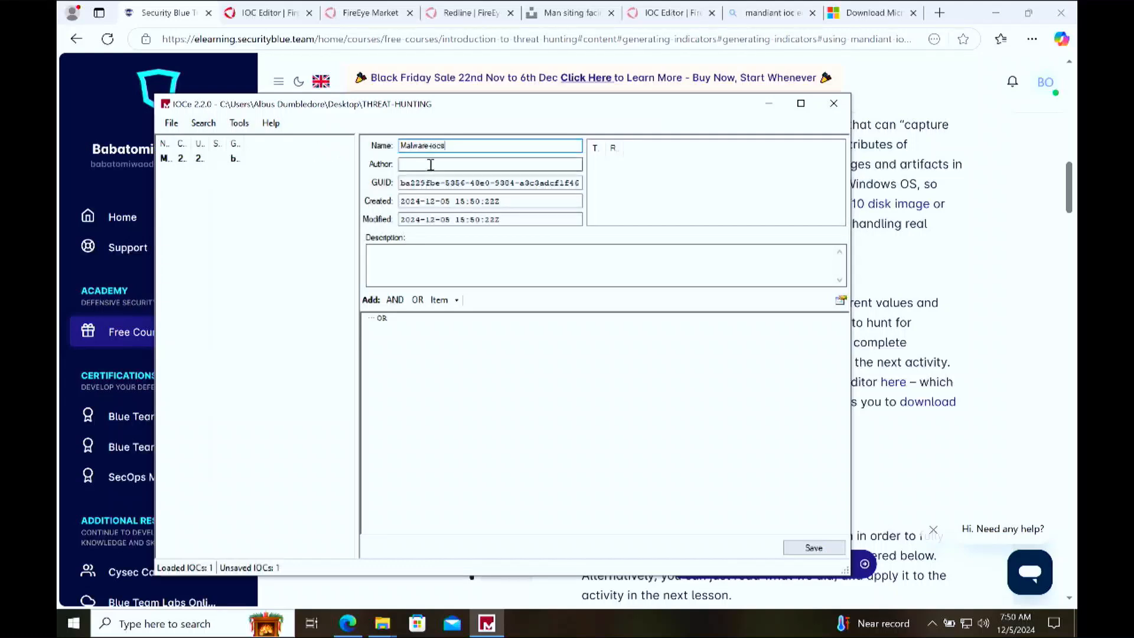
pyautogui.write('Yourname')
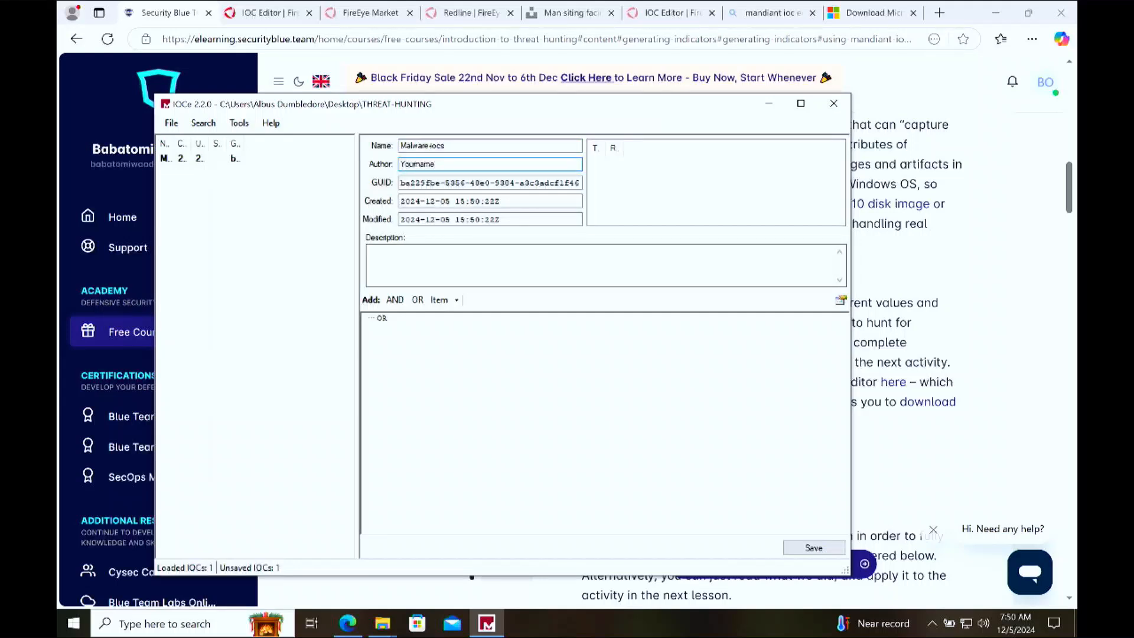
pyautogui.click(497, 269)
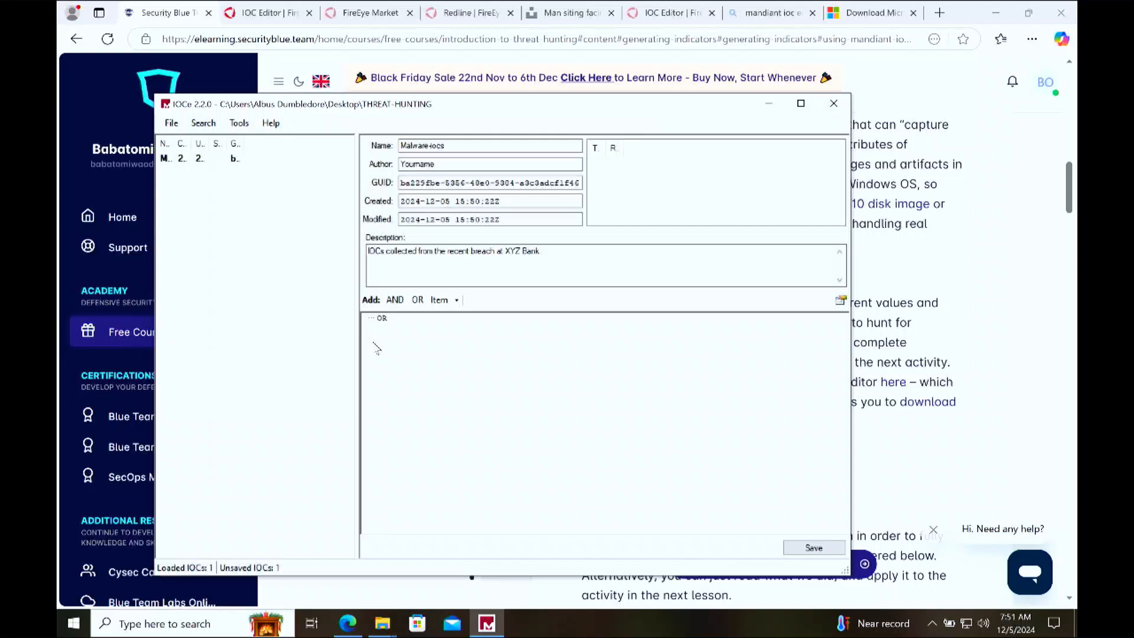
# Step: Add a File Name item from the FileItem terms under the OR group
pyautogui.rightClick(412, 348)
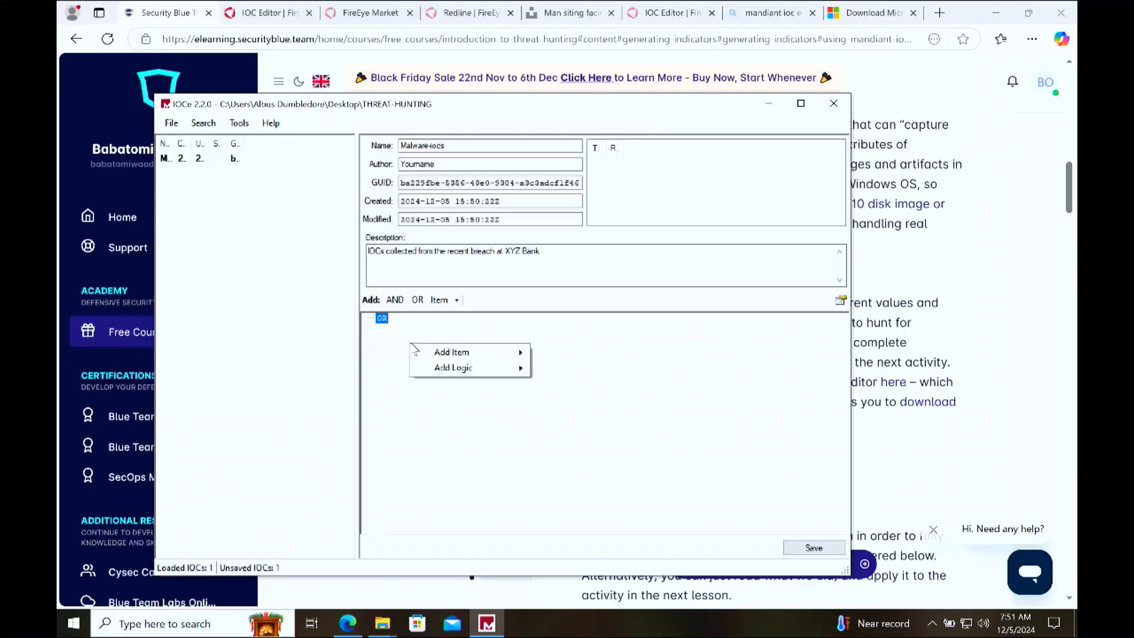
pyautogui.moveTo(478, 353)
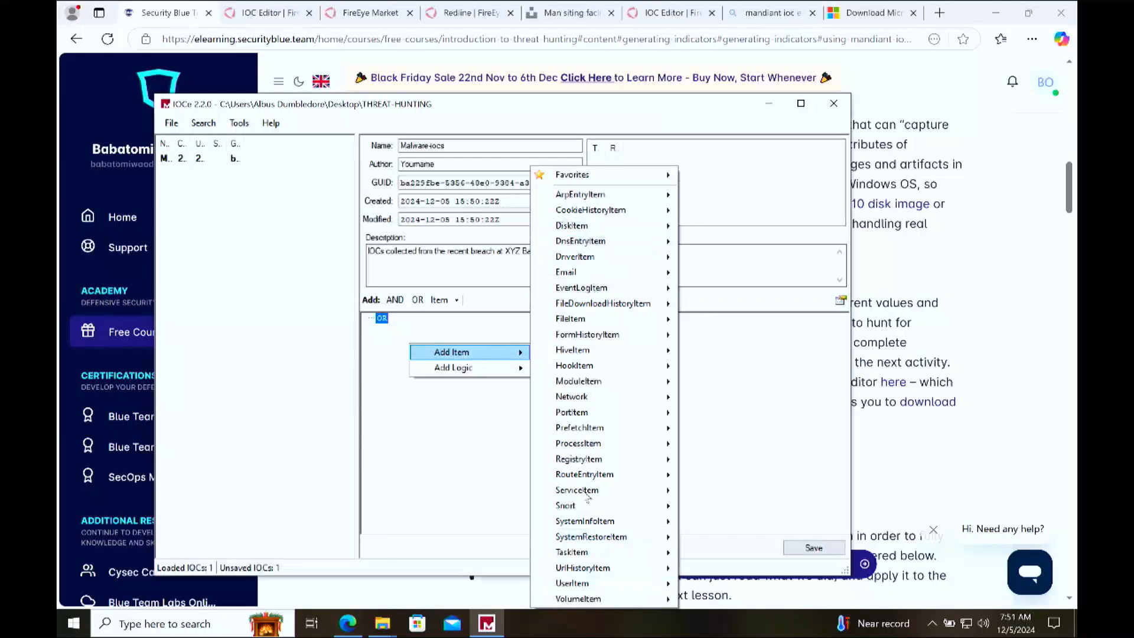
pyautogui.moveTo(614, 312)
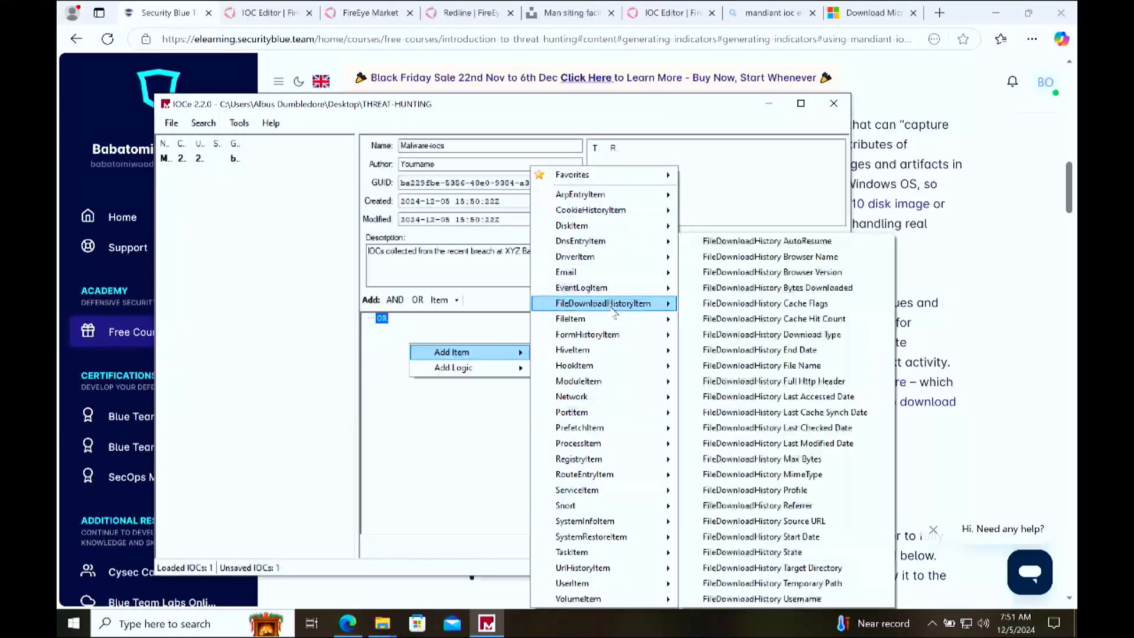
pyautogui.moveTo(570, 321)
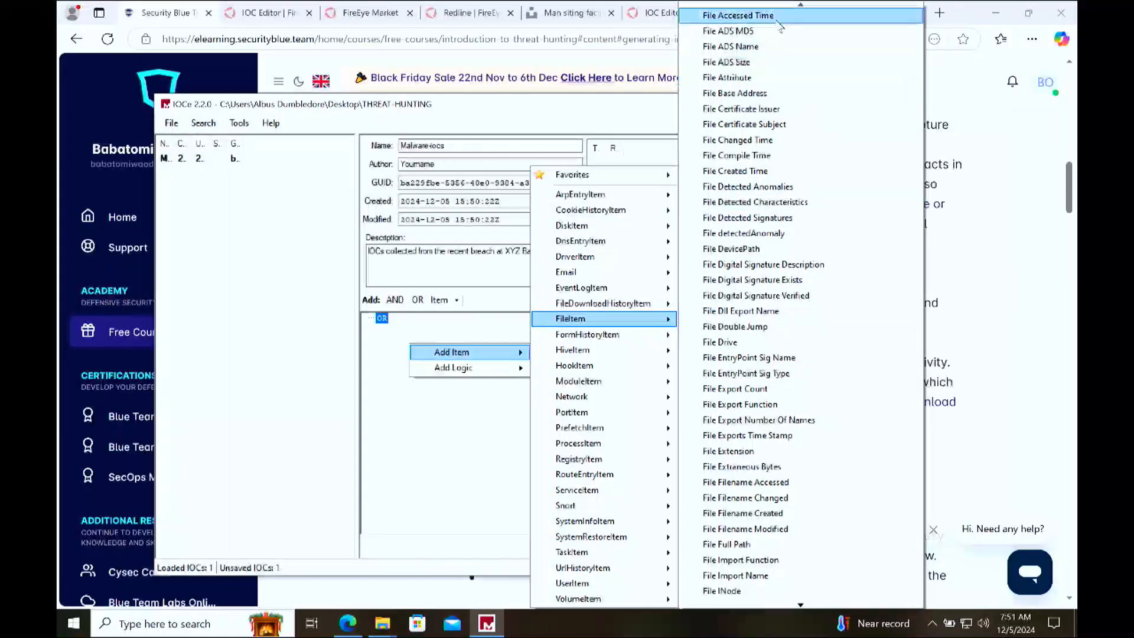
pyautogui.press('Down')
pyautogui.press('Up')
pyautogui.press('Up')
pyautogui.press('Up')
pyautogui.press('Up')
pyautogui.press('Up')
pyautogui.press('Up')
pyautogui.press('Up')
pyautogui.press('Up')
pyautogui.press('Up')
pyautogui.press('Up')
pyautogui.press('Down')
pyautogui.press('Down')
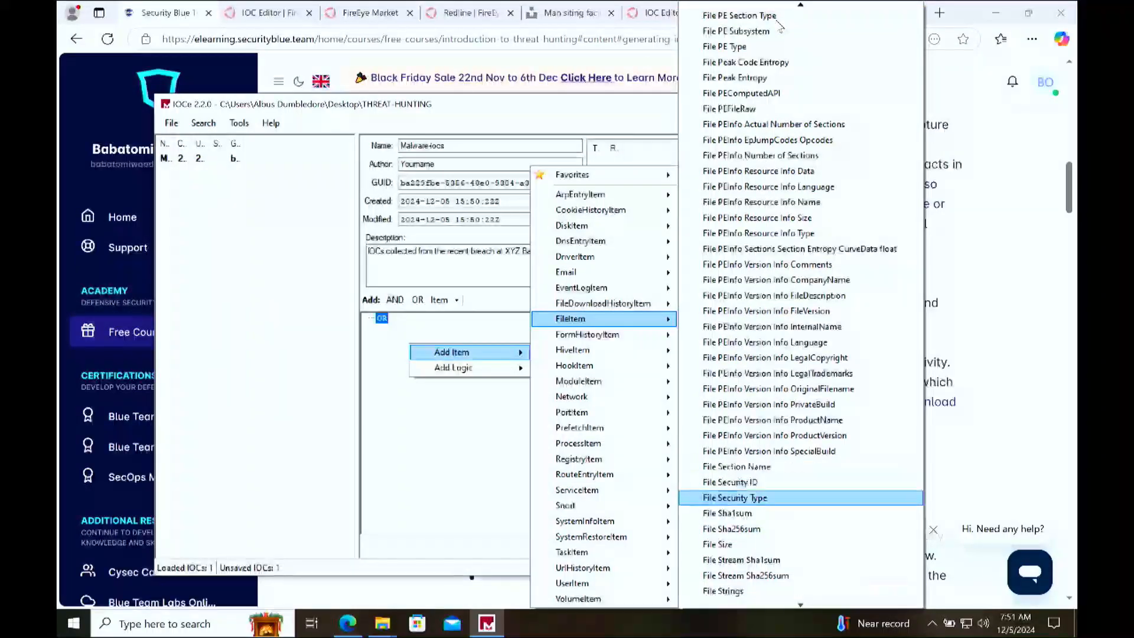
pyautogui.press('Down')
pyautogui.press('Down')
pyautogui.press('Down')
pyautogui.press('Down')
pyautogui.press('Down')
pyautogui.press('Down')
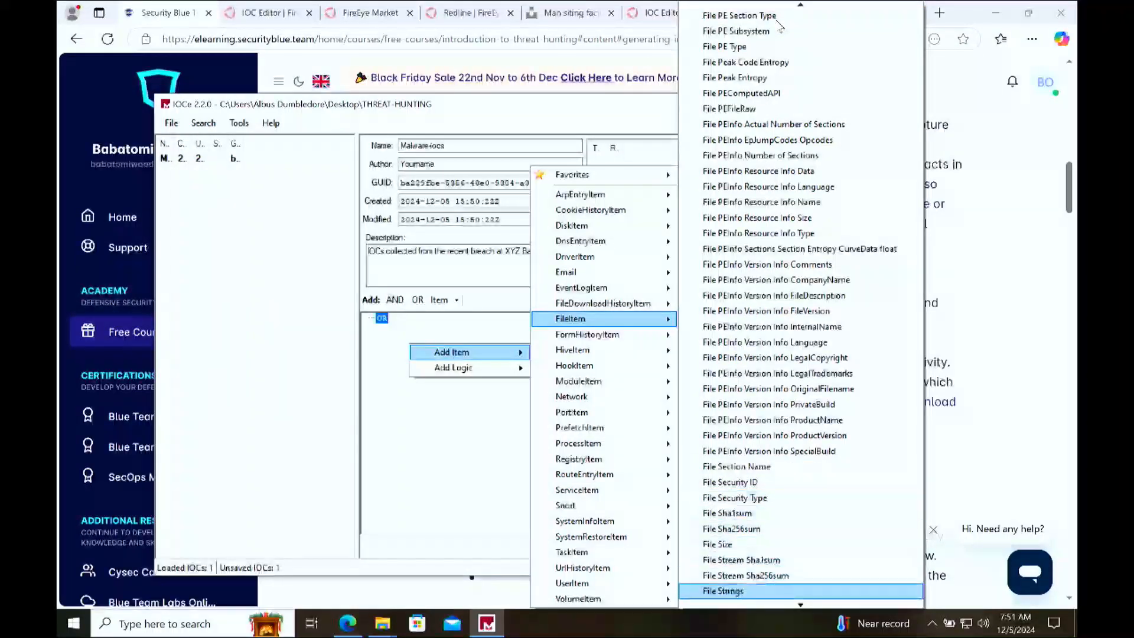
pyautogui.press('Down')
pyautogui.press('Down')
pyautogui.press('Down')
pyautogui.press('Down')
pyautogui.press('Down')
pyautogui.press('Down')
pyautogui.press('Down')
pyautogui.press('Down')
pyautogui.press('Down')
pyautogui.press('Down')
pyautogui.press('Down')
pyautogui.press('Down')
pyautogui.press('Down')
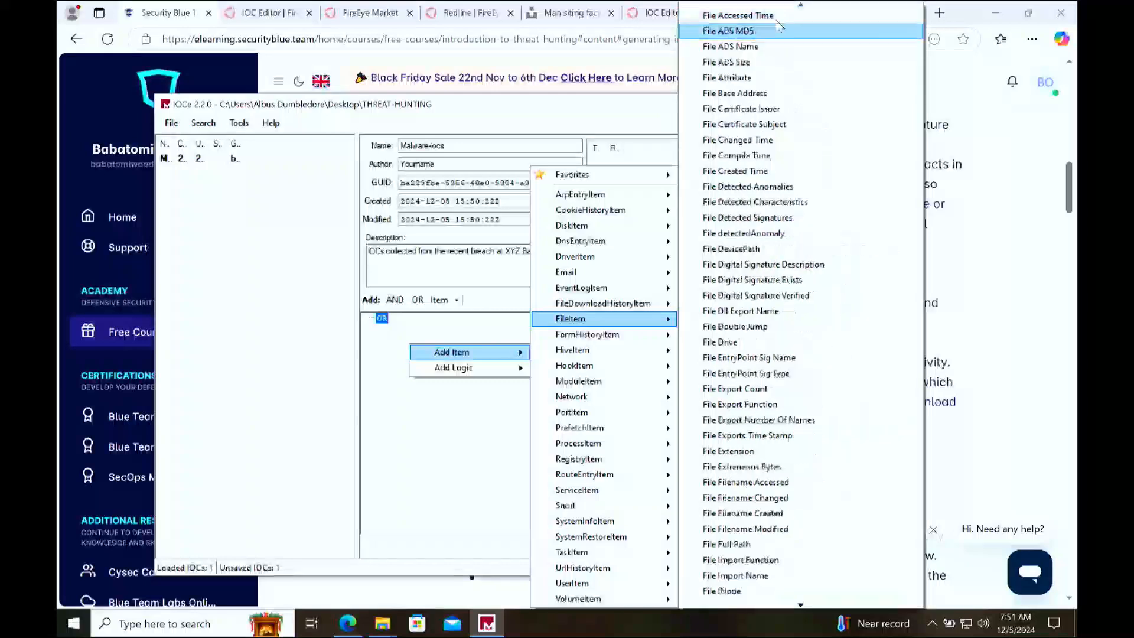
pyautogui.press('Up')
pyautogui.press('Up')
pyautogui.press('Up')
pyautogui.press('Up')
pyautogui.press('Up')
pyautogui.press('Up')
pyautogui.press('Up')
pyautogui.press('Up')
pyautogui.press('Up')
pyautogui.press('Up')
pyautogui.press('Up')
pyautogui.press('Up')
pyautogui.press('Down')
pyautogui.press('Down')
pyautogui.press('Down')
pyautogui.press('Down')
pyautogui.press('Down')
pyautogui.press('Down')
pyautogui.press('Down')
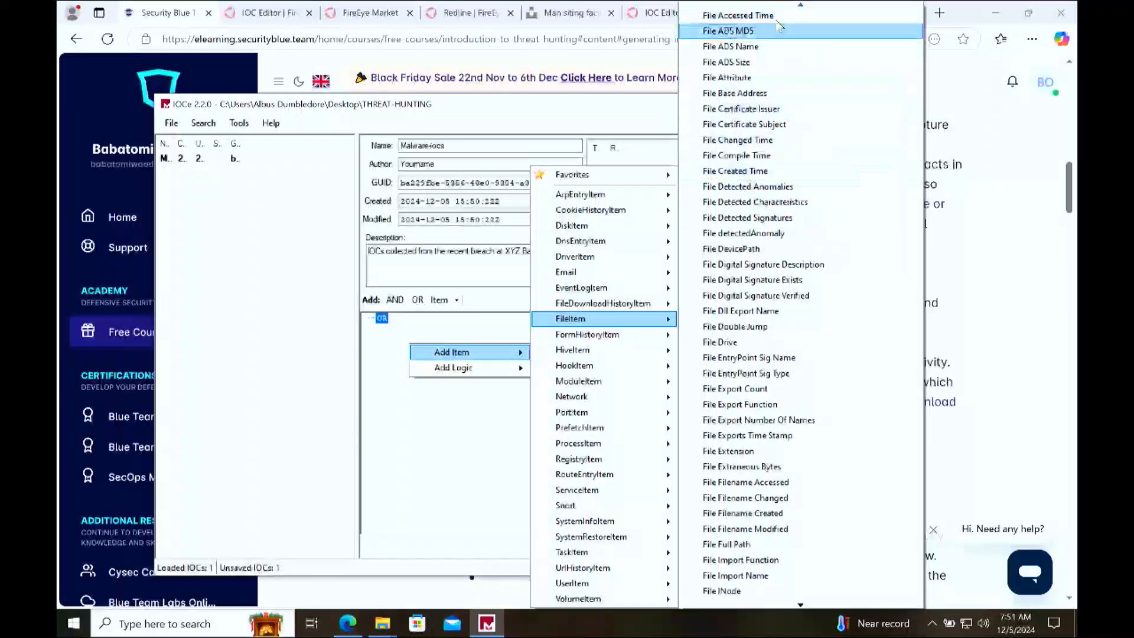
pyautogui.press('Down')
pyautogui.press('Down')
pyautogui.press('Down')
pyautogui.press('Down')
pyautogui.press('Down')
pyautogui.press('Down')
pyautogui.press('Down')
pyautogui.press('Down')
pyautogui.press('Down')
pyautogui.press('Down')
pyautogui.press('Down')
pyautogui.press('Down')
pyautogui.press('Down')
pyautogui.press('Down')
pyautogui.press('Down')
pyautogui.press('Down')
pyautogui.press('Down')
pyautogui.press('Down')
pyautogui.press('Down')
pyautogui.press('Down')
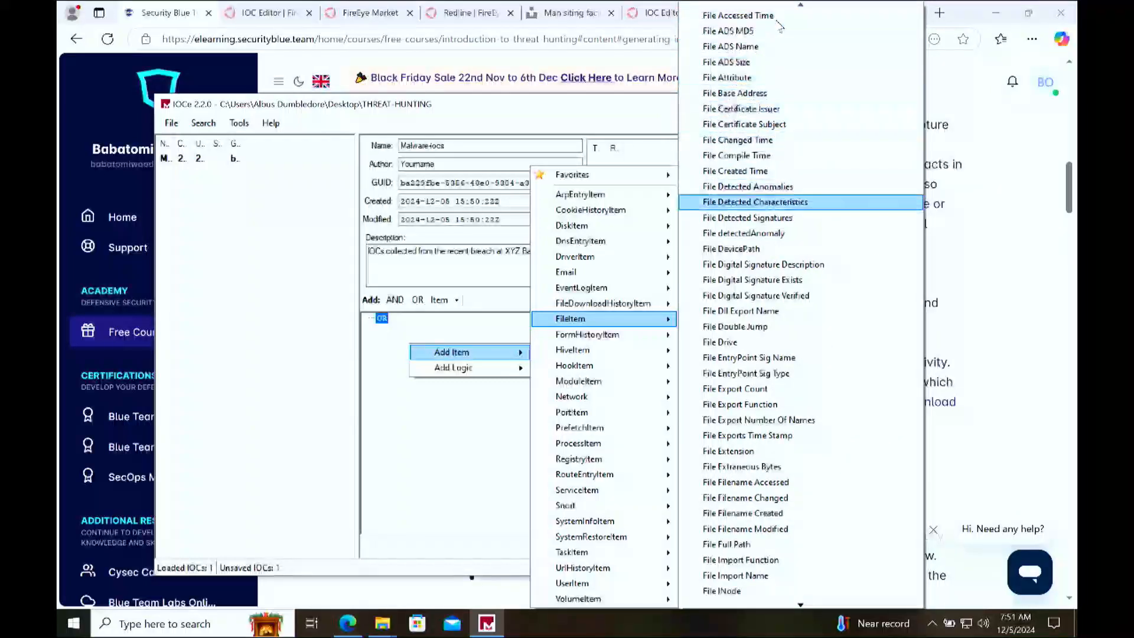
pyautogui.press('Down')
pyautogui.press('Down')
pyautogui.press('Down')
pyautogui.press('Down')
pyautogui.press('Down')
pyautogui.press('Down')
pyautogui.press('Down')
pyautogui.press('Down')
pyautogui.press('Down')
pyautogui.press('Down')
pyautogui.press('Down')
pyautogui.press('Down')
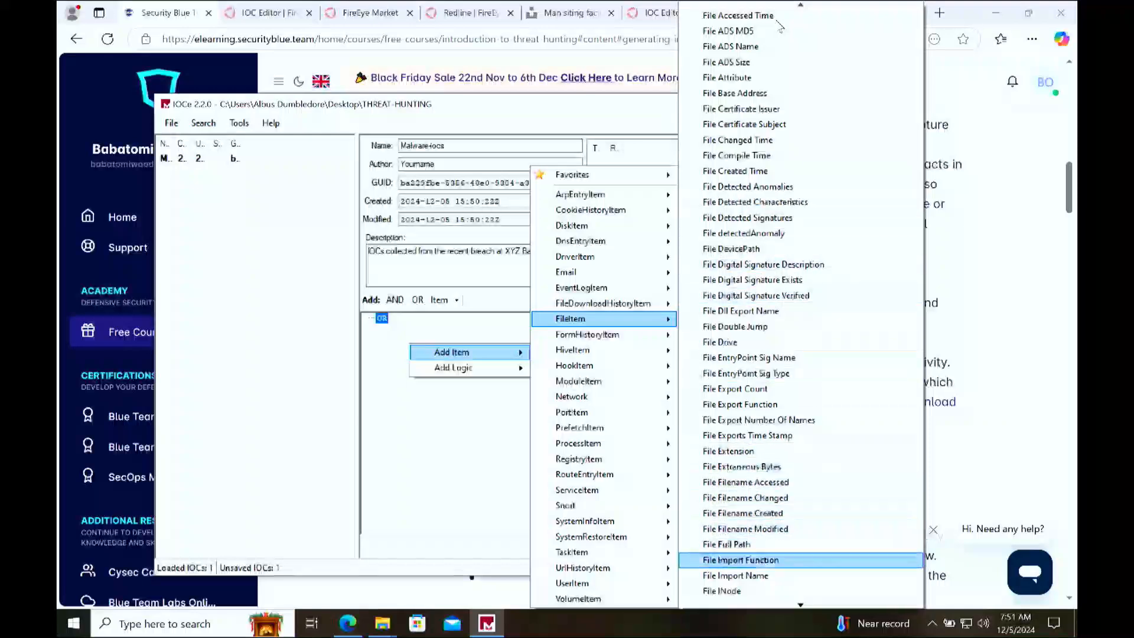
pyautogui.press('Up')
pyautogui.press('Up')
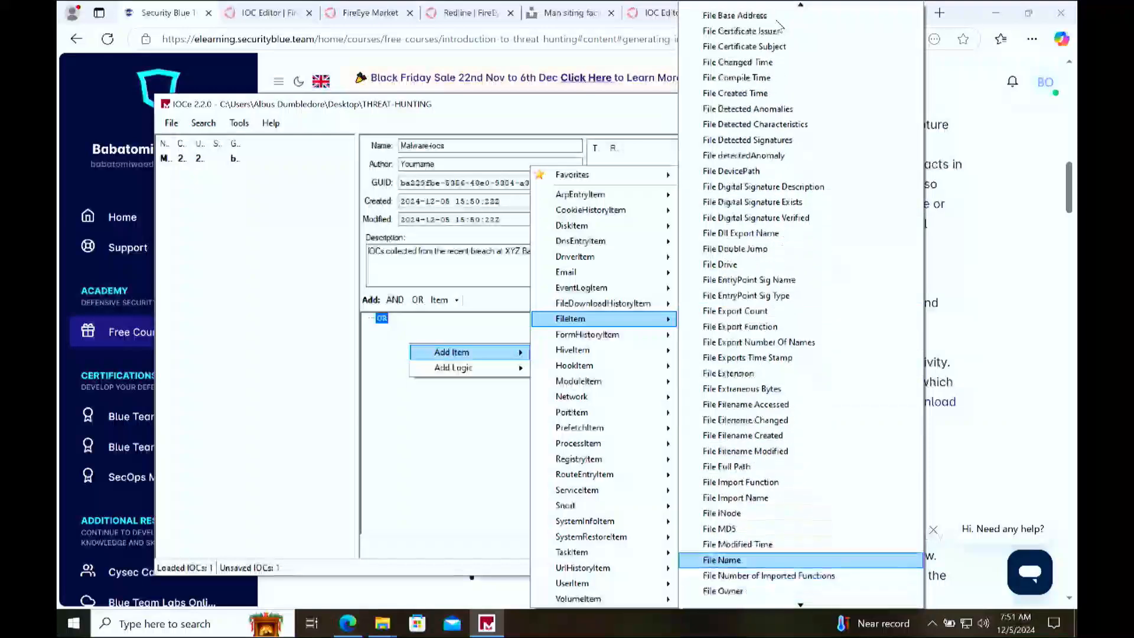
pyautogui.press('Return')
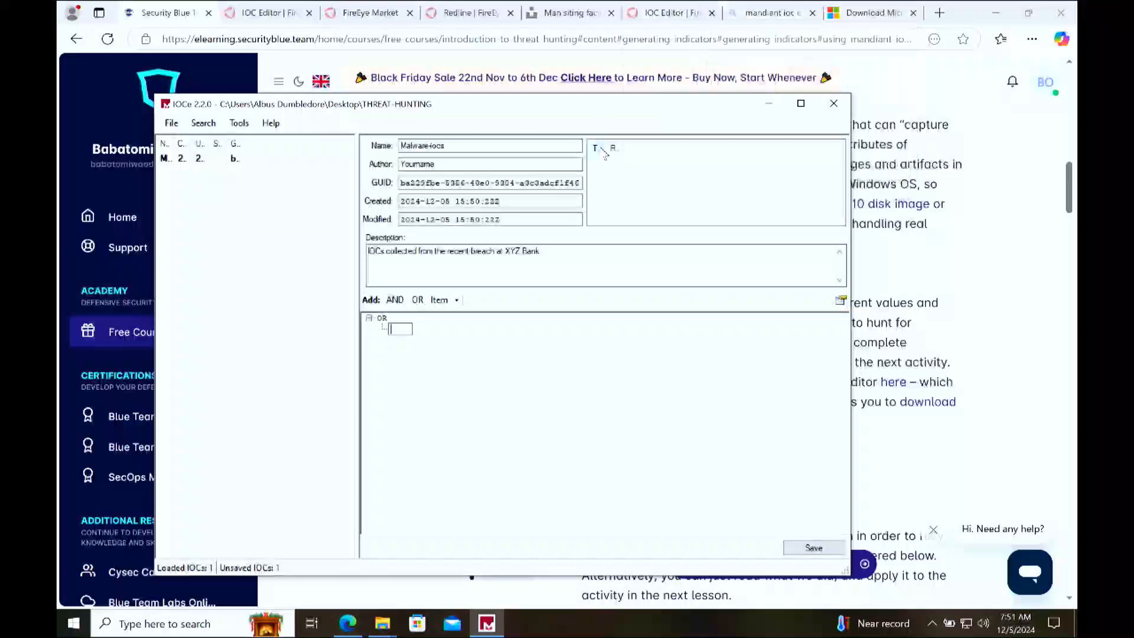
# Step: Switch to the JPG's Properties window in File Explorer and copy its file name
pyautogui.click(383, 623)
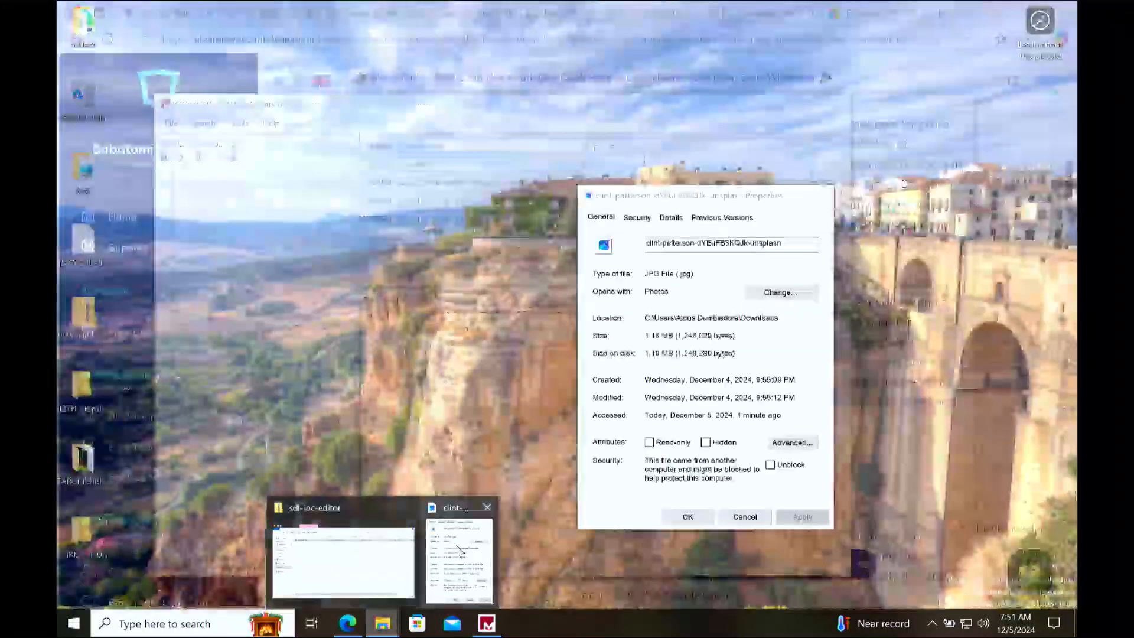
pyautogui.click(461, 549)
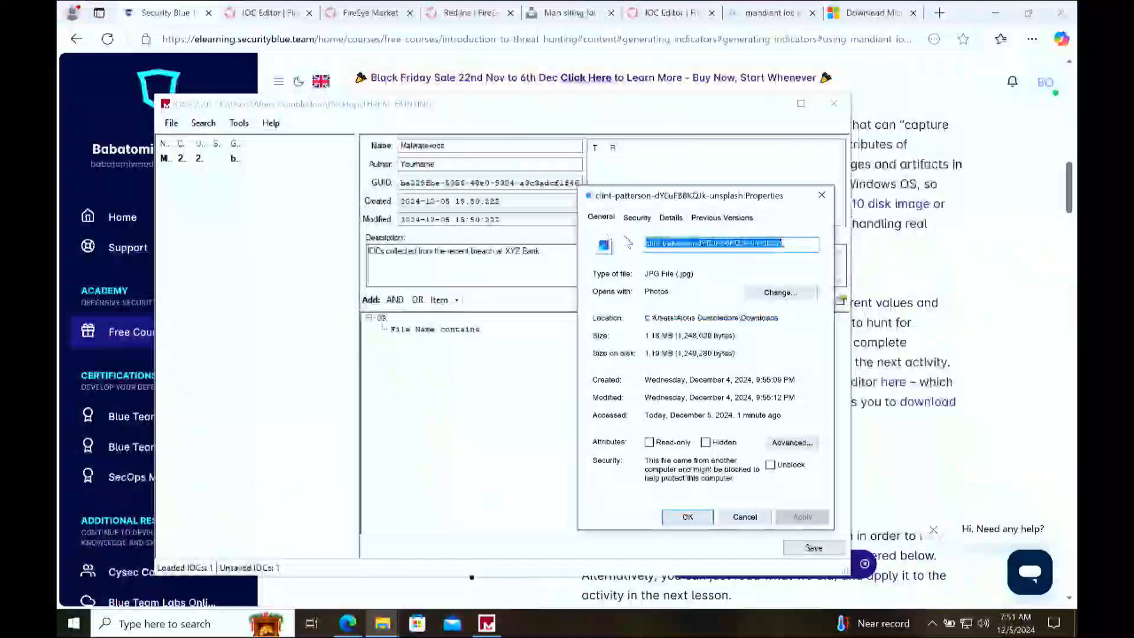
# Step: Try to edit the empty File Name item under OR, choosing contains as its condition
pyautogui.click(443, 330)
pyautogui.rightClick(442, 329)
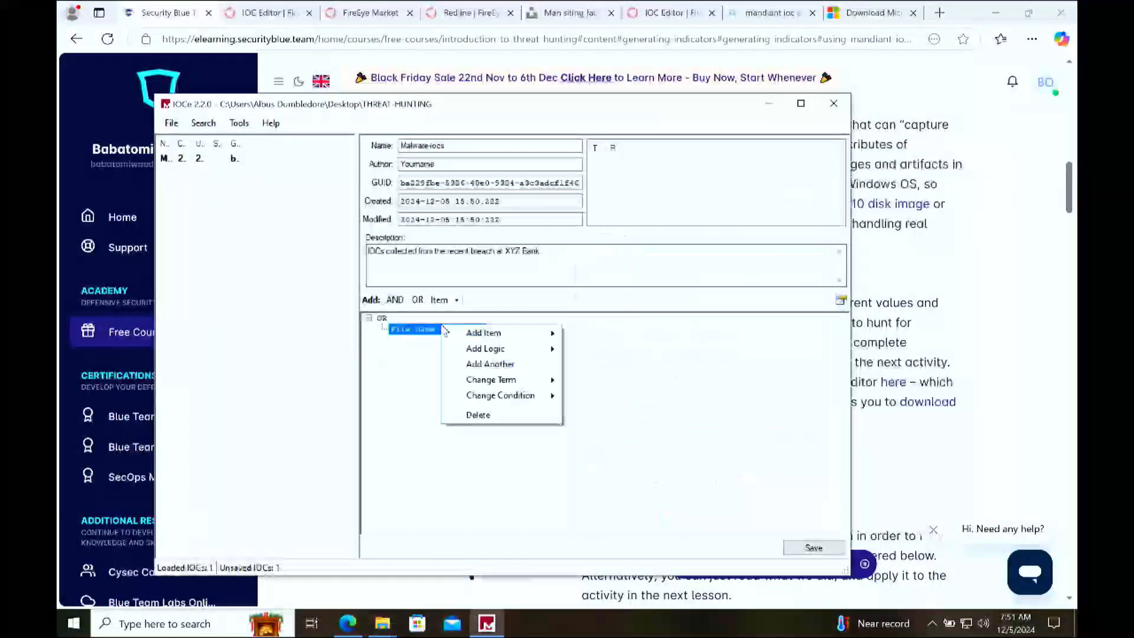
pyautogui.moveTo(505, 334)
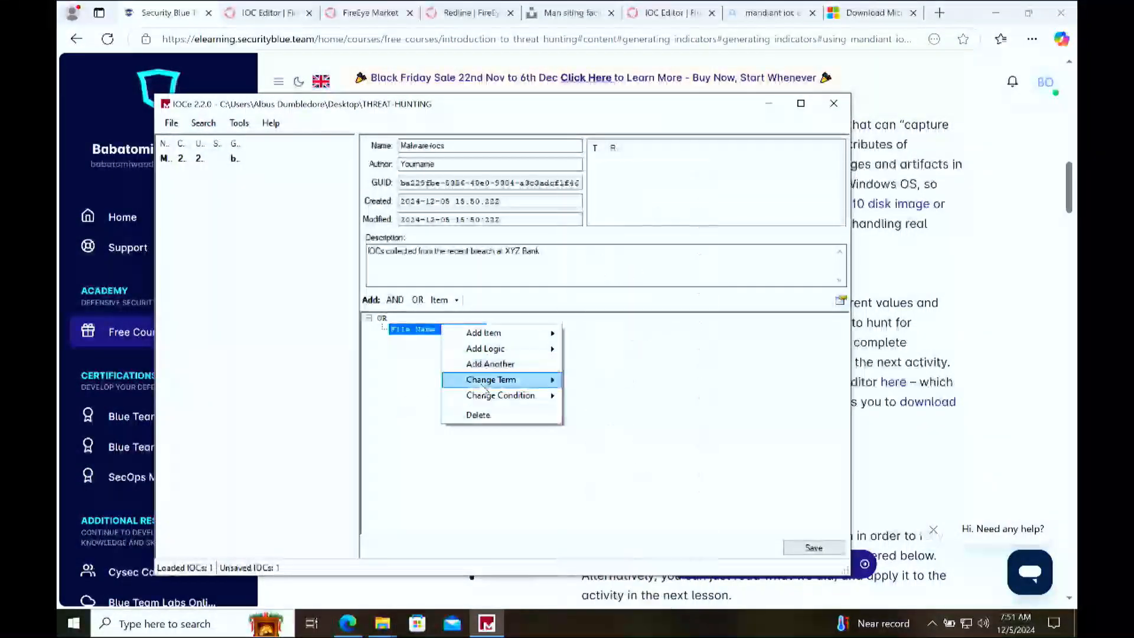
pyautogui.click(424, 383)
pyautogui.click(437, 331)
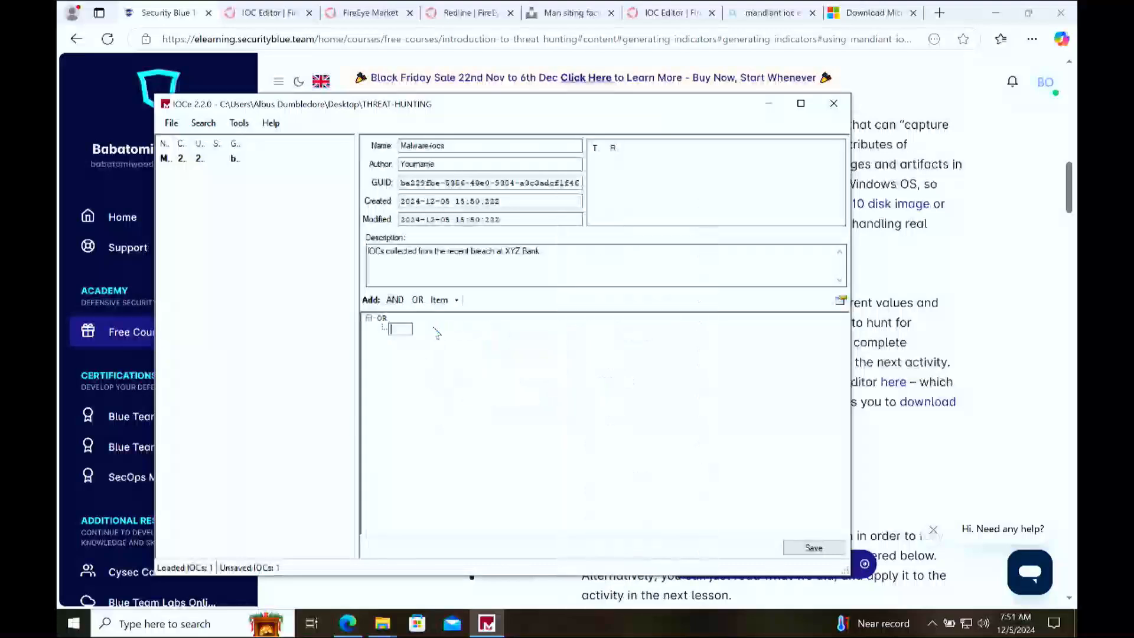
pyautogui.click(459, 379)
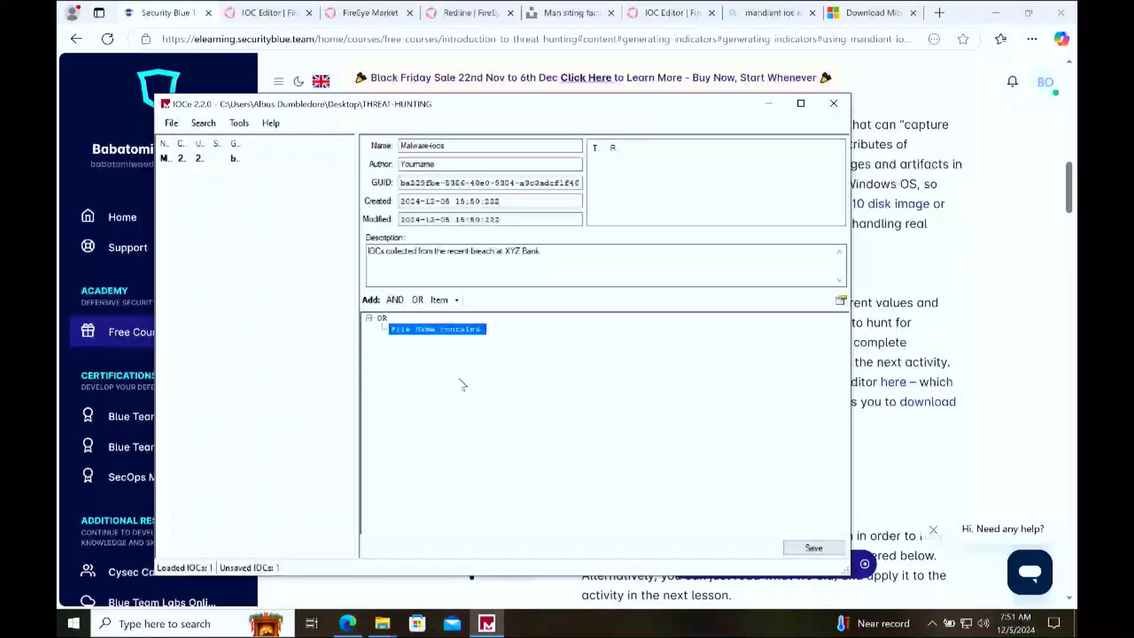
pyautogui.rightClick(469, 333)
pyautogui.moveTo(565, 402)
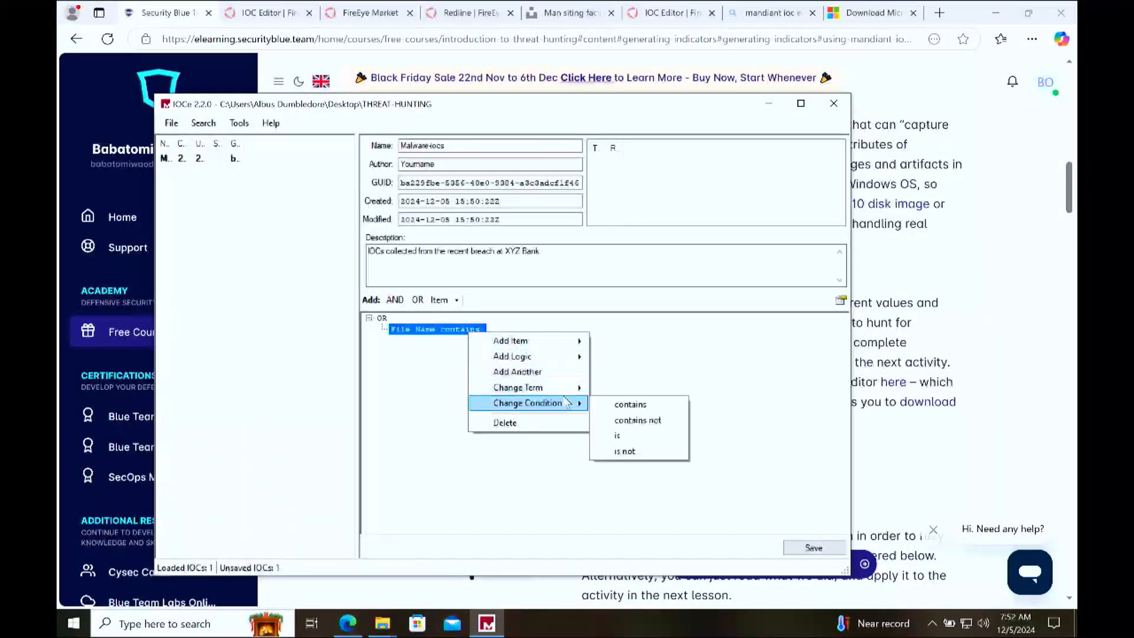
pyautogui.click(670, 408)
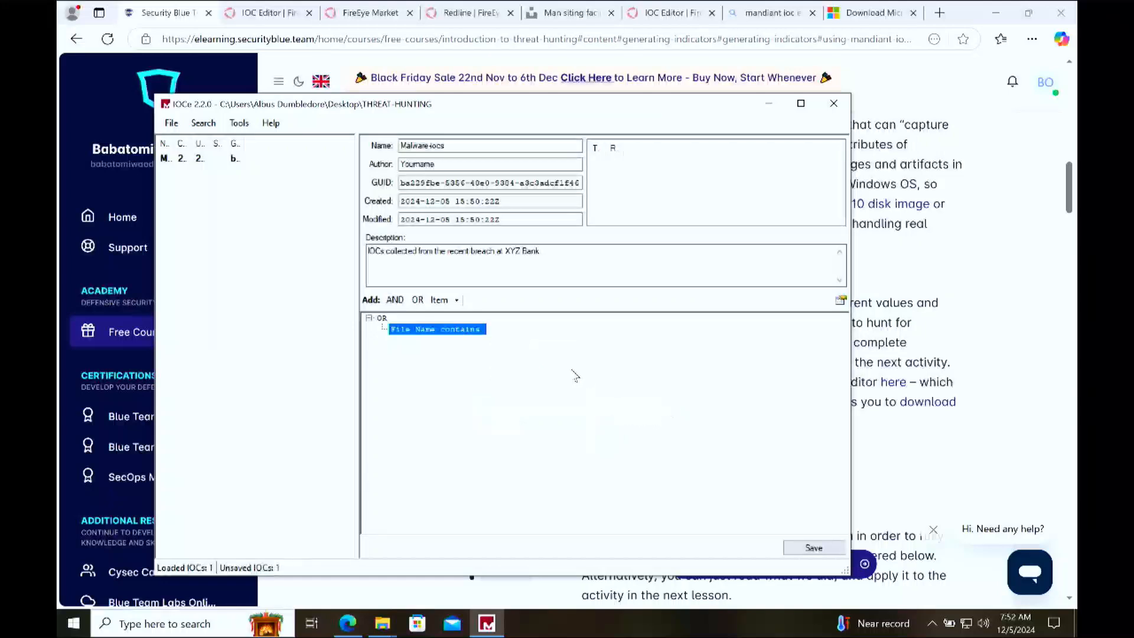
# Step: Delete the empty File Name item from the OR group
pyautogui.rightClick(447, 334)
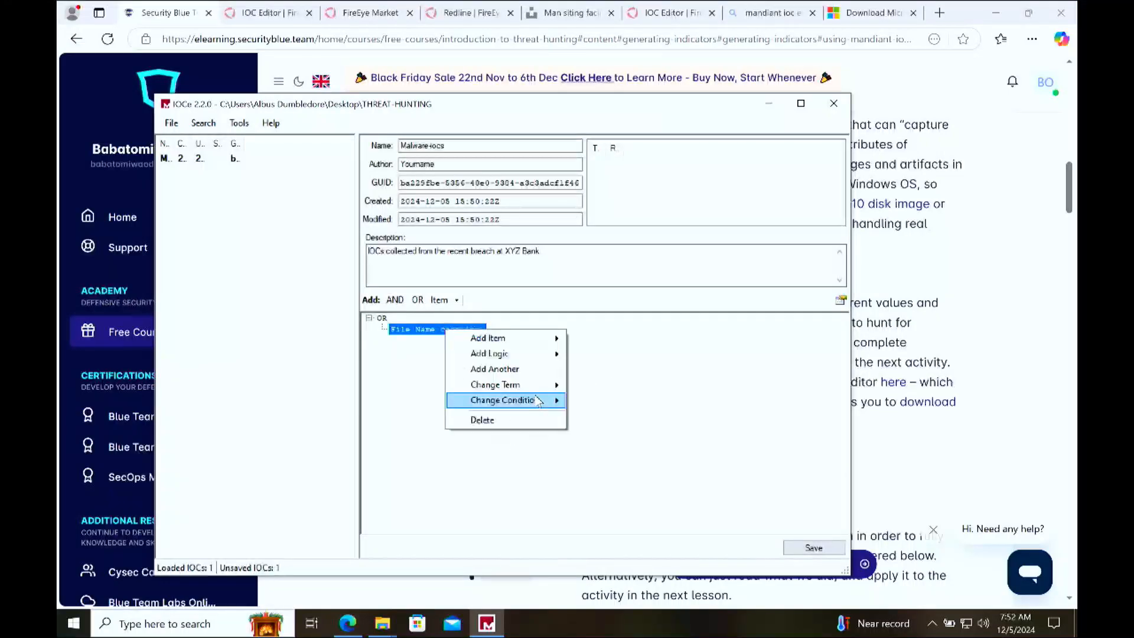
pyautogui.moveTo(537, 402)
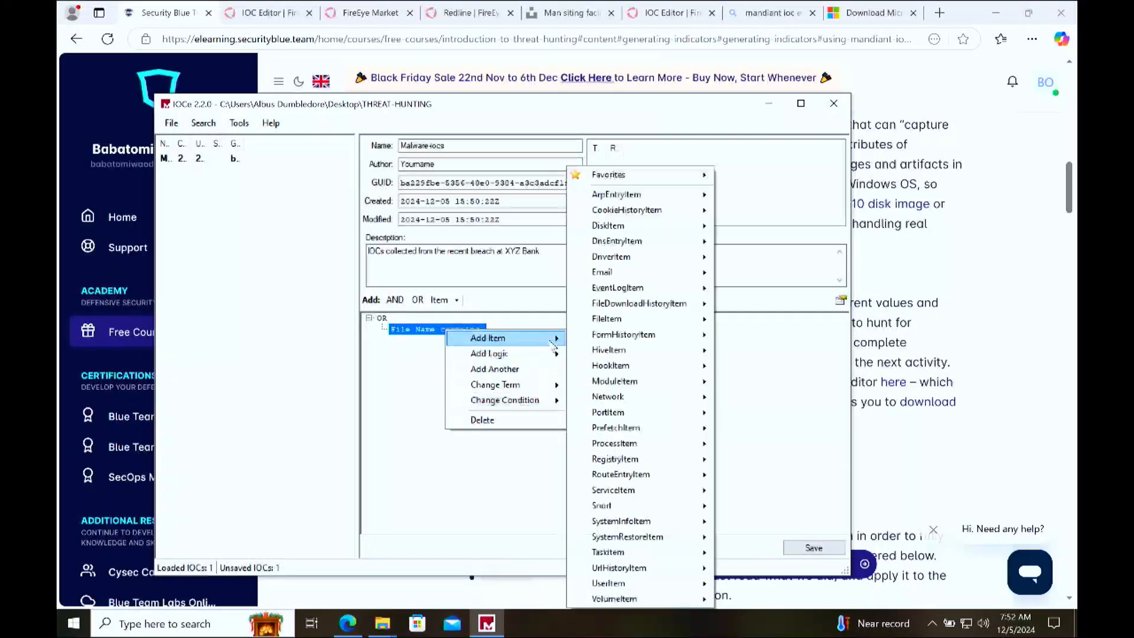
pyautogui.click(506, 420)
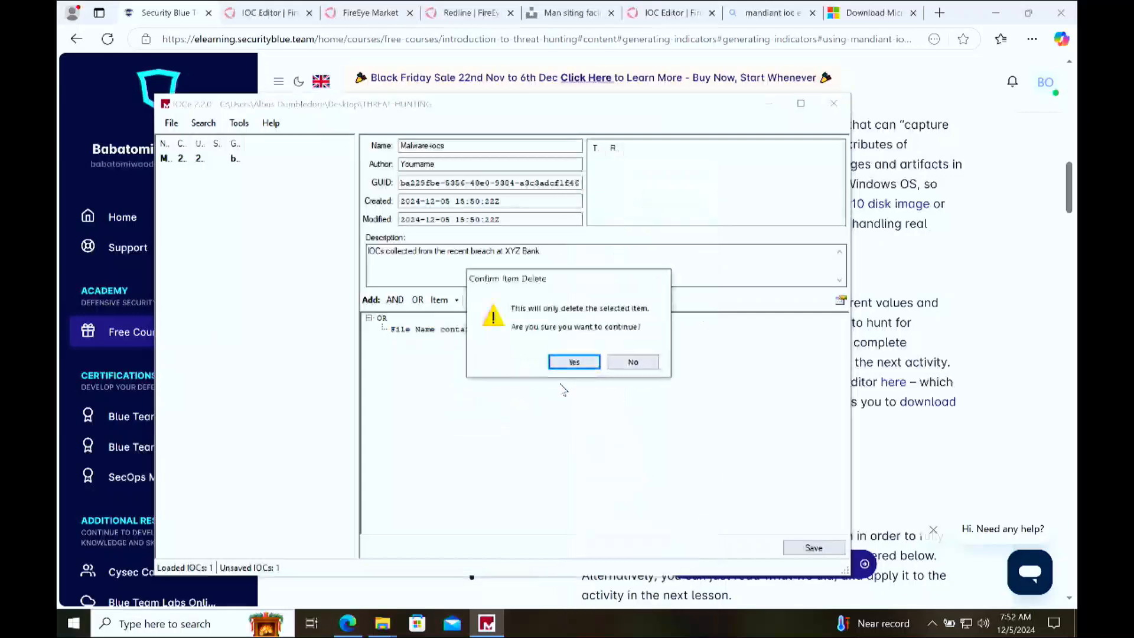
pyautogui.click(580, 362)
# Step: Add a File Name item under the OR group and give it the JPG's copied file name with the .jpg extension
pyautogui.rightClick(411, 355)
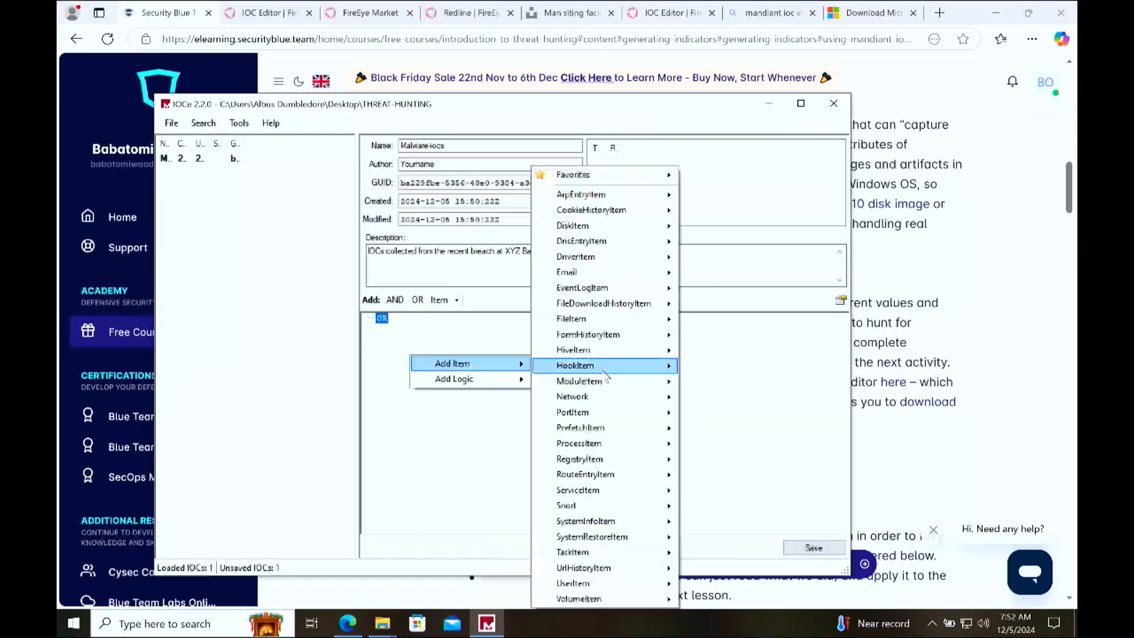
pyautogui.click(605, 321)
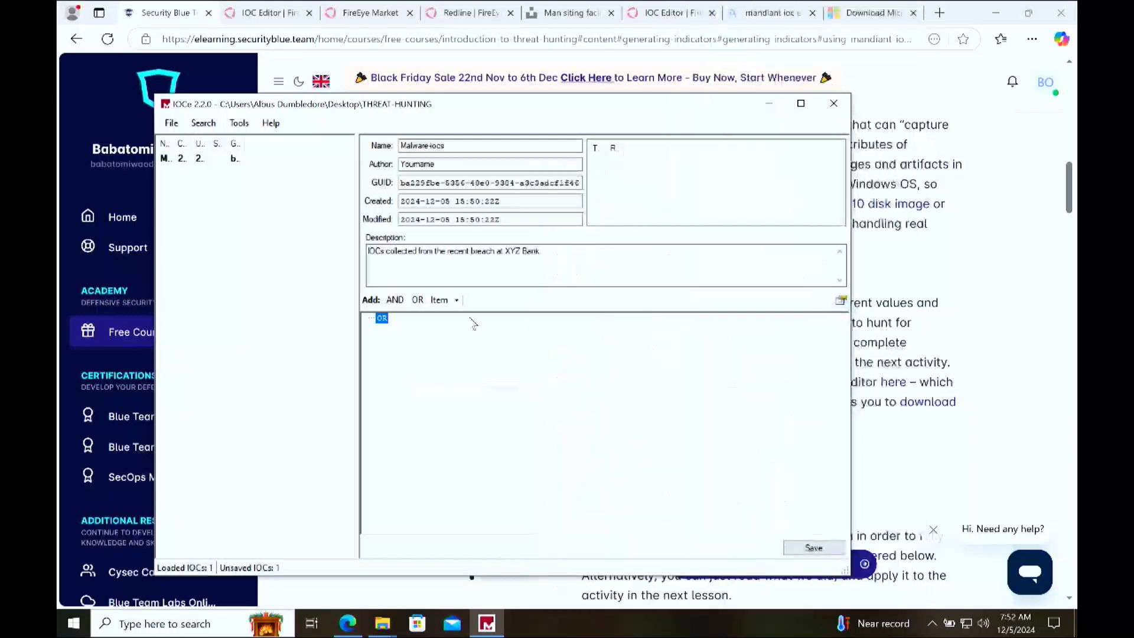
pyautogui.rightClick(474, 385)
pyautogui.moveTo(519, 392)
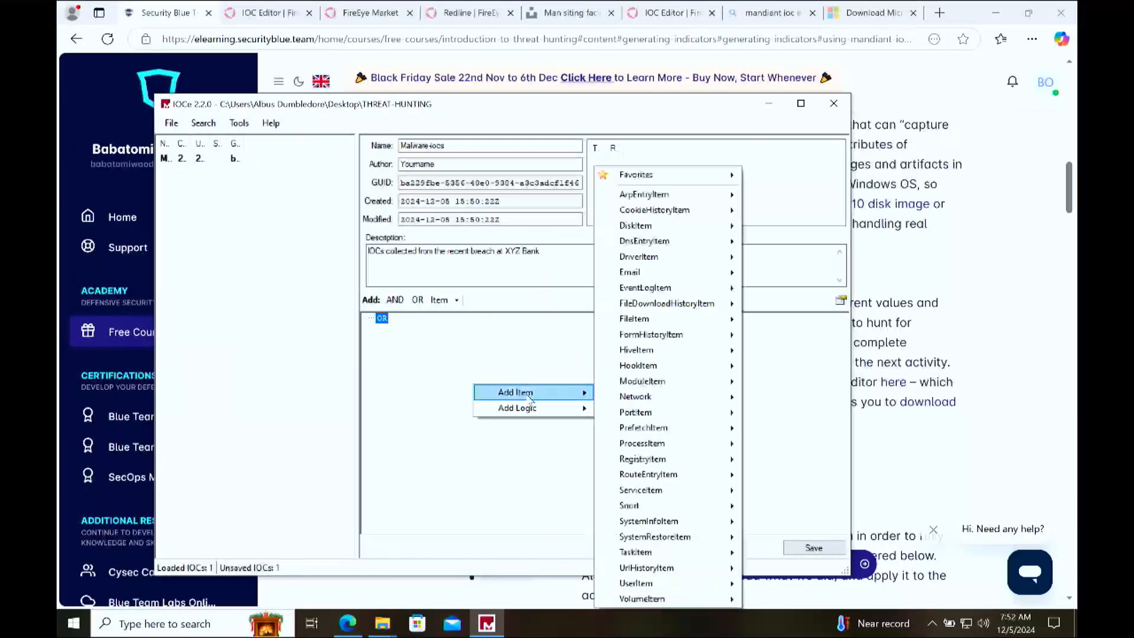
pyautogui.moveTo(703, 319)
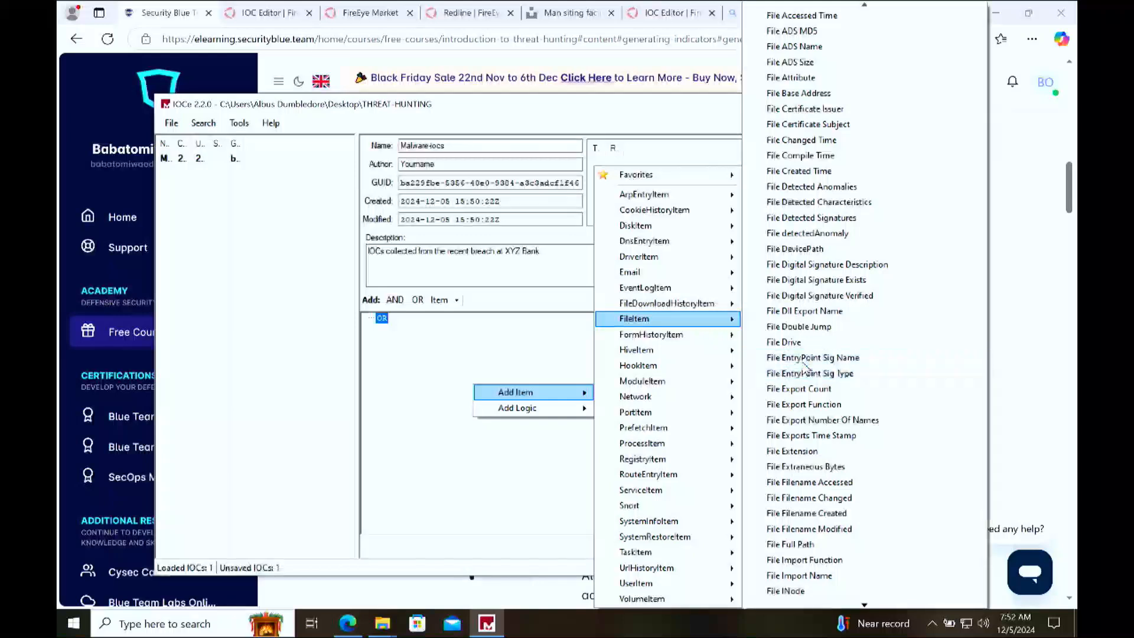
pyautogui.press('Down')
pyautogui.press('Down')
pyautogui.press('Down')
pyautogui.press('Down')
pyautogui.press('Down')
pyautogui.press('Down')
pyautogui.press('Down')
pyautogui.press('Down')
pyautogui.press('Down')
pyautogui.press('Down')
pyautogui.press('Down')
pyautogui.press('Down')
pyautogui.press('Down')
pyautogui.press('Down')
pyautogui.press('Down')
pyautogui.press('Down')
pyautogui.press('Down')
pyautogui.press('Down')
pyautogui.press('Down')
pyautogui.press('Down')
pyautogui.press('Down')
pyautogui.press('Down')
pyautogui.press('Down')
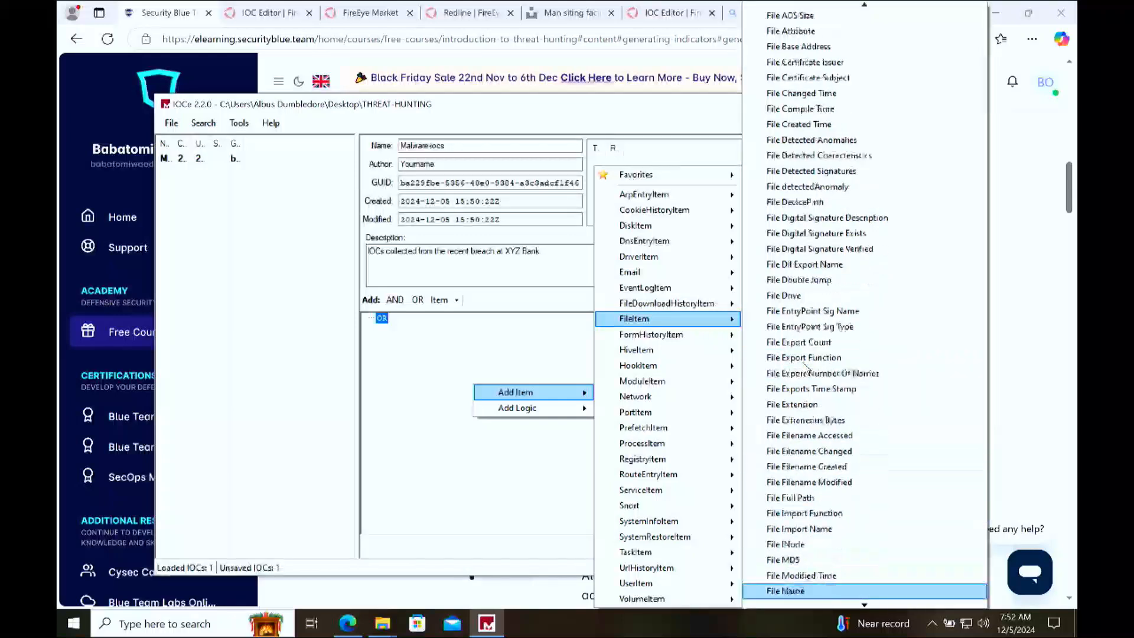
pyautogui.press('Up')
pyautogui.press('Up')
pyautogui.press('Up')
pyautogui.press('Up')
pyautogui.press('Up')
pyautogui.press('Up')
pyautogui.press('Up')
pyautogui.press('Up')
pyautogui.press('Up')
pyautogui.press('Up')
pyautogui.press('Up')
pyautogui.press('Up')
pyautogui.press('Up')
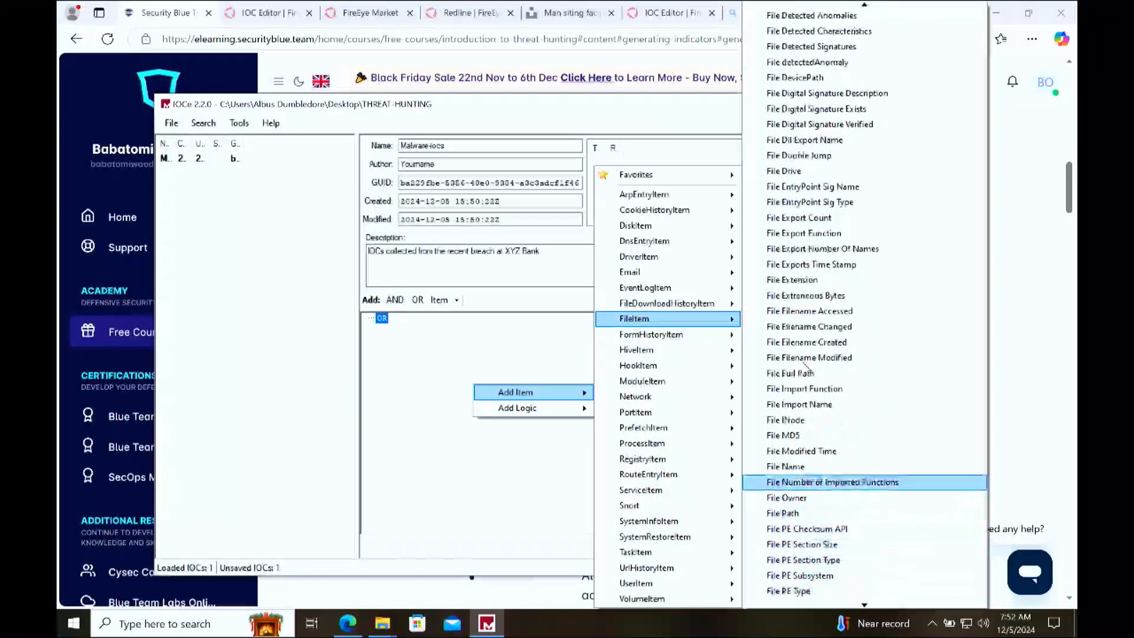
pyautogui.click(810, 468)
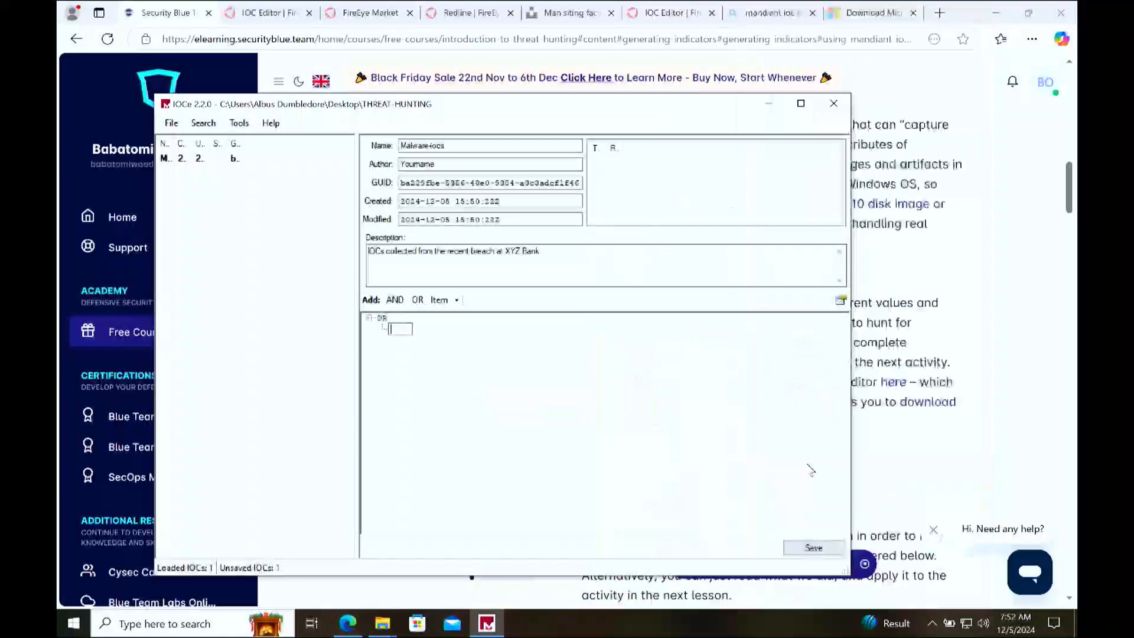
pyautogui.write('clint-patterson-dYEuFB8RQ3k-unsplash')
pyautogui.write('jpg')
pyautogui.press('Return')
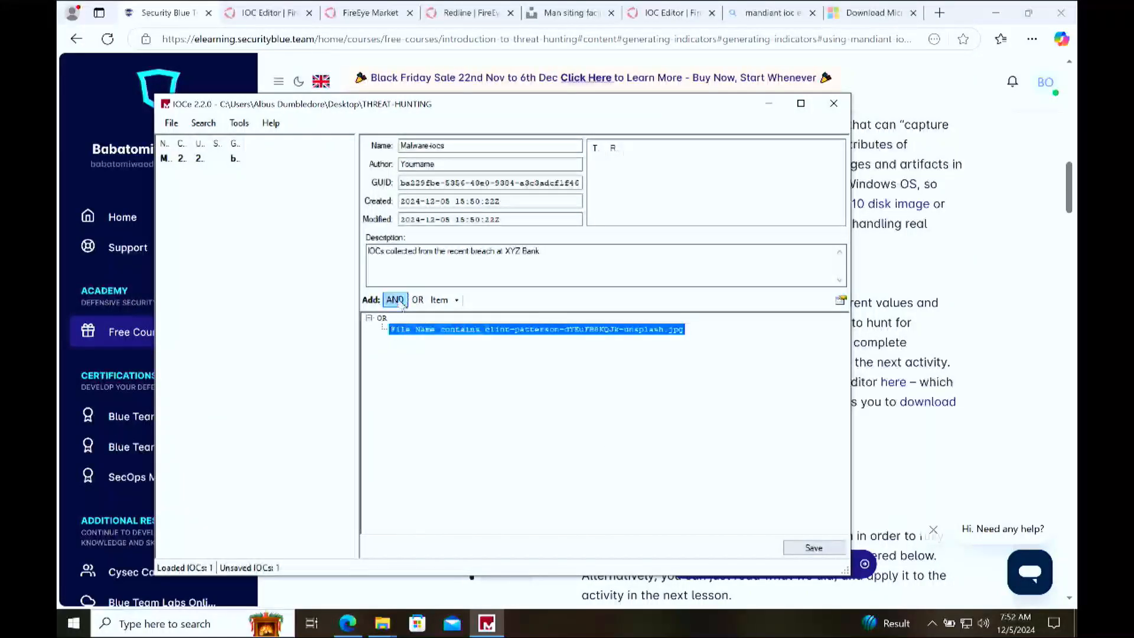
# Step: Add a File Size item under the OR group and give it the value 200
pyautogui.rightClick(421, 382)
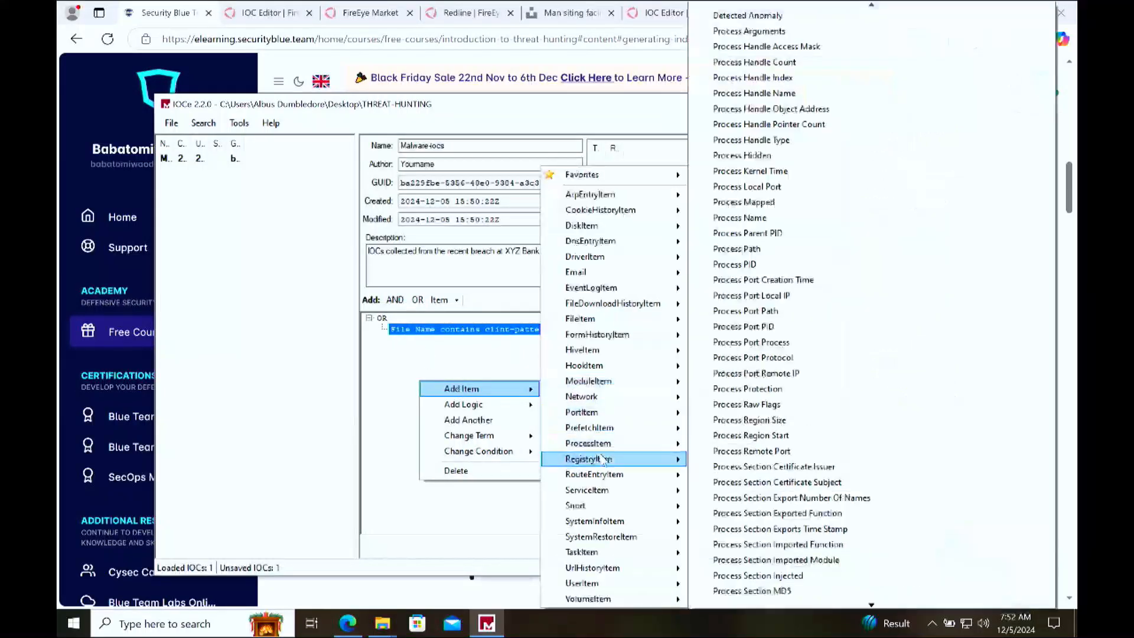
pyautogui.moveTo(632, 319)
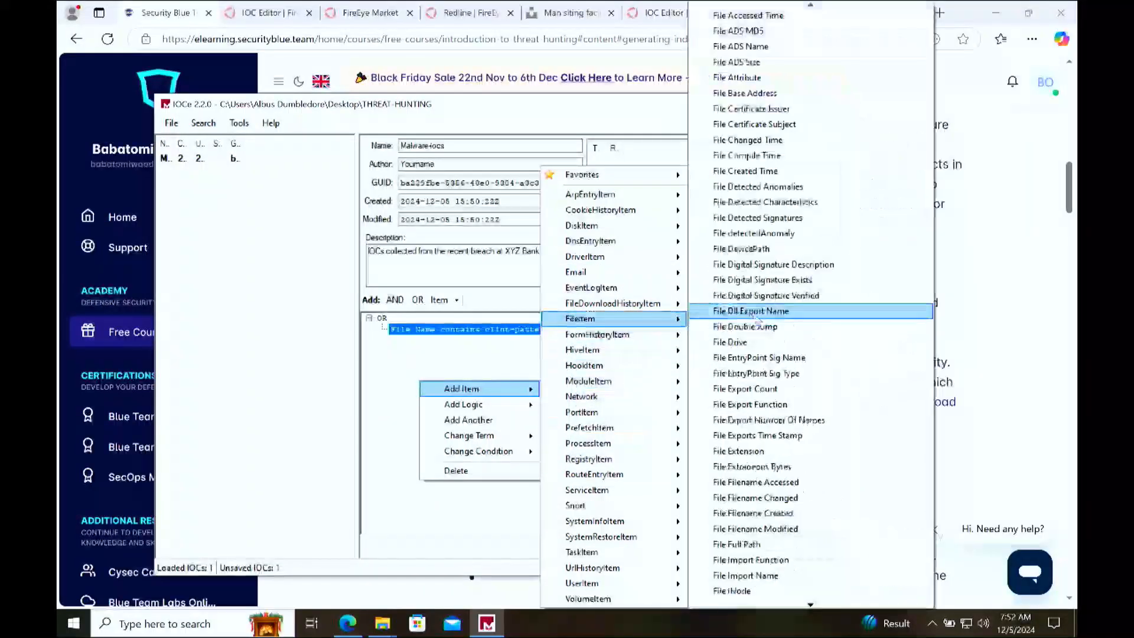
pyautogui.press('Down')
pyautogui.press('Down')
pyautogui.press('Down')
pyautogui.press('Down')
pyautogui.press('Down')
pyautogui.press('Down')
pyautogui.press('Down')
pyautogui.press('Down')
pyautogui.press('Down')
pyautogui.press('Down')
pyautogui.press('Down')
pyautogui.press('Down')
pyautogui.press('Down')
pyautogui.press('Down')
pyautogui.press('Down')
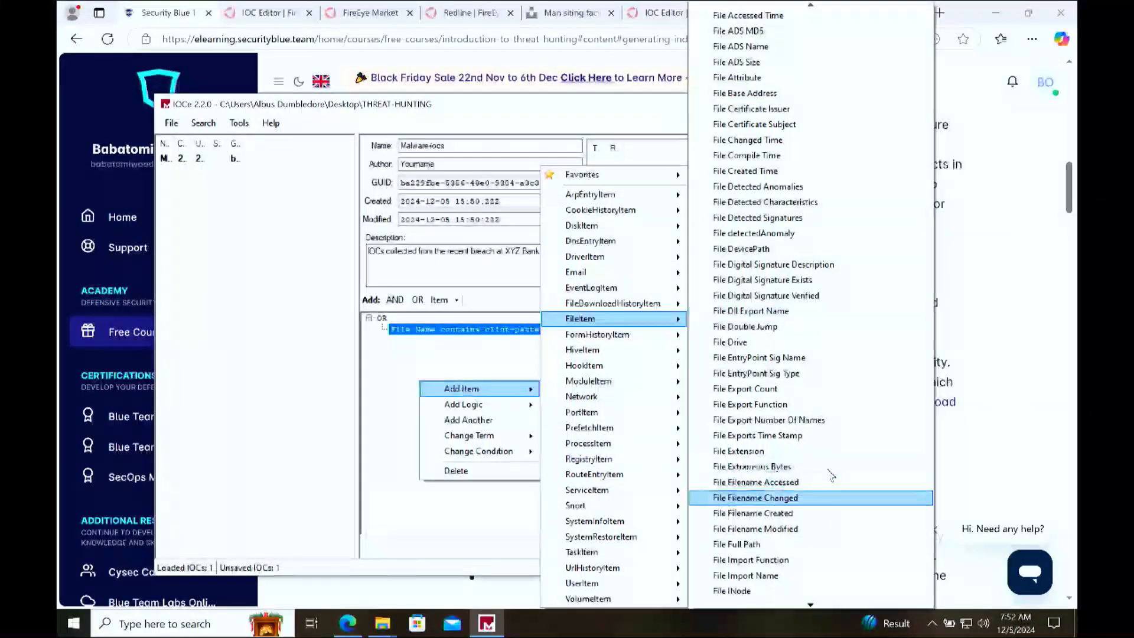
pyautogui.press('Down')
pyautogui.press('Down')
pyautogui.press('Down')
pyautogui.press('Down')
pyautogui.press('Down')
pyautogui.press('Down')
pyautogui.press('Down')
pyautogui.press('Down')
pyautogui.press('Down')
pyautogui.press('Down')
pyautogui.press('Down')
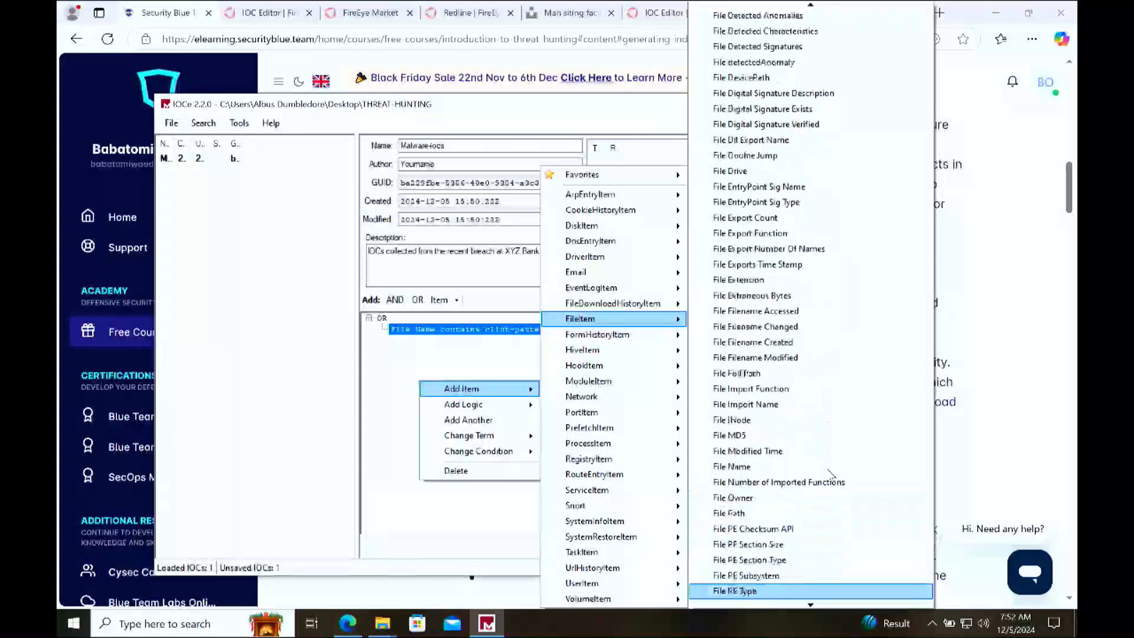
pyautogui.press('Down')
pyautogui.press('Down')
pyautogui.press('Down')
pyautogui.press('Down')
pyautogui.press('Down')
pyautogui.press('Down')
pyautogui.press('Down')
pyautogui.press('Down')
pyautogui.press('Down')
pyautogui.press('Down')
pyautogui.press('Down')
pyautogui.press('Down')
pyautogui.press('Down')
pyautogui.press('Down')
pyautogui.press('Down')
pyautogui.press('Down')
pyautogui.press('Down')
pyautogui.press('Down')
pyautogui.press('Down')
pyautogui.press('Down')
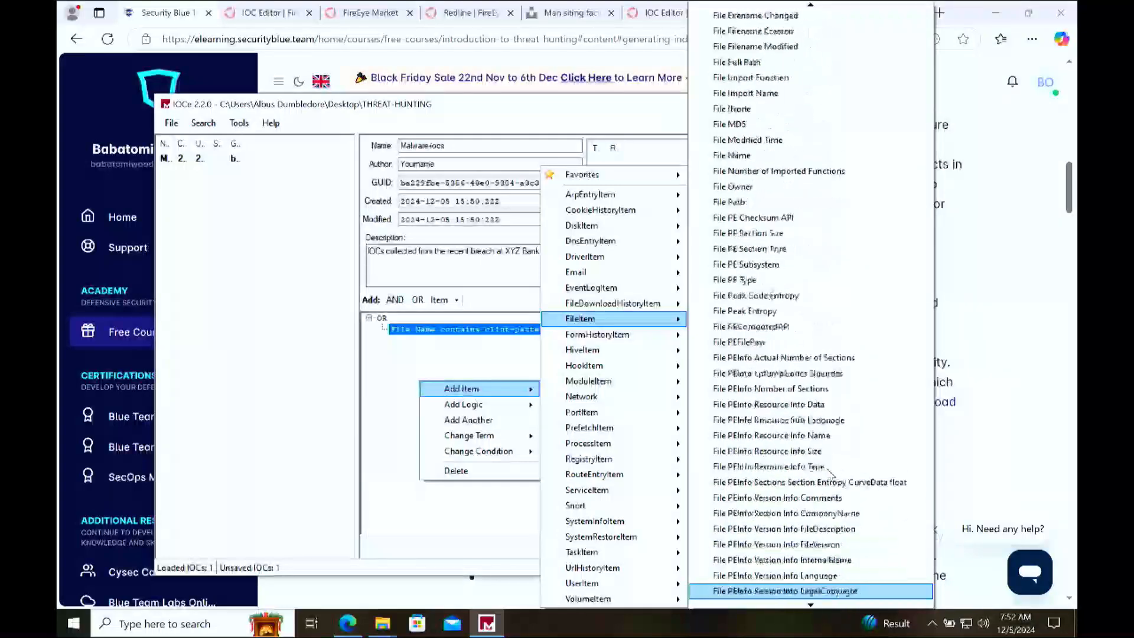
pyautogui.press('Up')
pyautogui.press('Up')
pyautogui.press('Up')
pyautogui.press('Up')
pyautogui.press('Up')
pyautogui.press('Up')
pyautogui.press('Up')
pyautogui.press('Up')
pyautogui.press('Up')
pyautogui.press('Up')
pyautogui.press('Up')
pyautogui.press('Up')
pyautogui.press('Up')
pyautogui.press('Up')
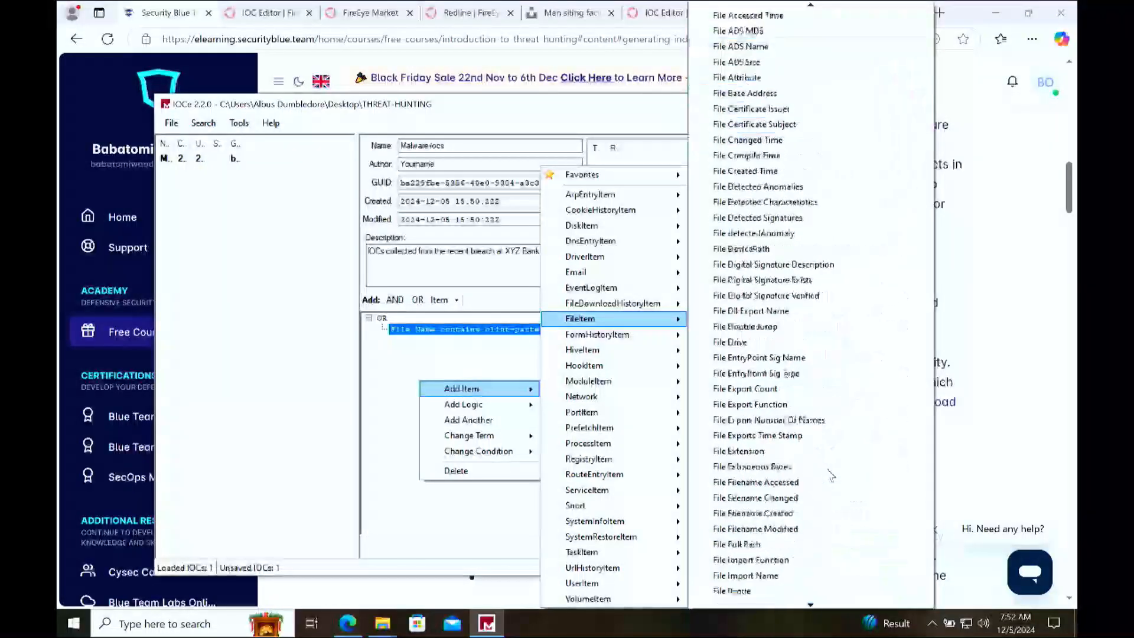
pyautogui.press('Down')
pyautogui.press('Down')
pyautogui.press('Down')
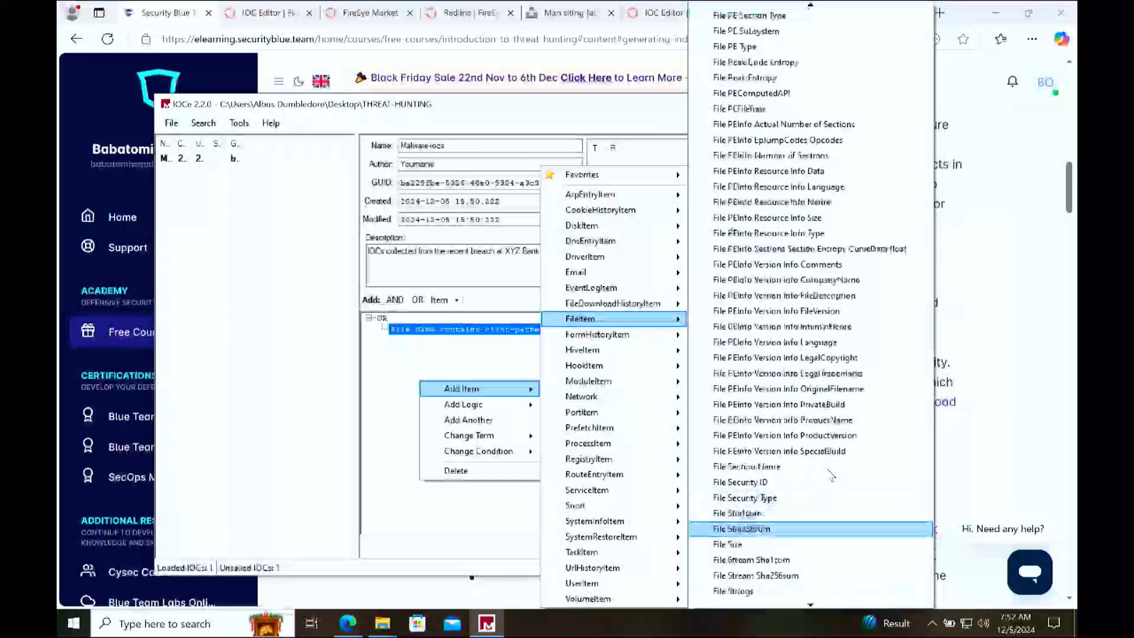
pyautogui.click(762, 543)
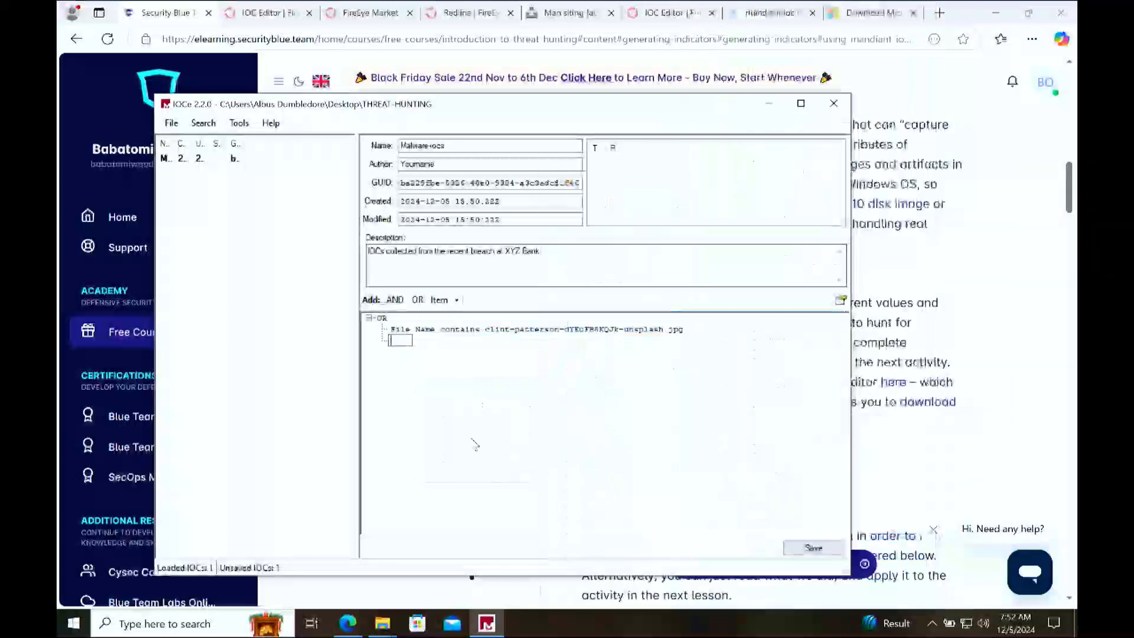
pyautogui.write('80')
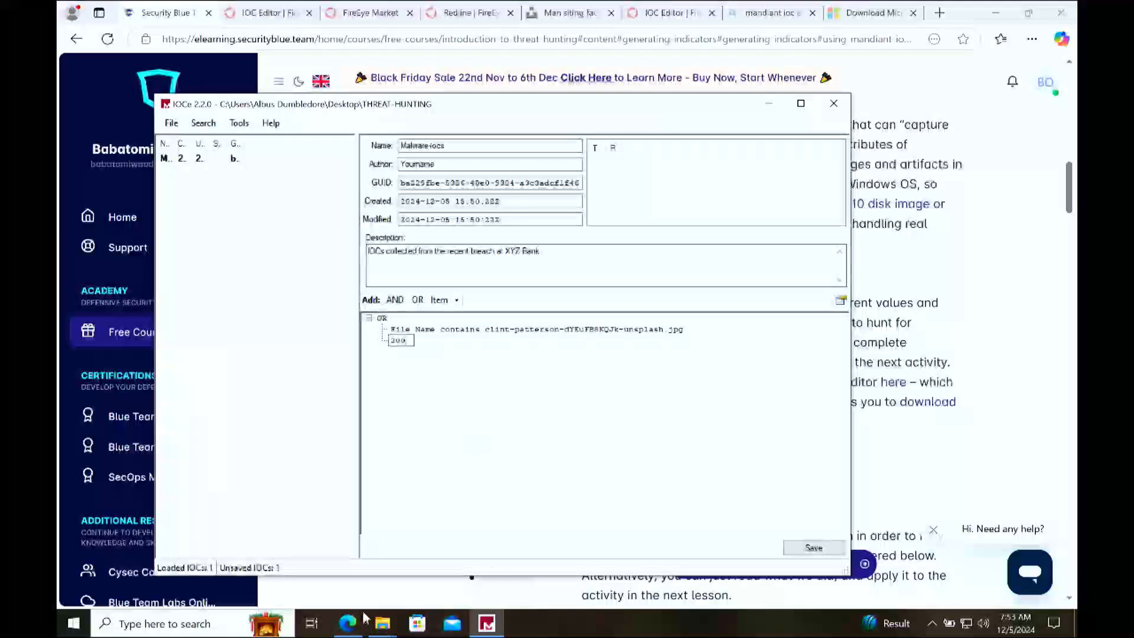
# Step: Switch to the JPG's Properties window in File Explorer and copy its size on disk in bytes
pyautogui.moveTo(381, 624)
pyautogui.click(472, 569)
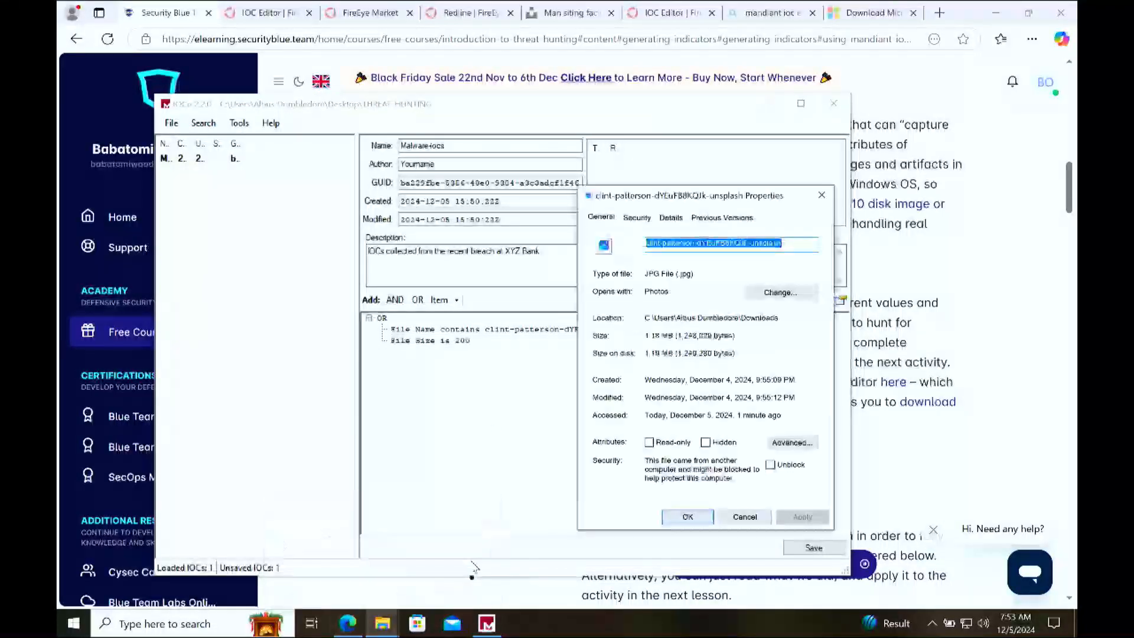
pyautogui.moveTo(712, 353); pyautogui.dragTo(677, 353)
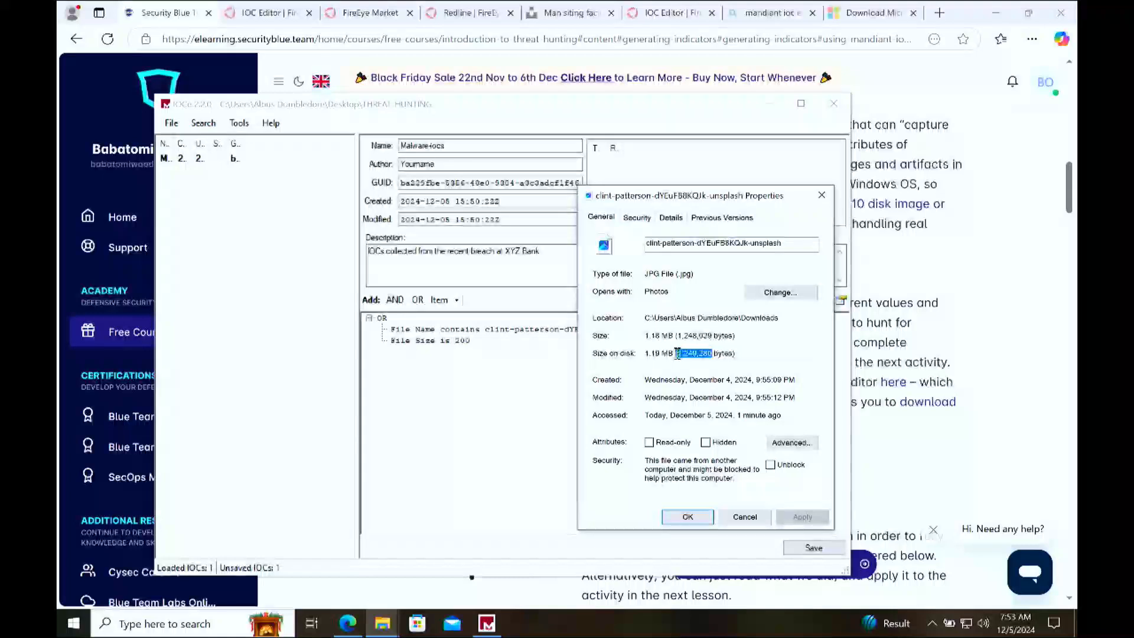
# Step: Replace the File Size item's value with the copied byte count and remove its commas, giving (1249280
pyautogui.click(473, 341)
pyautogui.click(469, 343)
pyautogui.write('(1,249,280')
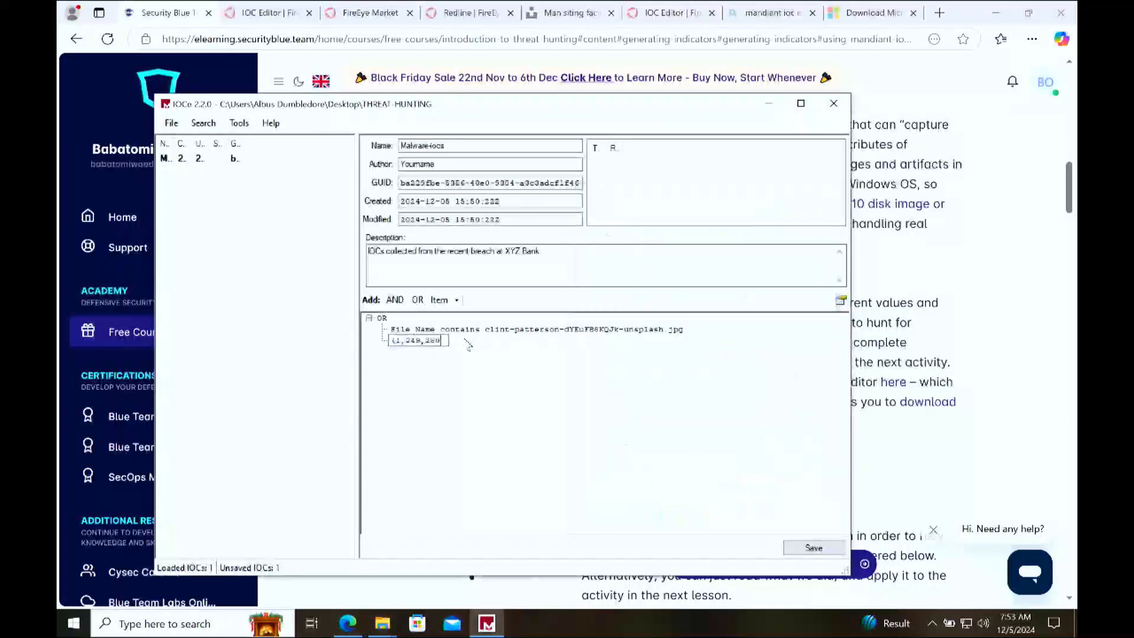
pyautogui.press('Left')
pyautogui.press('BackSpace')
pyautogui.press('Left')
pyautogui.press('Left')
pyautogui.press('BackSpace')
pyautogui.press('Return')
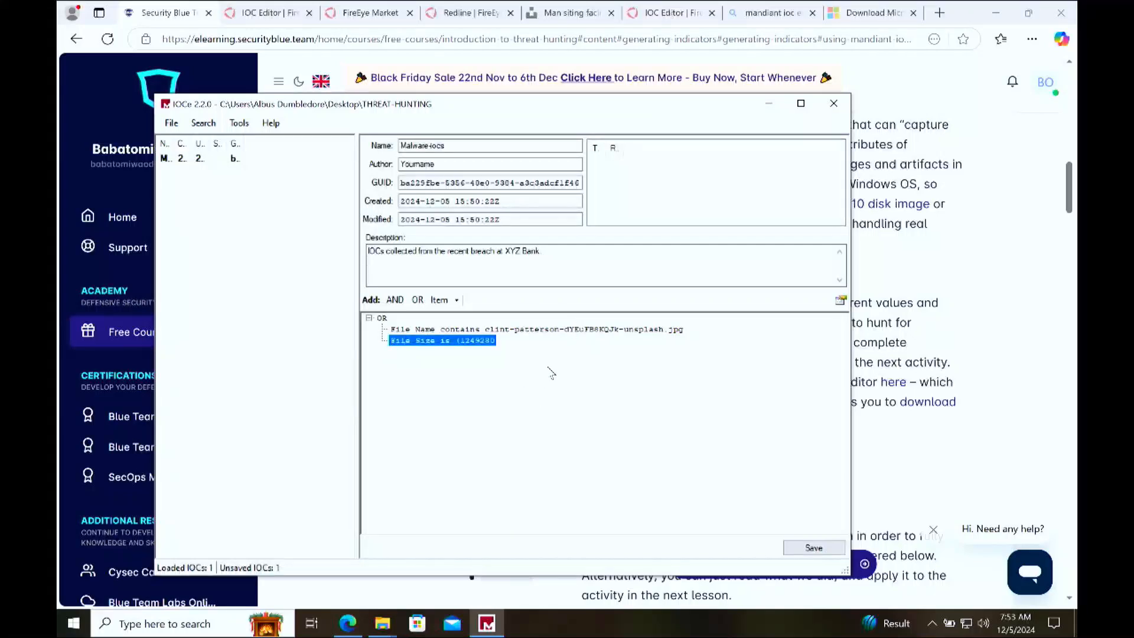
pyautogui.click(561, 331)
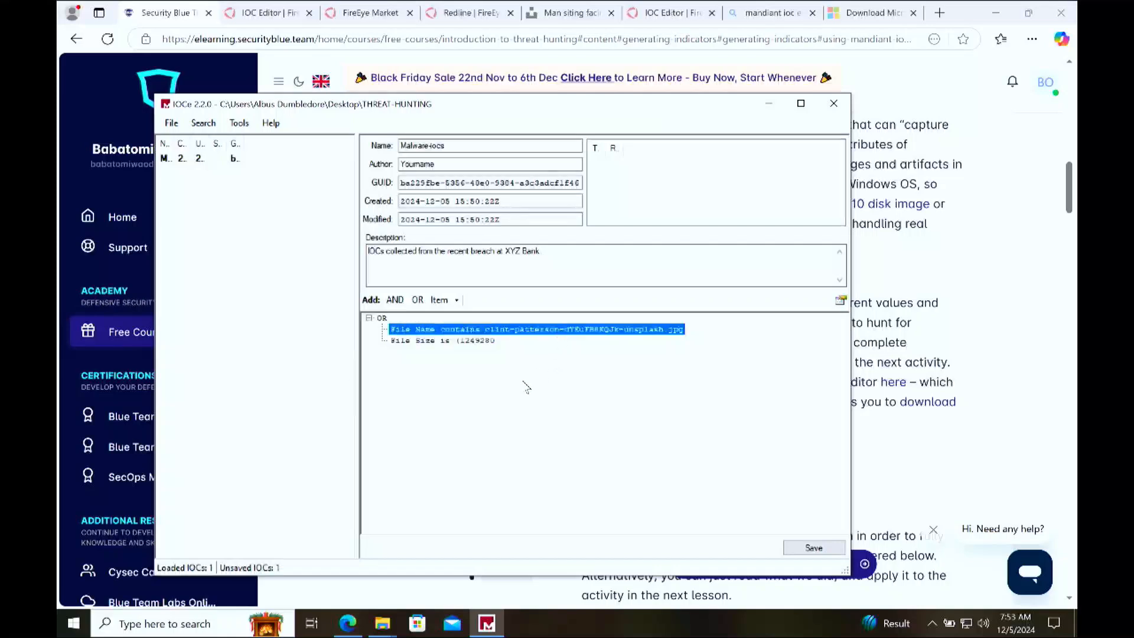
pyautogui.click(481, 342)
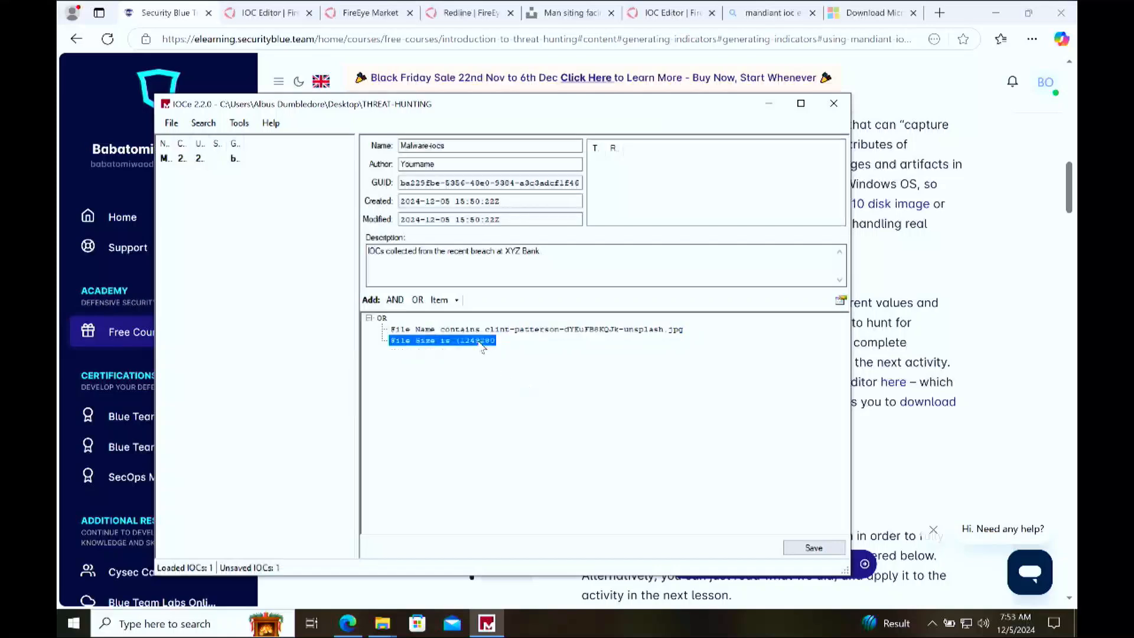
pyautogui.click(533, 331)
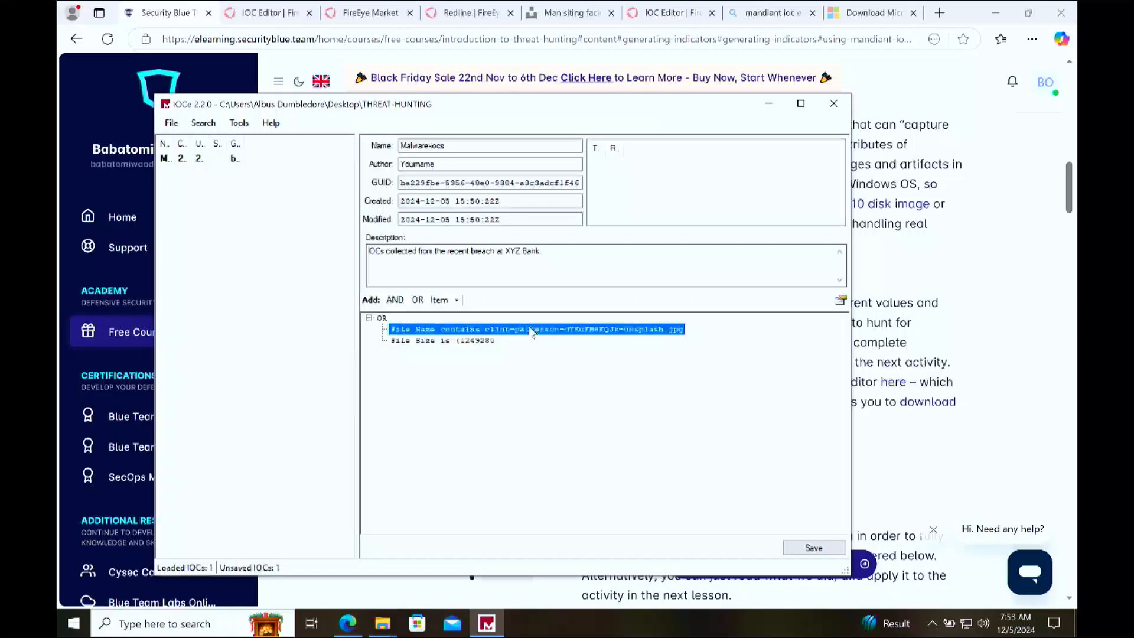
pyautogui.click(473, 346)
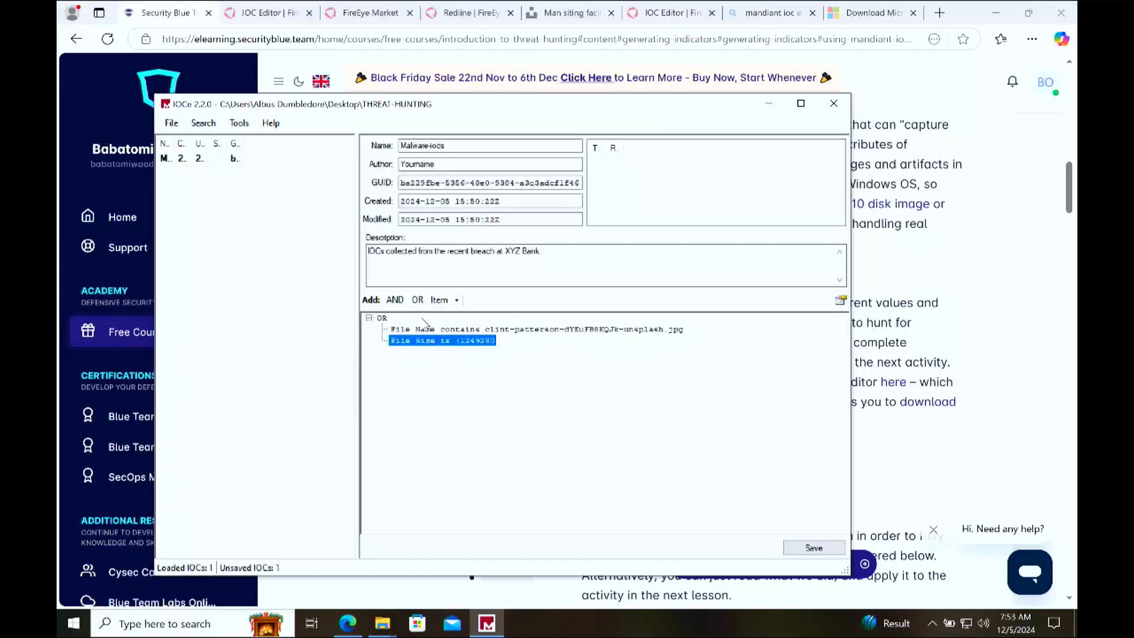
# Step: Add an AND group under OR and delete it again
pyautogui.click(399, 302)
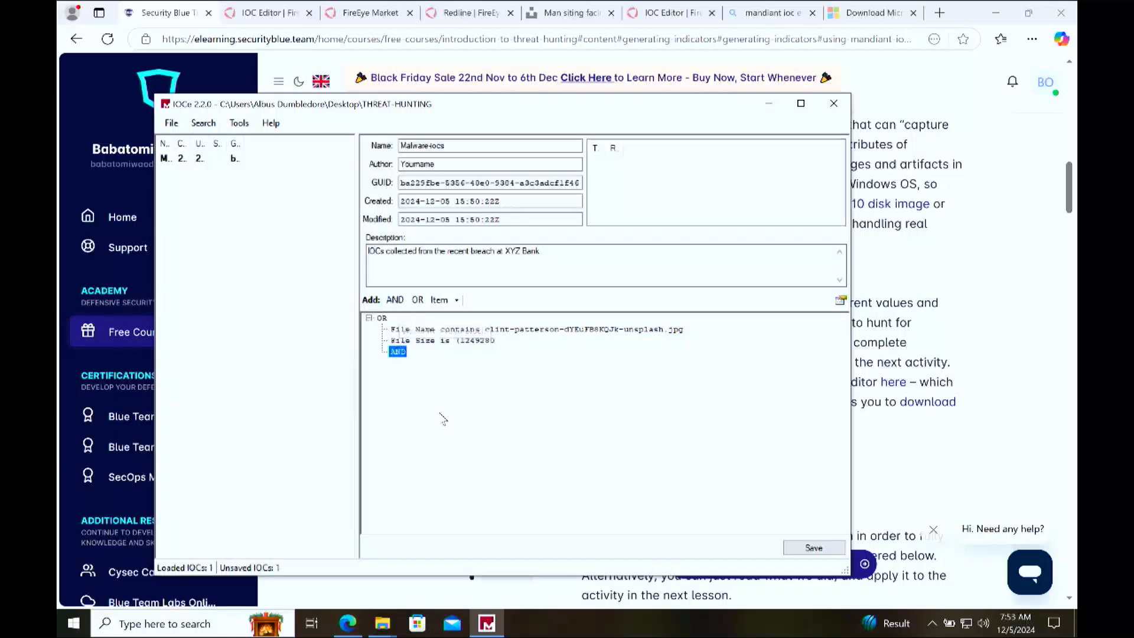
pyautogui.rightClick(404, 354)
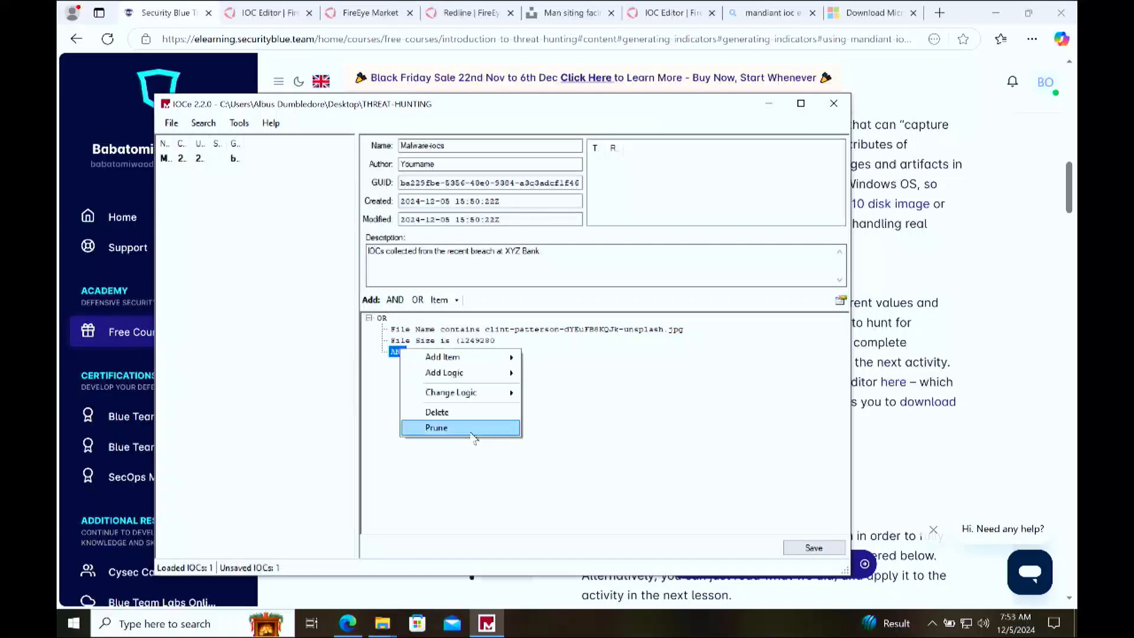
pyautogui.click(469, 412)
pyautogui.click(573, 362)
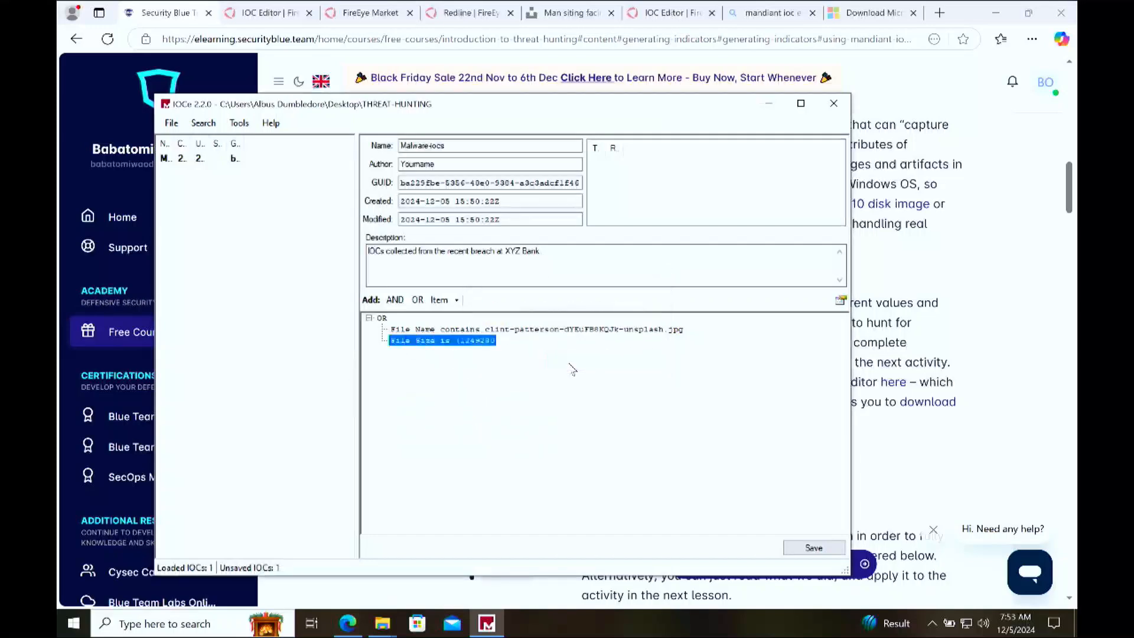
pyautogui.click(494, 332)
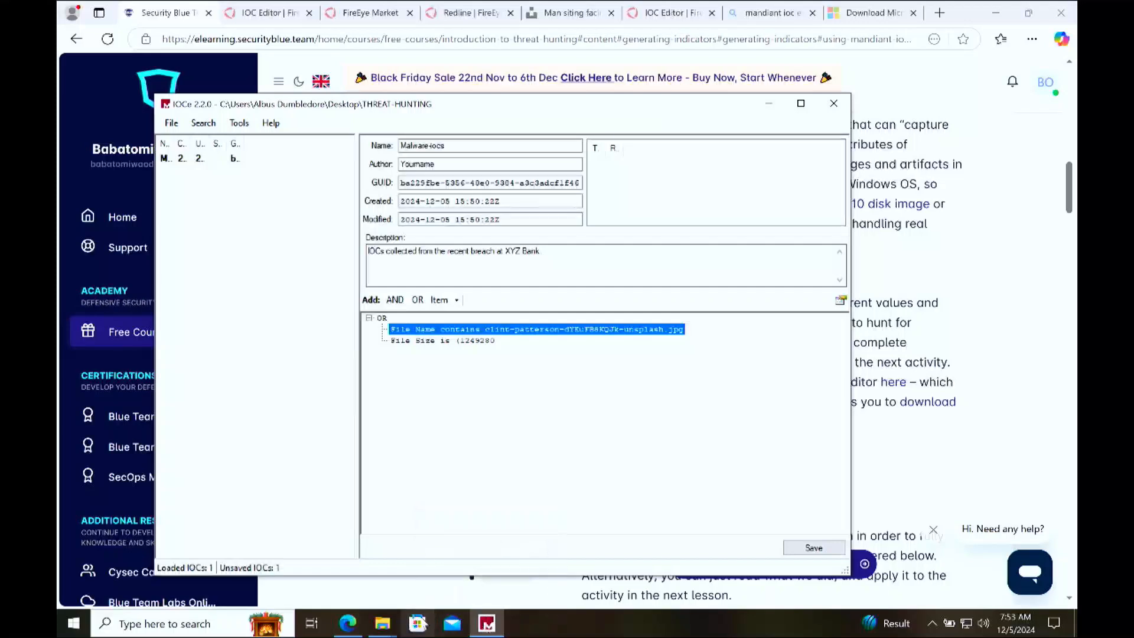
# Step: Open Command Prompt and list the contents of the user's home folder with dir
pyautogui.moveTo(382, 624)
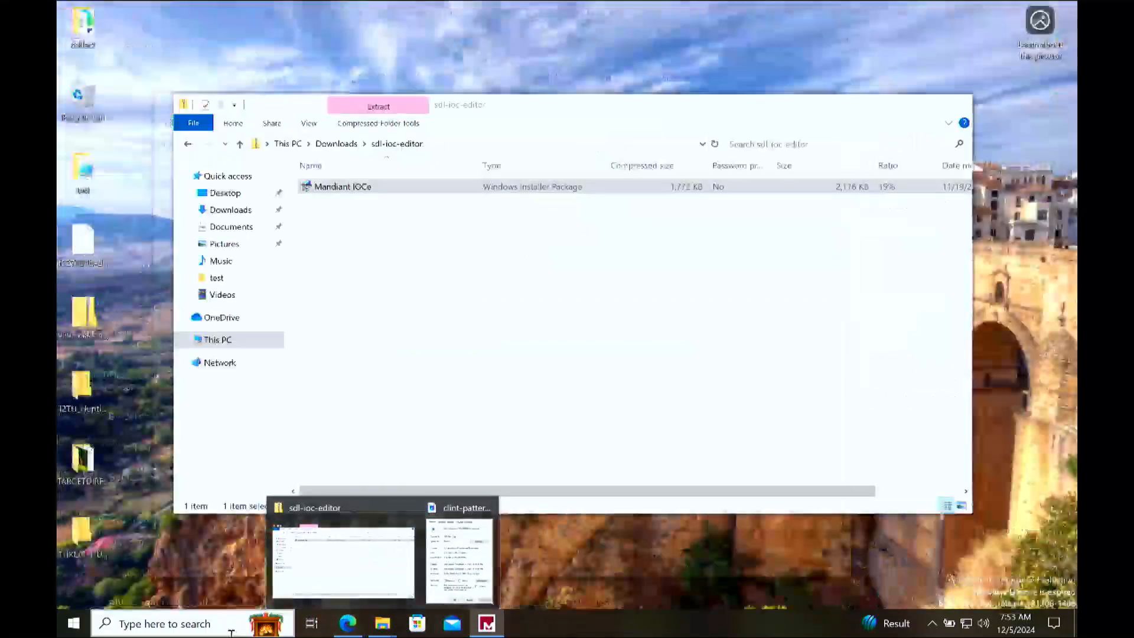
pyautogui.click(234, 624)
pyautogui.write('cmd')
pyautogui.press('Return')
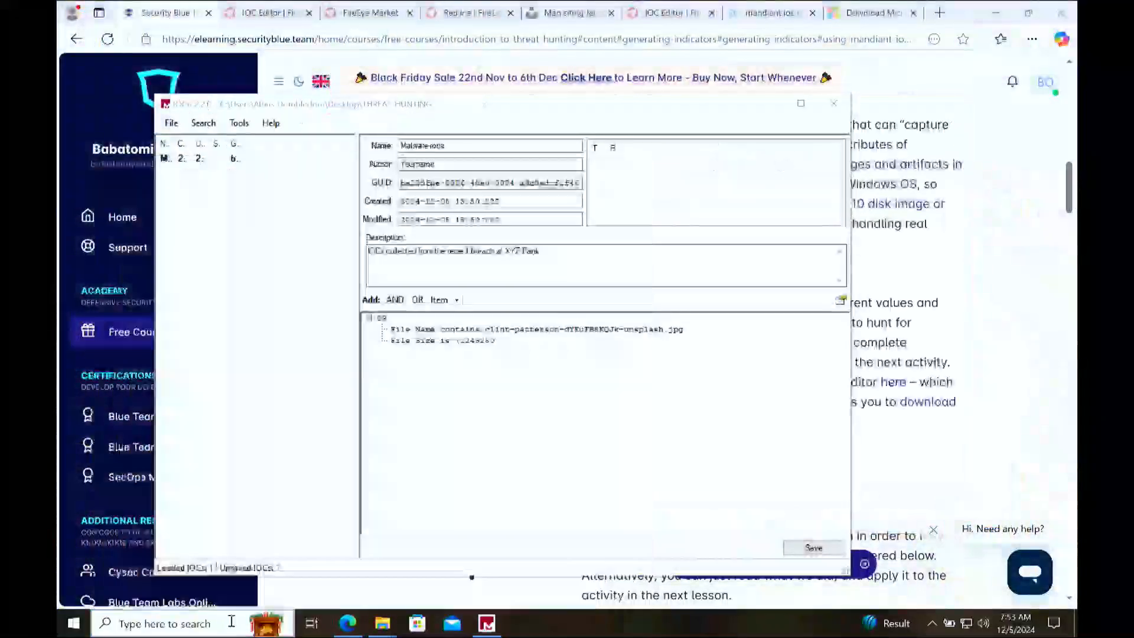
pyautogui.click(406, 216)
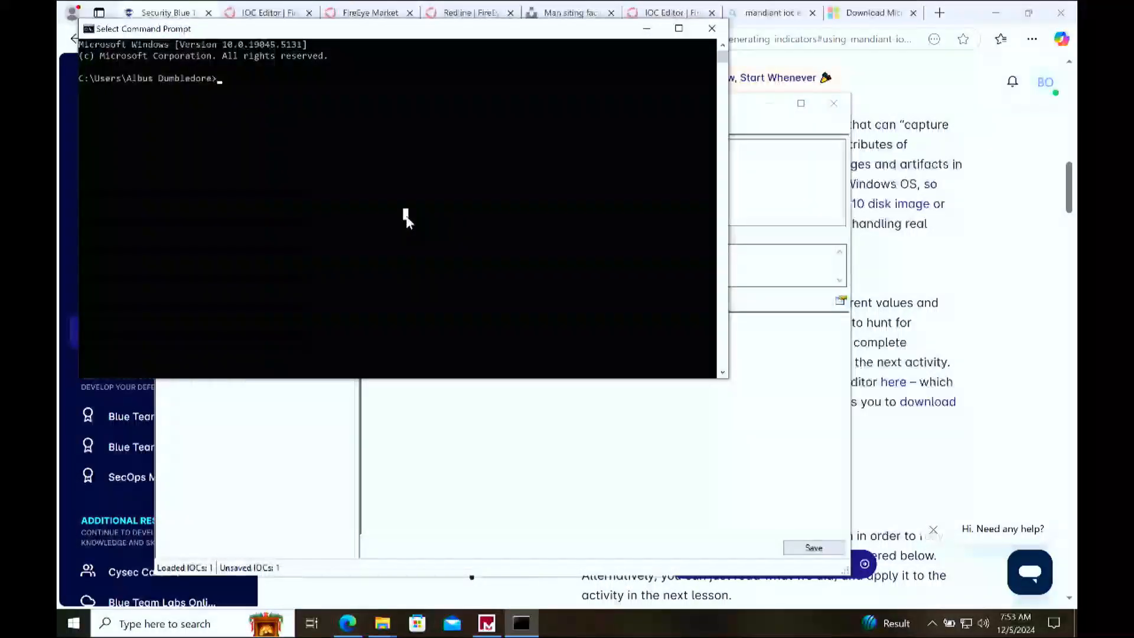
pyautogui.write('di')
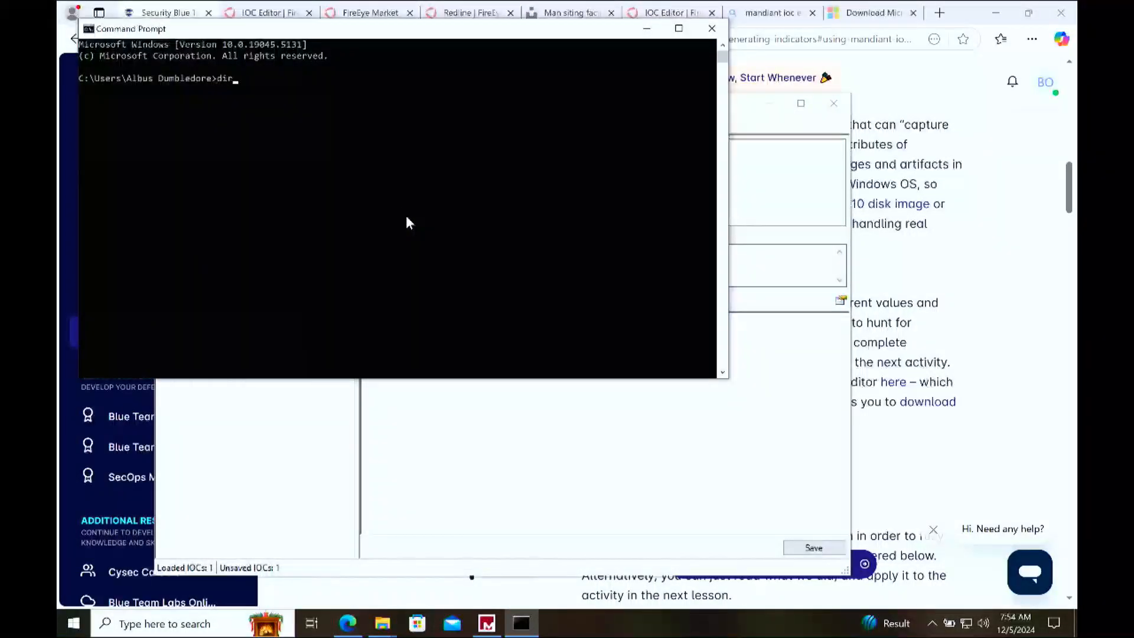
pyautogui.write('r')
pyautogui.press('Return')
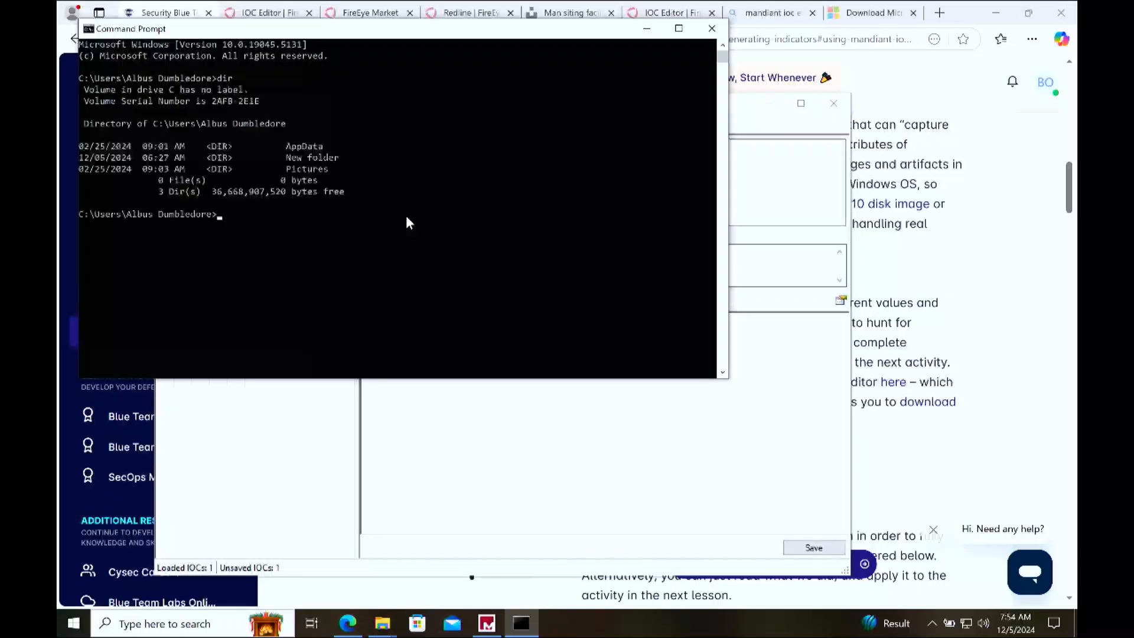
# Step: Switch back to the JPG's Properties window and copy its folder location path
pyautogui.click(719, 420)
pyautogui.moveTo(382, 623)
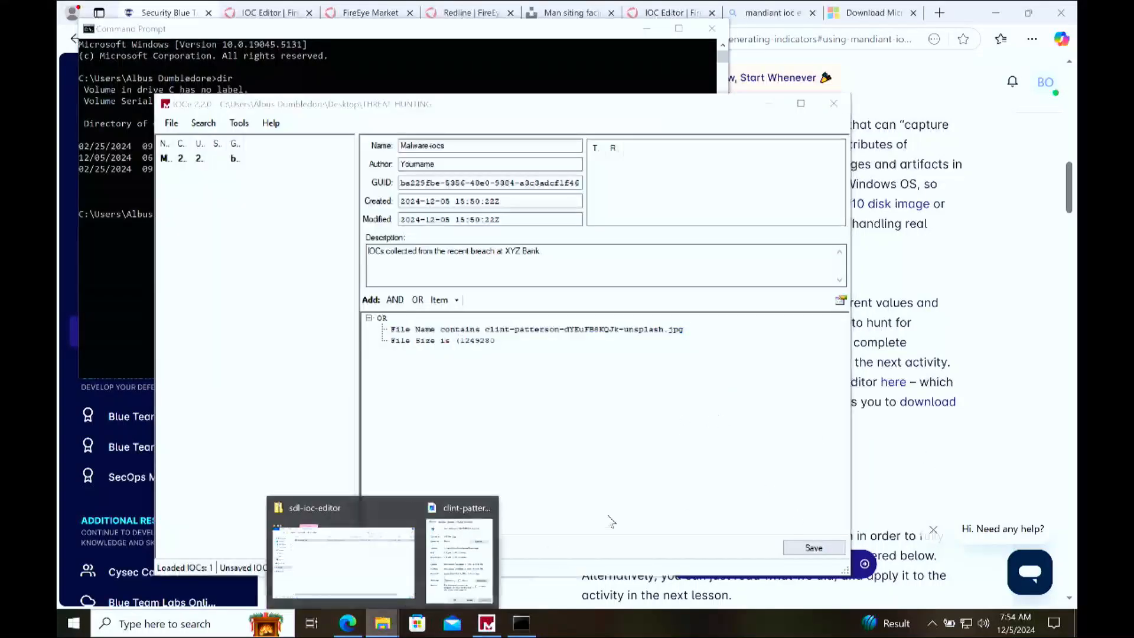
pyautogui.click(444, 552)
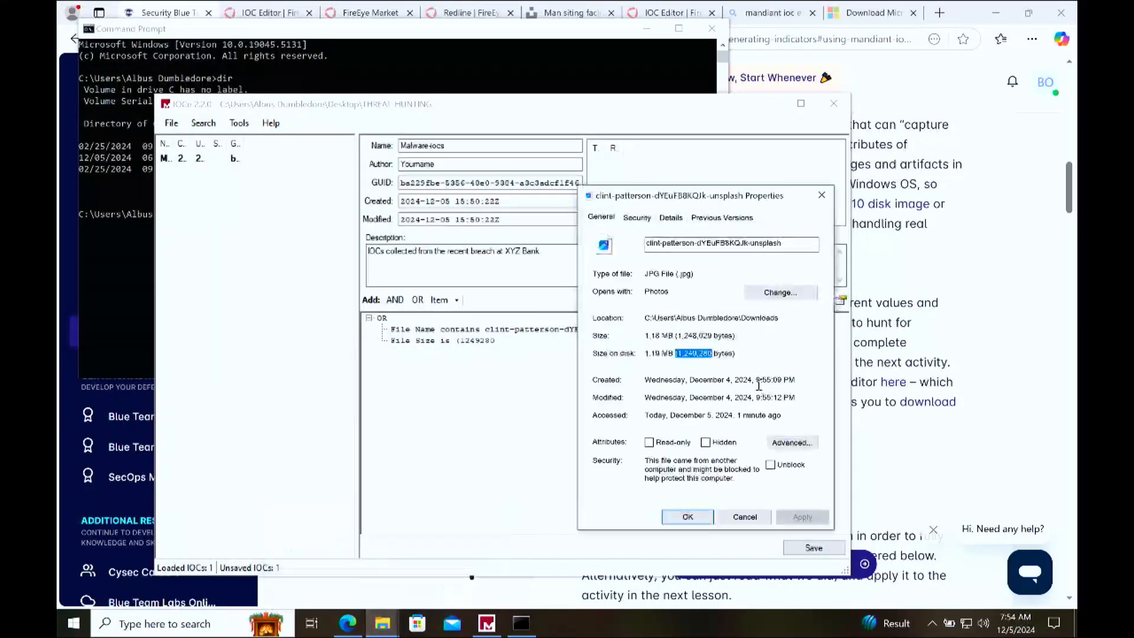
pyautogui.moveTo(786, 318); pyautogui.dragTo(607, 318)
pyautogui.hotkey('ctrl', 'c')
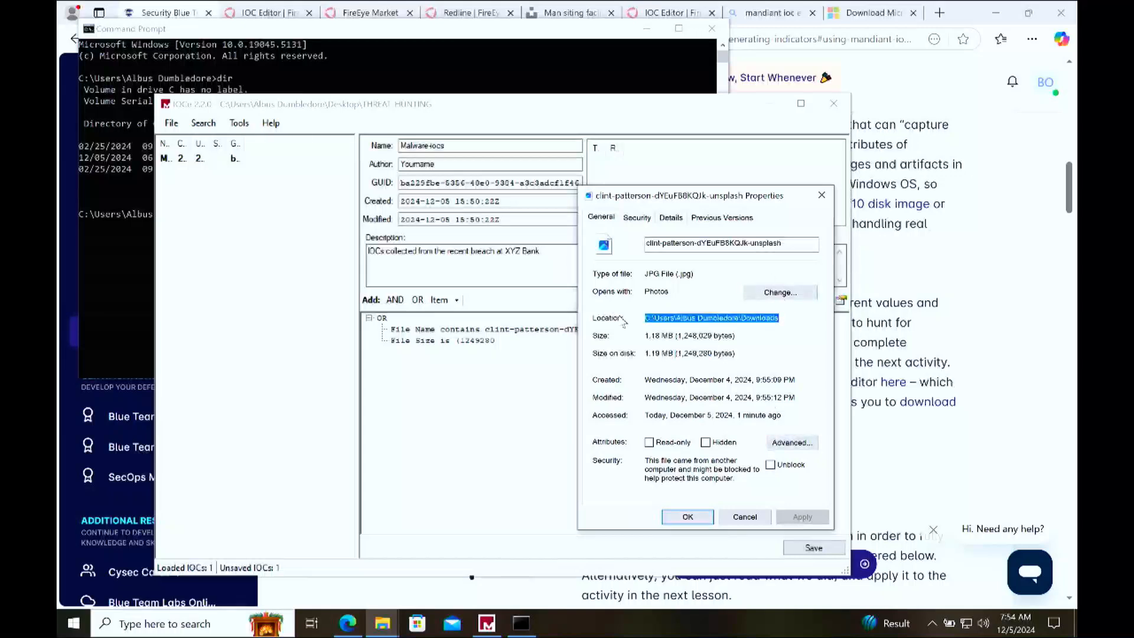
# Step: Change Command Prompt's directory to the quoted, copied Downloads path and list its files with dir
pyautogui.click(115, 242)
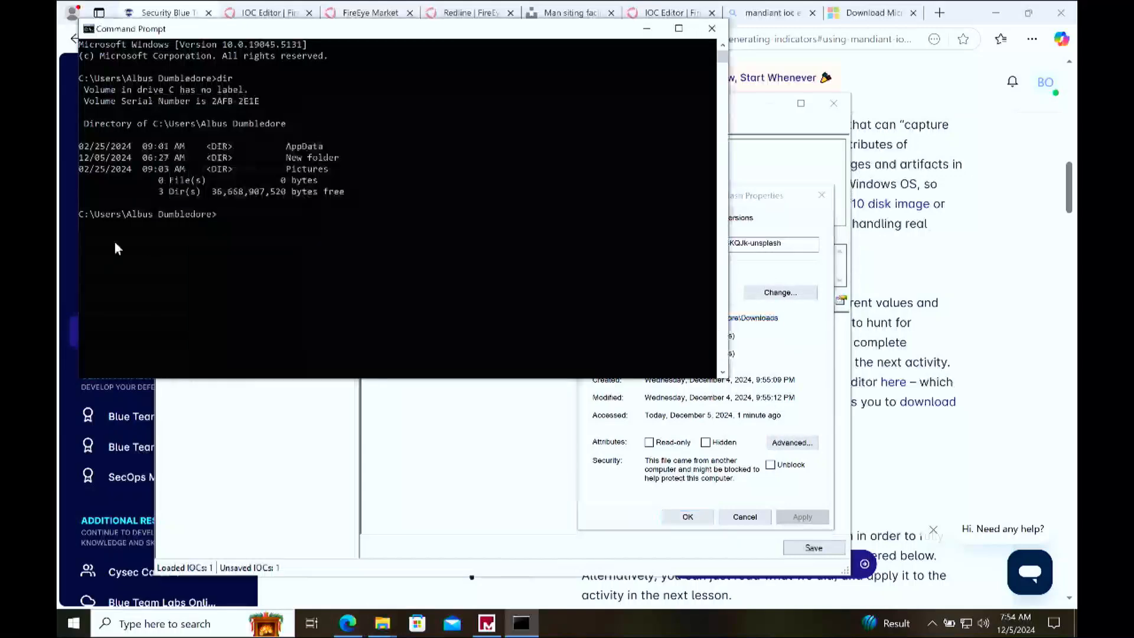
pyautogui.write('cd "')
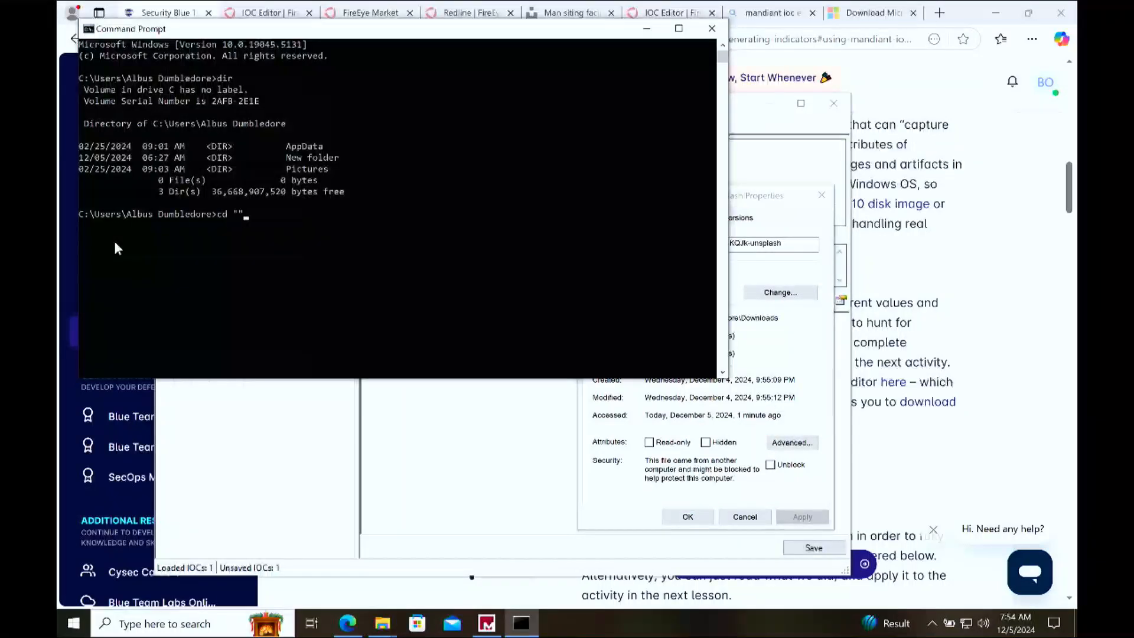
pyautogui.hotkey('ctrl', 'v')
pyautogui.write('"')
pyautogui.press('Return')
pyautogui.write('dir')
pyautogui.press('Return')
# Step: Generate the MD5 hash of the Unsplash JPG in Downloads with certutil -hashfile
pyautogui.moveTo(503, 272); pyautogui.dragTo(291, 274)
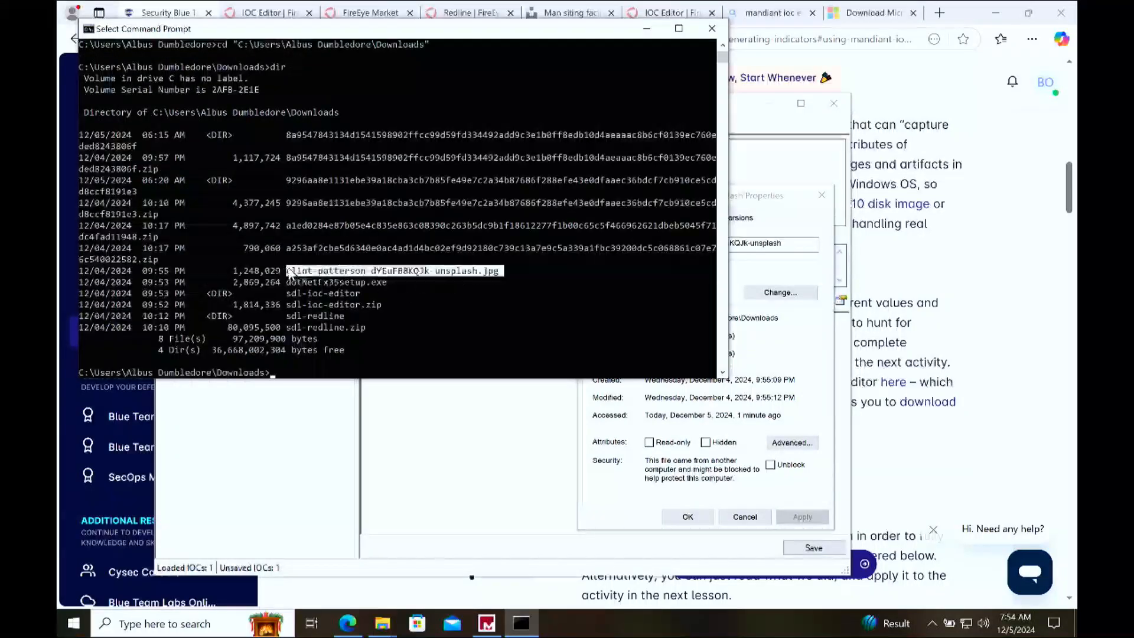
pyautogui.hotkey('ctrl', 'c')
pyautogui.write('certuti')
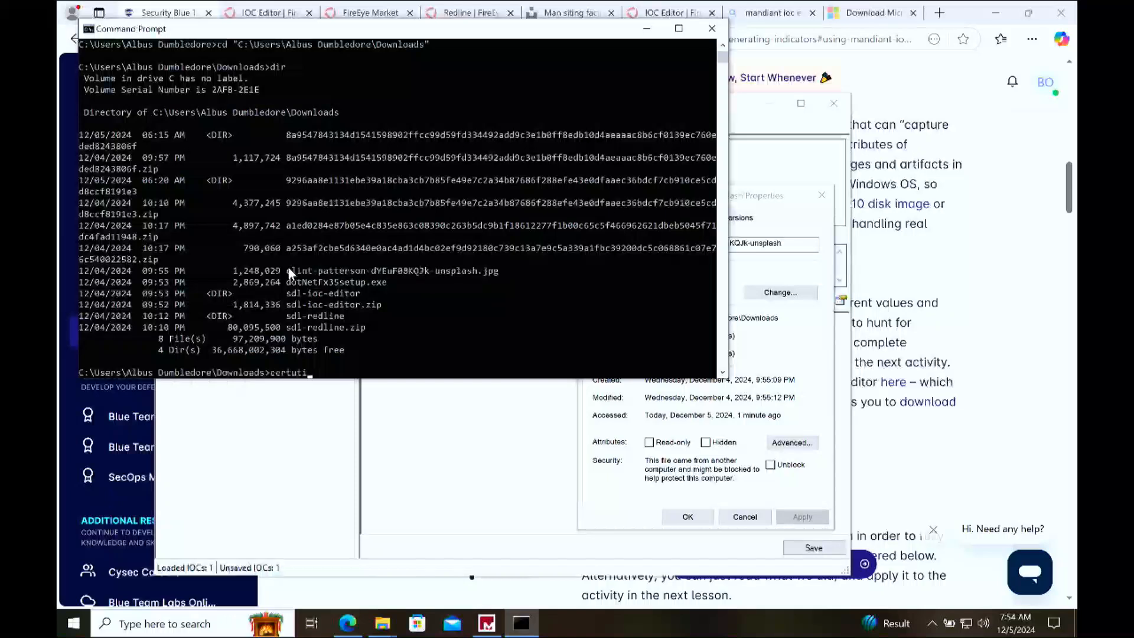
pyautogui.write('l -hashfile c')
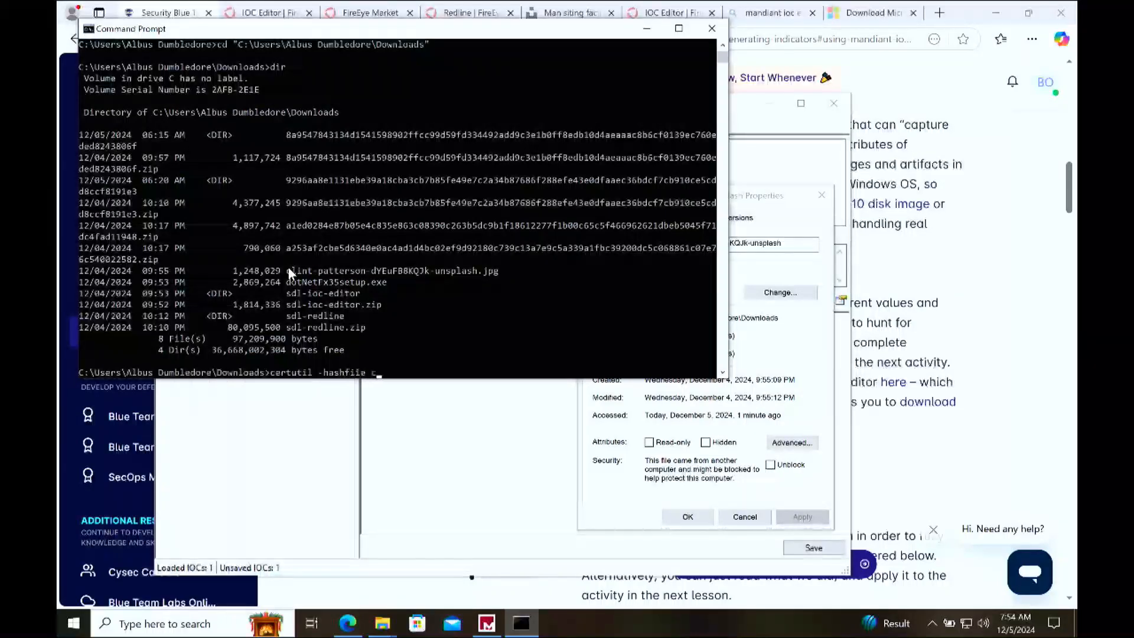
pyautogui.press('Tab')
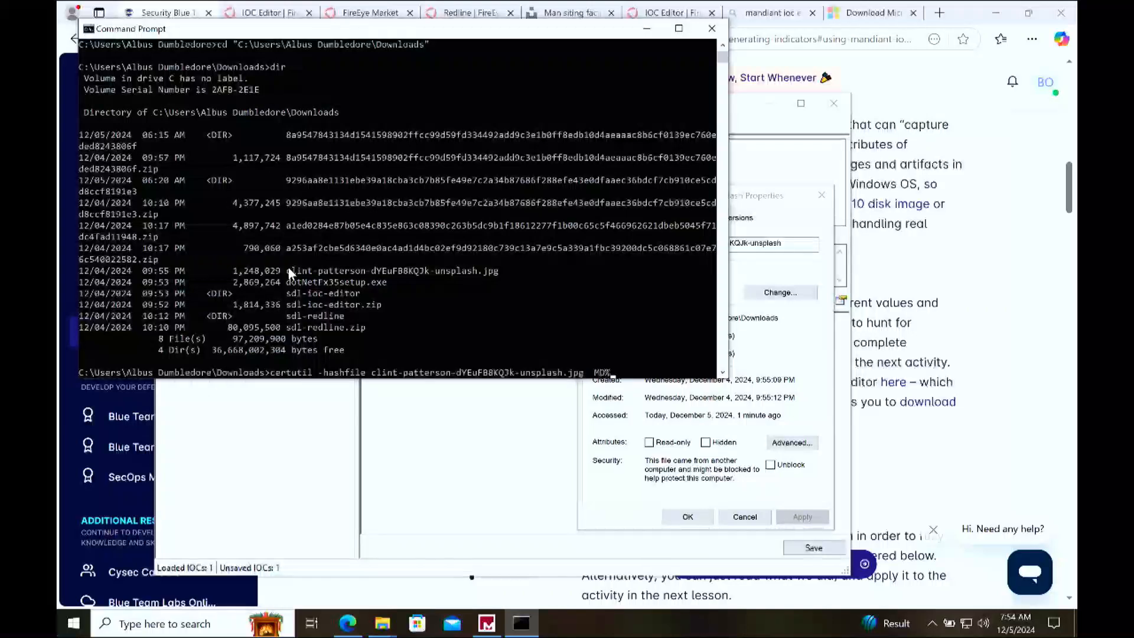
pyautogui.press('Return')
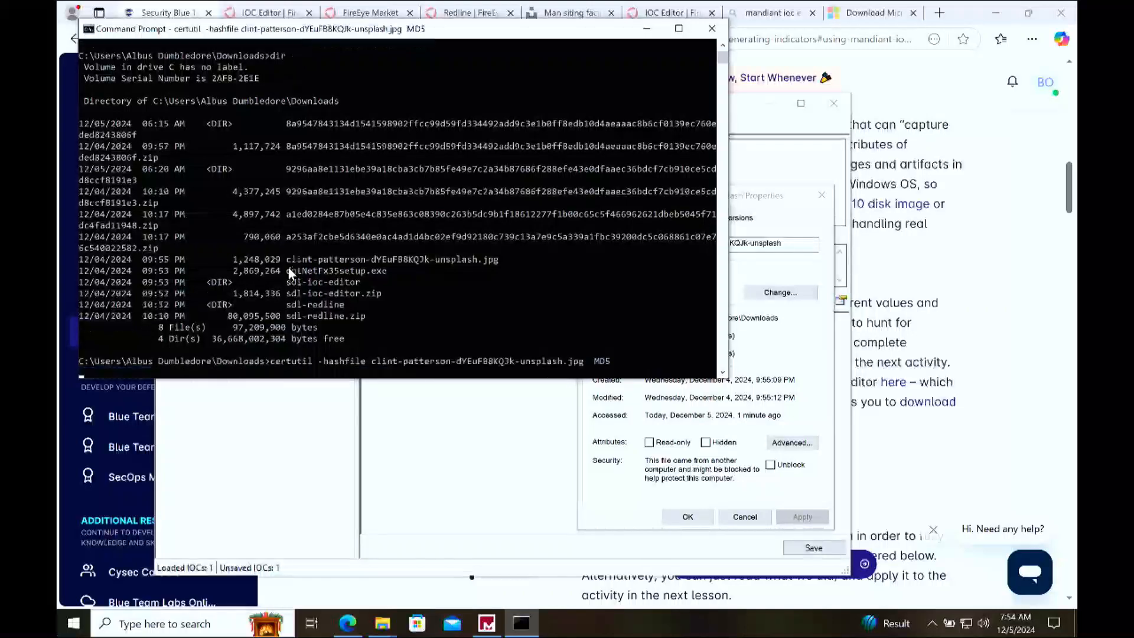
# Step: Copy the JPG's MD5 hash from the certutil output and switch to Mandiant IOC Editor
pyautogui.moveTo(248, 343); pyautogui.dragTo(75, 340)
pyautogui.hotkey('ctrl', 'c')
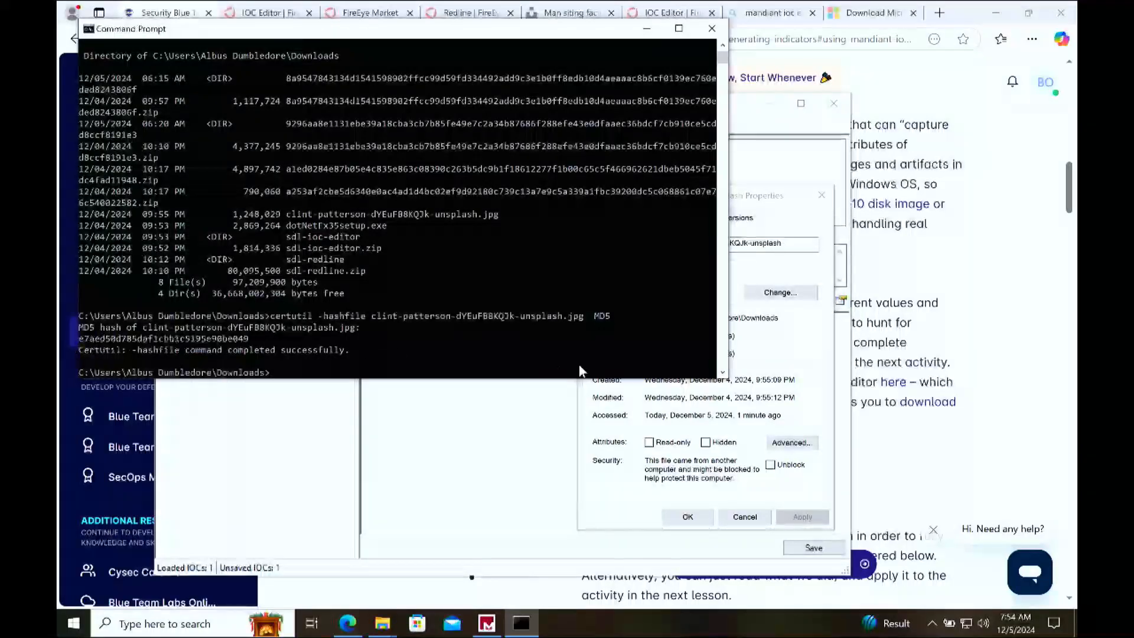
pyautogui.click(544, 460)
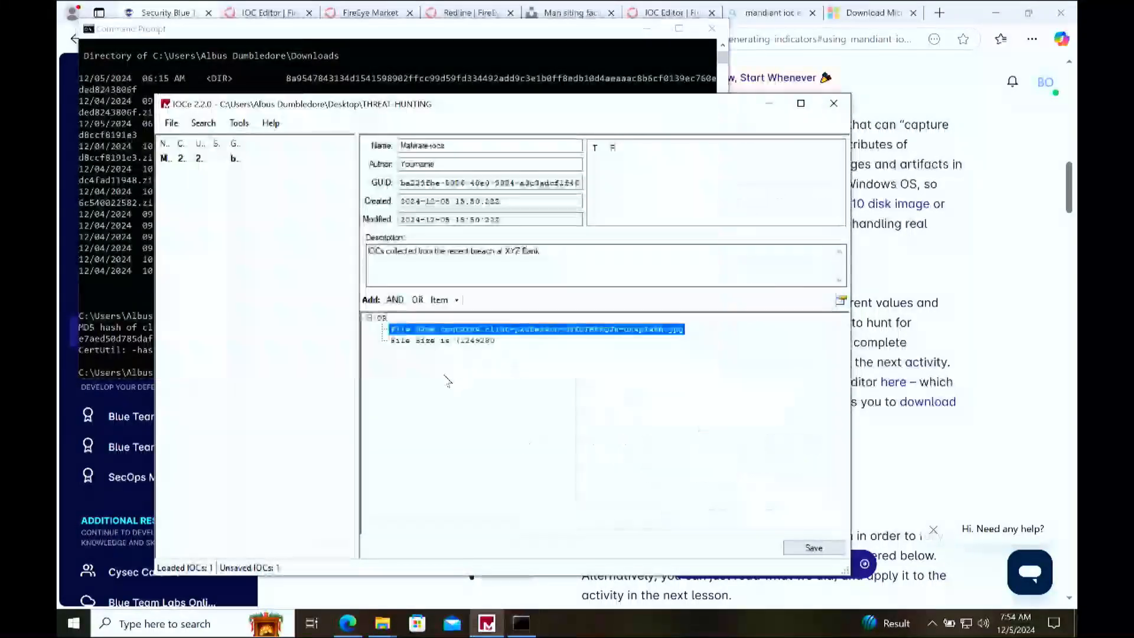
# Step: Add a File MD5 item from the FileItem category under OR, with the copied hash as its value
pyautogui.rightClick(447, 381)
pyautogui.moveTo(549, 385)
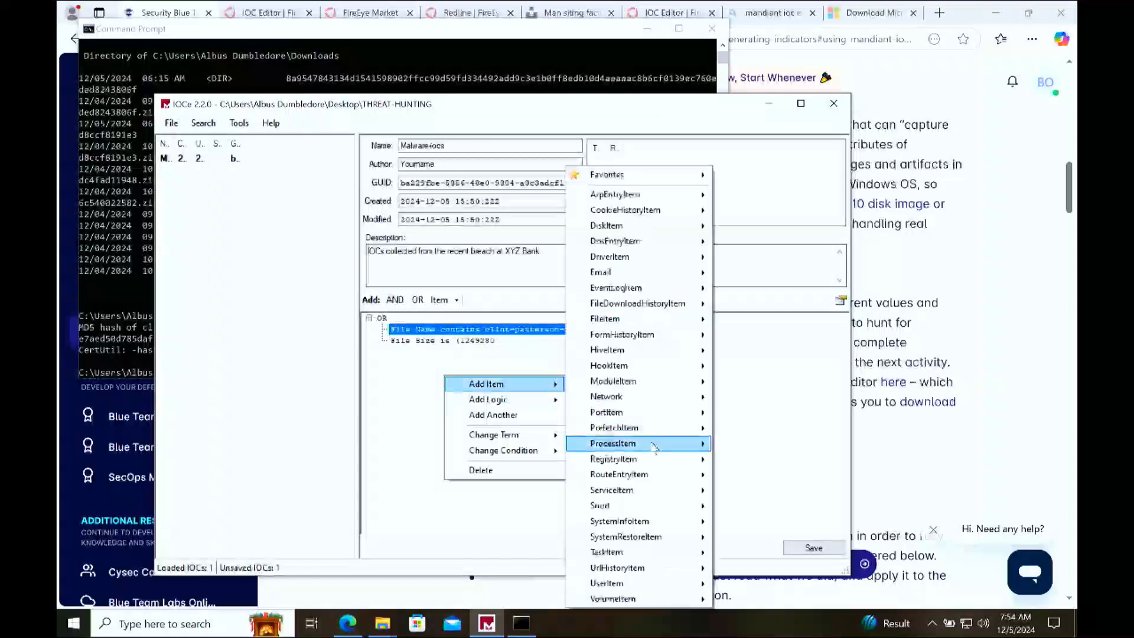
pyautogui.moveTo(661, 321)
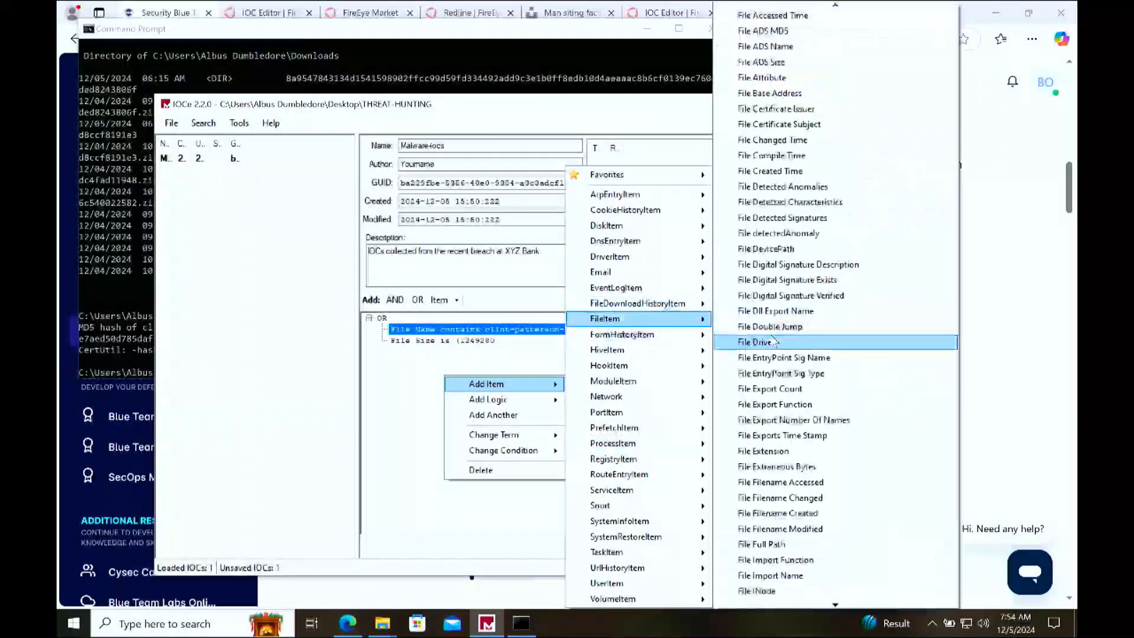
pyautogui.press('Up')
pyautogui.press('Down')
pyautogui.press('Down')
pyautogui.press('Down')
pyautogui.press('Down')
pyautogui.press('Down')
pyautogui.press('Down')
pyautogui.press('Down')
pyautogui.press('Down')
pyautogui.press('Down')
pyautogui.press('Down')
pyautogui.press('Down')
pyautogui.press('Down')
pyautogui.press('Down')
pyautogui.press('Down')
pyautogui.press('Down')
pyautogui.press('Down')
pyautogui.press('Down')
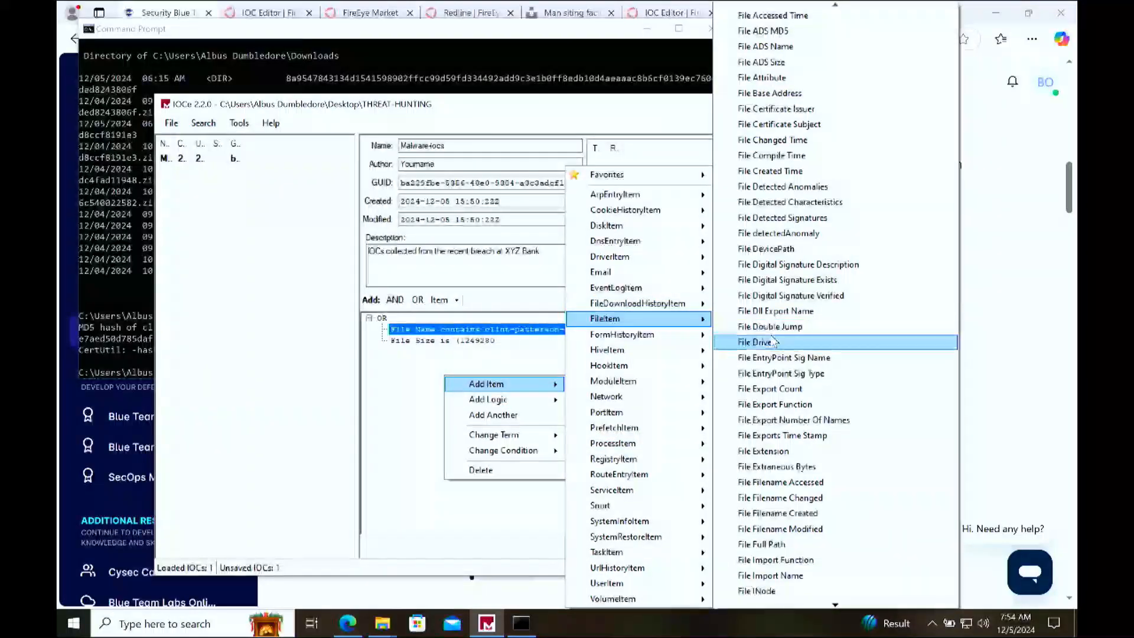
pyautogui.press('Down')
pyautogui.press('Down')
pyautogui.press('Down')
pyautogui.press('Down')
pyautogui.press('Down')
pyautogui.press('Down')
pyautogui.press('Down')
pyautogui.press('Down')
pyautogui.press('Down')
pyautogui.press('Down')
pyautogui.press('Down')
pyautogui.press('Down')
pyautogui.press('Down')
pyautogui.press('Down')
pyautogui.press('Down')
pyautogui.press('Down')
pyautogui.press('Down')
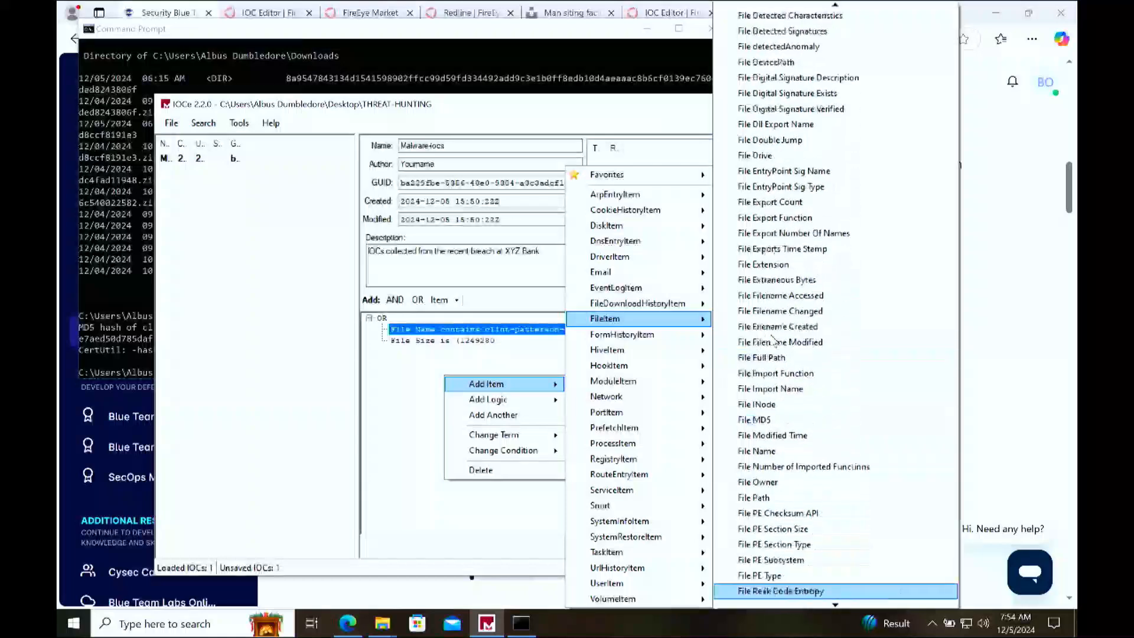
pyautogui.press('Down')
pyautogui.press('Down')
pyautogui.press('Down')
pyautogui.press('Down')
pyautogui.press('Down')
pyautogui.press('Down')
pyautogui.press('Down')
pyautogui.press('Down')
pyautogui.press('Down')
pyautogui.press('Down')
pyautogui.press('Down')
pyautogui.press('Down')
pyautogui.press('Down')
pyautogui.press('Down')
pyautogui.press('Down')
pyautogui.press('Down')
pyautogui.press('Down')
pyautogui.press('Down')
pyautogui.press('Down')
pyautogui.press('Down')
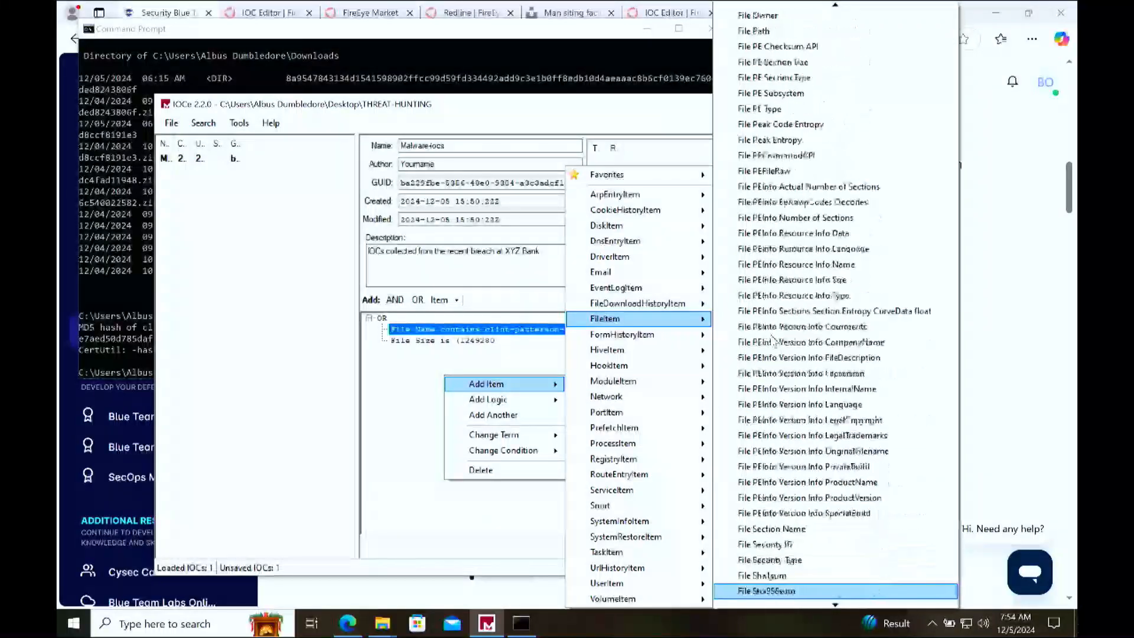
pyautogui.press('Up')
pyautogui.press('Up')
pyautogui.press('Up')
pyautogui.press('Up')
pyautogui.press('Up')
pyautogui.press('Up')
pyautogui.press('Up')
pyautogui.press('Up')
pyautogui.press('Up')
pyautogui.press('Up')
pyautogui.press('Up')
pyautogui.press('Up')
pyautogui.press('Up')
pyautogui.press('Up')
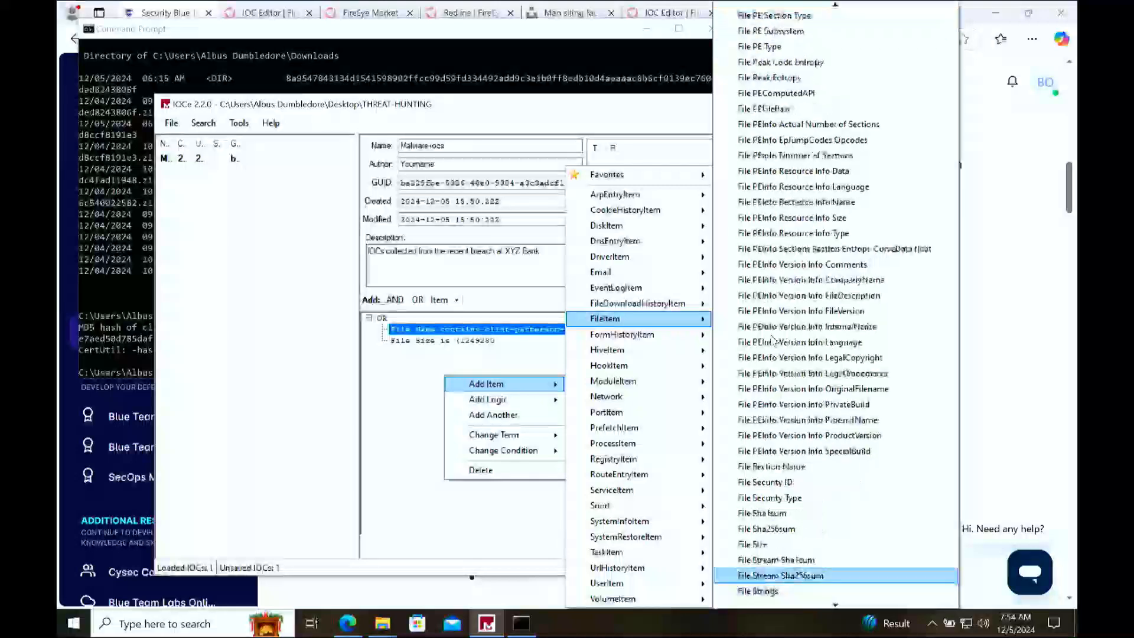
pyautogui.press('Down')
pyautogui.press('Down')
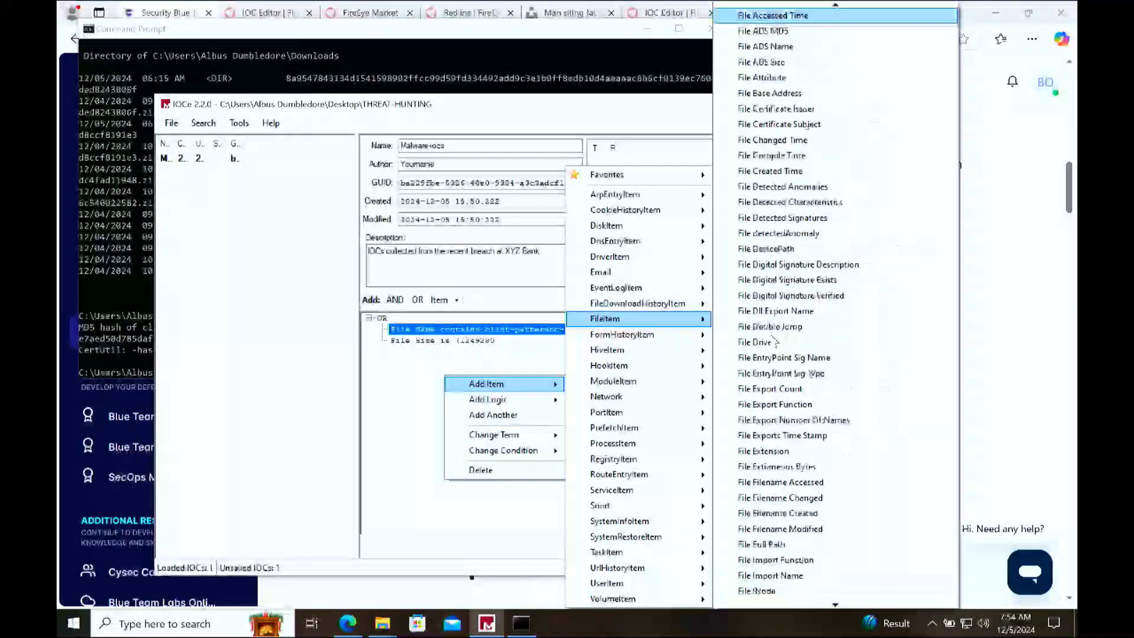
pyautogui.press('Down')
pyautogui.press('Down')
pyautogui.press('Down')
pyautogui.press('Down')
pyautogui.press('Down')
pyautogui.press('Down')
pyautogui.press('Down')
pyautogui.press('Down')
pyautogui.press('Down')
pyautogui.press('Down')
pyautogui.press('Down')
pyautogui.press('Down')
pyautogui.press('Down')
pyautogui.press('Down')
pyautogui.press('Down')
pyautogui.press('Down')
pyautogui.press('Down')
pyautogui.press('Down')
pyautogui.press('Down')
pyautogui.press('Down')
pyautogui.press('Down')
pyautogui.press('Down')
pyautogui.press('Down')
pyautogui.press('Down')
pyautogui.press('Down')
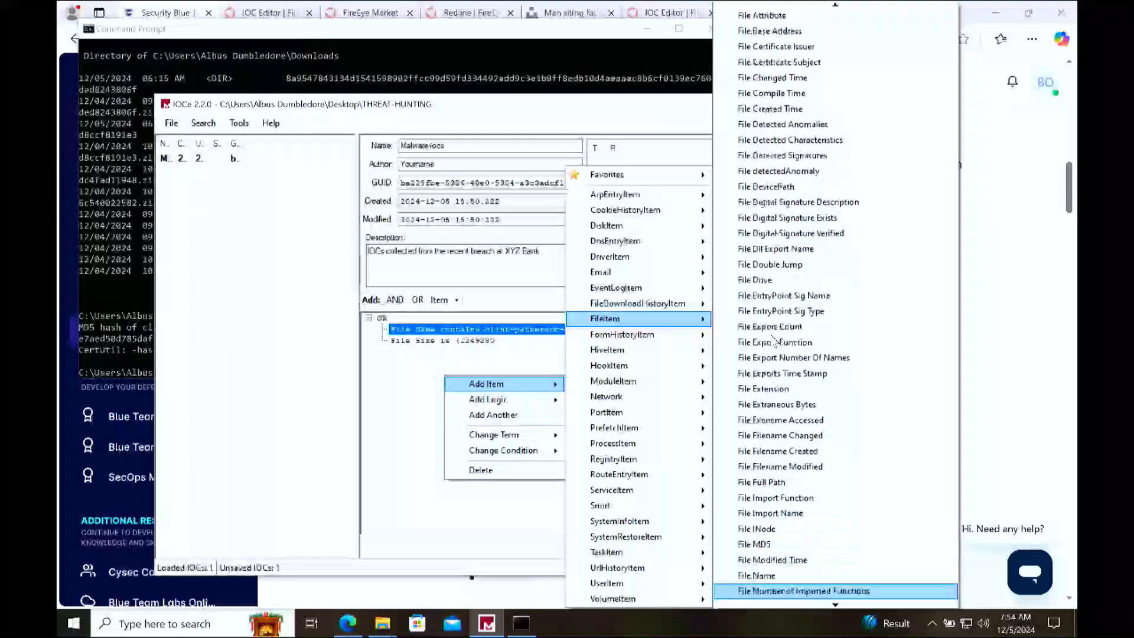
pyautogui.press('Up')
pyautogui.press('Up')
pyautogui.press('Up')
pyautogui.press('Up')
pyautogui.press('Up')
pyautogui.press('Up')
pyautogui.press('Down')
pyautogui.press('Down')
pyautogui.press('Down')
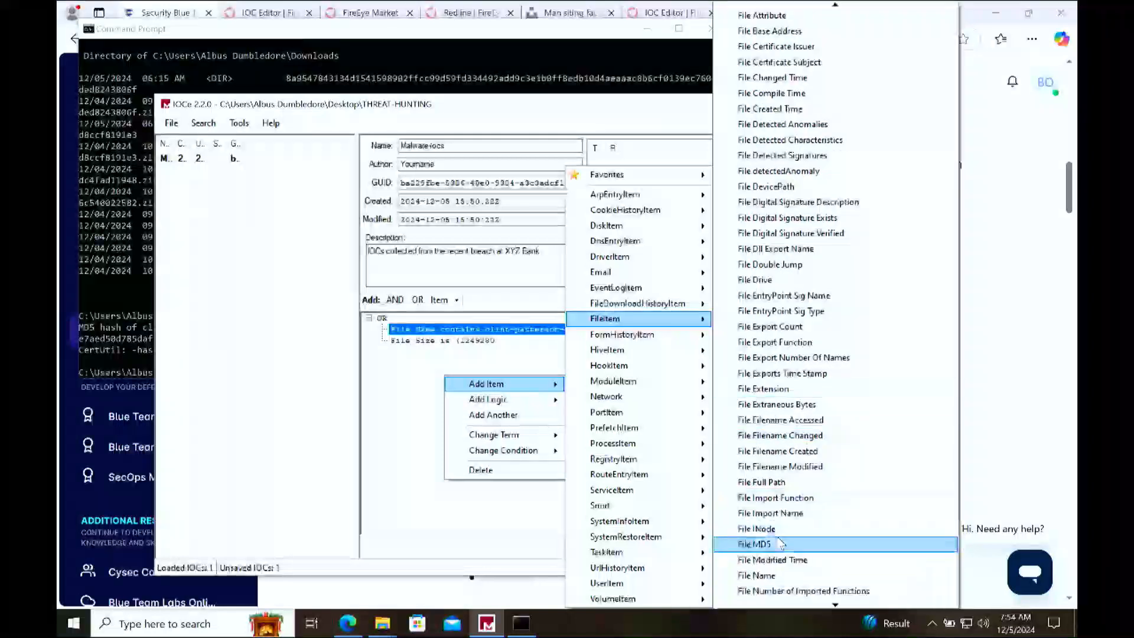
pyautogui.click(778, 545)
pyautogui.hotkey('ctrl', 'v')
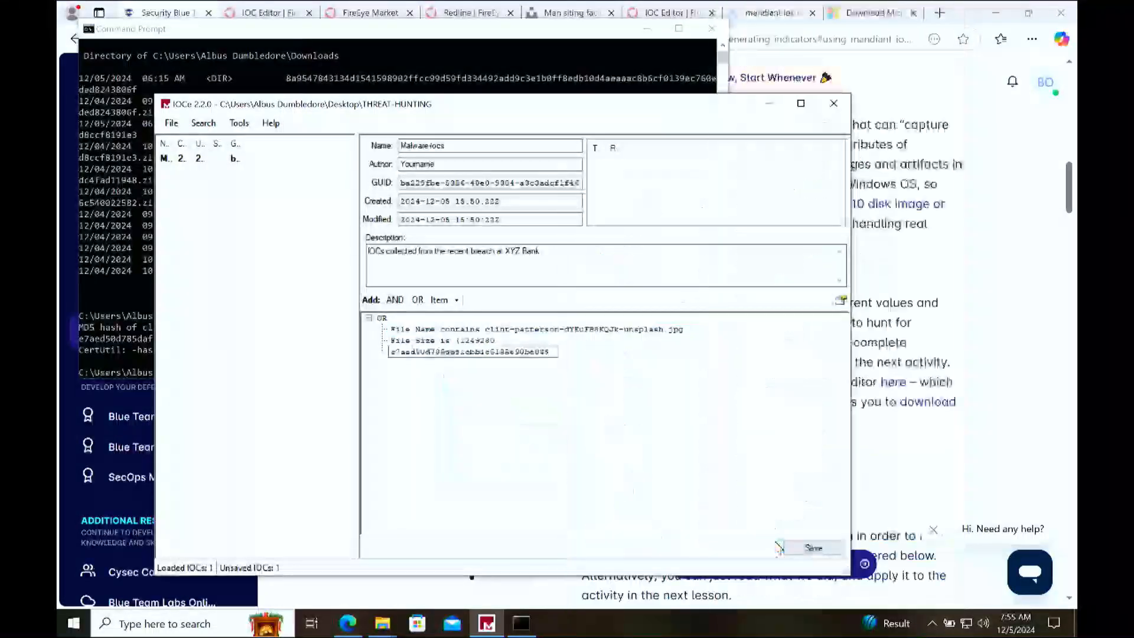
pyautogui.press('Return')
# Step: Remove the stray opening parenthesis from the File Size item so its value is 1249280
pyautogui.click(472, 341)
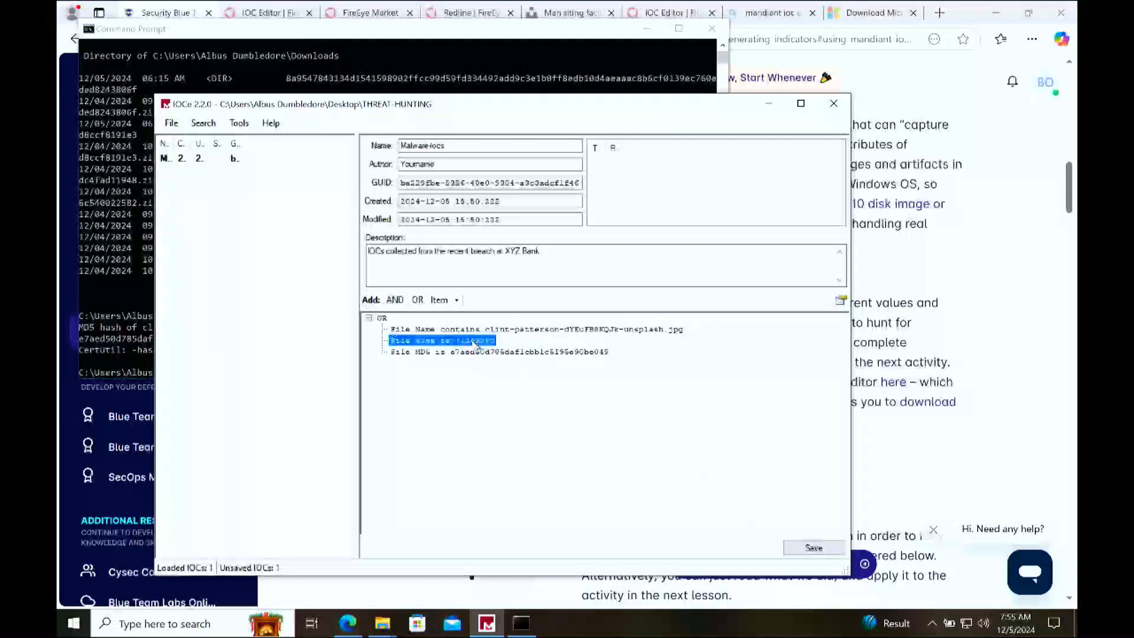
pyautogui.rightClick(472, 340)
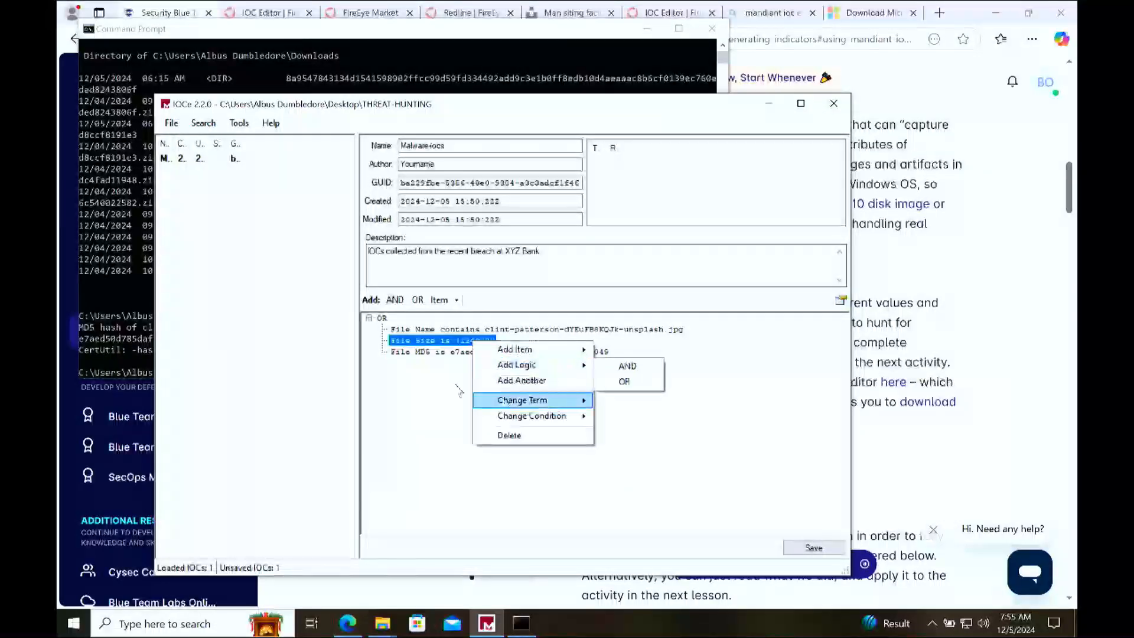
pyautogui.click(404, 396)
pyautogui.click(484, 341)
pyautogui.click(426, 341)
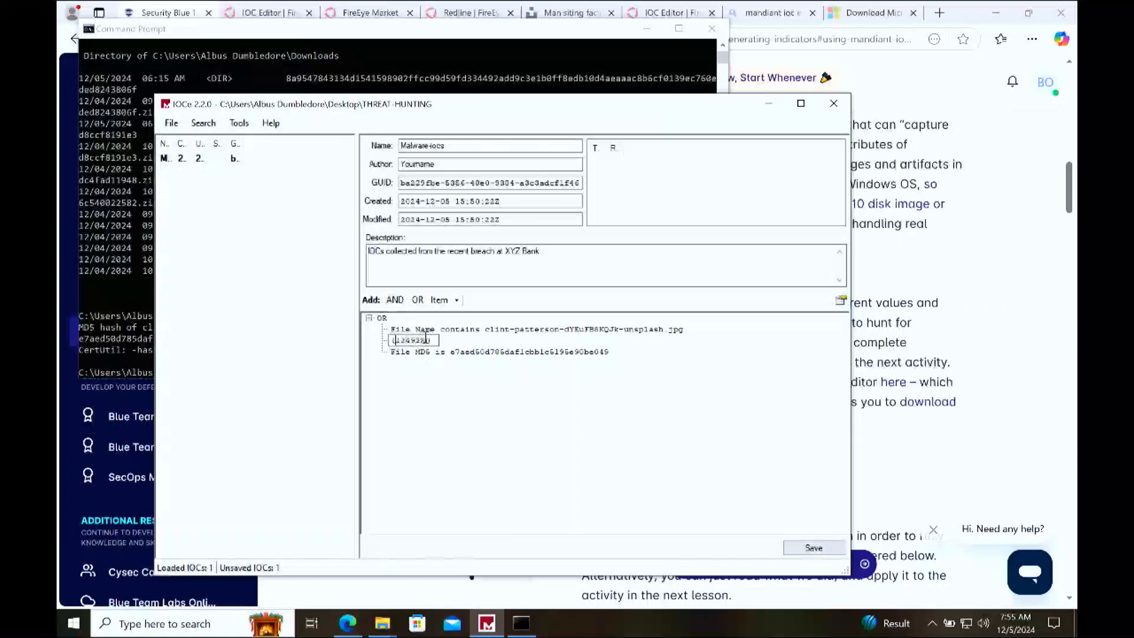
pyautogui.press('Return')
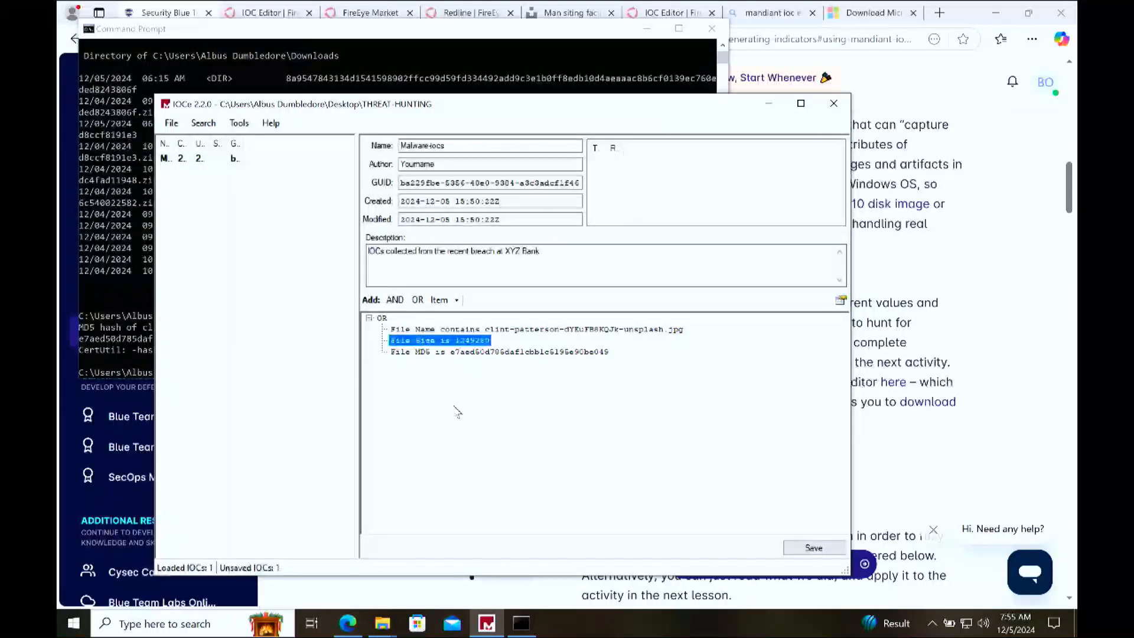
pyautogui.rightClick(454, 407)
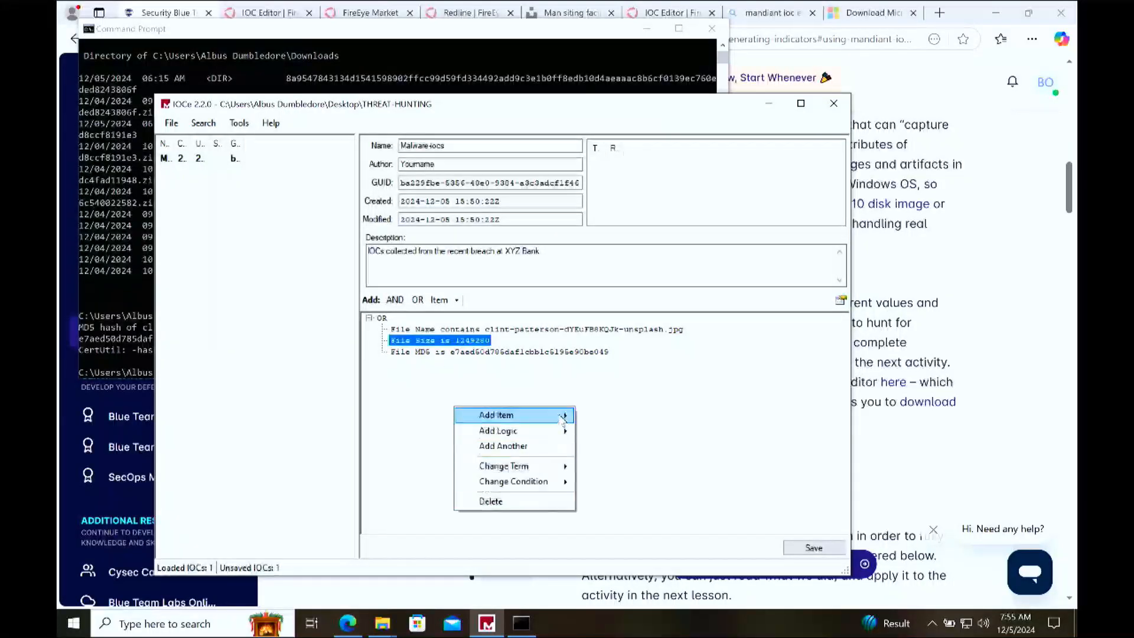
pyautogui.moveTo(561, 421)
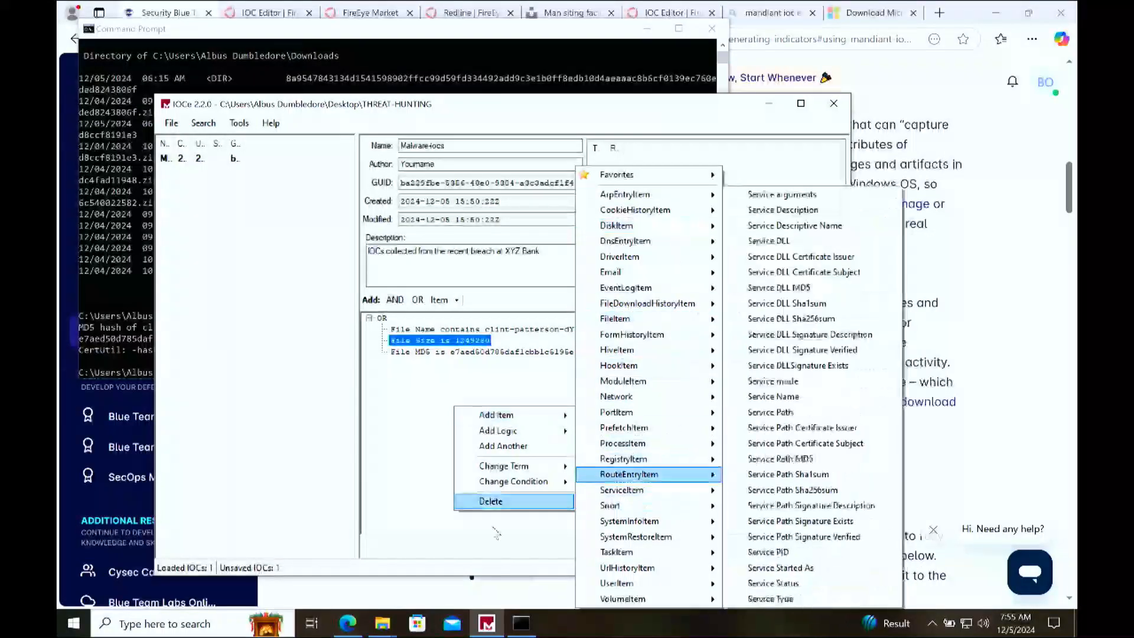
pyautogui.click(506, 368)
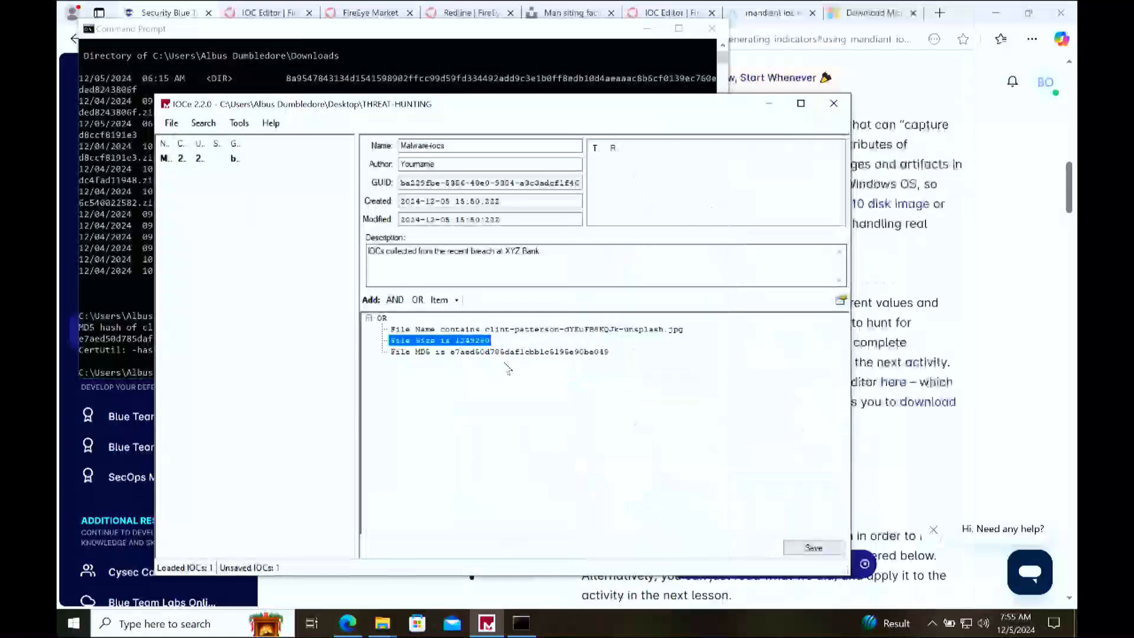
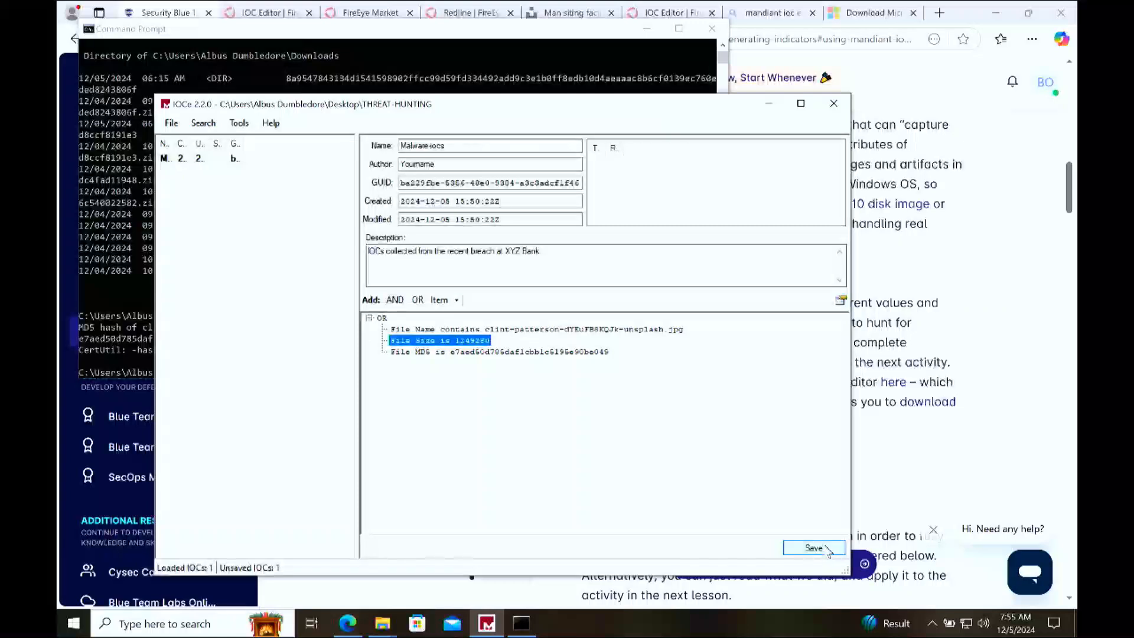
# Step: Save the Malware-iocs indicator, close Mandiant IOC Editor and switch to the course lesson in the browser
pyautogui.click(828, 549)
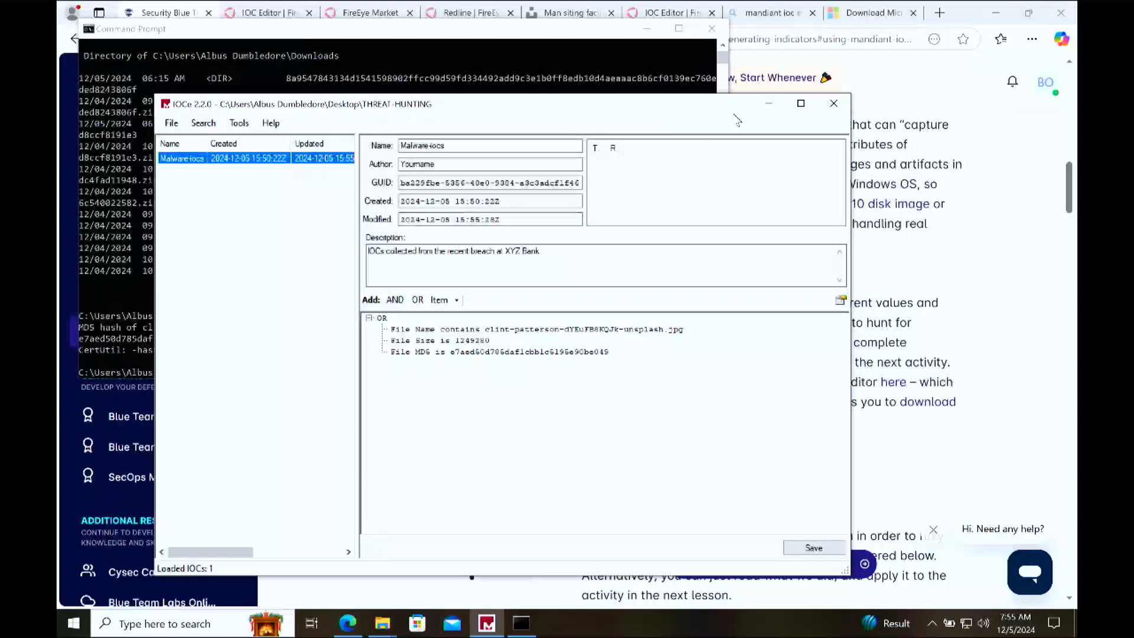
pyautogui.click(830, 105)
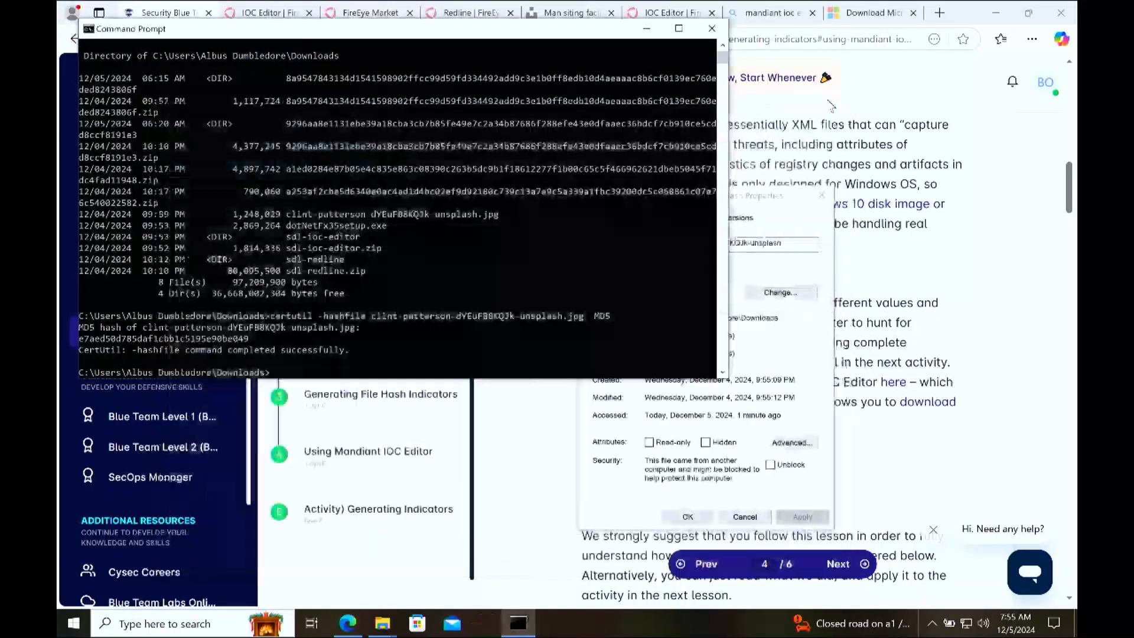
pyautogui.click(903, 339)
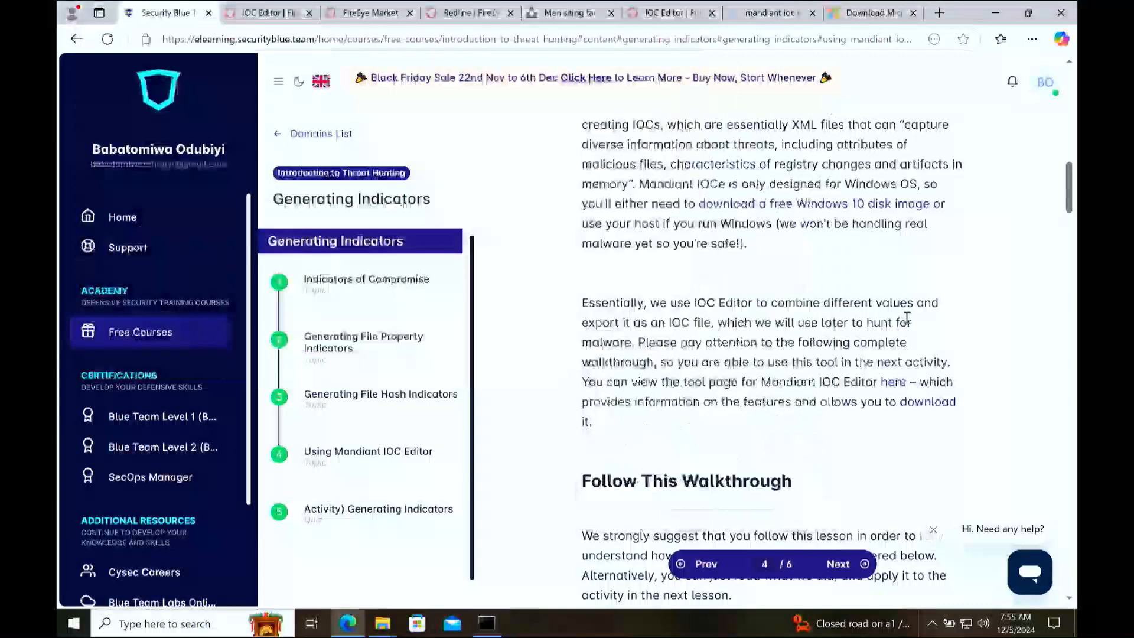
# Step: Review the Using Mandiant IOC Editor walkthrough from installation through populating an IOC file
pyautogui.scroll(-10, 907, 317)
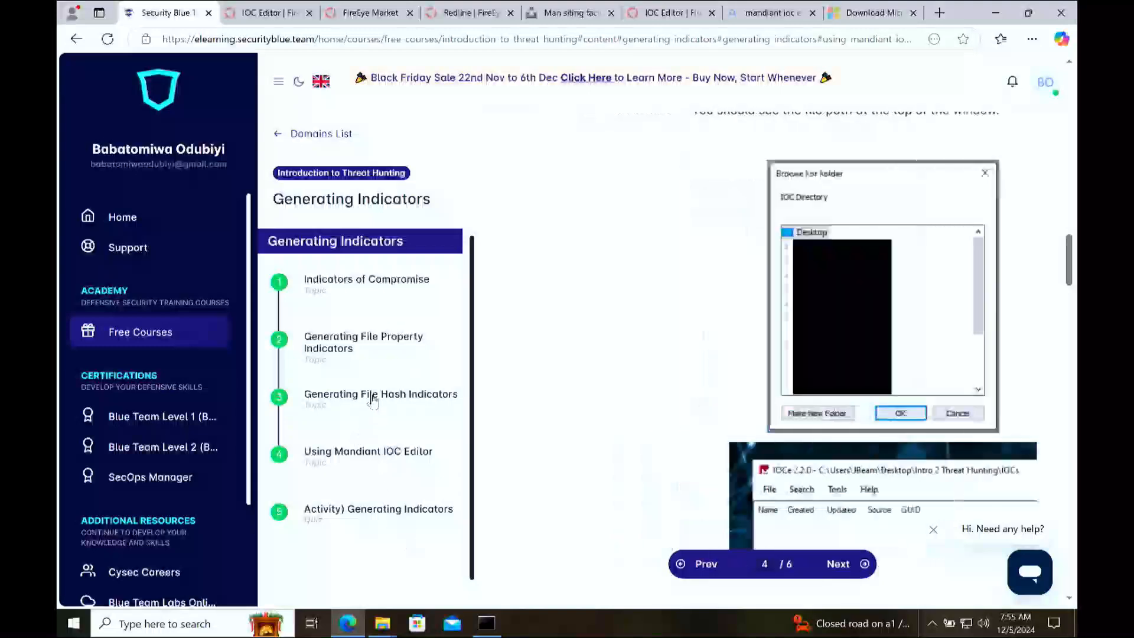
pyautogui.click(373, 400)
pyautogui.click(373, 453)
pyautogui.scroll(-10, 620, 469)
pyautogui.scroll(-8, 625, 479)
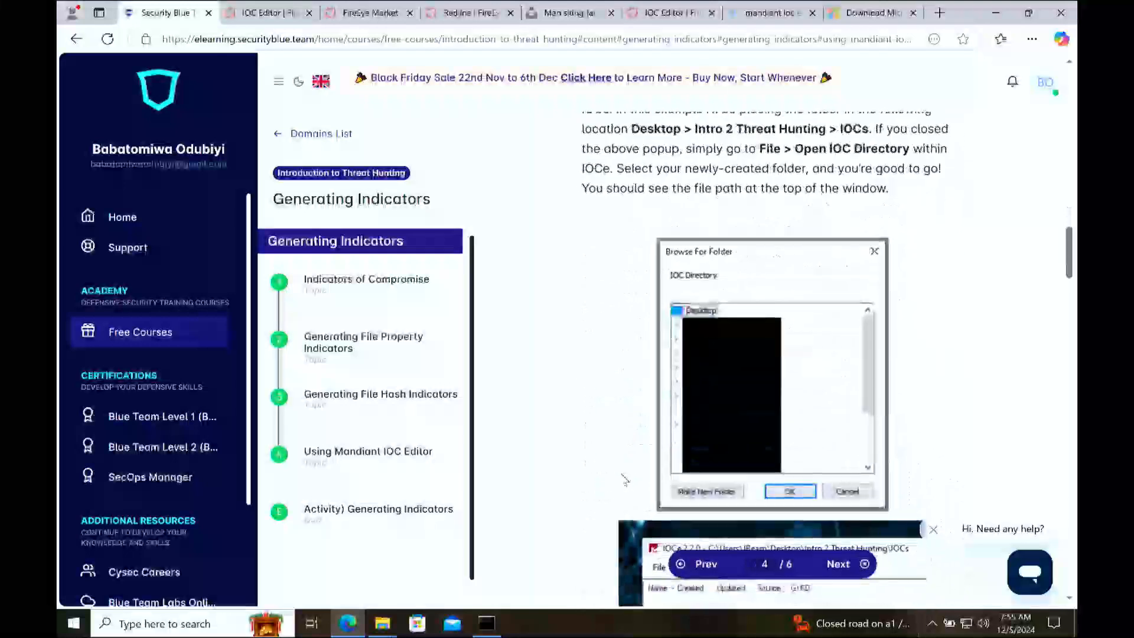
pyautogui.scroll(10, 624, 480)
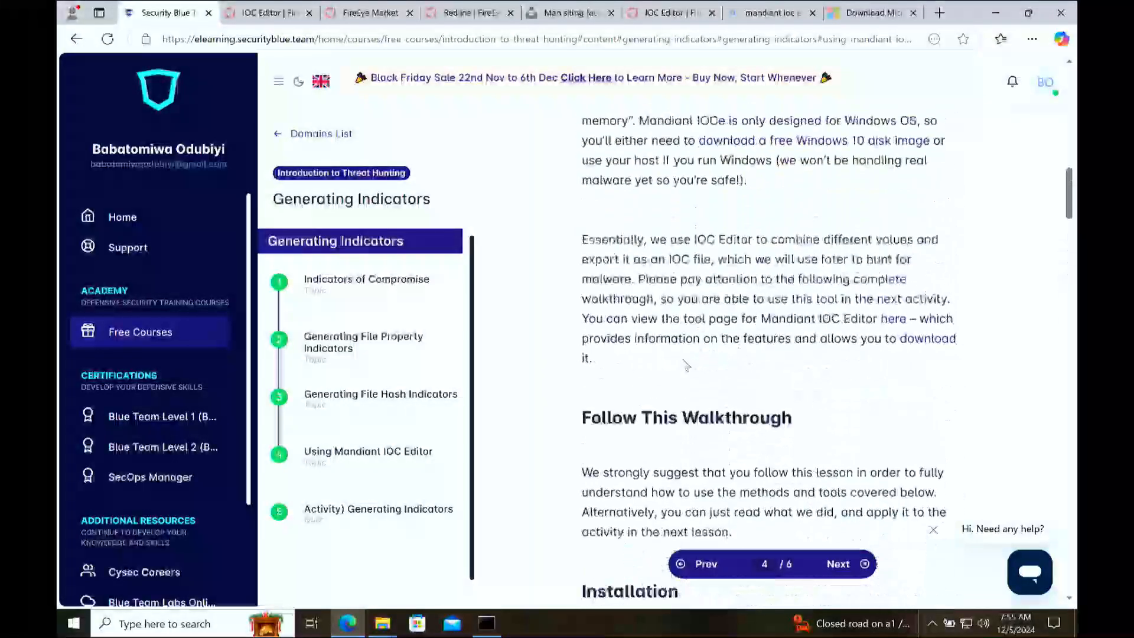
pyautogui.scroll(-3, 684, 364)
pyautogui.scroll(-2, 708, 383)
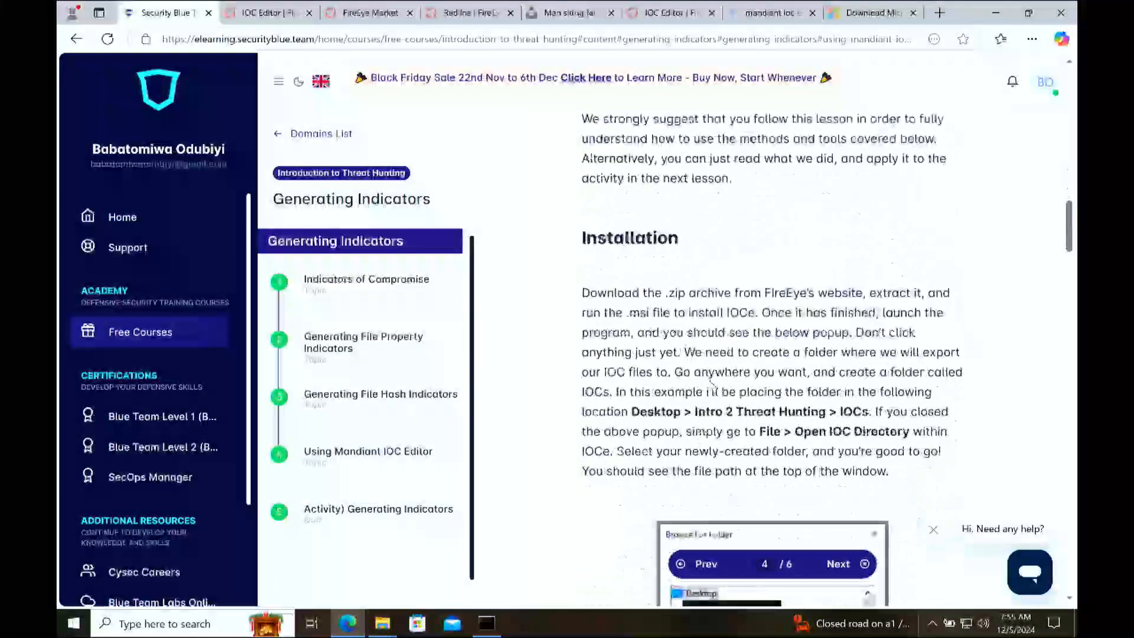
pyautogui.scroll(-5, 737, 348)
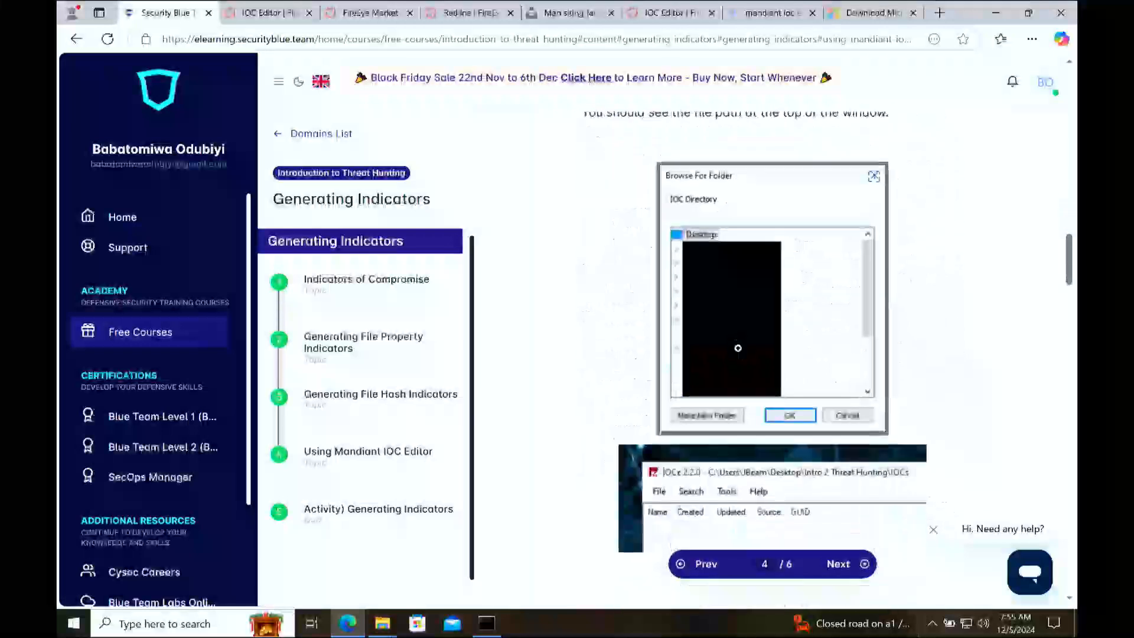
pyautogui.scroll(-10, 738, 348)
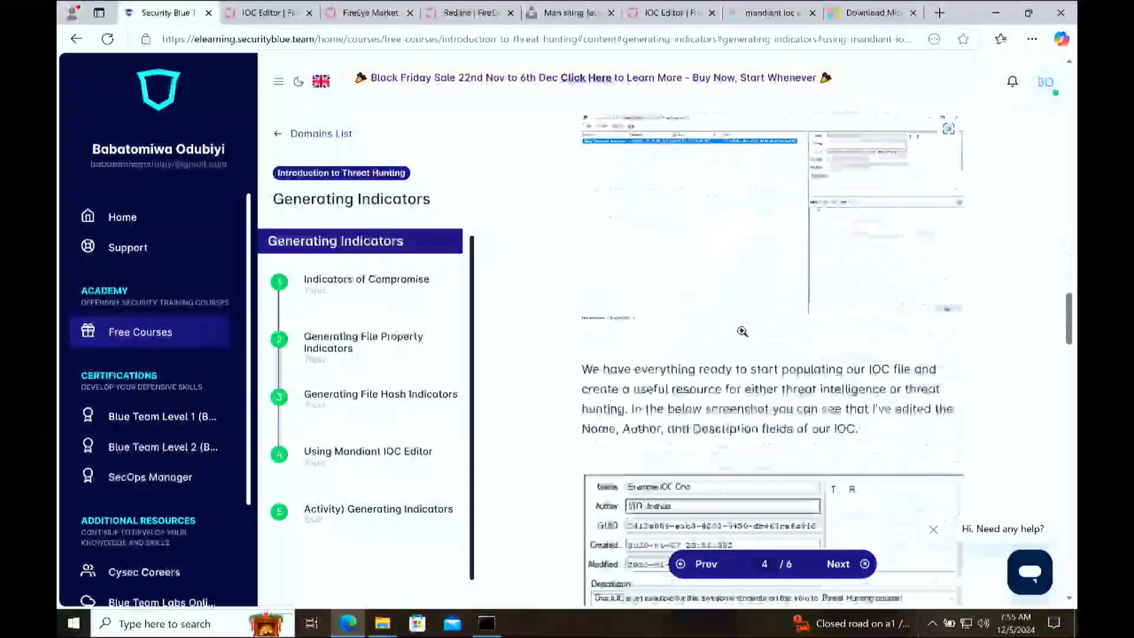
pyautogui.scroll(-10, 742, 331)
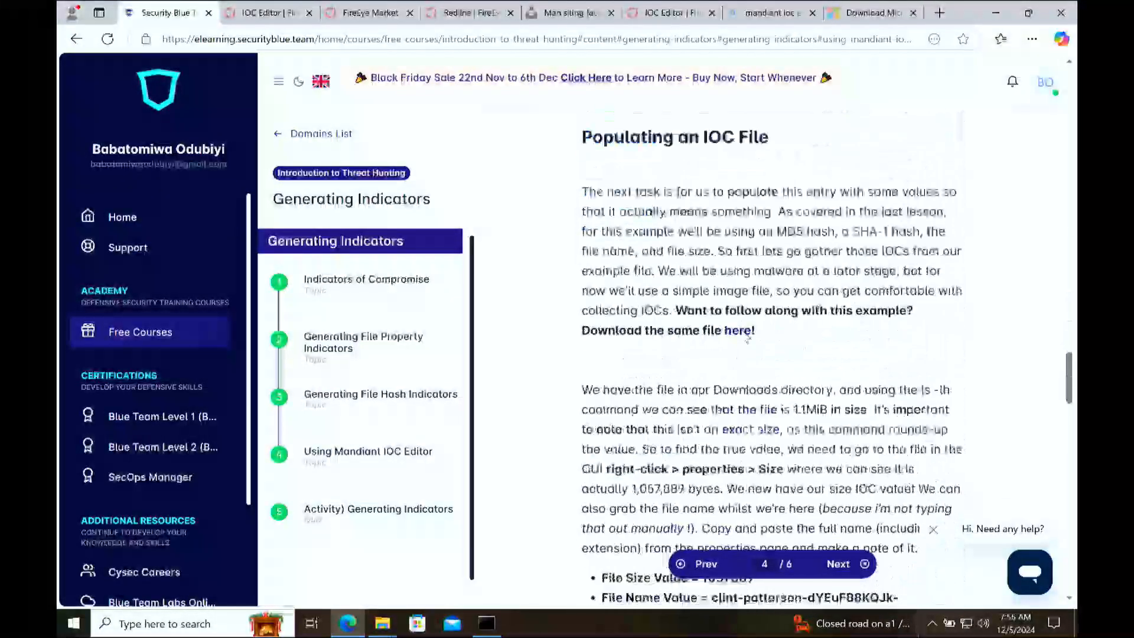
pyautogui.scroll(-5, 746, 338)
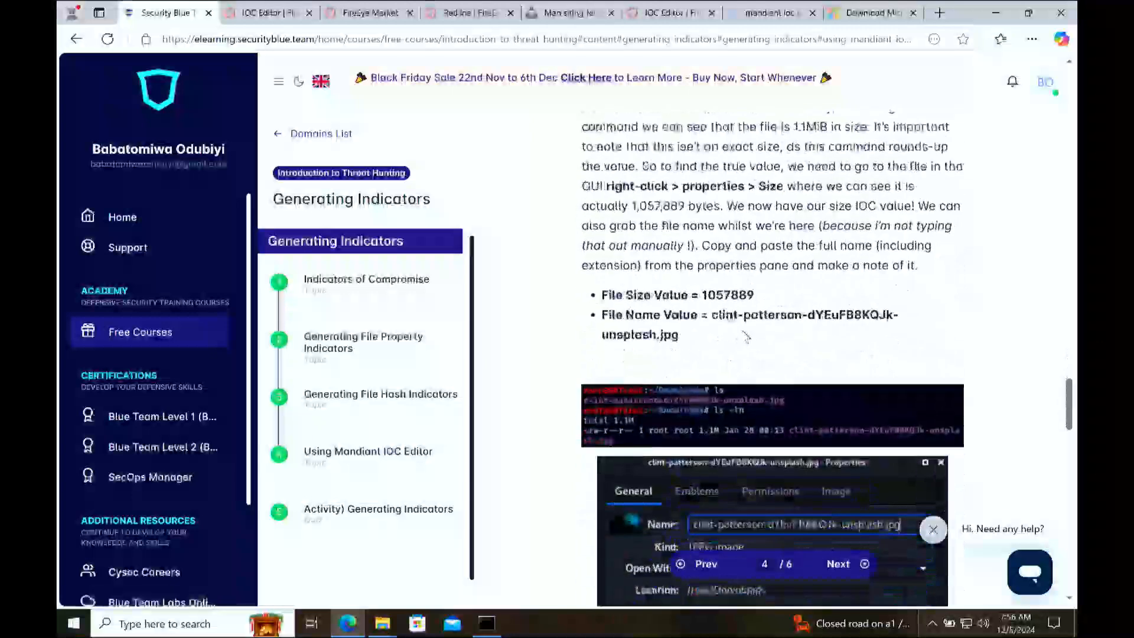
# Step: Examine the lesson's example file size, file name, MD5 and SHA-1 values for the Unsplash JPG
pyautogui.doubleClick(737, 297)
pyautogui.moveTo(680, 335); pyautogui.dragTo(616, 335)
pyautogui.scroll(-8, 742, 340)
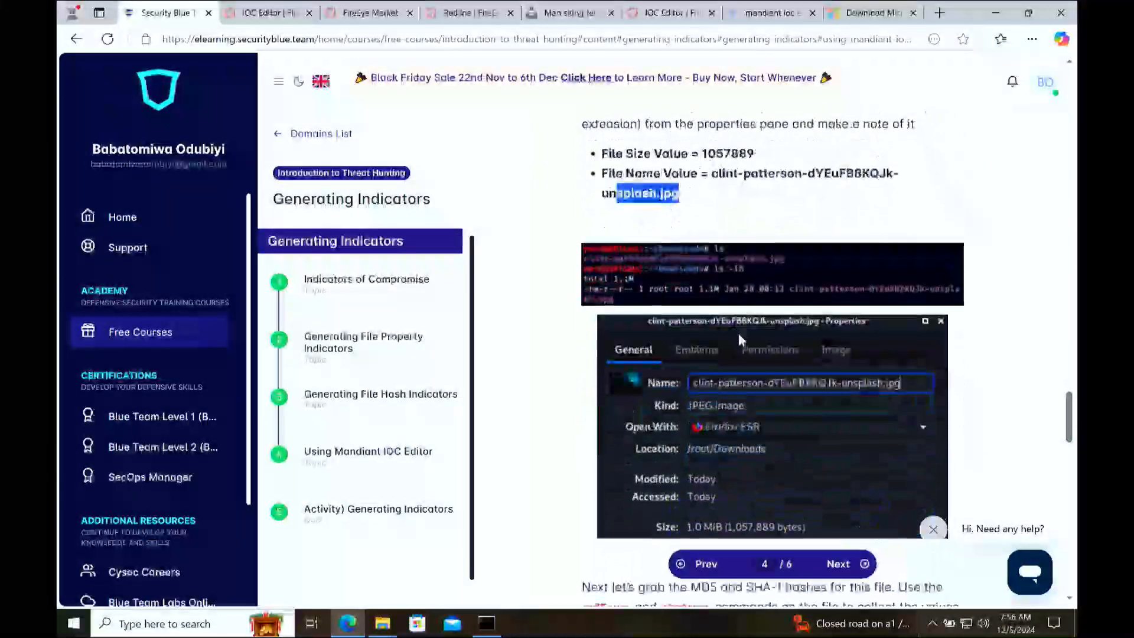
pyautogui.moveTo(665, 306); pyautogui.dragTo(730, 306)
pyautogui.click(729, 306)
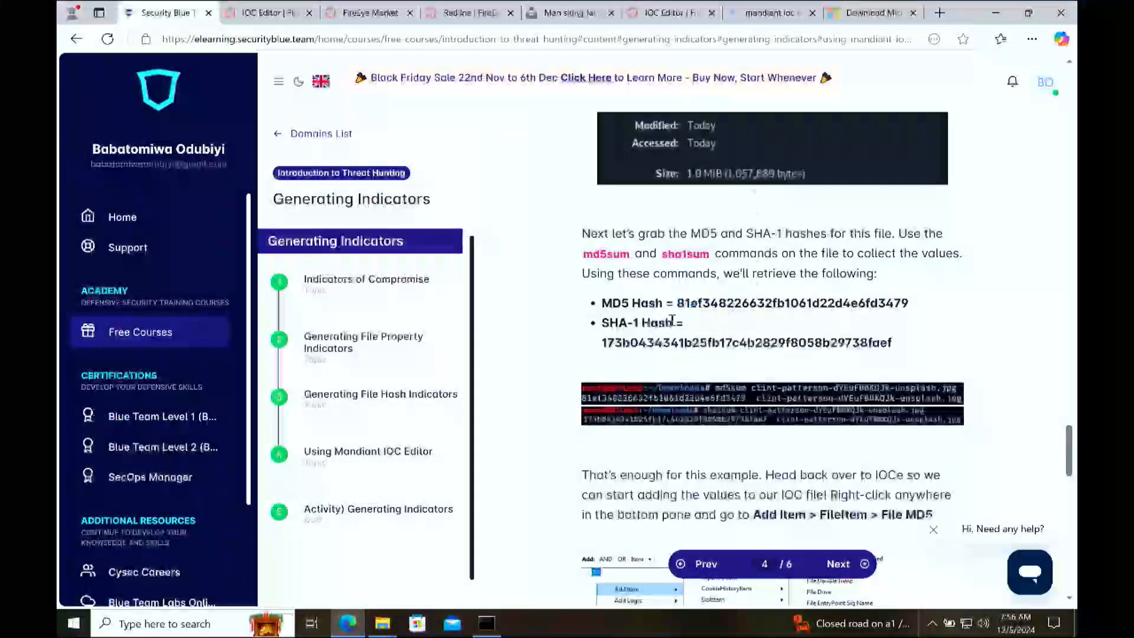
pyautogui.moveTo(637, 323); pyautogui.dragTo(609, 323)
pyautogui.click(637, 312)
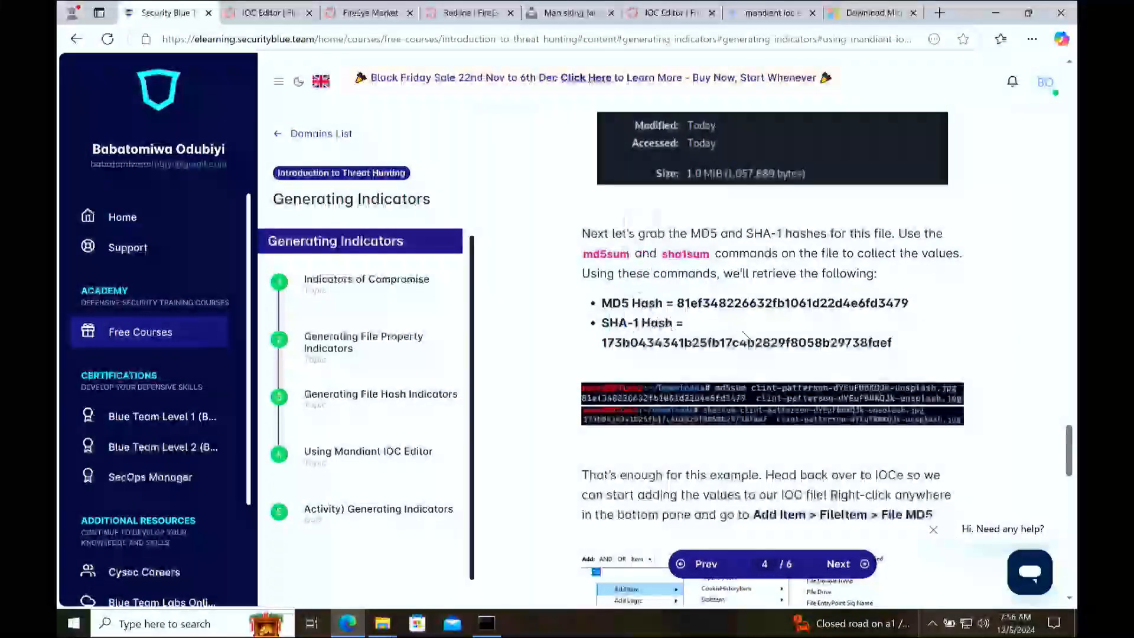
# Step: Read how the AND and OR groups differ in IOC matching and how the remaining fields are filled out
pyautogui.scroll(-6, 746, 337)
pyautogui.scroll(-4, 746, 338)
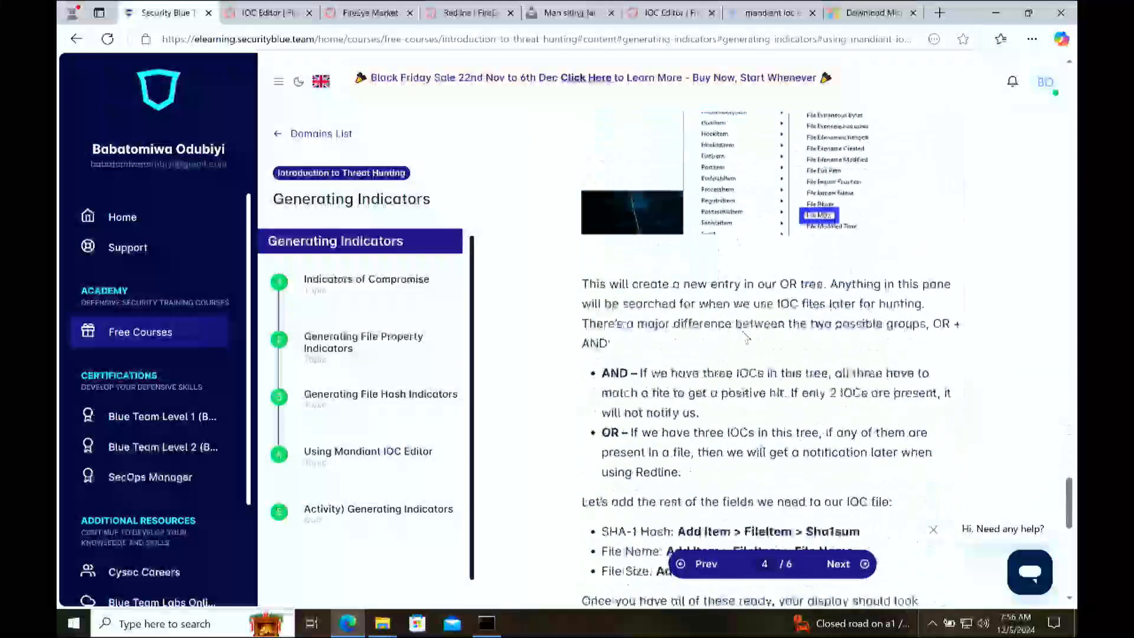
pyautogui.scroll(-3, 746, 338)
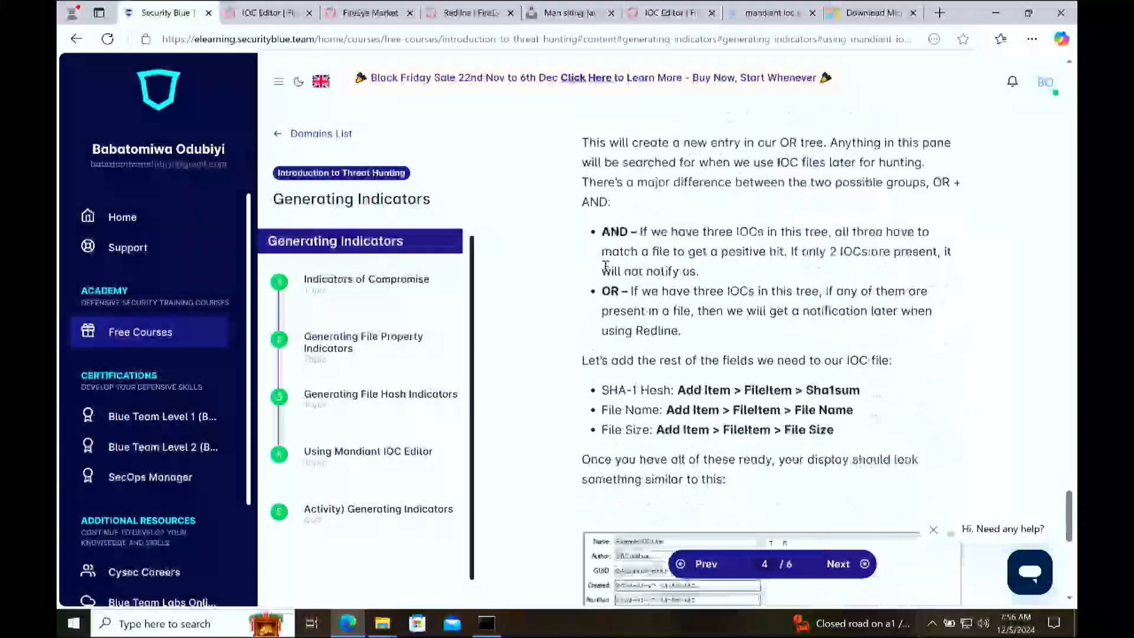
pyautogui.moveTo(628, 231); pyautogui.dragTo(813, 231)
pyautogui.click(903, 241)
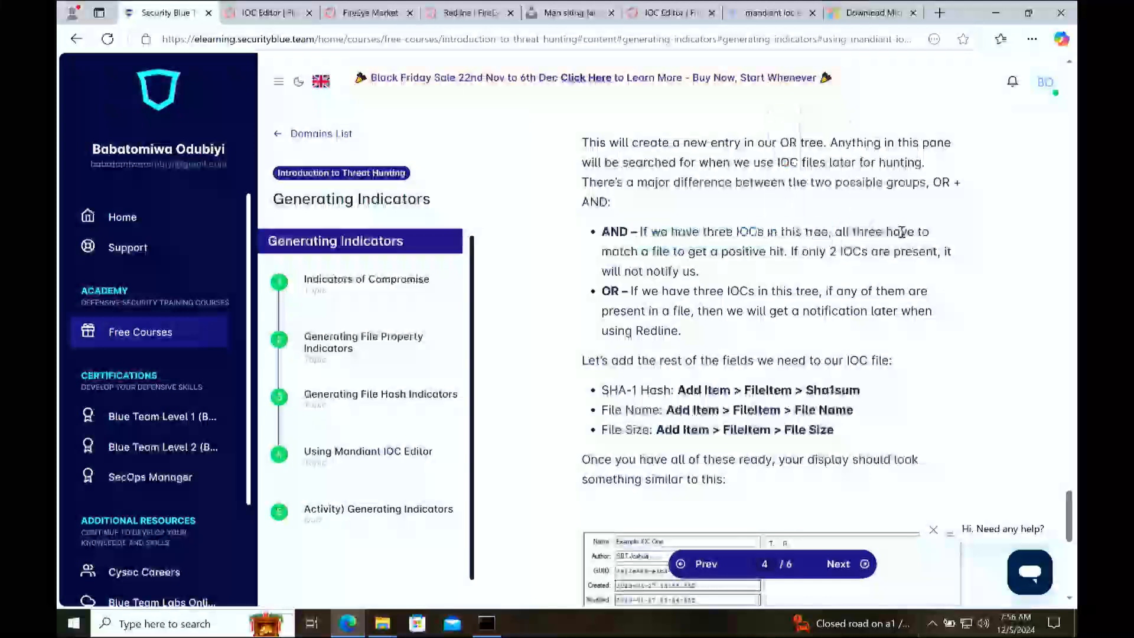
pyautogui.moveTo(788, 254); pyautogui.dragTo(637, 254)
pyautogui.click(789, 254)
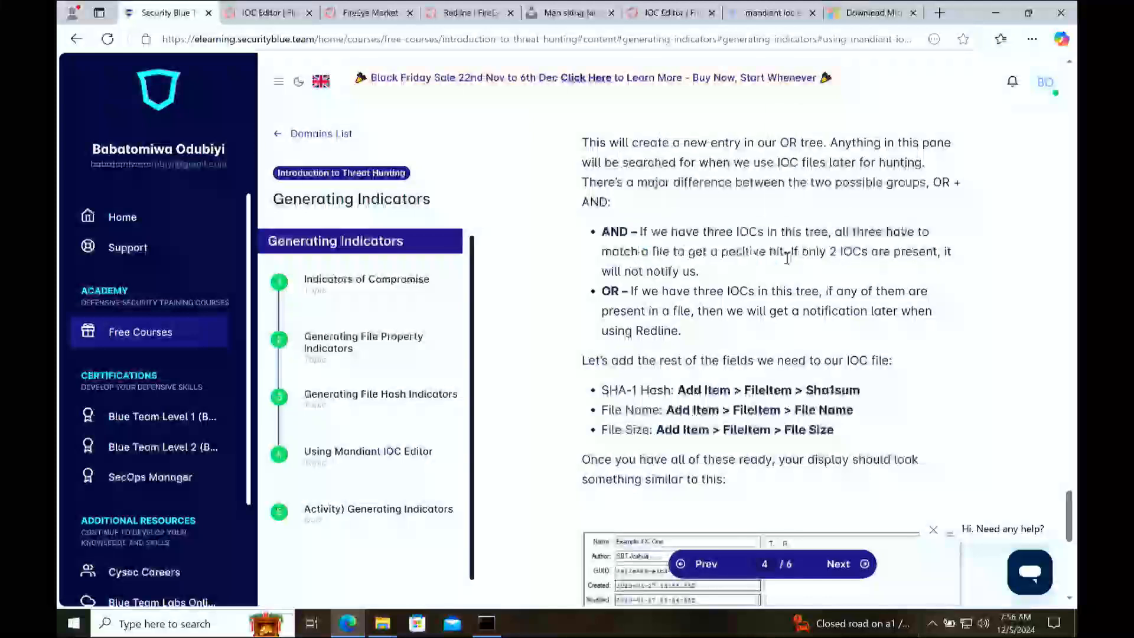
pyautogui.moveTo(787, 254); pyautogui.dragTo(707, 254)
pyautogui.click(918, 259)
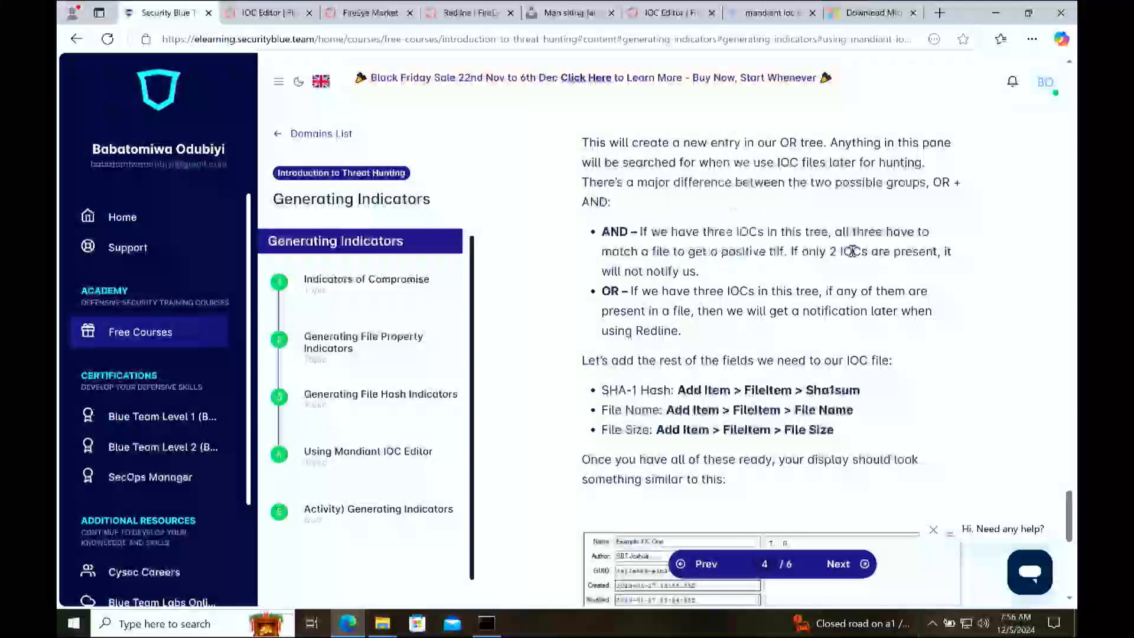
pyautogui.moveTo(815, 257); pyautogui.dragTo(927, 255)
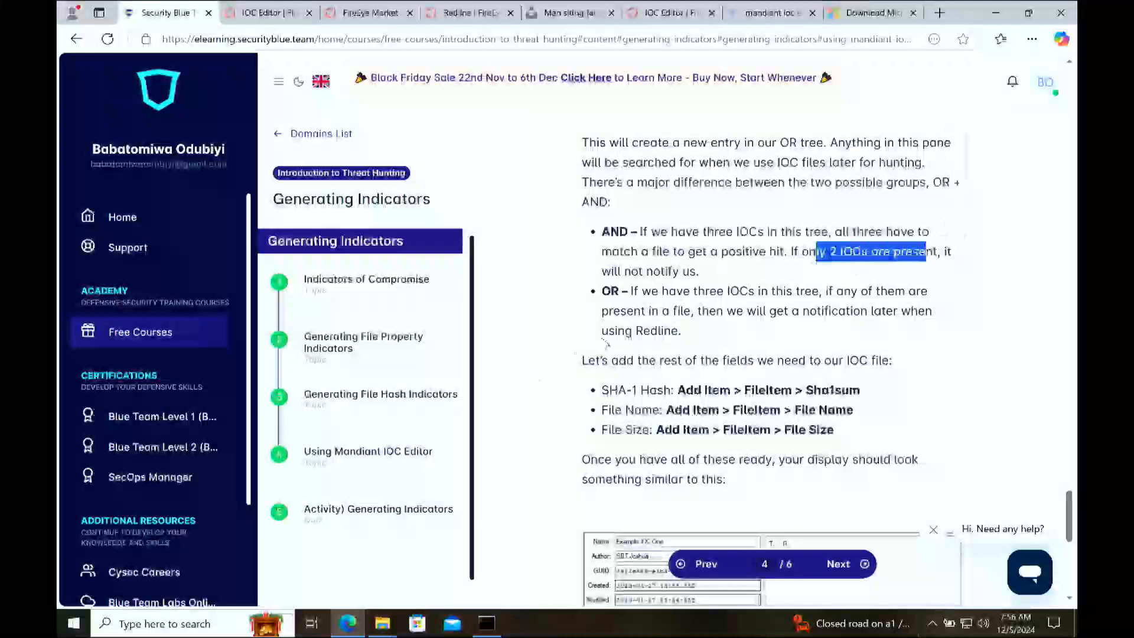
pyautogui.click(688, 282)
pyautogui.scroll(-8, 688, 283)
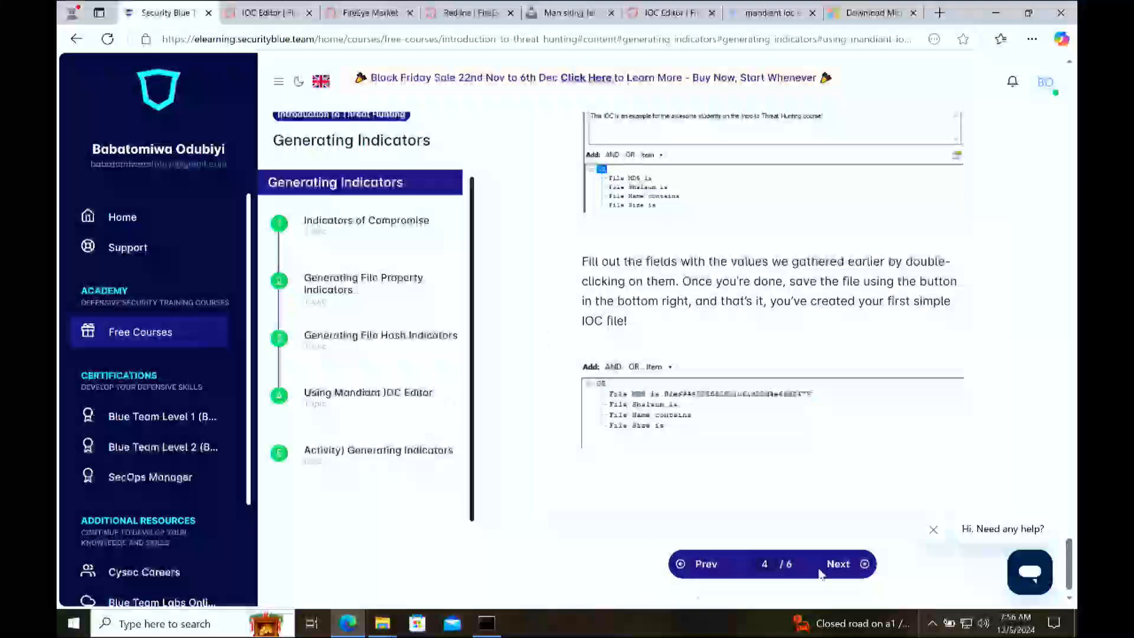
# Step: Open the Generating Indicators activity lesson and review its ZIP download and file questions
pyautogui.click(836, 564)
pyautogui.scroll(-10, 828, 435)
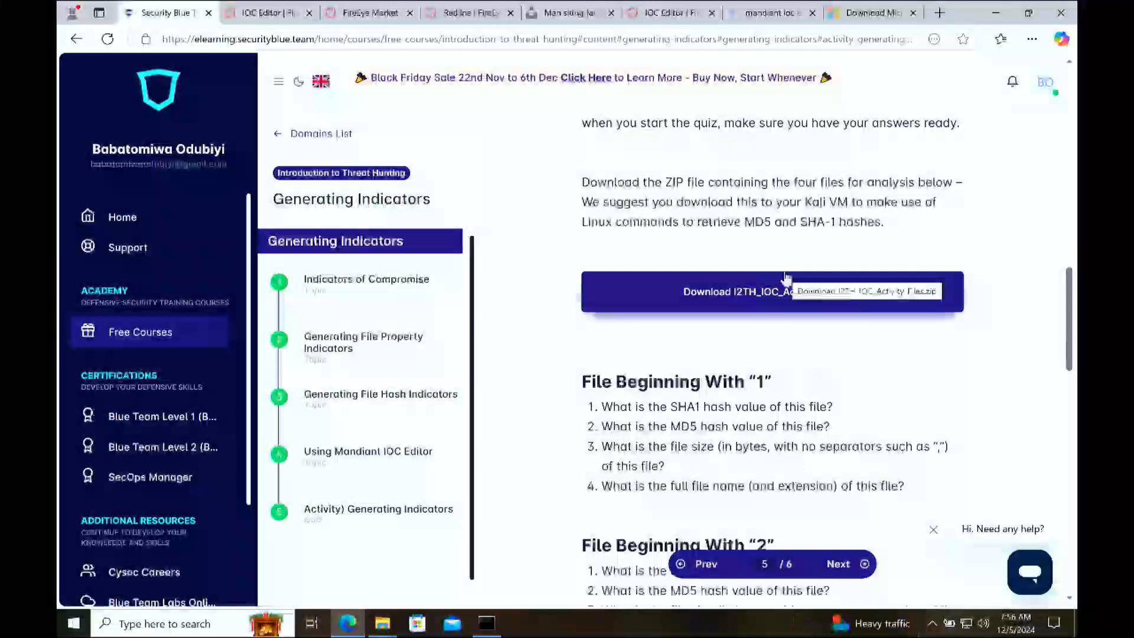
pyautogui.scroll(1, 785, 274)
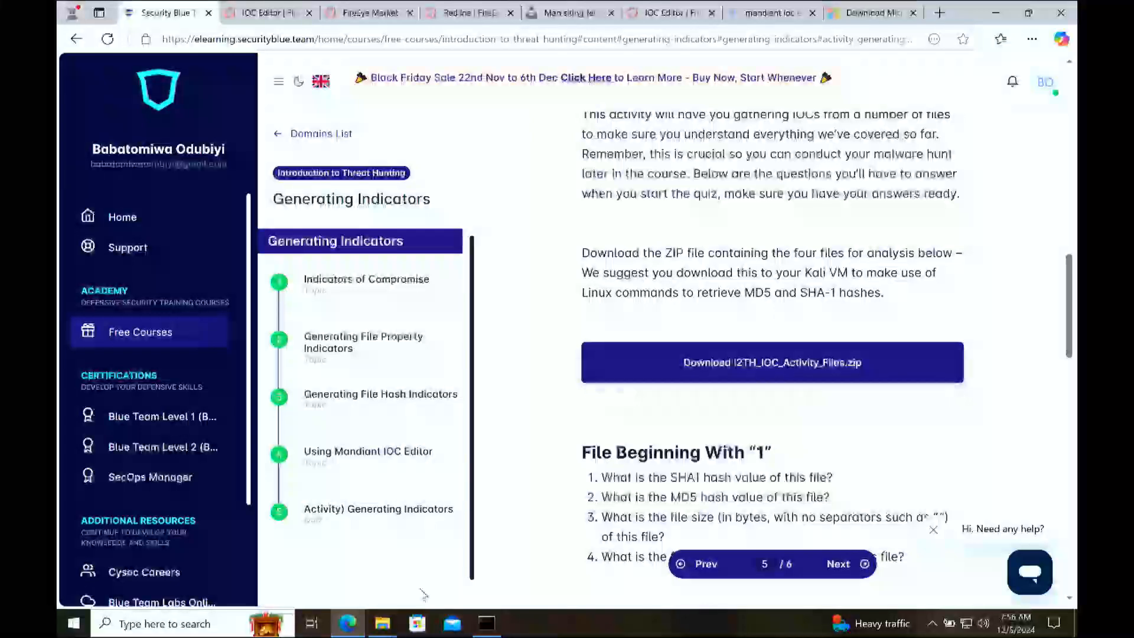
# Step: In File Explorer, open the ZIP beginning with 8a9547 in Downloads and its (1) I2TH_IOC_Activity_Files folder
pyautogui.click(384, 625)
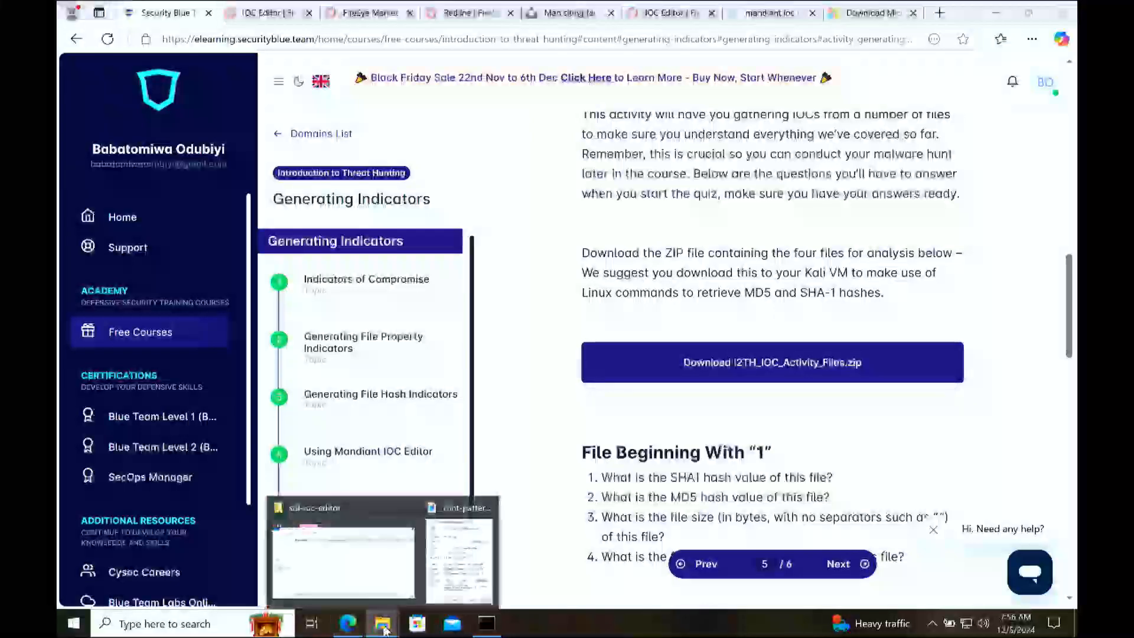
pyautogui.click(348, 549)
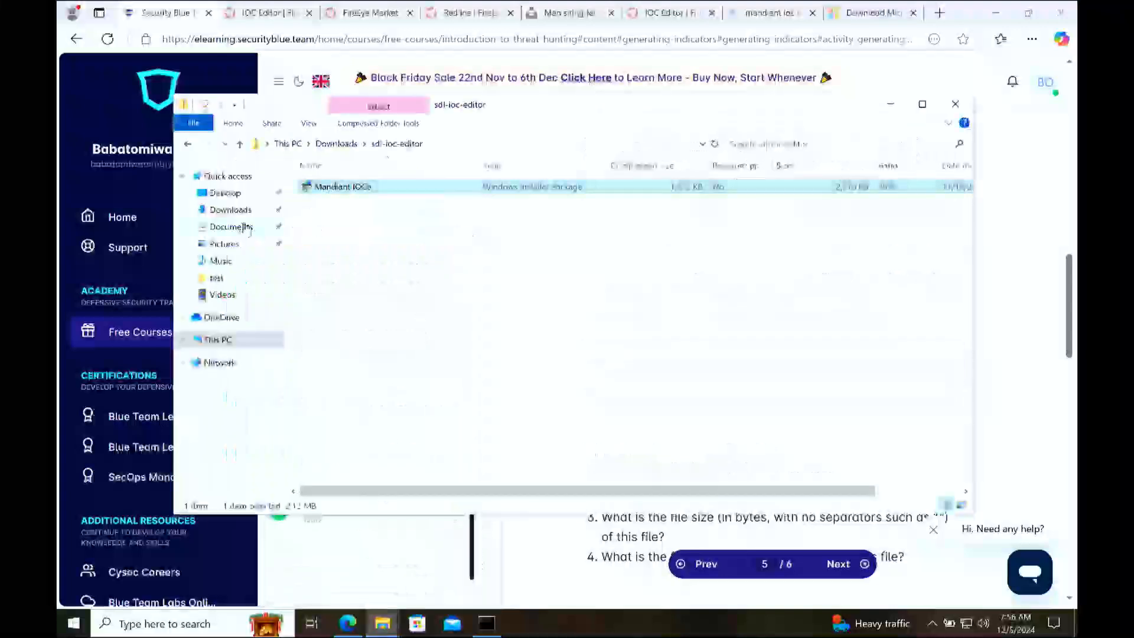
pyautogui.click(230, 210)
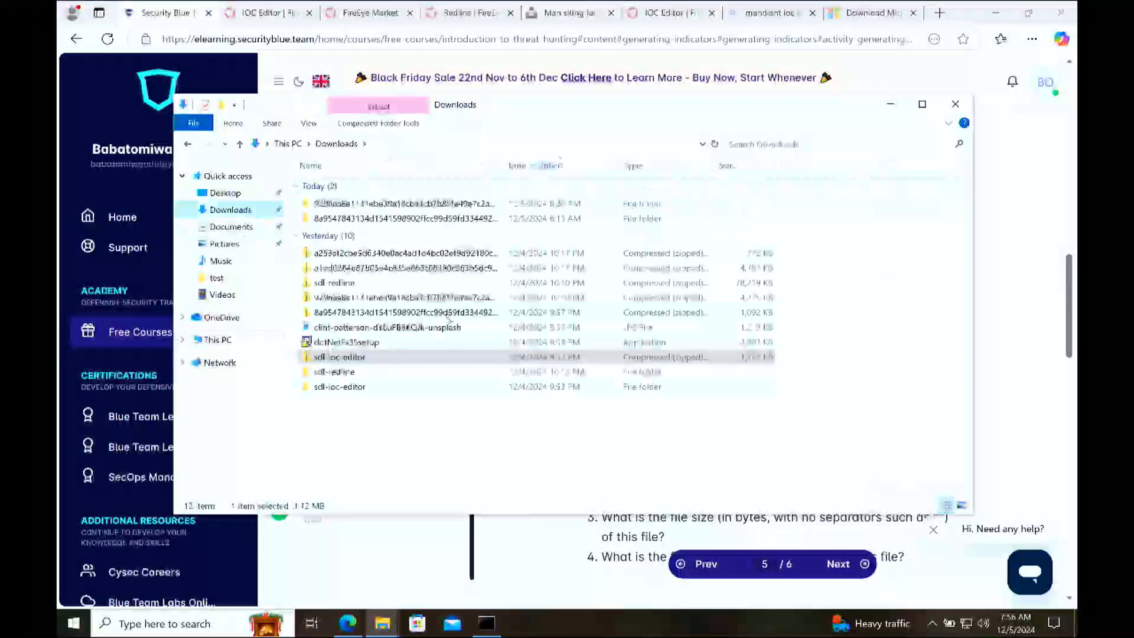
pyautogui.doubleClick(743, 313)
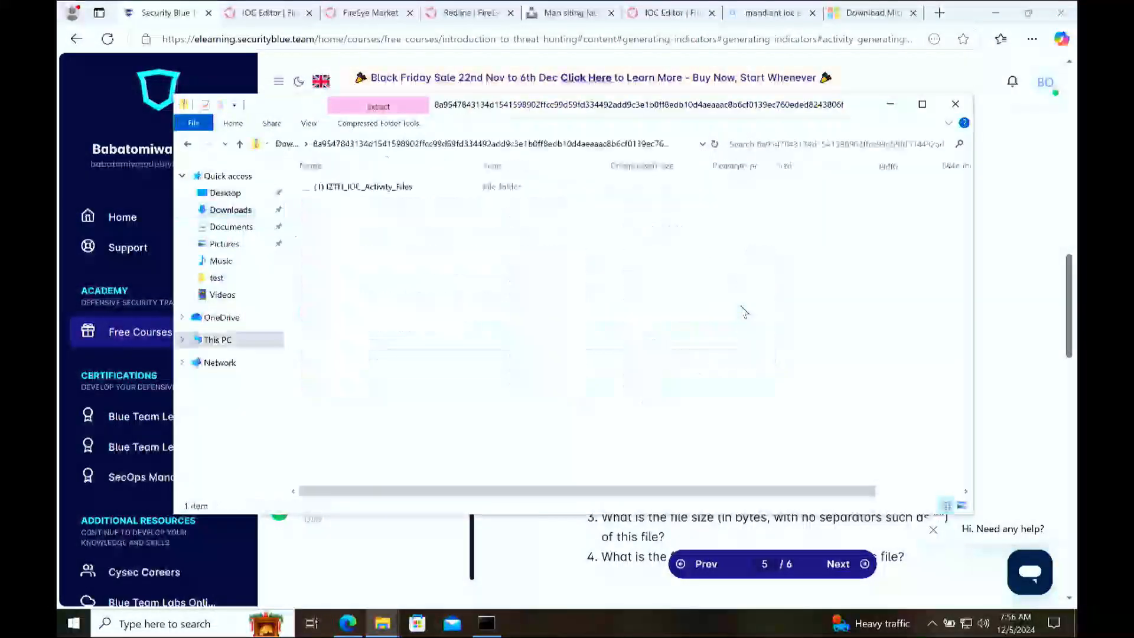
pyautogui.moveTo(707, 115); pyautogui.dragTo(550, 154)
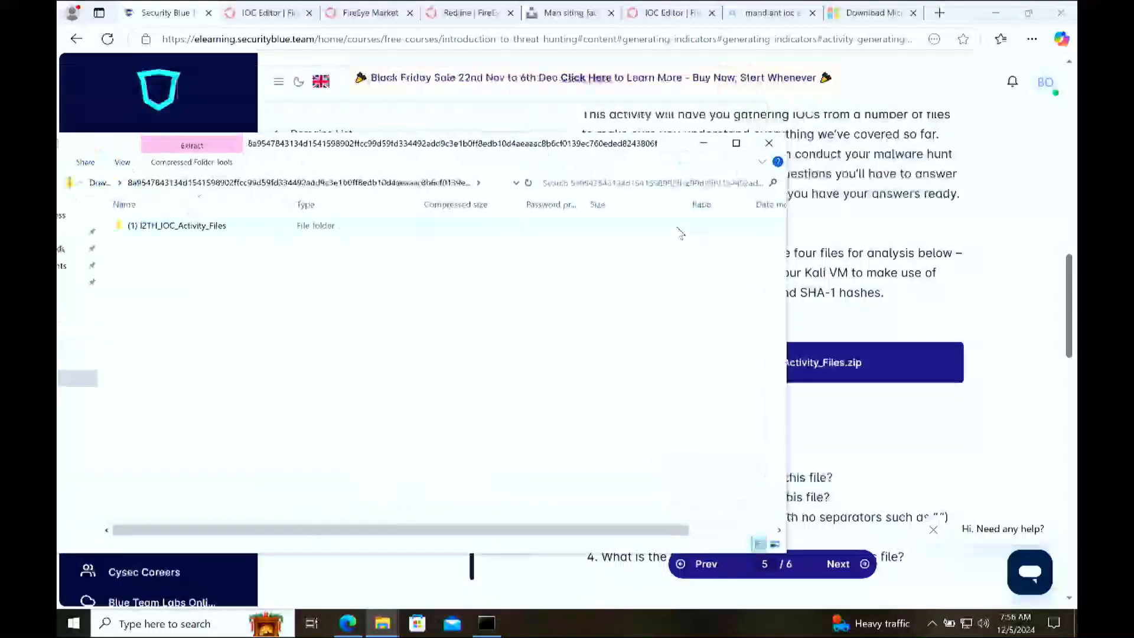
pyautogui.doubleClick(269, 225)
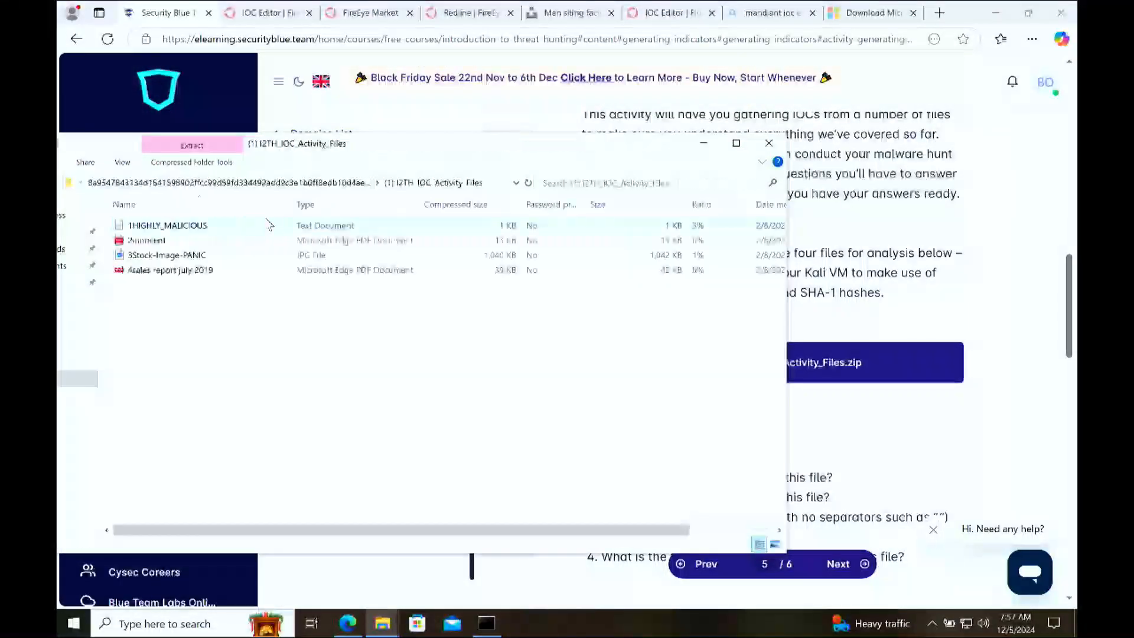
pyautogui.moveTo(170, 348); pyautogui.dragTo(126, 218)
pyautogui.click(453, 379)
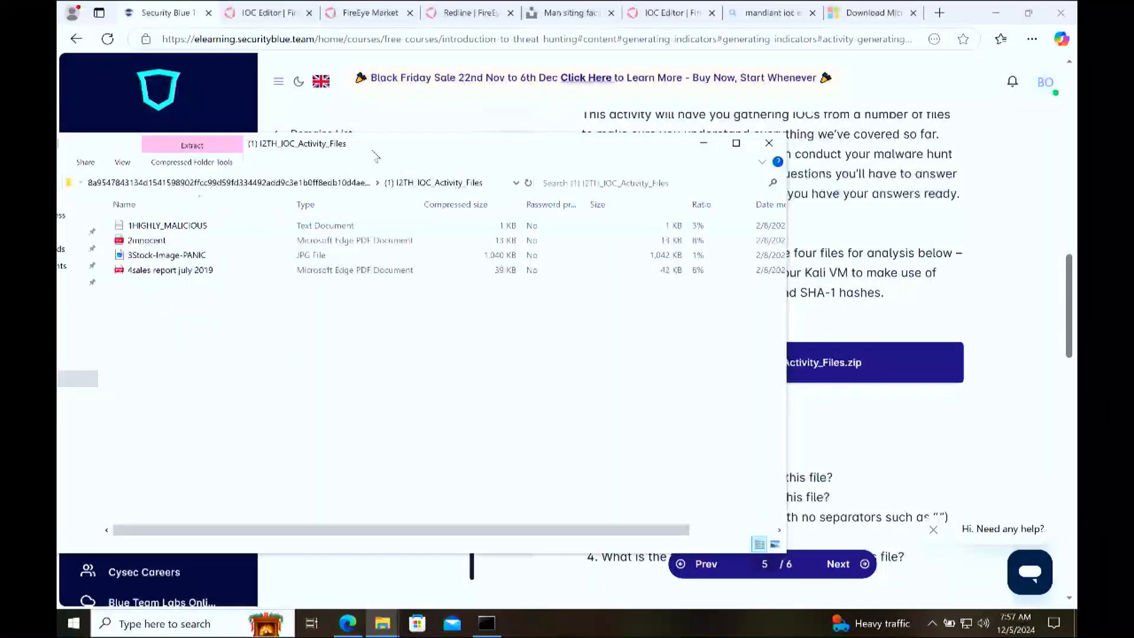
# Step: Copy the activity folder's path and try to change the Command Prompt directory to it with cd
pyautogui.click(490, 183)
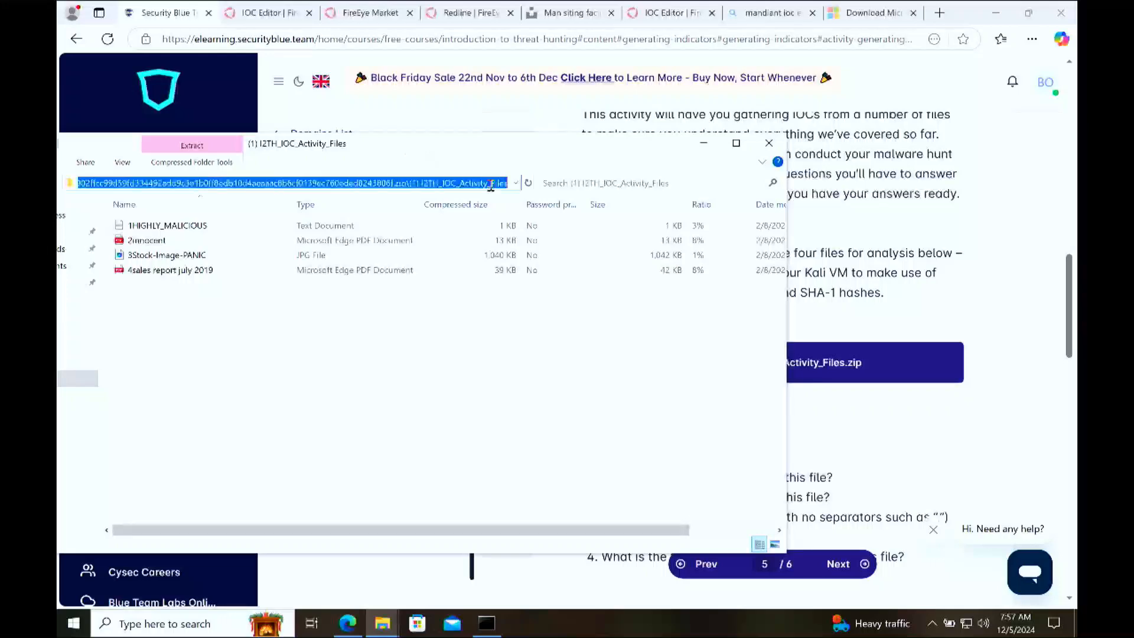
pyautogui.click(502, 622)
pyautogui.click(554, 336)
pyautogui.write('cd "')
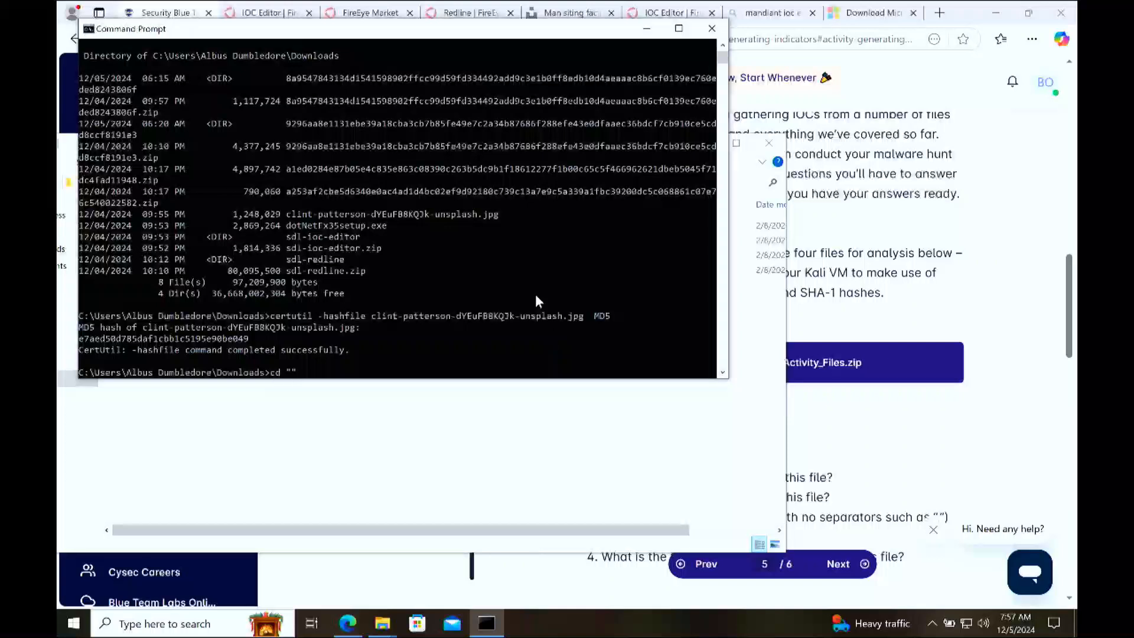
pyautogui.hotkey('ctrl', 'v')
pyautogui.write('"')
pyautogui.press('Return')
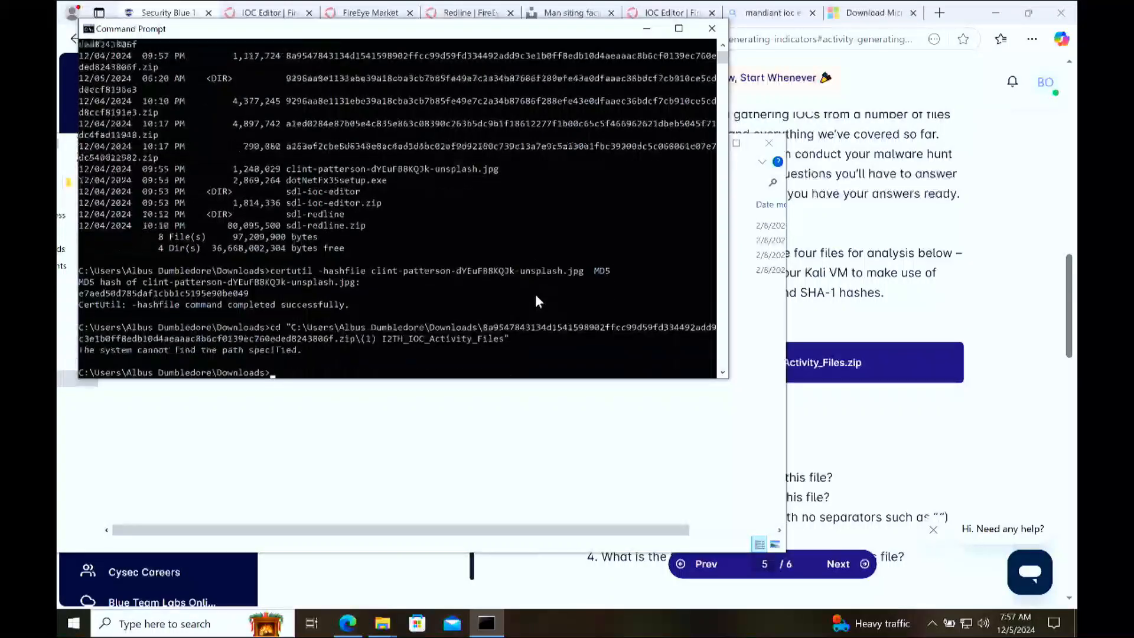
# Step: In File Explorer, return from the ZIP to Downloads and open the extracted 8a9547 folder's (1) I2TH_IOC_Activity_Files subfolder
pyautogui.click(777, 460)
pyautogui.moveTo(422, 146); pyautogui.dragTo(522, 147)
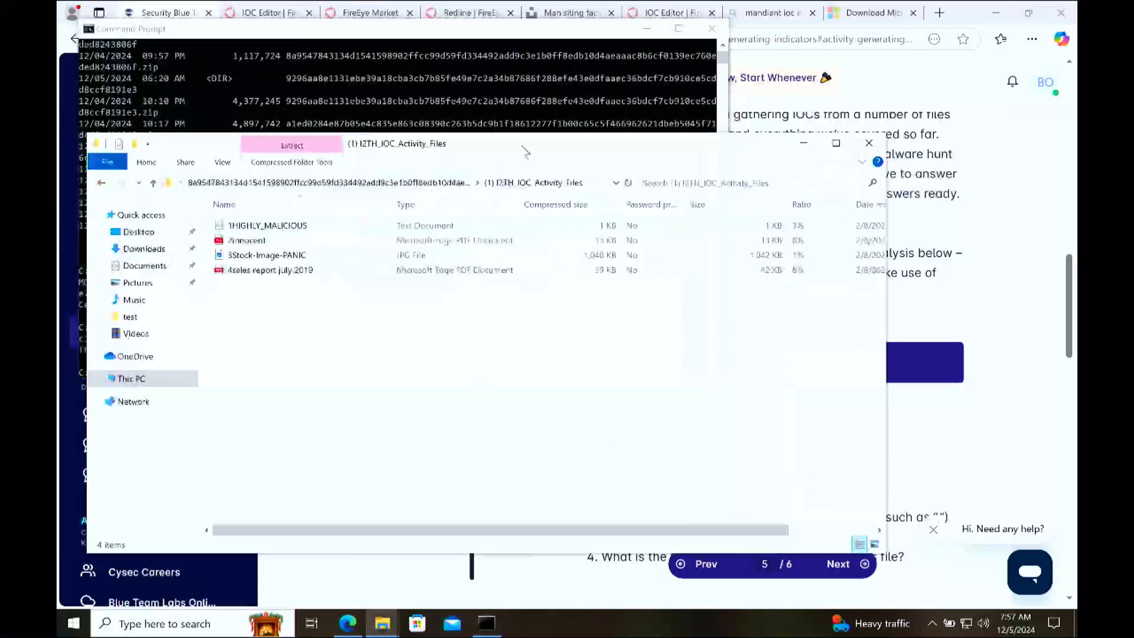
pyautogui.click(101, 183)
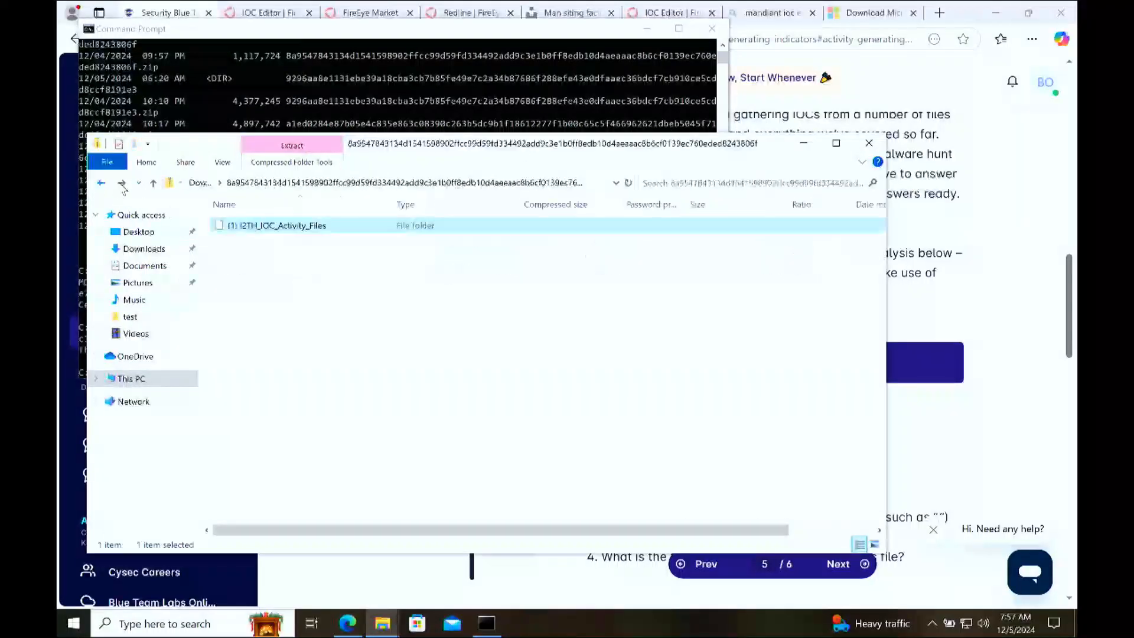
pyautogui.click(101, 184)
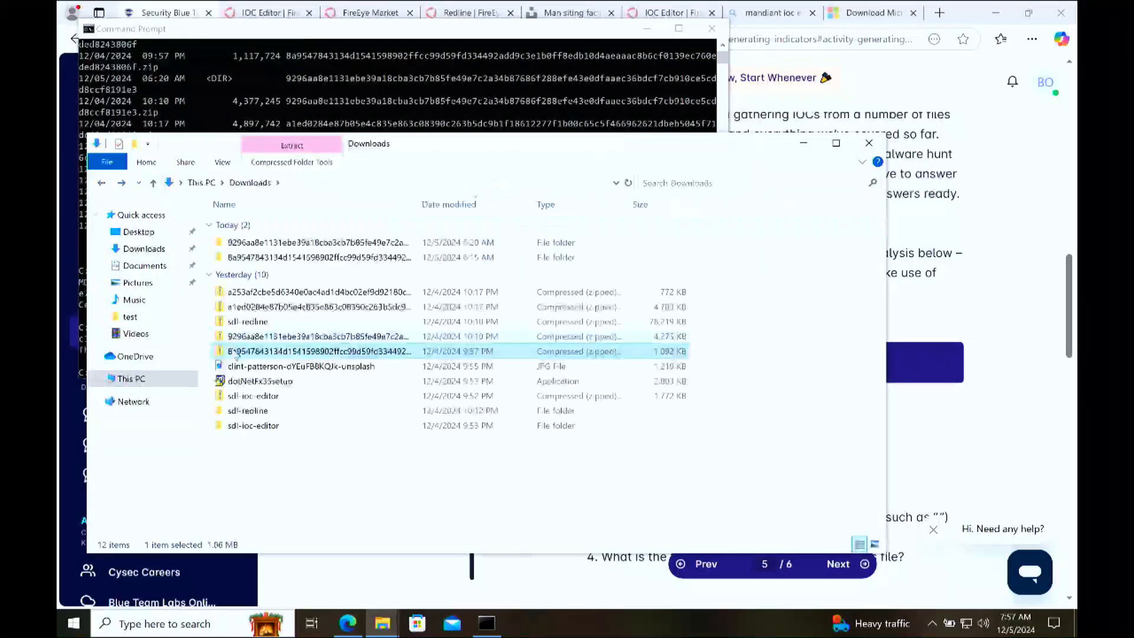
pyautogui.click(162, 250)
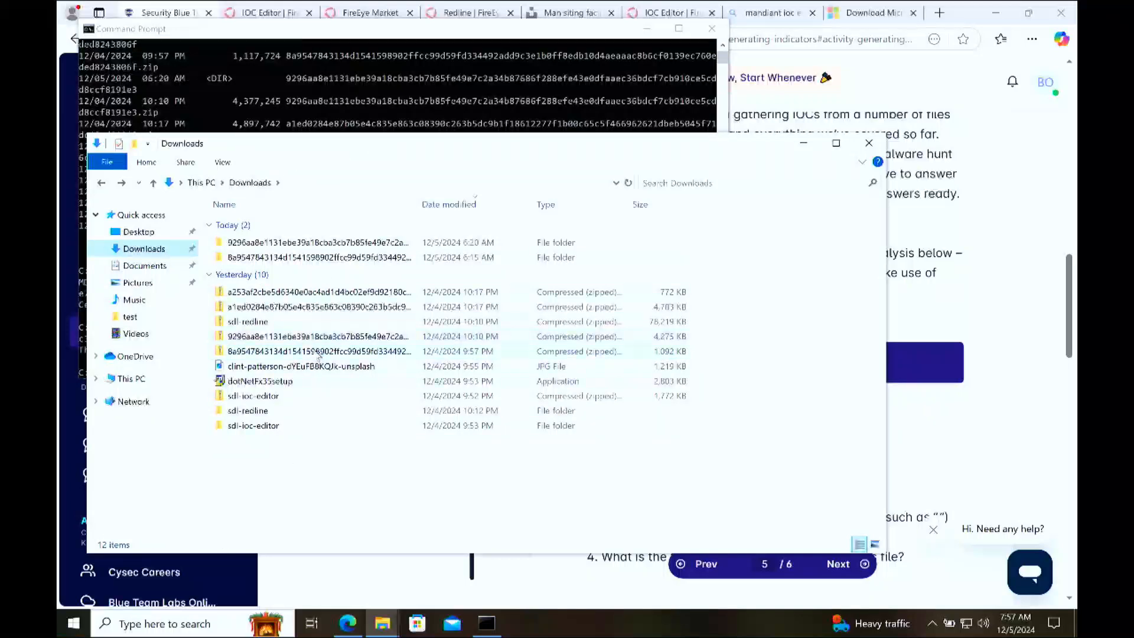
pyautogui.doubleClick(315, 351)
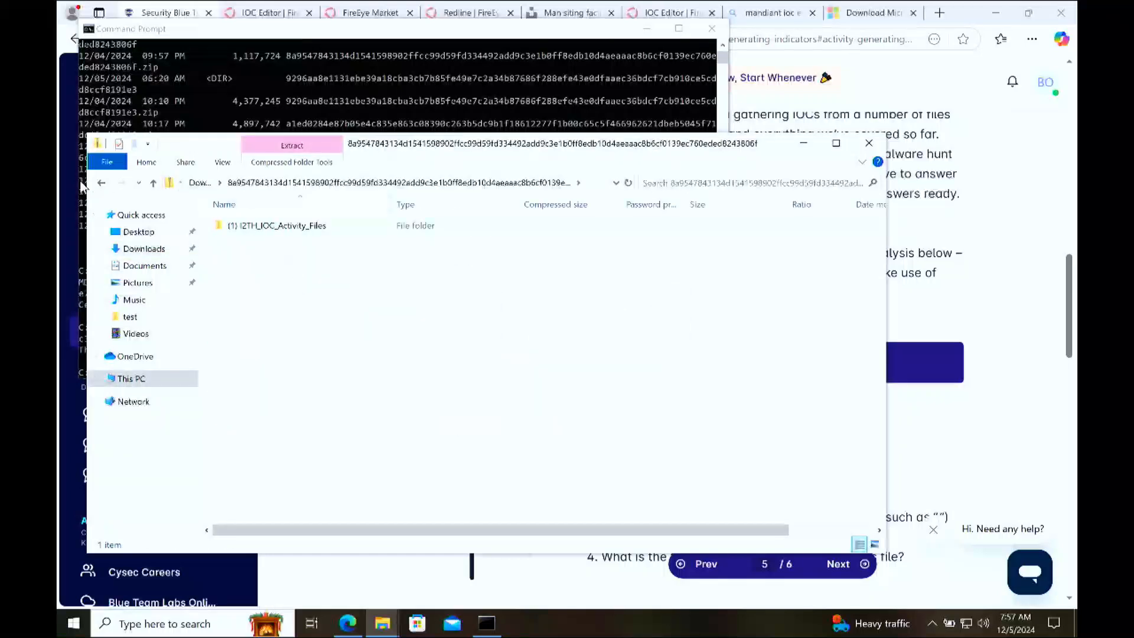
pyautogui.click(101, 183)
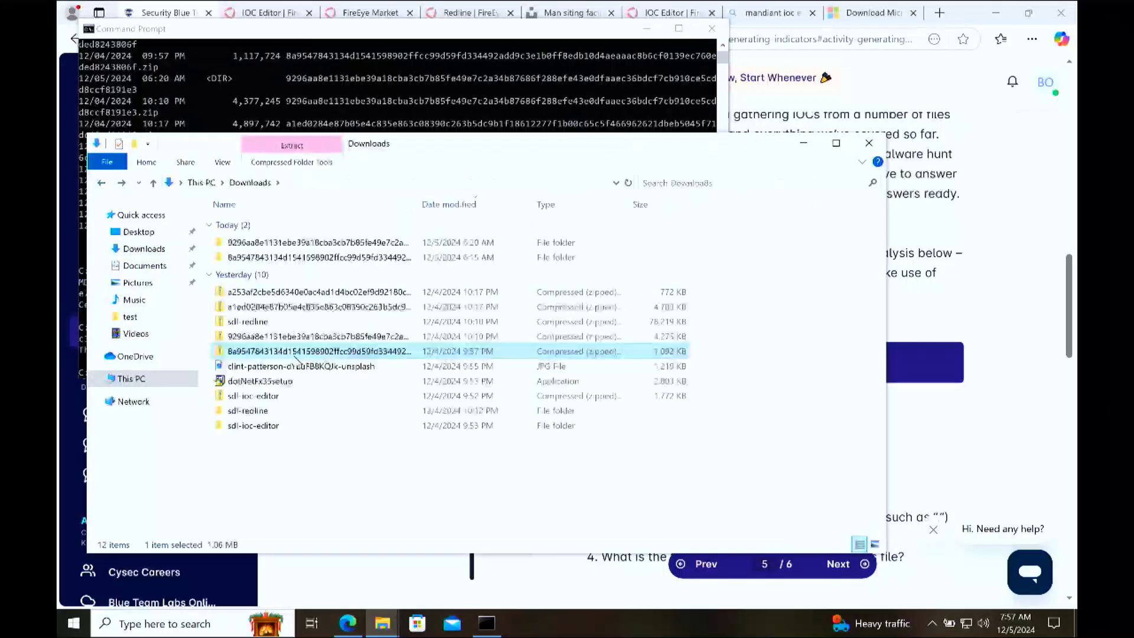
pyautogui.rightClick(285, 352)
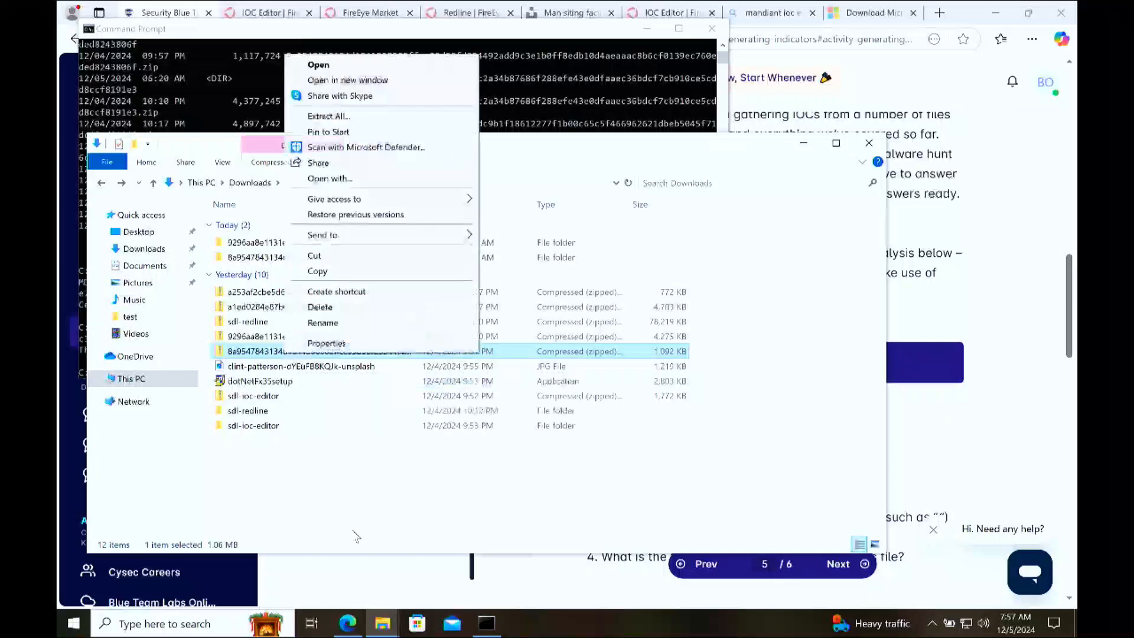
pyautogui.click(333, 455)
pyautogui.doubleClick(267, 258)
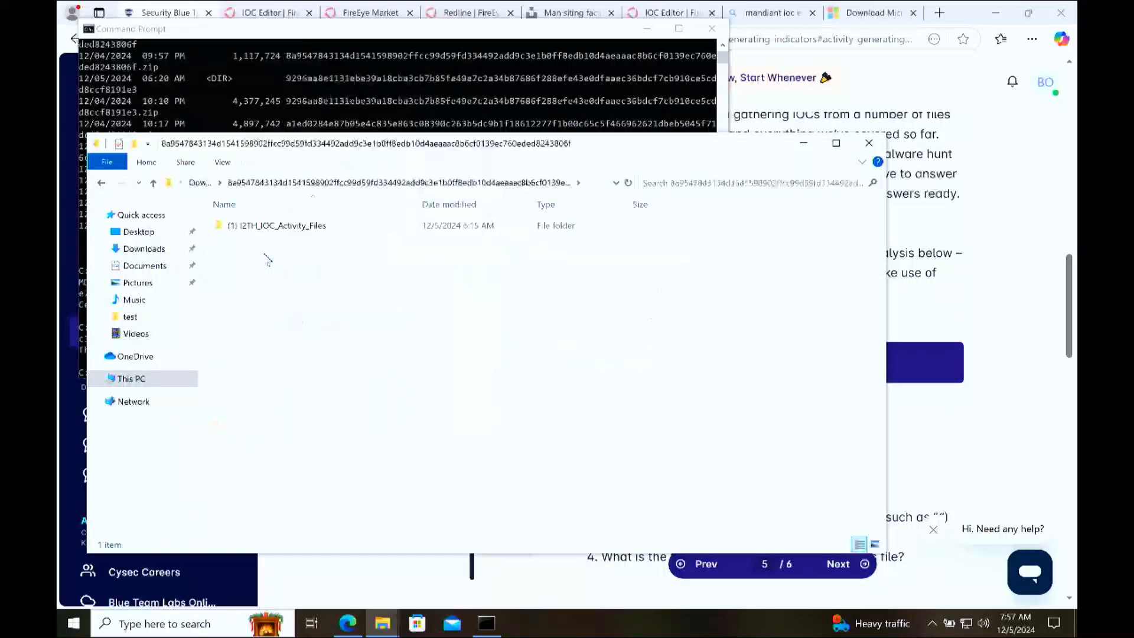
pyautogui.doubleClick(266, 226)
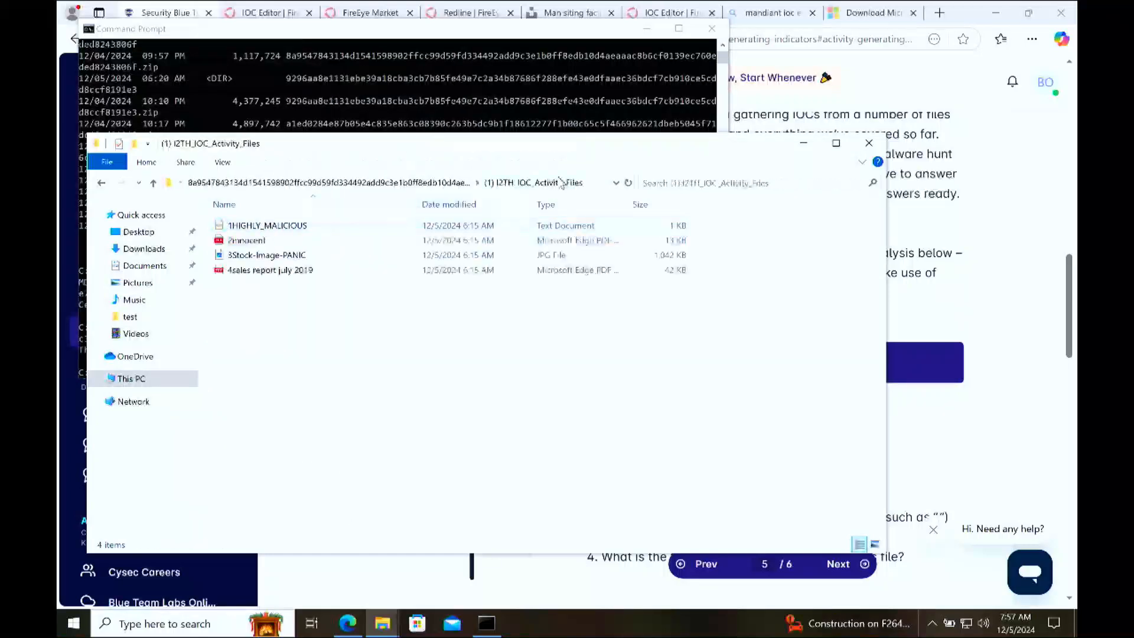
# Step: Copy the extracted activity folder's path and change the Command Prompt directory to it with a quoted cd command
pyautogui.click(581, 184)
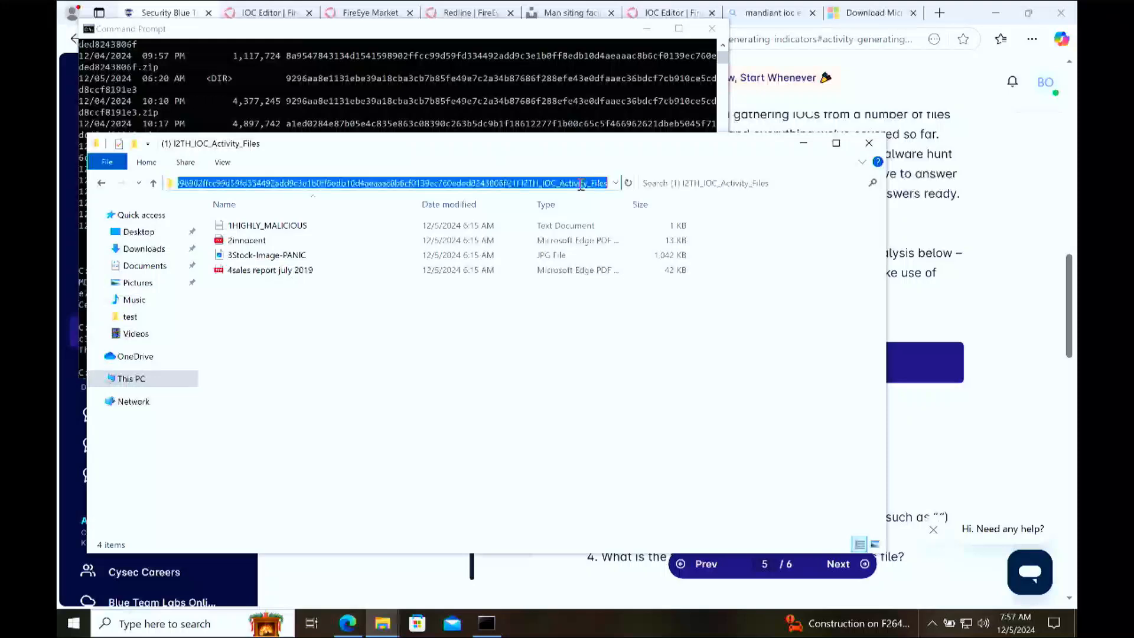
pyautogui.click(485, 625)
pyautogui.write('cd')
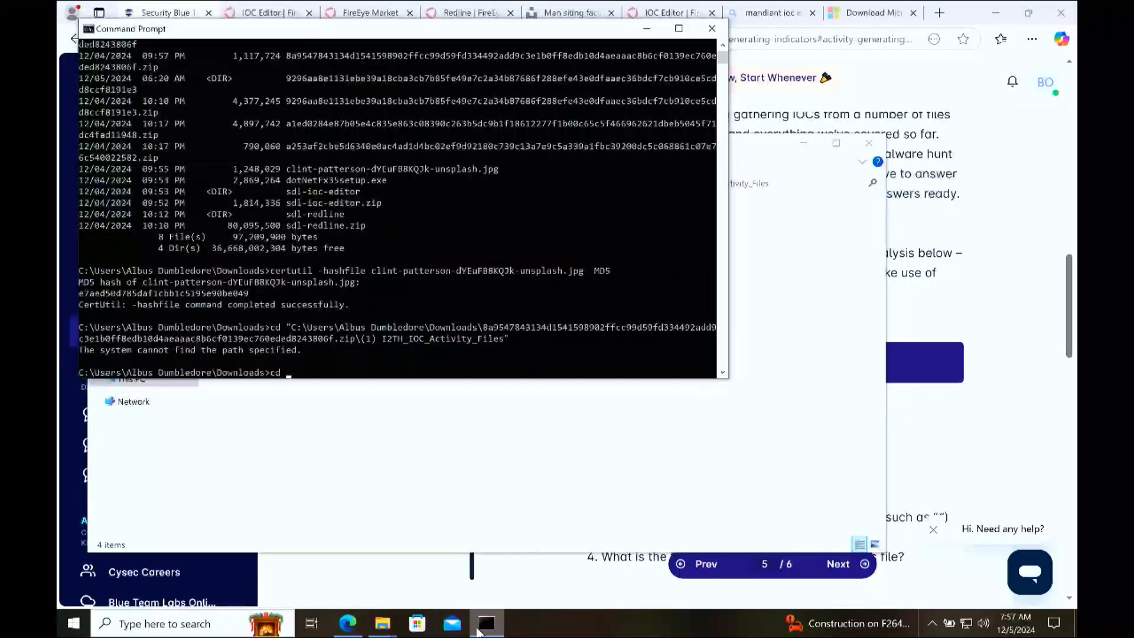
pyautogui.write(' sd')
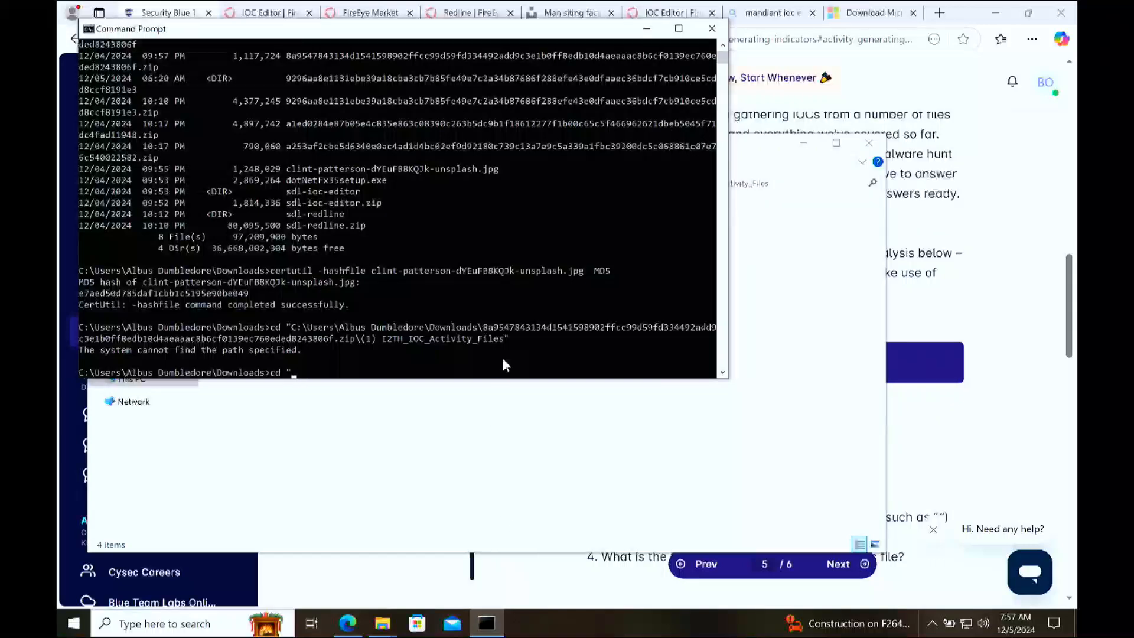
pyautogui.hotkey('ctrl', 'v')
pyautogui.write('"')
pyautogui.press('Return')
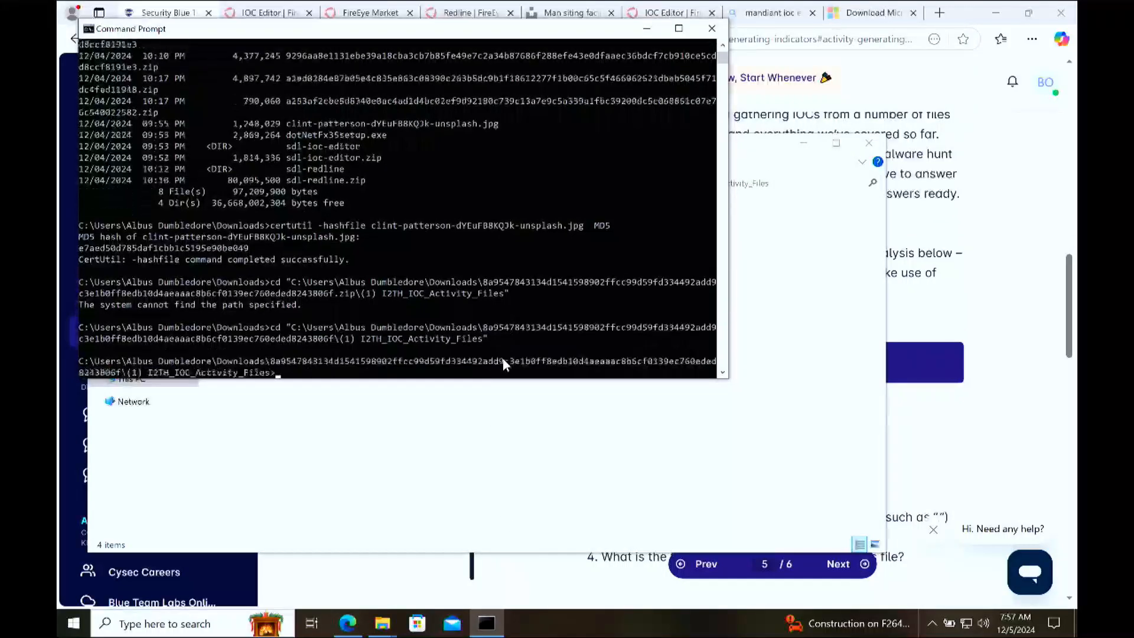
# Step: List the activity folder's contents with dir and check the name and byte size of 1HIGHLY_MALICIOUS.txt
pyautogui.write('dir')
pyautogui.press('Return')
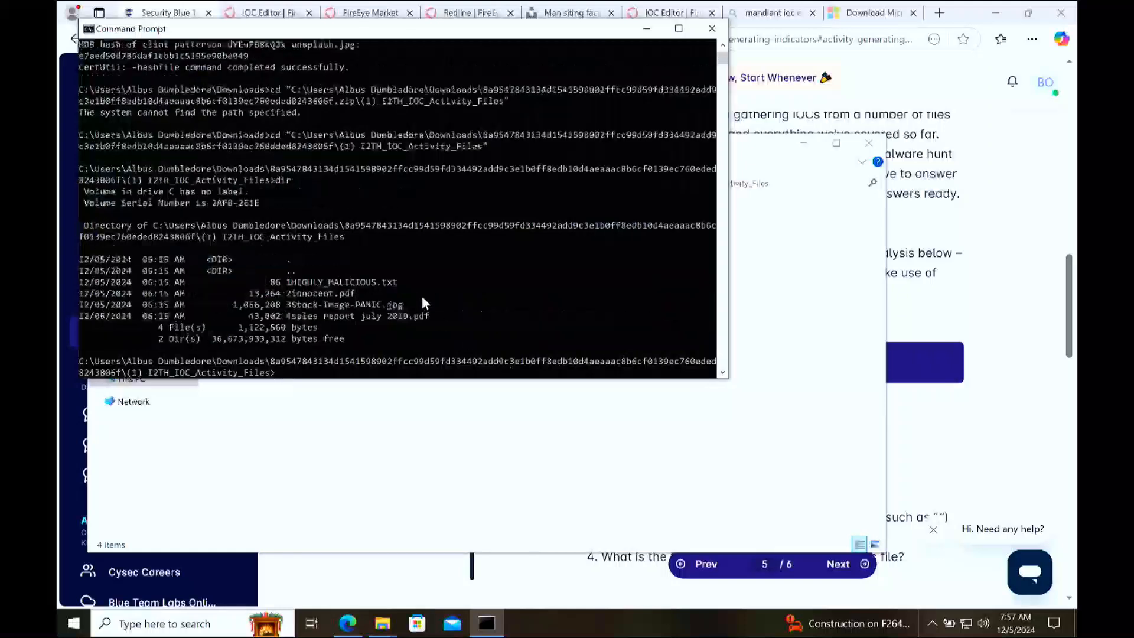
pyautogui.moveTo(401, 281); pyautogui.dragTo(289, 286)
pyautogui.click(277, 283)
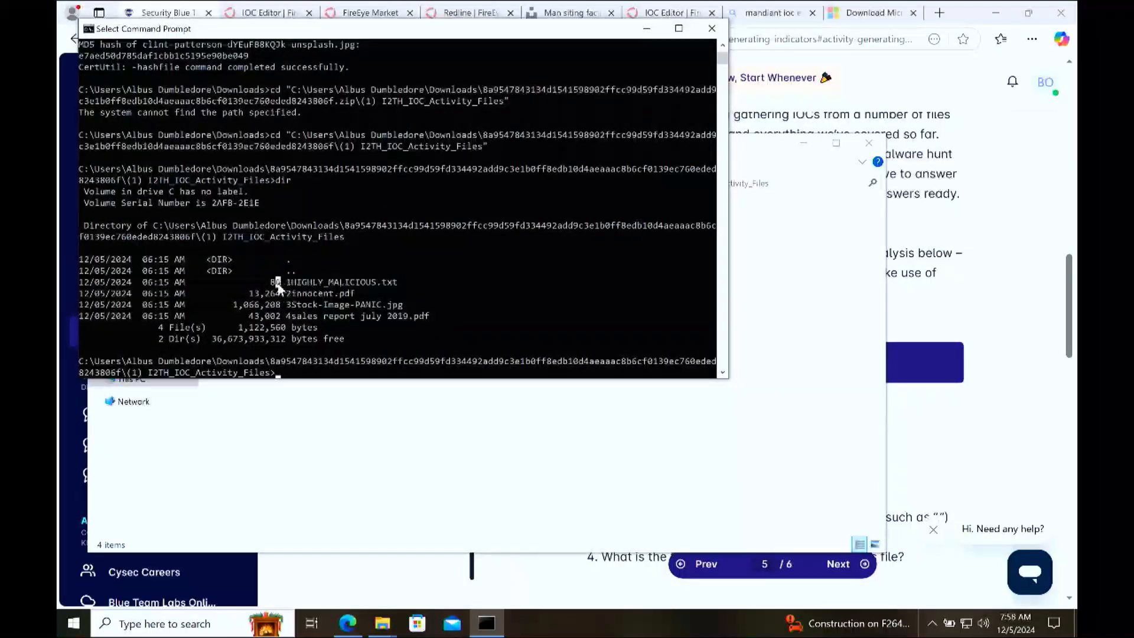
pyautogui.click(320, 283)
pyautogui.moveTo(400, 281); pyautogui.dragTo(271, 283)
pyautogui.click(380, 283)
# Step: Switch to the browser lesson and review the hash, file size and file name questions under File Beginning With "1"
pyautogui.click(870, 392)
pyautogui.click(891, 383)
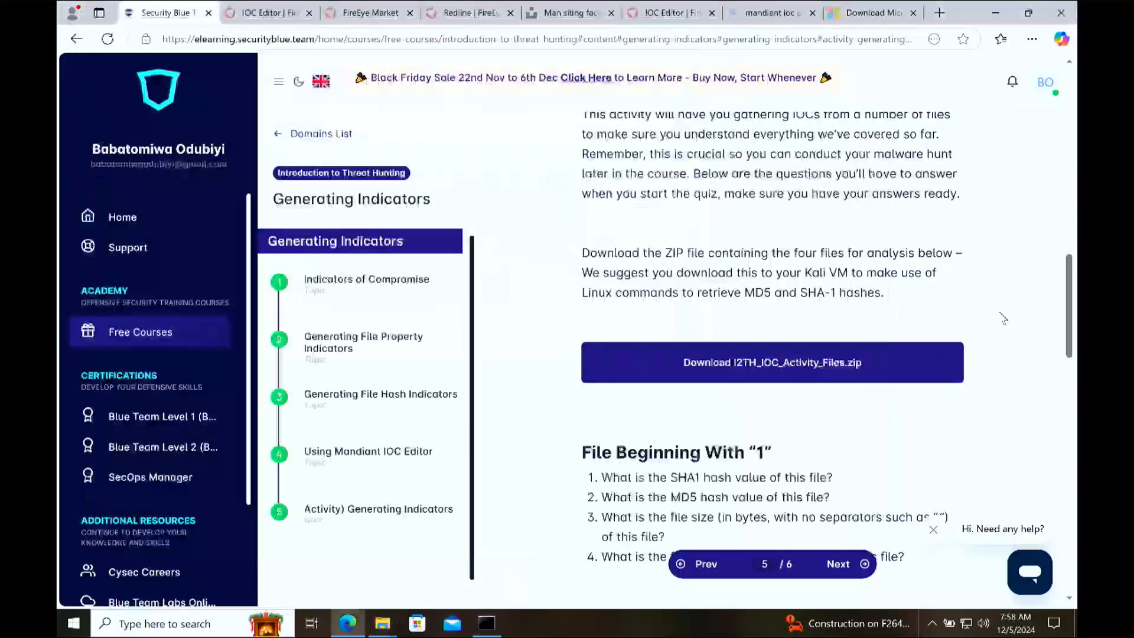
pyautogui.scroll(-1, 727, 394)
pyautogui.doubleClick(682, 406)
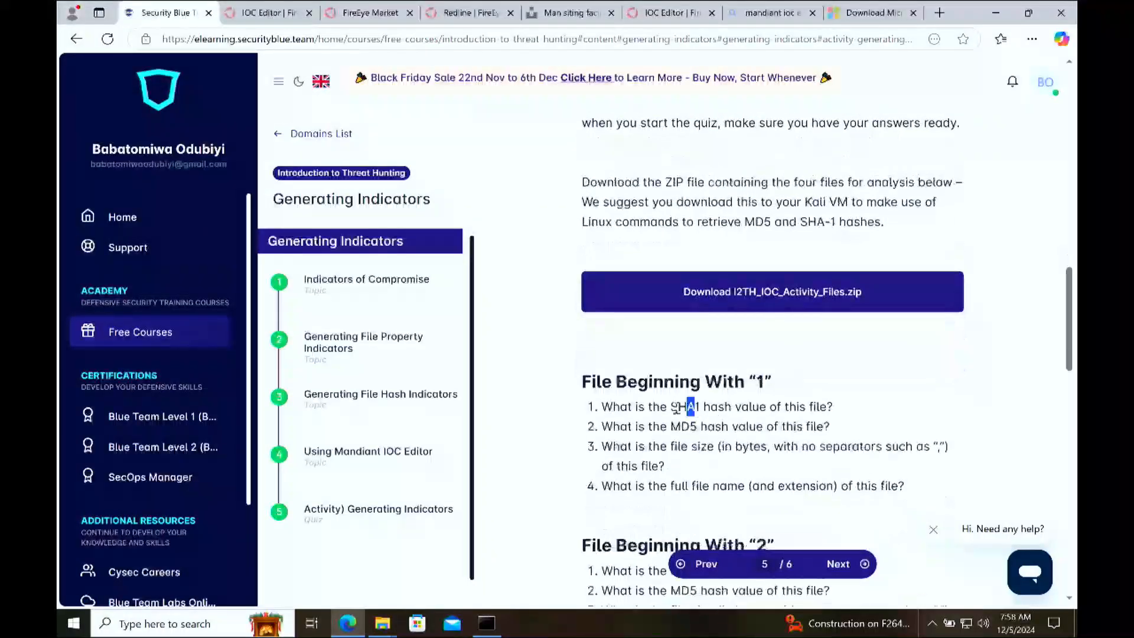
pyautogui.doubleClick(683, 425)
pyautogui.click(710, 447)
pyautogui.moveTo(711, 446); pyautogui.dragTo(635, 447)
pyautogui.moveTo(739, 486); pyautogui.dragTo(674, 486)
pyautogui.click(794, 368)
pyautogui.moveTo(766, 382); pyautogui.dragTo(734, 382)
# Step: Close the clint-patterson JPG's Properties dialog and look over the numbered activity files in File Explorer
pyautogui.click(382, 624)
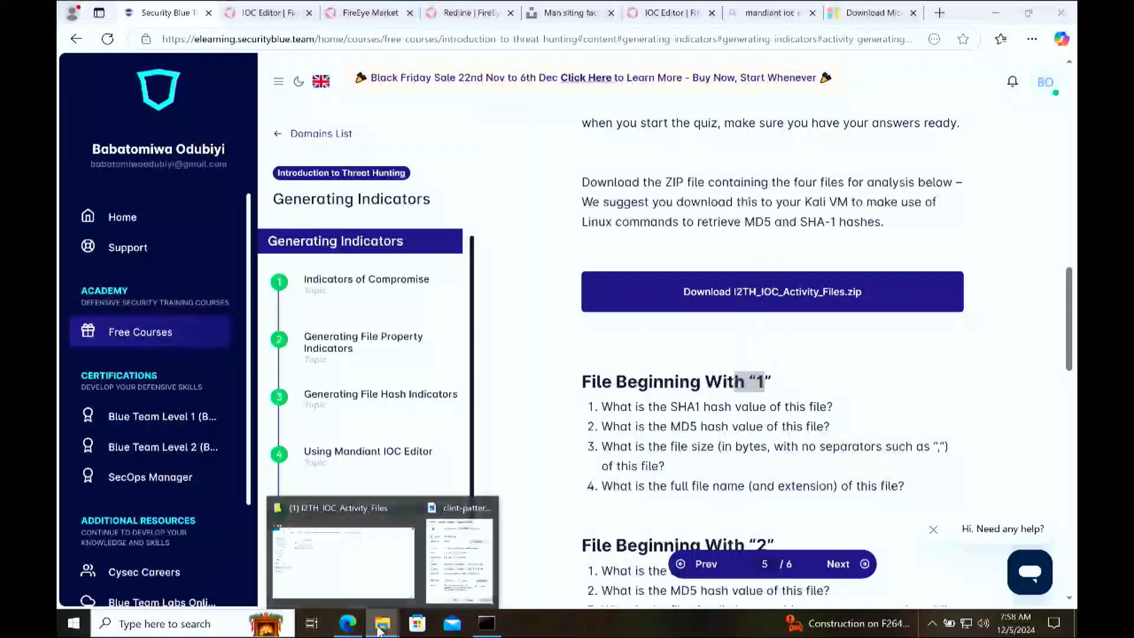
pyautogui.click(459, 561)
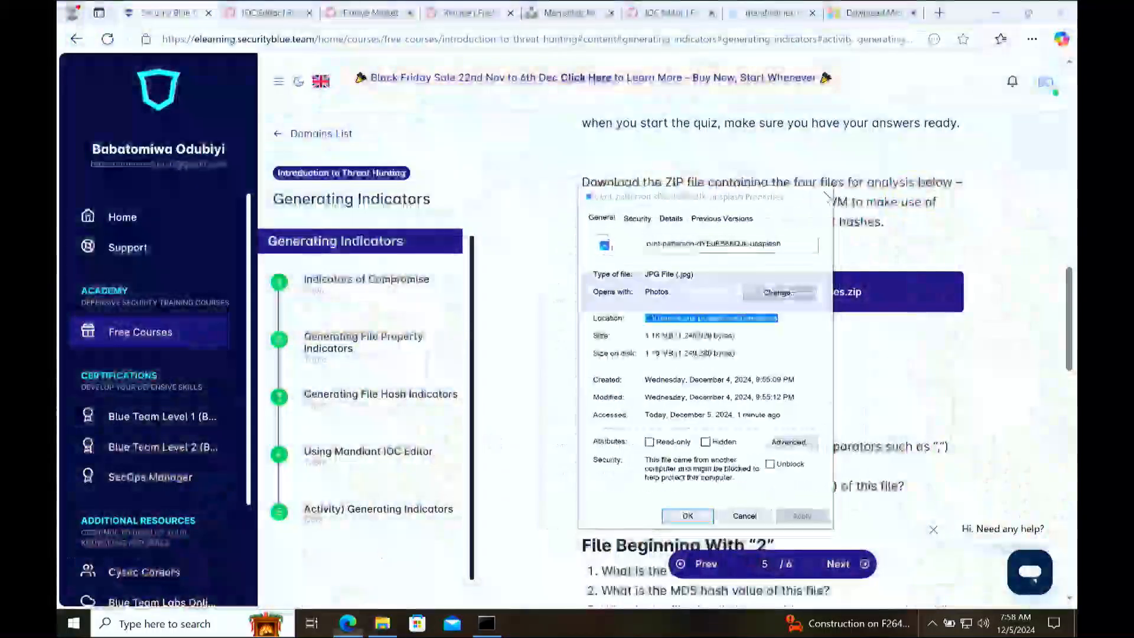
pyautogui.click(826, 196)
pyautogui.click(382, 624)
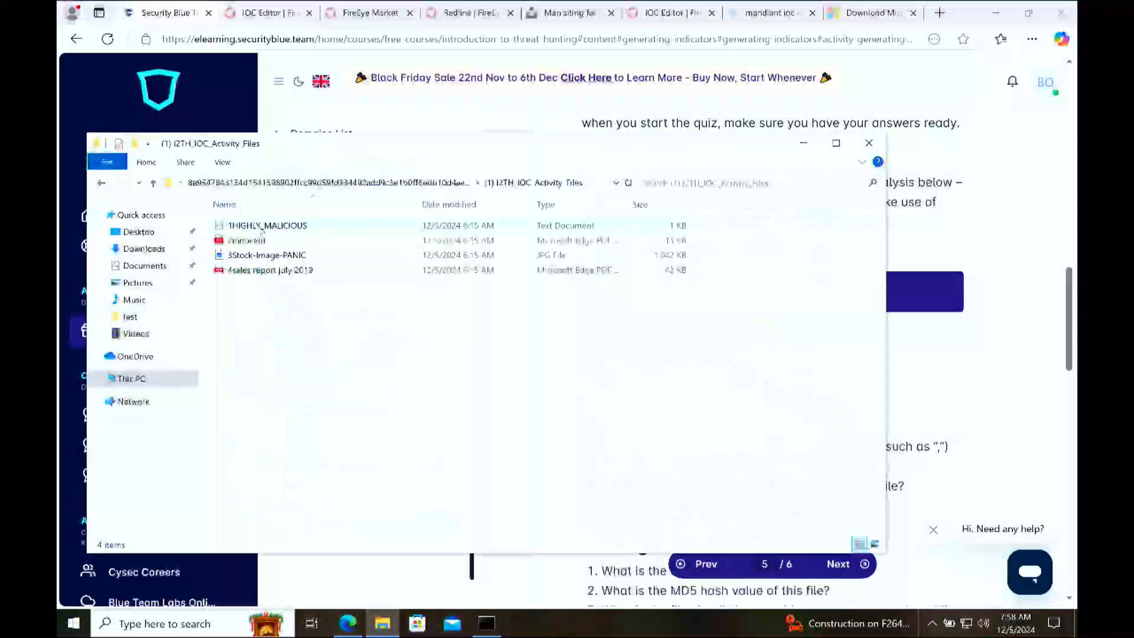
pyautogui.click(258, 228)
pyautogui.click(249, 241)
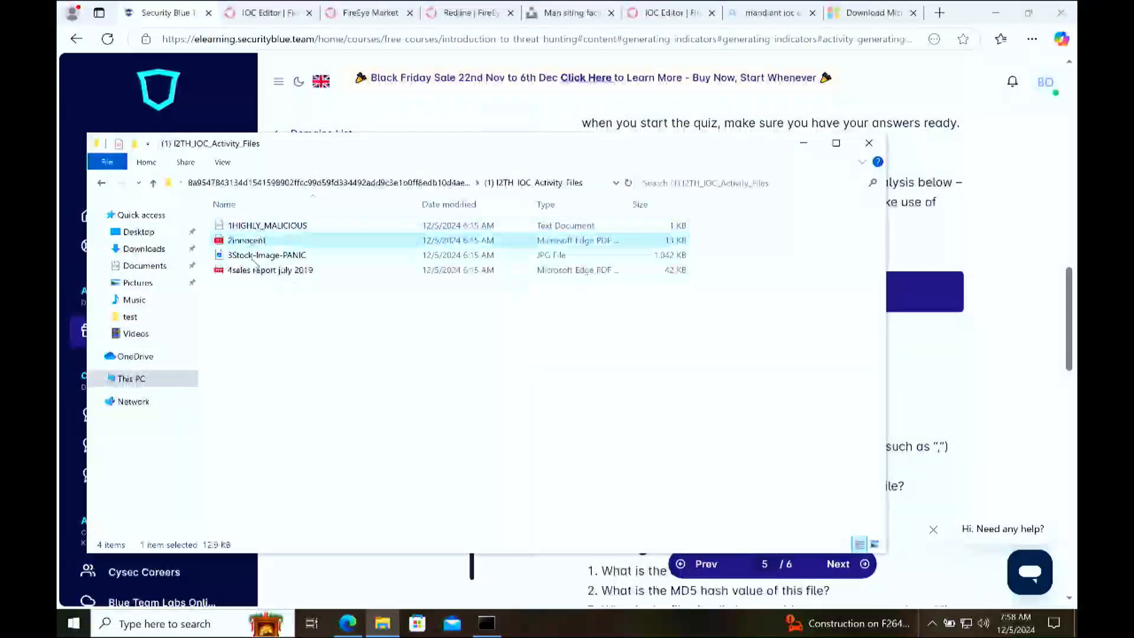
pyautogui.click(263, 270)
# Step: Return to the lesson and reread the SHA1 and MD5 questions for the file beginning with "1"
pyautogui.click(966, 366)
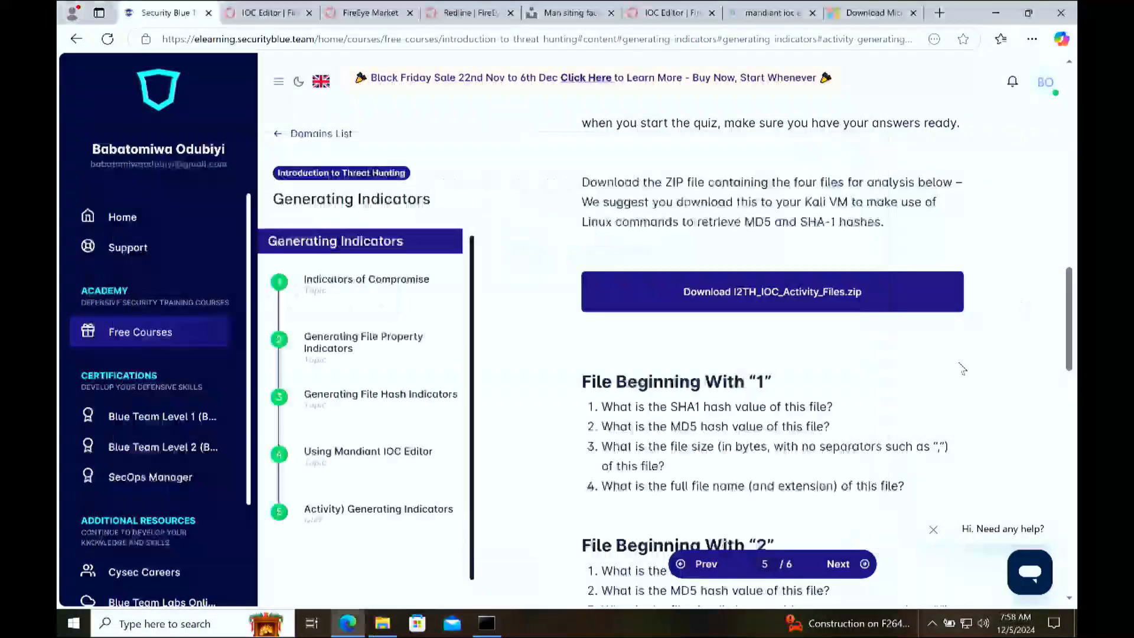
pyautogui.scroll(-3, 964, 367)
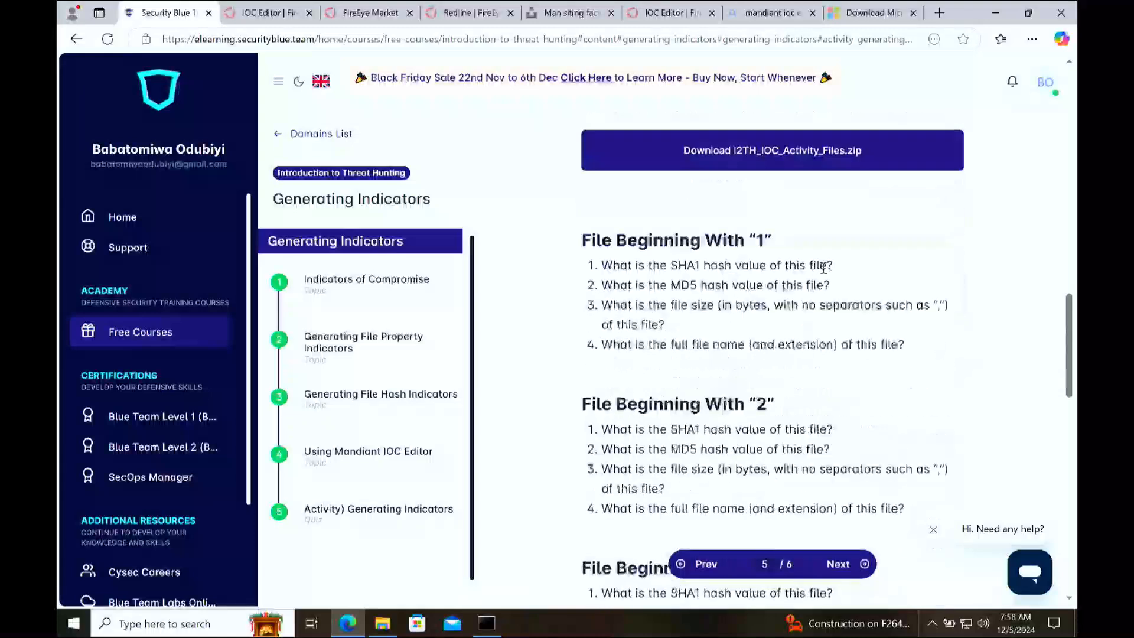
pyautogui.moveTo(833, 266); pyautogui.dragTo(694, 266)
pyautogui.moveTo(806, 285); pyautogui.dragTo(620, 285)
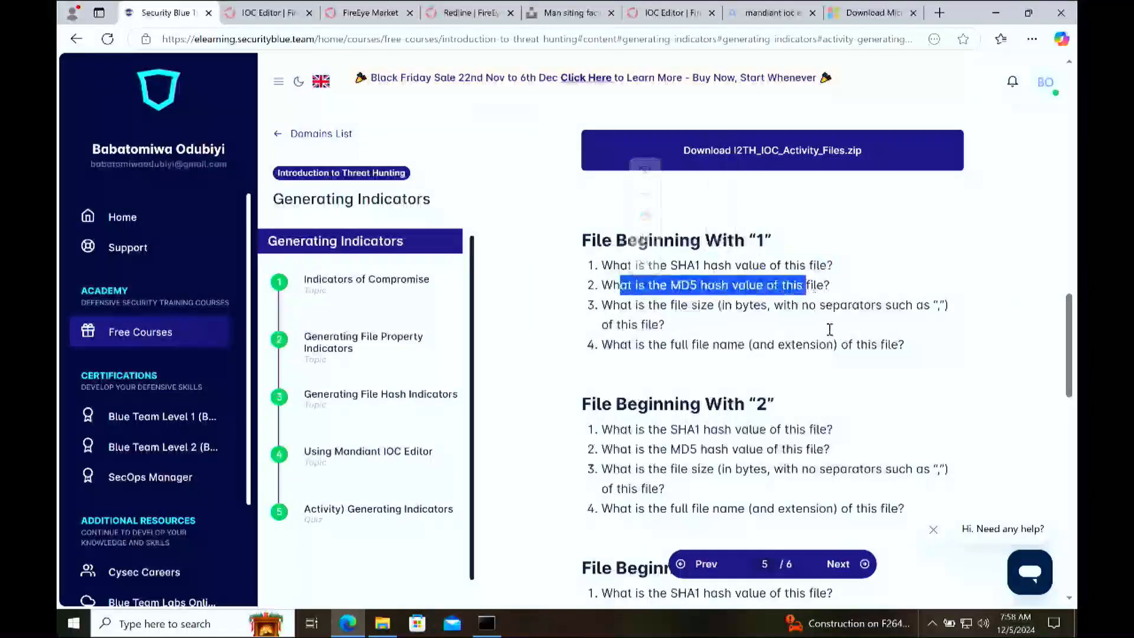
# Step: In Command Prompt, generate the SHA1 hash of 1HIGHLY_MALICIOUS.txt with certutil -hashfile
pyautogui.click(486, 623)
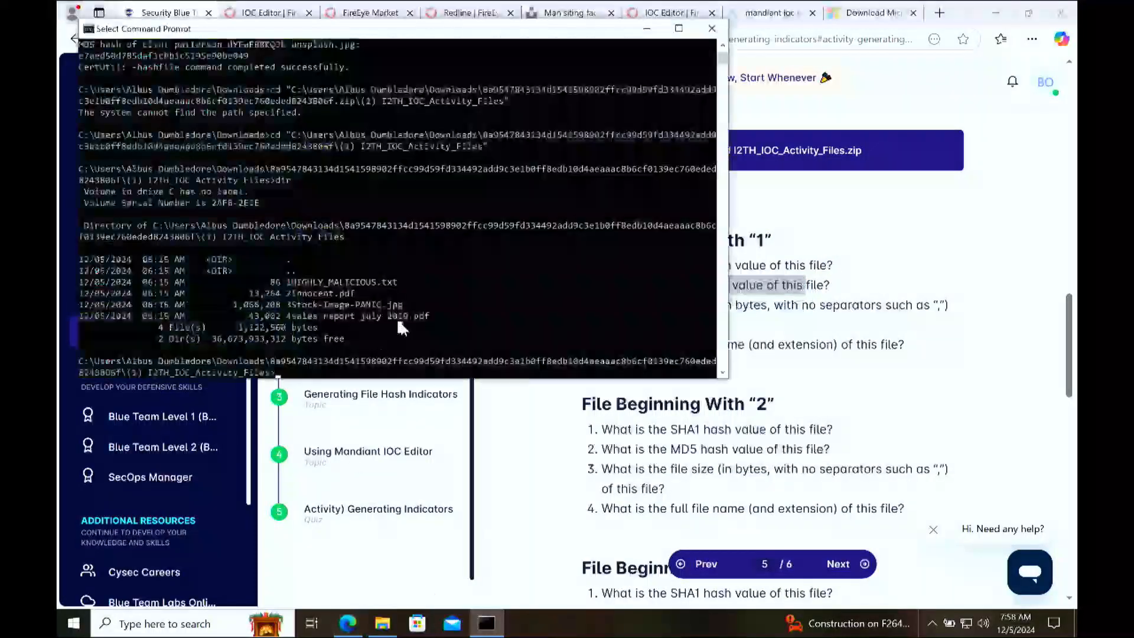
pyautogui.write('certutil -has')
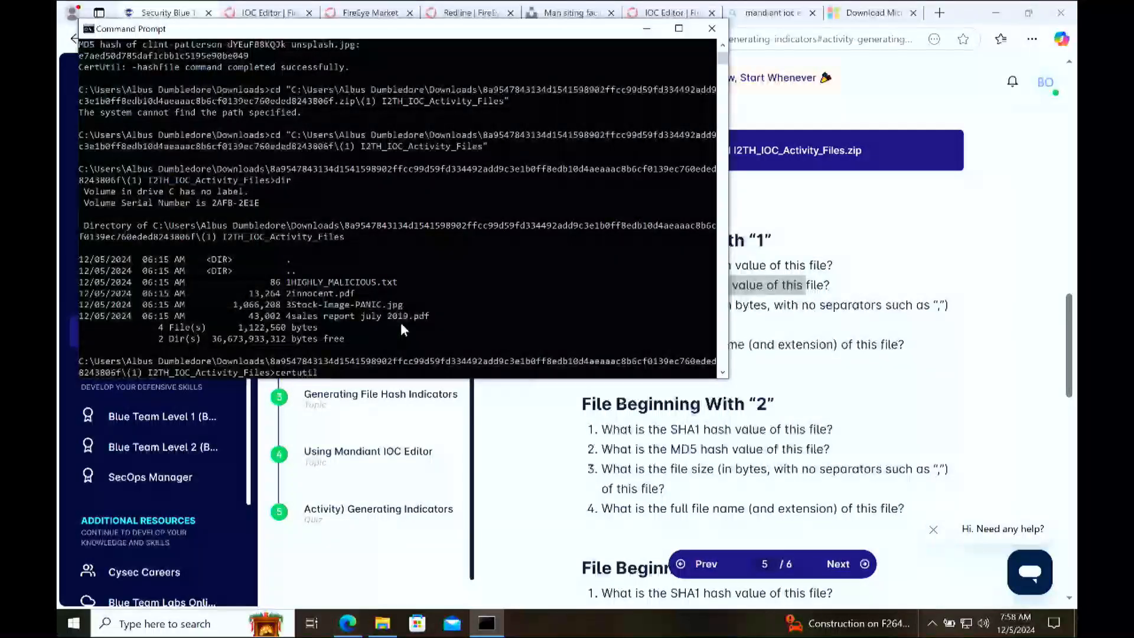
pyautogui.write('hfile ')
pyautogui.write('1')
pyautogui.press('Tab')
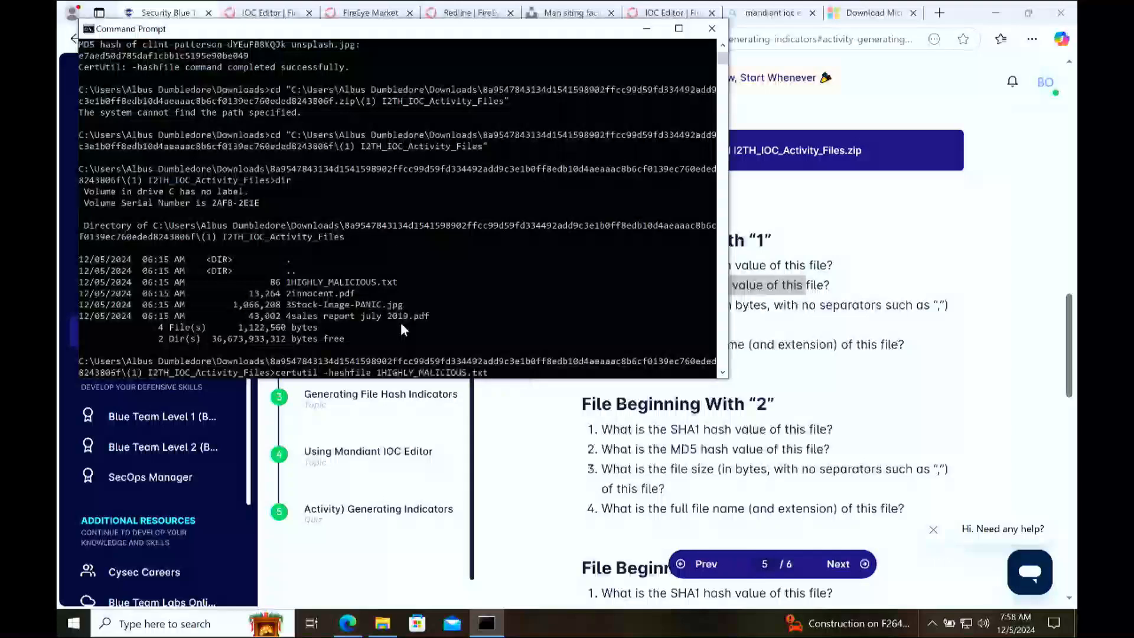
pyautogui.write('sHA1')
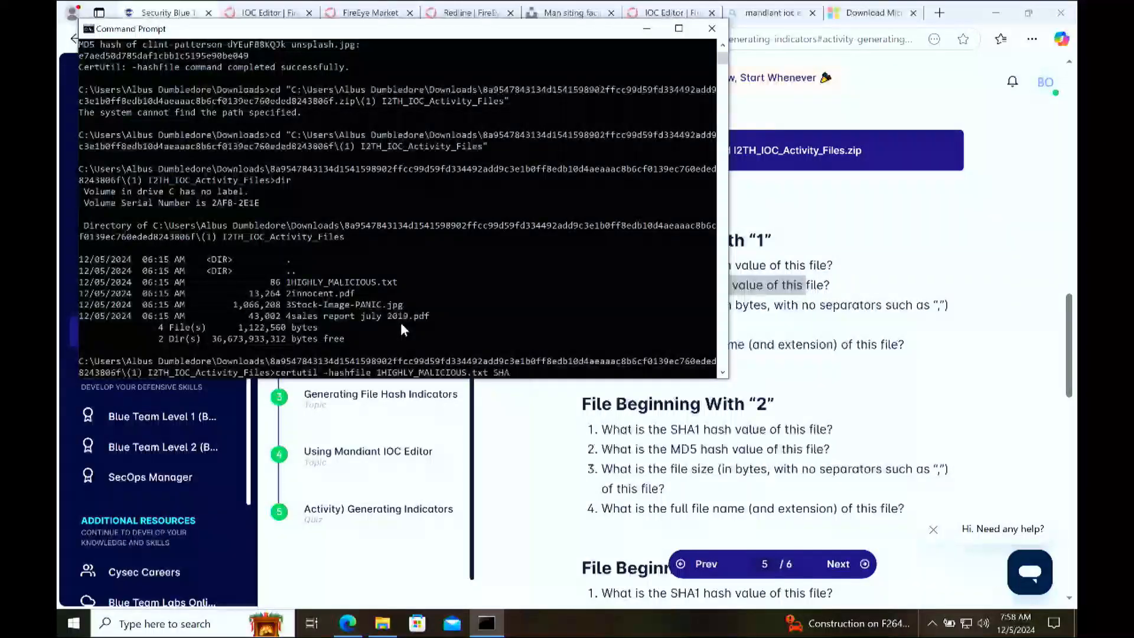
pyautogui.press('Return')
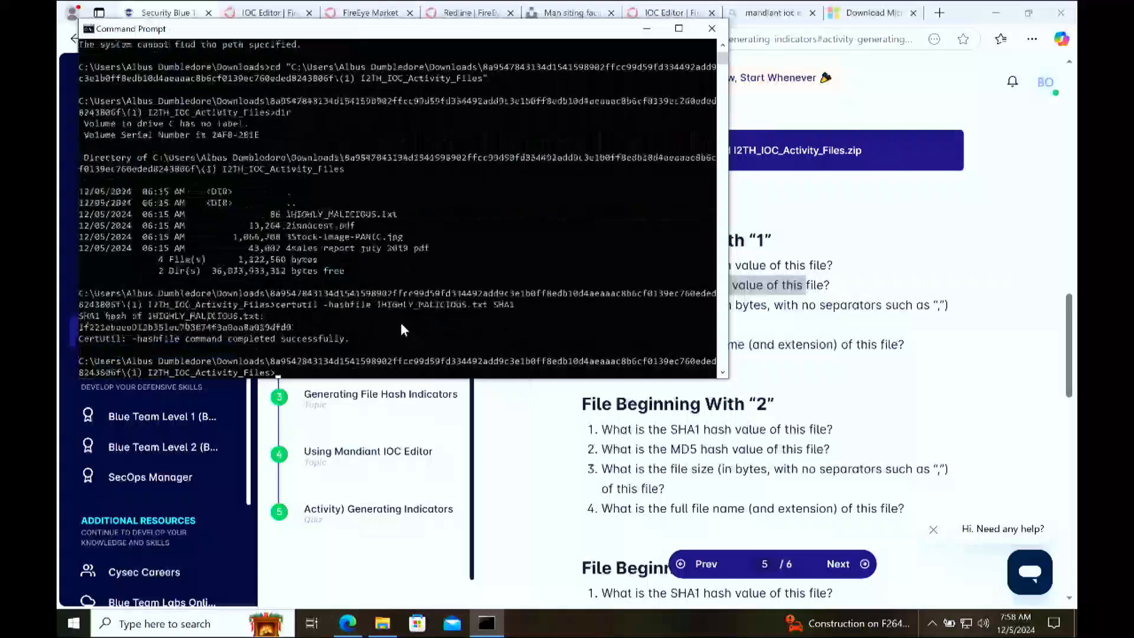
# Step: Copy the generated SHA1 hash of 1HIGHLY_MALICIOUS.txt from the Command Prompt output
pyautogui.click(291, 327)
pyautogui.moveTo(291, 326); pyautogui.dragTo(81, 325)
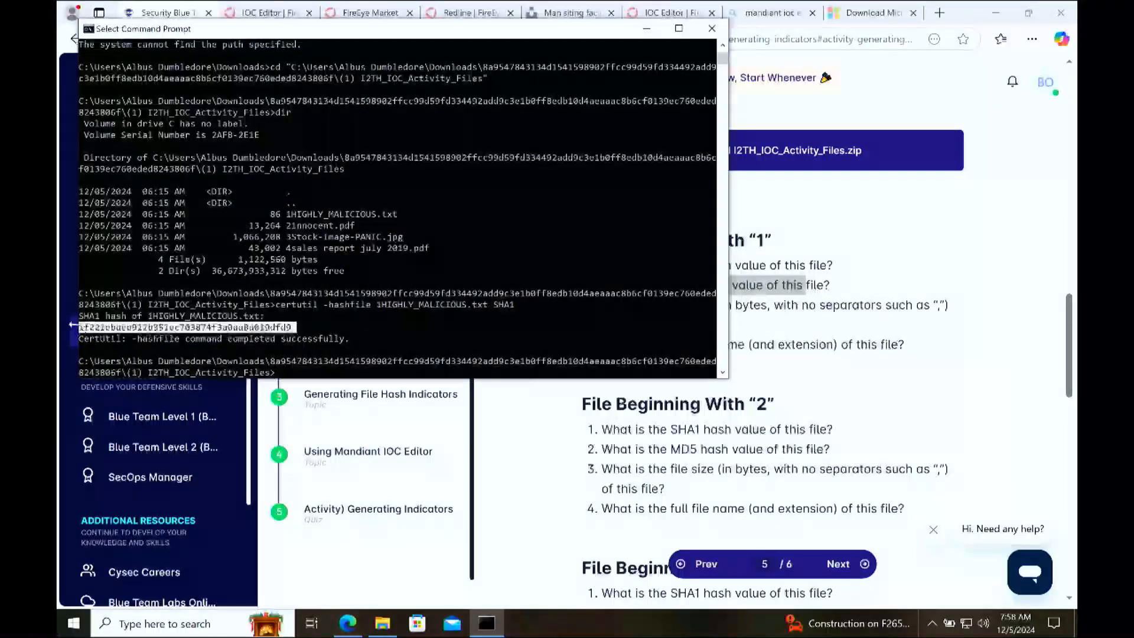
pyautogui.hotkey('ctrl', 'c')
# Step: Check the byte sizes and full names of the activity files in the dir listing, including 1HIGHLY_MALICIOUS.txt and 2innocent.pdf
pyautogui.doubleClick(279, 214)
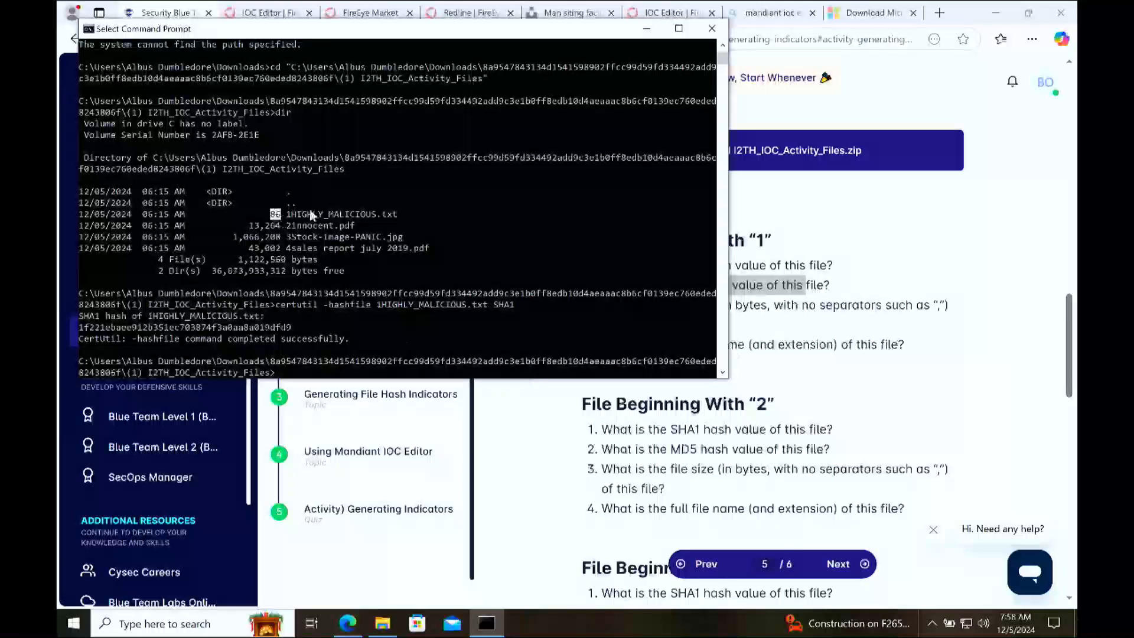
pyautogui.moveTo(281, 224); pyautogui.dragTo(251, 223)
pyautogui.click(262, 226)
pyautogui.doubleClick(278, 225)
pyautogui.click(347, 248)
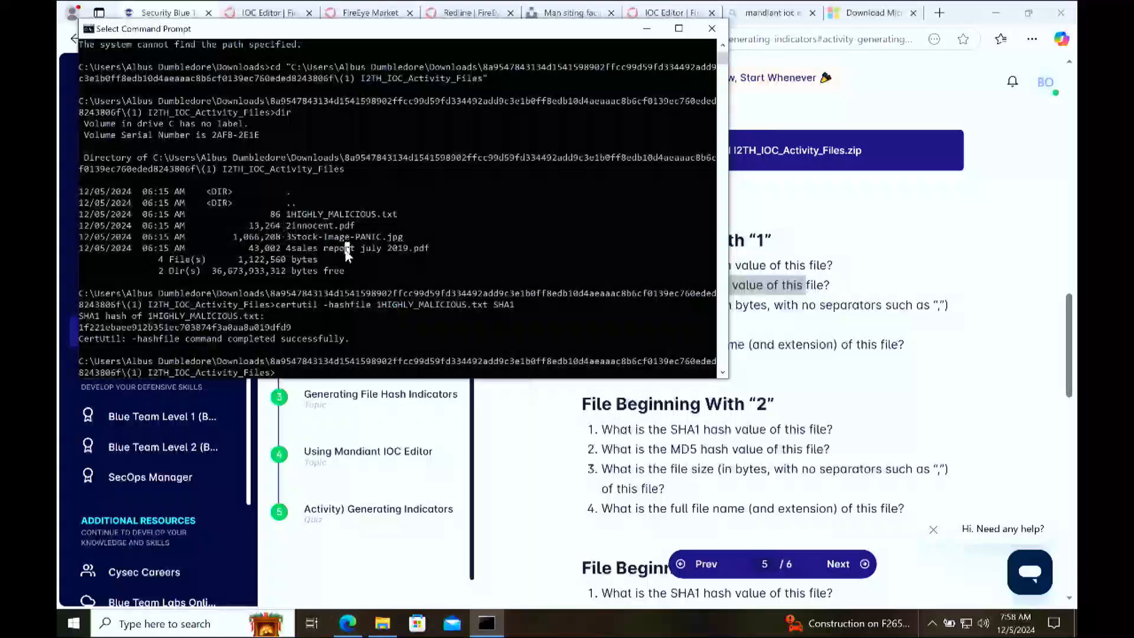
# Step: Skim the activity's remaining questions in the browser lesson and open the Malware Hunting section from the domains list
pyautogui.click(796, 347)
pyautogui.scroll(-15, 826, 402)
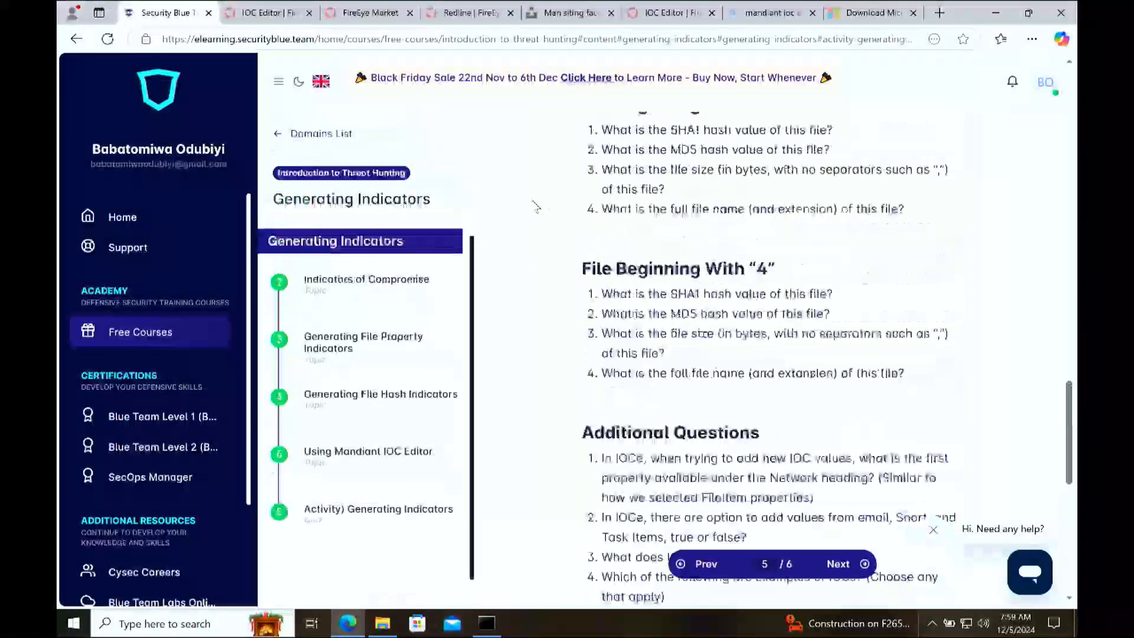
pyautogui.click(322, 135)
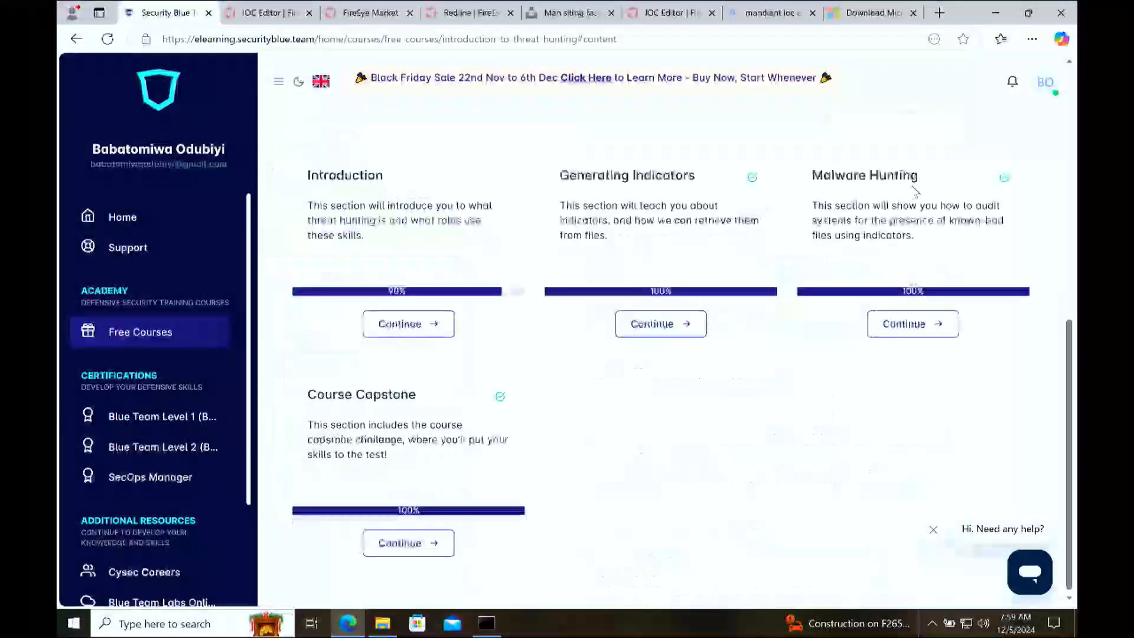
pyautogui.click(926, 332)
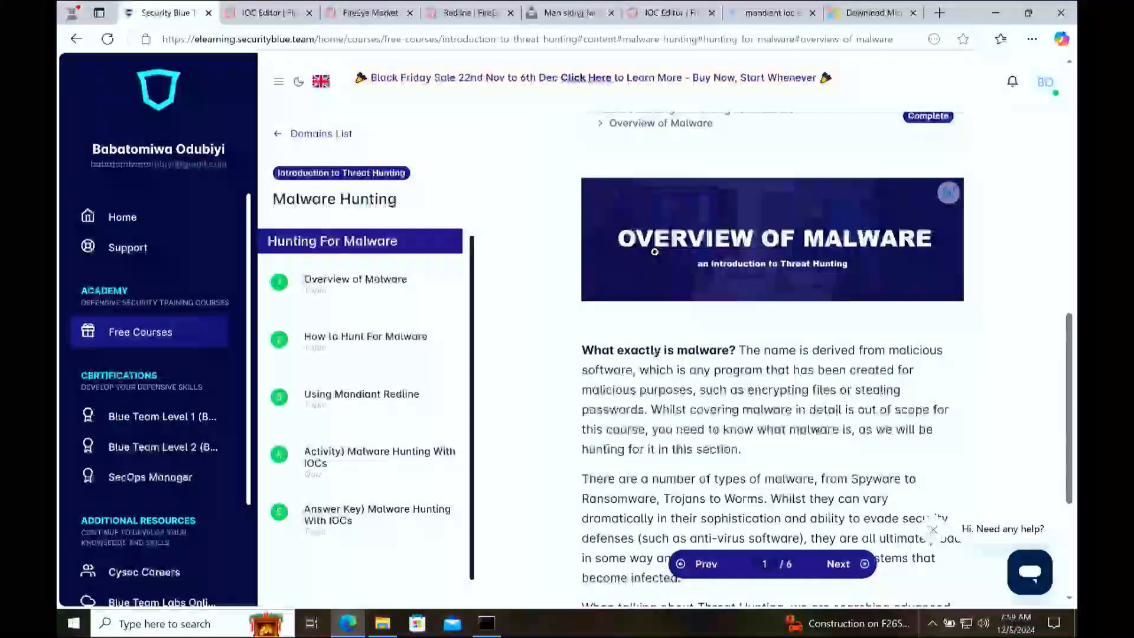
# Step: Read through the Overview of Malware lesson and open the How to Hunt For Malware lesson
pyautogui.scroll(-3, 655, 260)
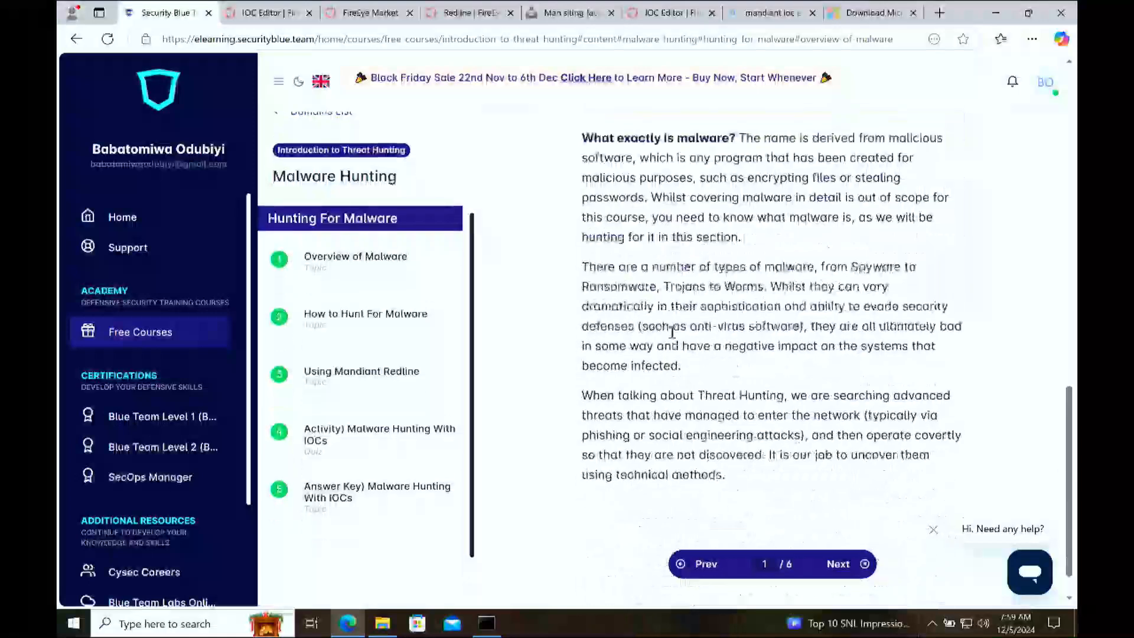
pyautogui.scroll(-1, 671, 333)
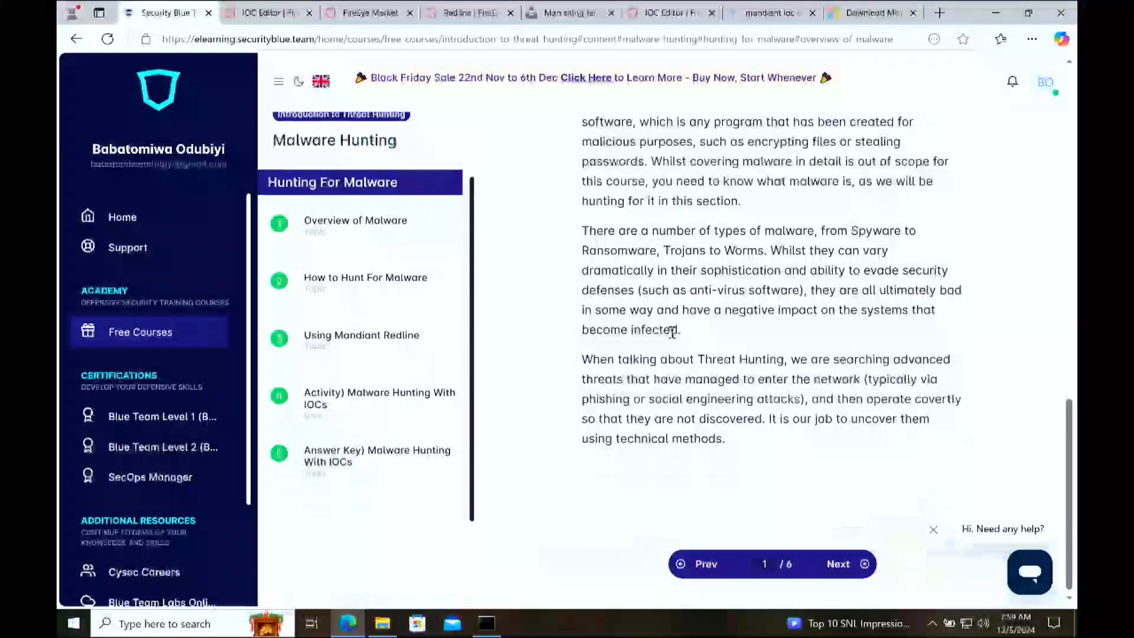
pyautogui.click(373, 278)
# Step: Read the lesson's two endpoint hunting approaches: finding covert malware with shared IOCs and comparing known-good values against systems
pyautogui.scroll(-5, 658, 281)
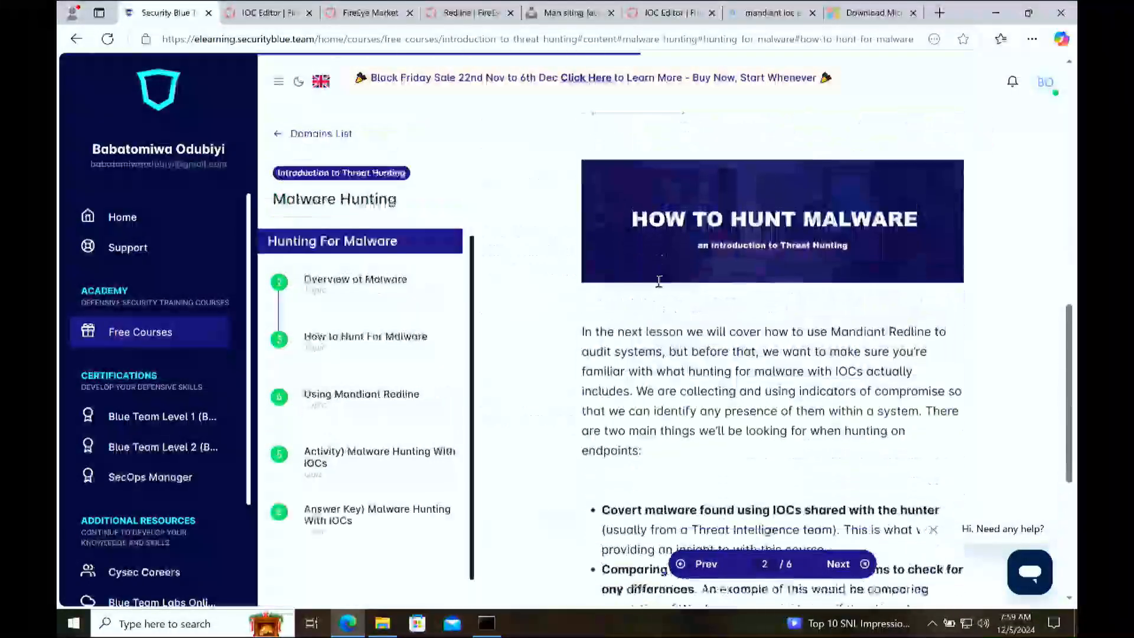
pyautogui.scroll(-2, 658, 281)
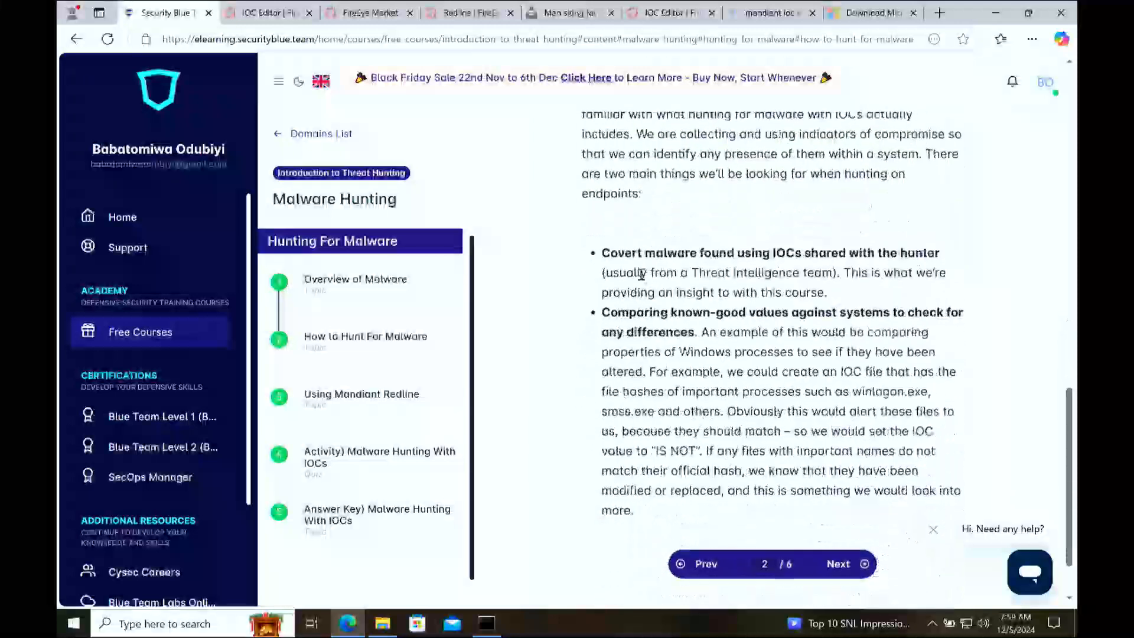
pyautogui.moveTo(610, 254); pyautogui.dragTo(756, 264)
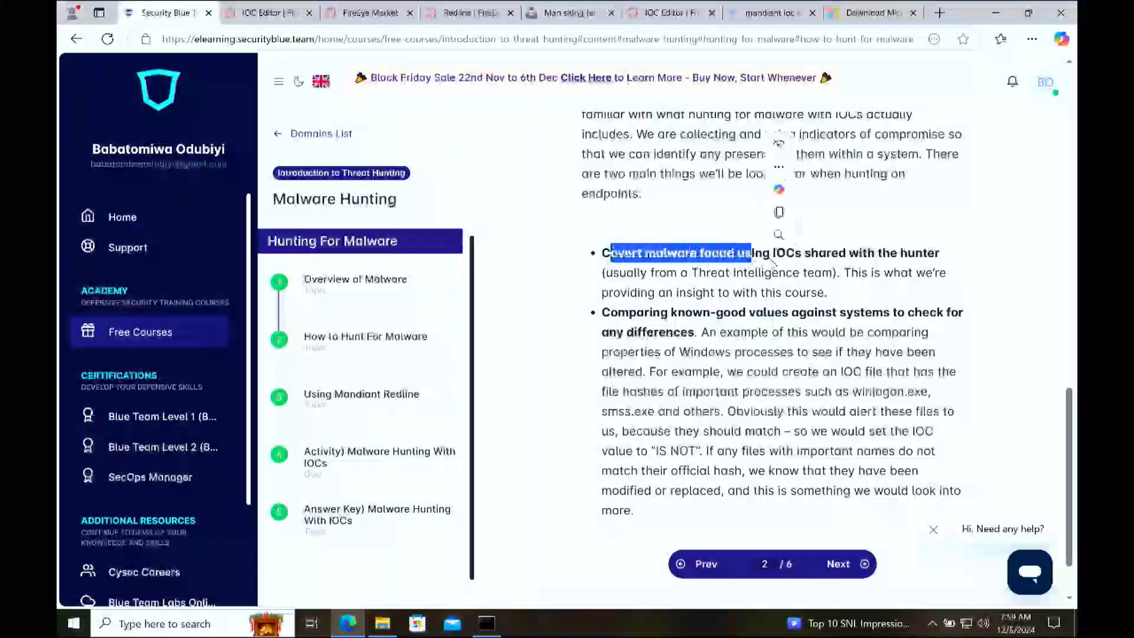
pyautogui.click(783, 266)
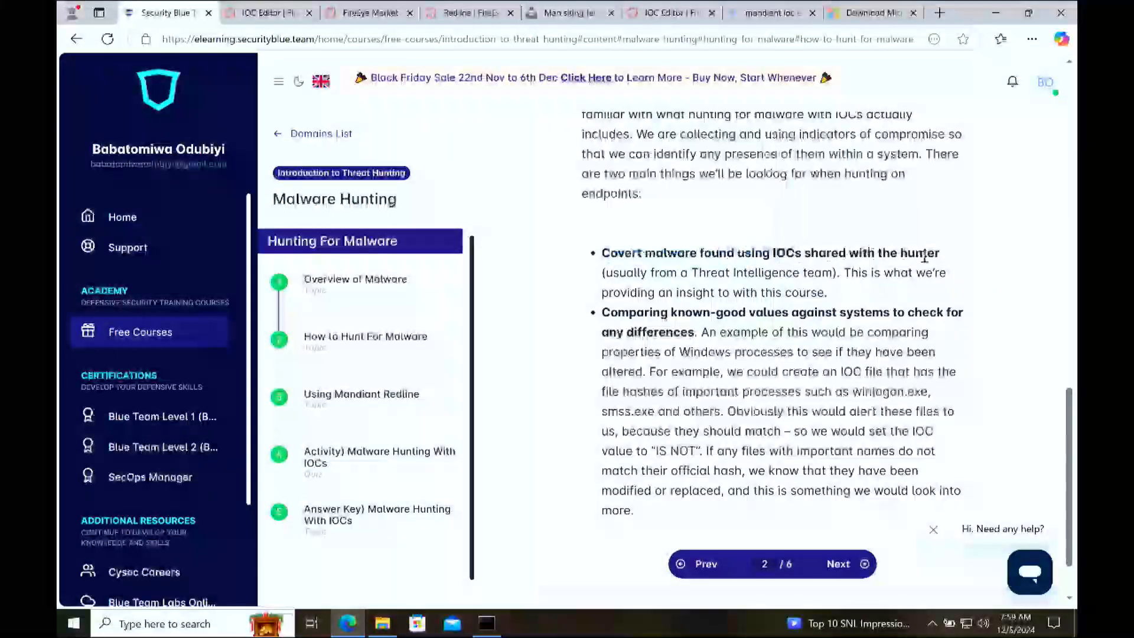
pyautogui.moveTo(605, 273)
pyautogui.mouseDown()
pyautogui.moveTo(757, 273)
pyautogui.moveTo(844, 293)
pyautogui.moveTo(840, 272)
pyautogui.moveTo(727, 294)
pyautogui.moveTo(602, 293)
pyautogui.mouseUp()
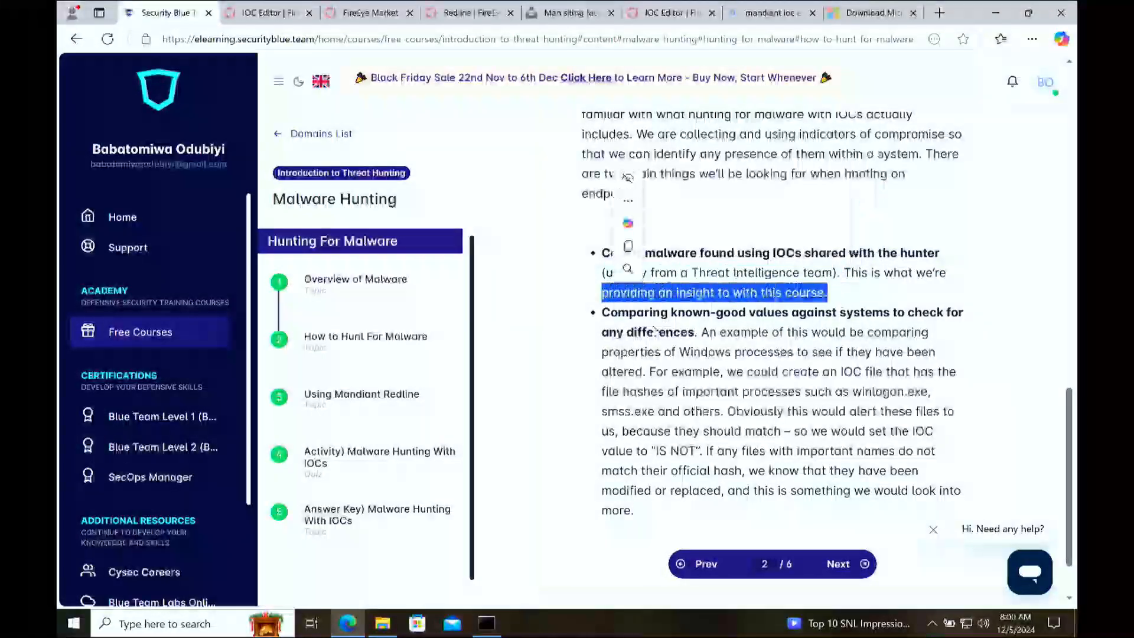
pyautogui.click(694, 326)
pyautogui.moveTo(667, 314); pyautogui.dragTo(850, 316)
pyautogui.click(884, 323)
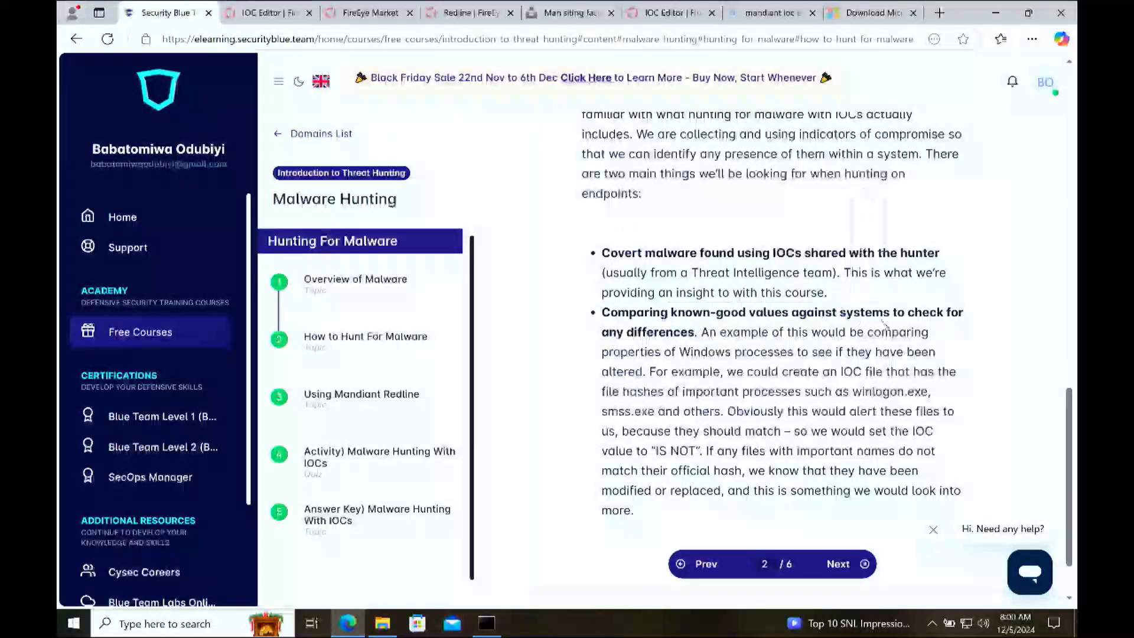
pyautogui.moveTo(694, 333); pyautogui.dragTo(603, 333)
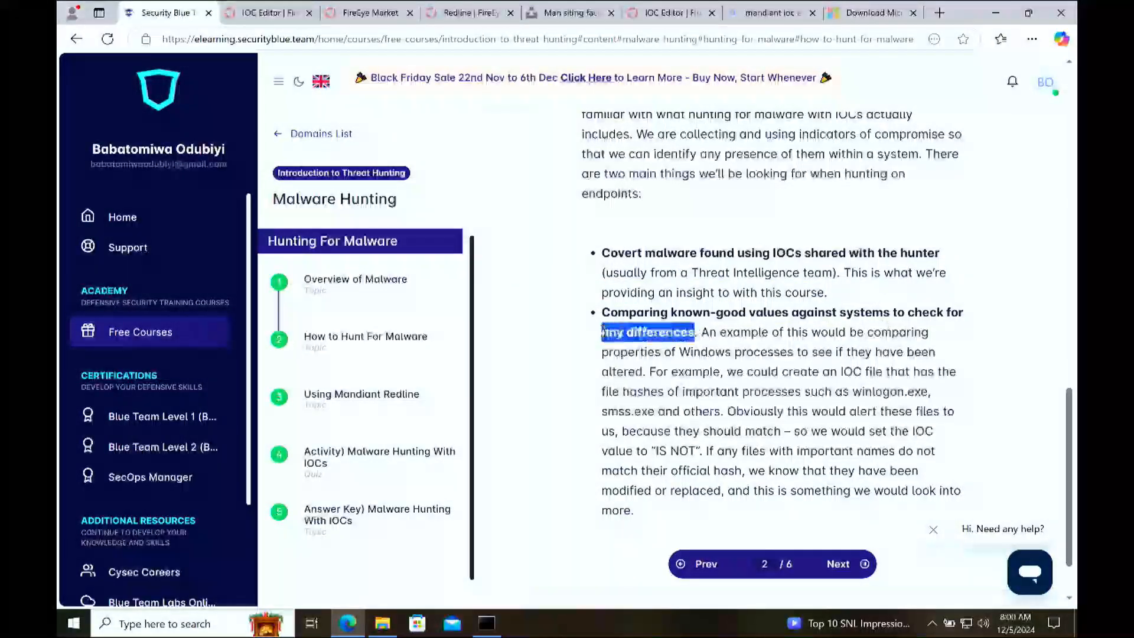
pyautogui.click(736, 345)
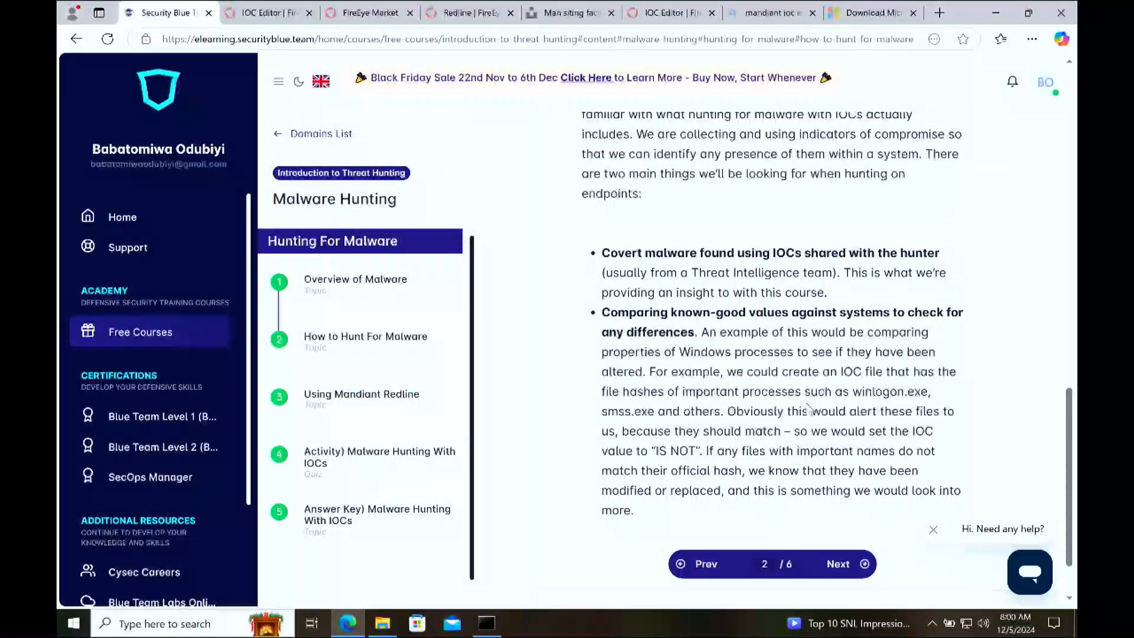
# Step: Study the known-good hash example, covering the winlogon.exe process and the IOC value set to "IS NOT"
pyautogui.moveTo(853, 395); pyautogui.dragTo(876, 396)
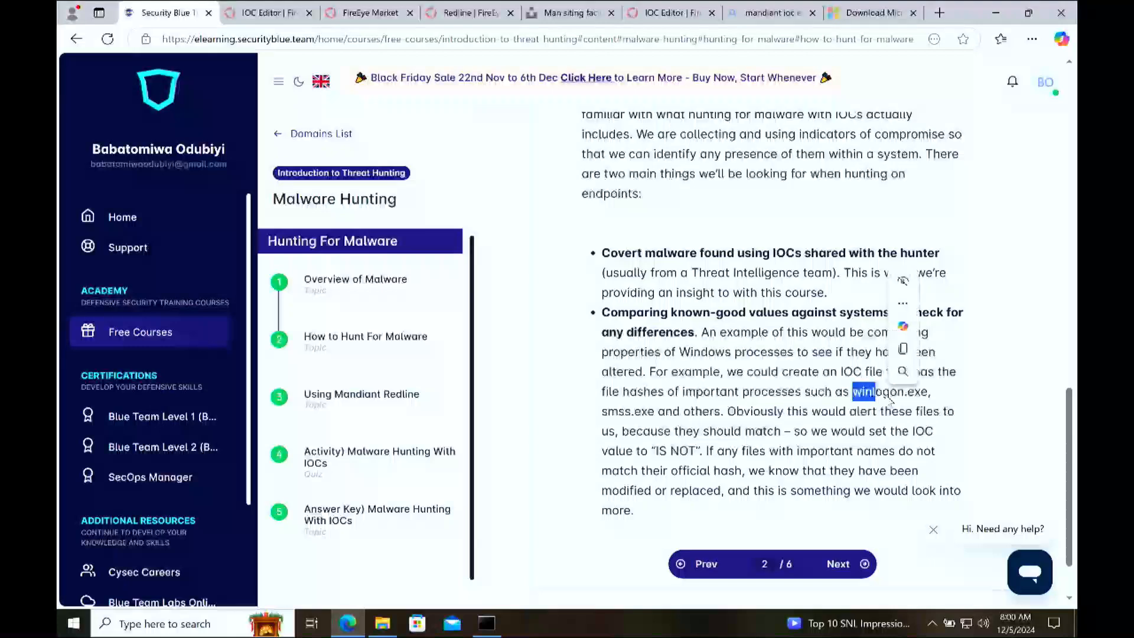
pyautogui.click(920, 395)
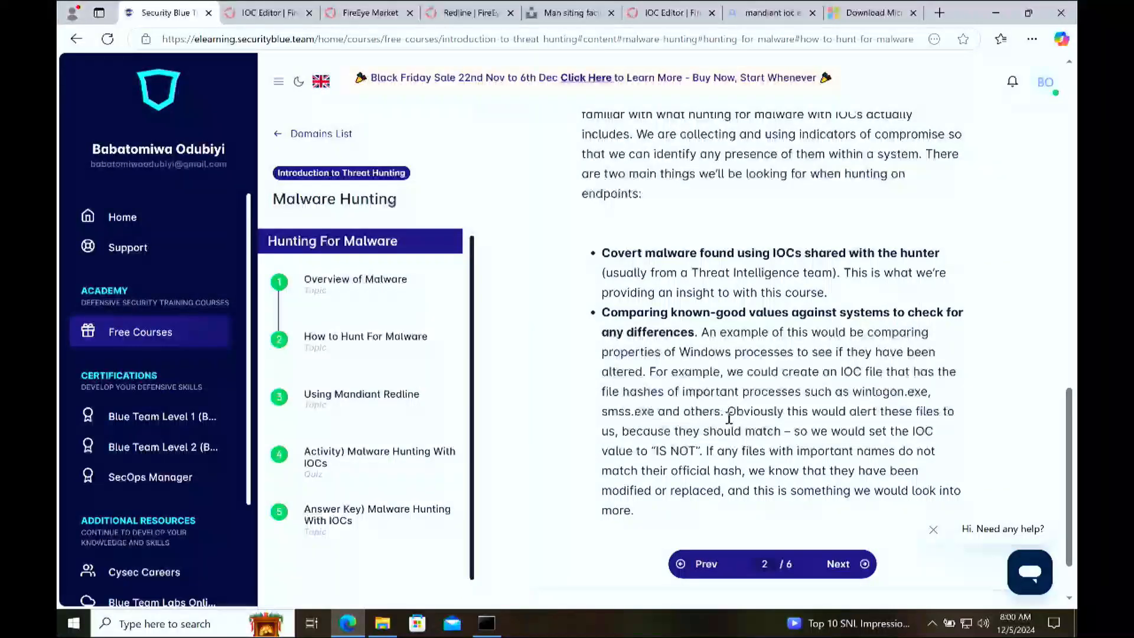
pyautogui.moveTo(732, 412); pyautogui.dragTo(917, 414)
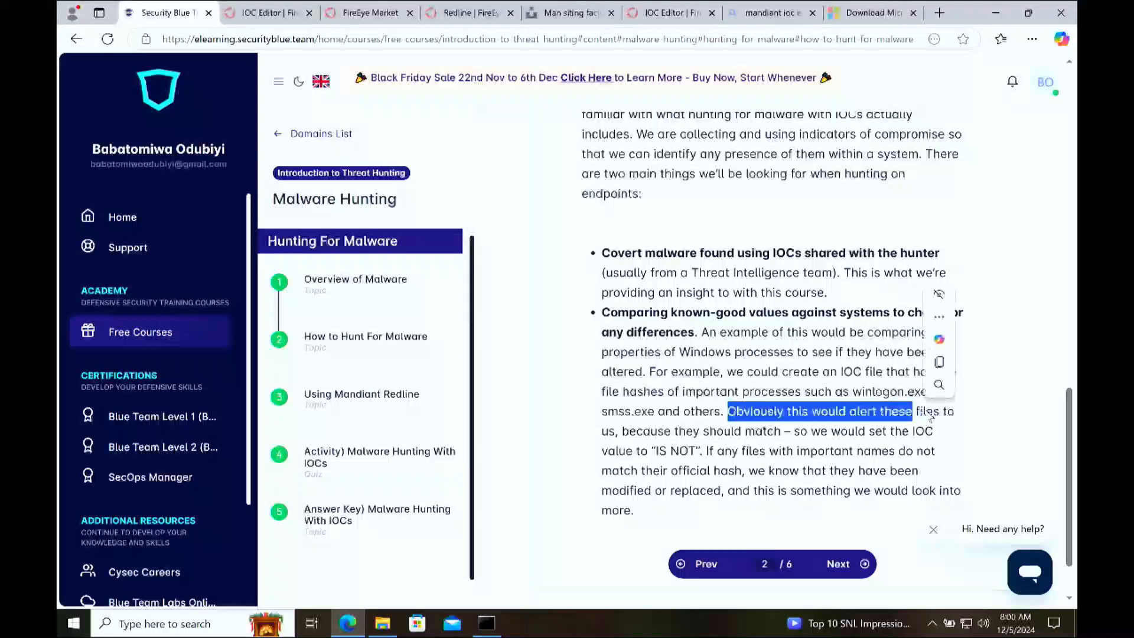
pyautogui.click(898, 414)
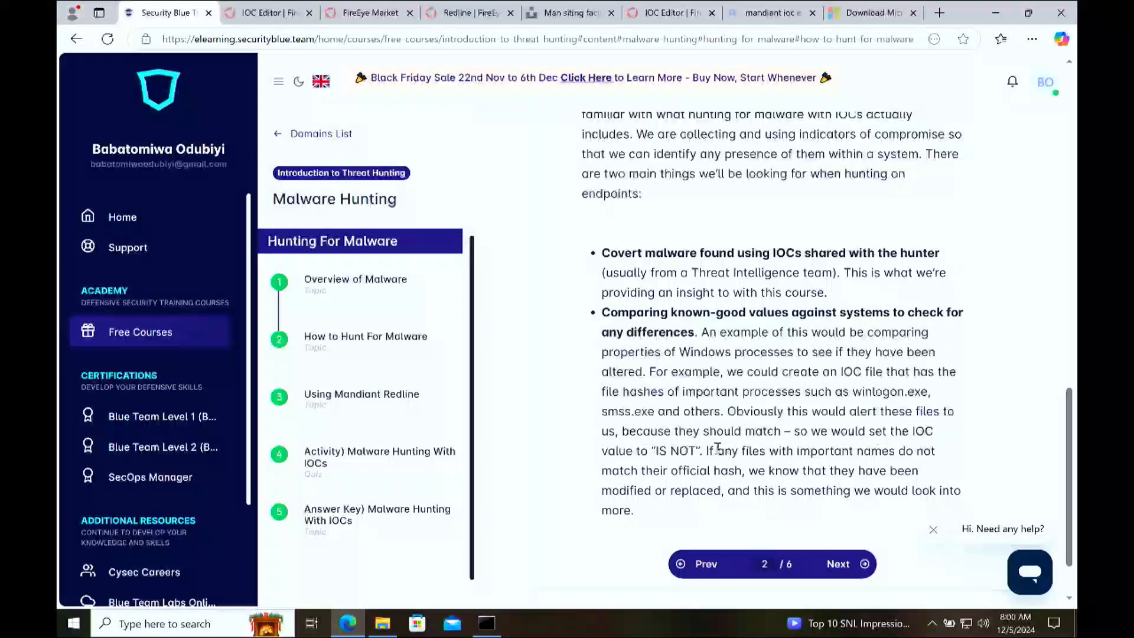
pyautogui.moveTo(688, 450); pyautogui.dragTo(656, 451)
pyautogui.click(863, 413)
pyautogui.moveTo(927, 392); pyautogui.dragTo(849, 392)
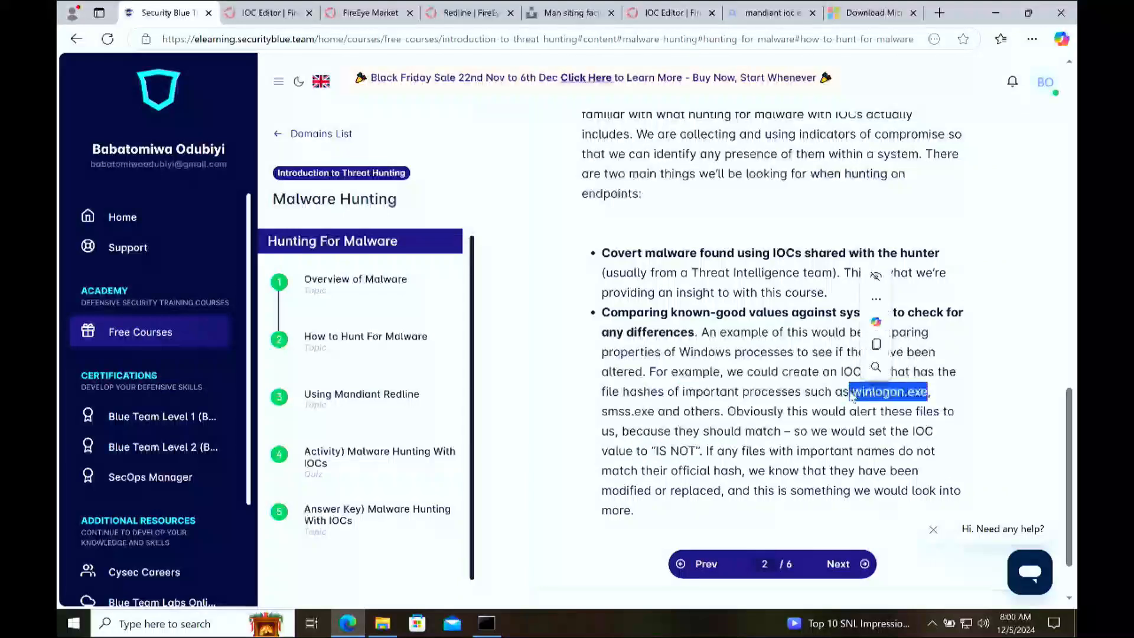
pyautogui.click(791, 424)
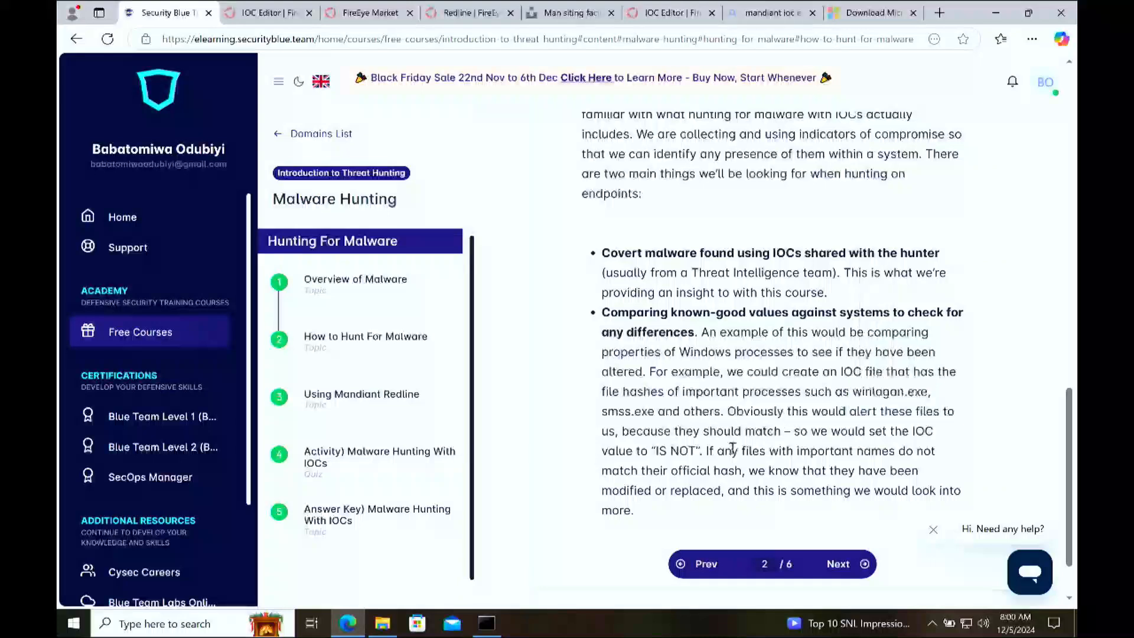
pyautogui.scroll(-1, 727, 452)
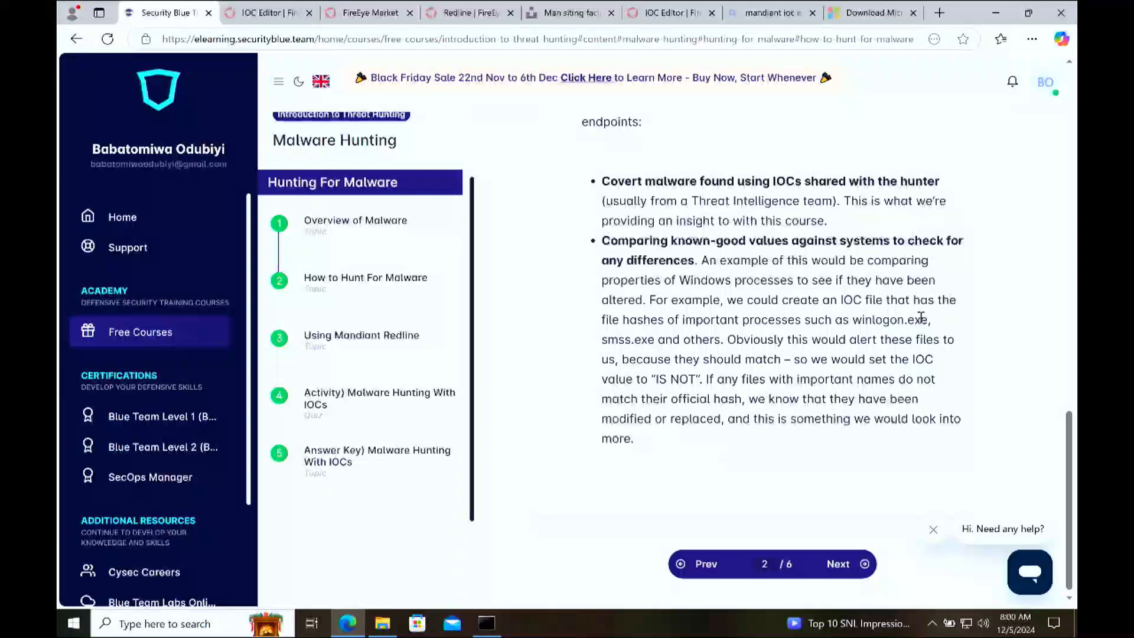
pyautogui.moveTo(928, 319); pyautogui.dragTo(863, 328)
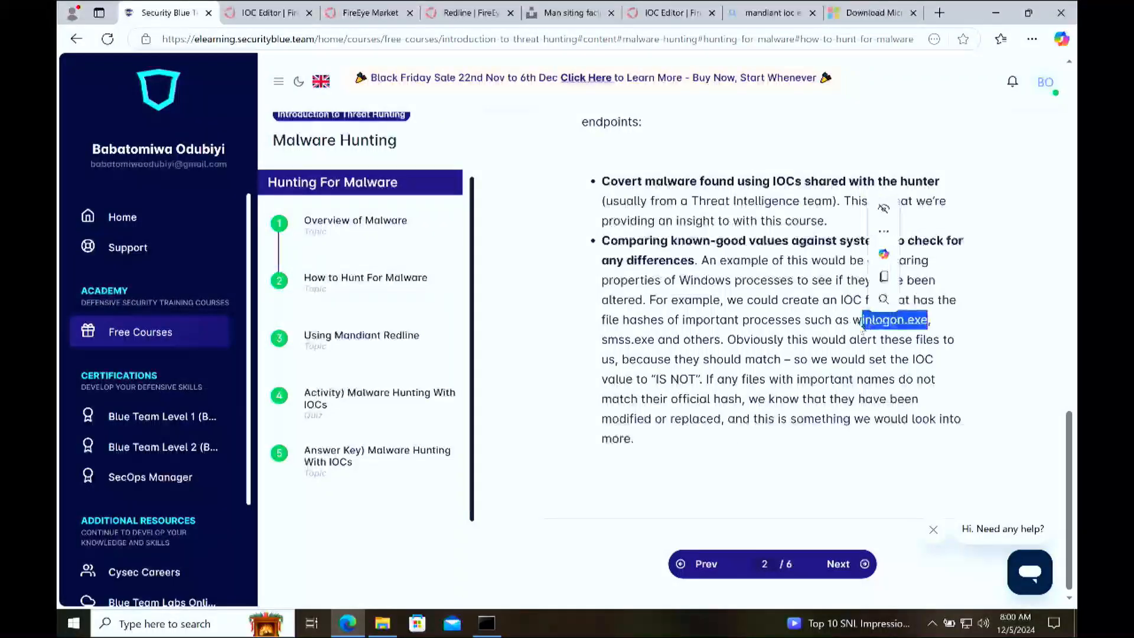
pyautogui.click(771, 448)
# Step: Advance to the Using Mandiant Redline lesson and, from its Installation section, bring up Redline's download page on FireEye Market
pyautogui.click(845, 563)
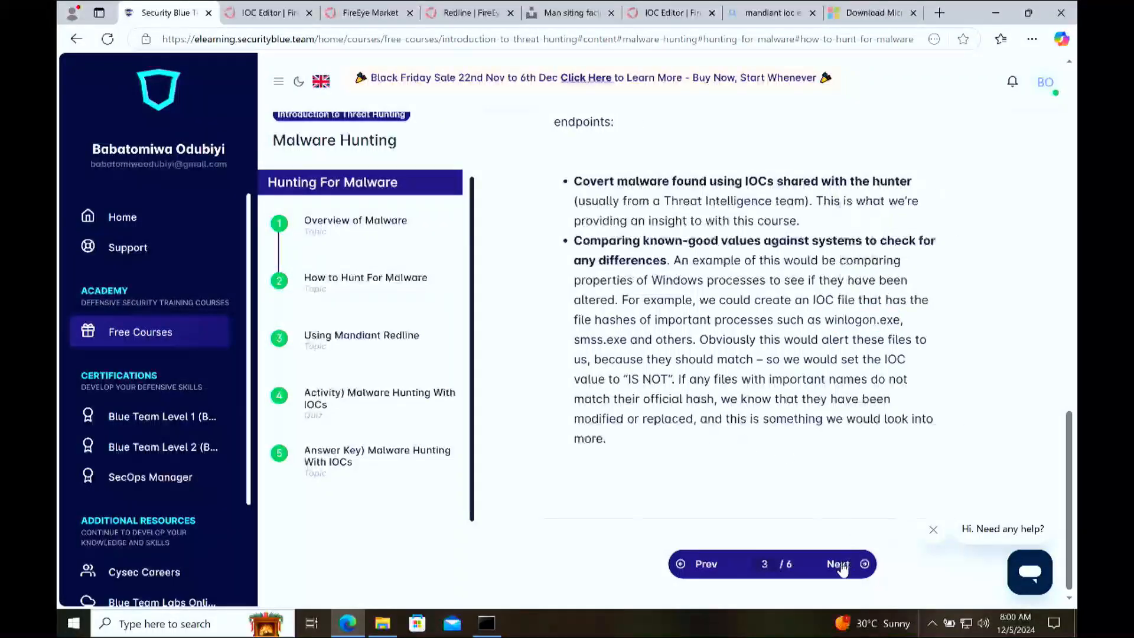
pyautogui.scroll(-10, 817, 400)
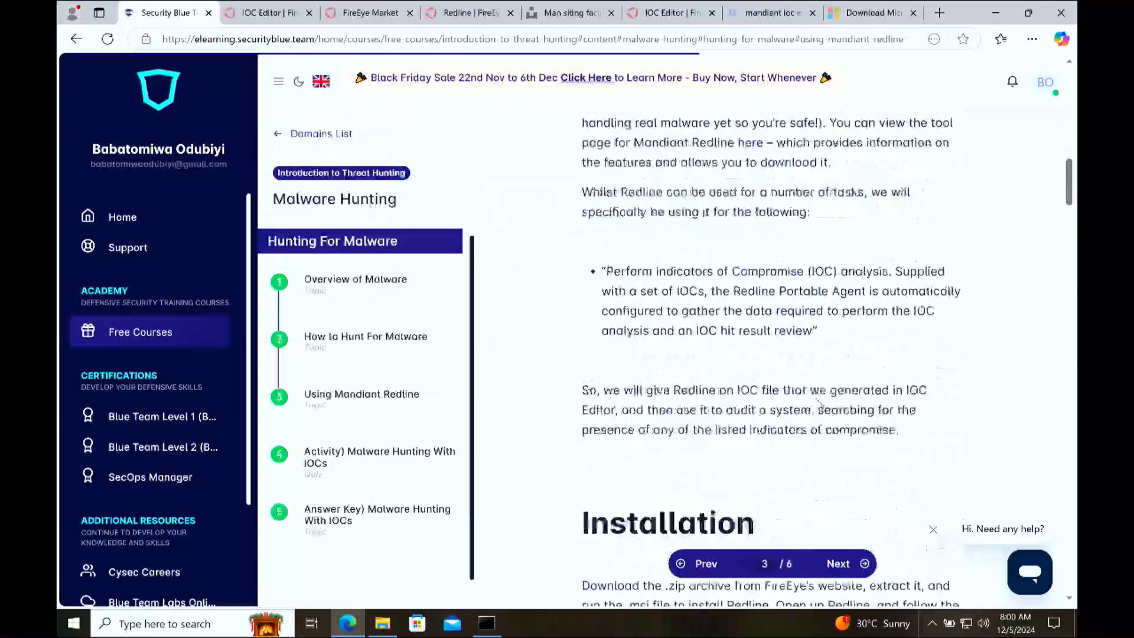
pyautogui.scroll(-5, 687, 458)
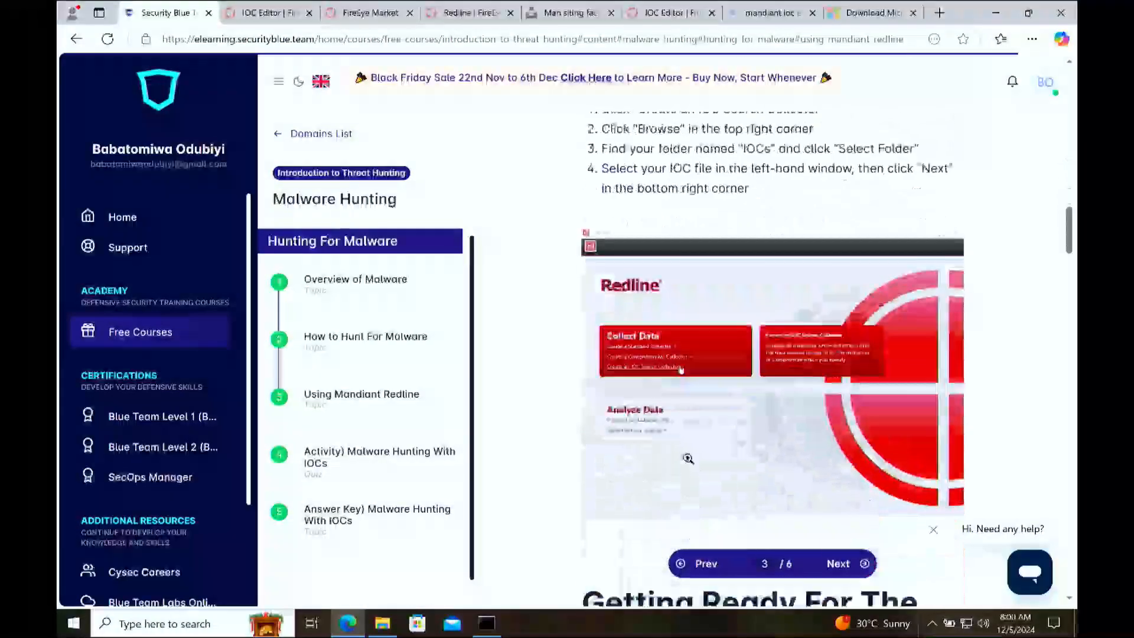
pyautogui.scroll(7, 687, 459)
pyautogui.scroll(4, 687, 459)
pyautogui.scroll(-4, 802, 310)
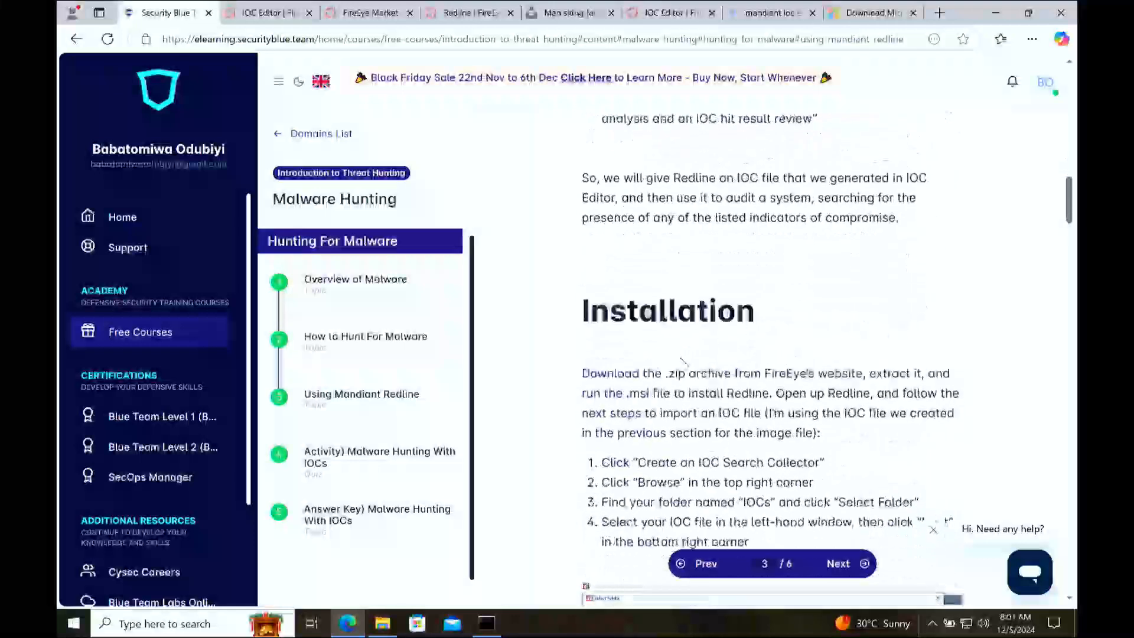
pyautogui.click(630, 378)
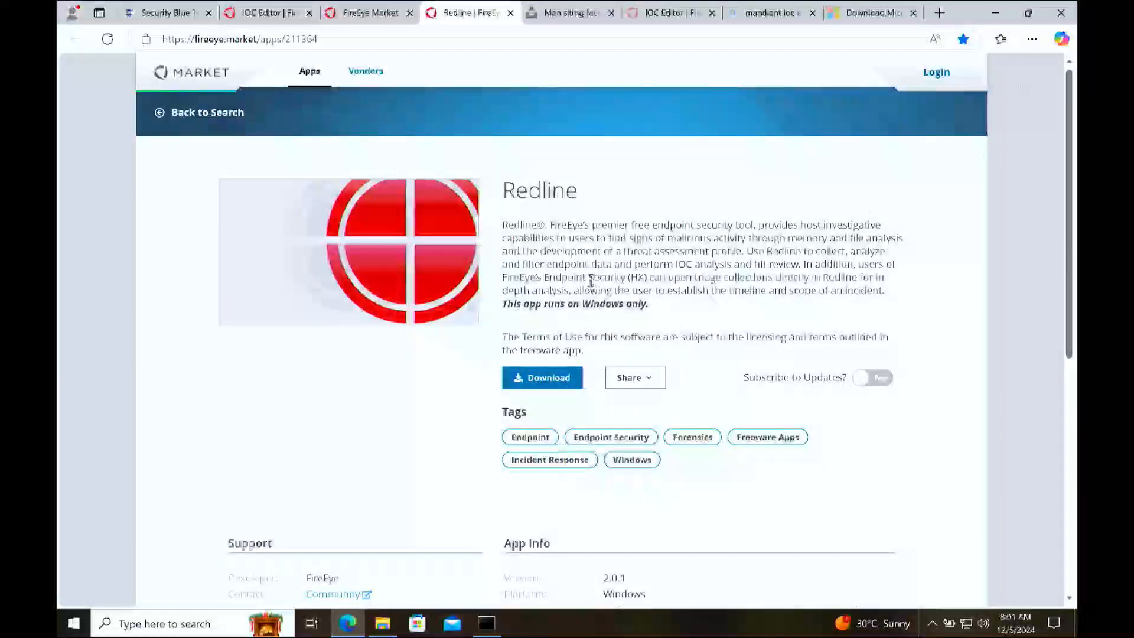
# Step: In File Explorer, check the sdl-redline archive in Downloads, and open the extracted sdl-redline folder holding the Redline-2.0 installer
pyautogui.click(378, 627)
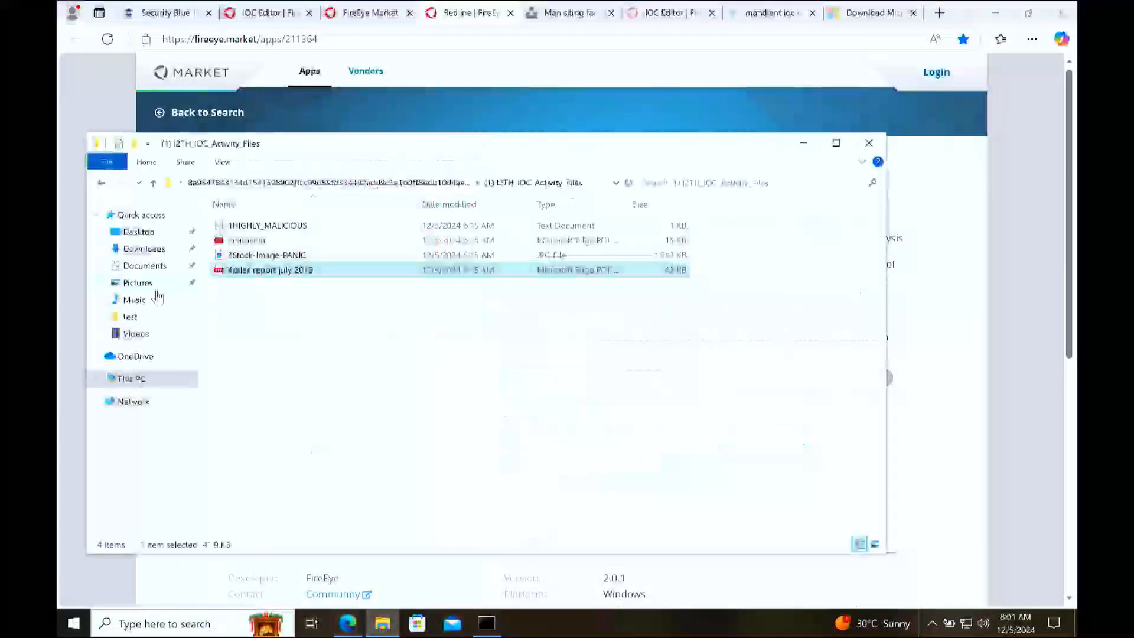
pyautogui.click(154, 250)
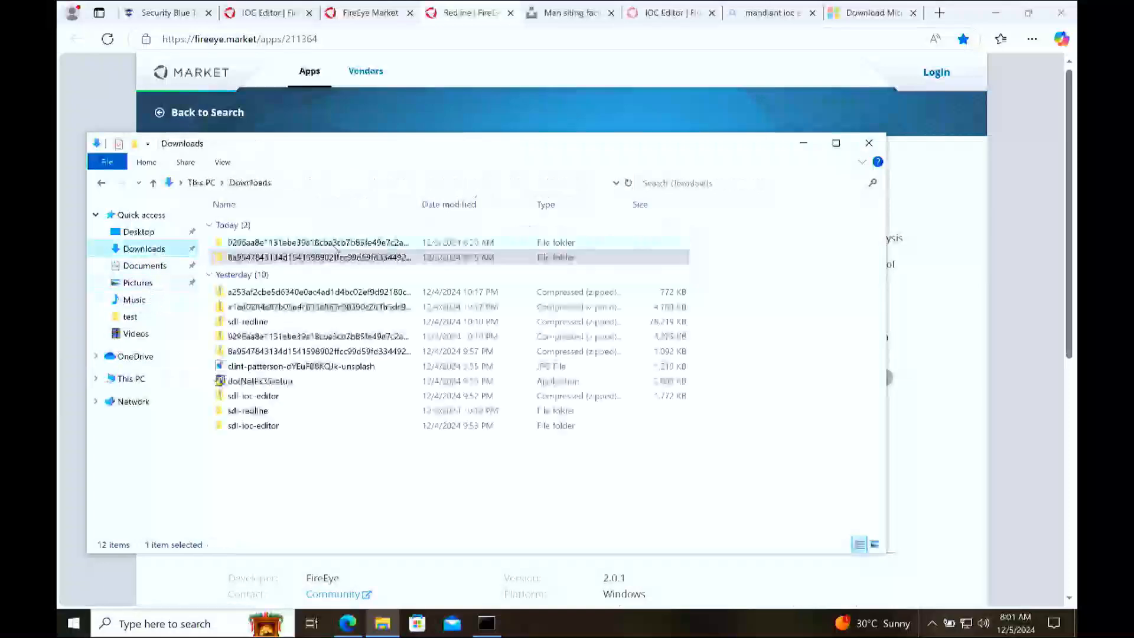
pyautogui.doubleClick(302, 323)
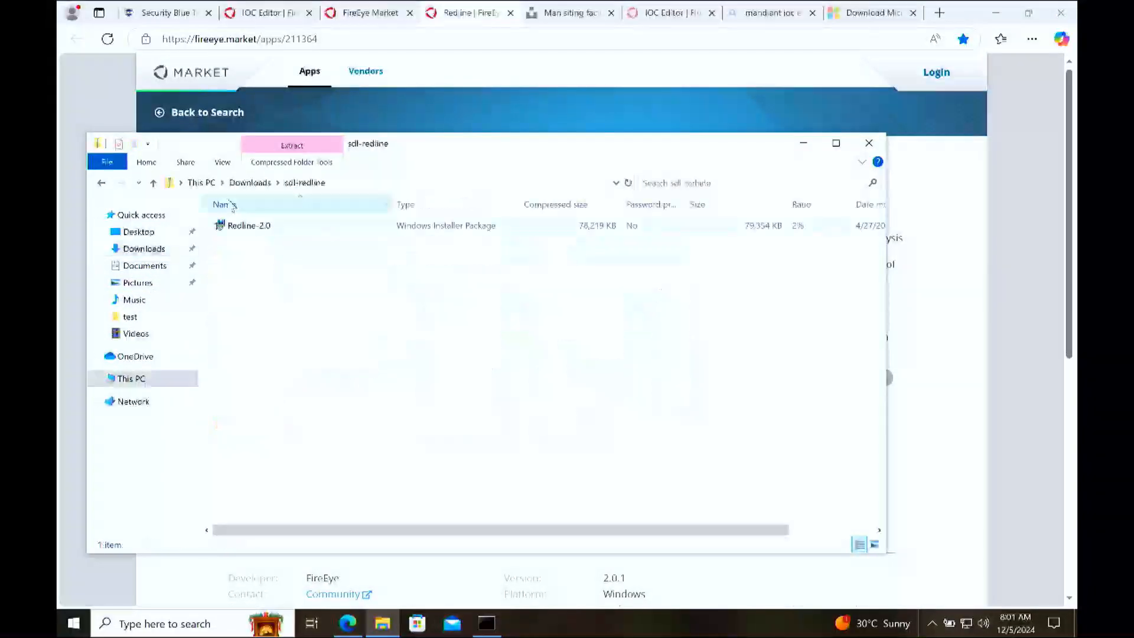
pyautogui.click(250, 183)
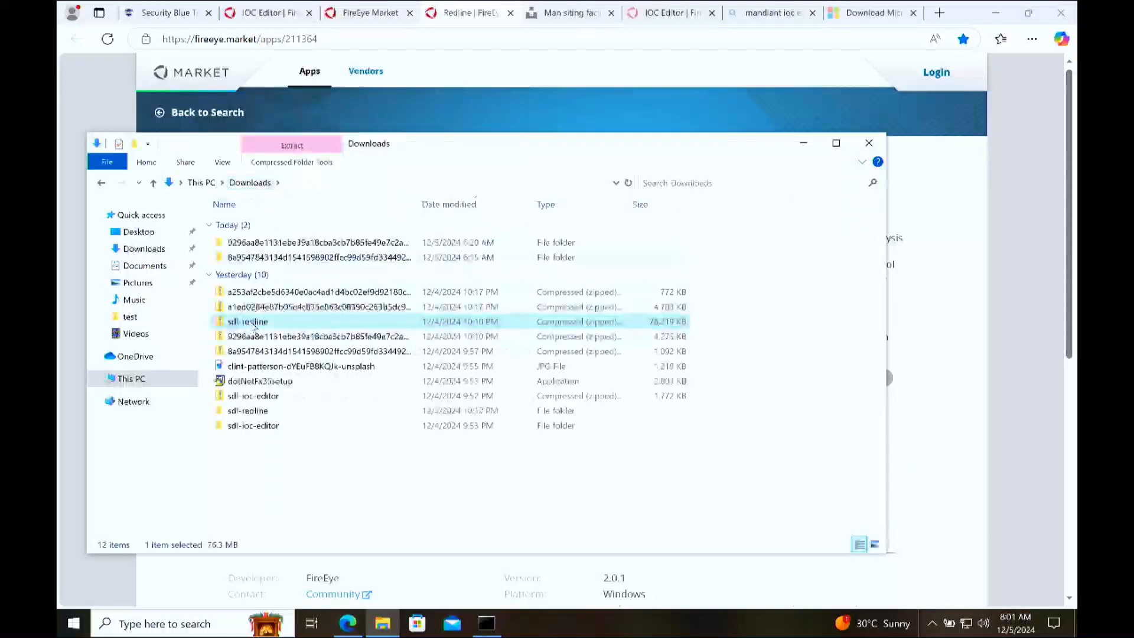
pyautogui.rightClick(250, 320)
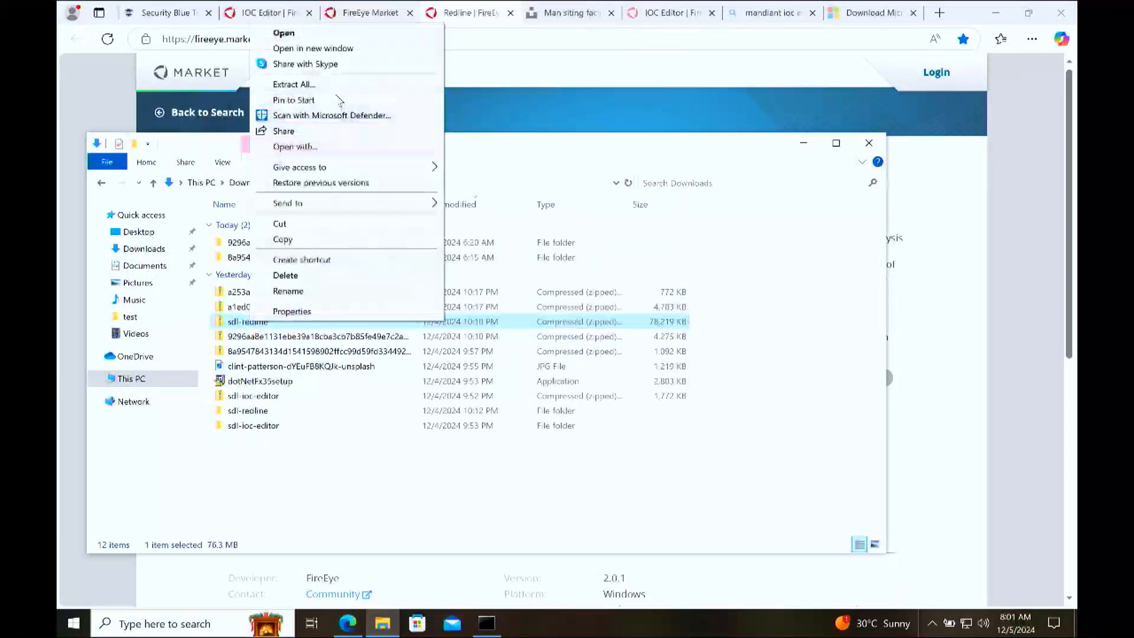
pyautogui.click(342, 458)
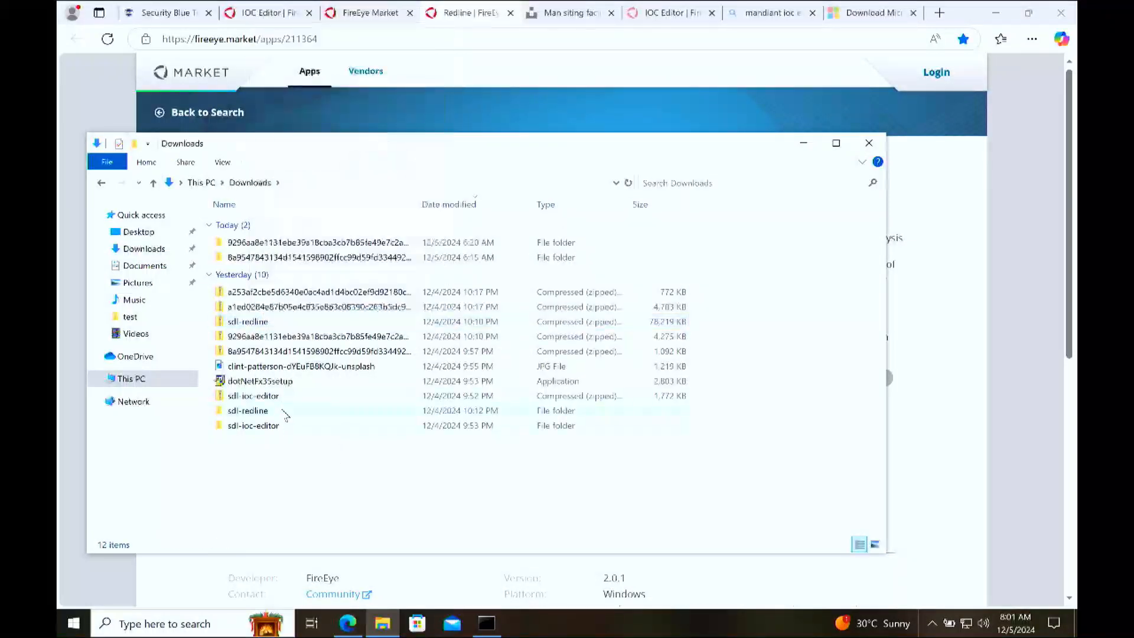
pyautogui.doubleClick(286, 413)
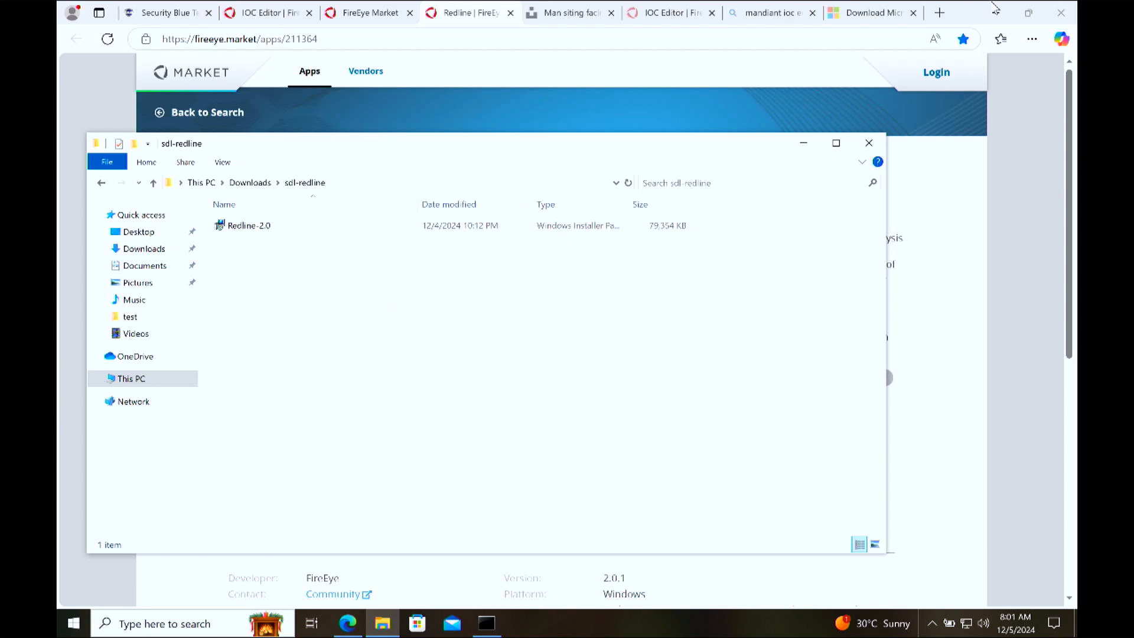
# Step: Switch to Microsoft Edge, search the web for "windows 11 iso" in a new tab, and look for Microsoft's official download result
pyautogui.click(940, 13)
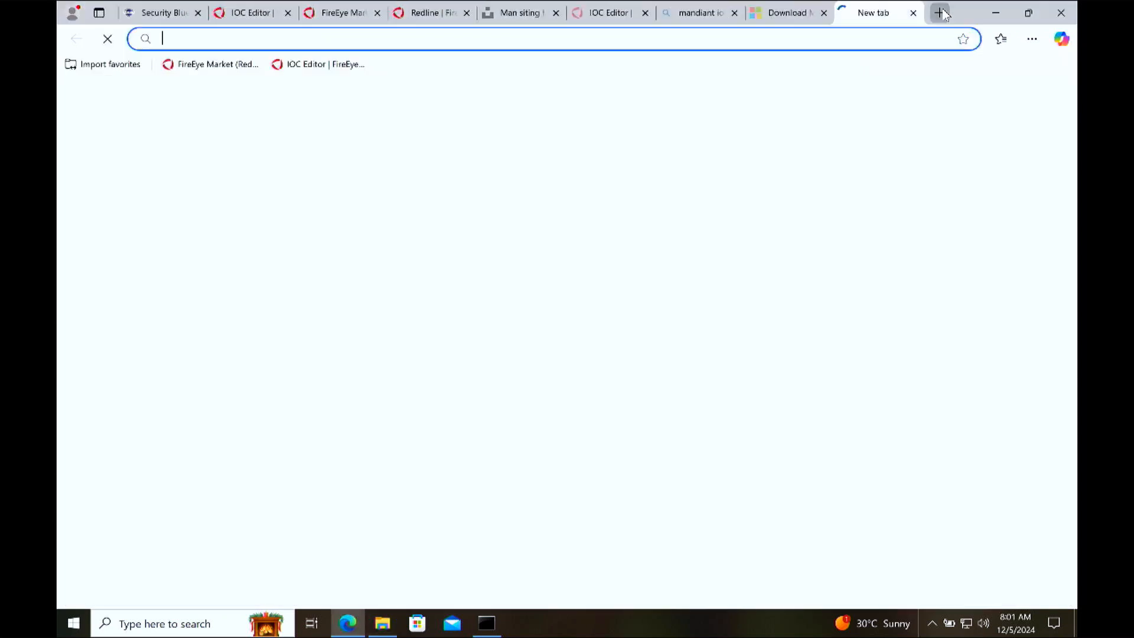
pyautogui.write('windows')
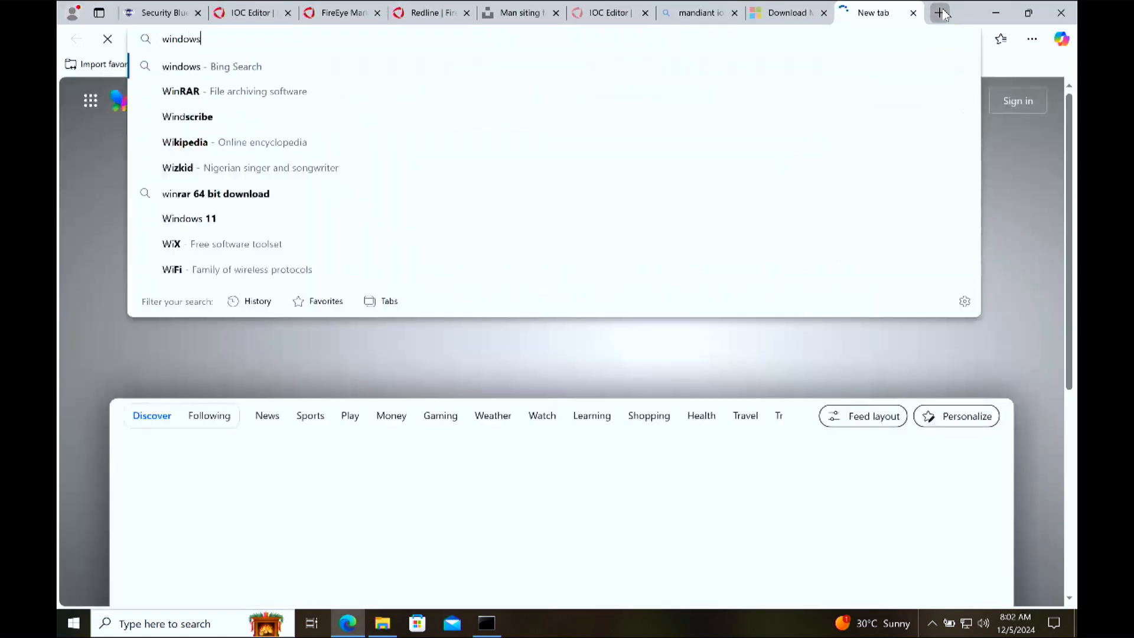
pyautogui.write(' 11 iso')
pyautogui.press('Return')
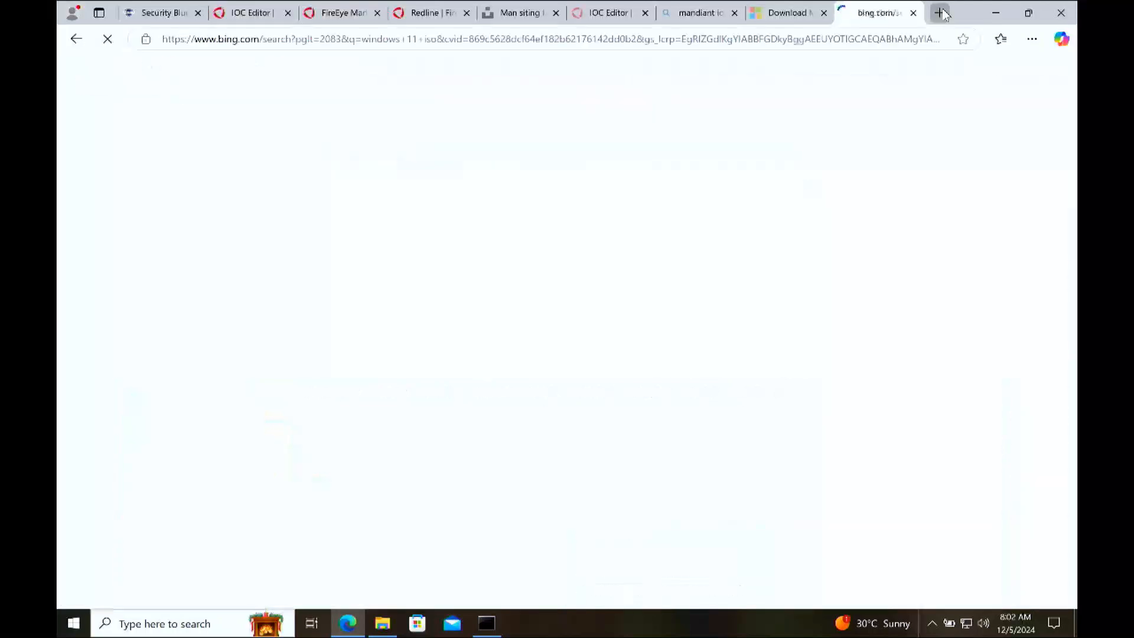
pyautogui.scroll(-8, 443, 411)
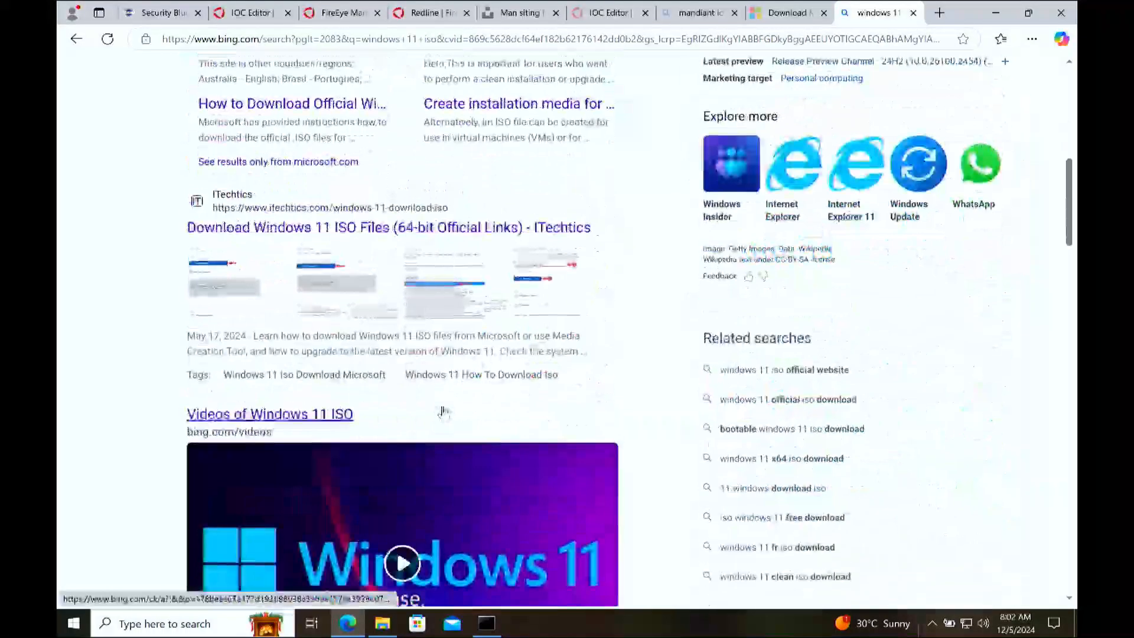
pyautogui.scroll(6, 443, 411)
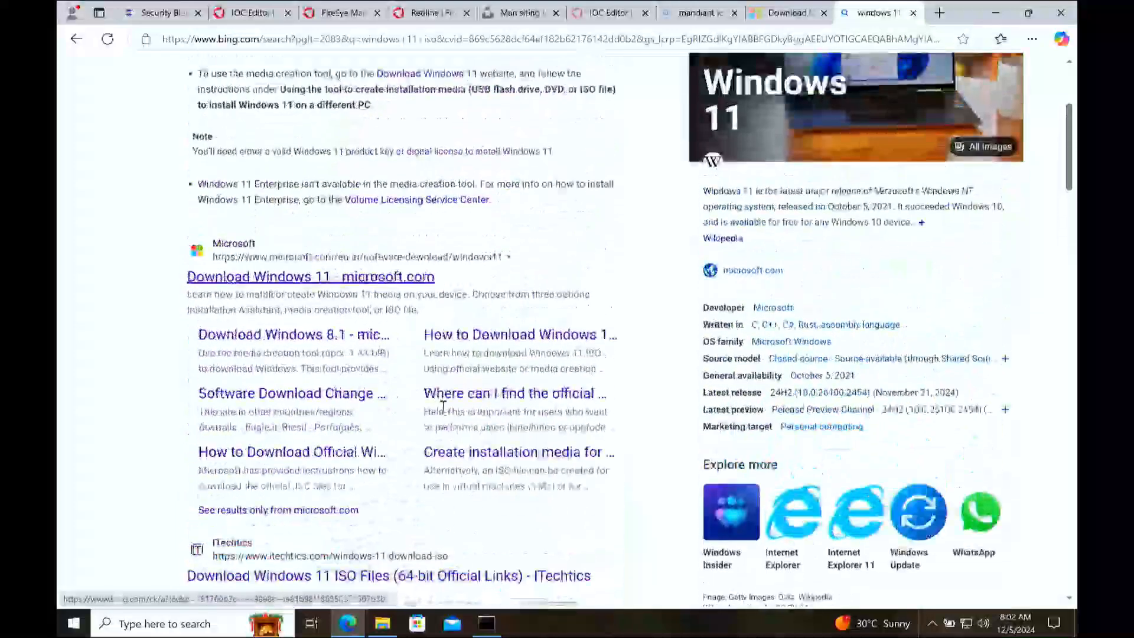
# Step: Open Microsoft's Download Windows 11 page and request the Windows 11 (multi-edition ISO for x64 devices) disk image
pyautogui.click(377, 278)
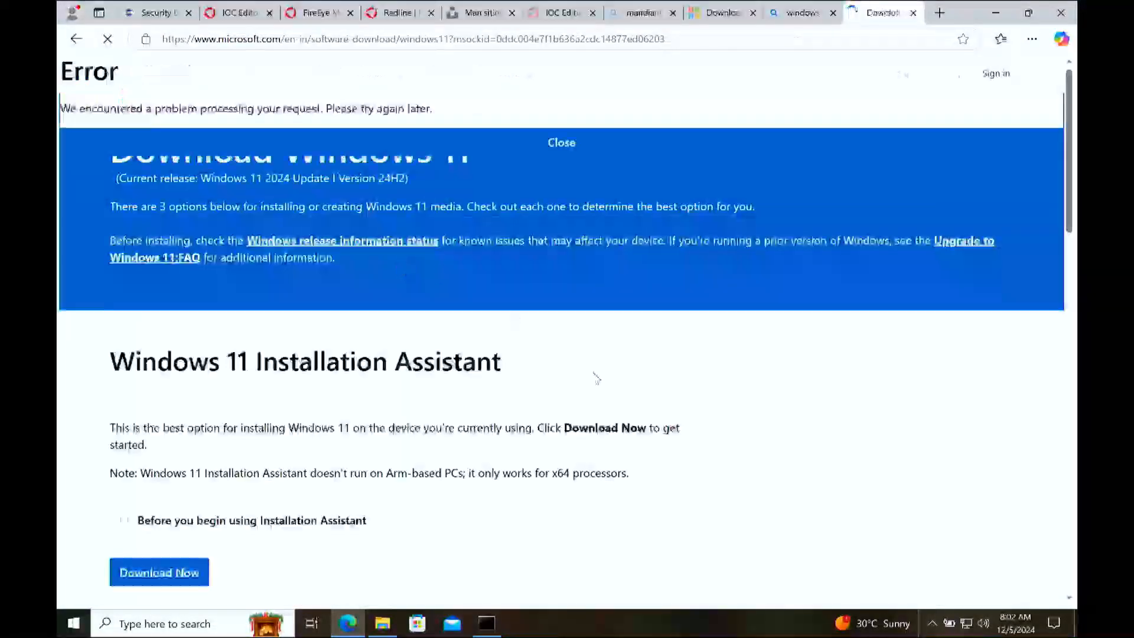
pyautogui.scroll(-1, 593, 373)
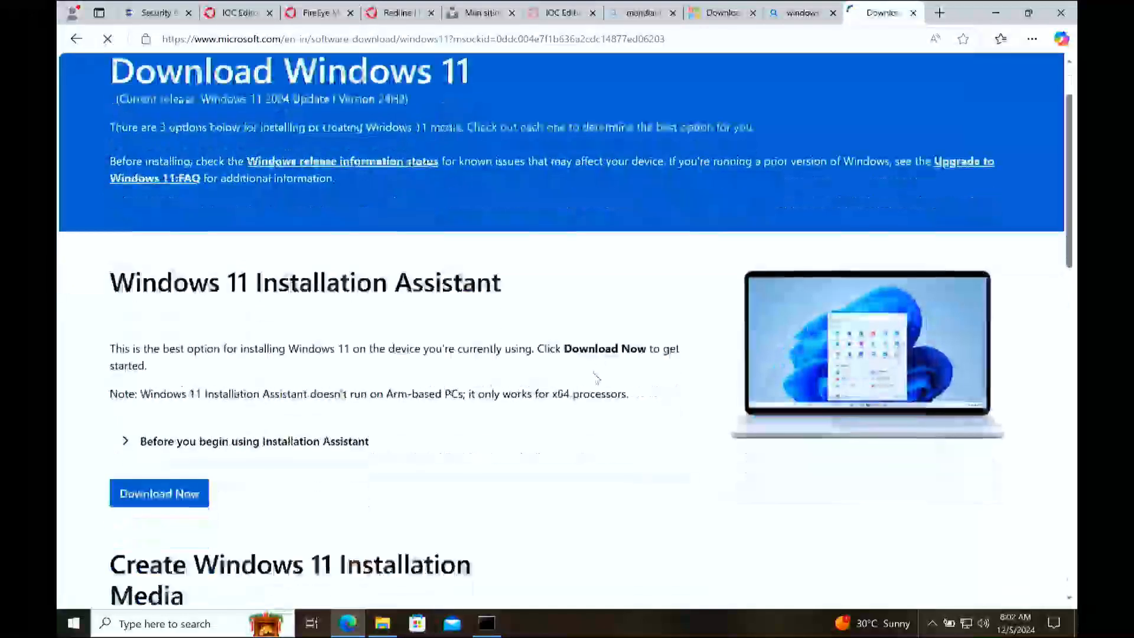
pyautogui.scroll(-5, 595, 376)
pyautogui.scroll(-2, 596, 378)
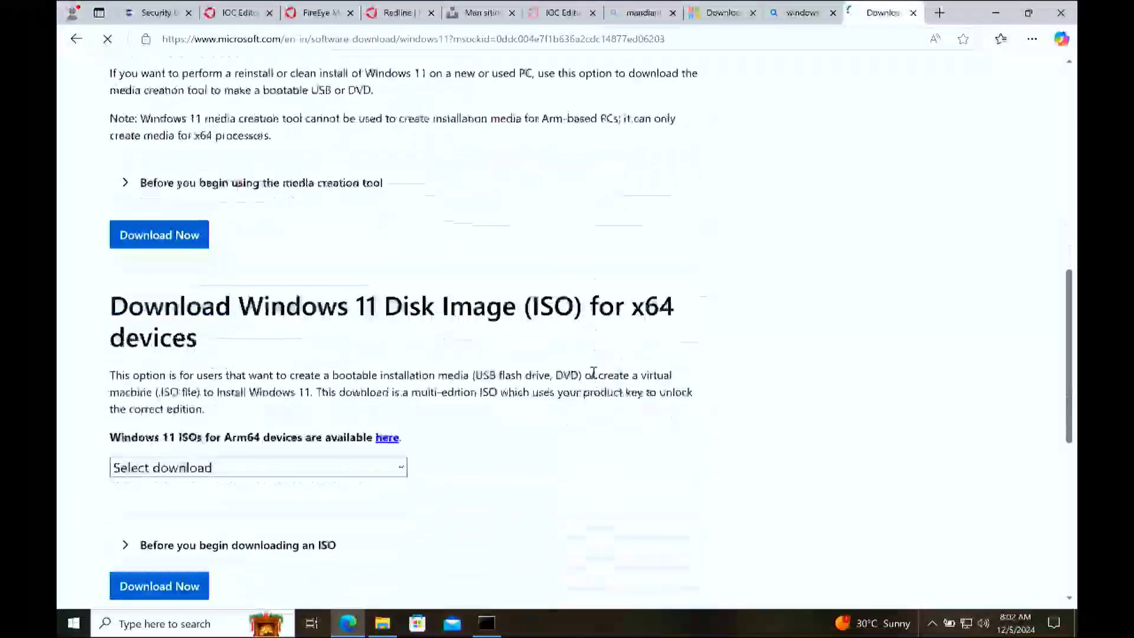
pyautogui.moveTo(598, 312); pyautogui.dragTo(398, 275)
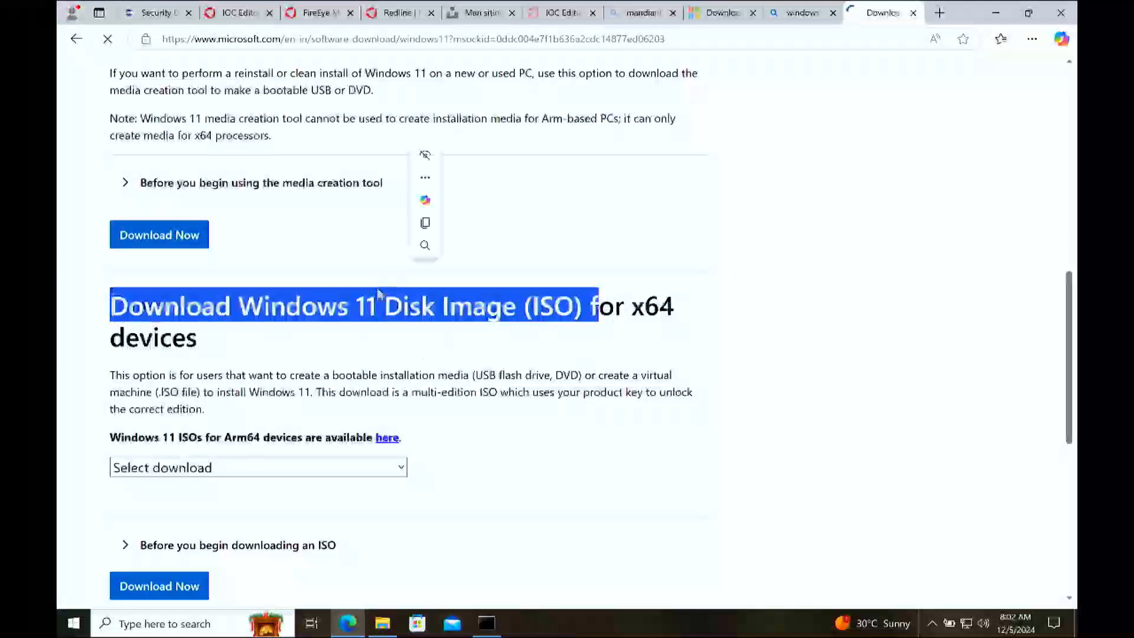
pyautogui.click(254, 388)
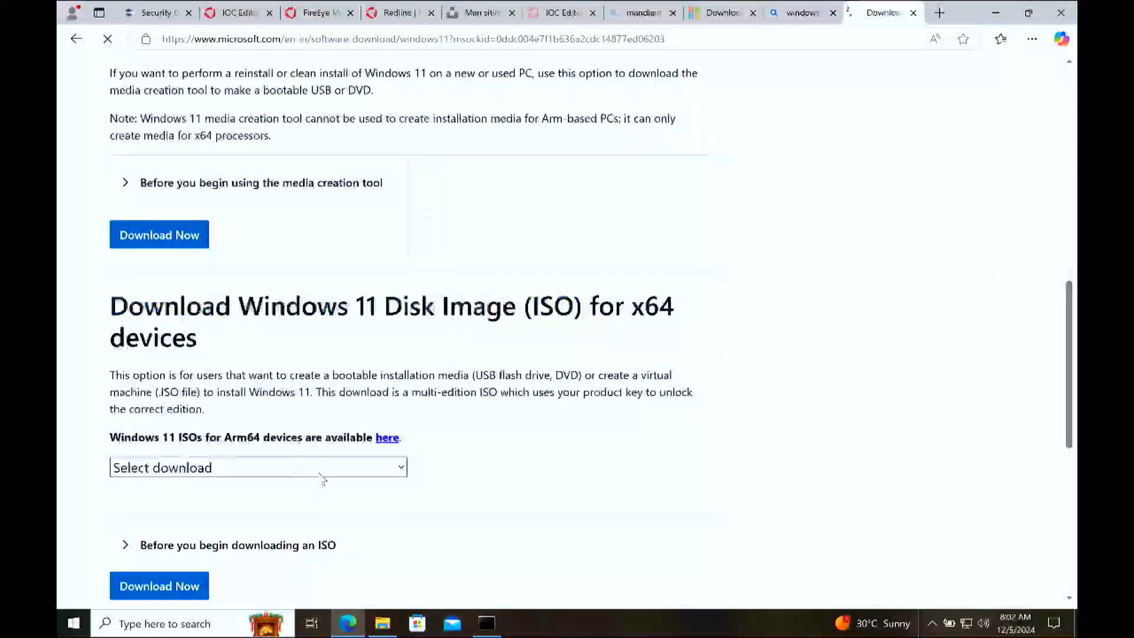
pyautogui.click(319, 475)
pyautogui.click(296, 518)
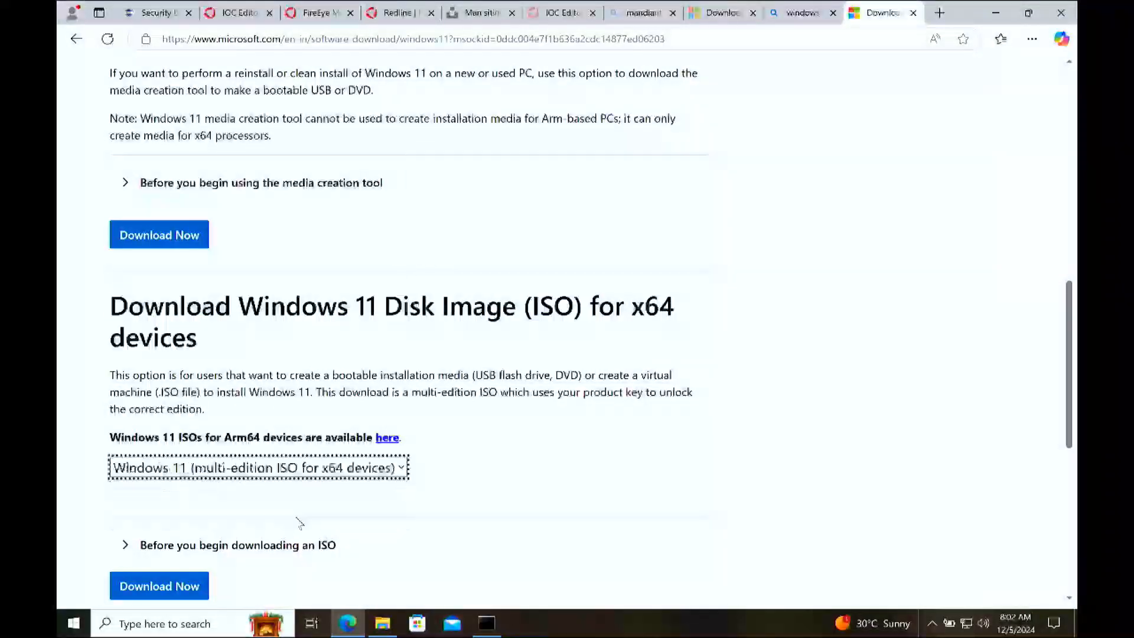
pyautogui.scroll(-3, 422, 442)
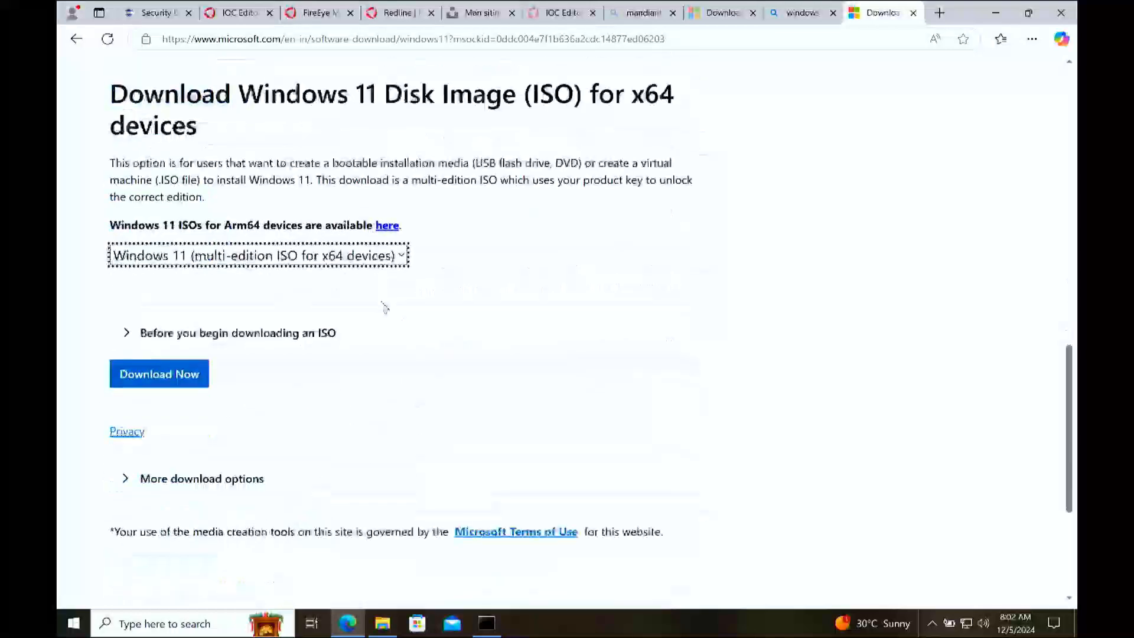
pyautogui.click(687, 276)
pyautogui.click(178, 385)
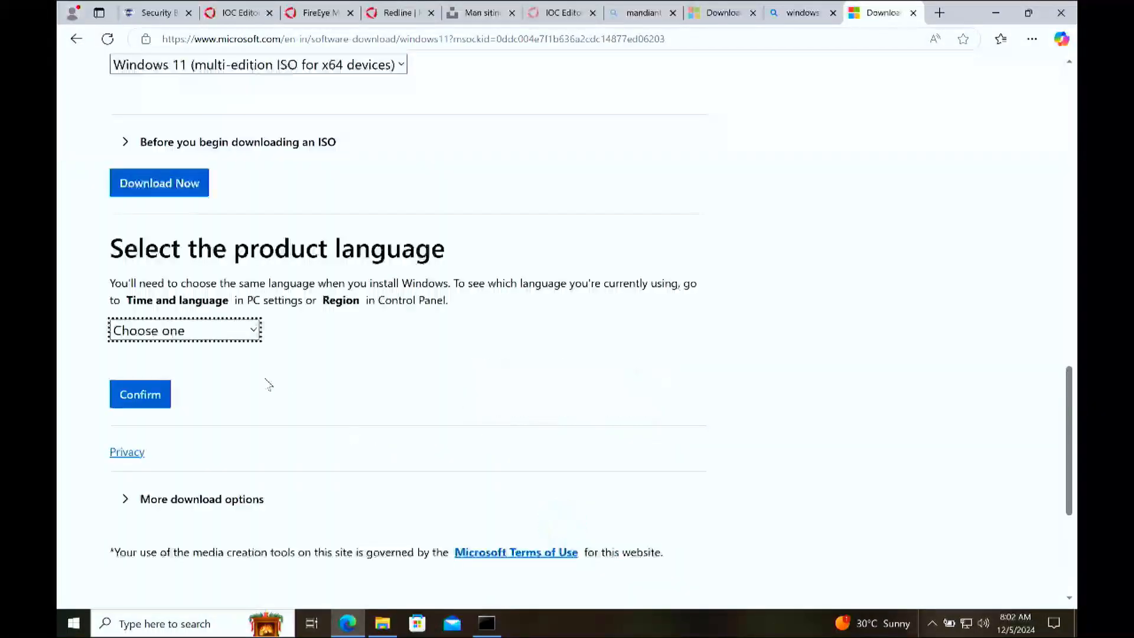
# Step: Choose English (United States) as the product language for the Windows 11 ISO and confirm it
pyautogui.click(183, 330)
pyautogui.scroll(-1, 218, 278)
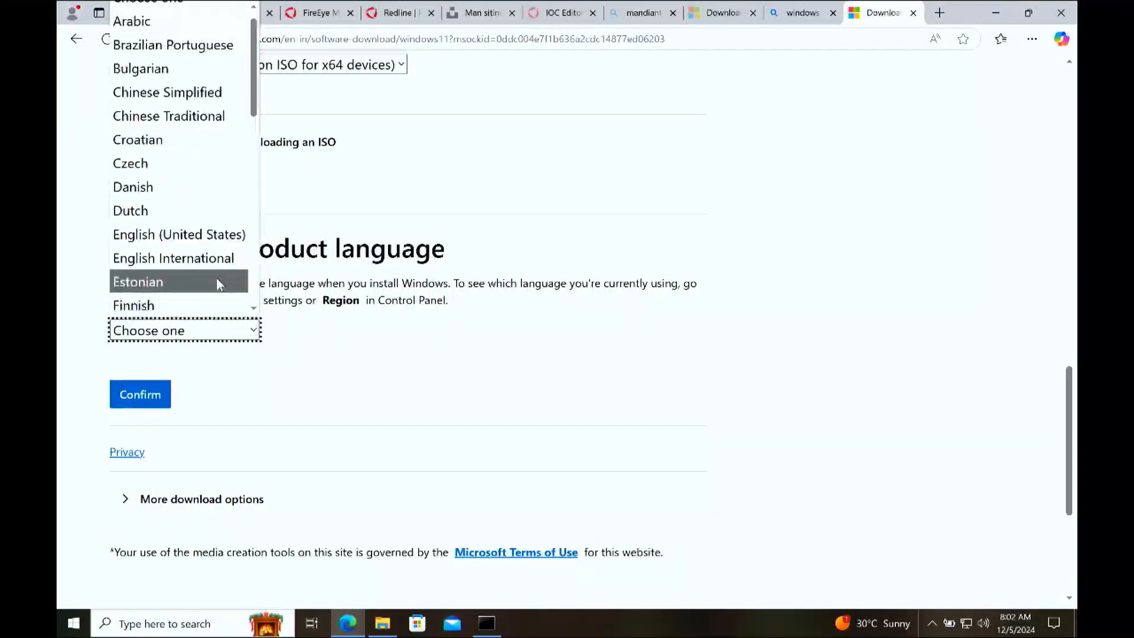
pyautogui.click(209, 234)
pyautogui.click(159, 387)
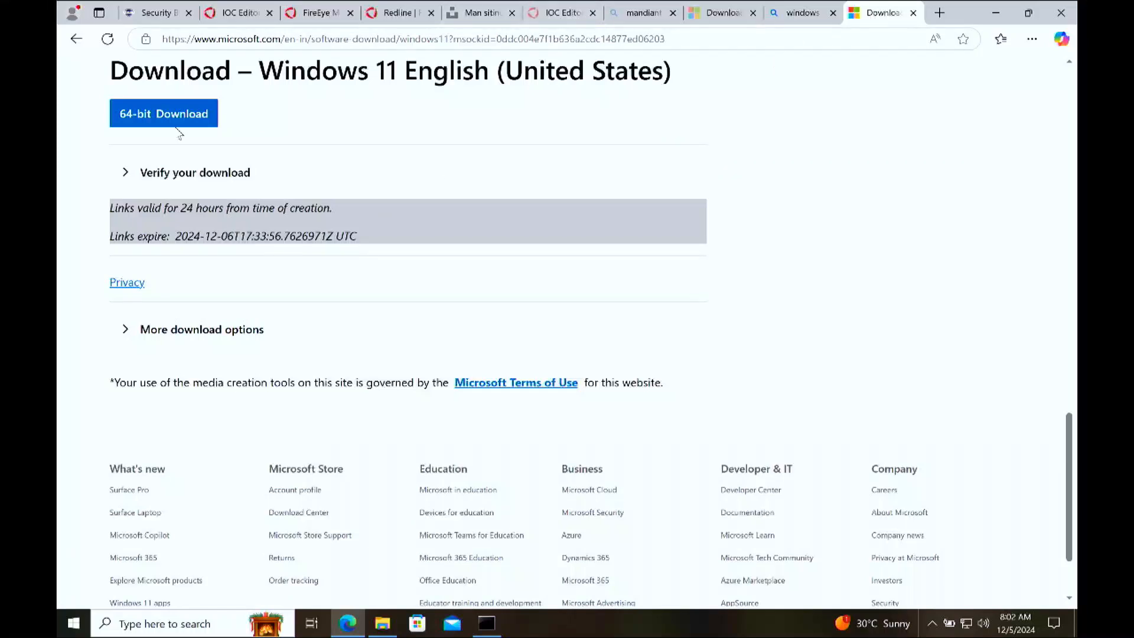
# Step: Start the 64-bit Windows 11 ISO download, pause and cancel it, and close the Microsoft download page
pyautogui.click(155, 110)
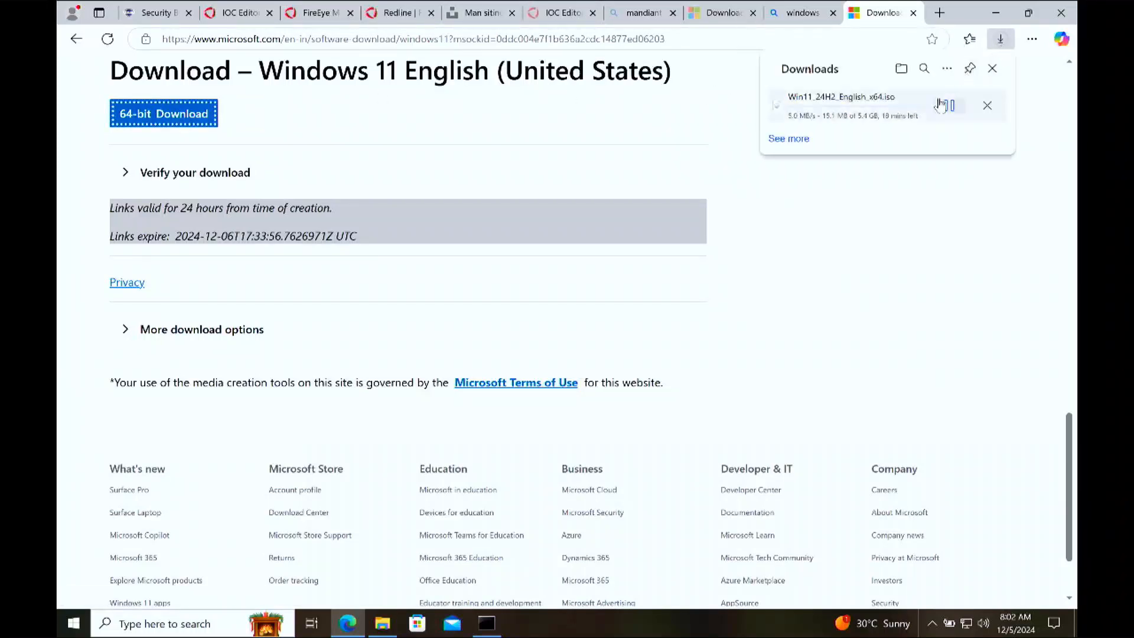
pyautogui.click(959, 115)
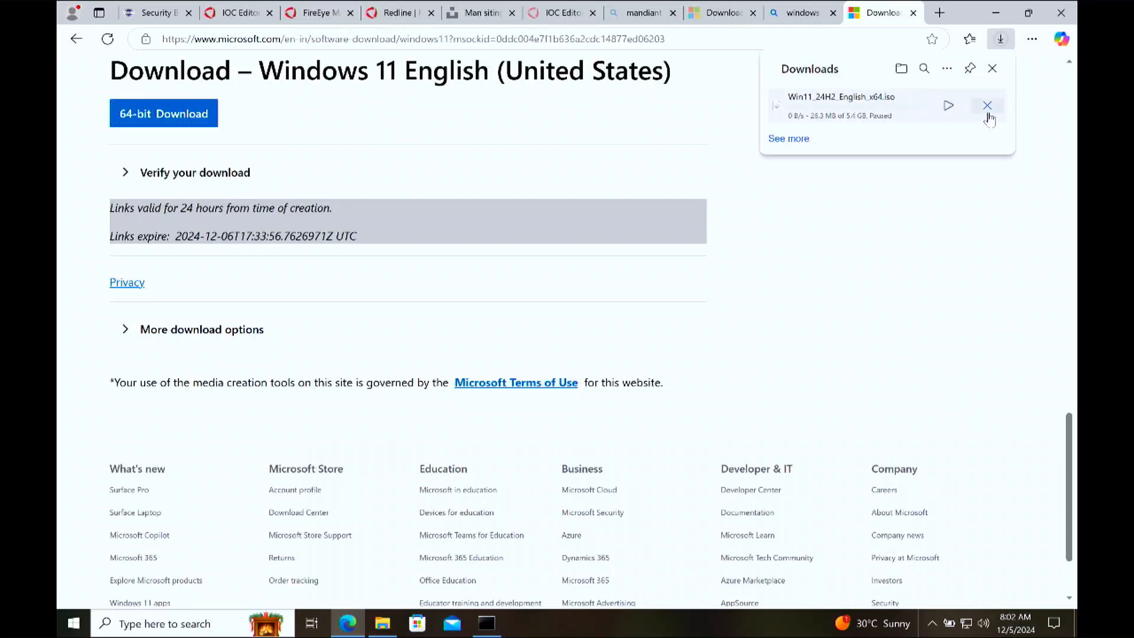
pyautogui.rightClick(913, 113)
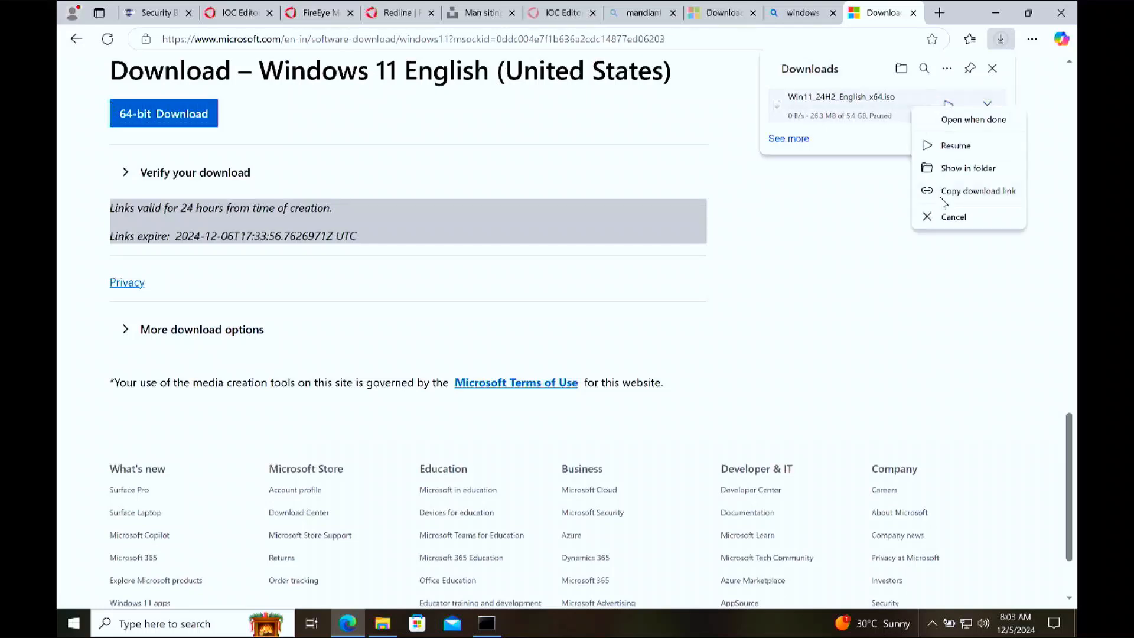
pyautogui.click(944, 217)
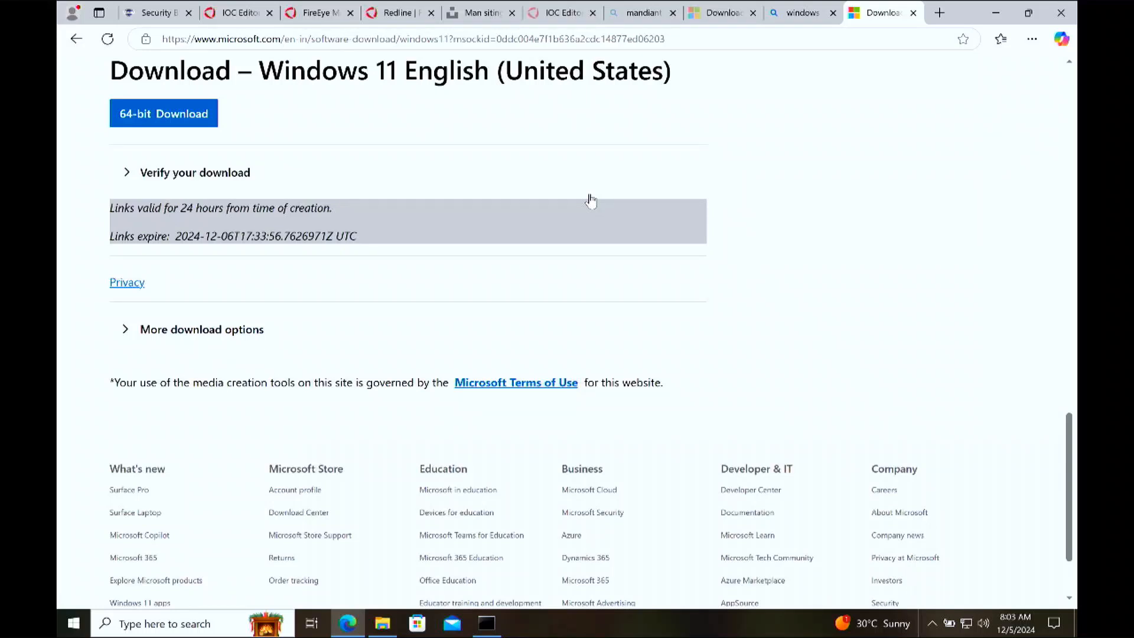
pyautogui.scroll(15, 875, 182)
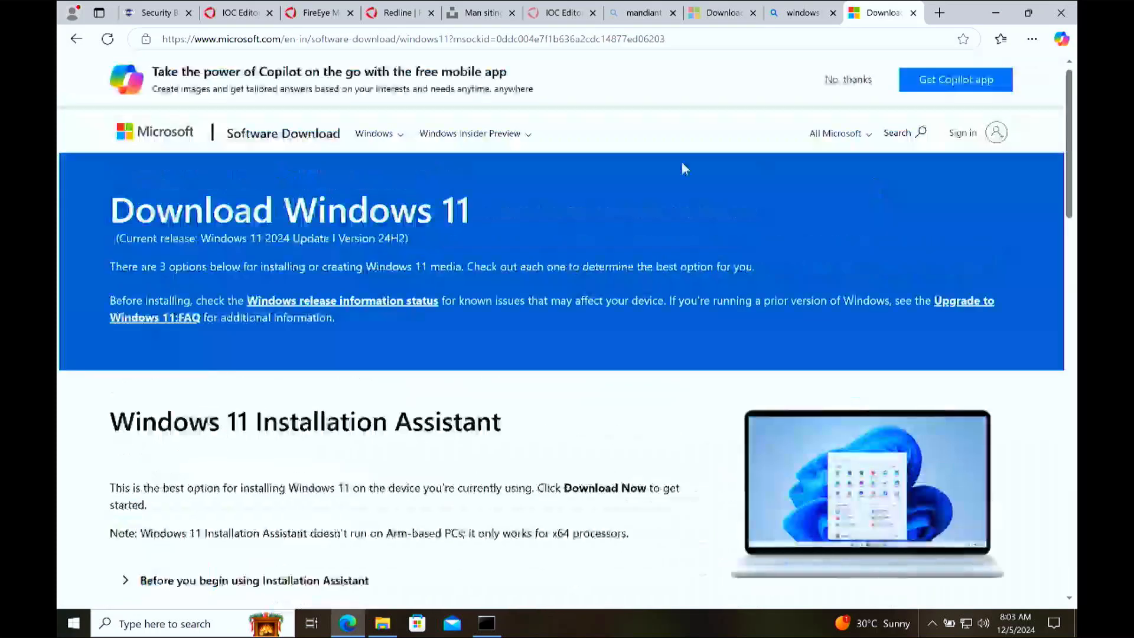
pyautogui.click(912, 13)
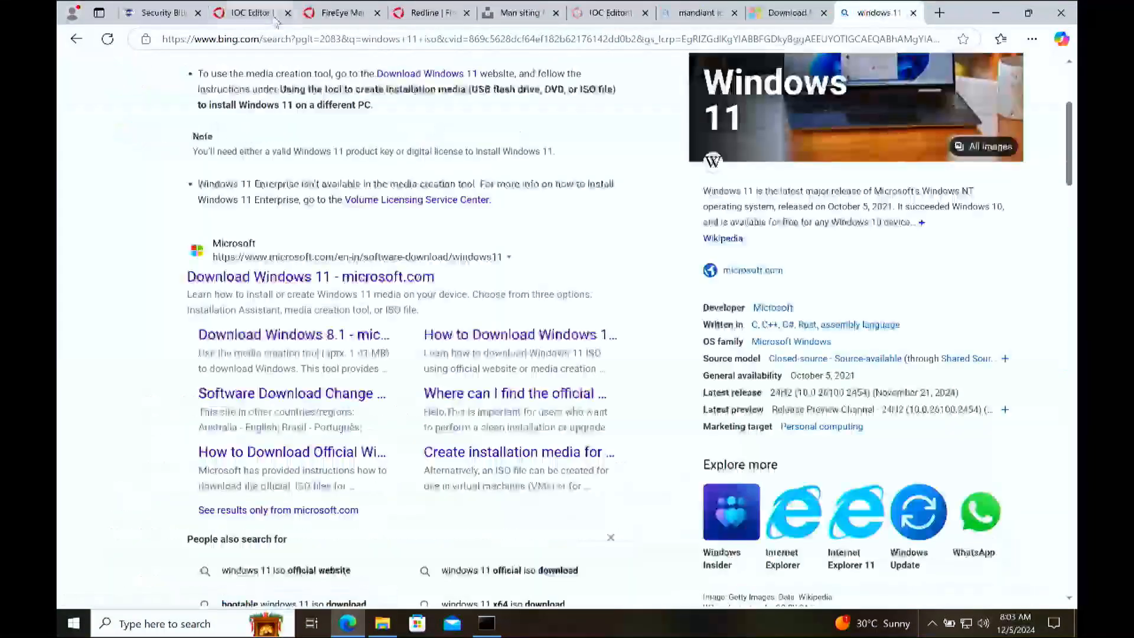
# Step: Return to the Using Mandiant Redline lesson and launch the installed Redline application
pyautogui.click(276, 17)
pyautogui.click(160, 12)
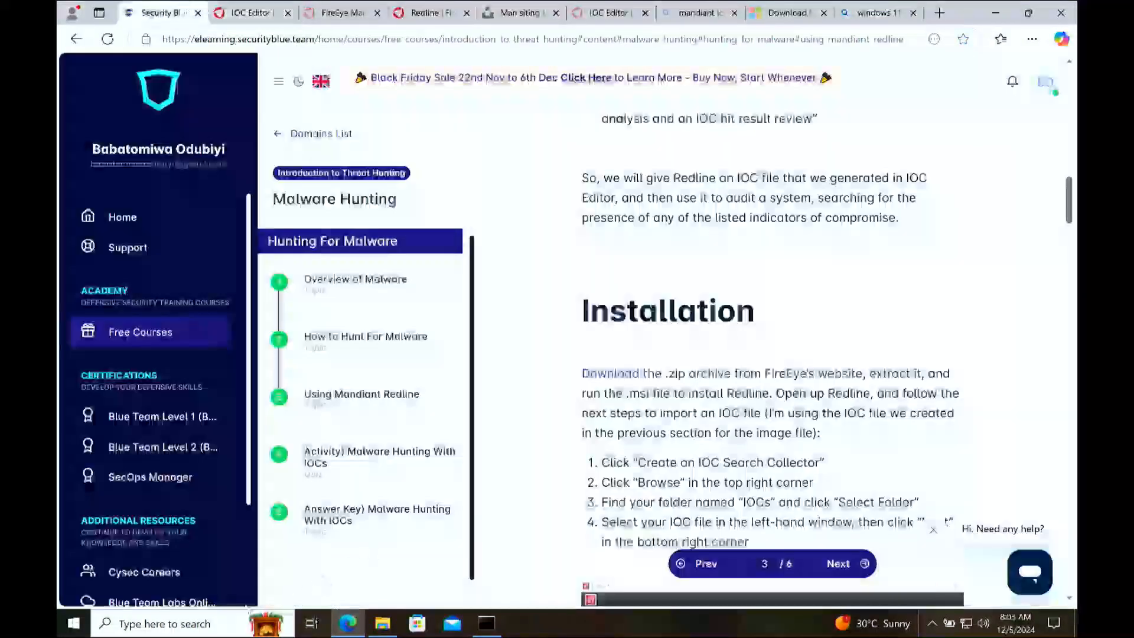
pyautogui.click(197, 624)
pyautogui.write('redl')
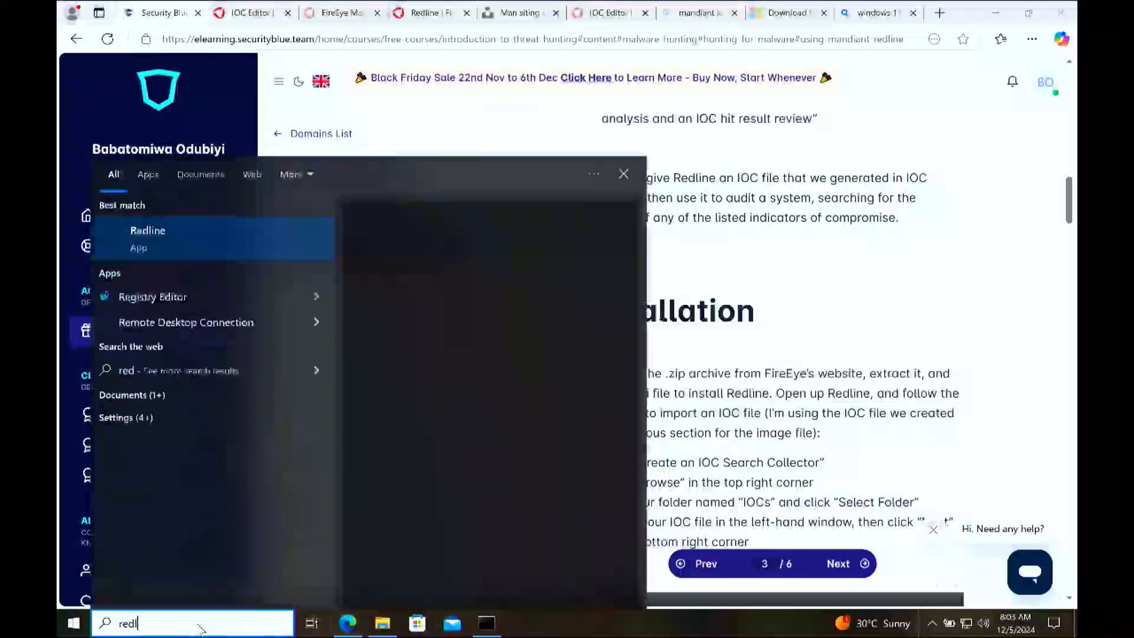
pyautogui.write('ine')
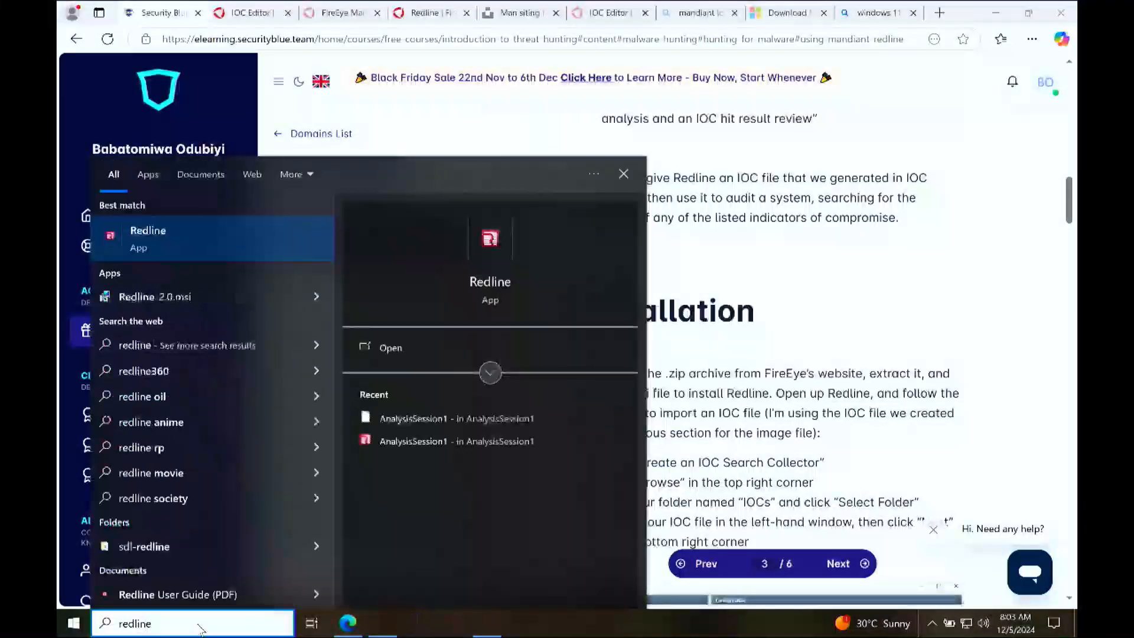
pyautogui.press('Return')
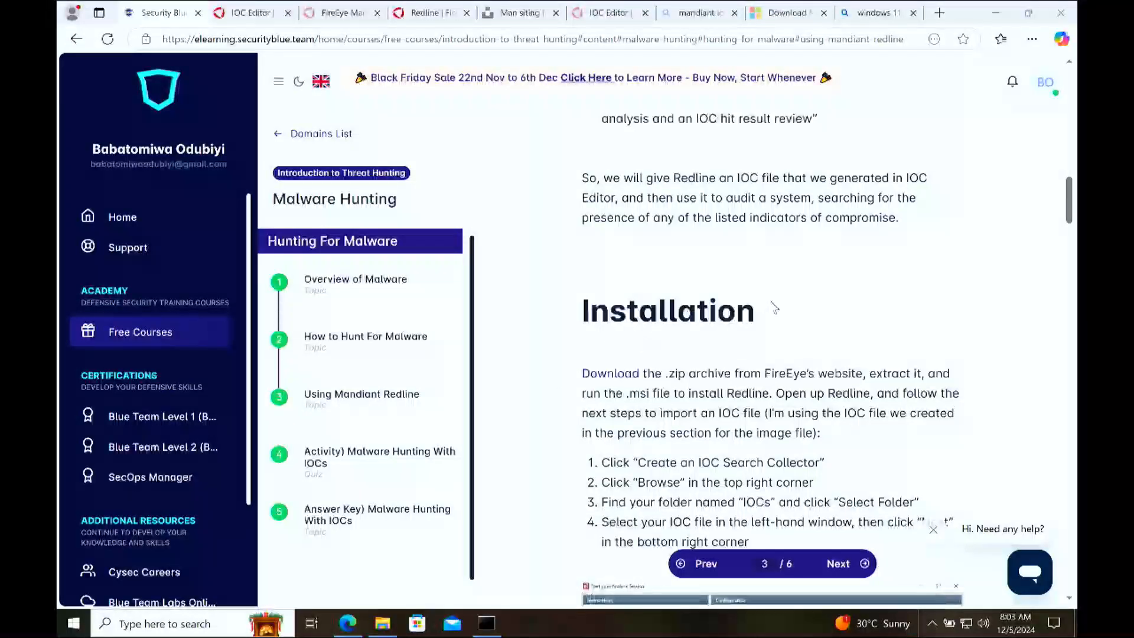
pyautogui.scroll(-15, 774, 309)
pyautogui.scroll(5, 774, 309)
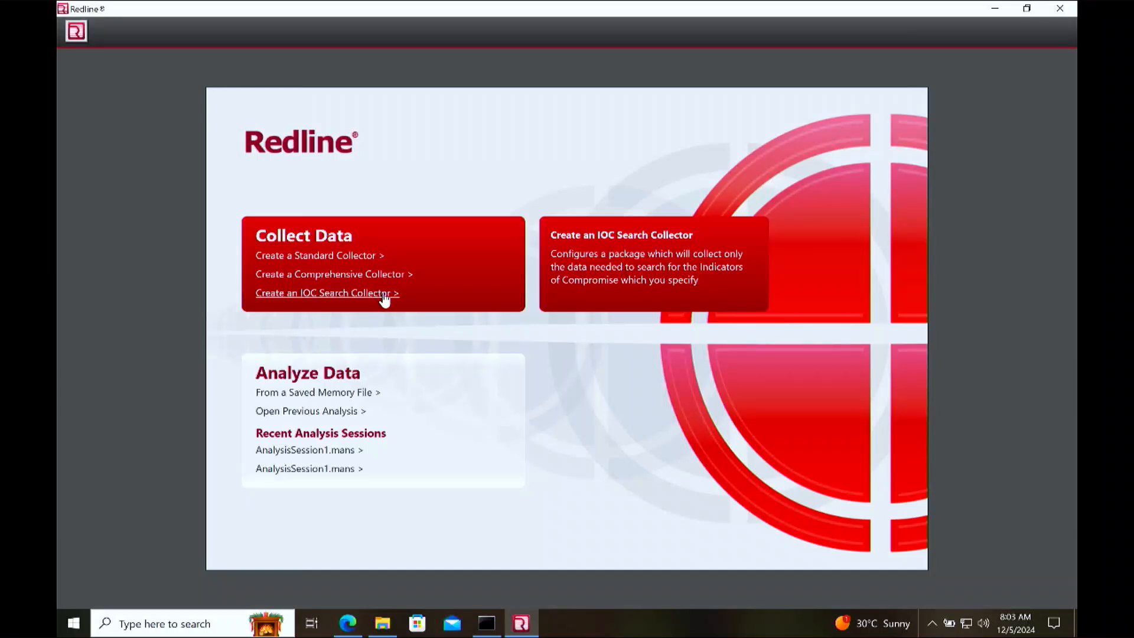
# Step: In File Explorer, locate the .ioc file inside the THREAT-HUNTING folder on the Desktop
pyautogui.click(216, 624)
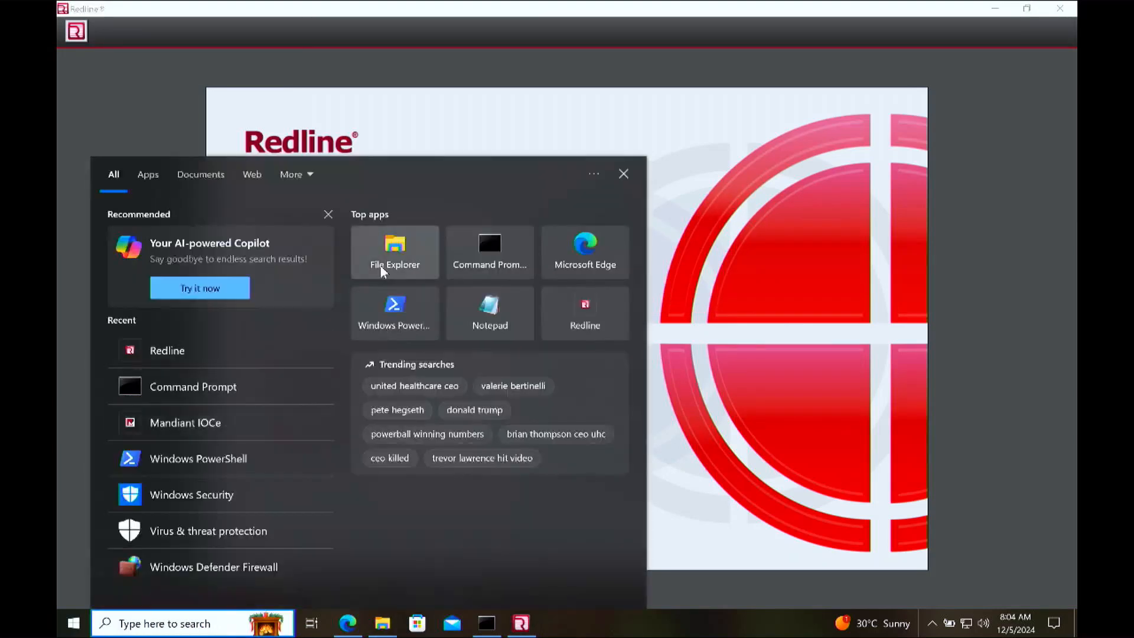
pyautogui.click(380, 265)
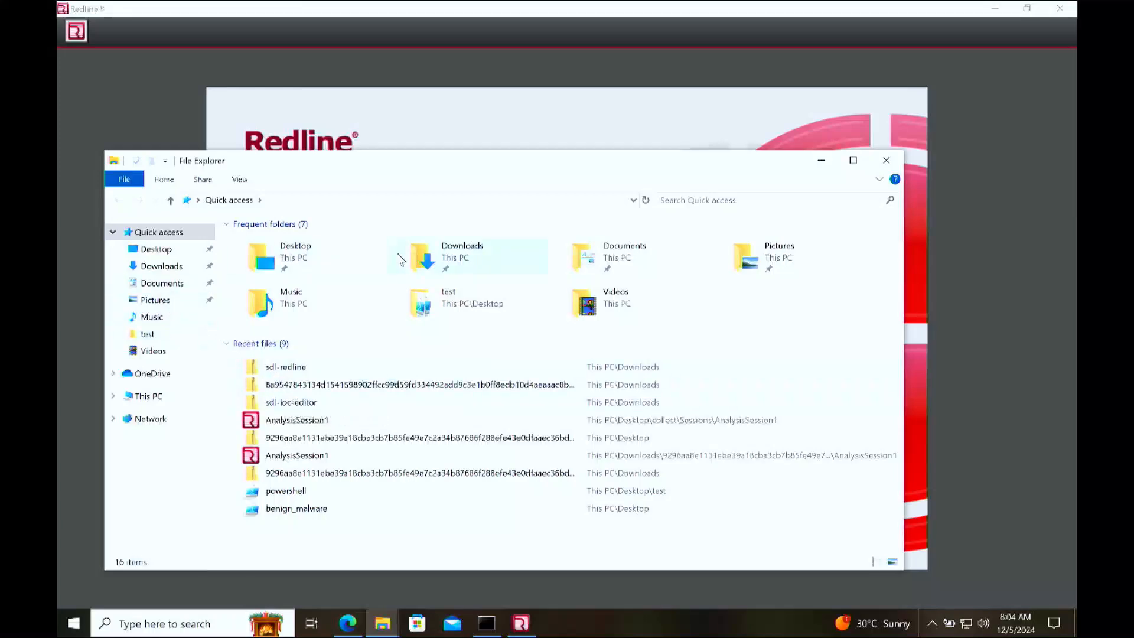
pyautogui.click(179, 285)
pyautogui.click(176, 266)
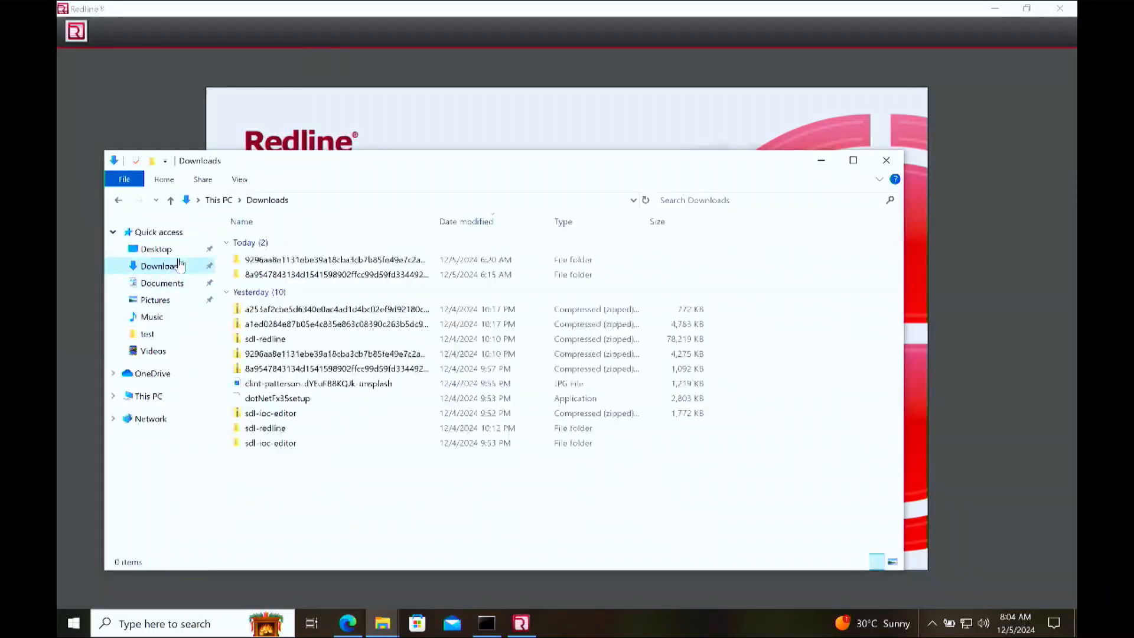
pyautogui.click(163, 254)
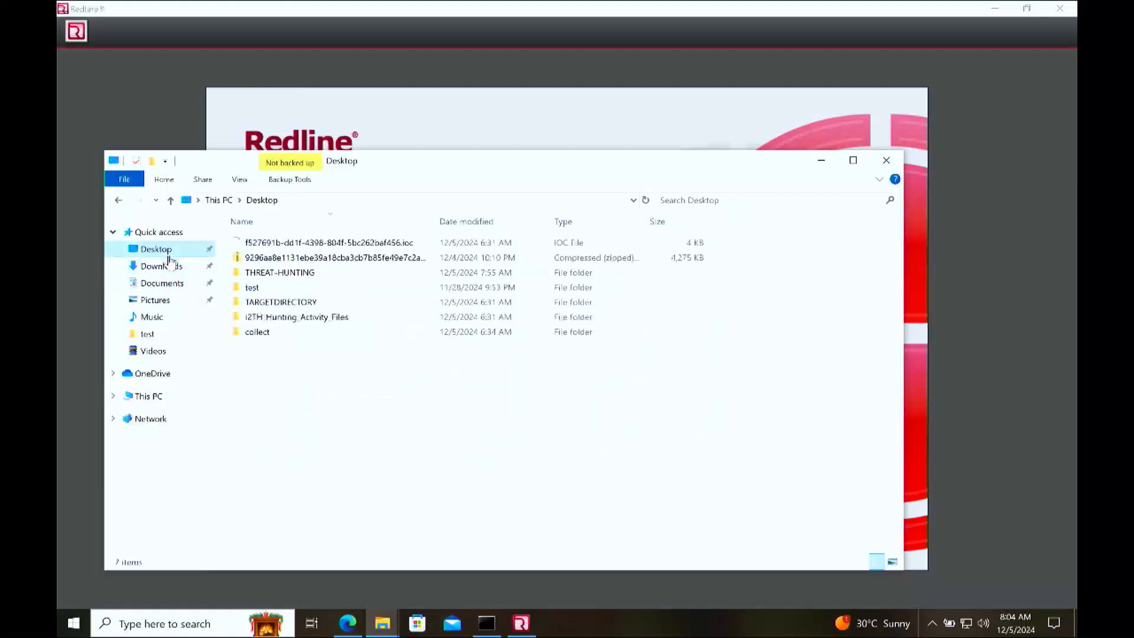
pyautogui.click(293, 275)
pyautogui.doubleClick(293, 275)
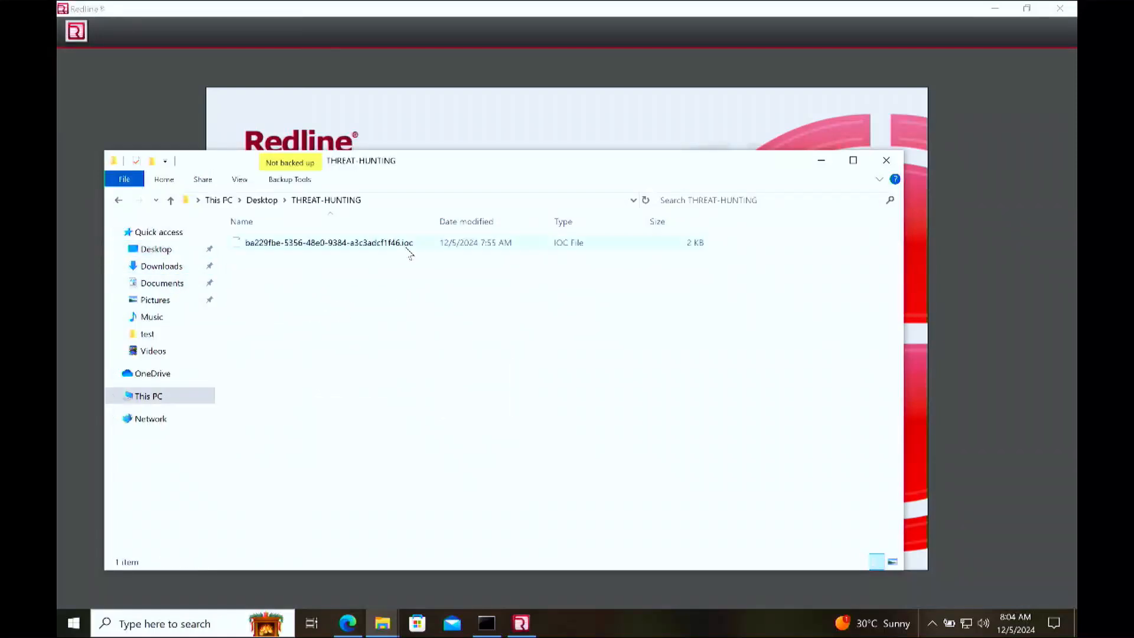
pyautogui.click(405, 248)
pyautogui.click(201, 626)
pyautogui.write('mand')
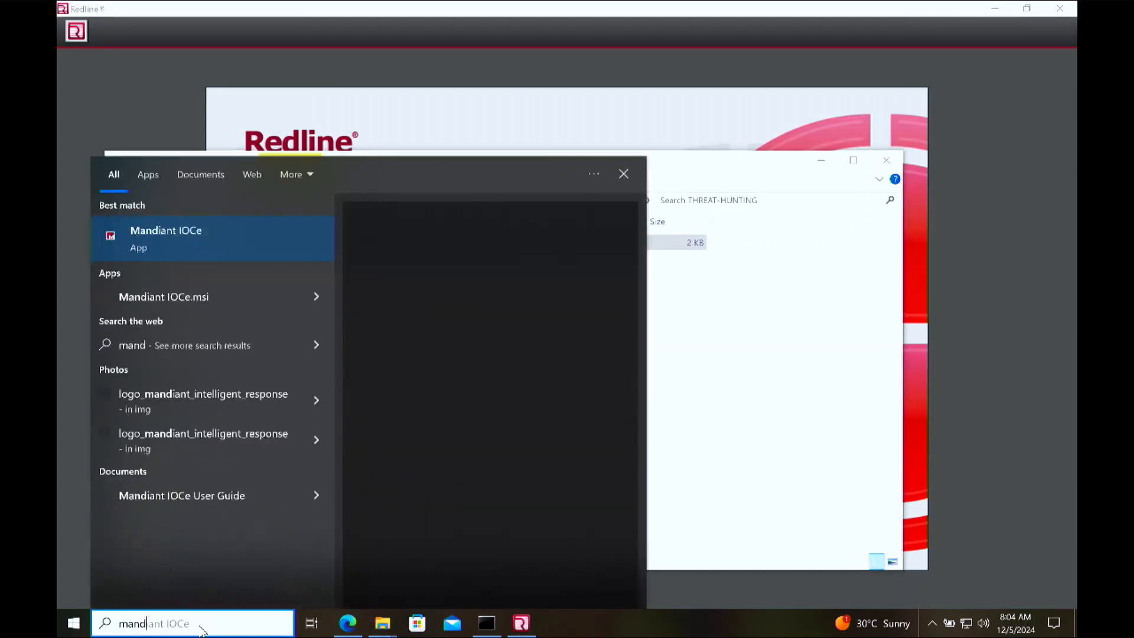
pyautogui.click(789, 387)
pyautogui.click(290, 248)
# Step: Back in Redline, start an IOC Search Collector with the Desktop's THREAT-HUNTING folder as IOC location, and proceed with the Malware-iocs indicator selected
pyautogui.click(589, 115)
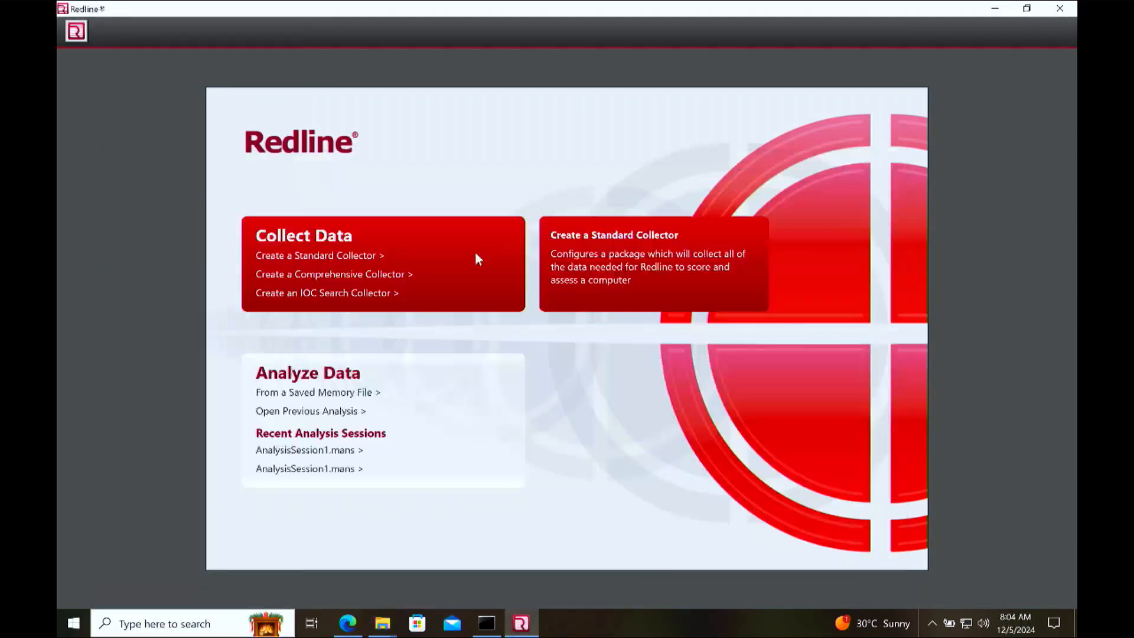
pyautogui.click(339, 295)
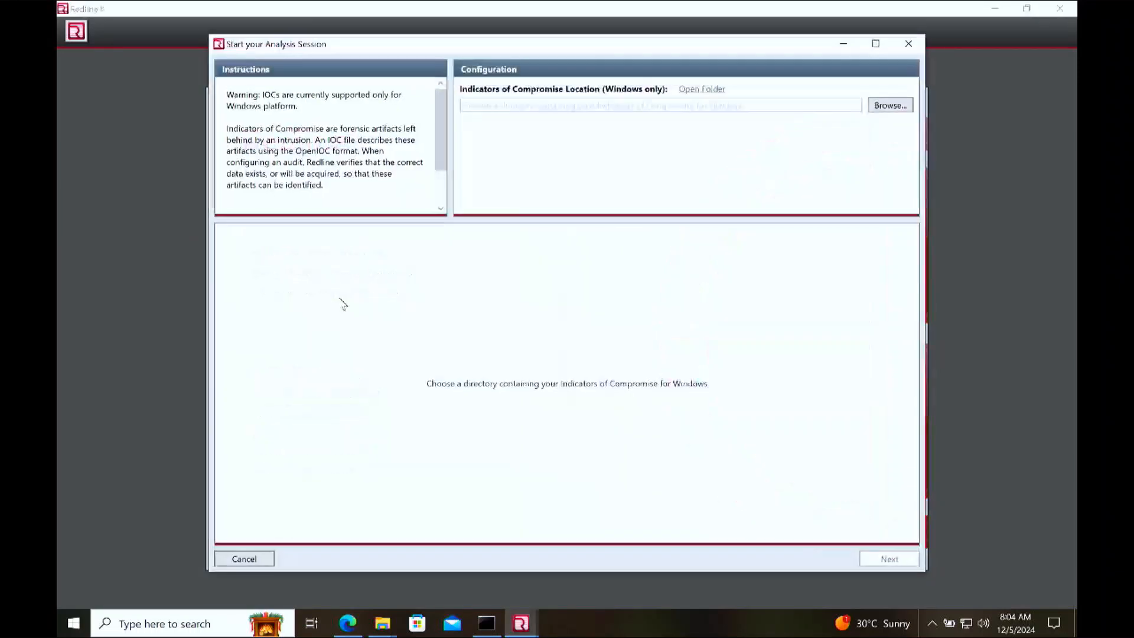
pyautogui.click(904, 111)
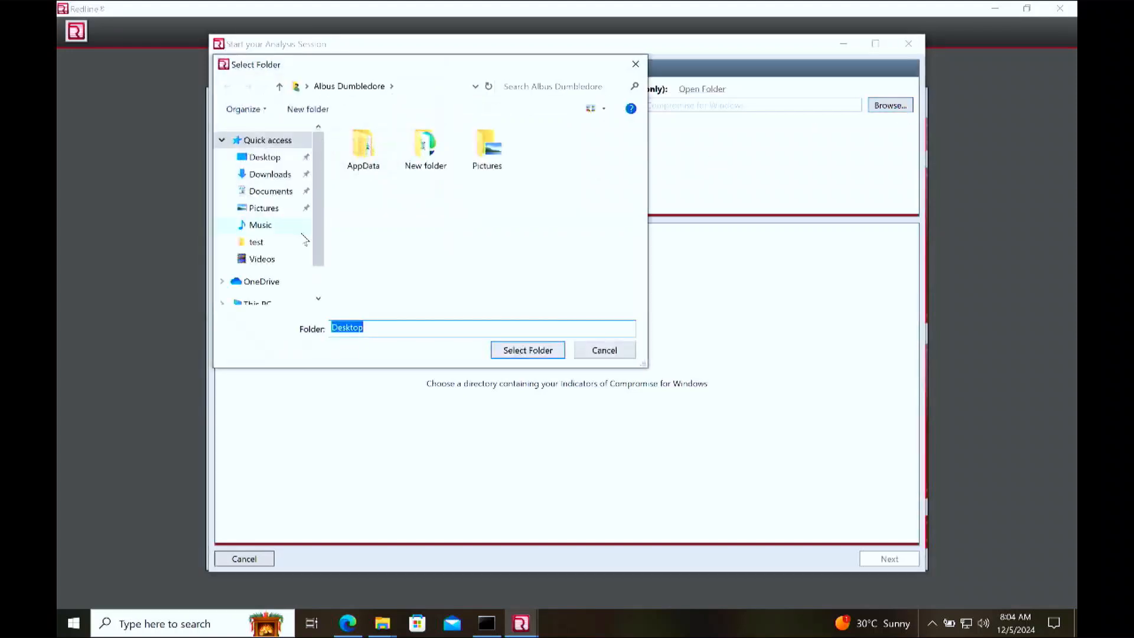
pyautogui.click(270, 175)
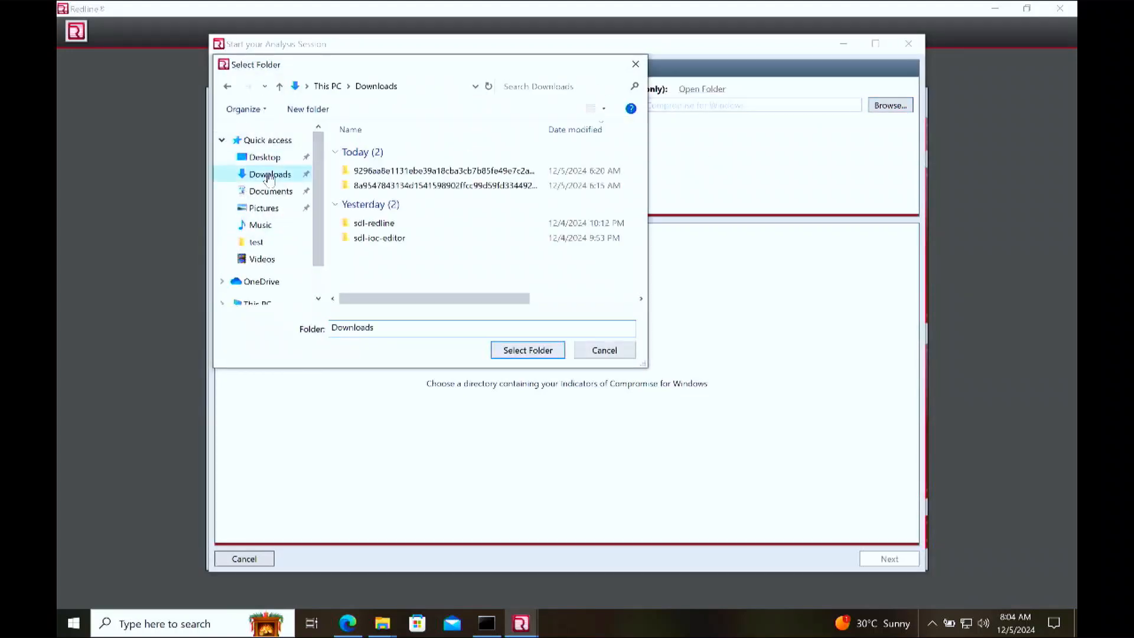
pyautogui.click(264, 157)
pyautogui.click(392, 215)
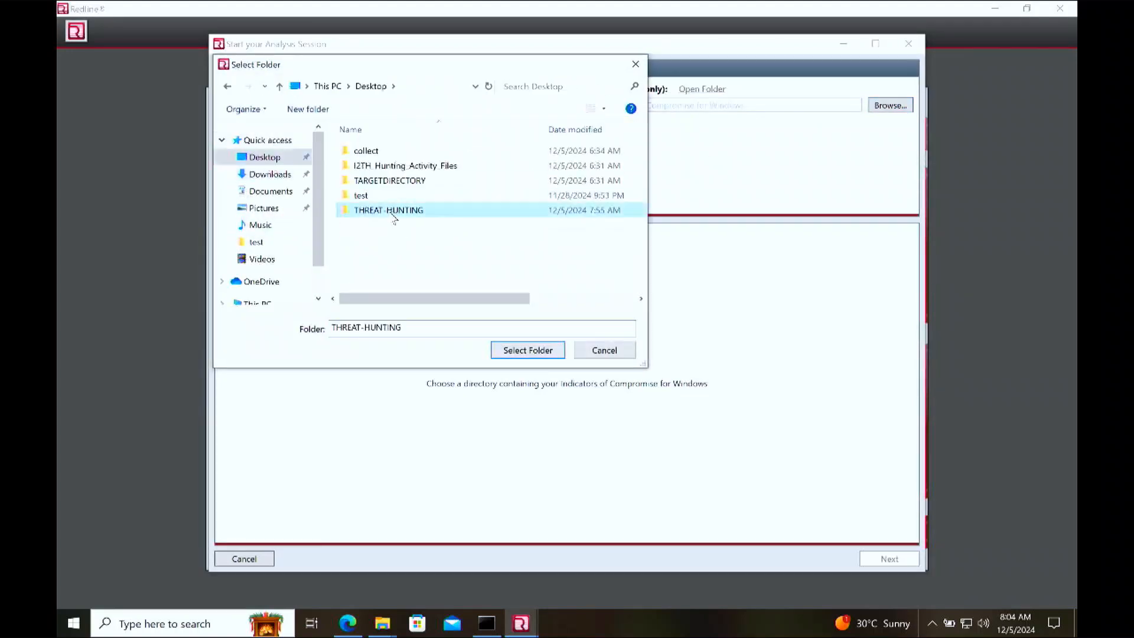
pyautogui.click(511, 346)
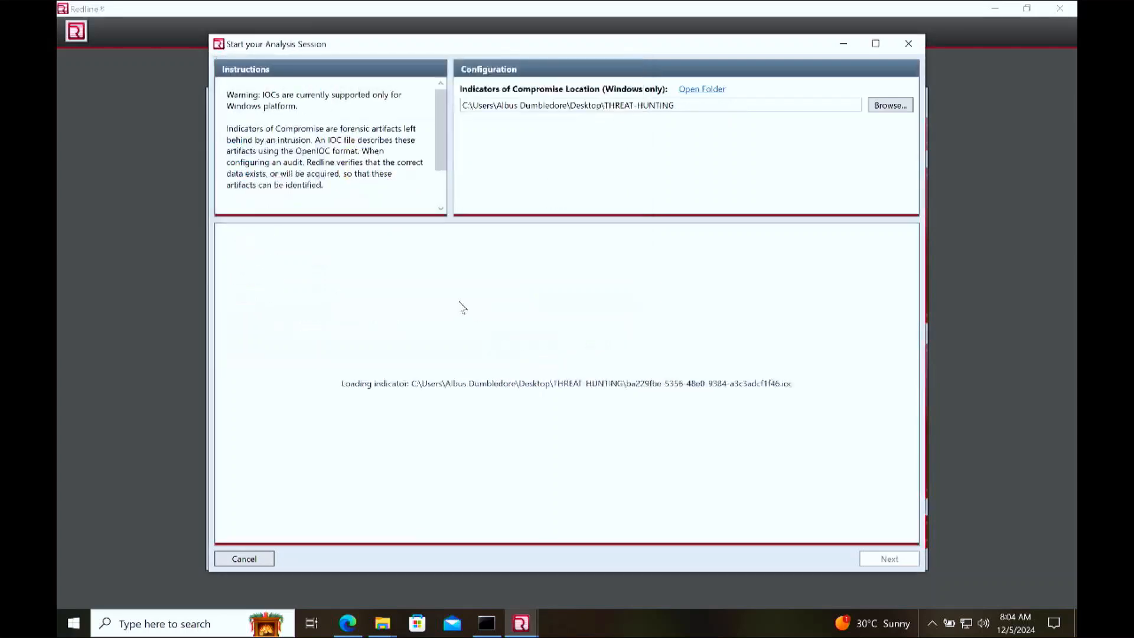
pyautogui.click(308, 273)
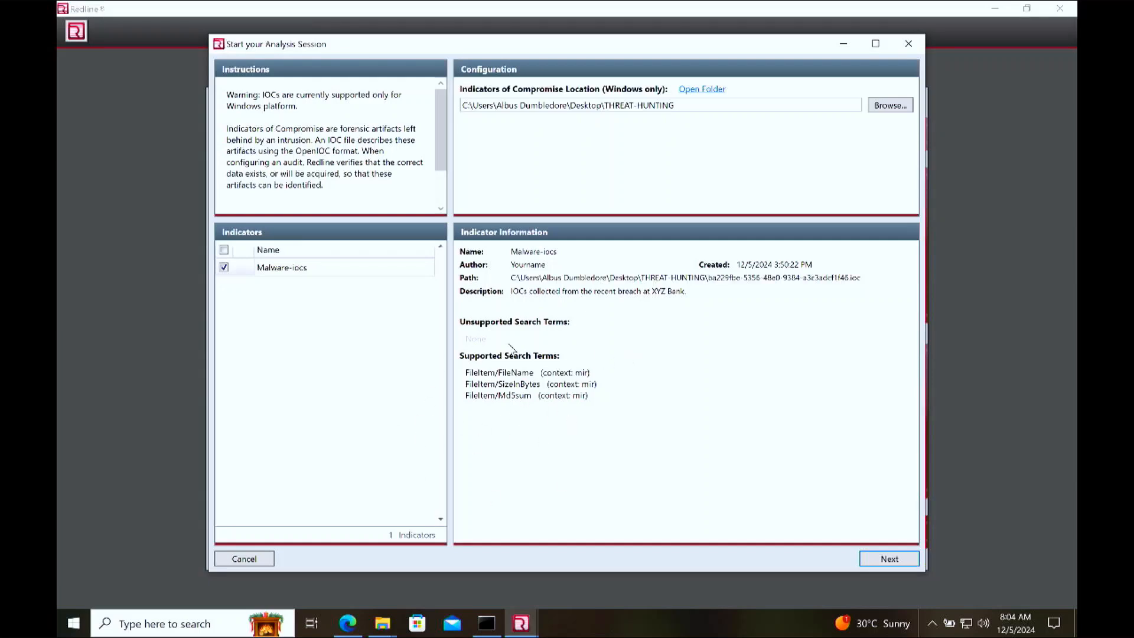
pyautogui.click(890, 560)
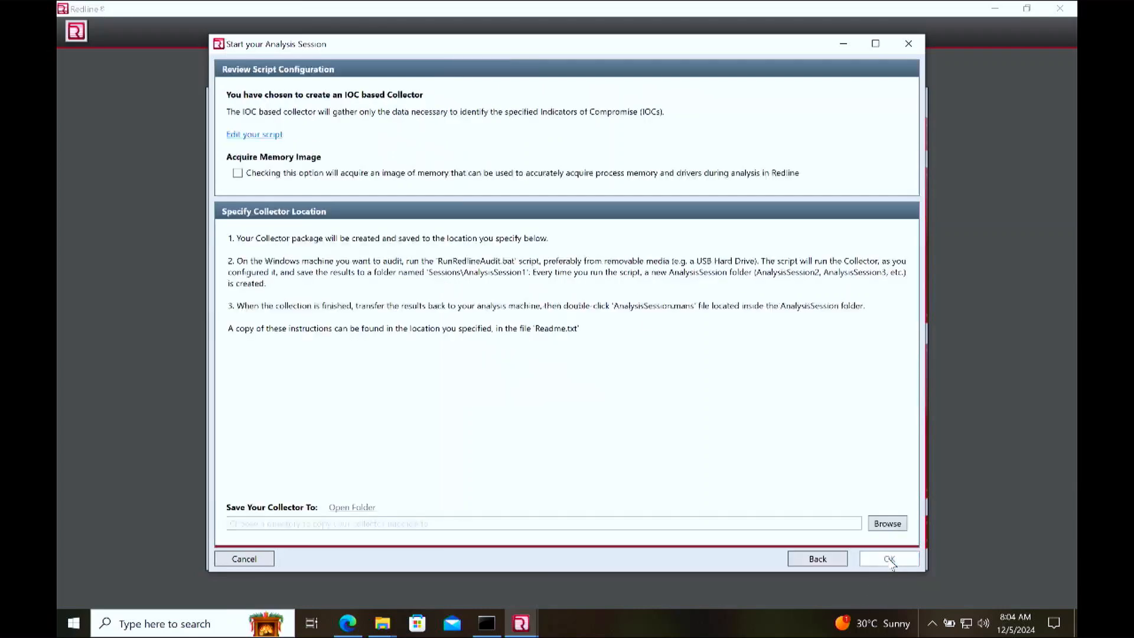
# Step: Open the IOC collector's script for editing and view its Disk options
pyautogui.click(266, 137)
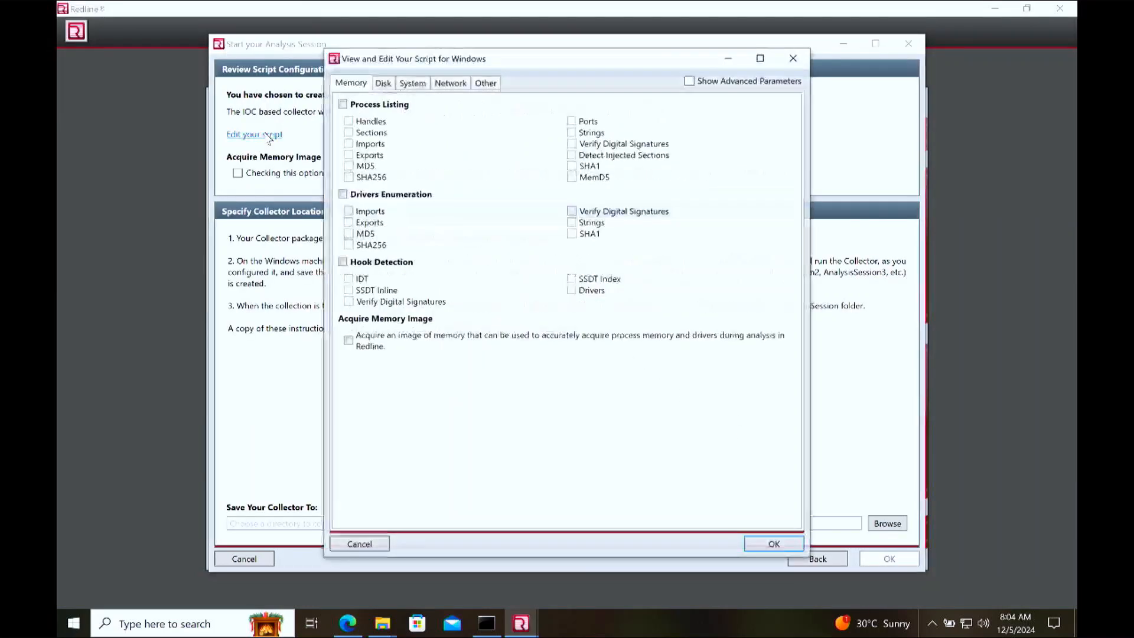
pyautogui.click(385, 84)
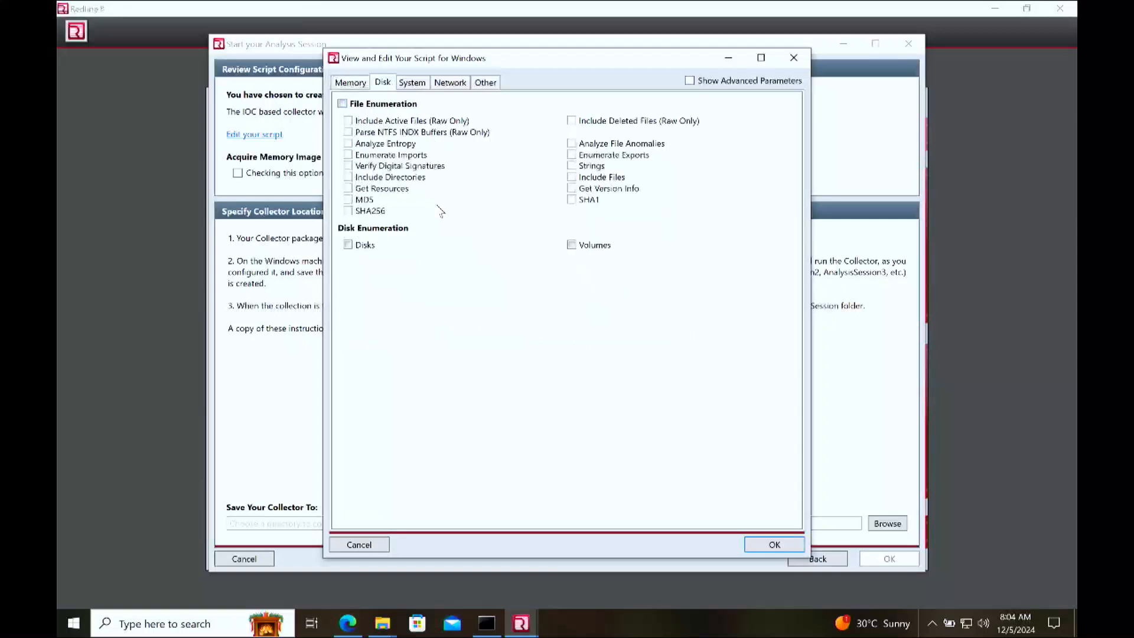
# Step: In File Explorer, locate the unsplash JPG image in the Downloads folder
pyautogui.moveTo(391, 623)
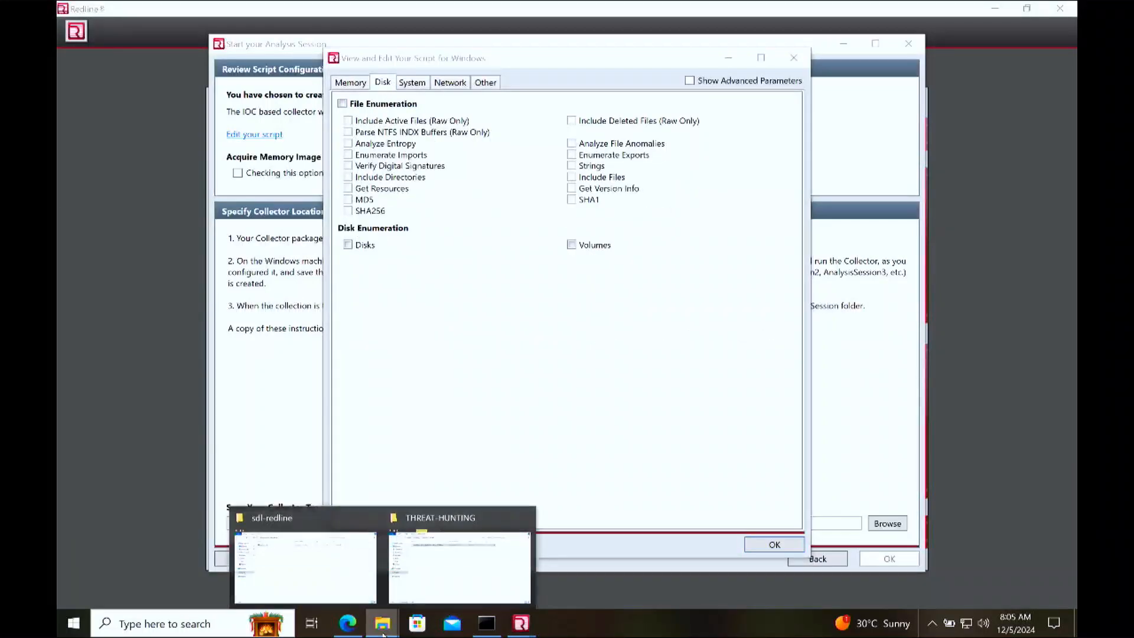
pyautogui.click(462, 564)
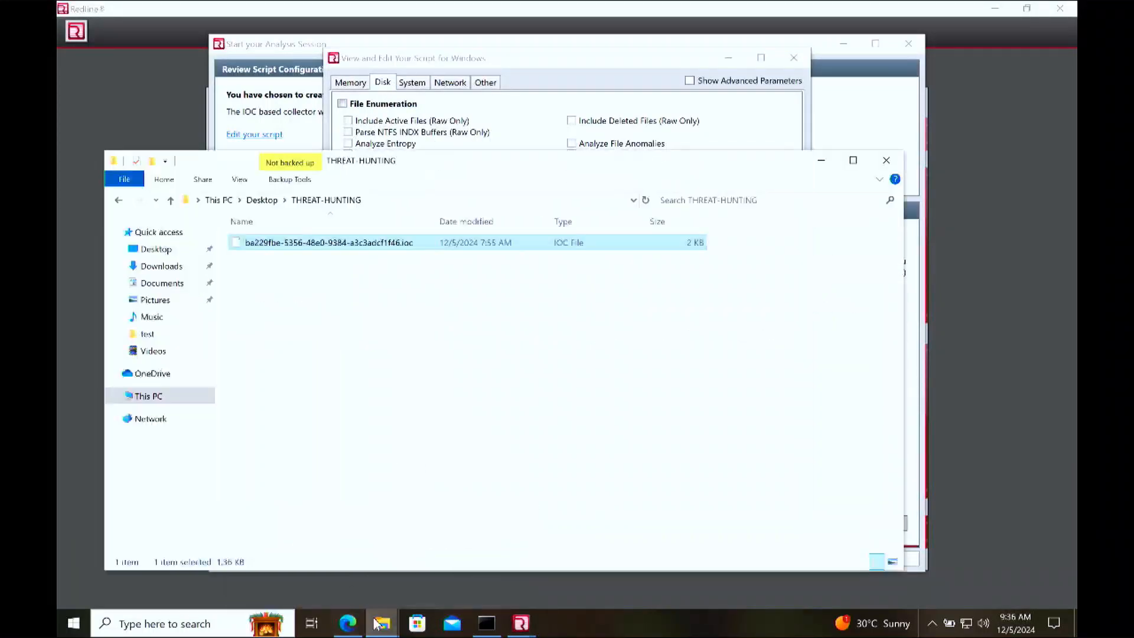
pyautogui.click(345, 556)
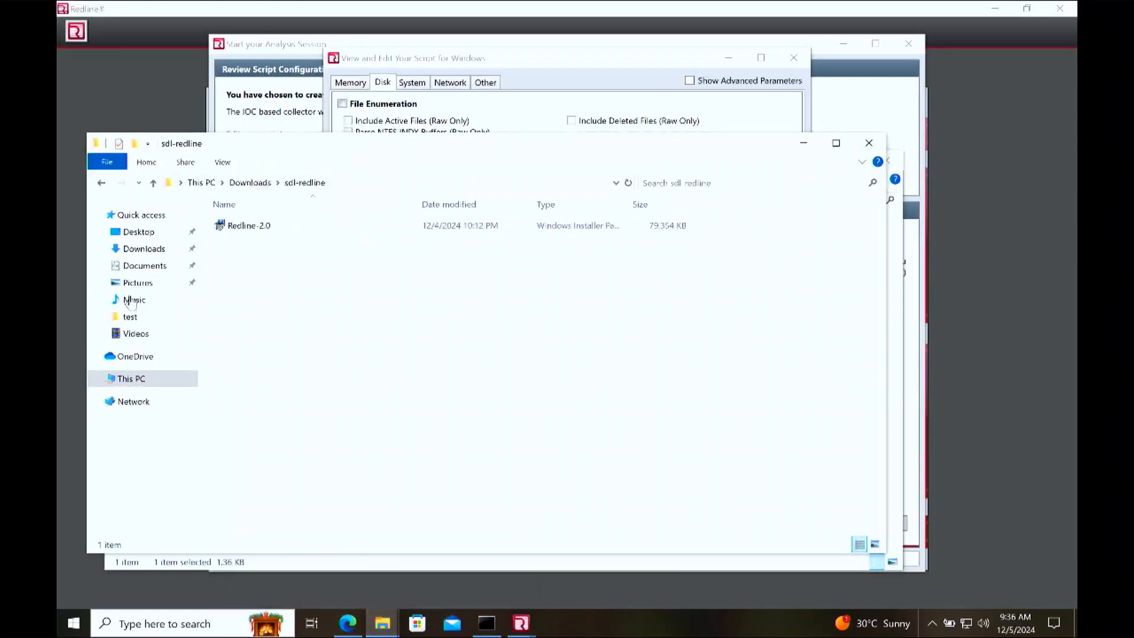
pyautogui.click(161, 254)
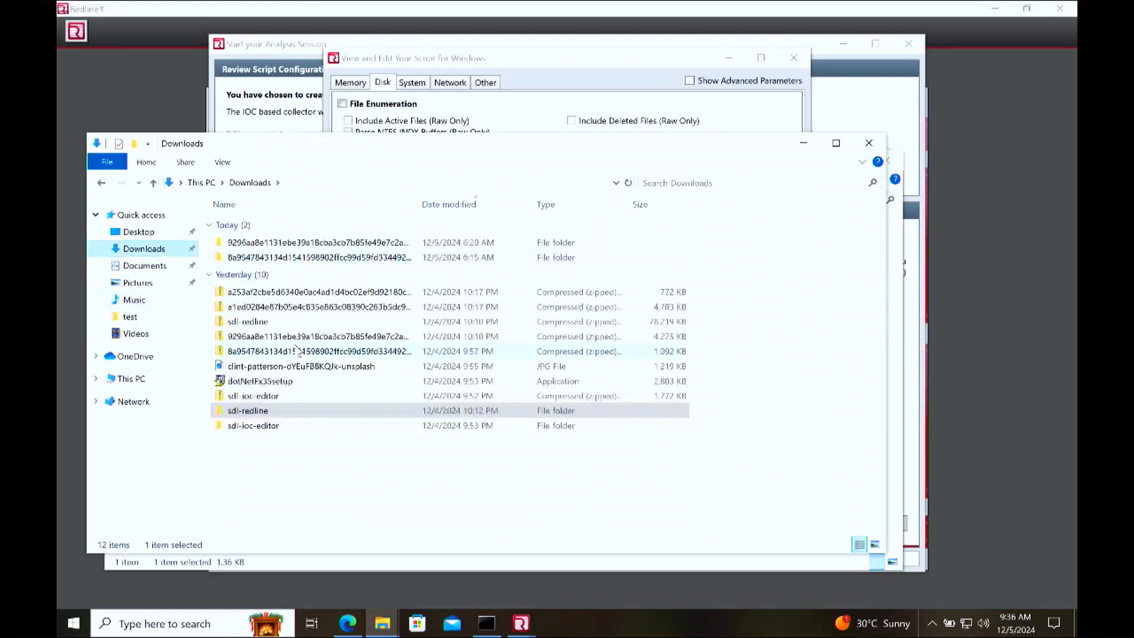
pyautogui.click(289, 368)
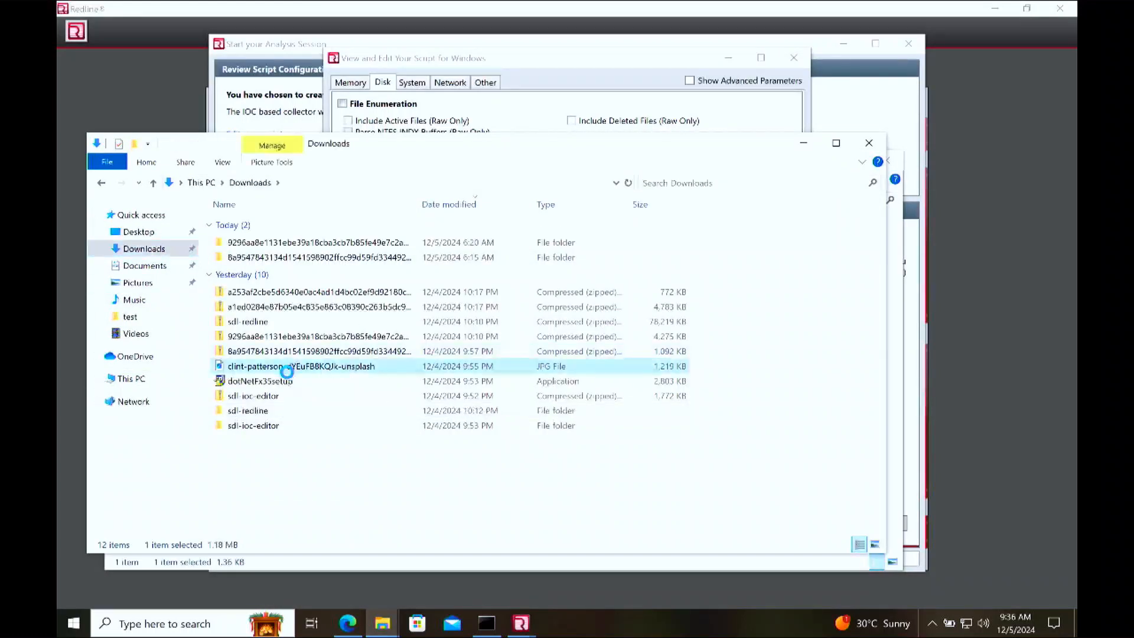
pyautogui.rightClick(288, 375)
pyautogui.moveTo(388, 257)
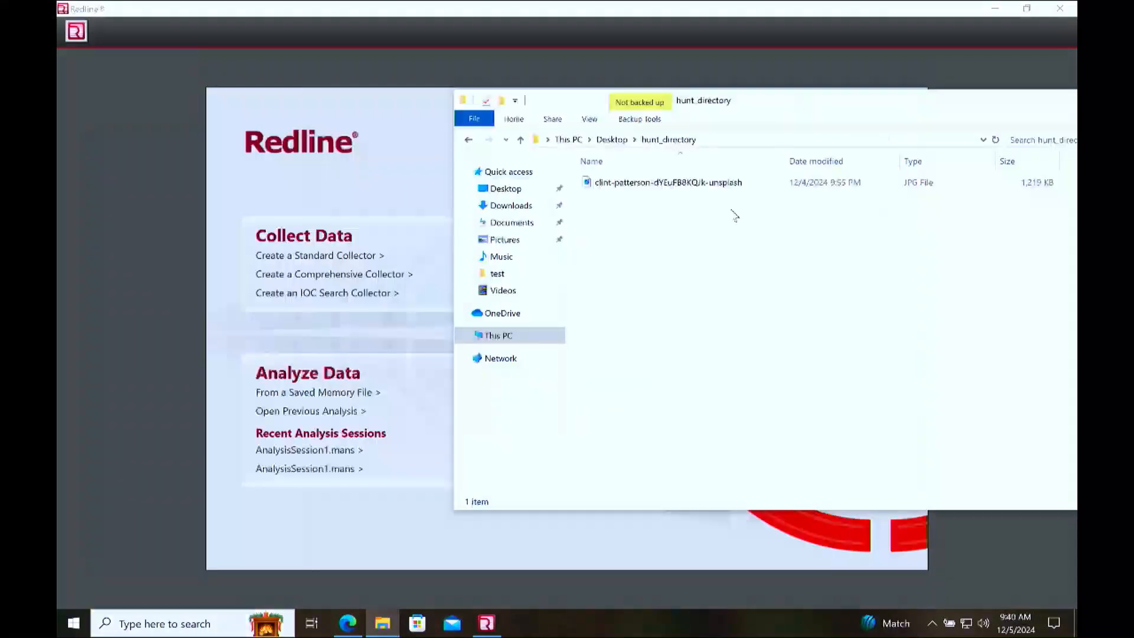
# Step: Select the unsplash JPG image in the Desktop's hunt_directory folder, and return to the Redline window
pyautogui.click(670, 179)
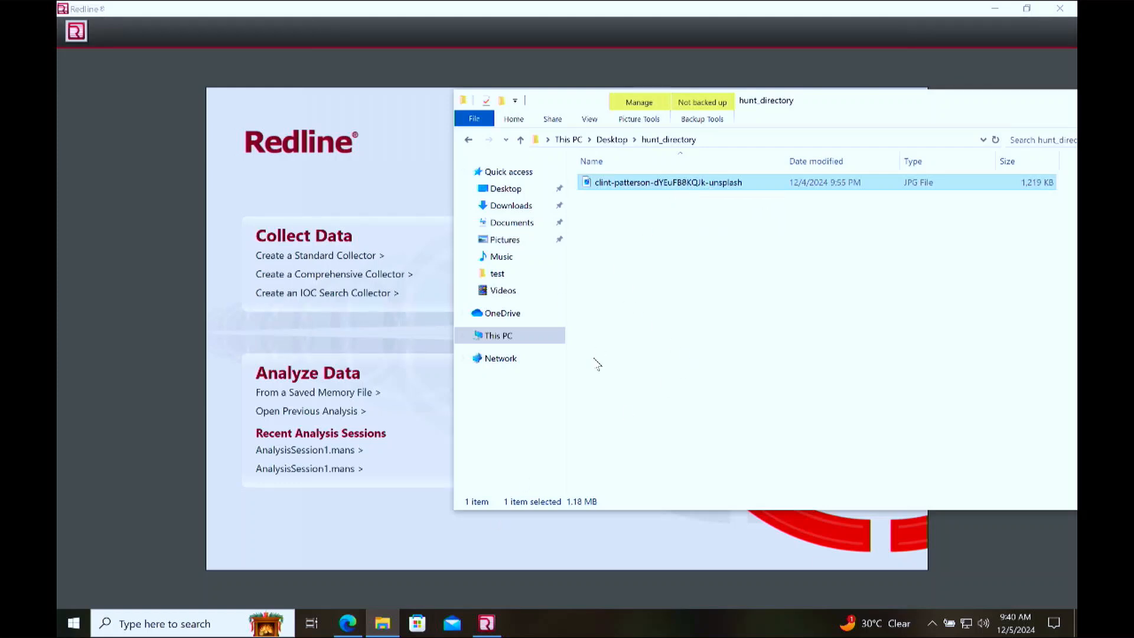
pyautogui.click(159, 624)
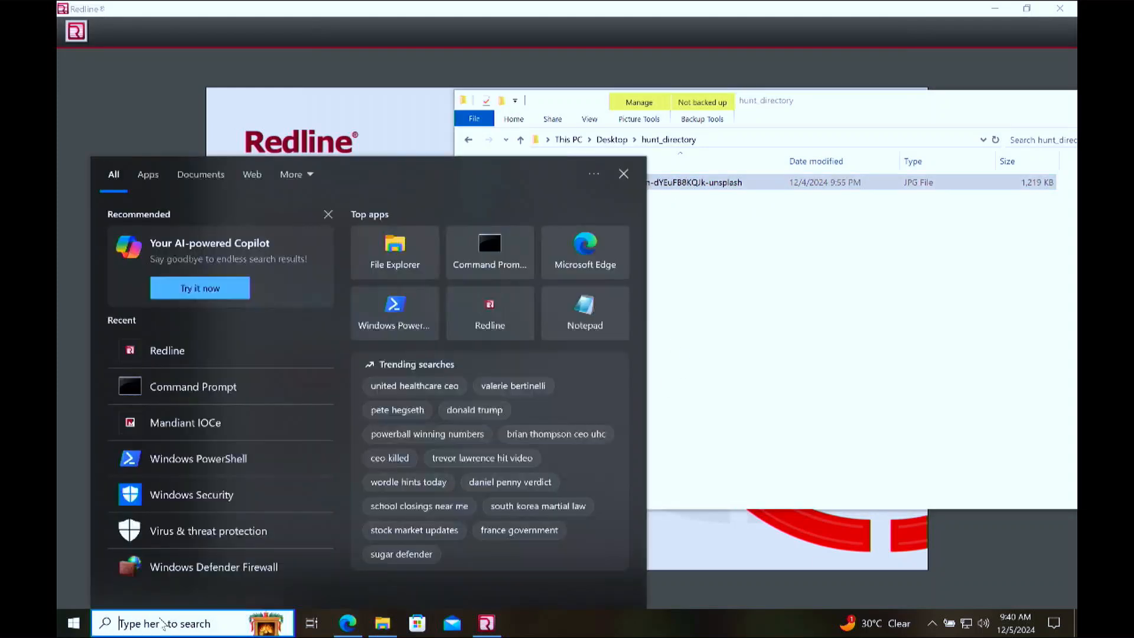
pyautogui.click(441, 59)
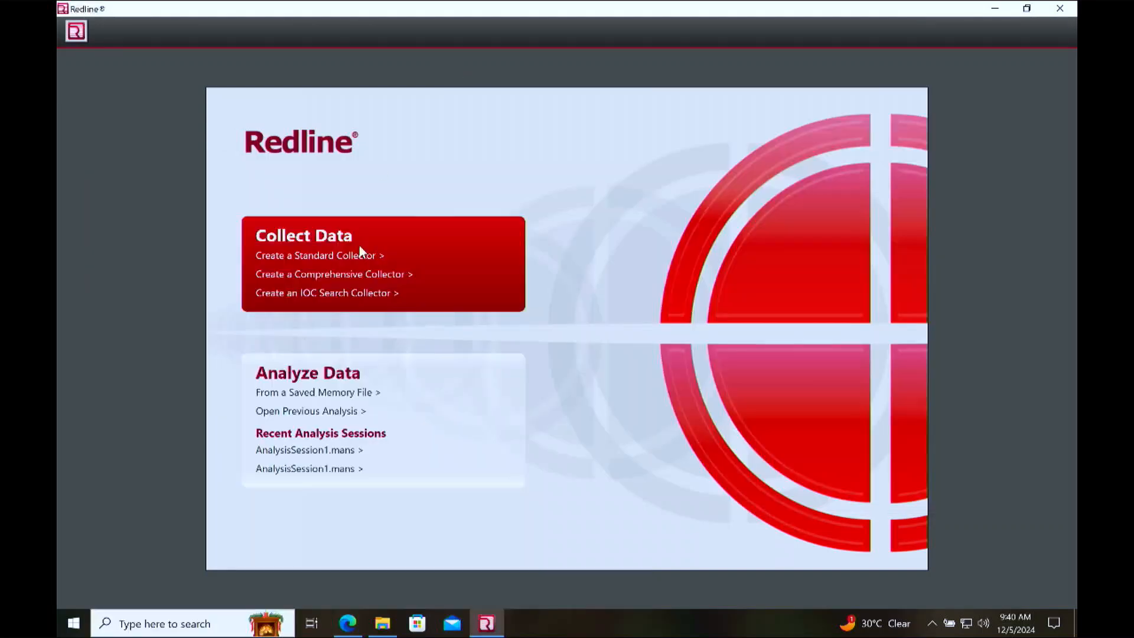
# Step: Start an IOC Search Collector with the Desktop's THREAT-HUNTING folder as IOC location, and show the Malware-iocs indicator's details
pyautogui.click(327, 294)
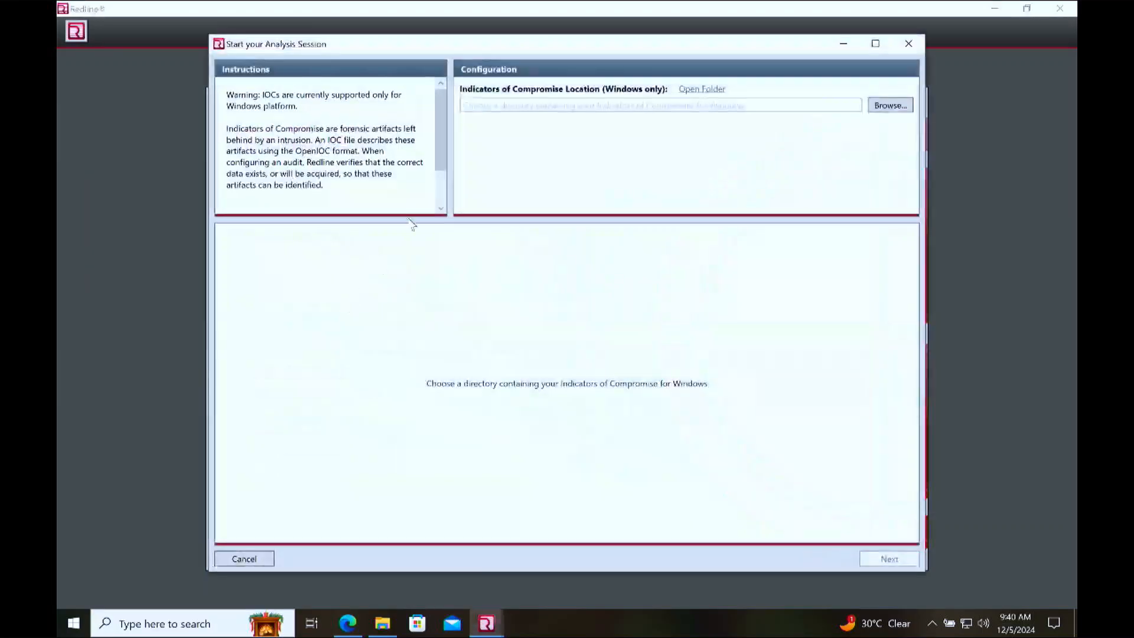
pyautogui.click(887, 109)
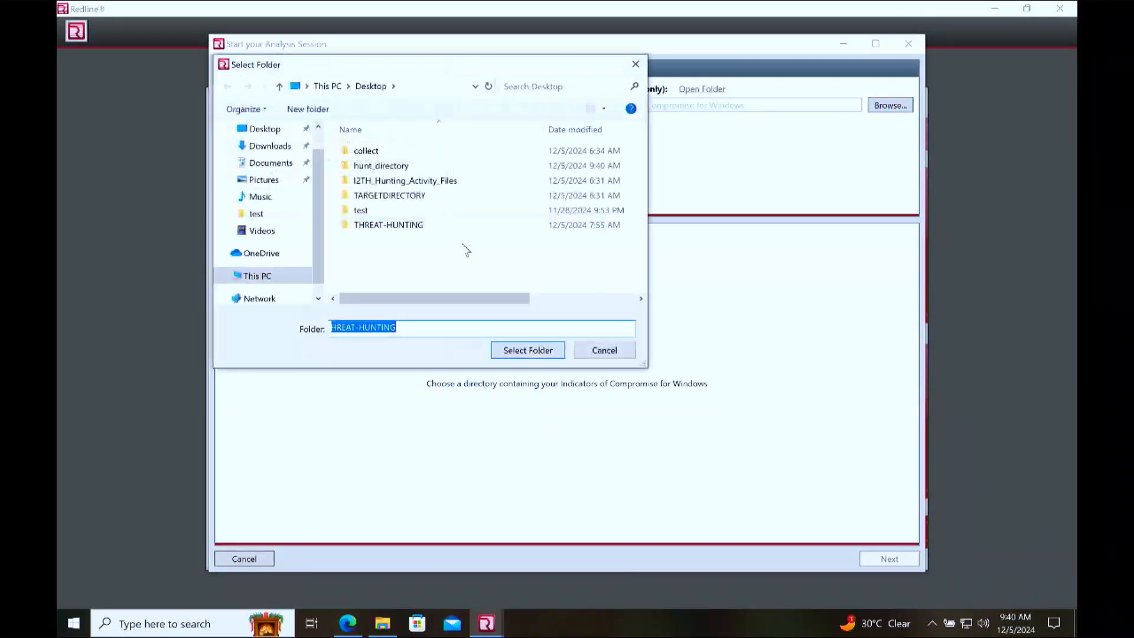
pyautogui.click(404, 231)
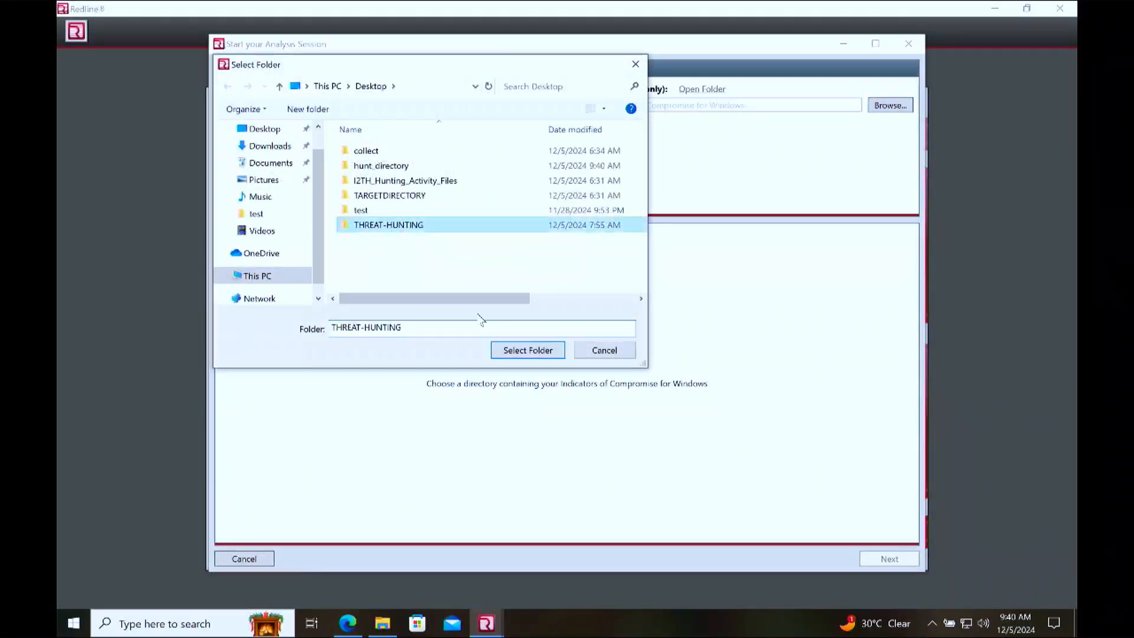
pyautogui.click(509, 350)
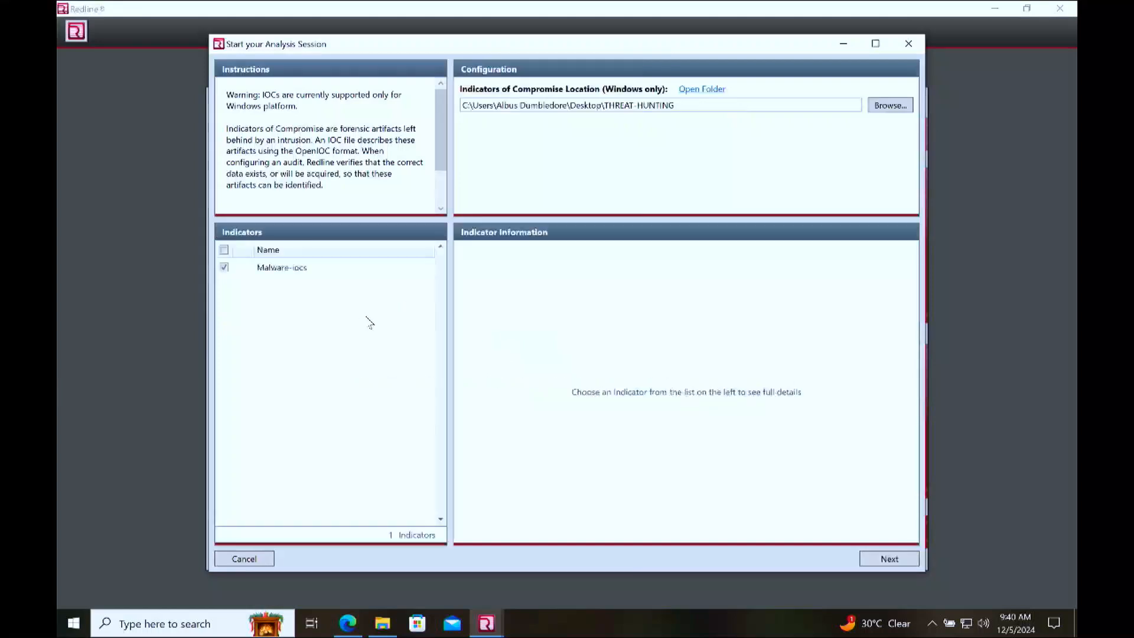
pyautogui.click(329, 275)
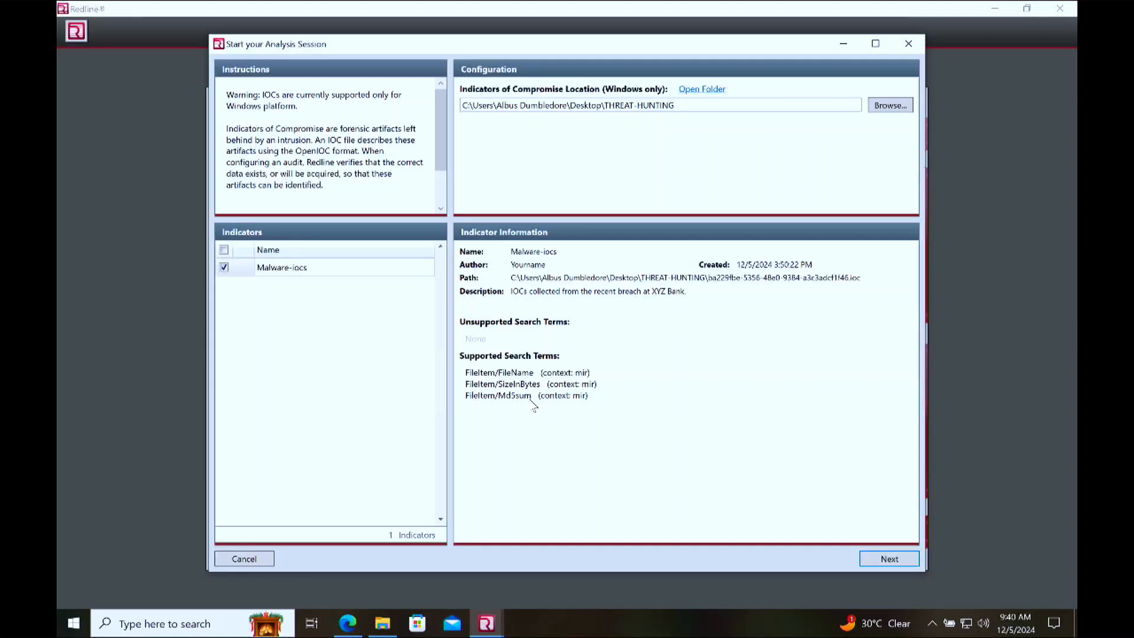
# Step: In File Explorer, preview the unsplash JPG image from Downloads, close the viewer, and keep the file selected
pyautogui.click(382, 623)
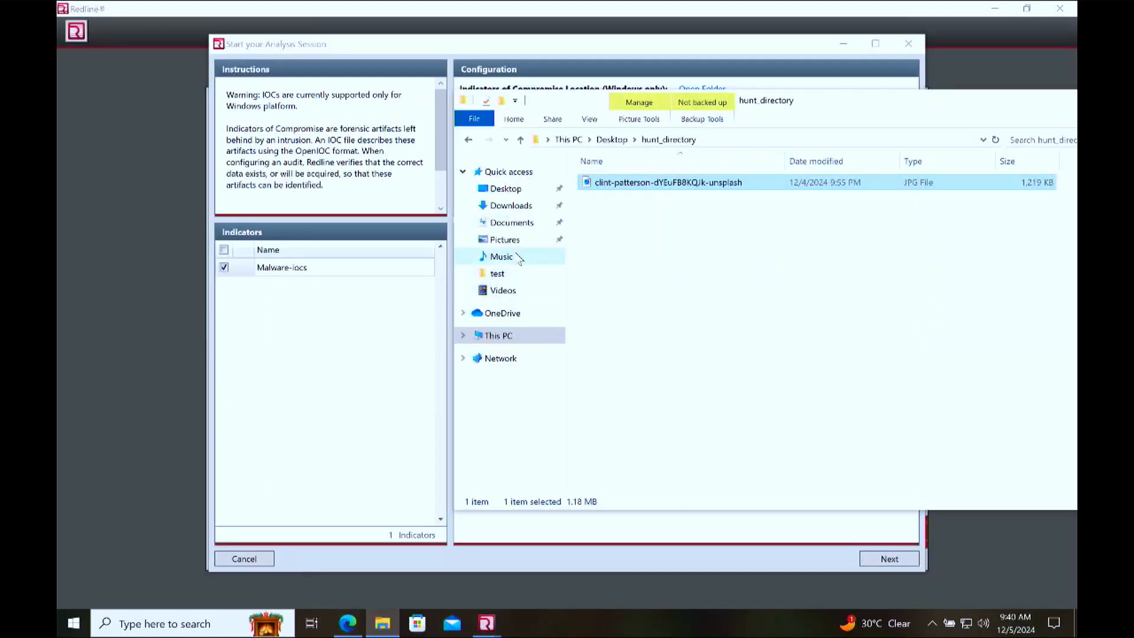
pyautogui.click(511, 205)
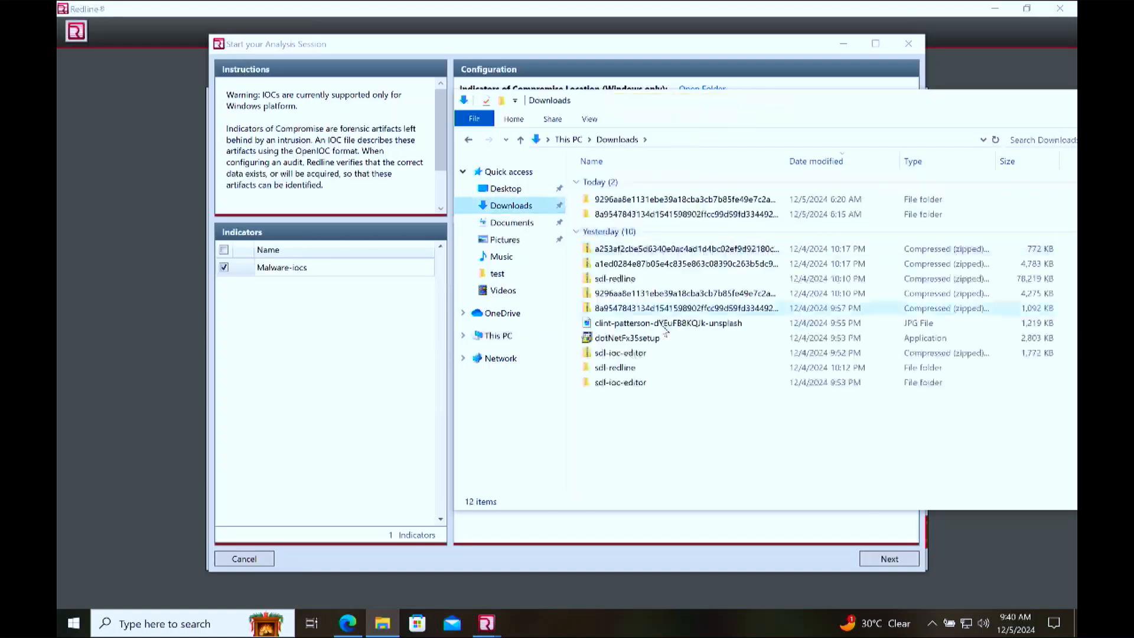
pyautogui.click(673, 323)
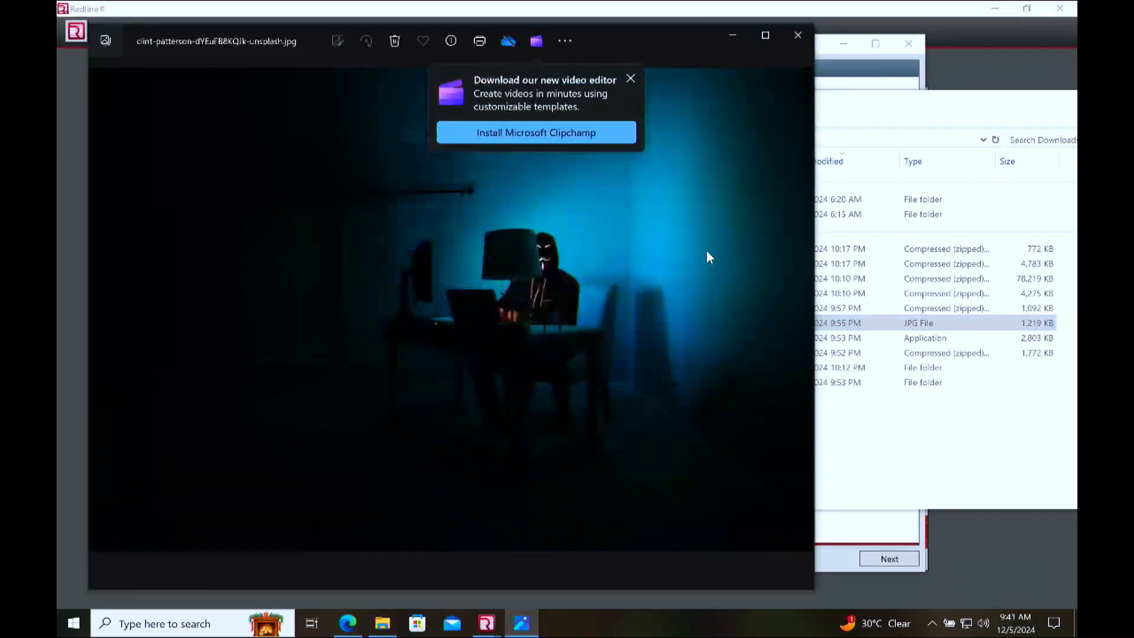
pyautogui.click(798, 35)
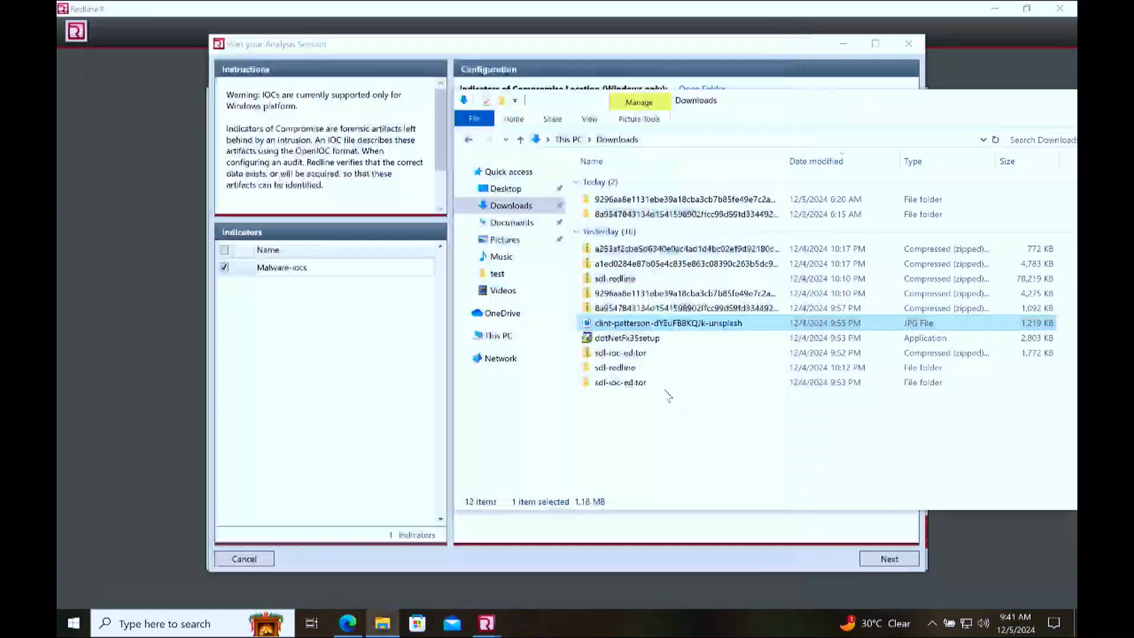
pyautogui.rightClick(617, 326)
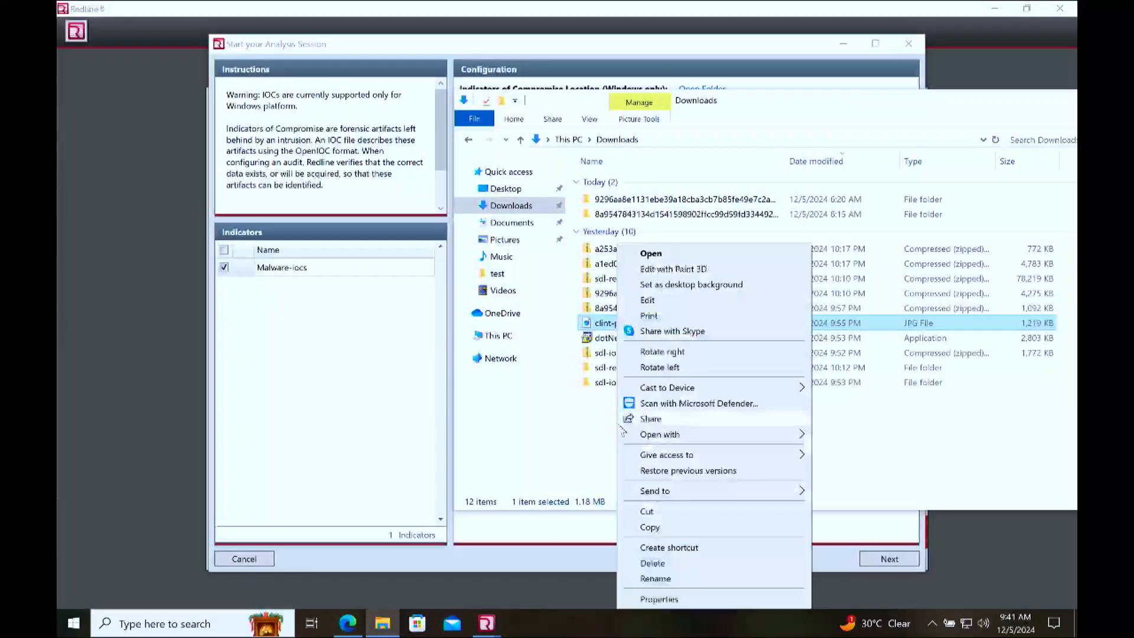
pyautogui.click(558, 438)
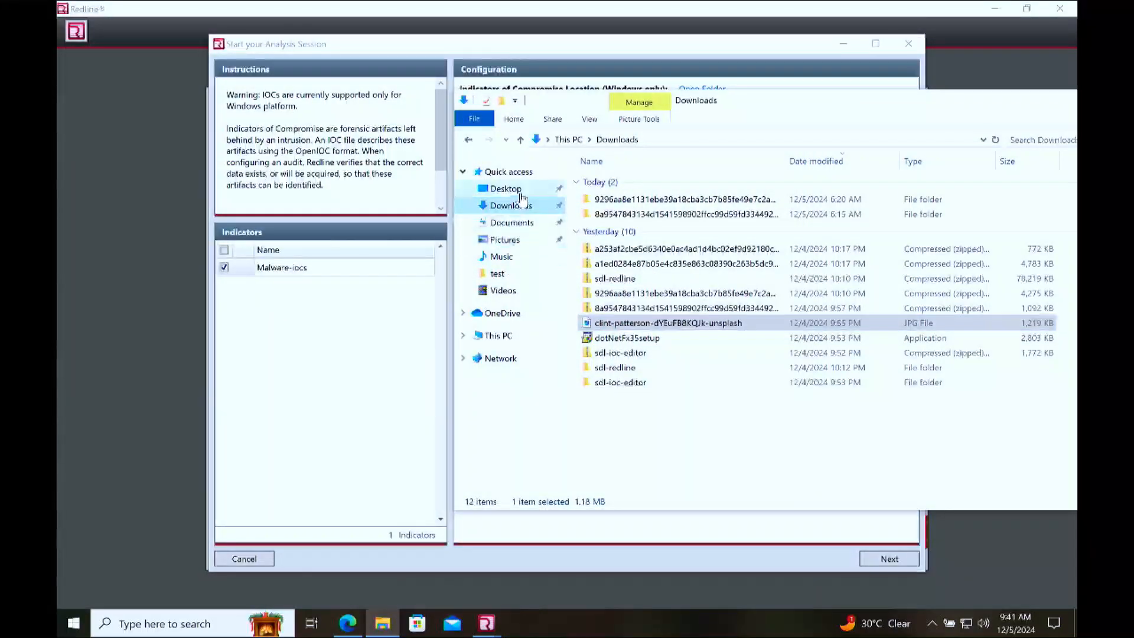
# Step: Check the image copy inside the Desktop's hunt_directory folder, and return to the Redline collector setup
pyautogui.click(506, 189)
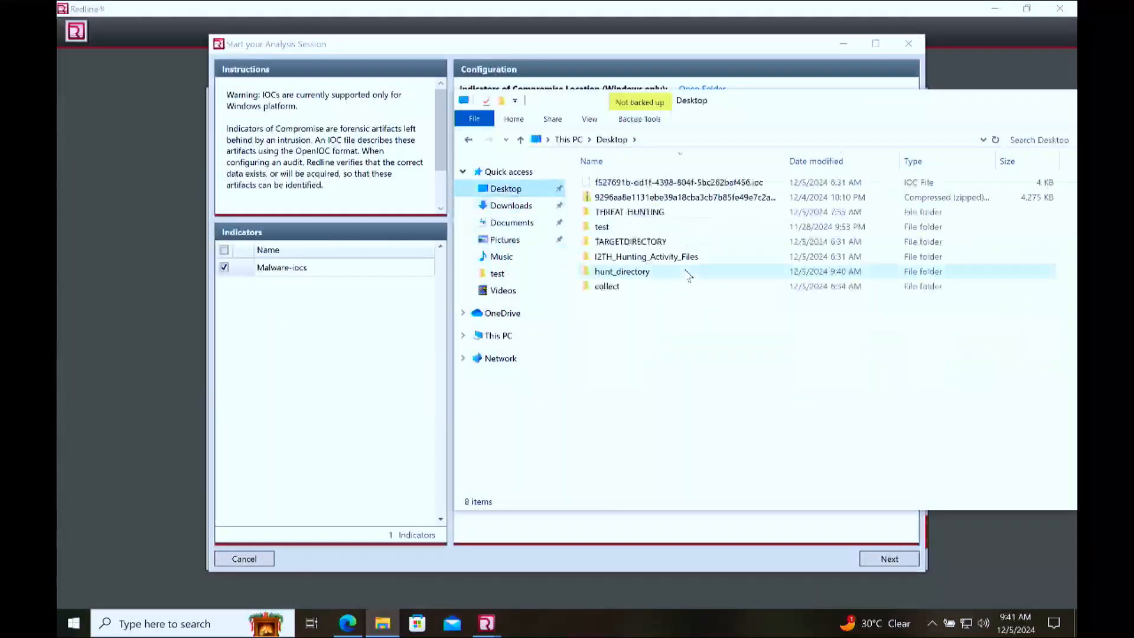
pyautogui.doubleClick(645, 271)
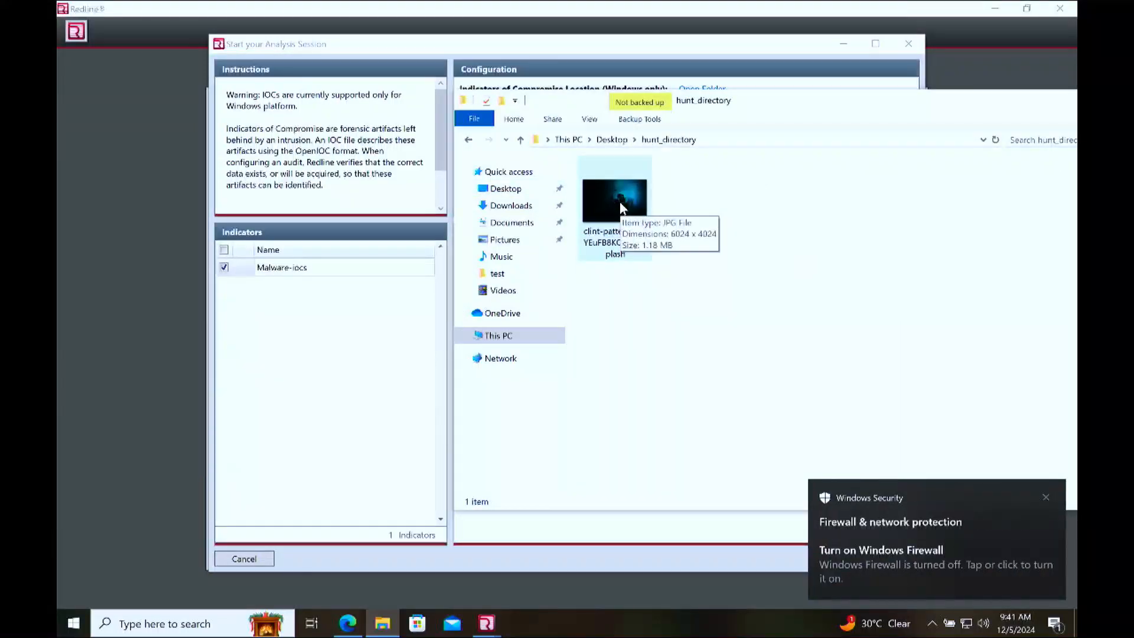
pyautogui.click(401, 412)
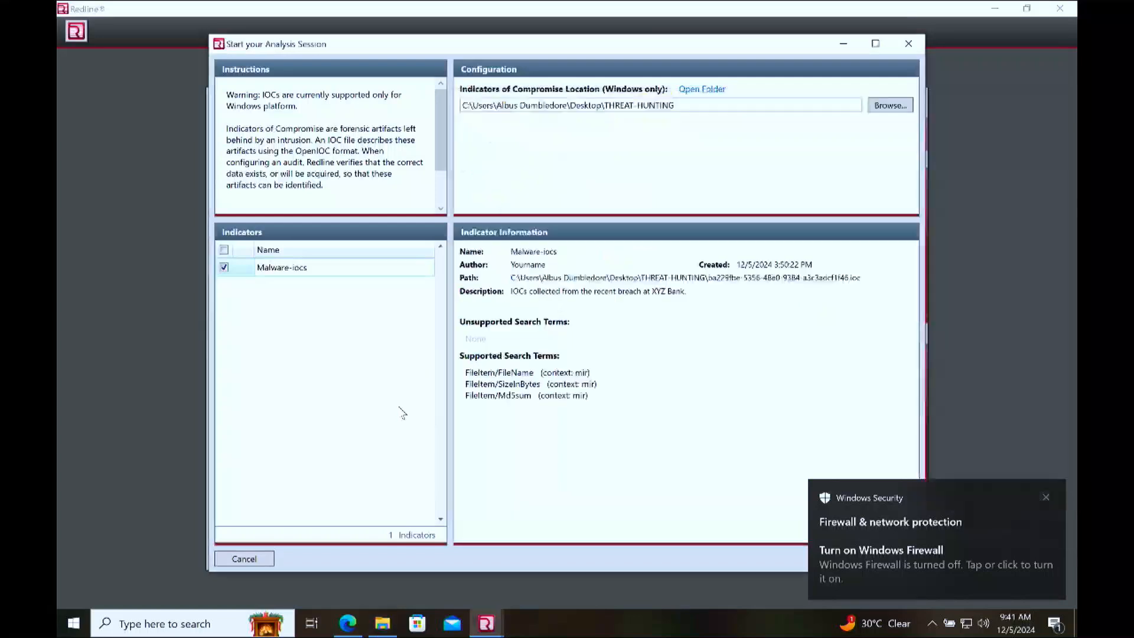
# Step: Dismiss the Windows Security notification and proceed with the Malware-iocs indicator to the script configuration review
pyautogui.click(1044, 496)
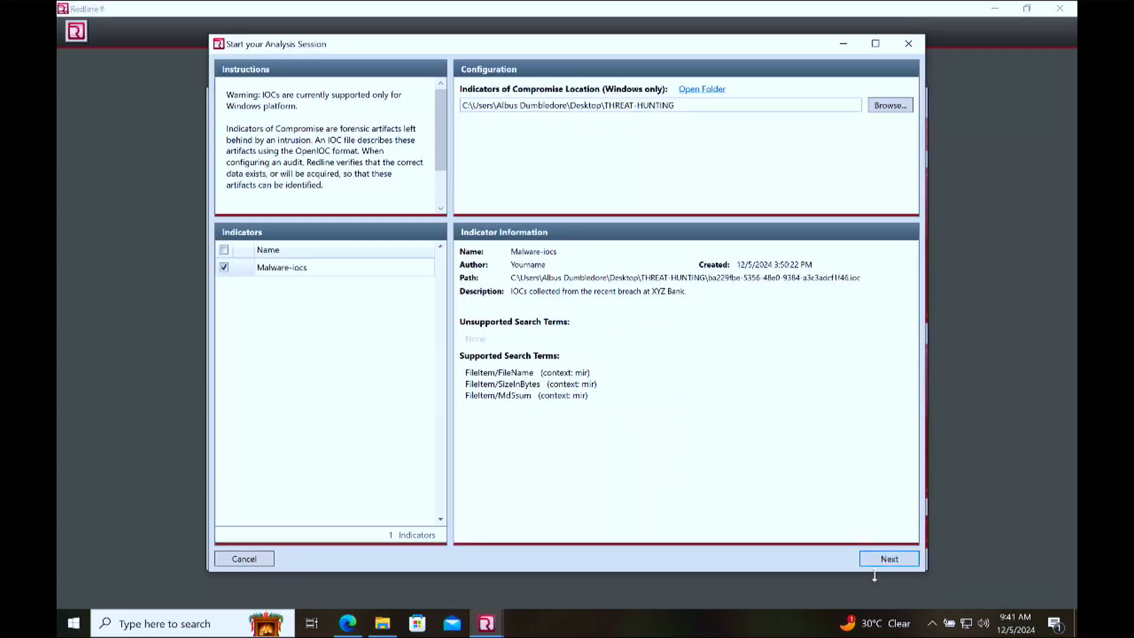
pyautogui.click(889, 558)
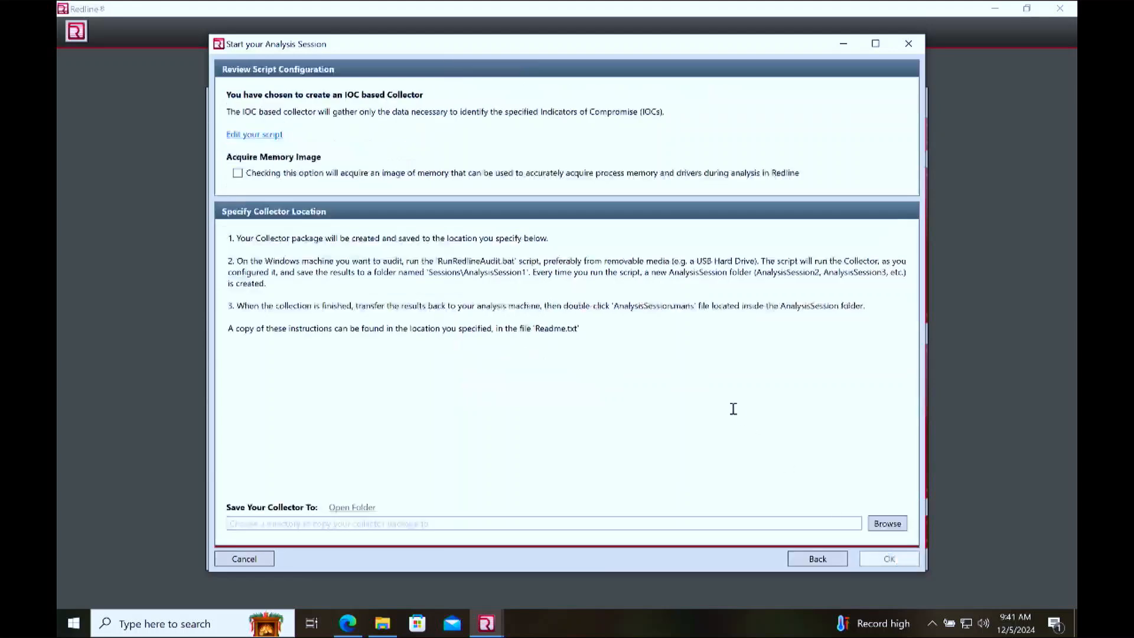
pyautogui.click(260, 135)
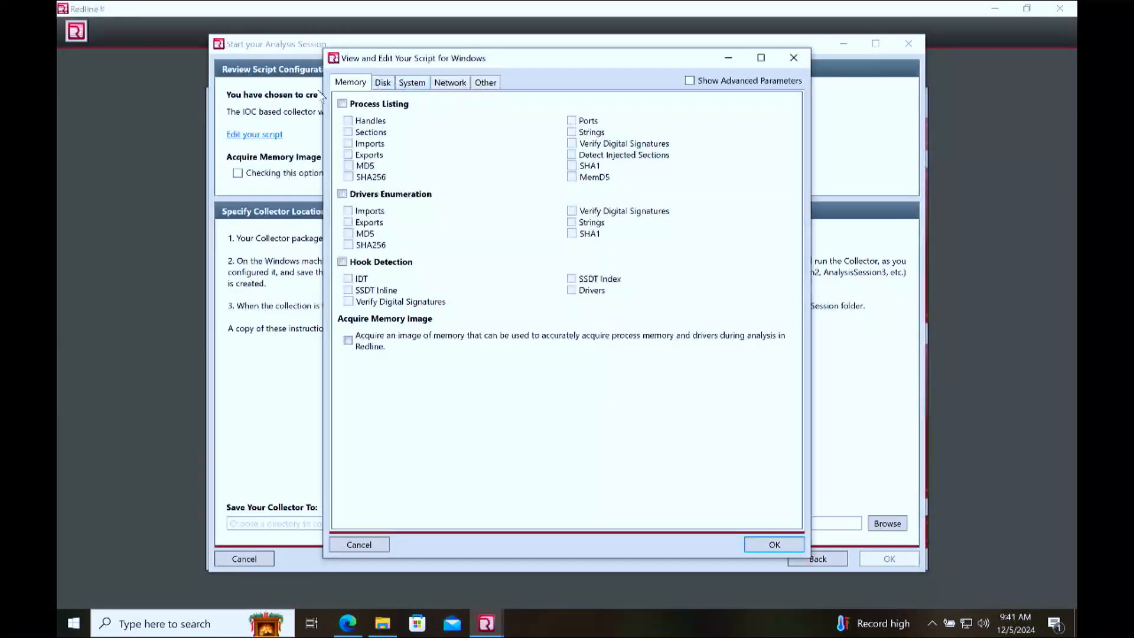
pyautogui.click(794, 58)
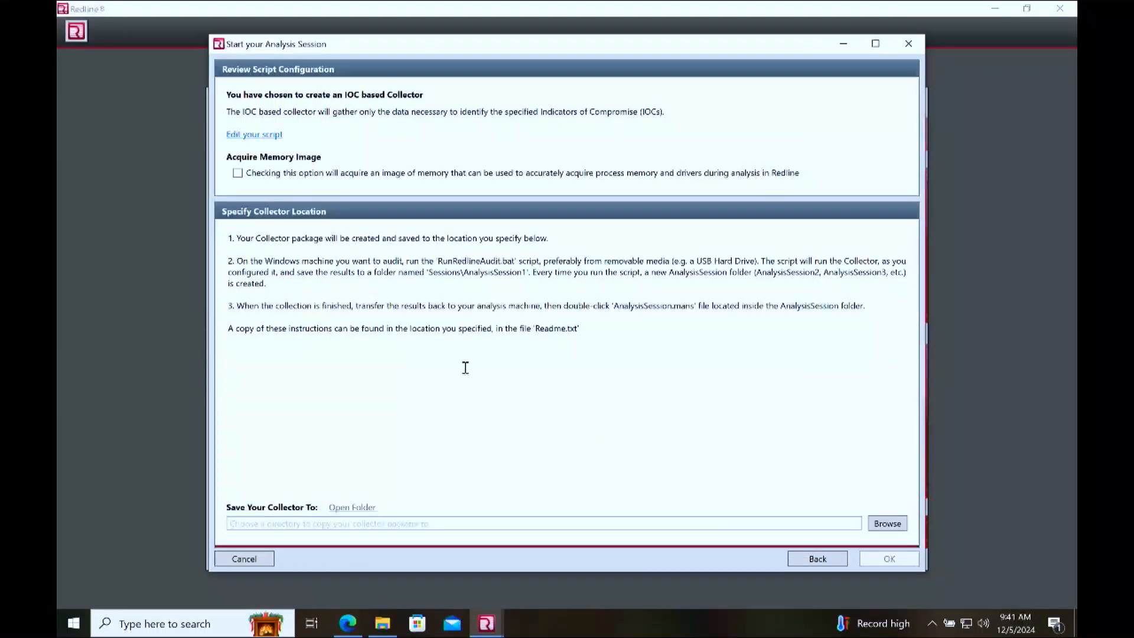
# Step: Open the collector script for editing, look through its option categories, and enable File Enumeration in the Disk options
pyautogui.click(262, 136)
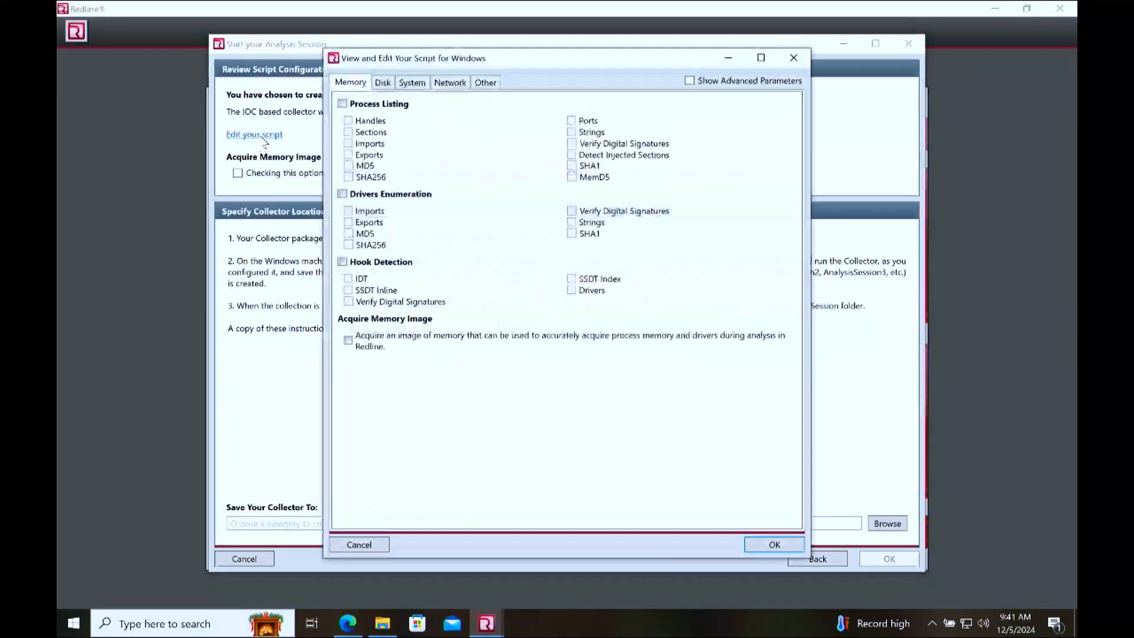
pyautogui.click(391, 82)
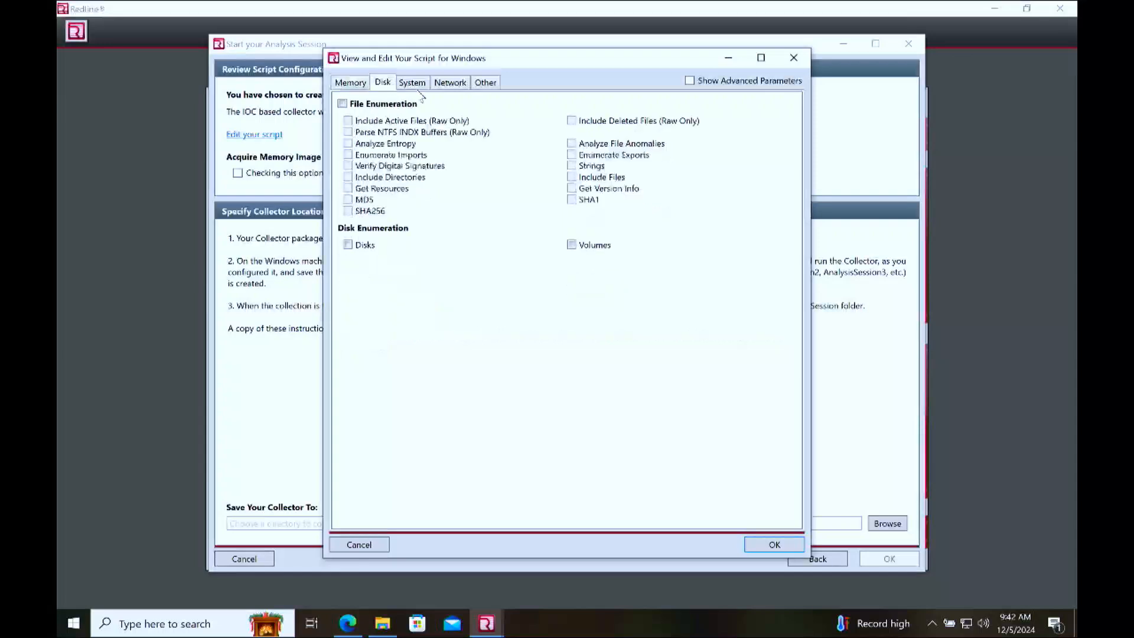
pyautogui.click(416, 82)
pyautogui.click(442, 87)
pyautogui.click(492, 89)
pyautogui.click(401, 86)
pyautogui.click(383, 83)
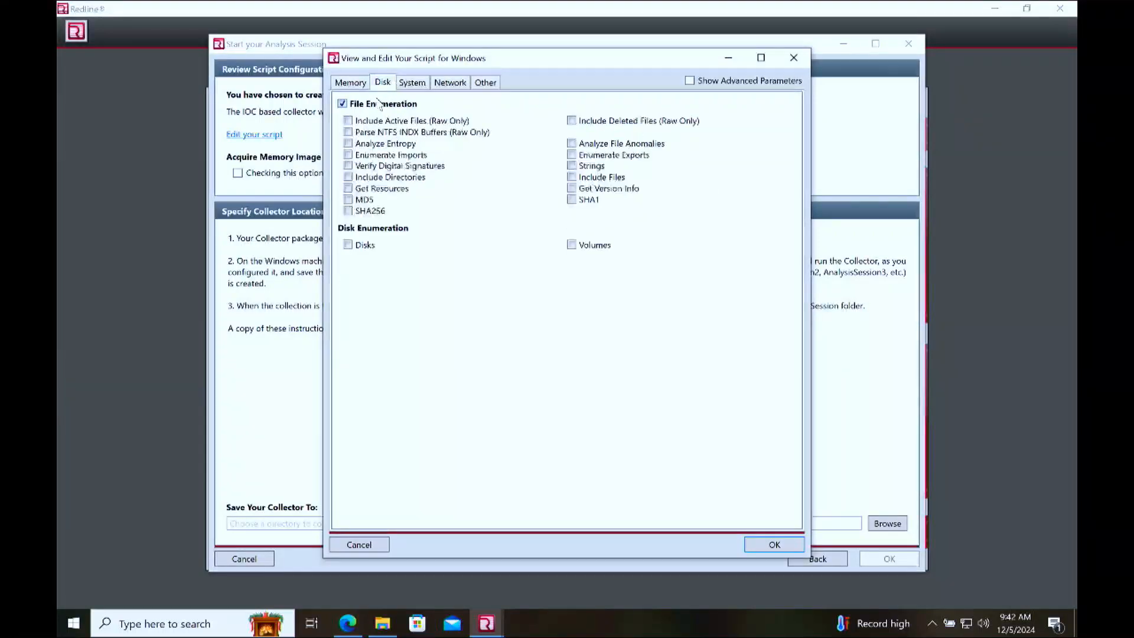
# Step: Review the script's Memory, System and Network collection options, ending on the Memory options
pyautogui.click(357, 85)
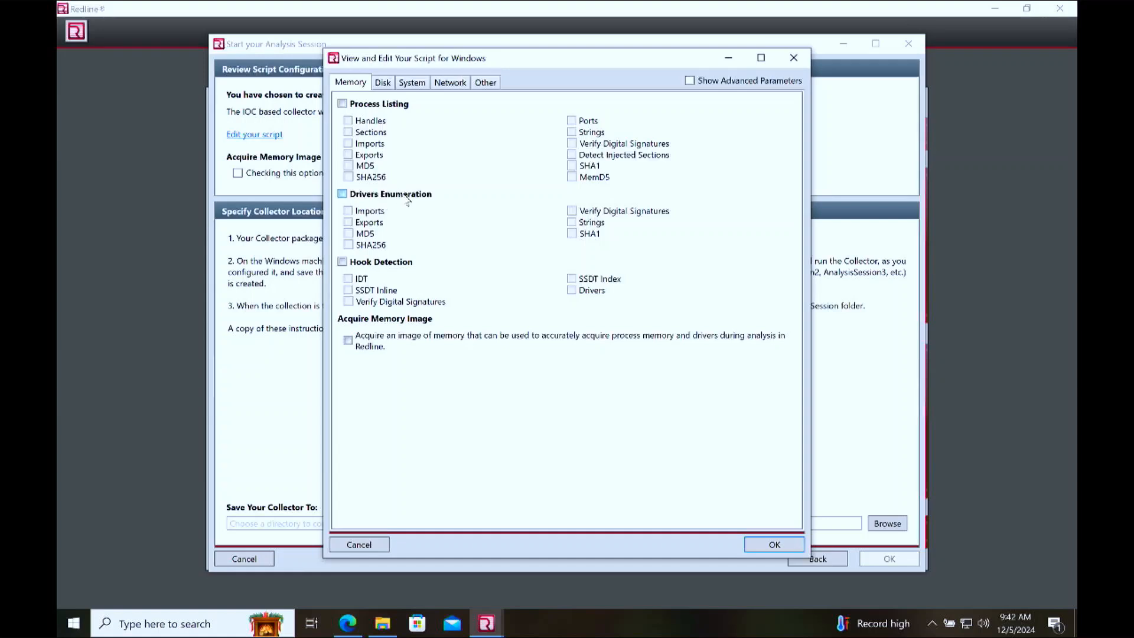
pyautogui.click(413, 84)
pyautogui.click(451, 85)
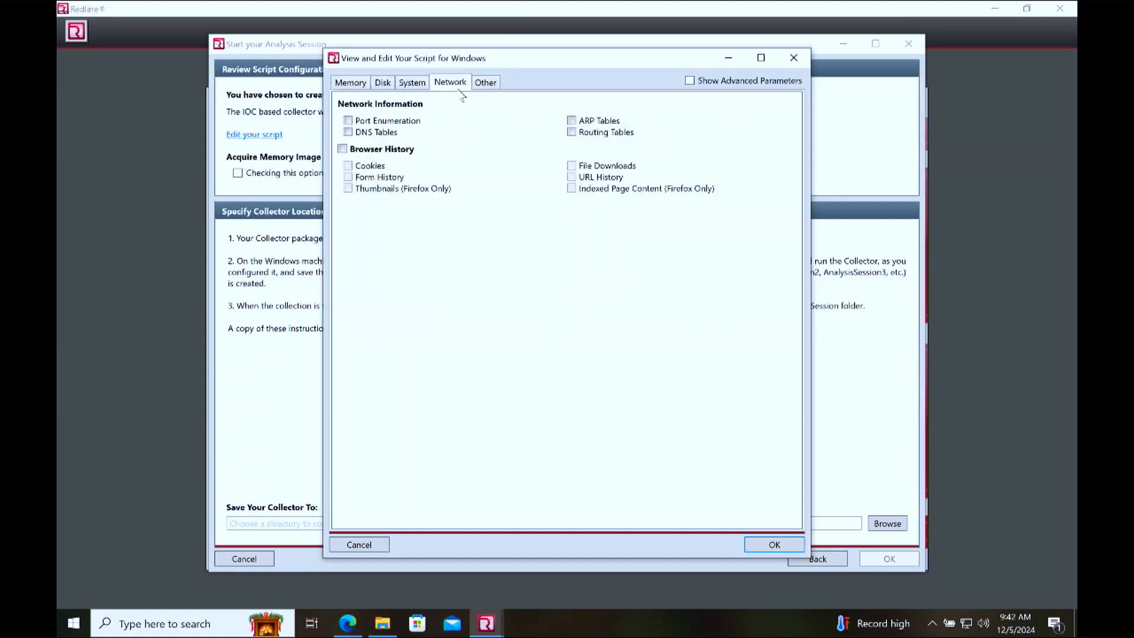
pyautogui.click(351, 84)
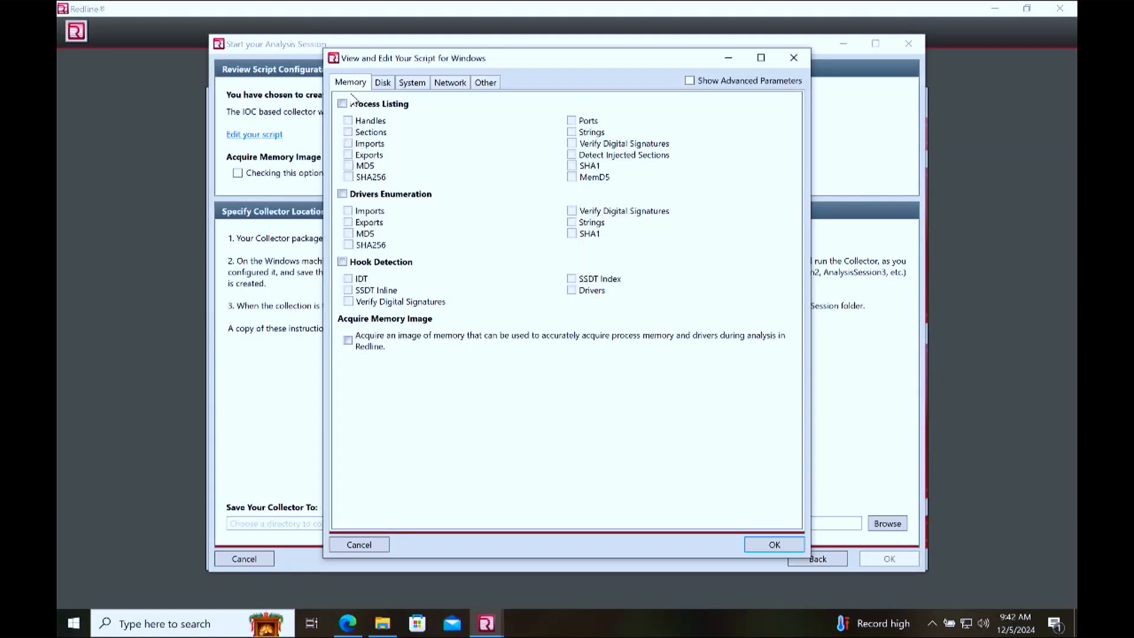
# Step: Show the advanced parameters in the Disk options and select the File Enumeration path for replacement
pyautogui.click(382, 86)
pyautogui.click(343, 104)
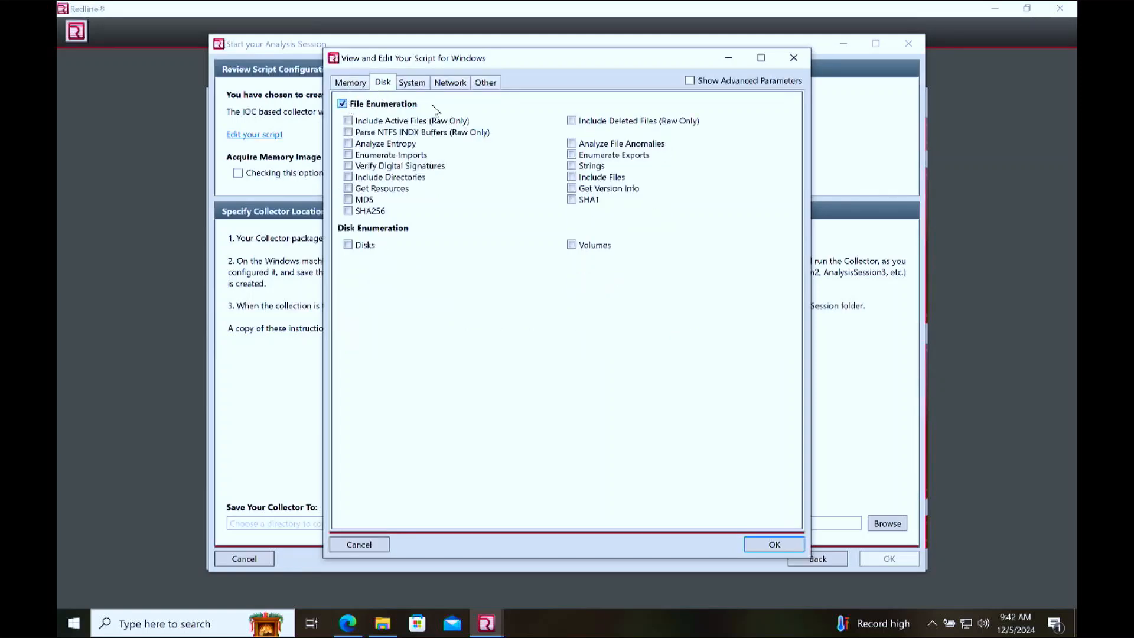
pyautogui.click(689, 81)
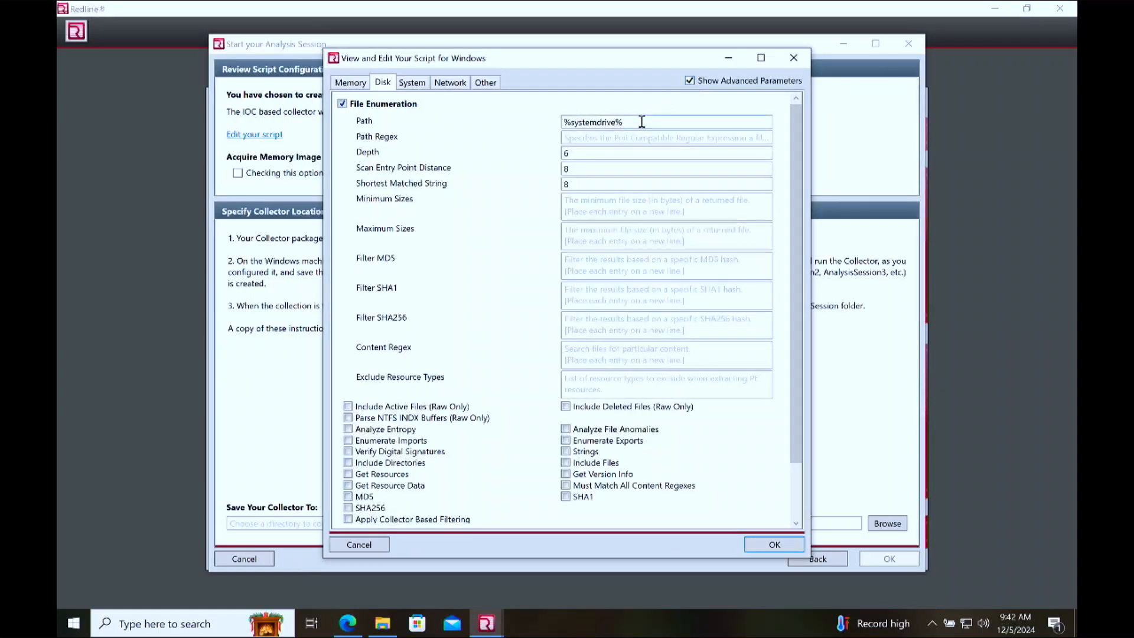
pyautogui.moveTo(632, 121); pyautogui.dragTo(550, 131)
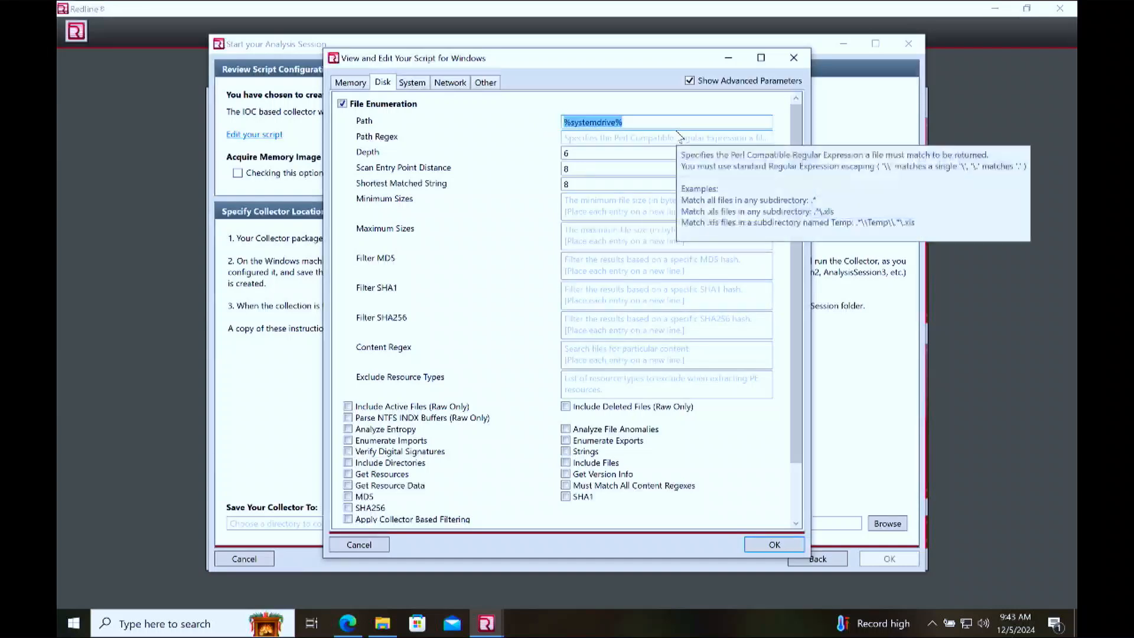
# Step: Copy the powershell script from the Desktop's test folder into the hunt_directory folder
pyautogui.click(382, 622)
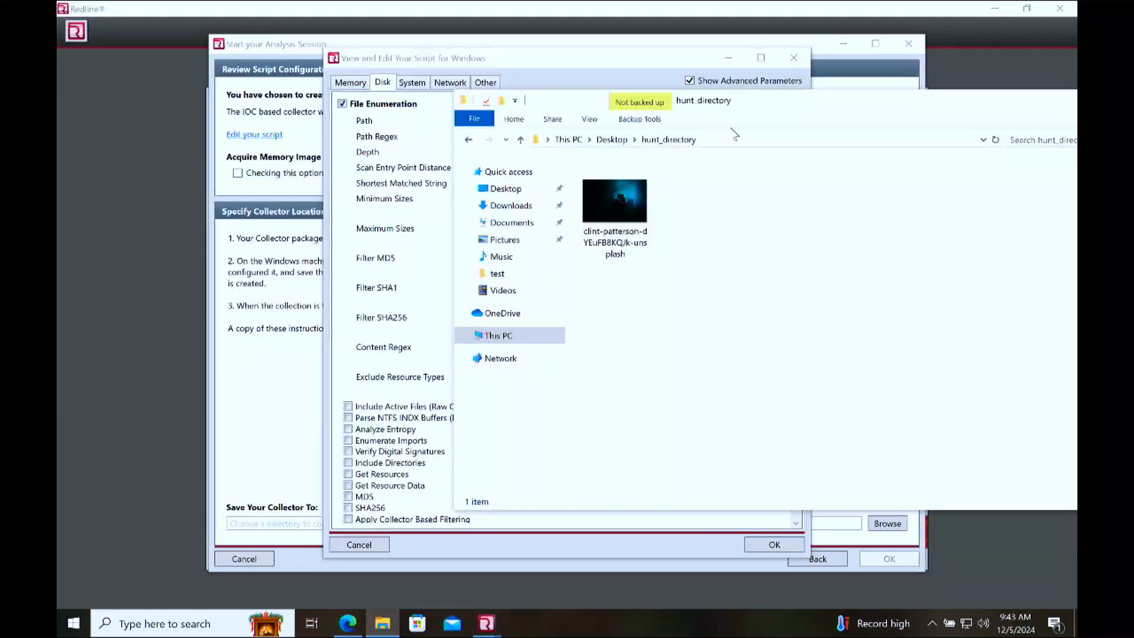
pyautogui.click(752, 139)
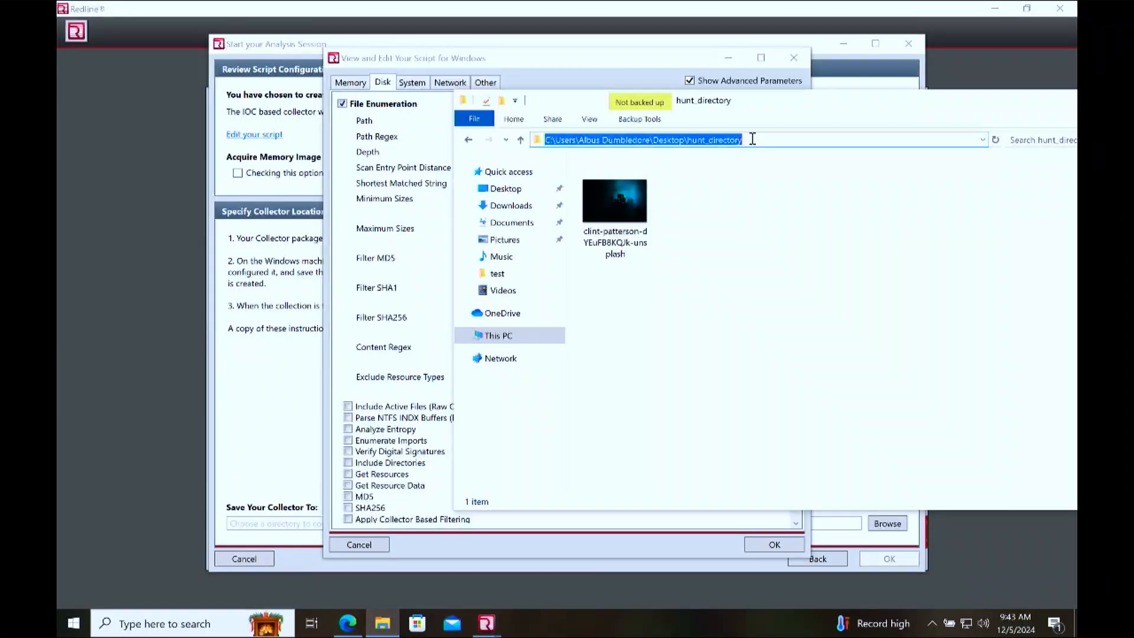
pyautogui.click(803, 291)
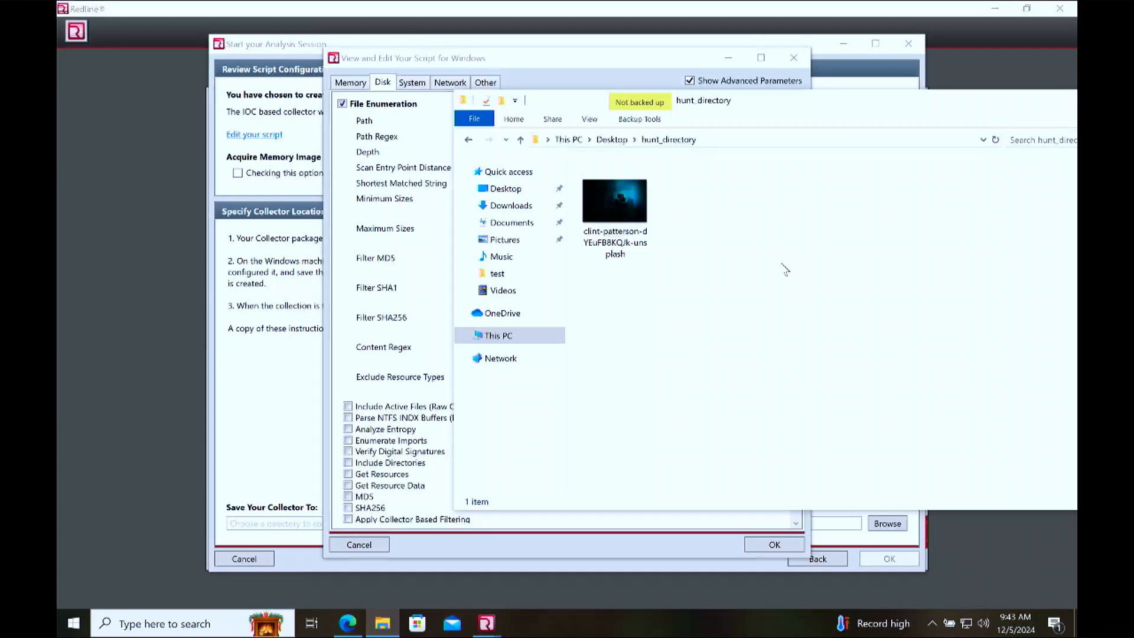
pyautogui.click(527, 223)
pyautogui.click(527, 243)
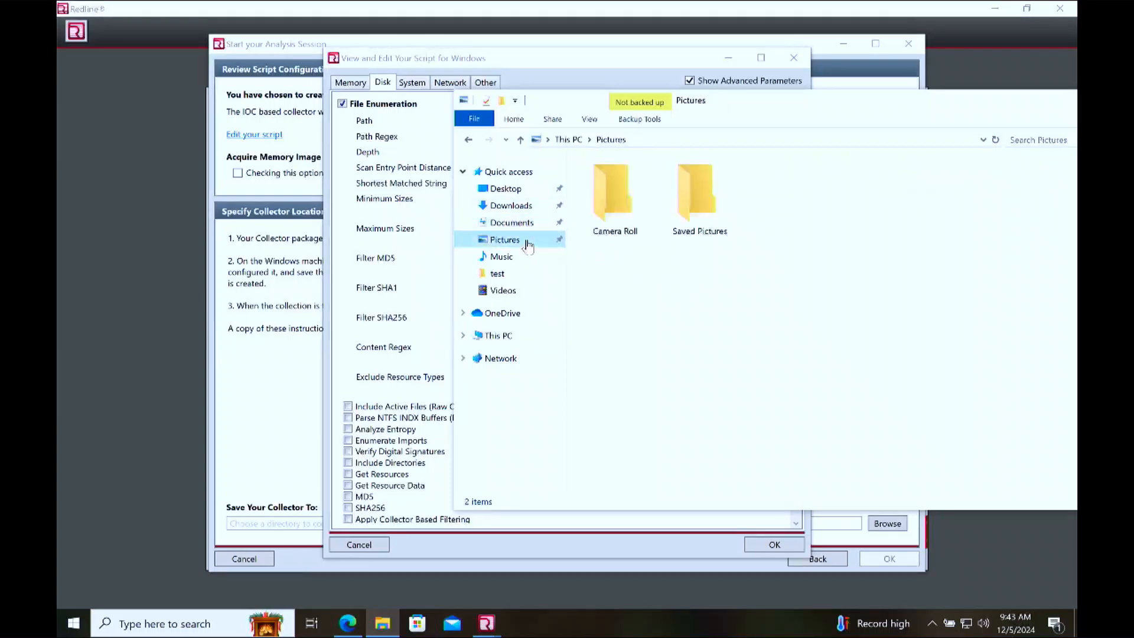
pyautogui.click(512, 275)
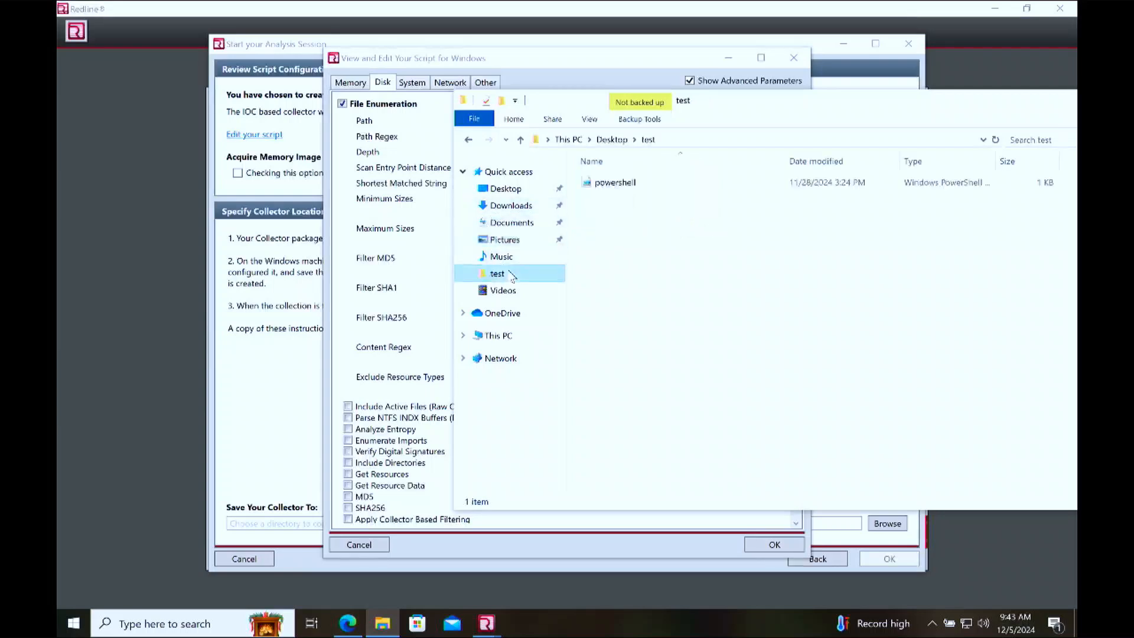
pyautogui.click(661, 185)
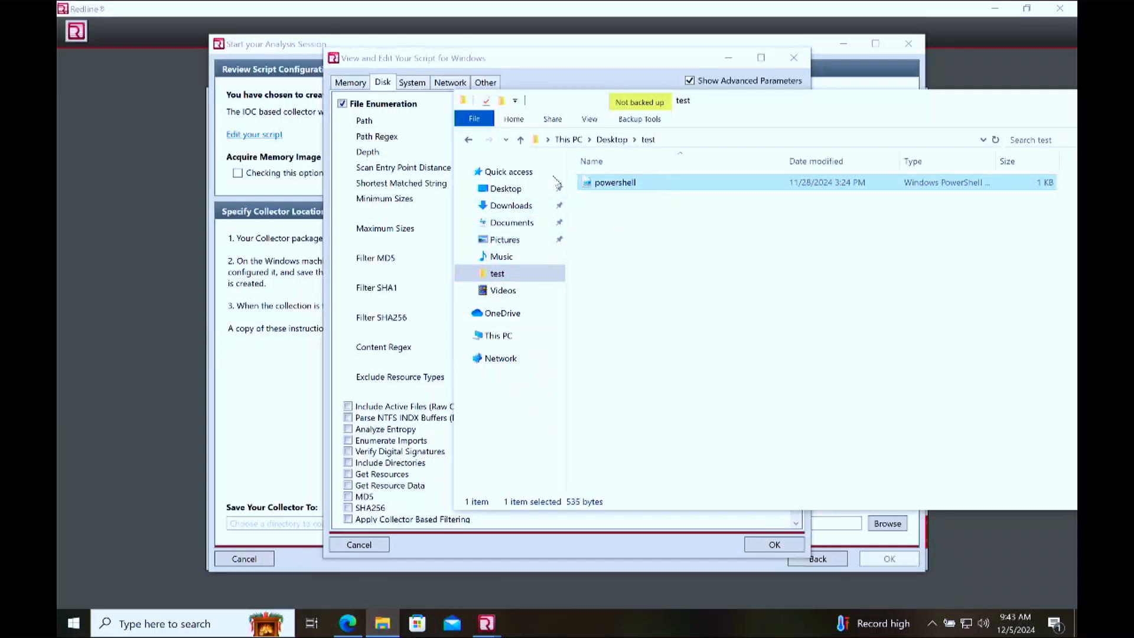
pyautogui.click(531, 191)
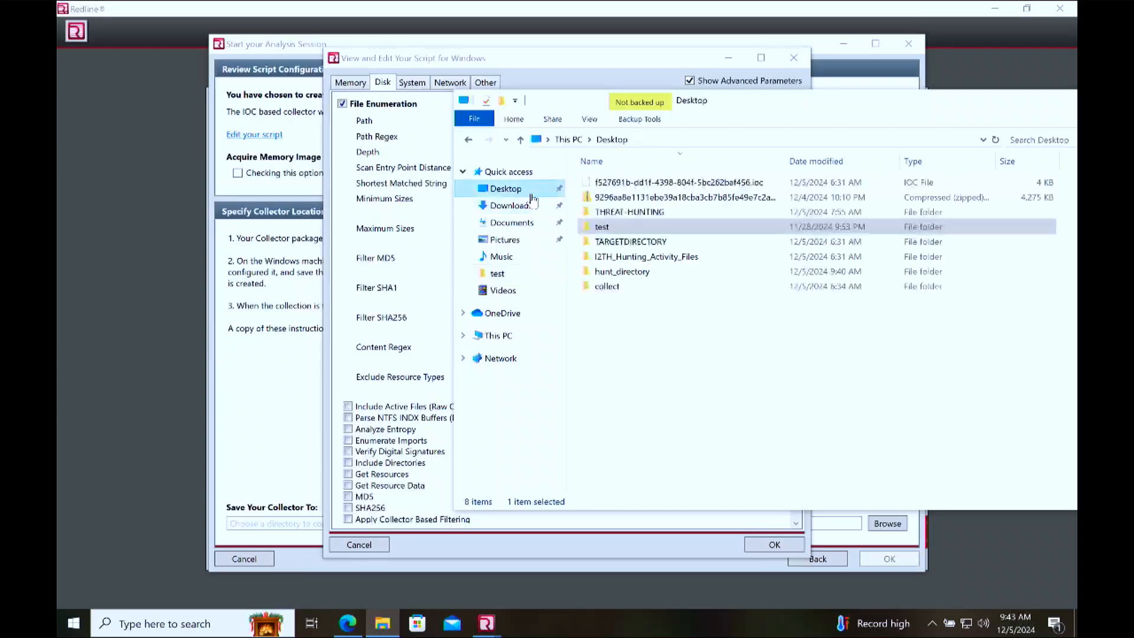
pyautogui.doubleClick(660, 273)
pyautogui.hotkey('ctrl', 'v')
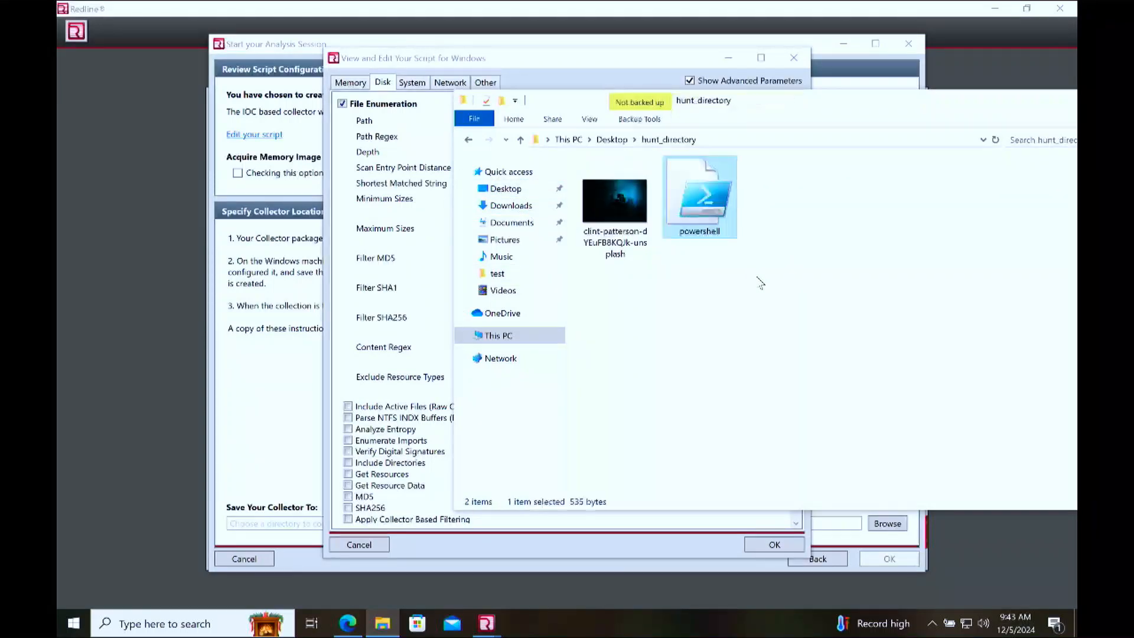
# Step: Copy the full path of hunt_directory, close its window, and set it as the File Enumeration path
pyautogui.moveTo(926, 111); pyautogui.dragTo(801, 116)
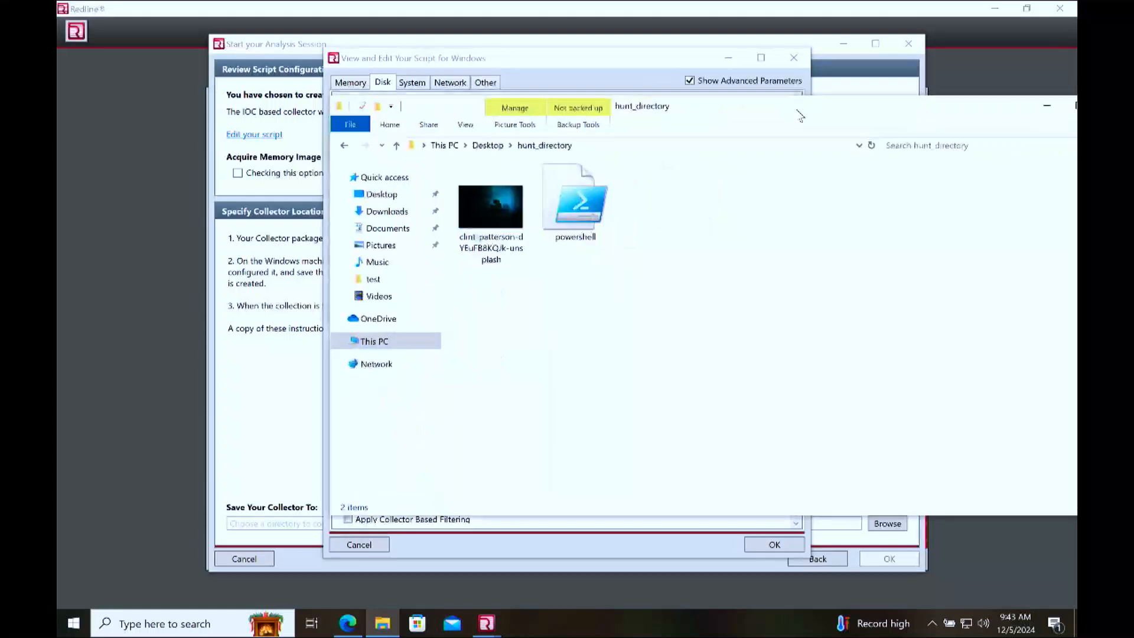
pyautogui.click(788, 147)
pyautogui.hotkey('ctrl', 'c')
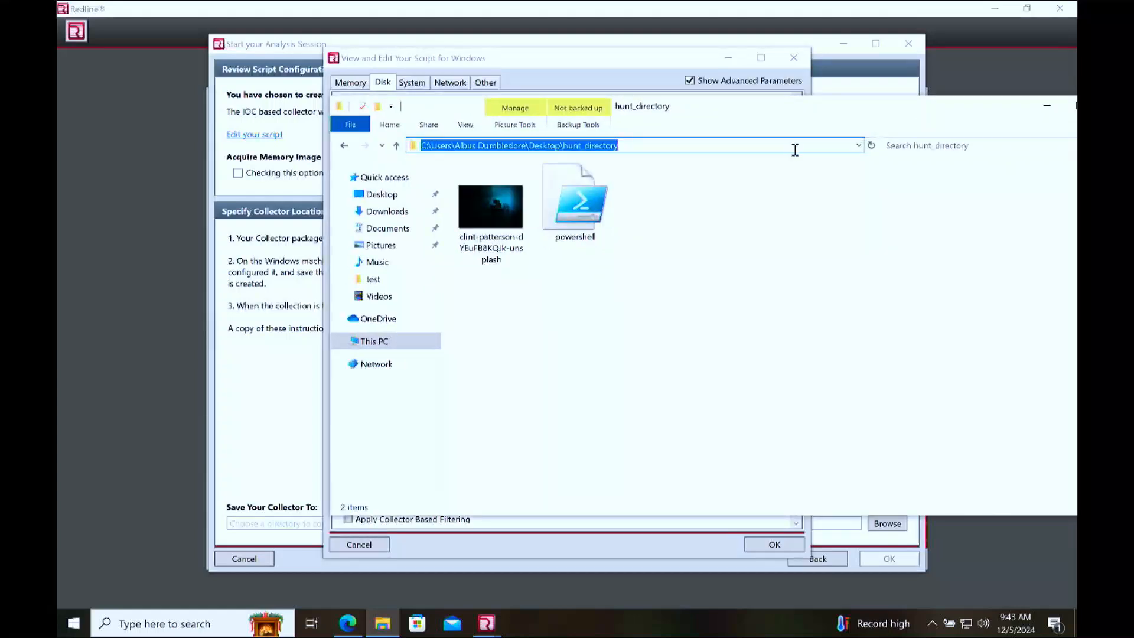
pyautogui.moveTo(977, 115); pyautogui.dragTo(842, 117)
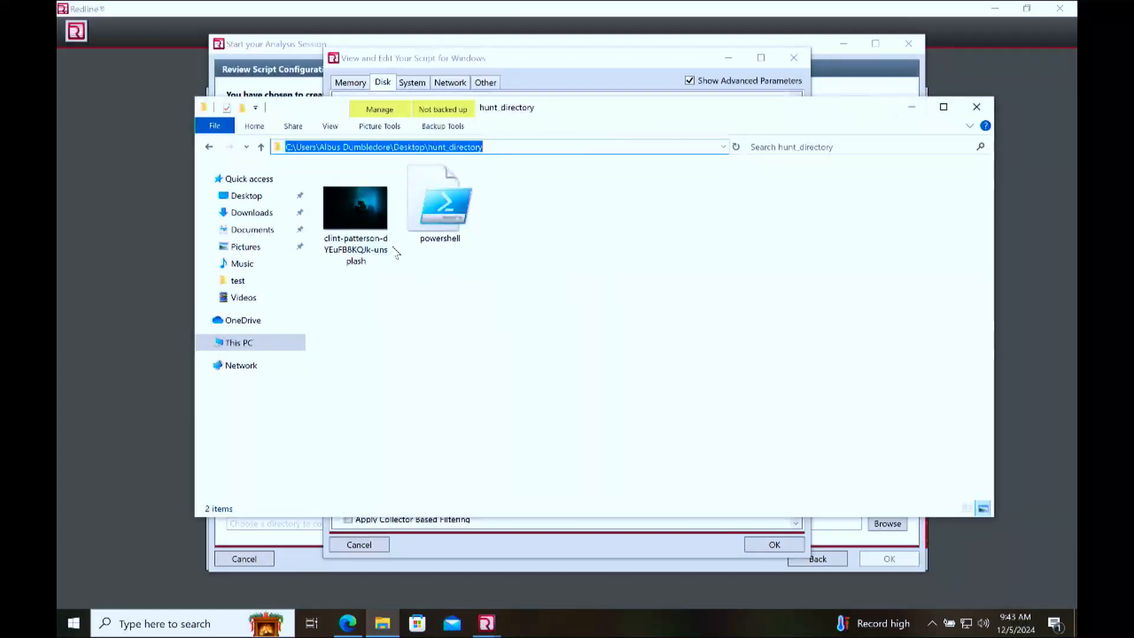
pyautogui.click(976, 106)
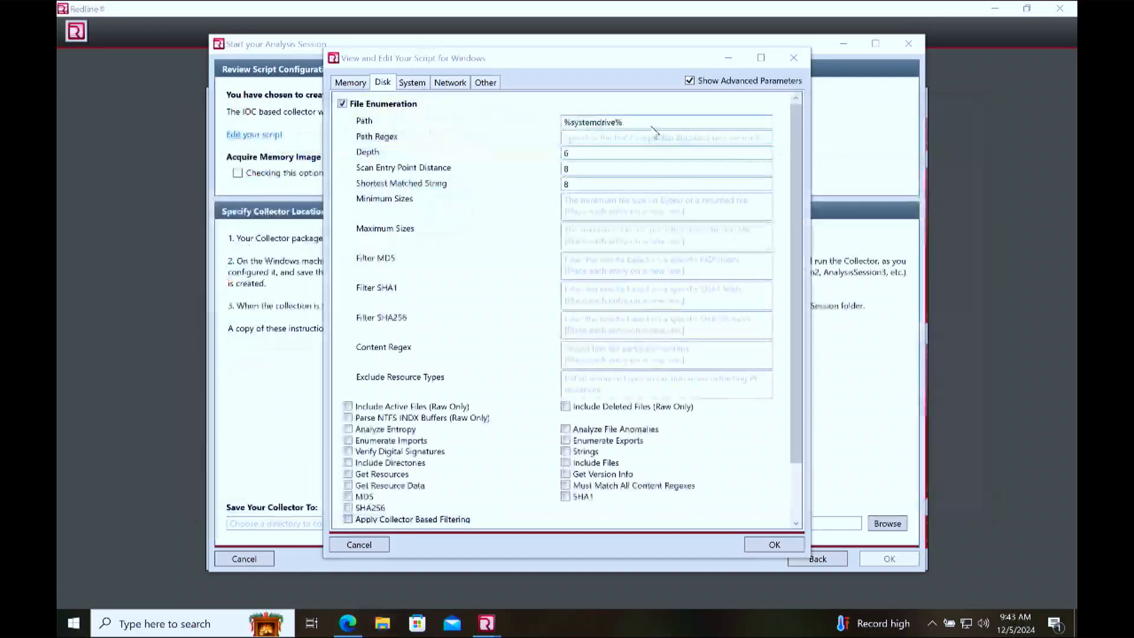
pyautogui.doubleClick(609, 124)
pyautogui.hotkey('ctrl', 'a')
pyautogui.hotkey('ctrl', 'v')
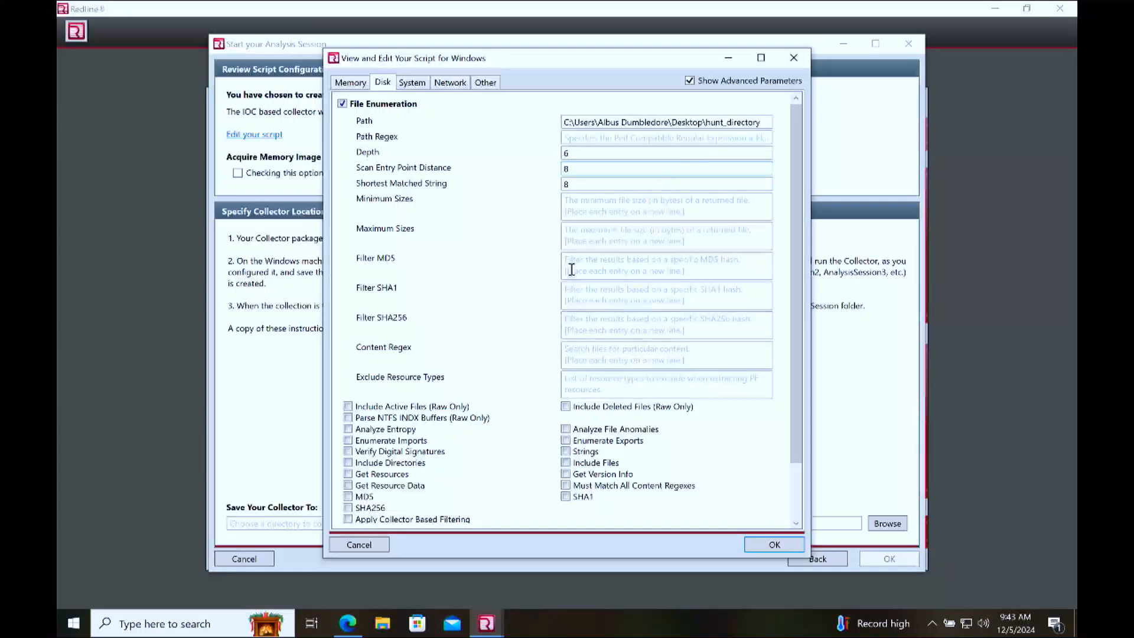
# Step: Enable Include Directories, MD5 and Include Files for File Enumeration, plus Disks and Volumes under Disk Enumeration
pyautogui.scroll(-2, 572, 269)
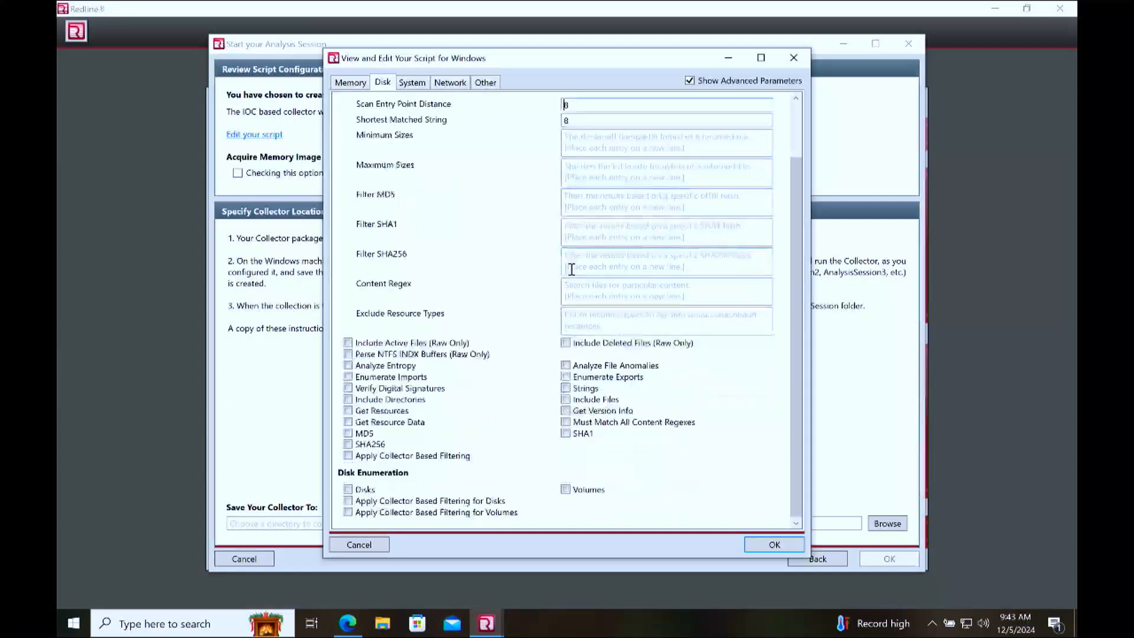
pyautogui.click(381, 401)
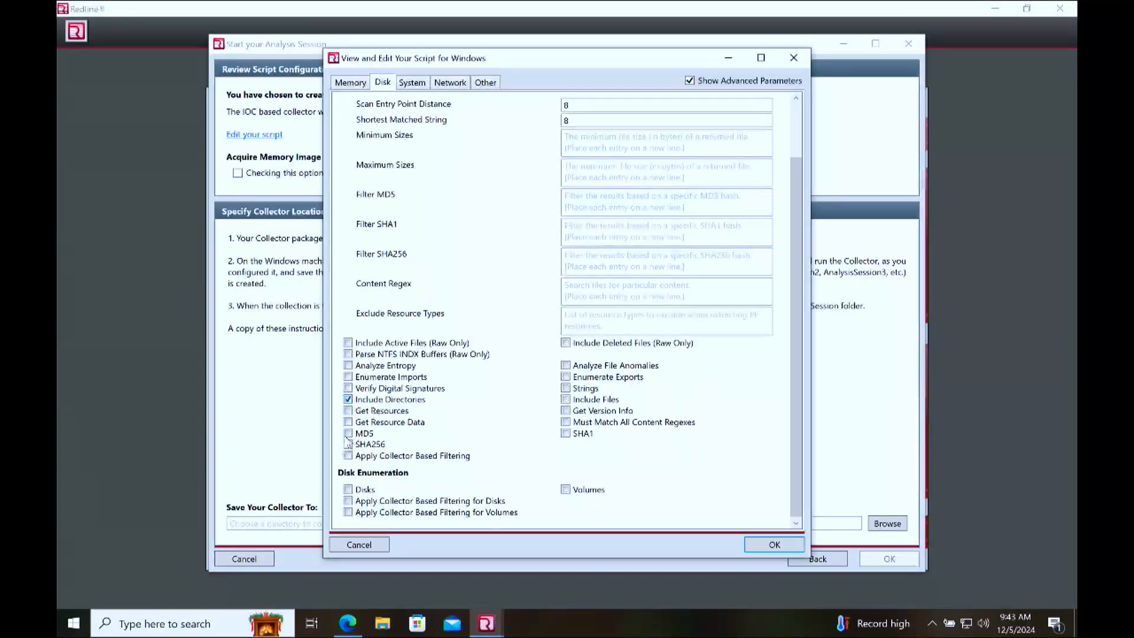
pyautogui.click(564, 399)
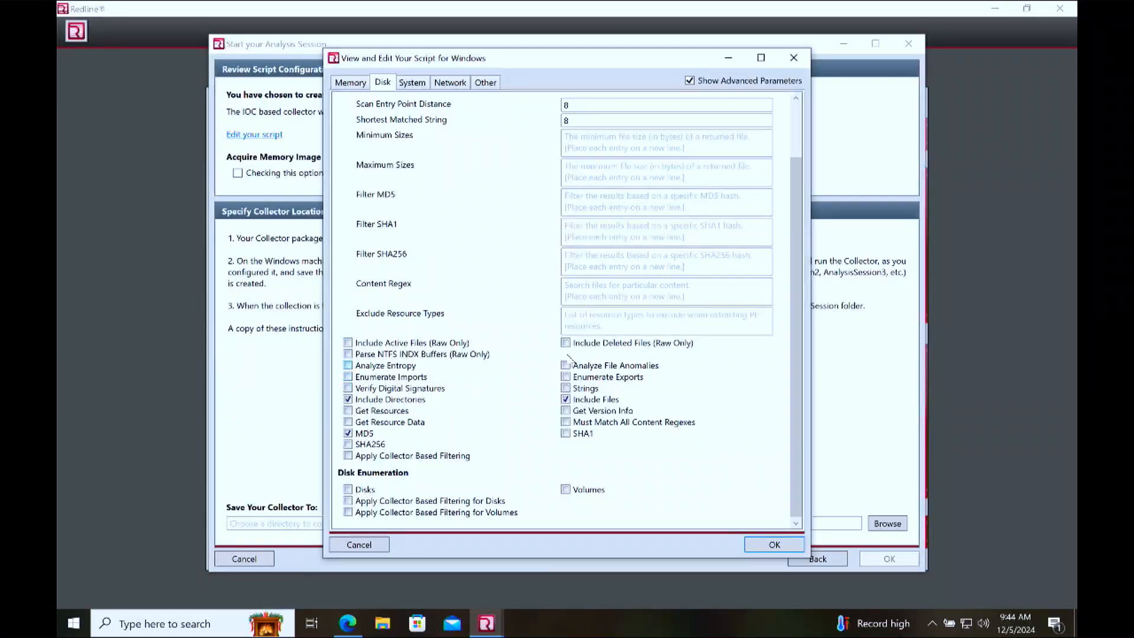
pyautogui.scroll(1, 565, 193)
pyautogui.scroll(-1, 565, 193)
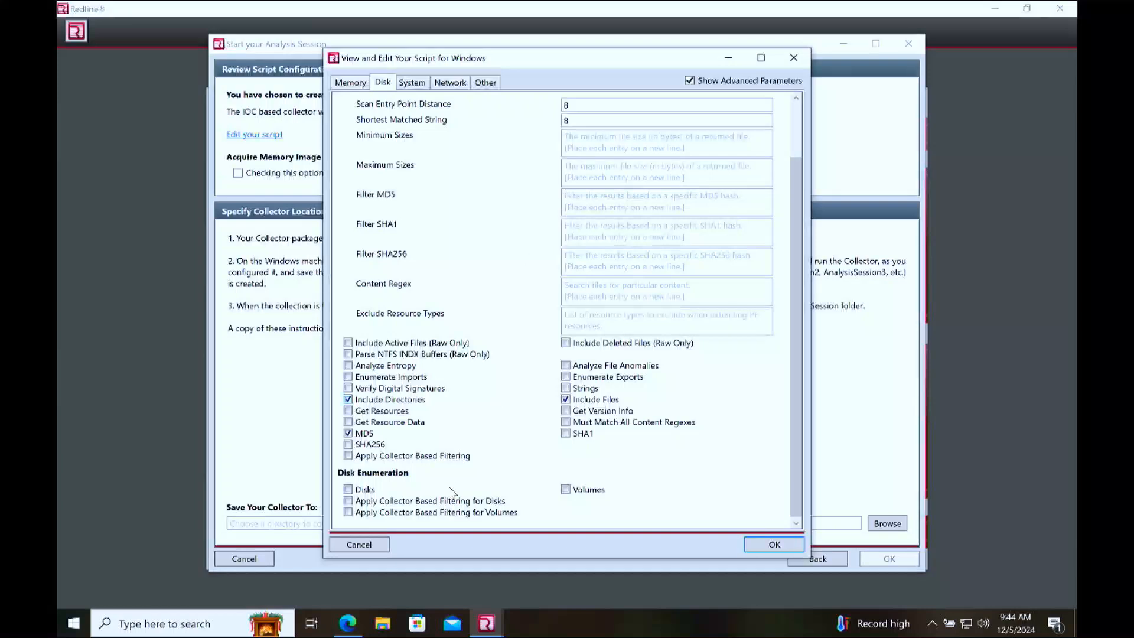
pyautogui.click(349, 489)
# Step: Check the script's System, Network, Other and Disk options, and accept the edited script
pyautogui.click(412, 82)
pyautogui.click(460, 83)
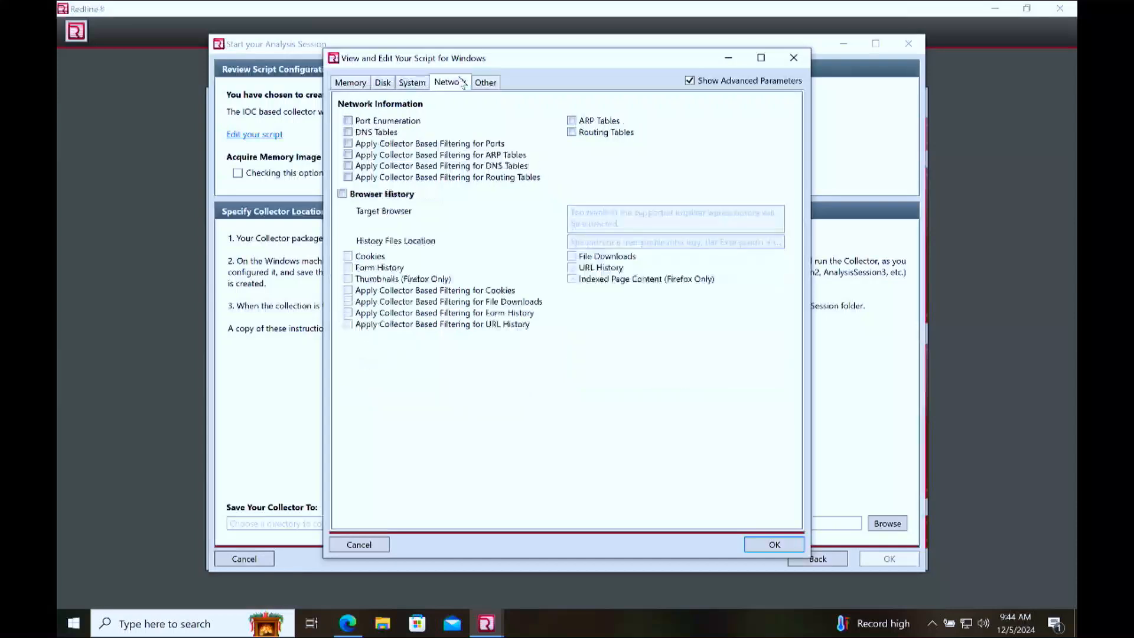
pyautogui.click(493, 85)
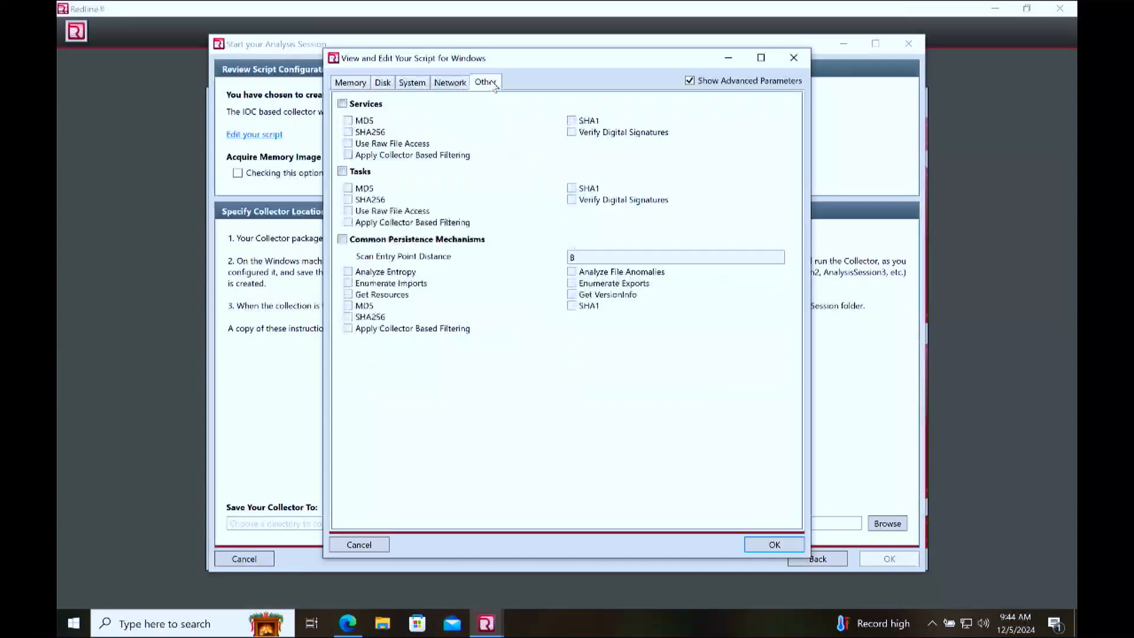
pyautogui.click(414, 84)
pyautogui.click(382, 84)
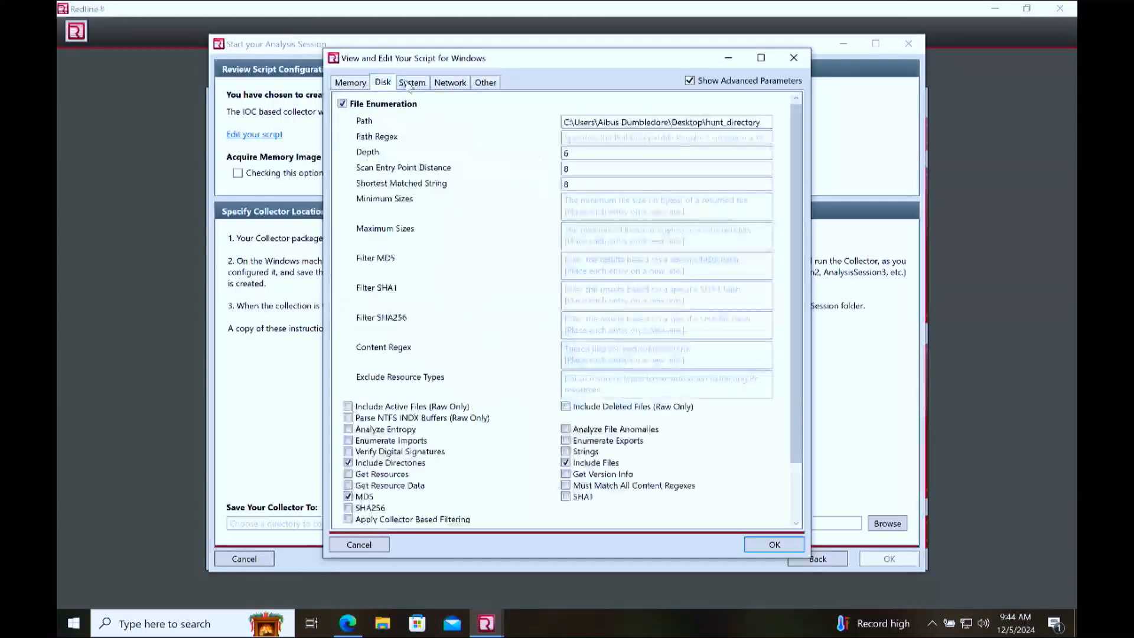
pyautogui.click(411, 83)
pyautogui.click(383, 84)
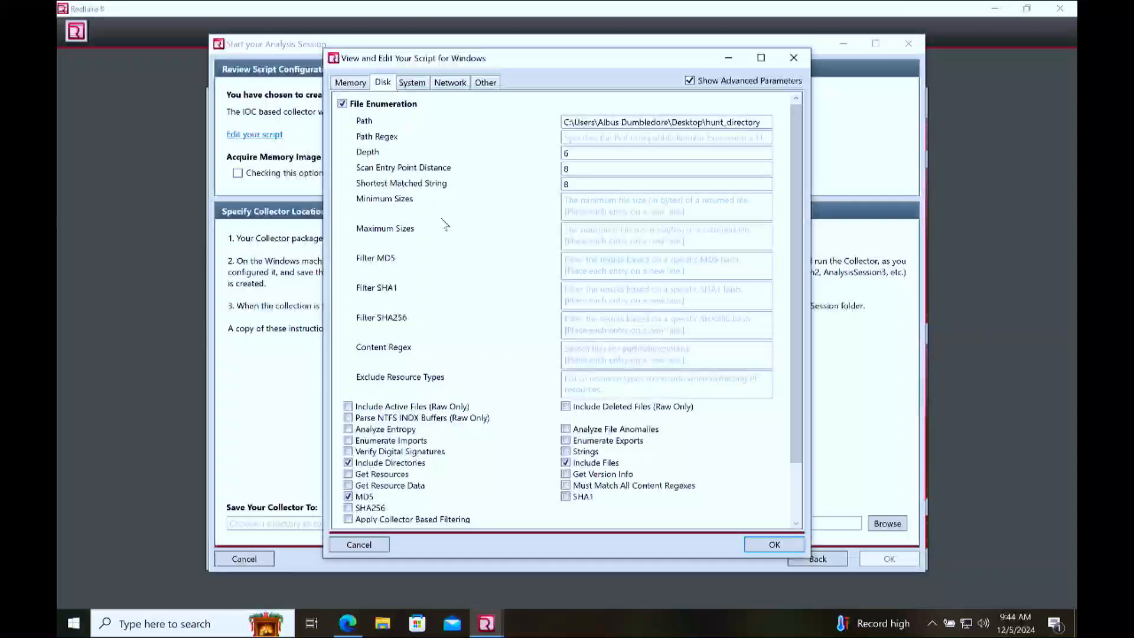
pyautogui.scroll(-2, 460, 156)
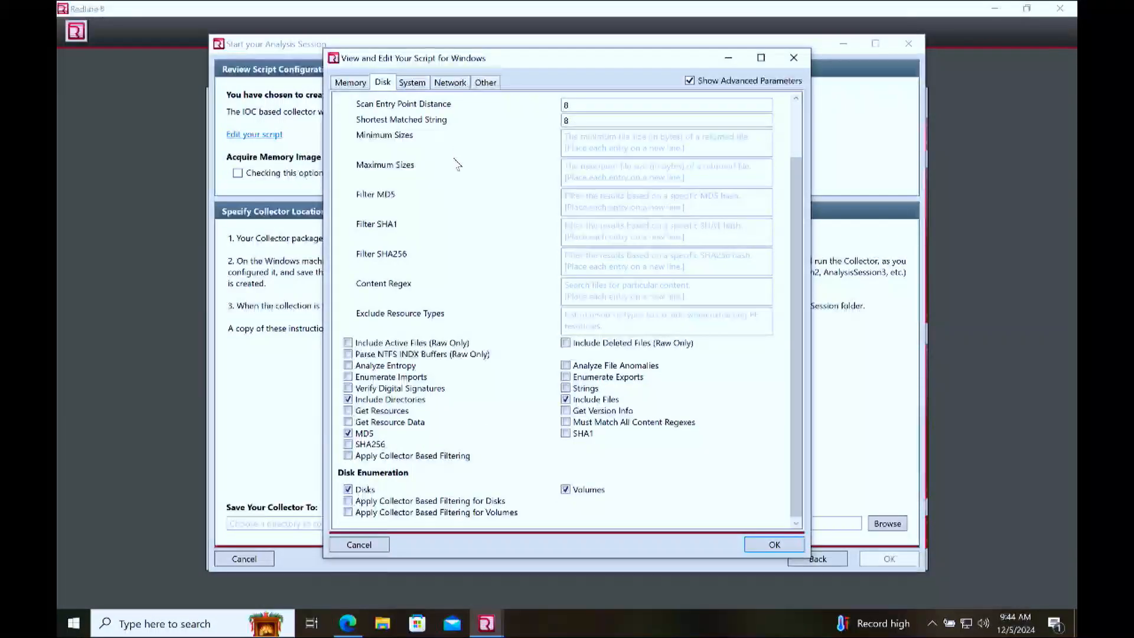
pyautogui.click(769, 546)
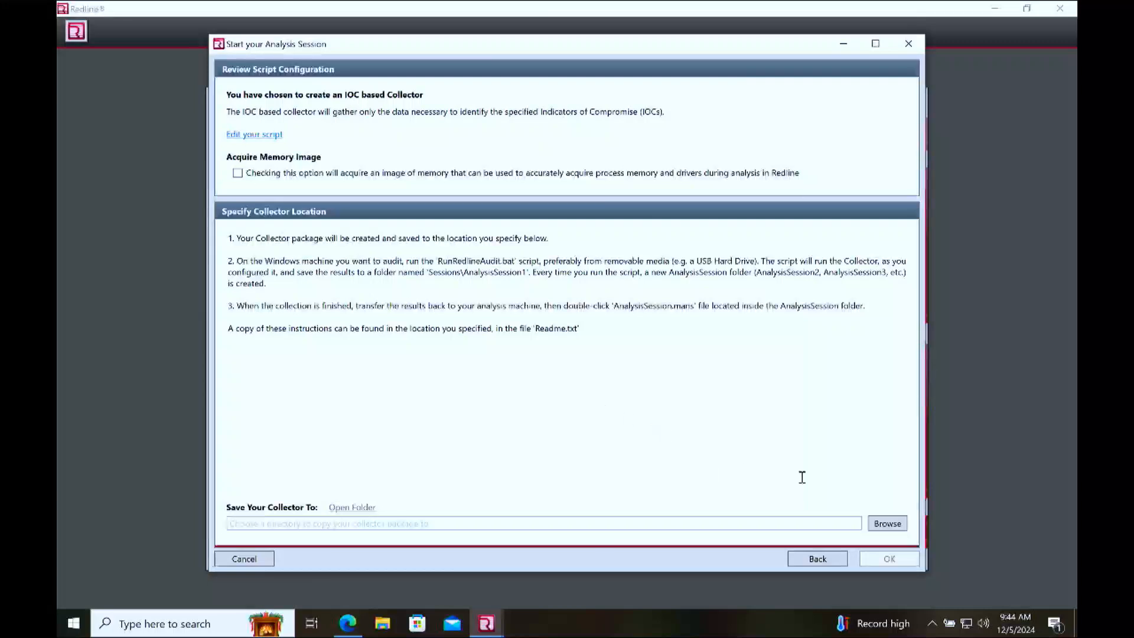
# Step: Create a folder named Outcome on the Desktop and save the collector package there
pyautogui.click(725, 525)
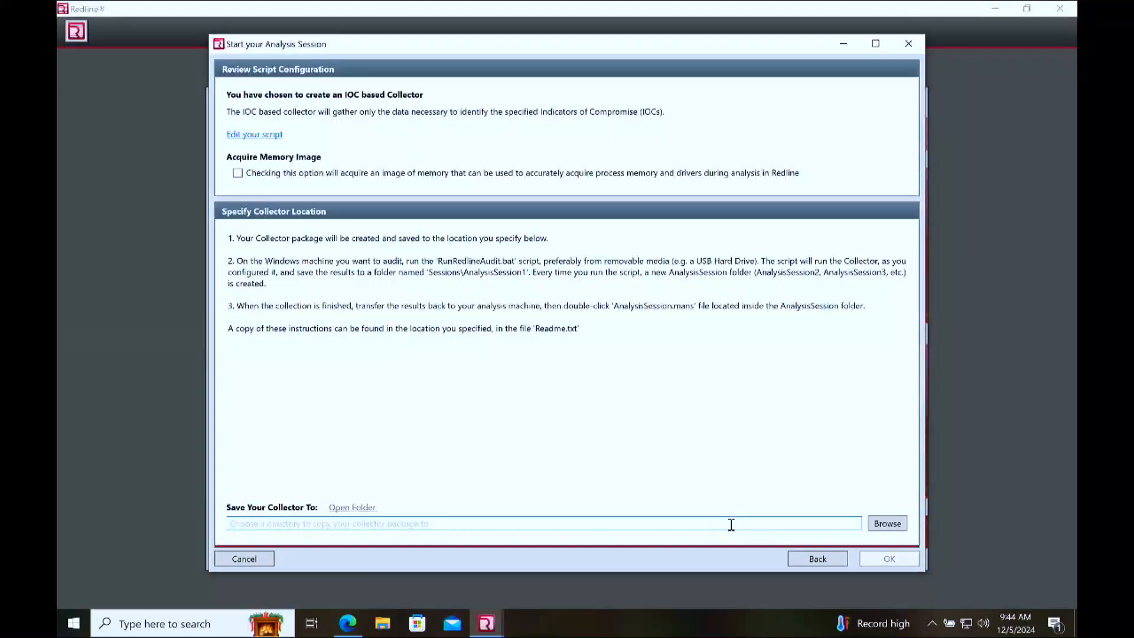
pyautogui.click(898, 523)
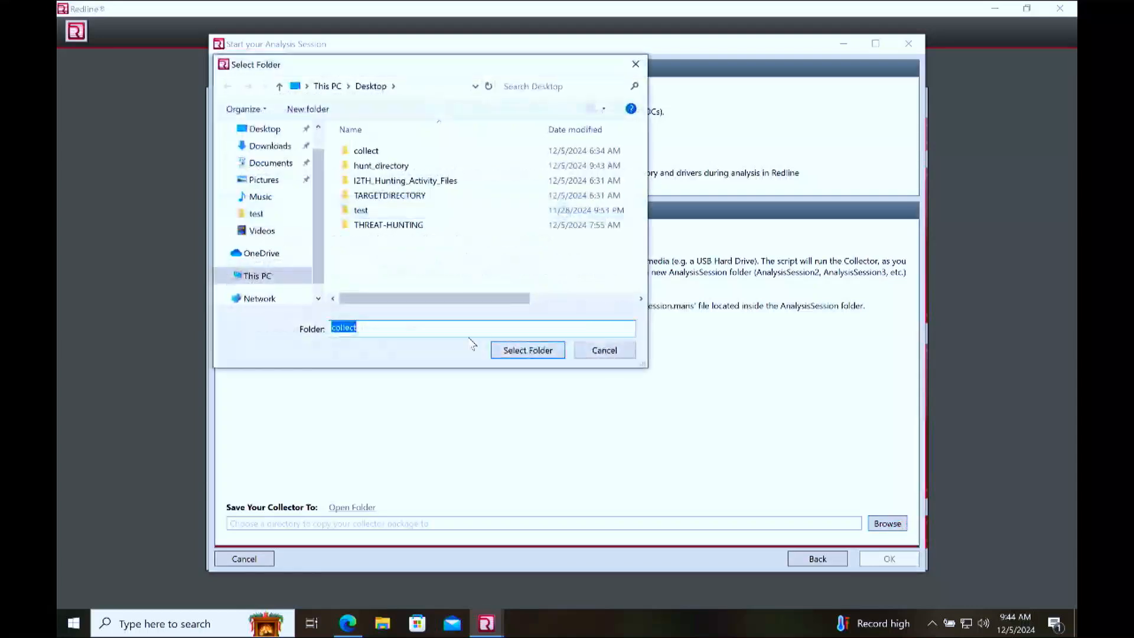
pyautogui.click(410, 263)
pyautogui.rightClick(374, 251)
pyautogui.moveTo(489, 400)
pyautogui.click(538, 397)
pyautogui.write('Outcome')
pyautogui.press('Return')
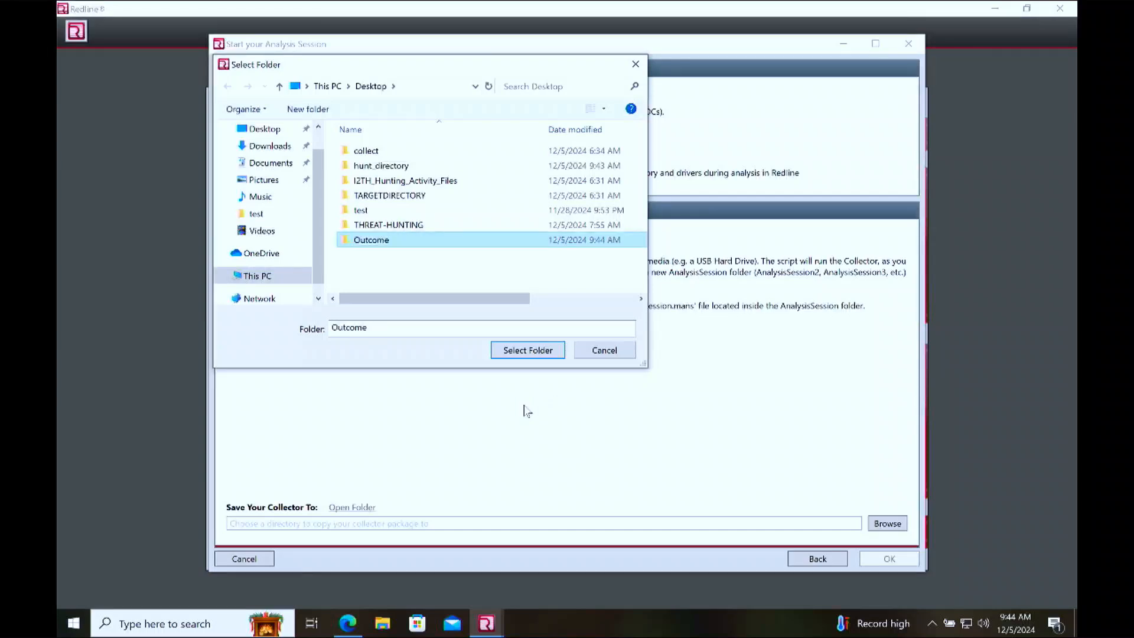
pyautogui.click(538, 349)
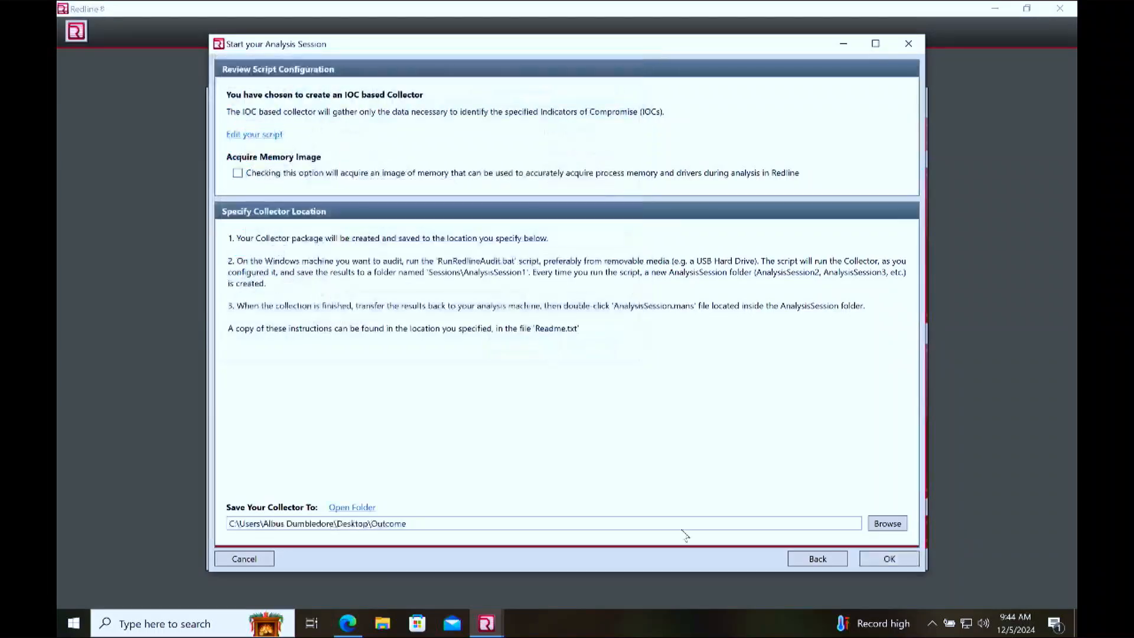
pyautogui.click(889, 559)
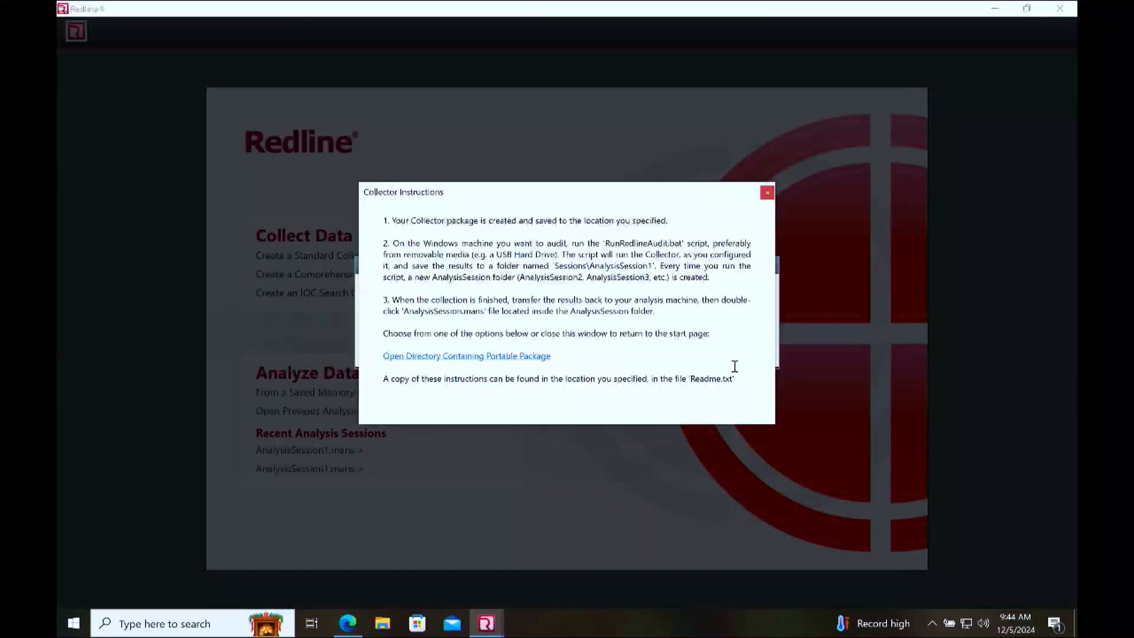
# Step: Open the directory containing the portable collector package, find the RunRedlineAudit batch file, and select the folder's full path
pyautogui.click(473, 356)
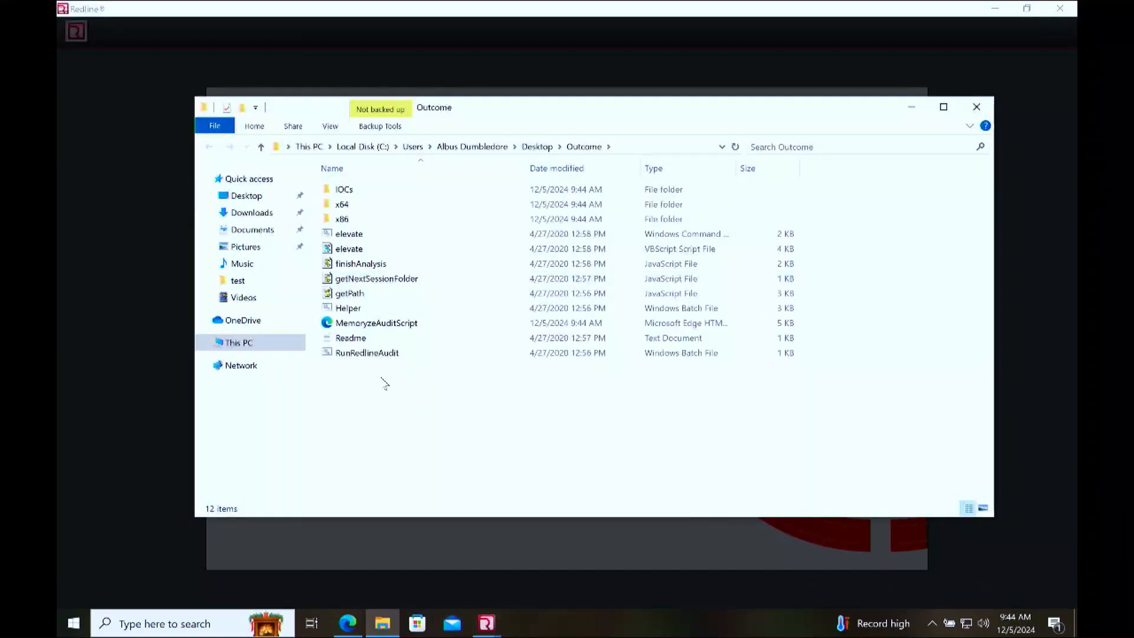
pyautogui.click(392, 355)
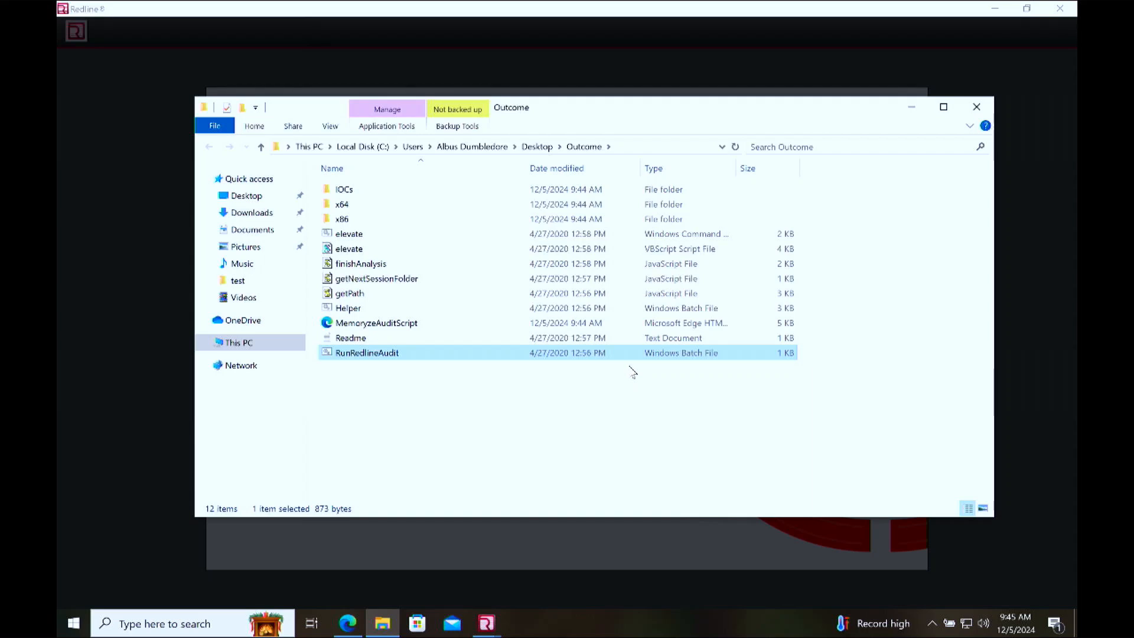
pyautogui.click(666, 144)
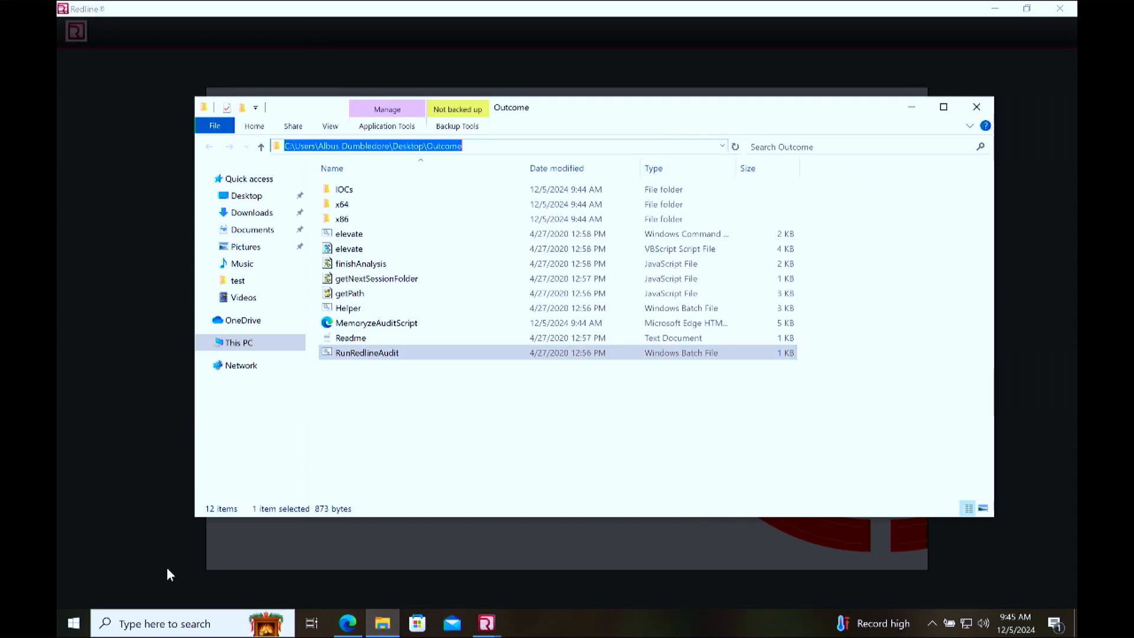
# Step: Open Command Prompt as administrator and move its window clear of the Outcome folder's path
pyautogui.click(79, 626)
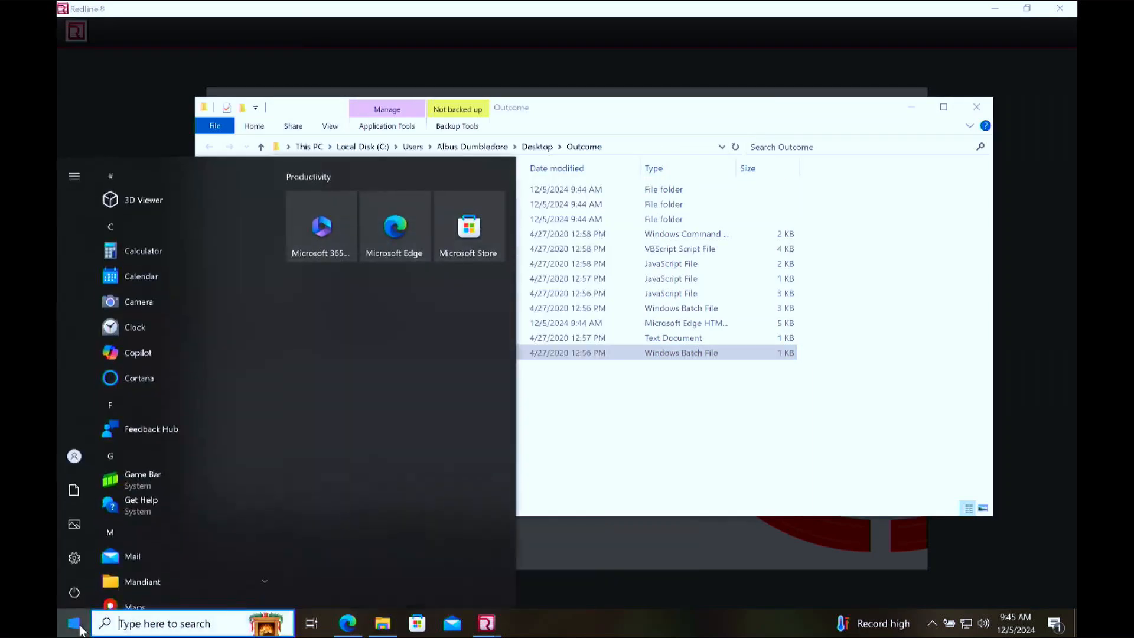
pyautogui.write('cmd')
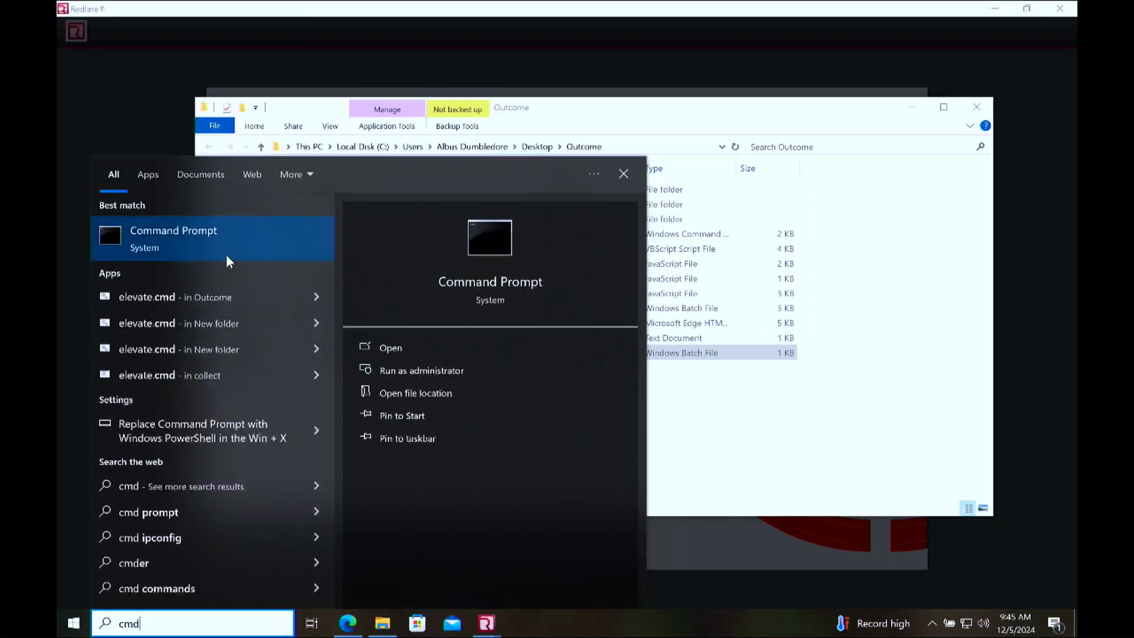
pyautogui.click(421, 370)
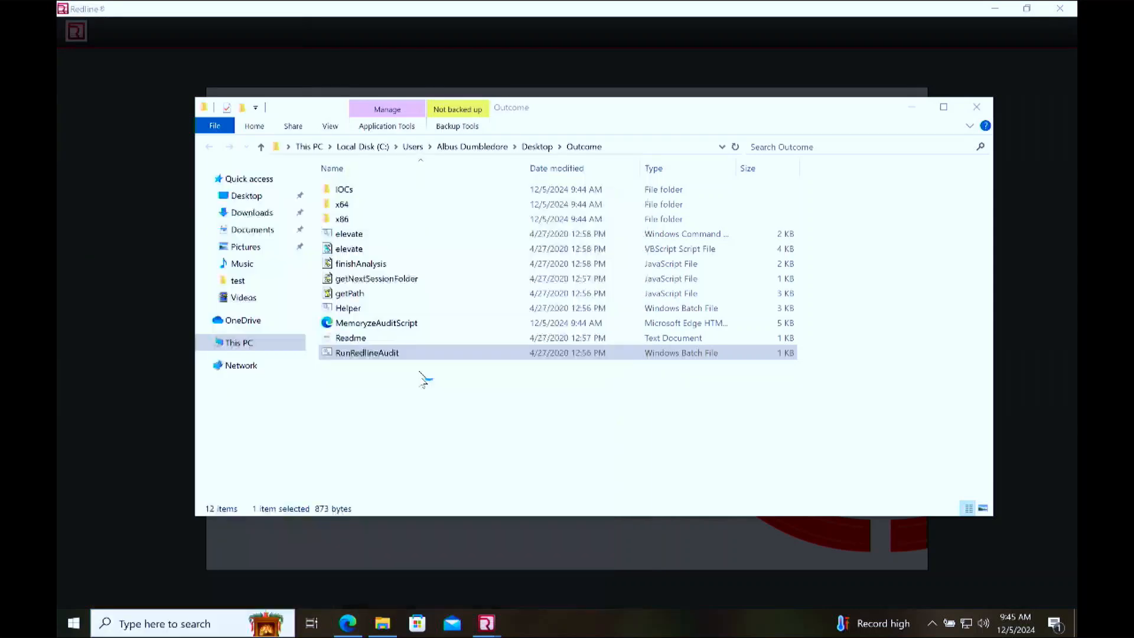
pyautogui.click(495, 402)
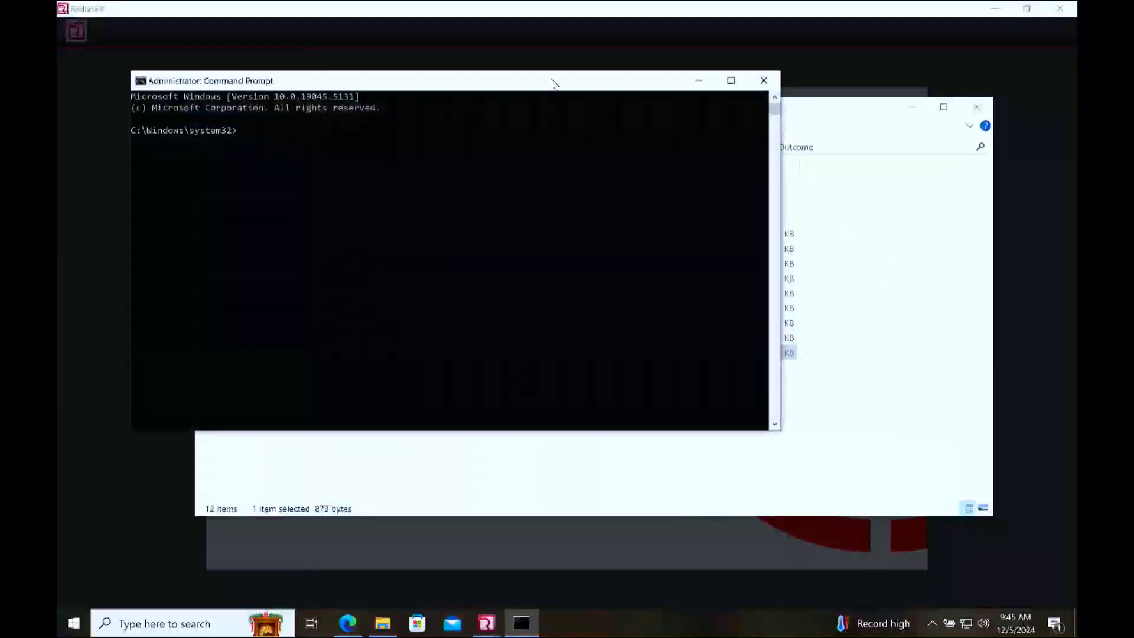
pyautogui.moveTo(554, 84); pyautogui.dragTo(821, 254)
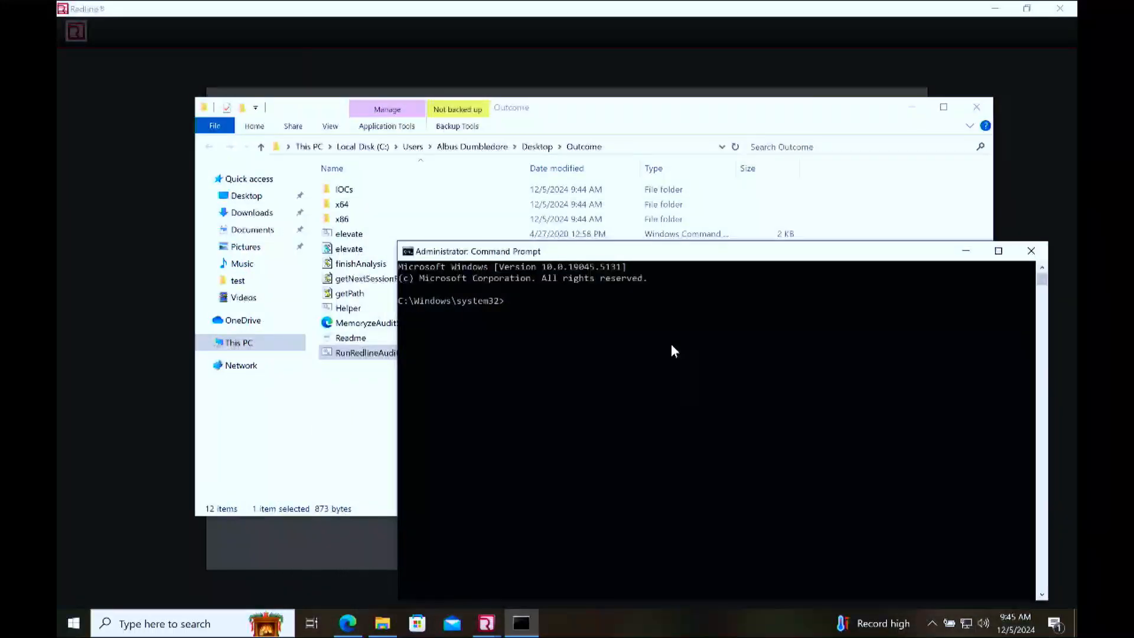
# Step: Copy the Outcome folder's path, change the Command Prompt directory to it with cd, and list its contents with dir
pyautogui.click(692, 147)
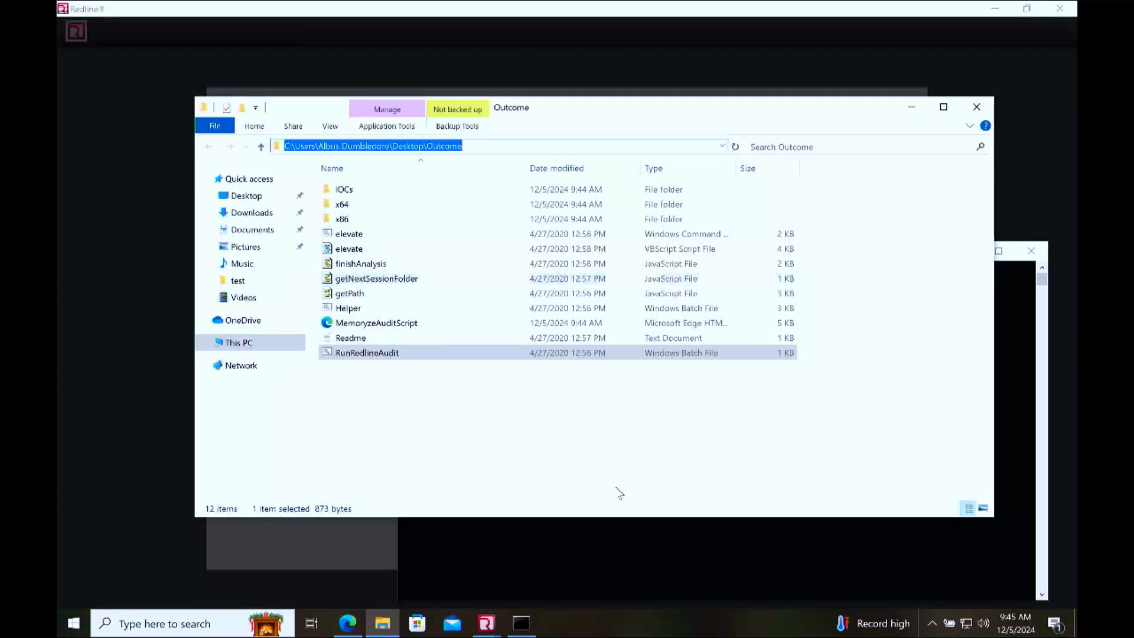
pyautogui.click(603, 558)
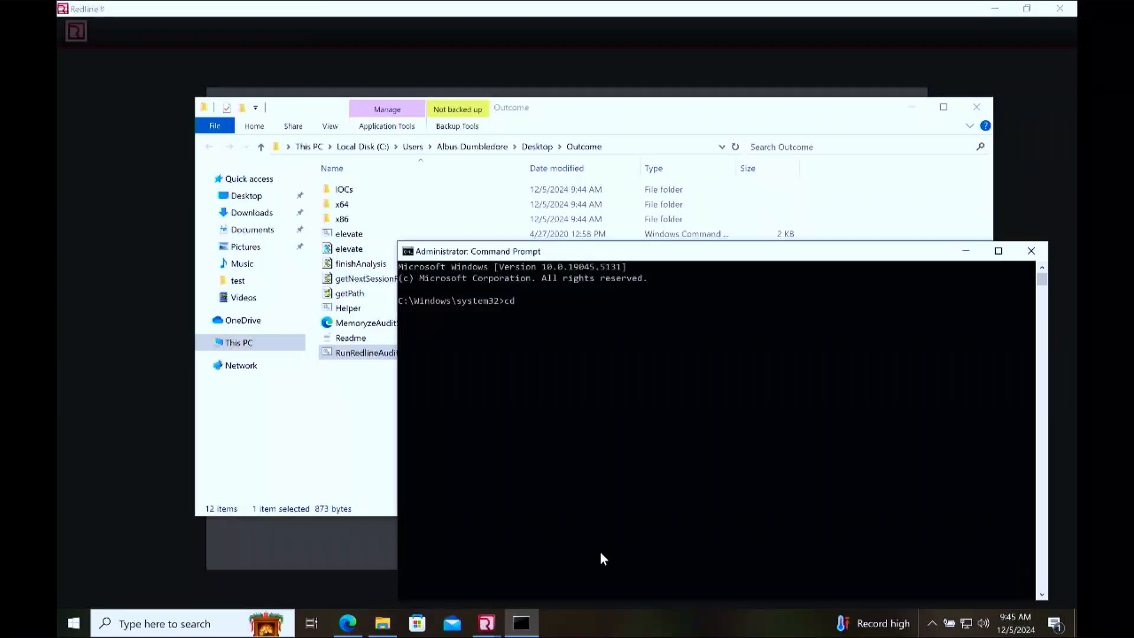
pyautogui.write('C:\\Users\\Albus Dumbledore\\Desktop\\Outcome')
pyautogui.press('Return')
pyautogui.write('dir')
pyautogui.press('Return')
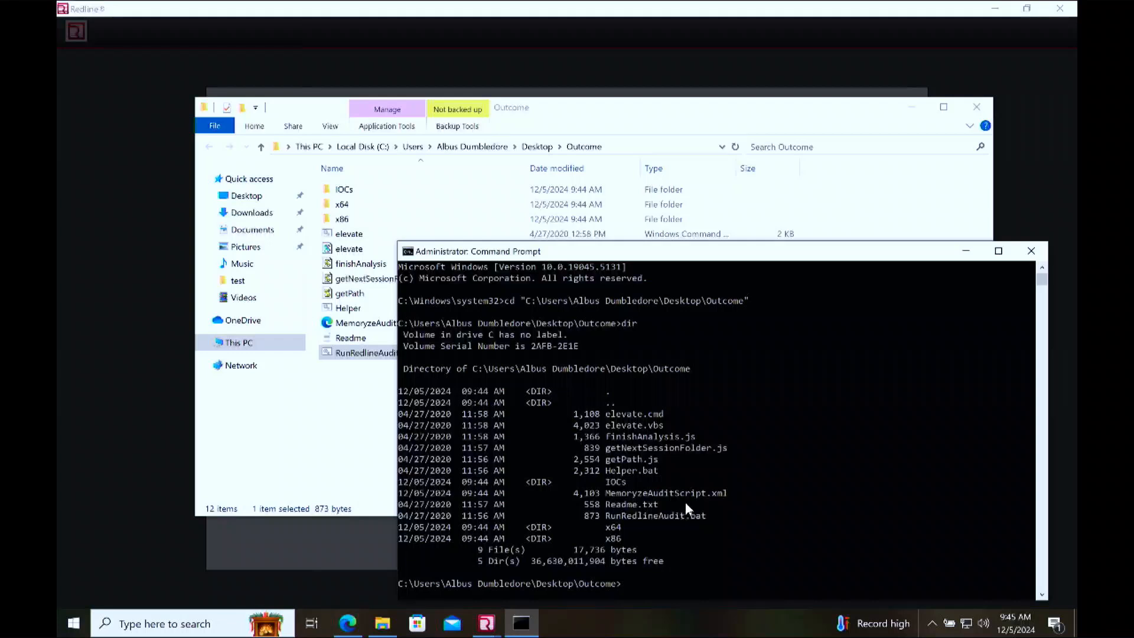
# Step: Copy the RunRedlineAudit.bat name from the directory listing to the prompt and run the script
pyautogui.moveTo(708, 520); pyautogui.dragTo(610, 517)
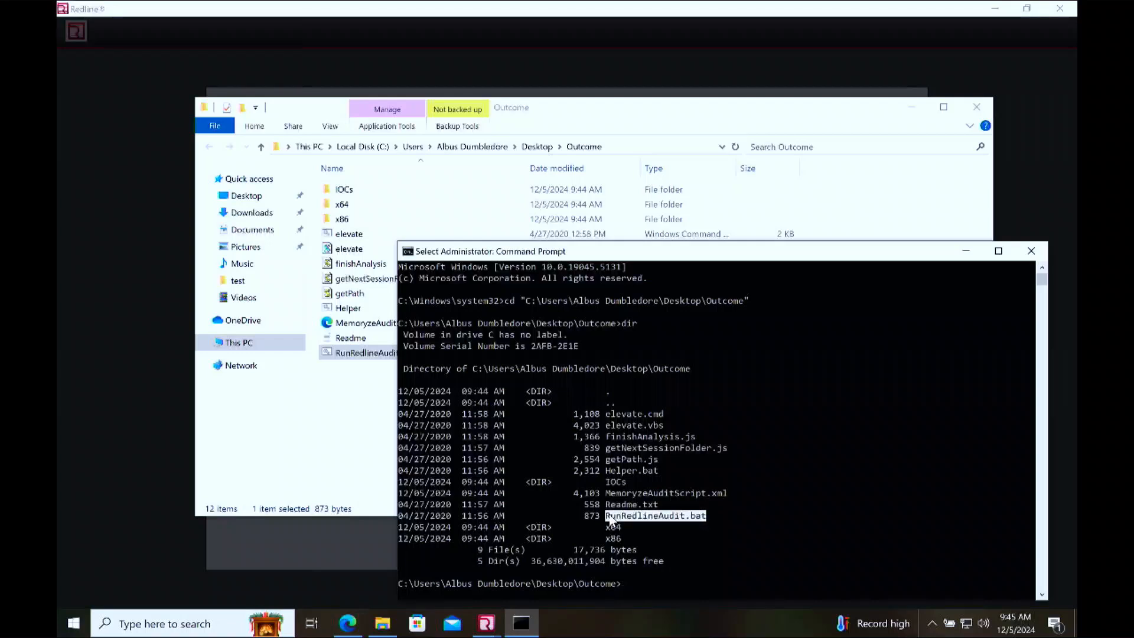
pyautogui.rightClick(609, 517)
pyautogui.rightClick(610, 517)
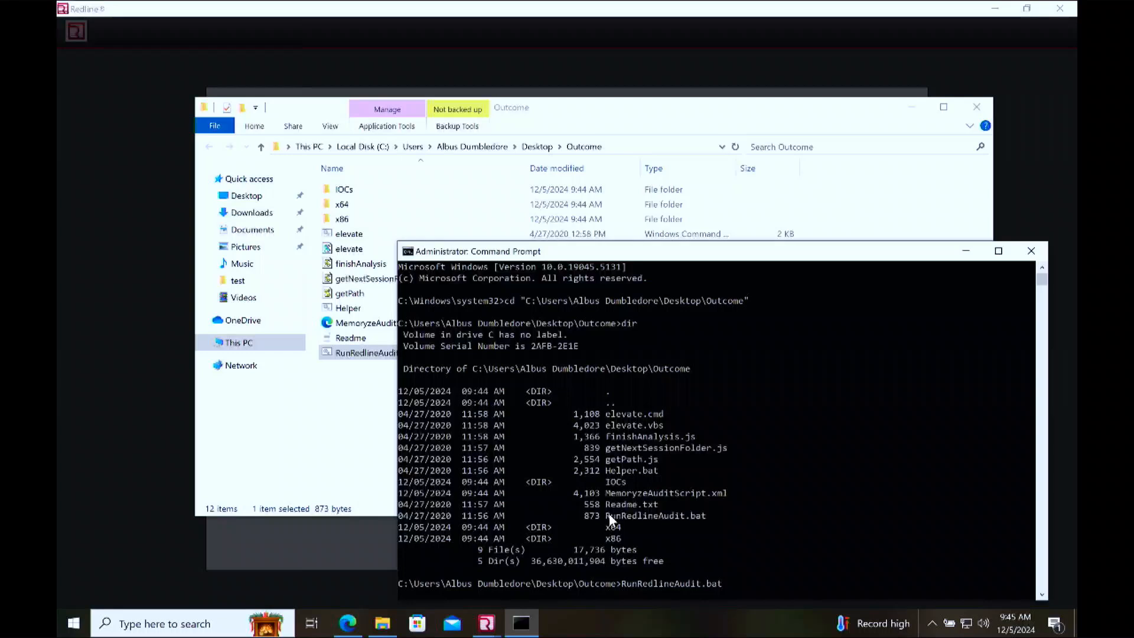
pyautogui.press('Return')
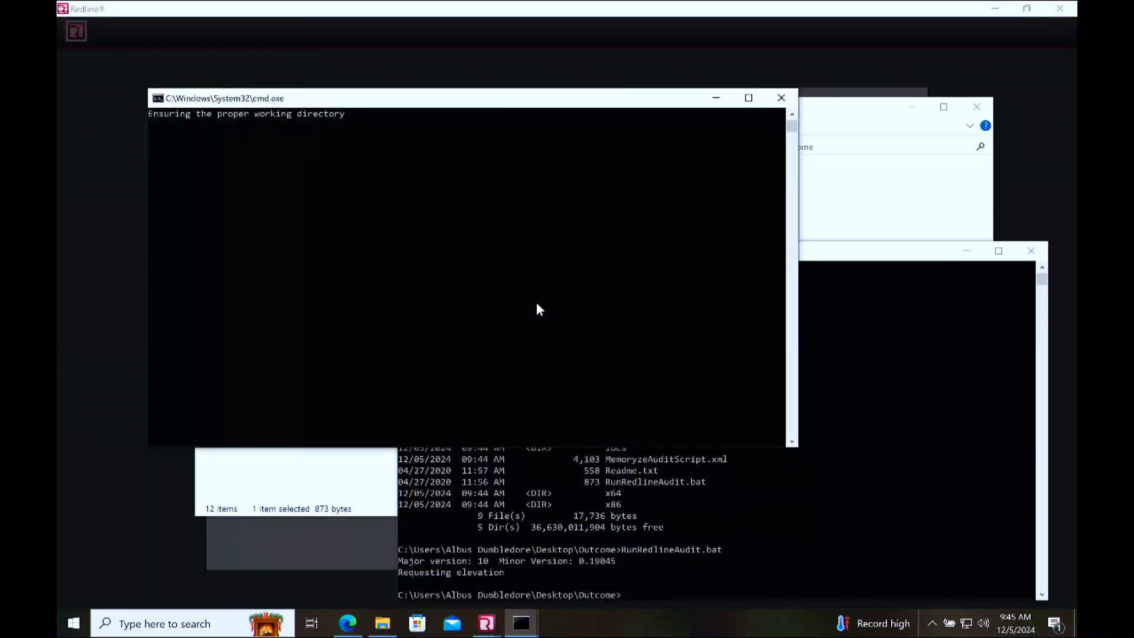
# Step: Browse from the Outcome folder into Sessions and open the AnalysisSession1 folder to check the audit output
pyautogui.click(865, 193)
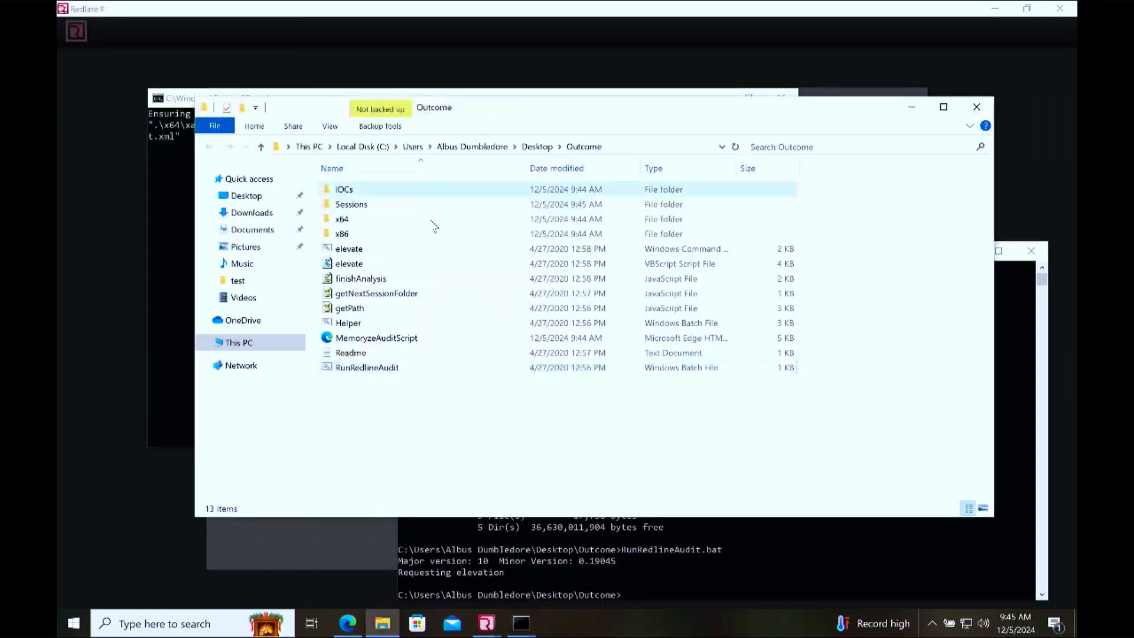
pyautogui.doubleClick(393, 204)
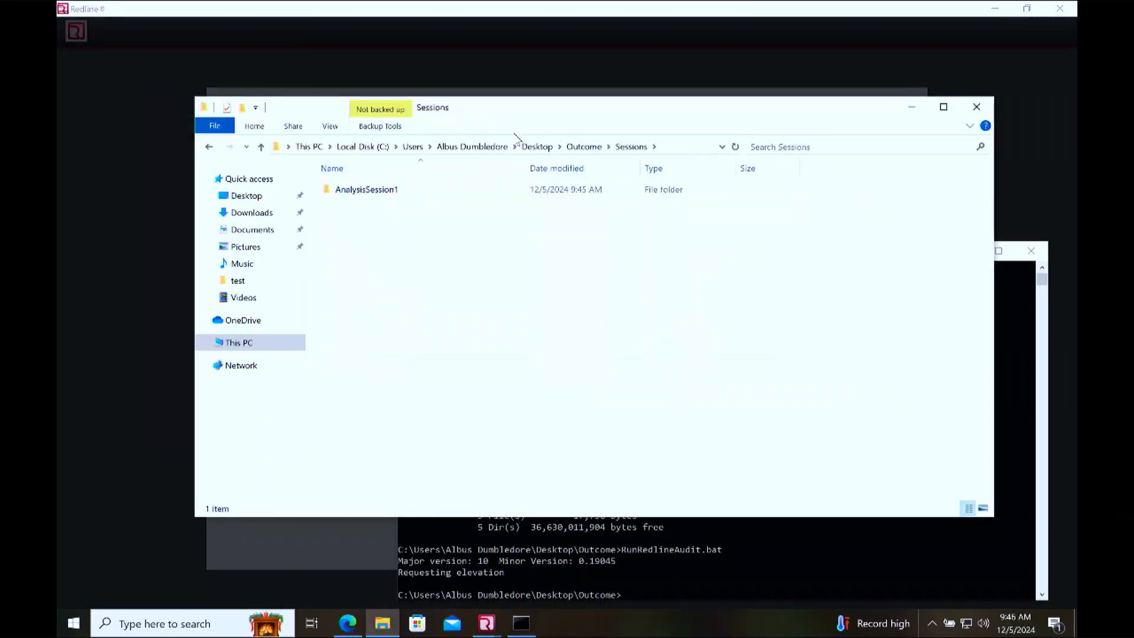
pyautogui.moveTo(539, 114); pyautogui.dragTo(509, 135)
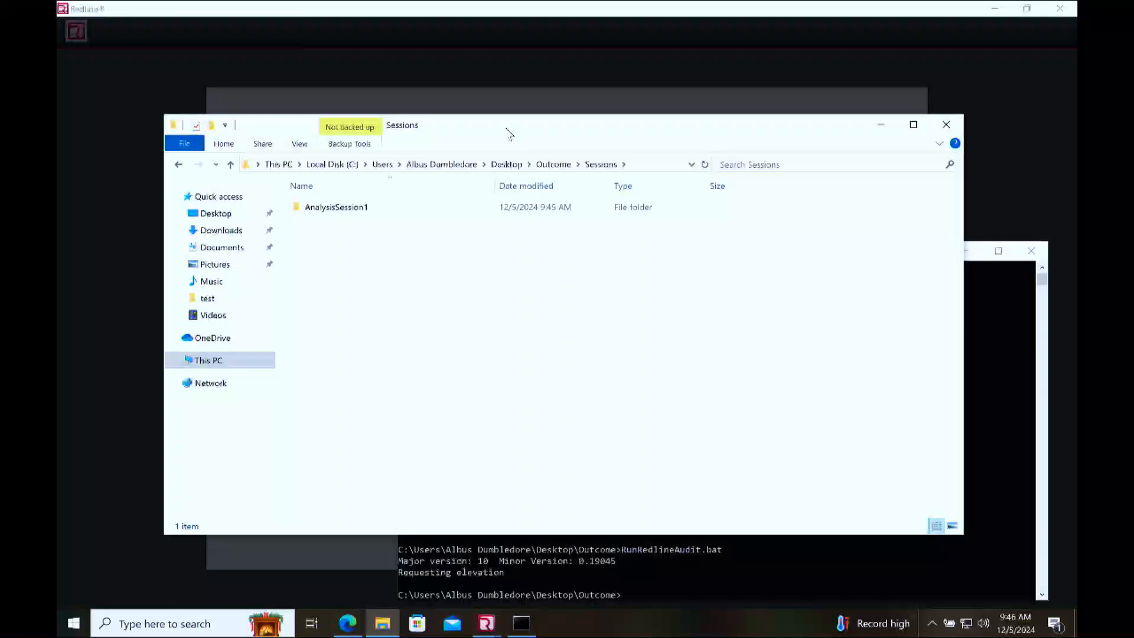
pyautogui.click(553, 164)
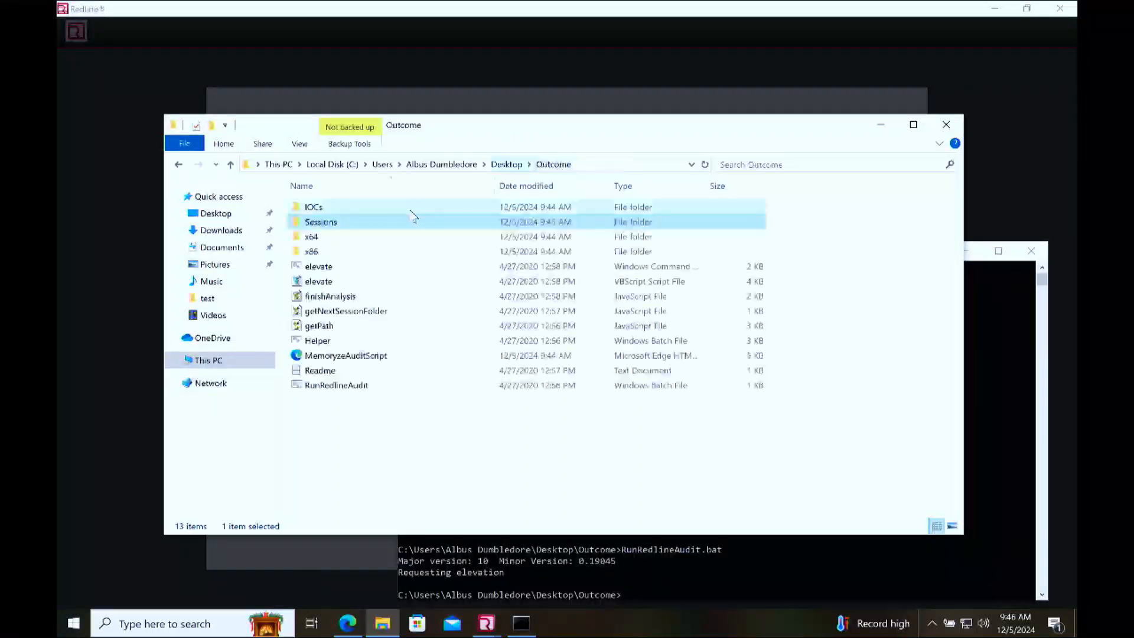
pyautogui.doubleClick(353, 225)
pyautogui.doubleClick(333, 207)
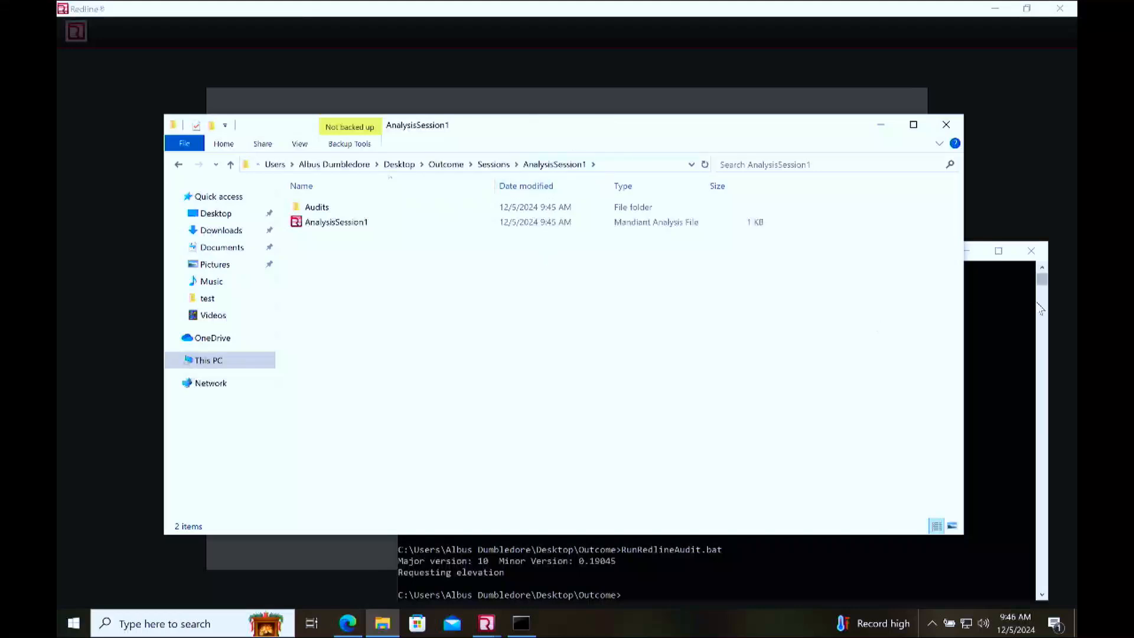
# Step: Run RunRedlineAudit.bat a second time from the Outcome directory in Command Prompt
pyautogui.click(1009, 316)
pyautogui.press('Up')
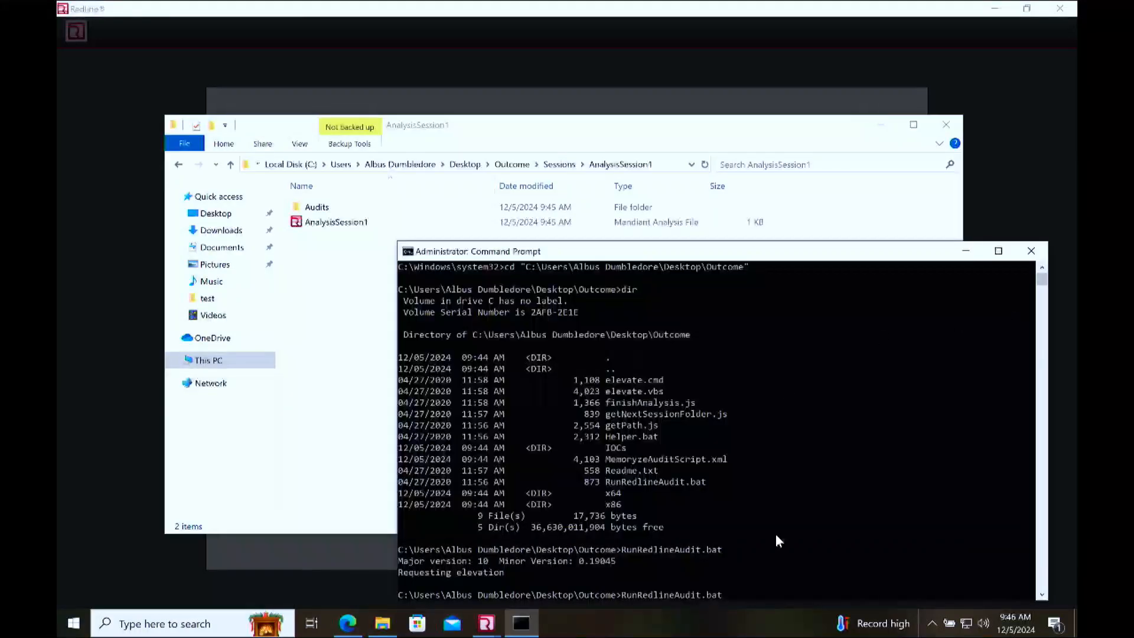
pyautogui.press('Return')
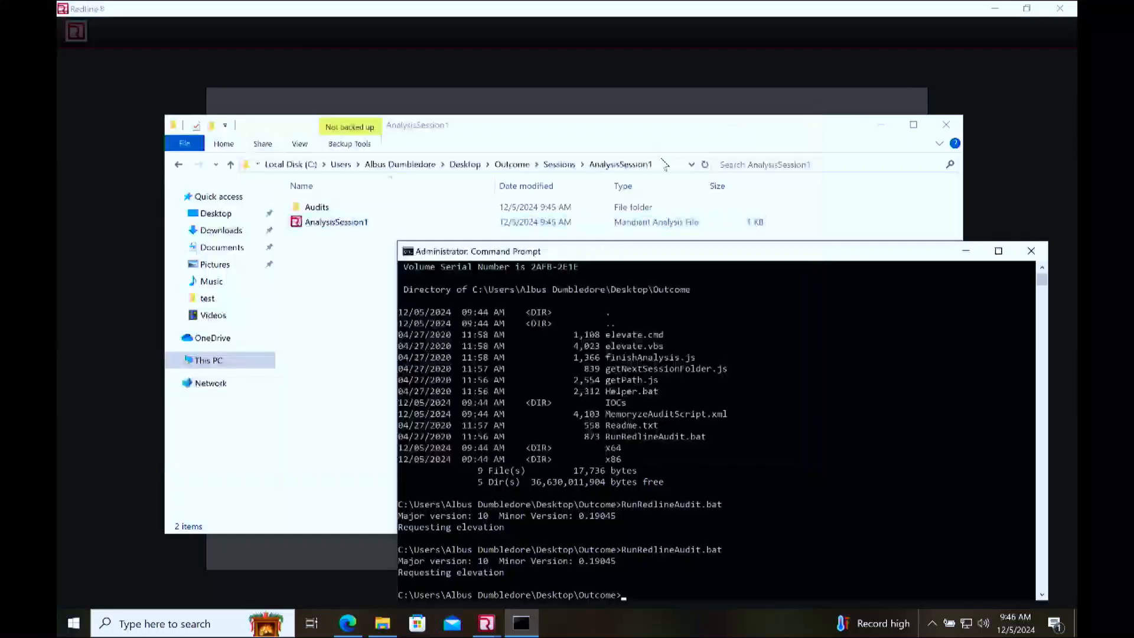
# Step: Refresh the session folder, look into AnalysisSession2, and return to AnalysisSession1 to select its Mandiant analysis file
pyautogui.click(705, 167)
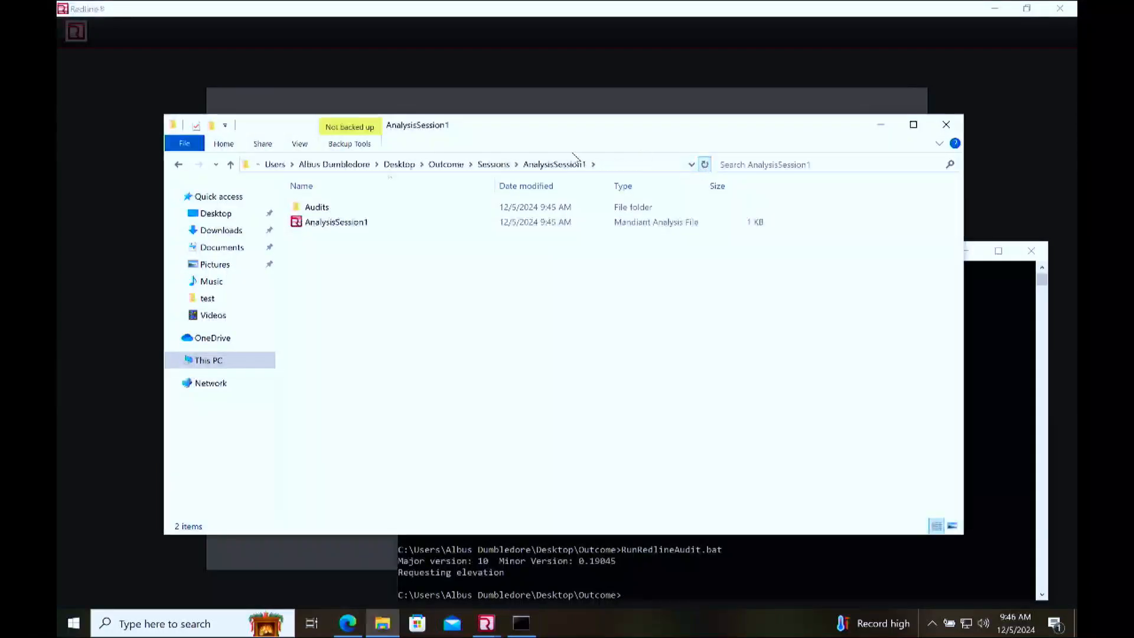
pyautogui.click(493, 165)
pyautogui.doubleClick(334, 222)
pyautogui.click(482, 168)
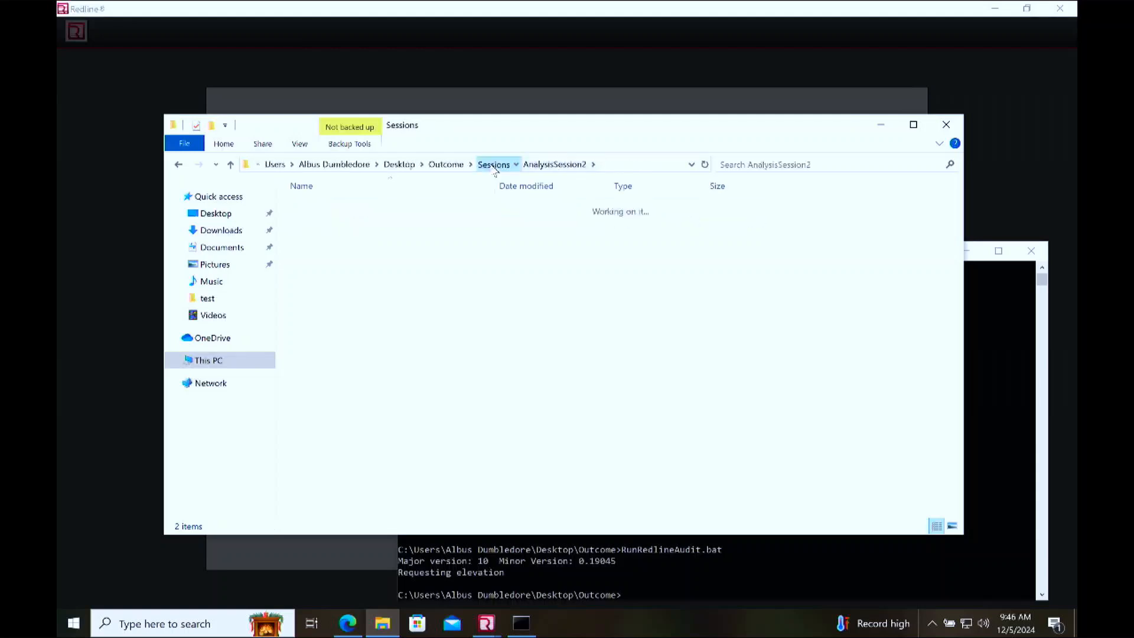
pyautogui.doubleClick(379, 208)
pyautogui.click(333, 224)
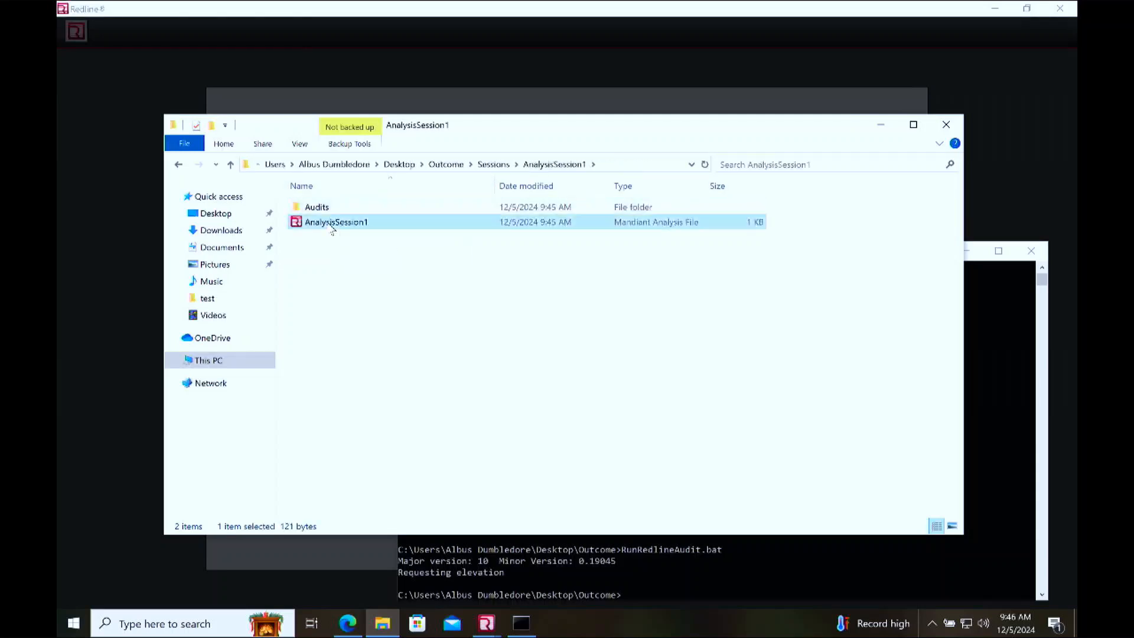
# Step: Close the Collector Instructions and Redline windows, and select the AnalysisSession1 analysis file in its session folder
pyautogui.click(486, 622)
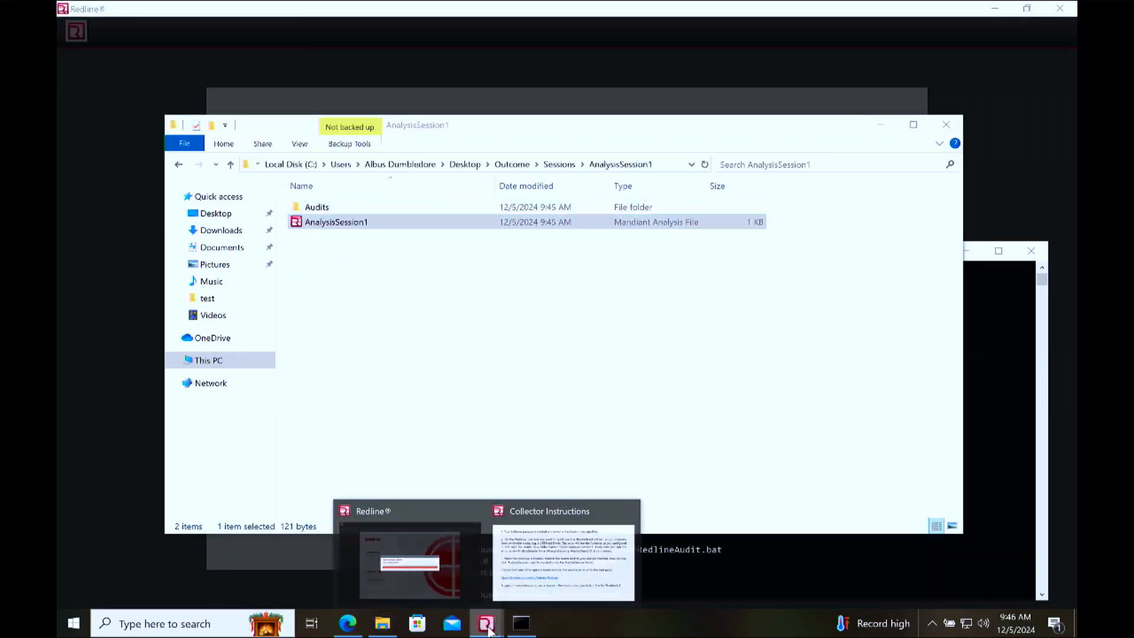
pyautogui.click(626, 509)
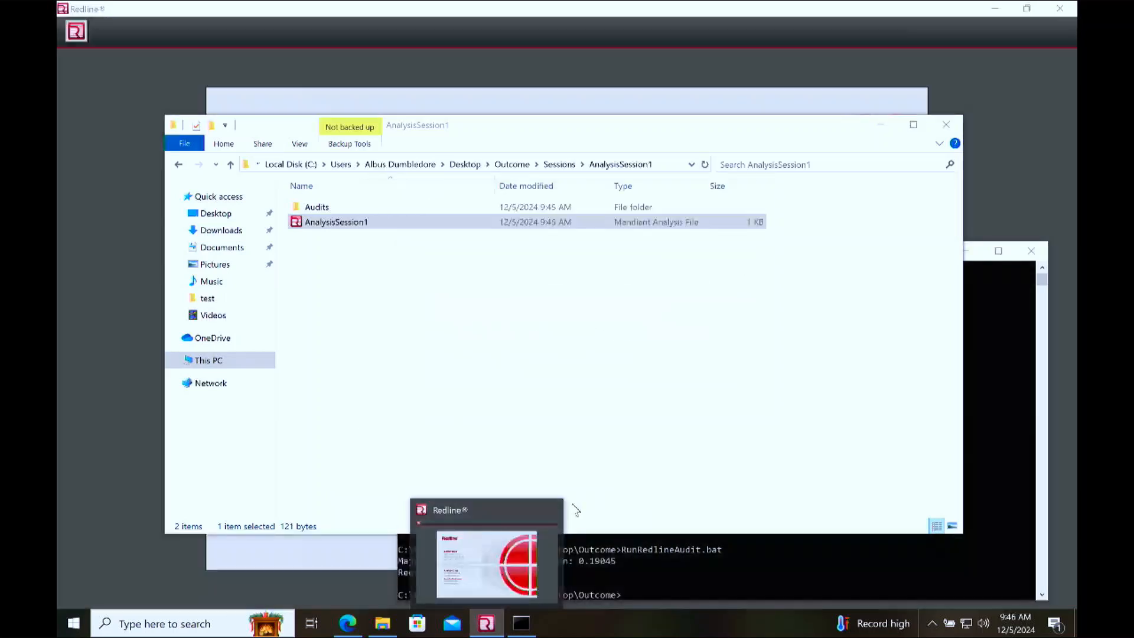
pyautogui.click(552, 509)
pyautogui.click(334, 225)
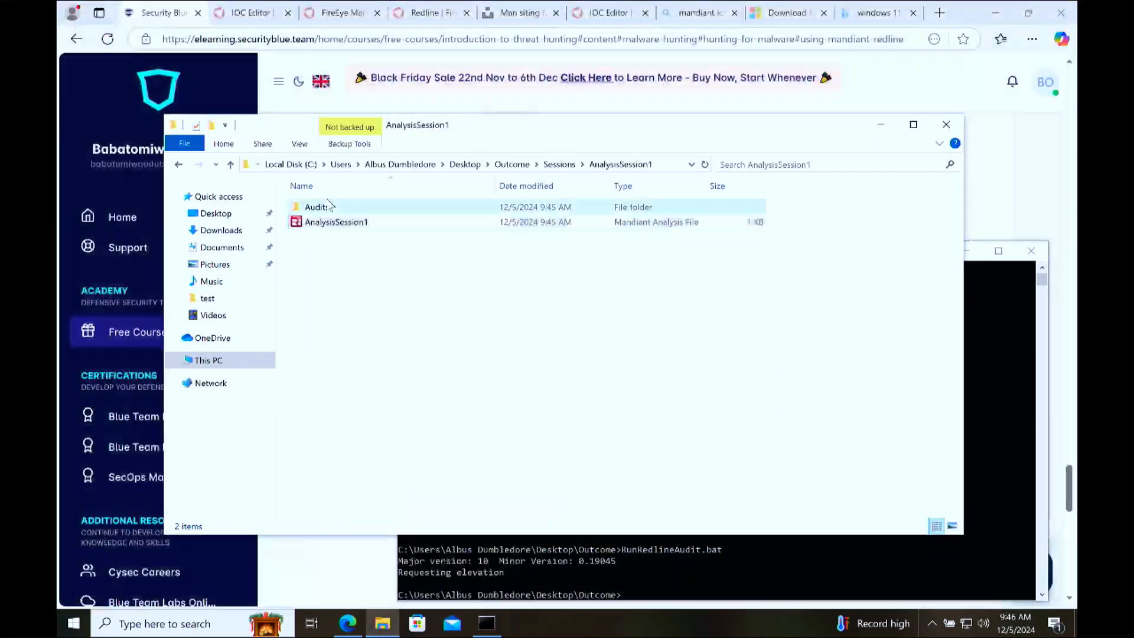
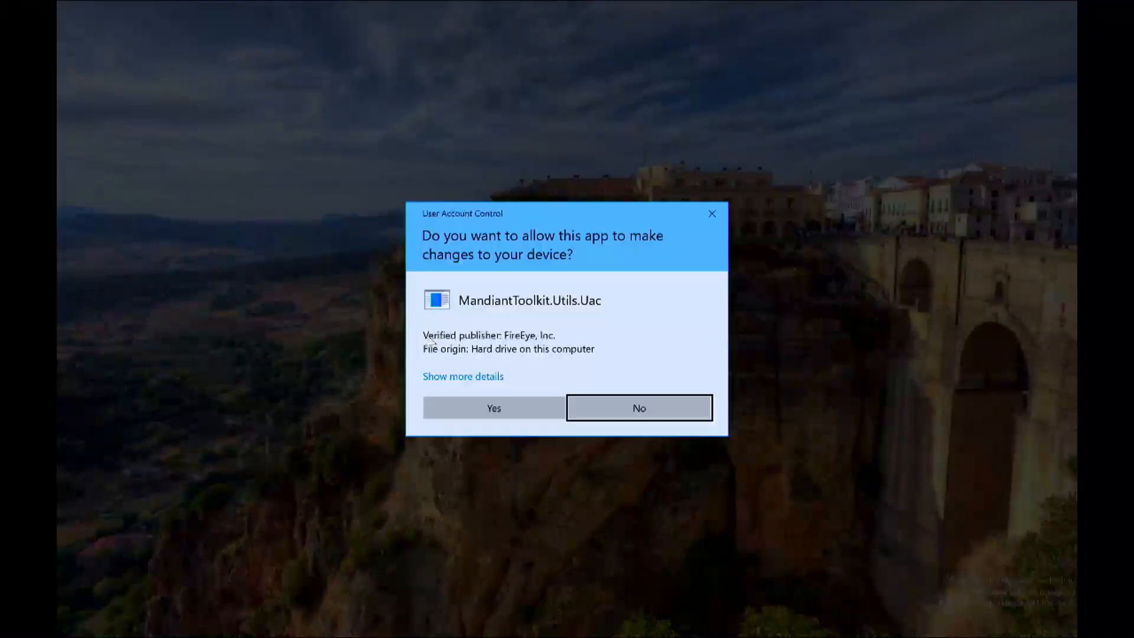
# Step: Allow the Mandiant toolkit to make changes to the device and open the generated IOC report of AnalysisSession1
pyautogui.click(519, 409)
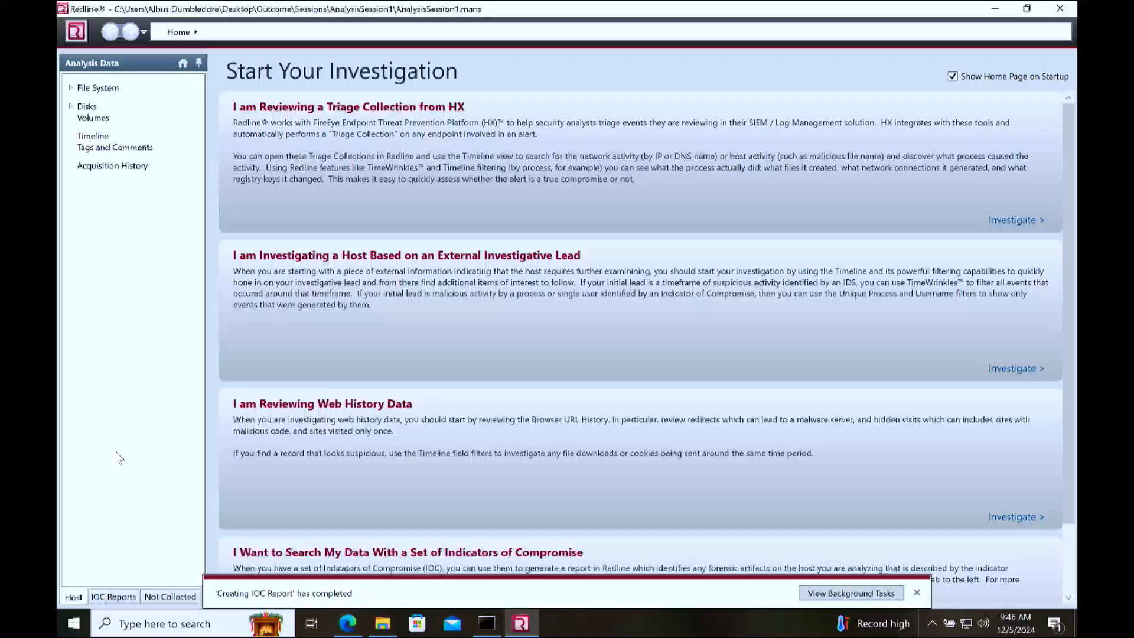
pyautogui.click(114, 597)
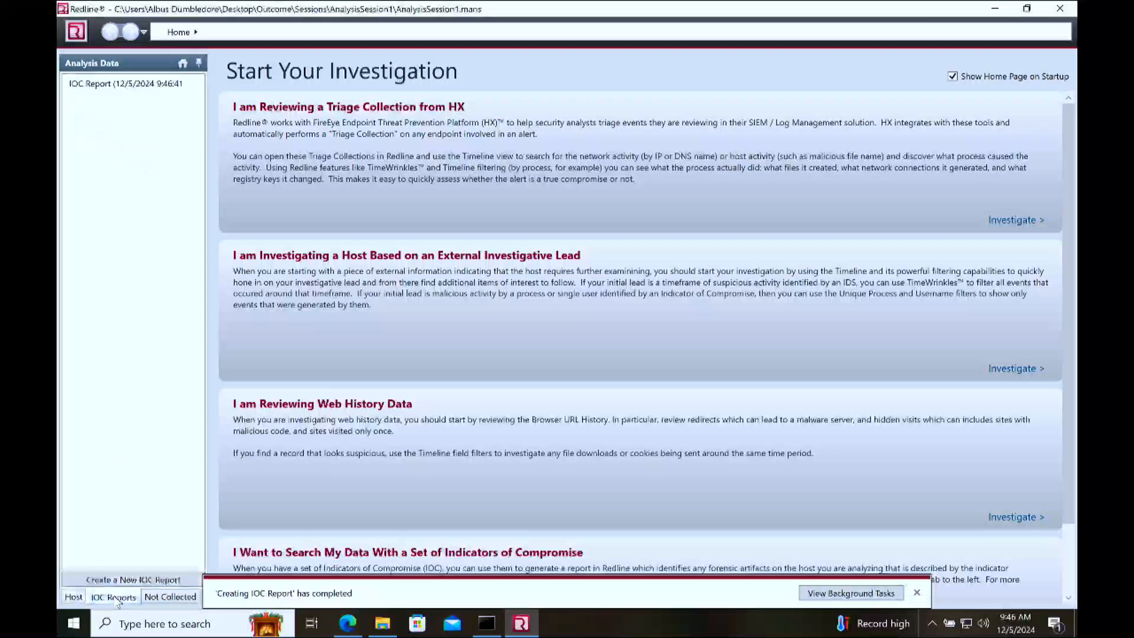
pyautogui.click(102, 87)
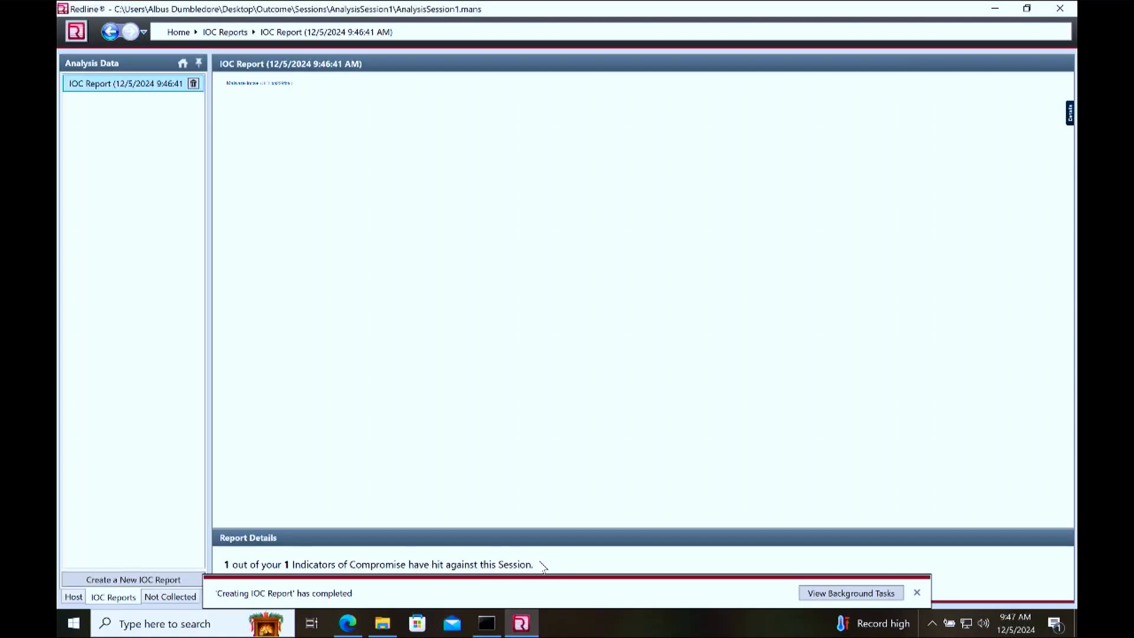
# Step: Expand the Malware iocs entry in the report, view its hits and show the details of the matched JPG file
pyautogui.click(243, 83)
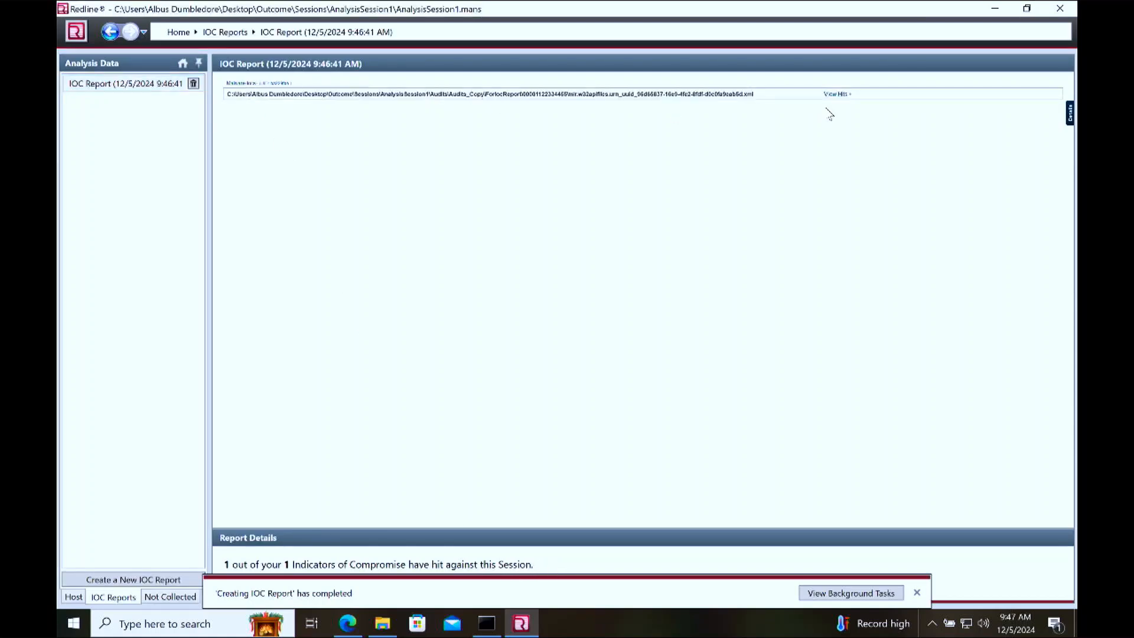
pyautogui.click(837, 94)
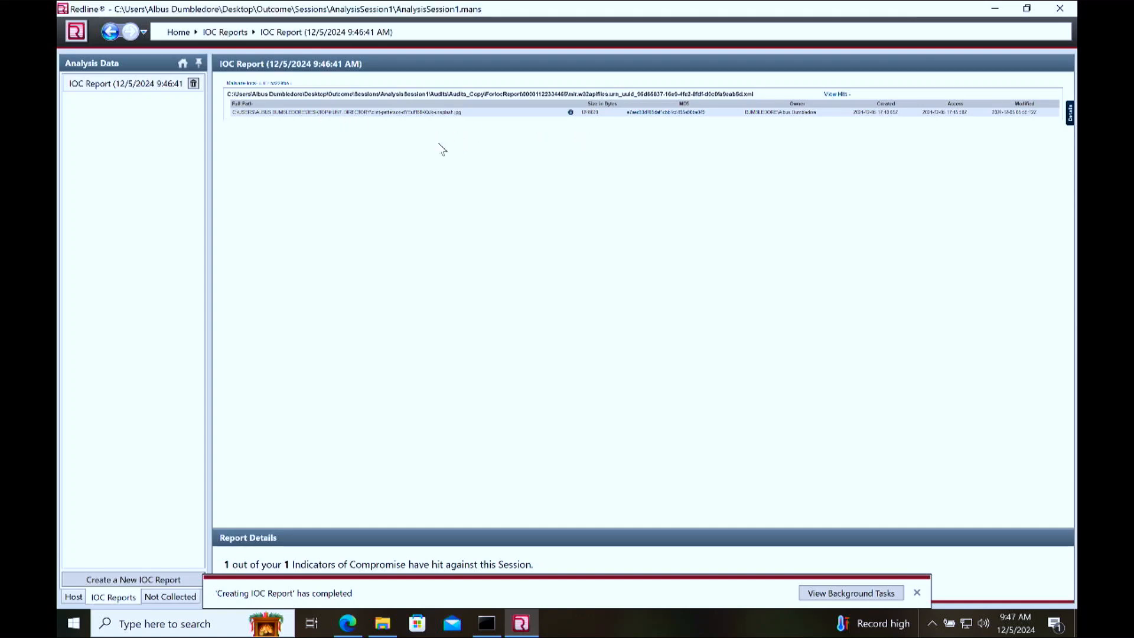
pyautogui.click(571, 114)
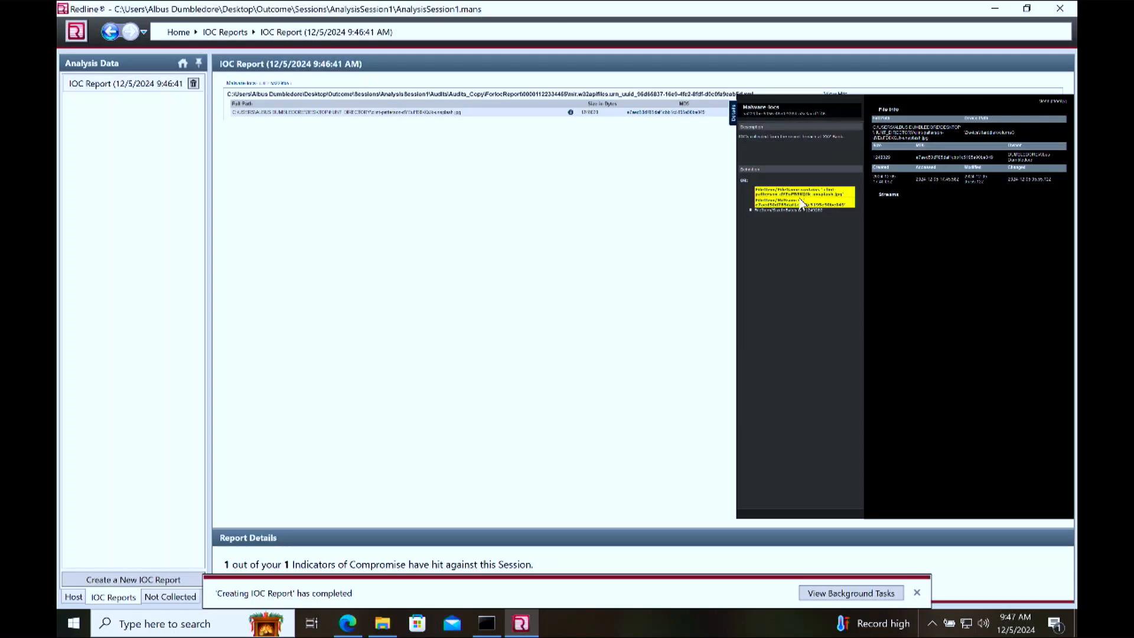
# Step: Switch to File Explorer, browse to hunt_directory on the Desktop and view the matched JPG image
pyautogui.click(382, 623)
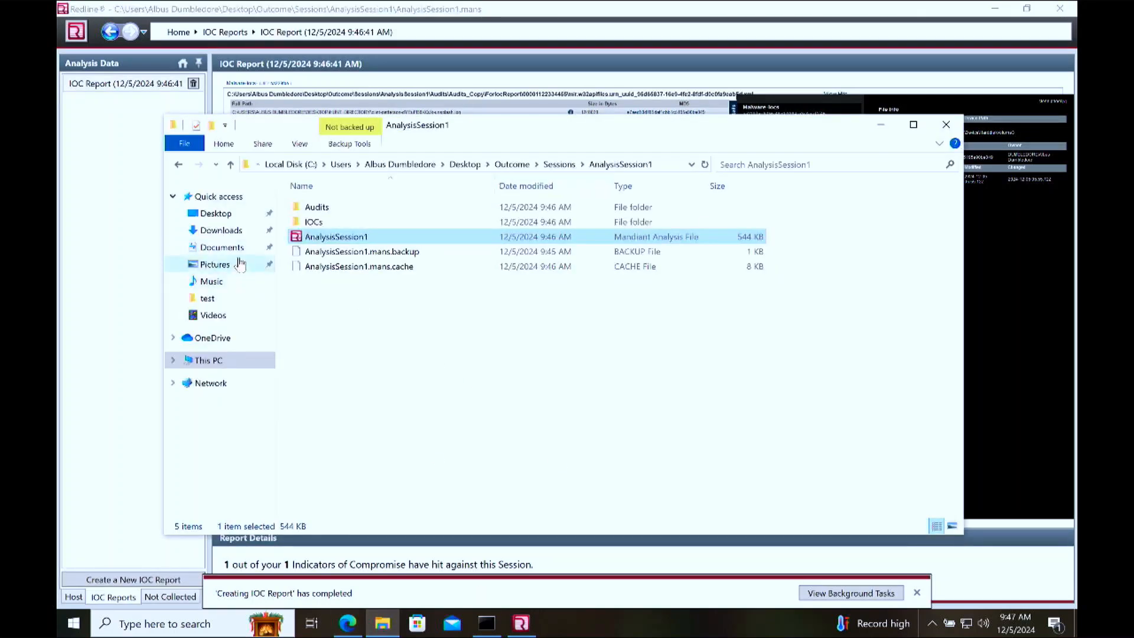
pyautogui.click(228, 230)
pyautogui.click(217, 214)
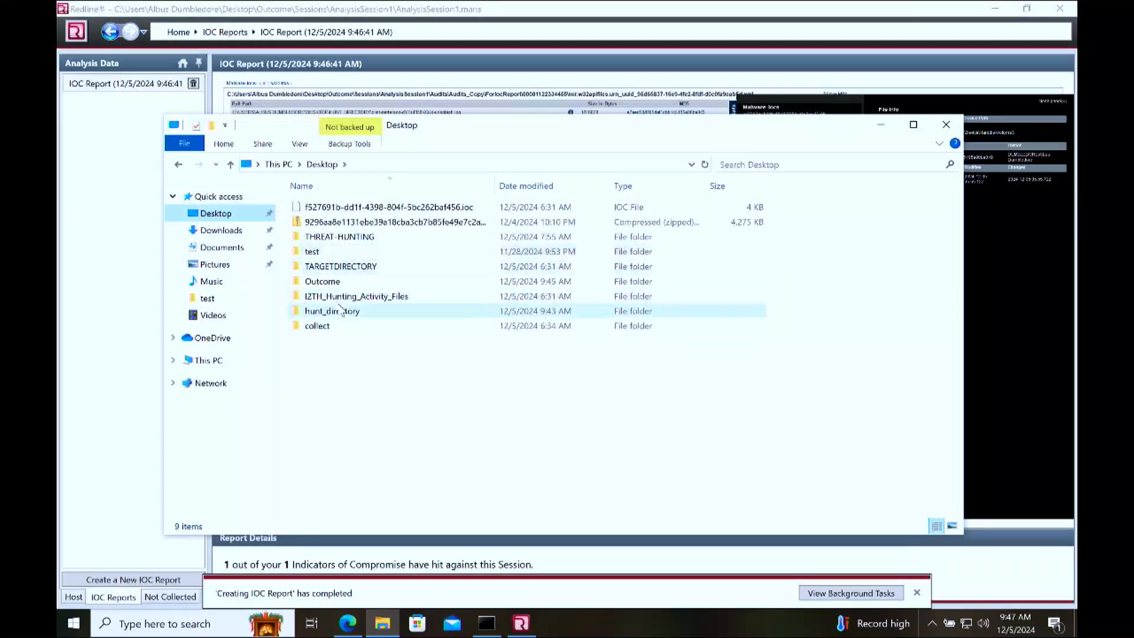
pyautogui.click(326, 317)
pyautogui.doubleClick(327, 317)
pyautogui.click(333, 241)
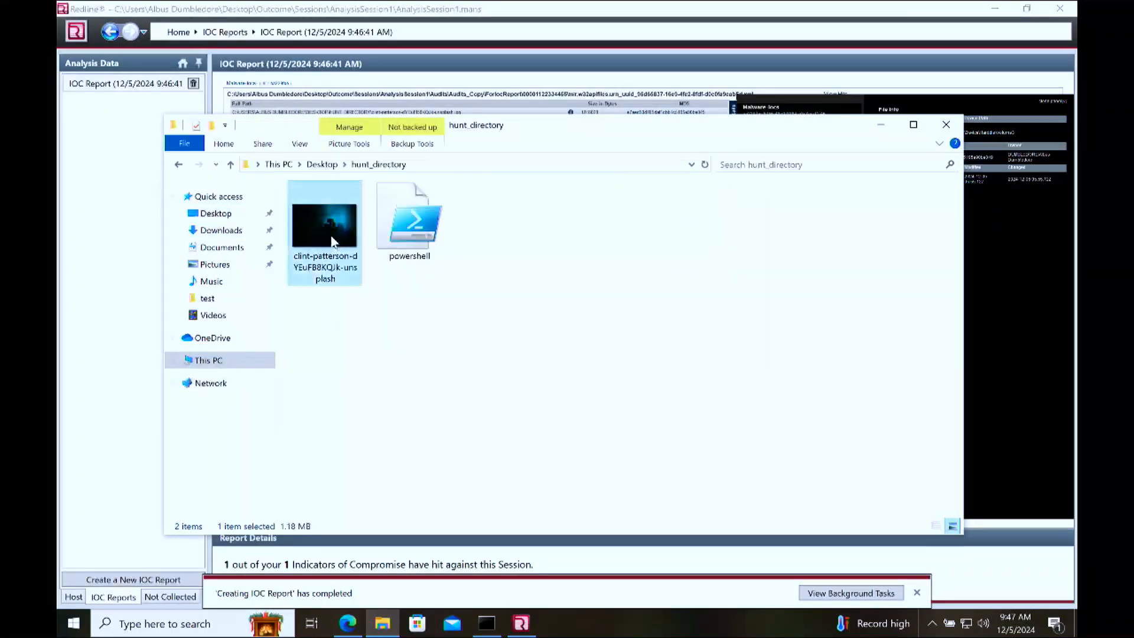
pyautogui.doubleClick(332, 241)
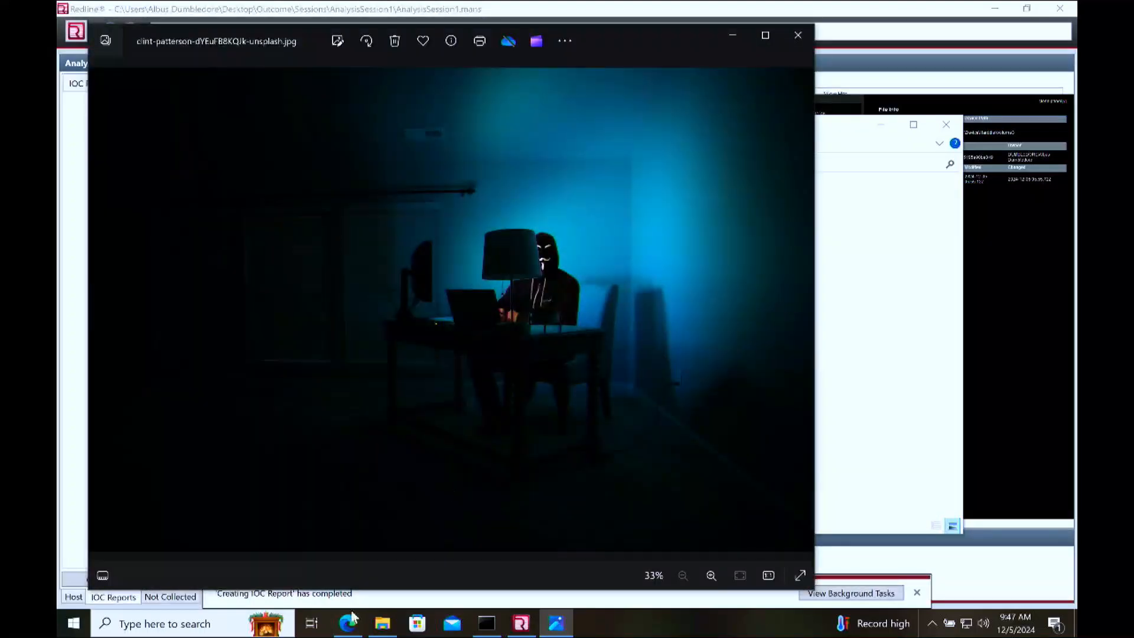
# Step: Switch to the course page in Edge and open the lesson "Activity) Malware Hunting With IOCs"
pyautogui.click(350, 621)
pyautogui.scroll(-12, 698, 269)
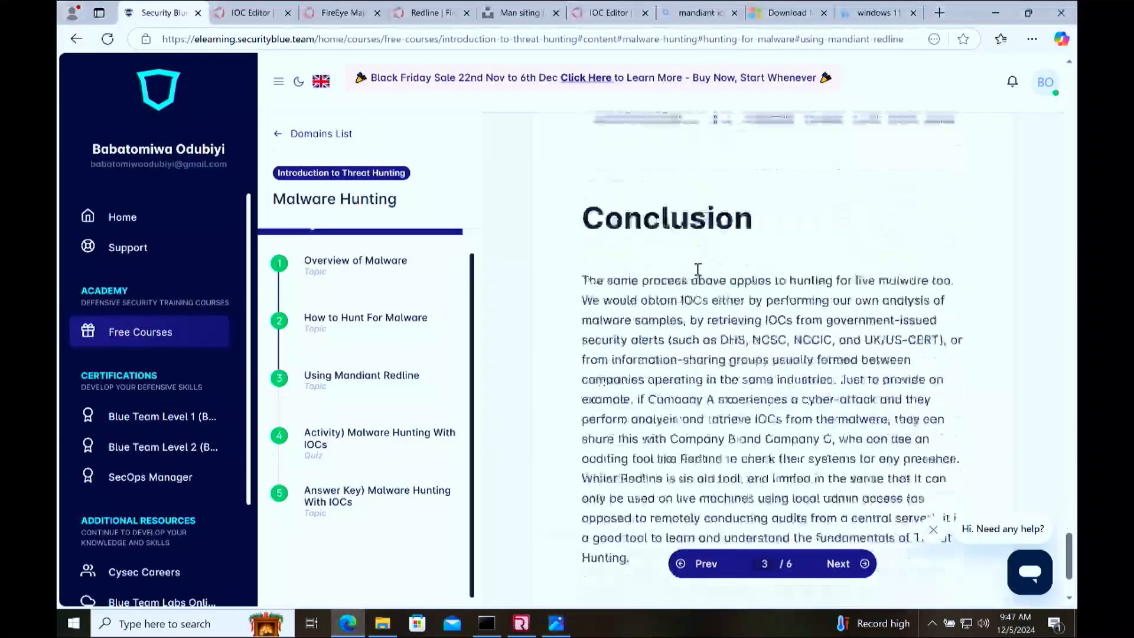
pyautogui.scroll(7, 698, 268)
pyautogui.click(344, 495)
pyautogui.click(373, 440)
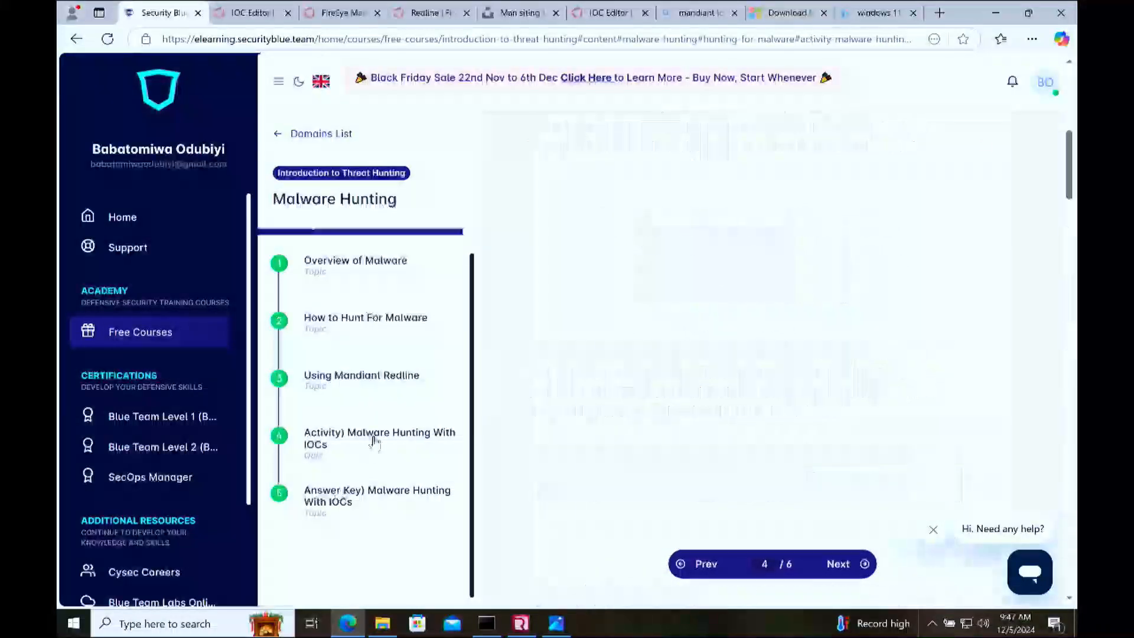
# Step: Read through the activity instructions on the IOC file, the I2TH_Hunting_Activity_Files.zip download and the TARGETDIRECTORY search path
pyautogui.scroll(-6, 646, 426)
pyautogui.scroll(-2, 646, 426)
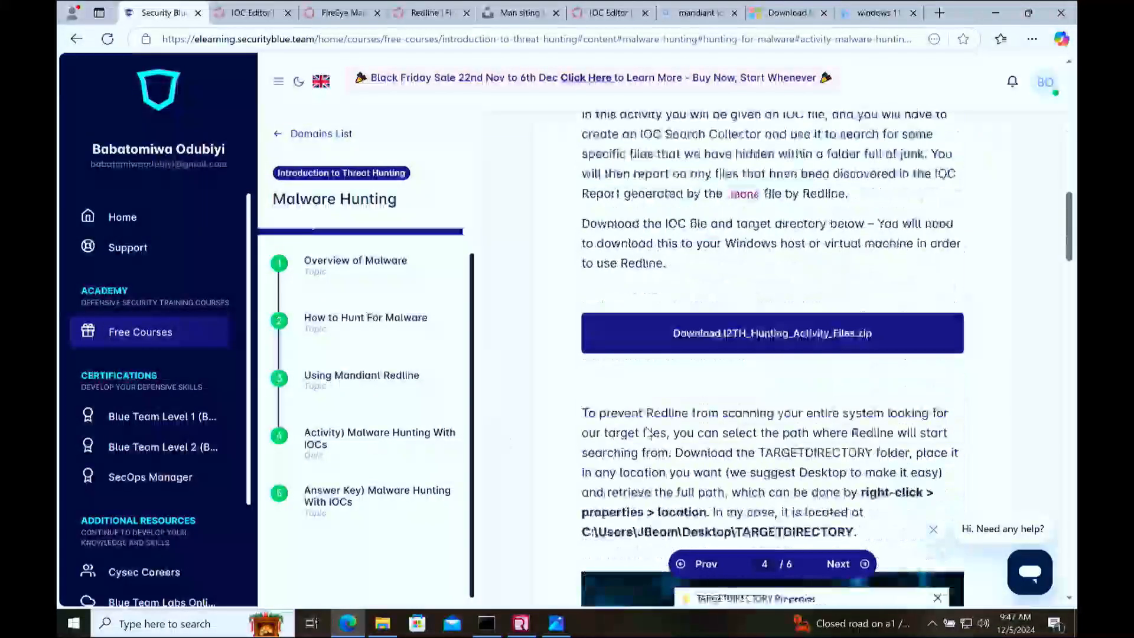
pyautogui.scroll(-9, 646, 426)
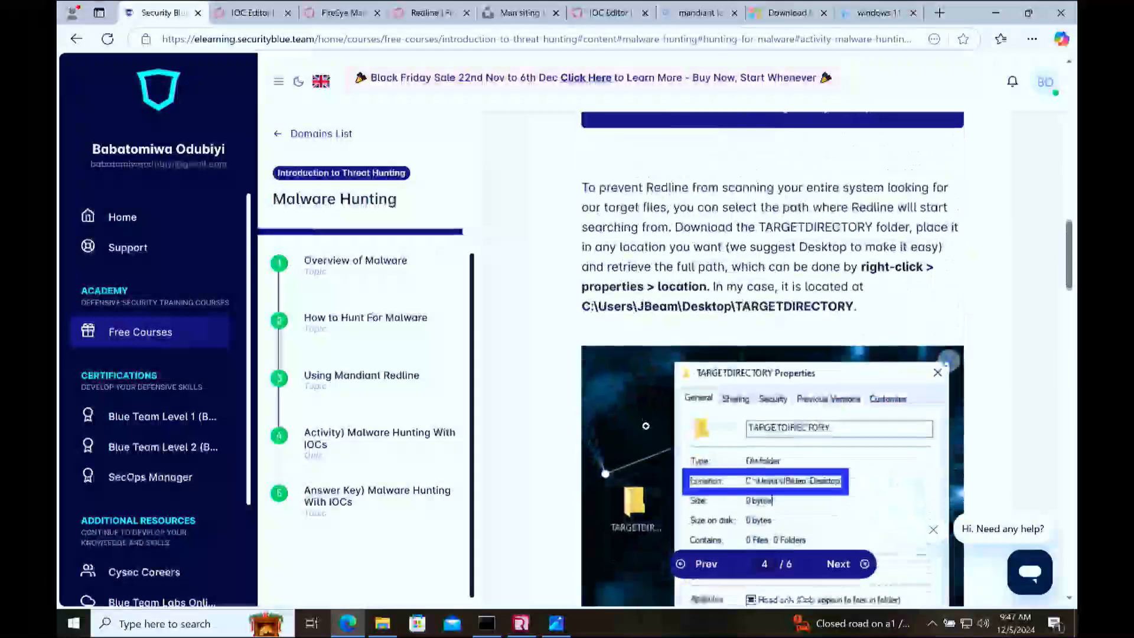
pyautogui.scroll(15, 646, 426)
pyautogui.scroll(-8, 647, 426)
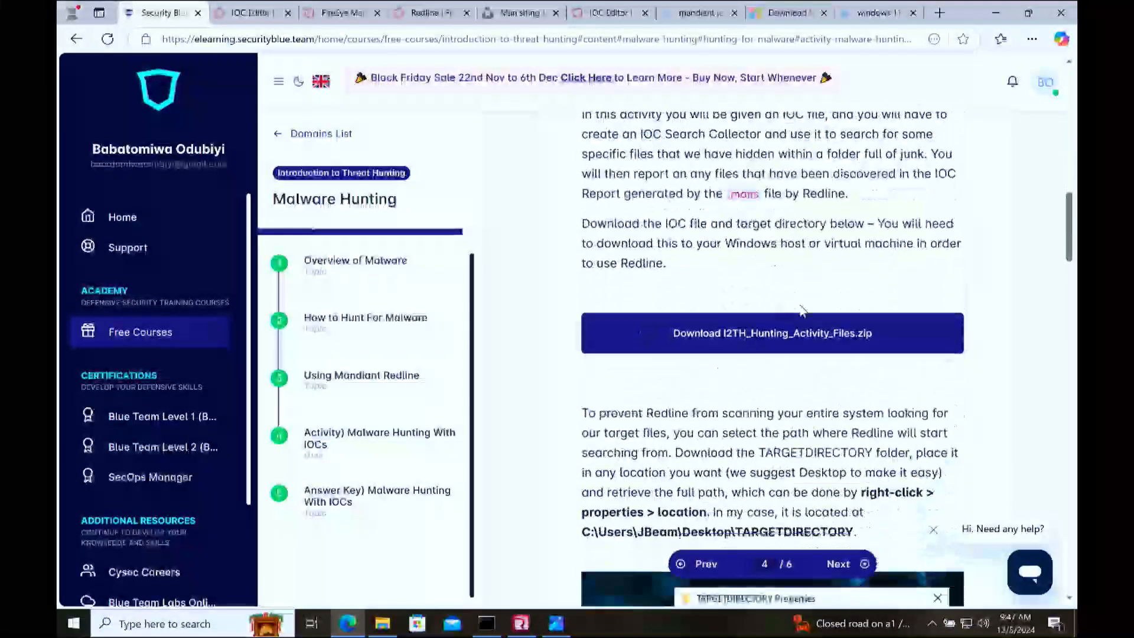
pyautogui.scroll(5, 768, 324)
pyautogui.scroll(5, 800, 310)
pyautogui.scroll(-4, 800, 310)
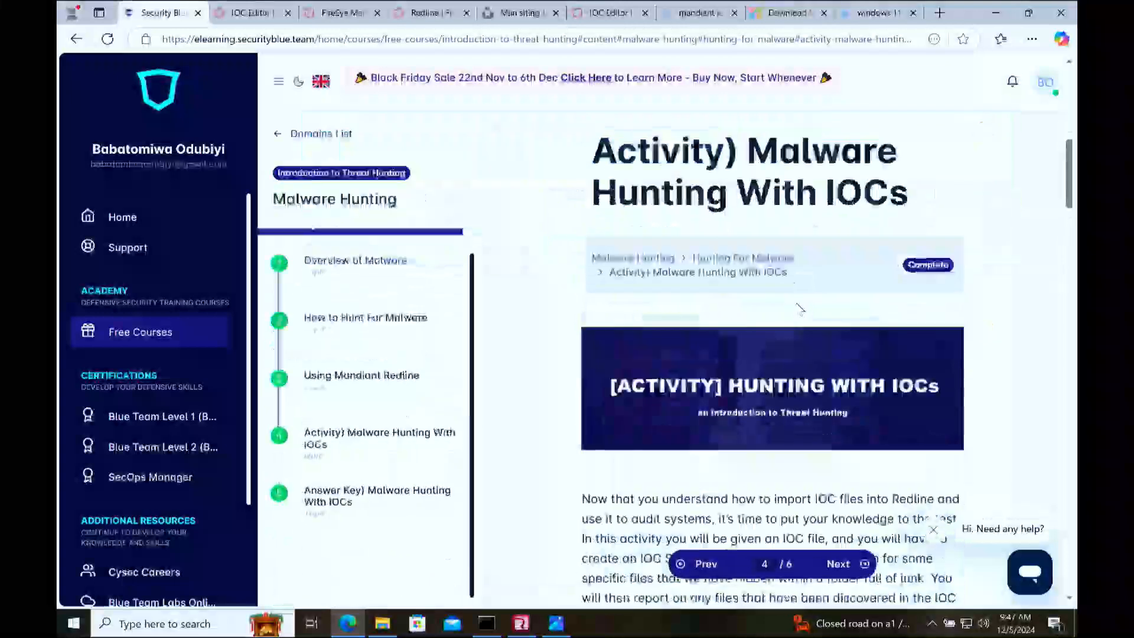
pyautogui.scroll(-5, 838, 235)
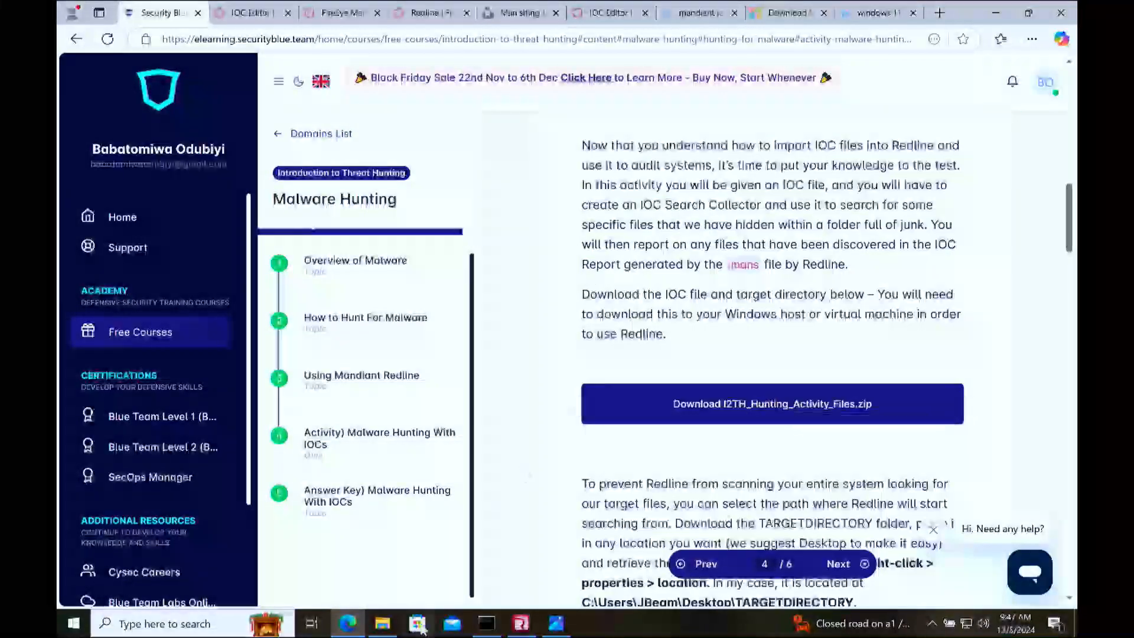
# Step: In File Explorer, open the downloaded activity archive in Downloads and select its I2TH_Hunting_Activity_Files folder
pyautogui.click(382, 623)
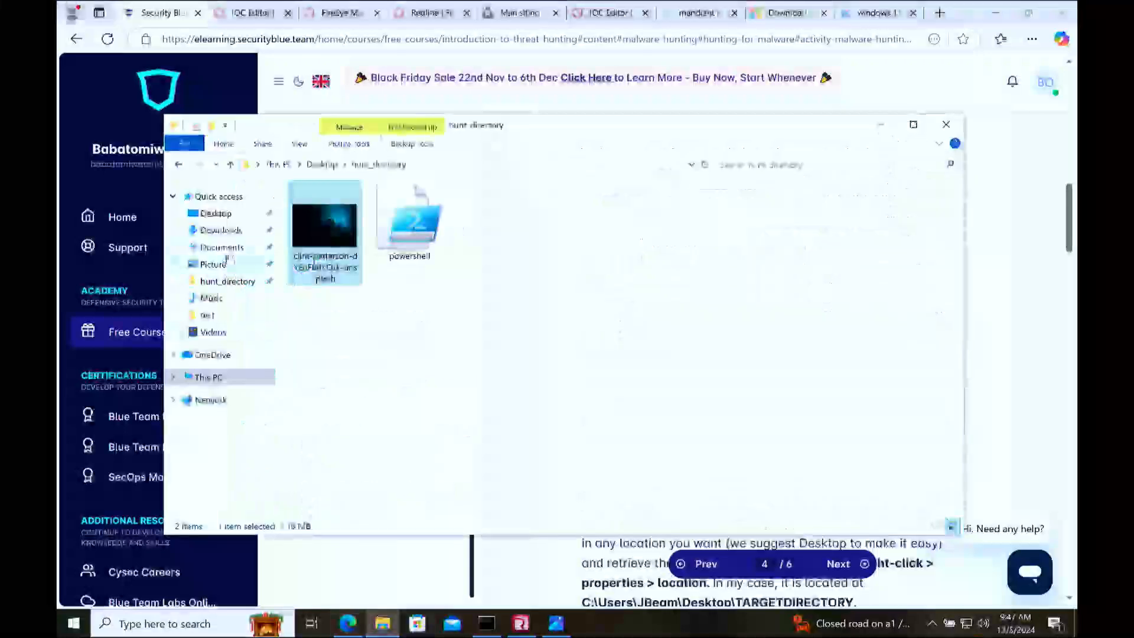
pyautogui.click(225, 231)
pyautogui.click(534, 319)
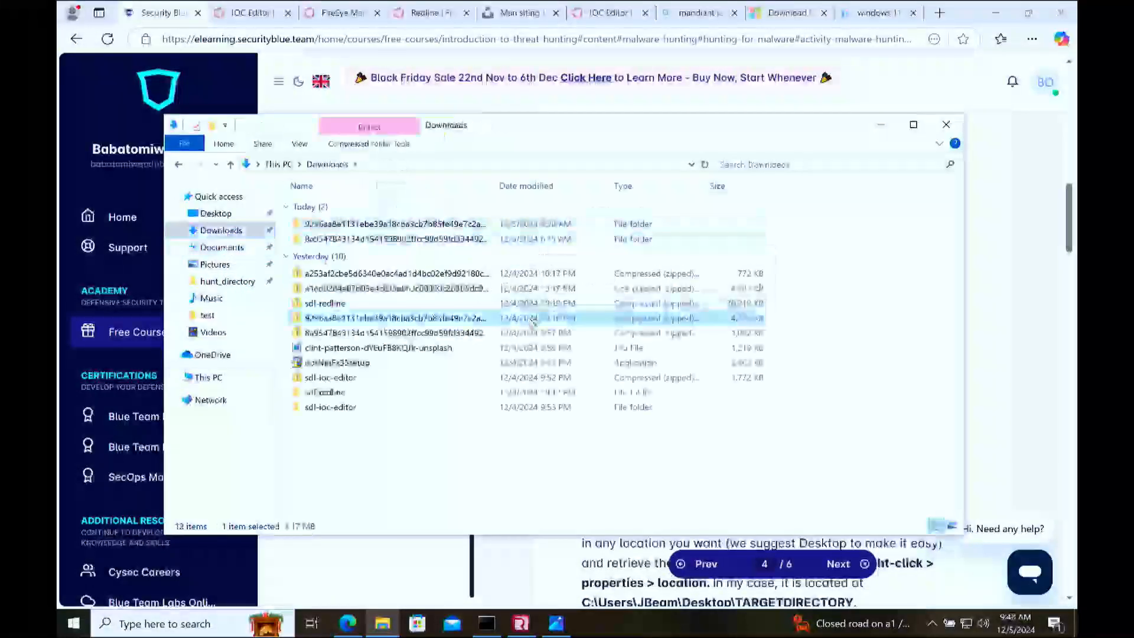
pyautogui.doubleClick(535, 319)
pyautogui.click(386, 226)
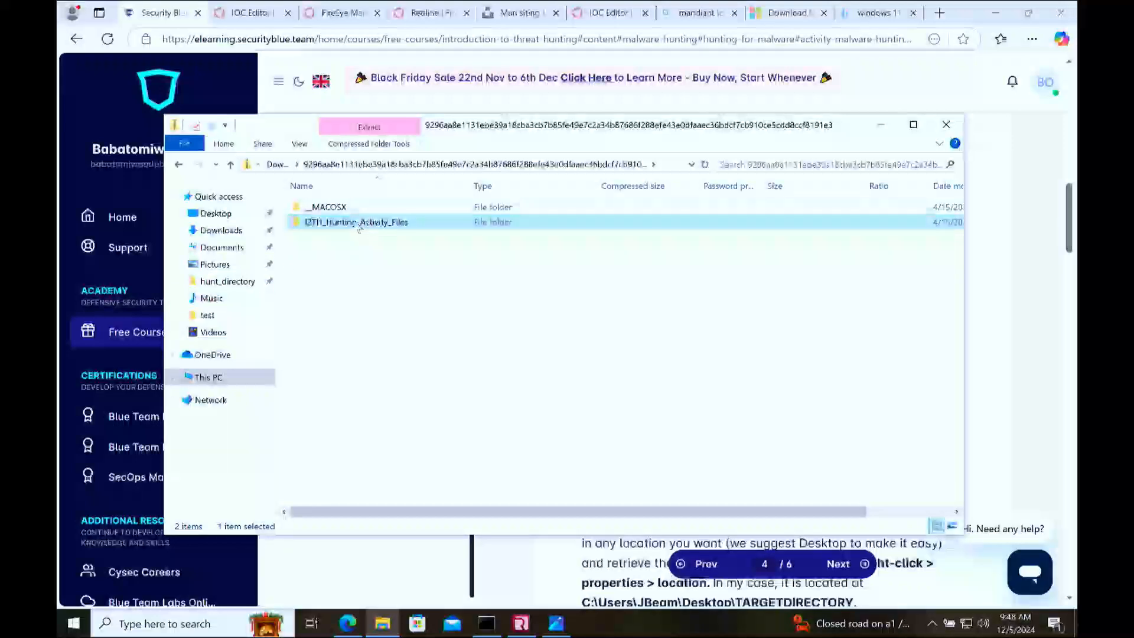
# Step: Copy the I2TH_Hunting_Activity_Files folder from the archive into Documents and open the copy
pyautogui.click(228, 248)
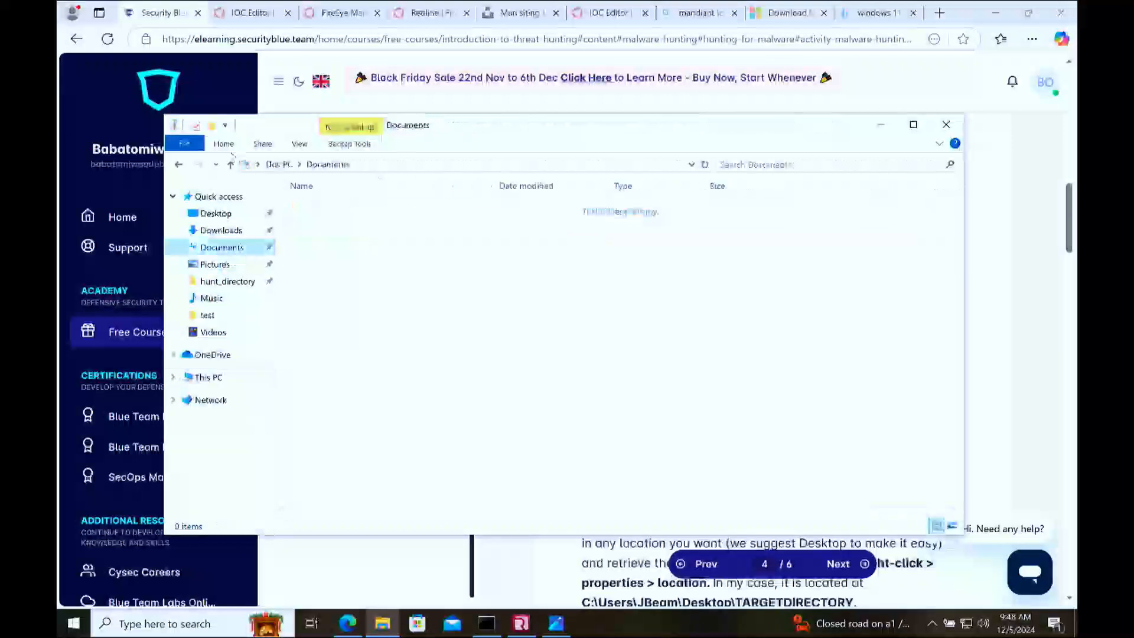
pyautogui.click(178, 164)
pyautogui.moveTo(332, 231); pyautogui.dragTo(229, 253)
pyautogui.click(229, 253)
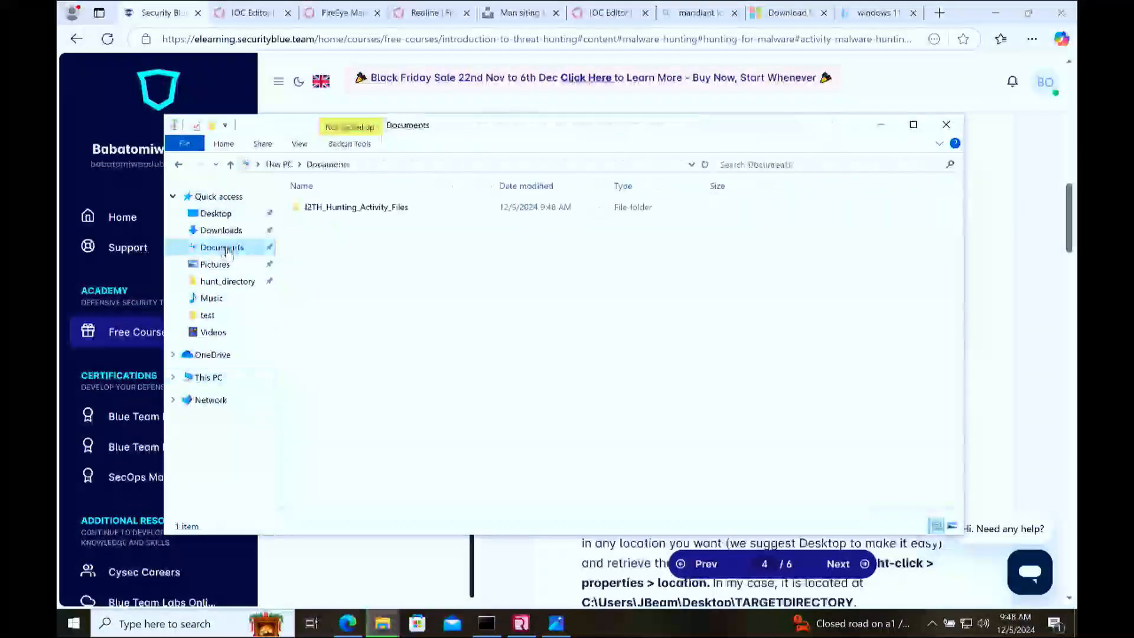
pyautogui.doubleClick(363, 213)
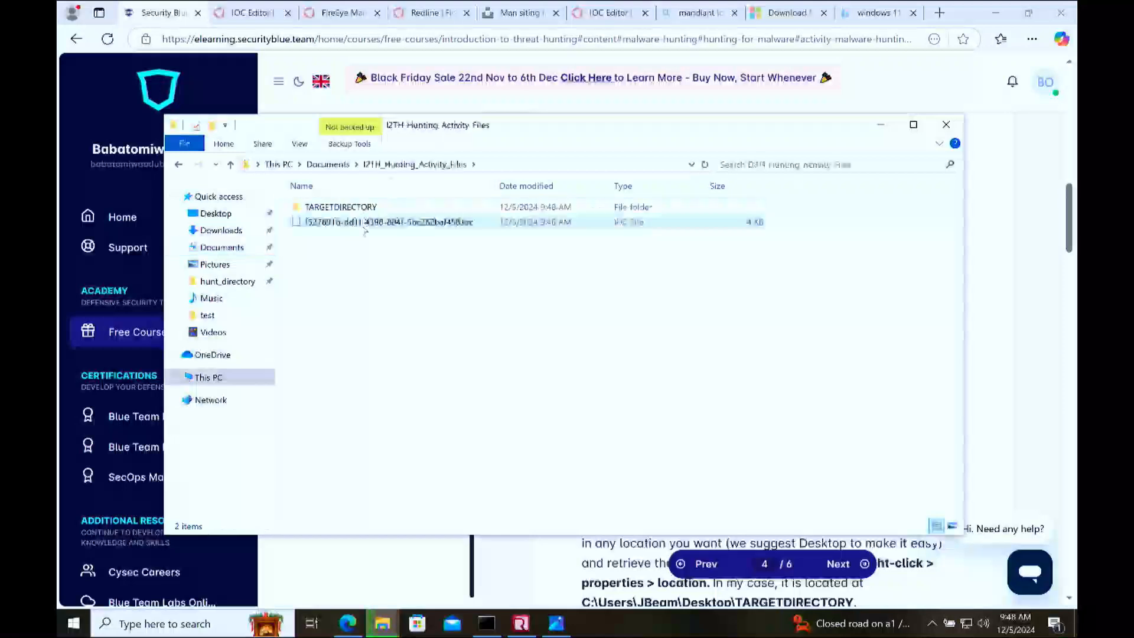
pyautogui.moveTo(629, 131); pyautogui.dragTo(366, 285)
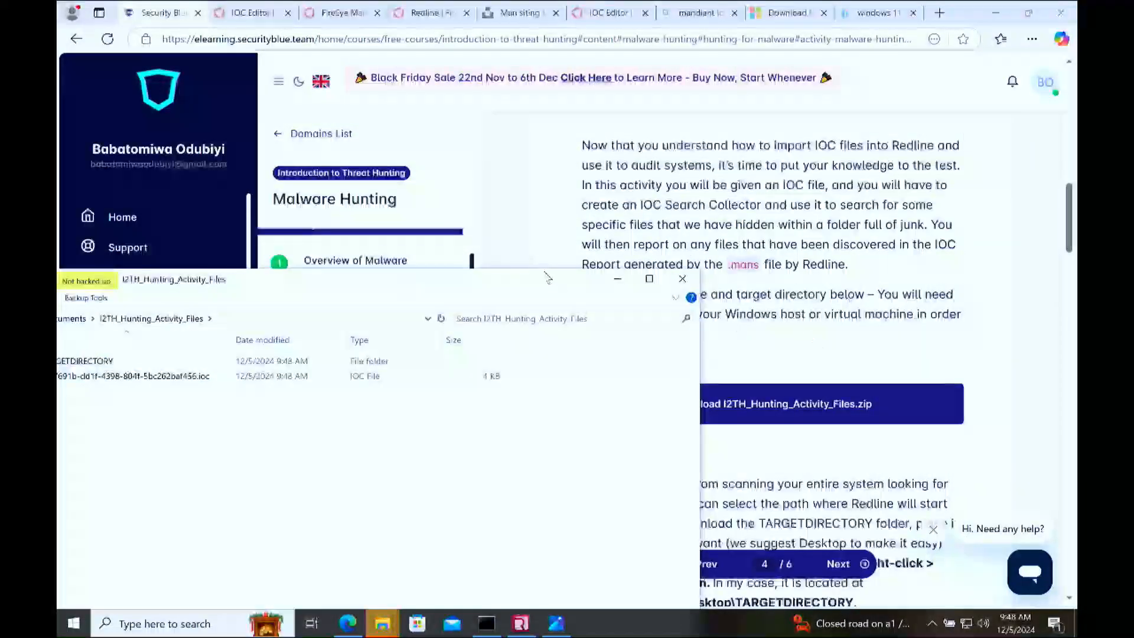
pyautogui.moveTo(548, 277); pyautogui.dragTo(704, 157)
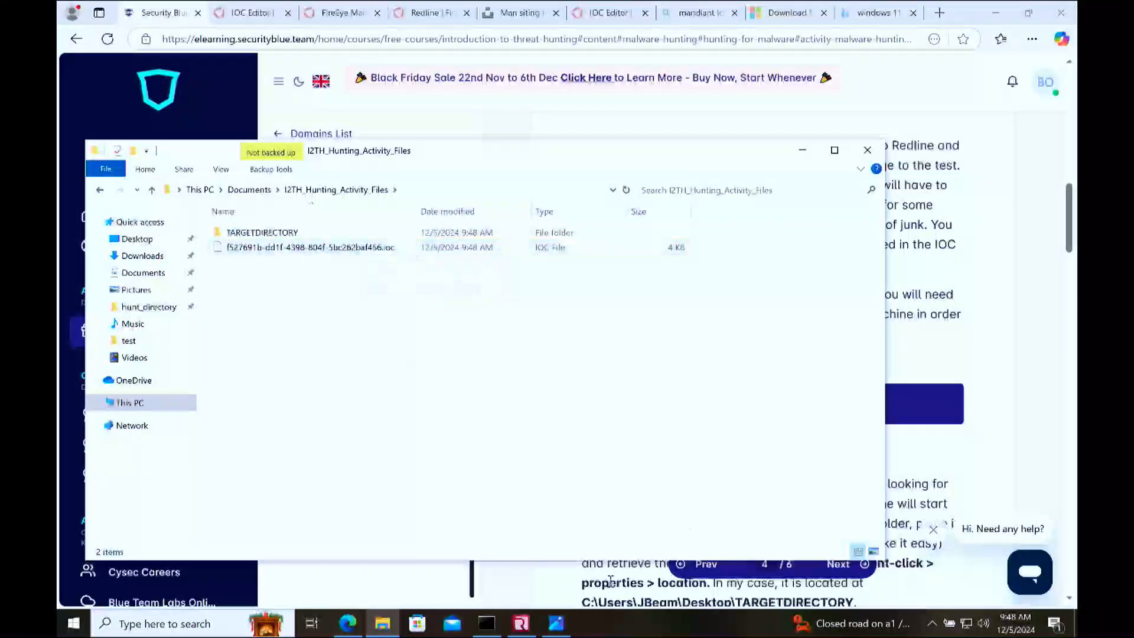
pyautogui.click(139, 624)
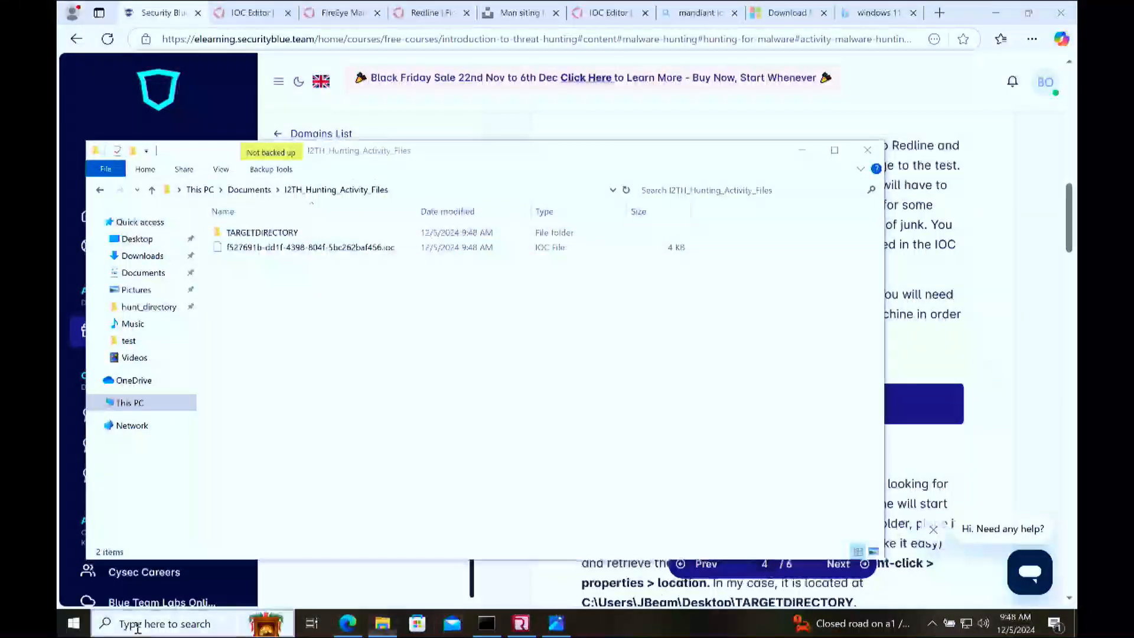
pyautogui.write('mann')
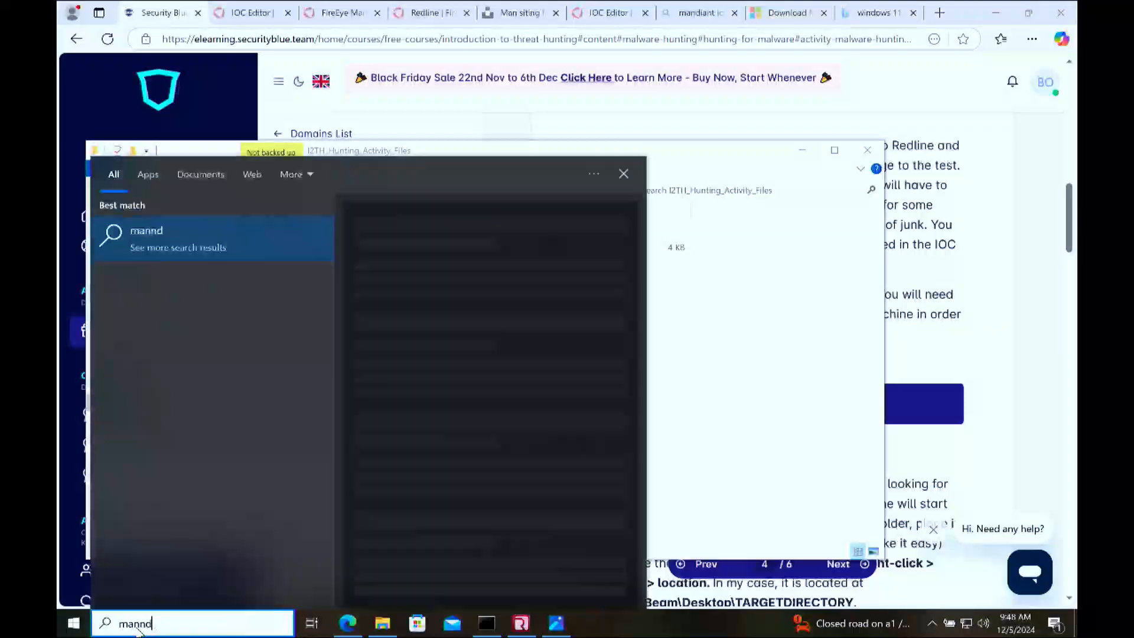
pyautogui.press('BackSpace')
pyautogui.write('di')
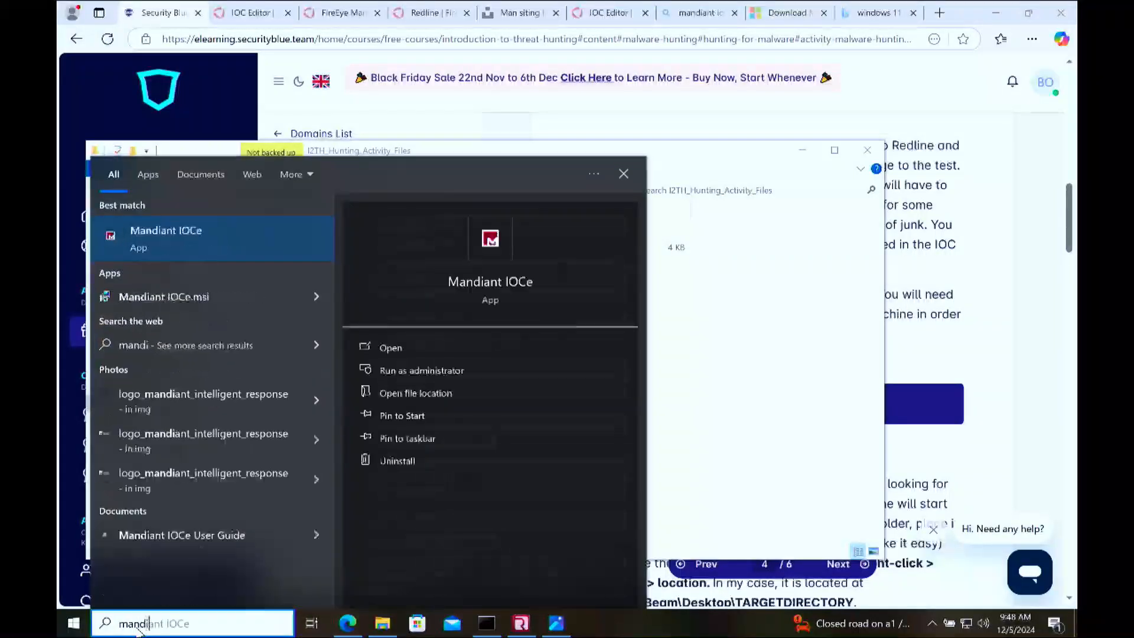
pyautogui.click(767, 354)
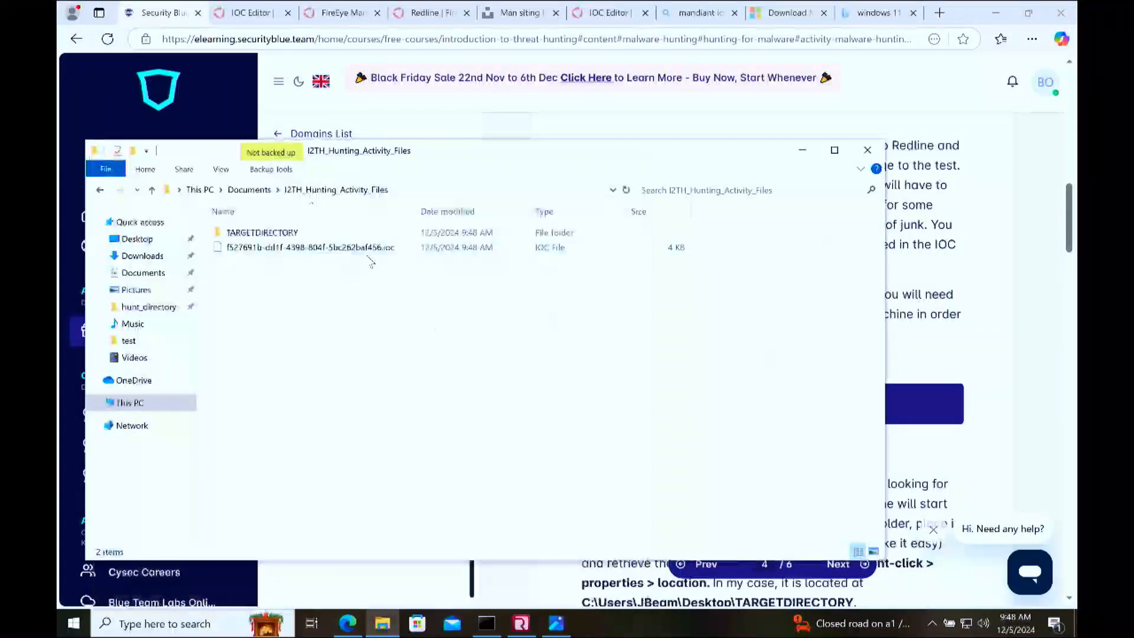
# Step: Look through the files inside TARGETDIRECTORY and return to the I2TH_Hunting_Activity_Files folder
pyautogui.click(401, 248)
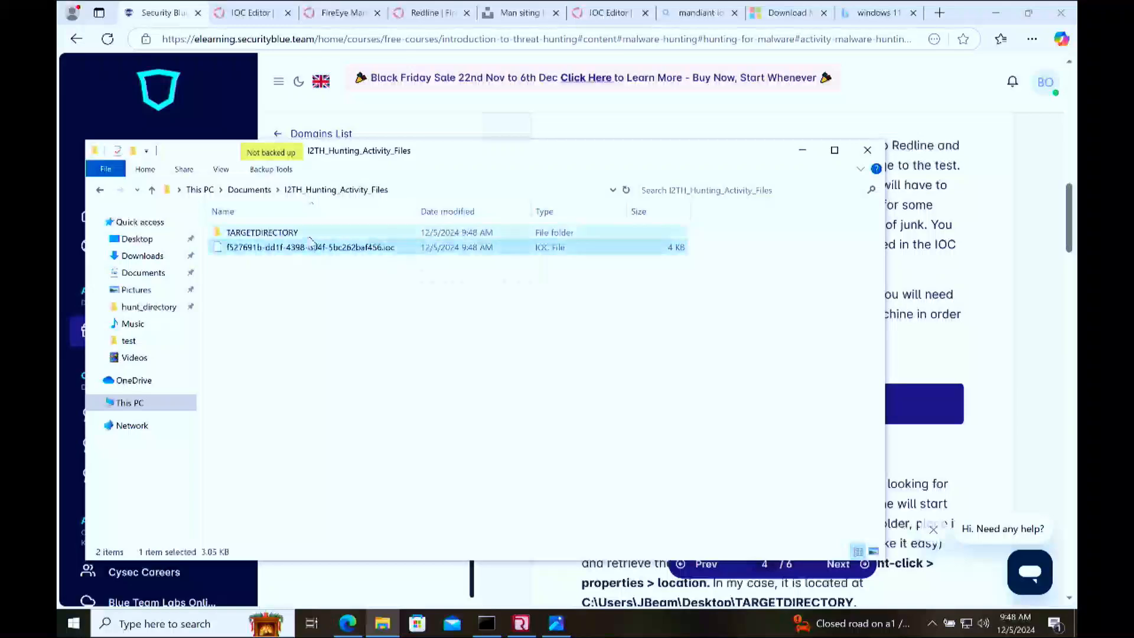
pyautogui.doubleClick(309, 233)
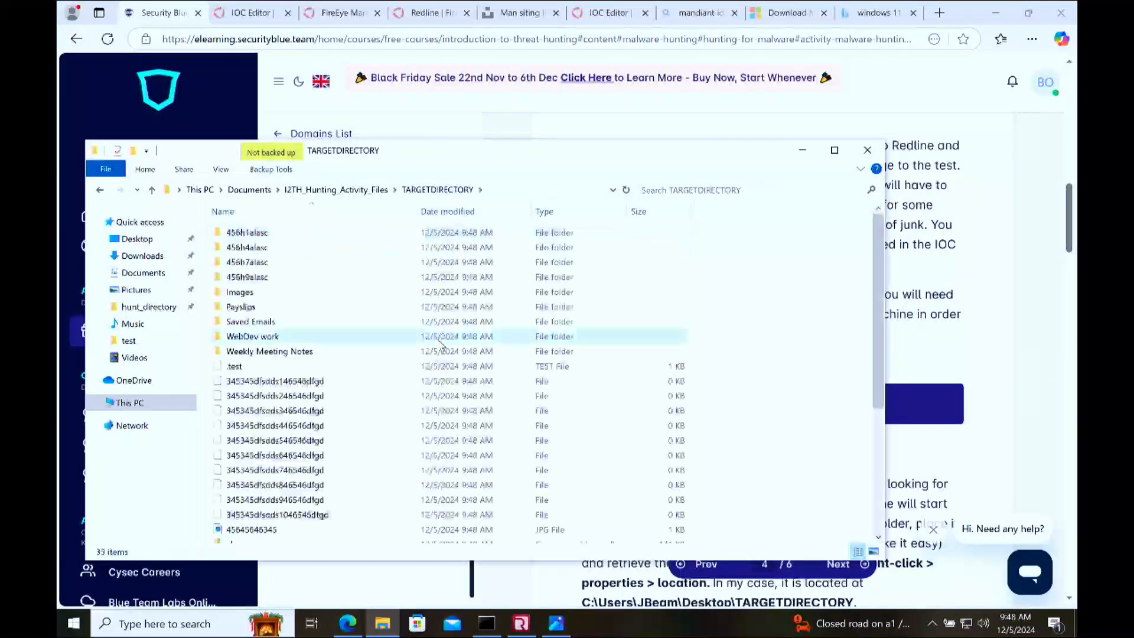
pyautogui.scroll(-5, 440, 343)
pyautogui.scroll(5, 440, 342)
pyautogui.scroll(-5, 439, 342)
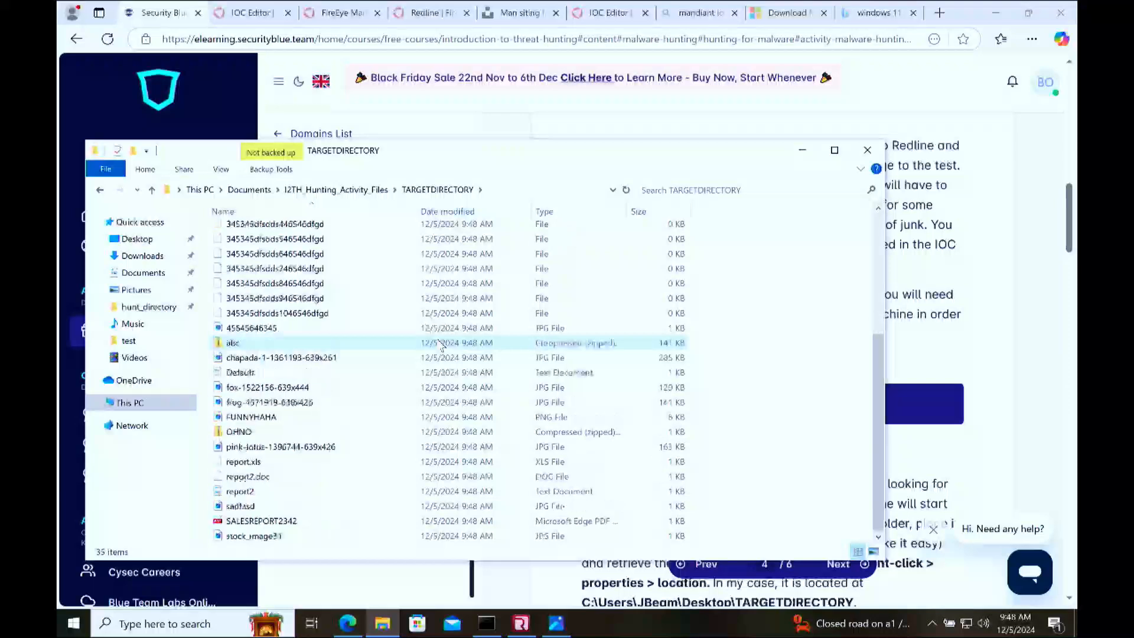
pyautogui.click(443, 194)
pyautogui.click(336, 191)
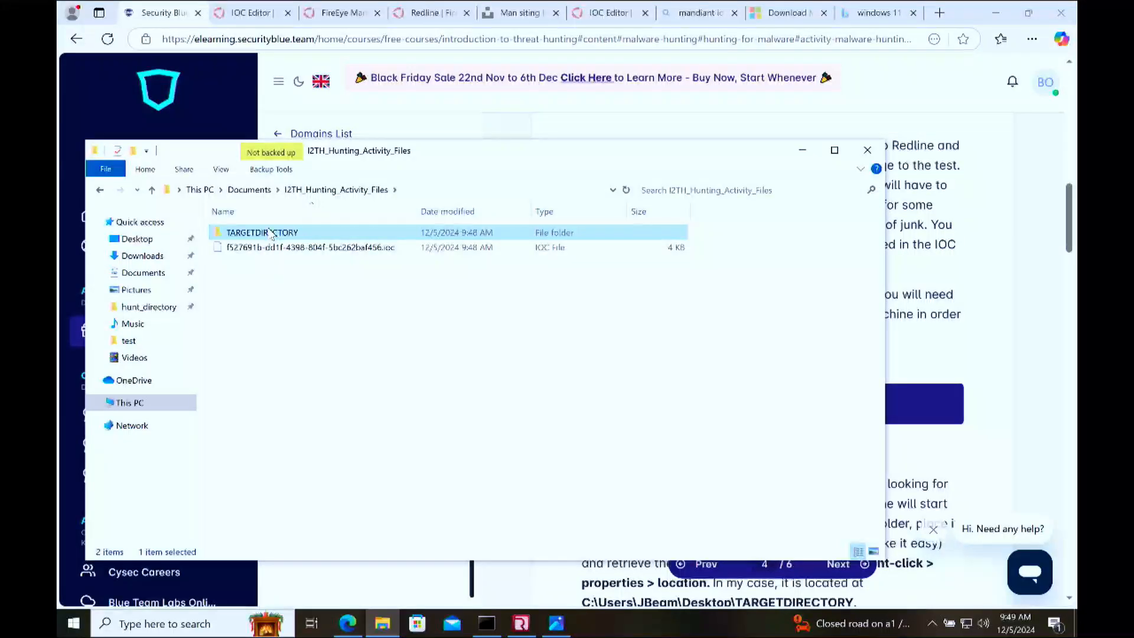
# Step: Select the IOC file in the I2TH_Hunting_Activity_Files folder and switch back to the Redline window
pyautogui.click(270, 249)
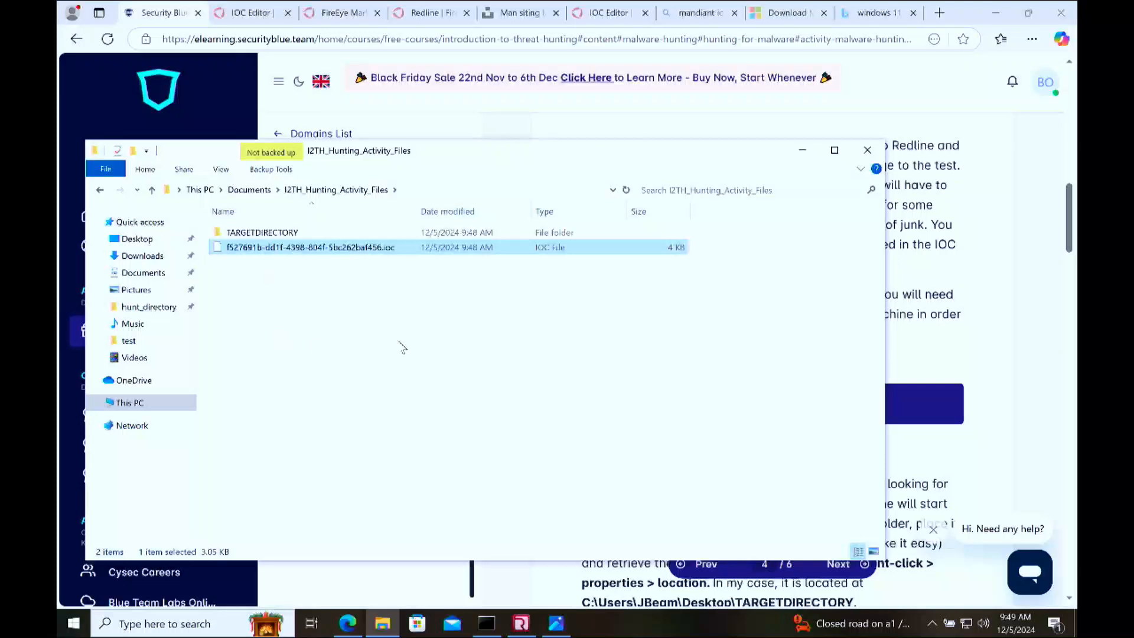
pyautogui.click(521, 623)
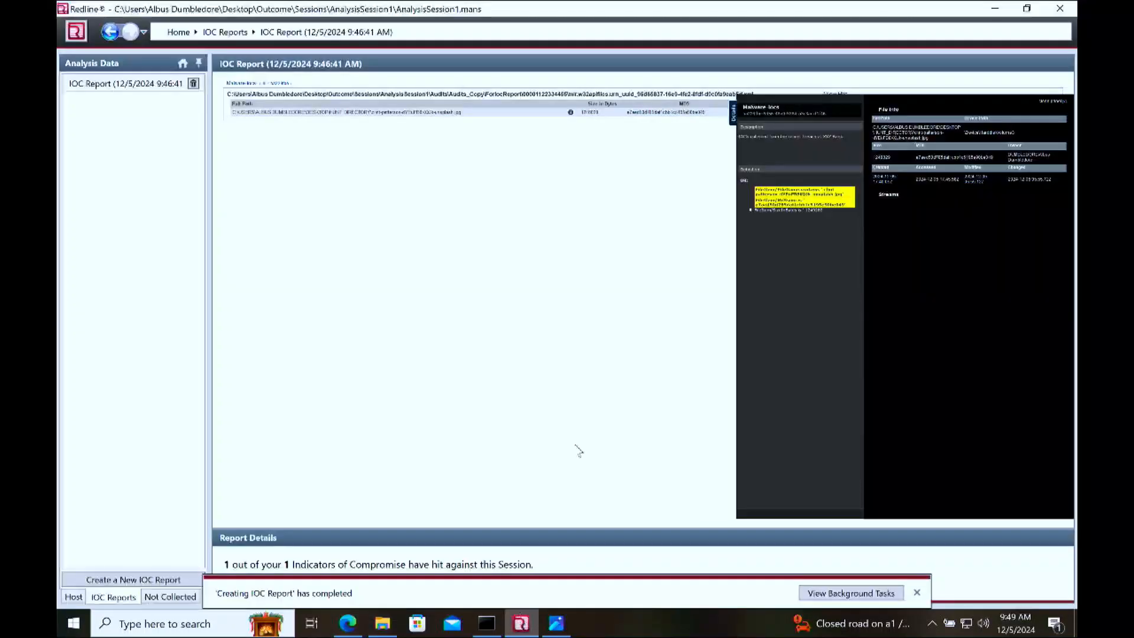
# Step: Close the Redline session showing the AnalysisSession1 report and relaunch Redline to its start page
pyautogui.click(1075, 8)
pyautogui.click(504, 419)
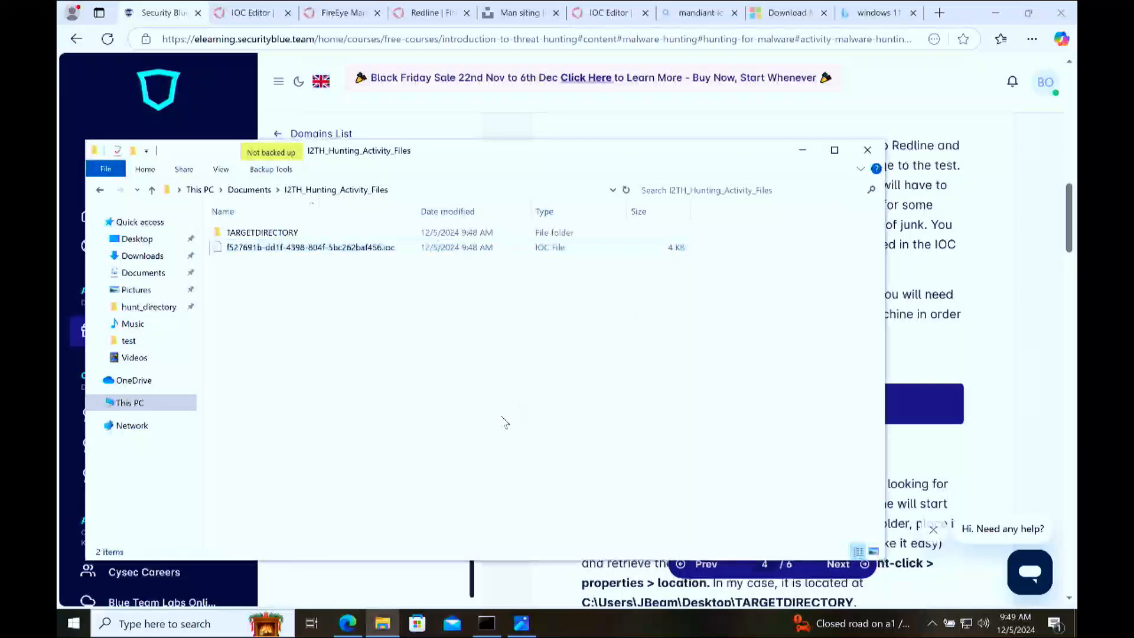
pyautogui.click(183, 627)
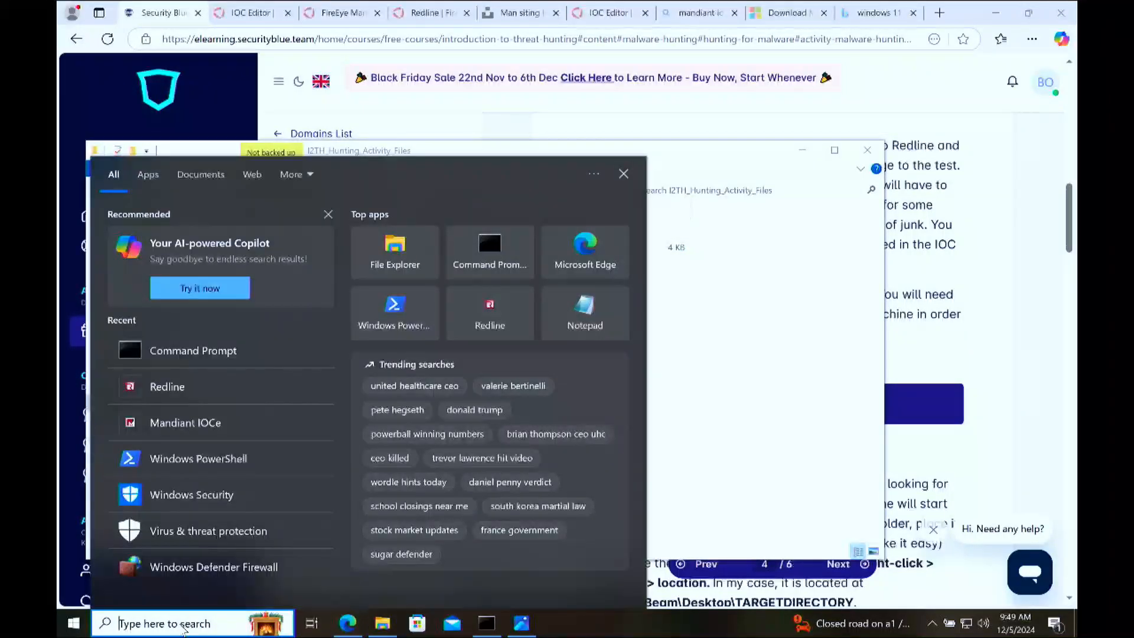
pyautogui.write('red')
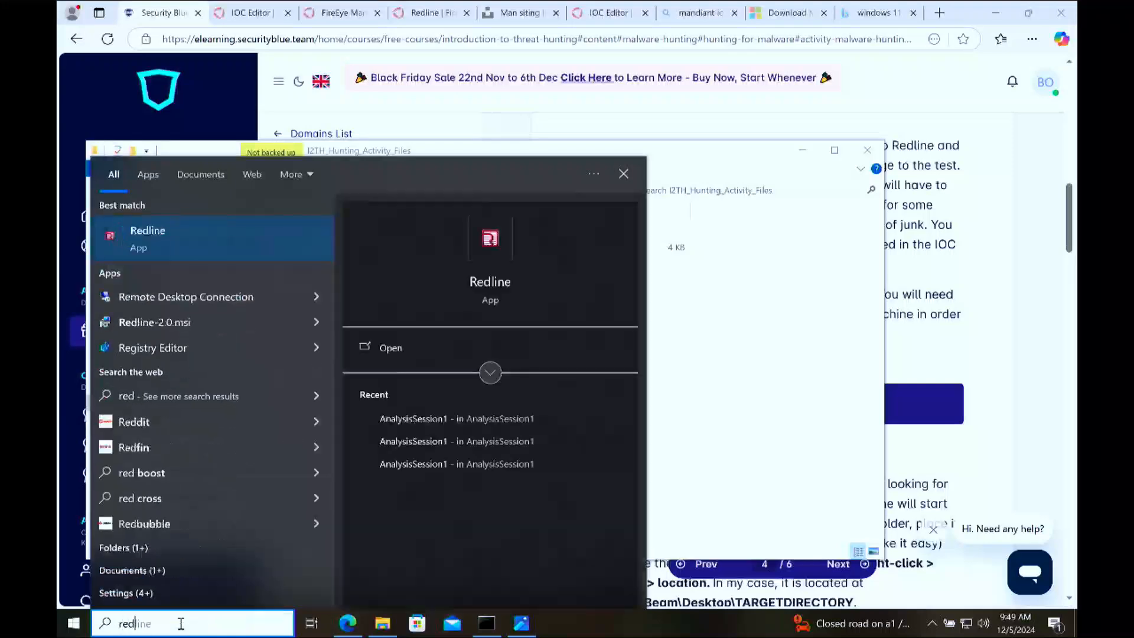
pyautogui.press('Return')
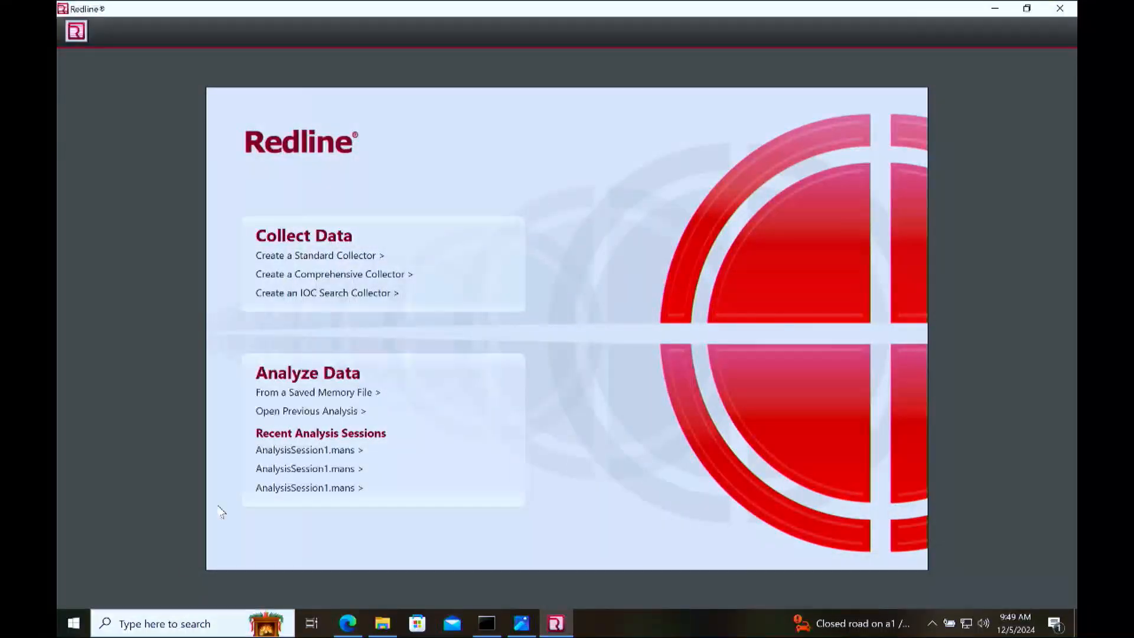
# Step: Start an IOC Search Collector with Documents\I2TH_Hunting_Activity_Files as the indicators location, and check the IOC file in that folder
pyautogui.click(351, 296)
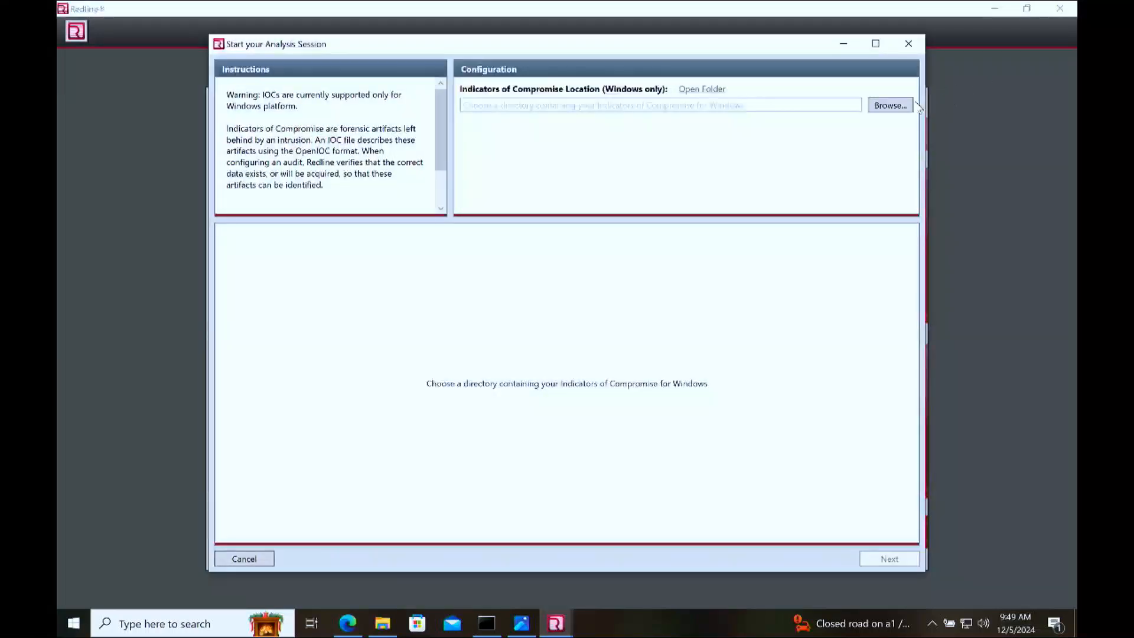
pyautogui.click(890, 107)
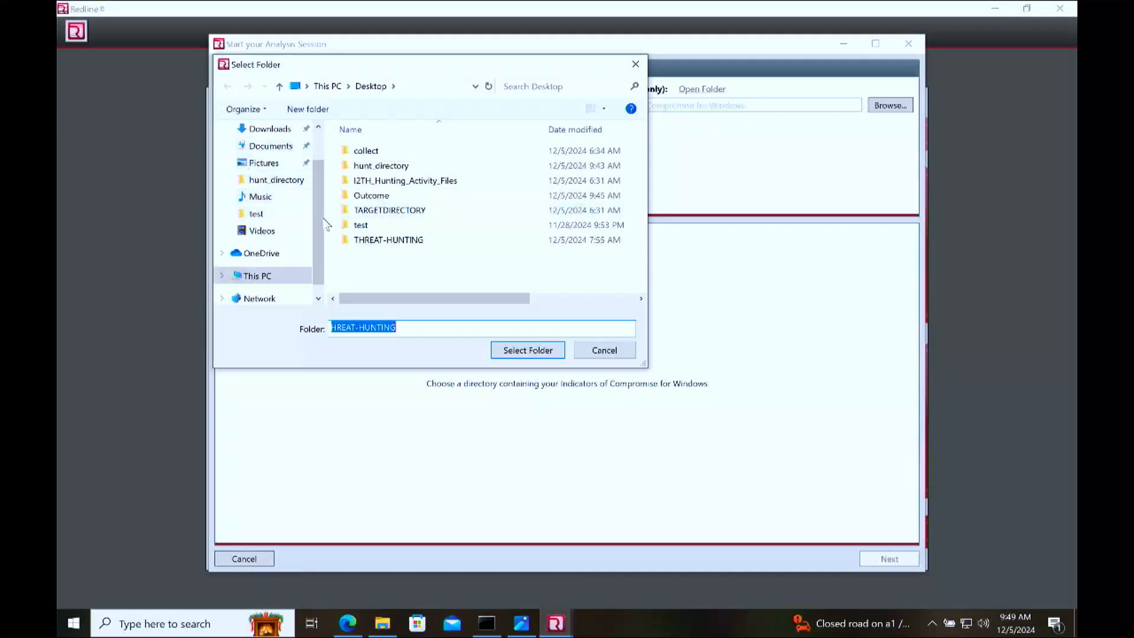
pyautogui.click(271, 147)
pyautogui.doubleClick(435, 151)
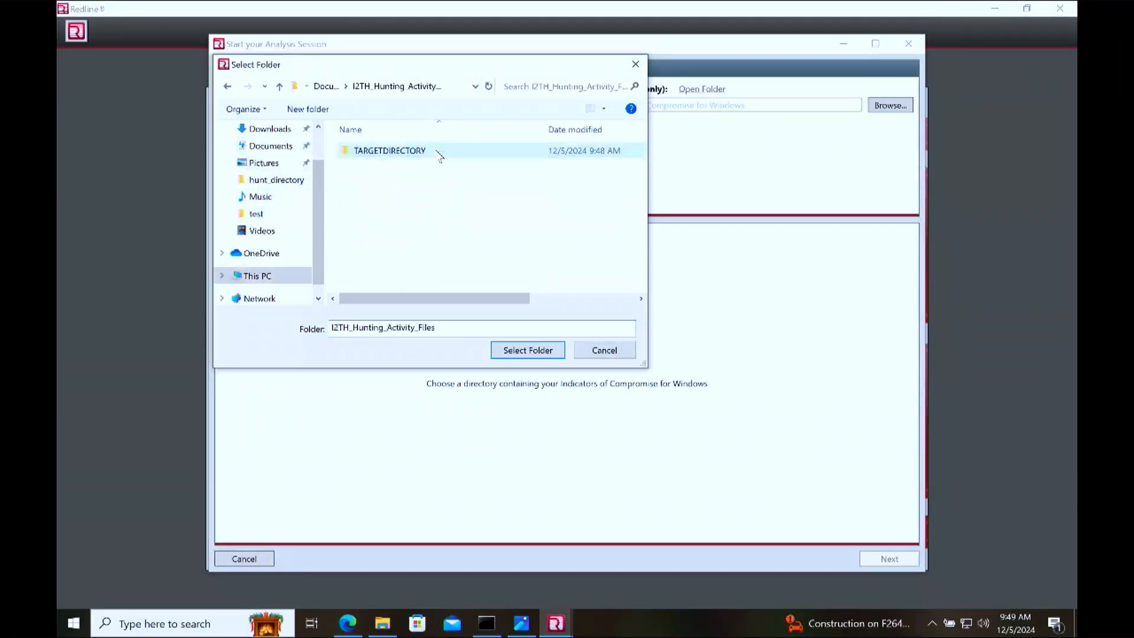
pyautogui.click(532, 352)
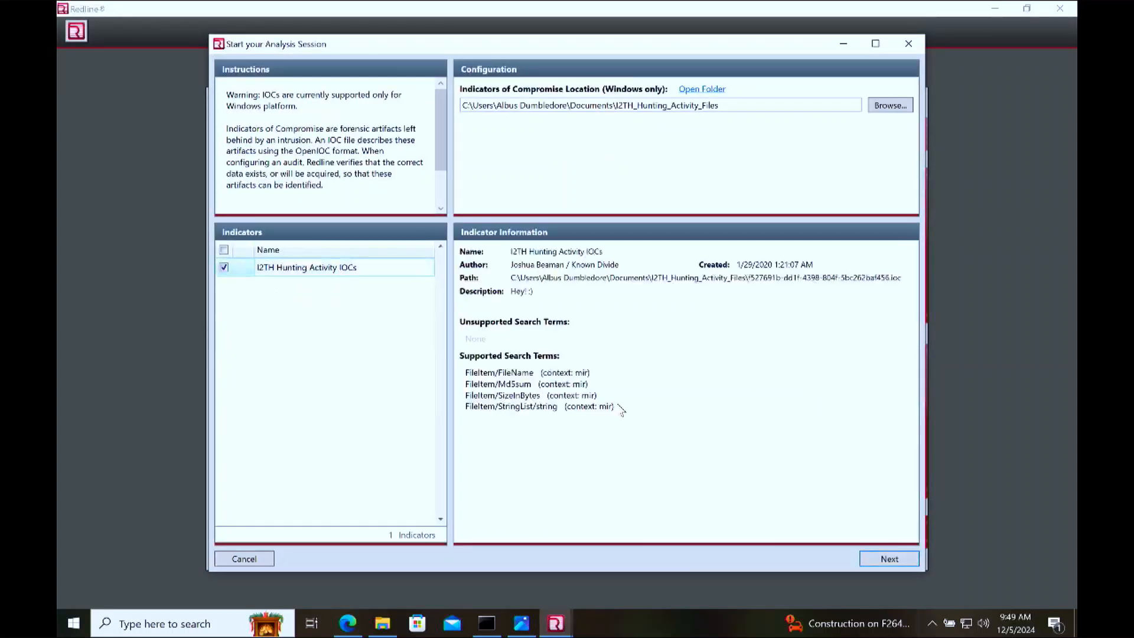
pyautogui.click(701, 89)
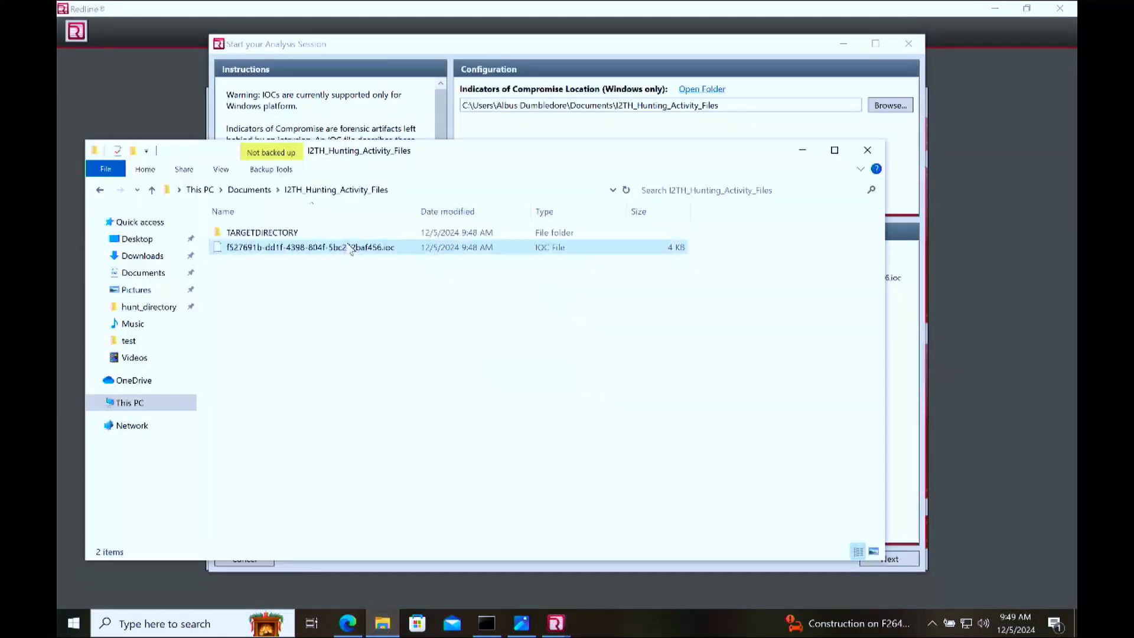
pyautogui.click(921, 354)
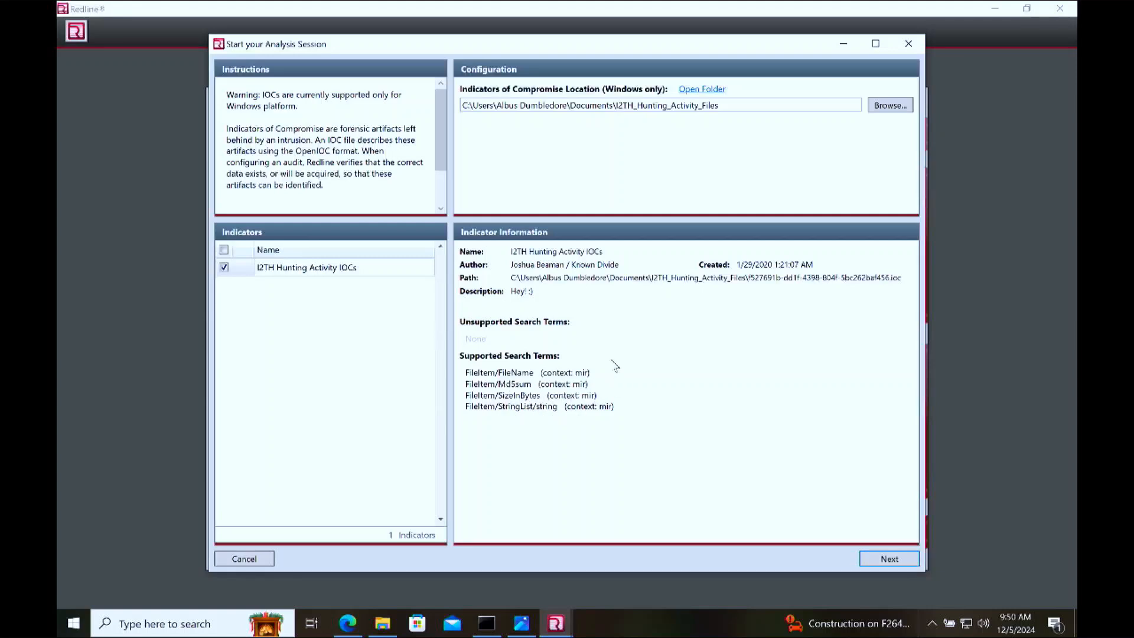
# Step: Continue to the script configuration, open the script for editing, and enable disk File Enumeration with advanced parameters shown
pyautogui.click(889, 559)
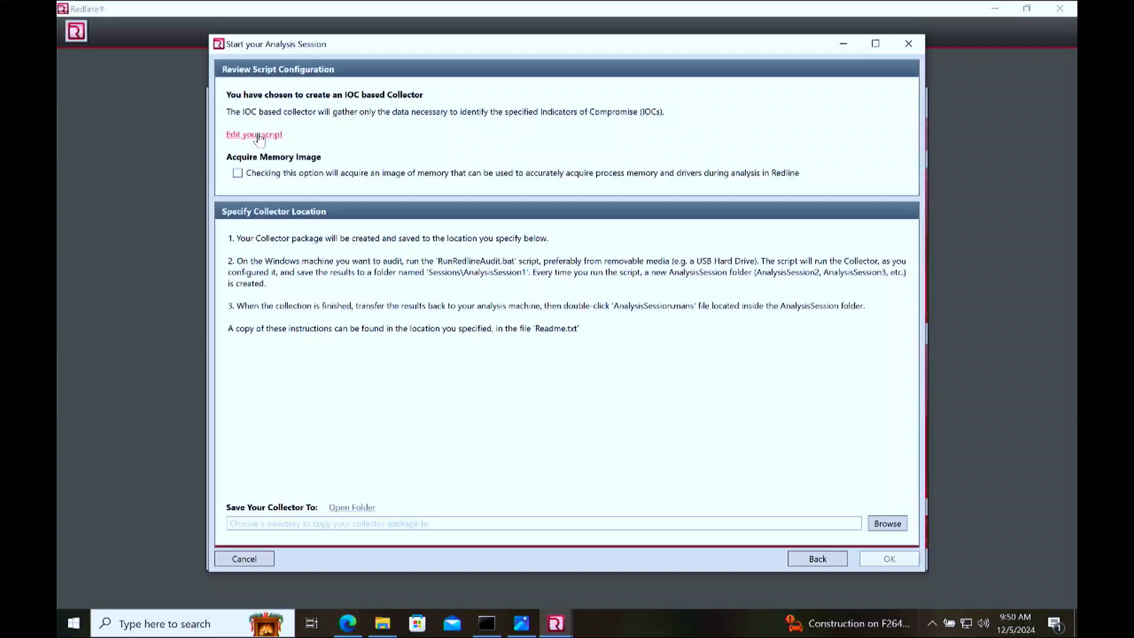
pyautogui.click(258, 136)
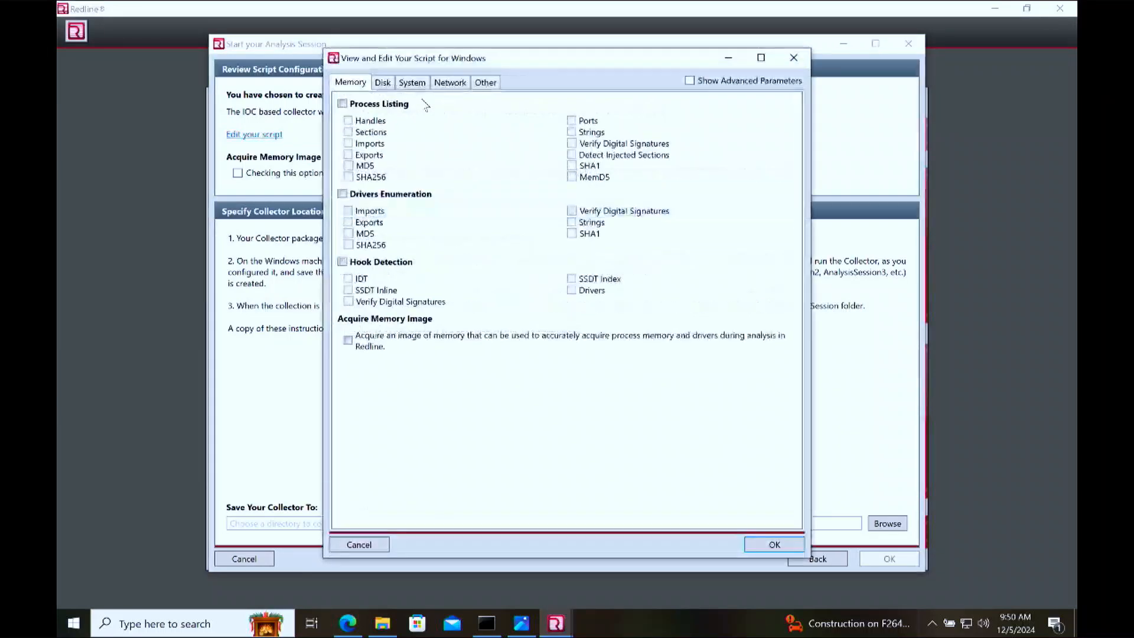
pyautogui.click(412, 83)
pyautogui.click(383, 83)
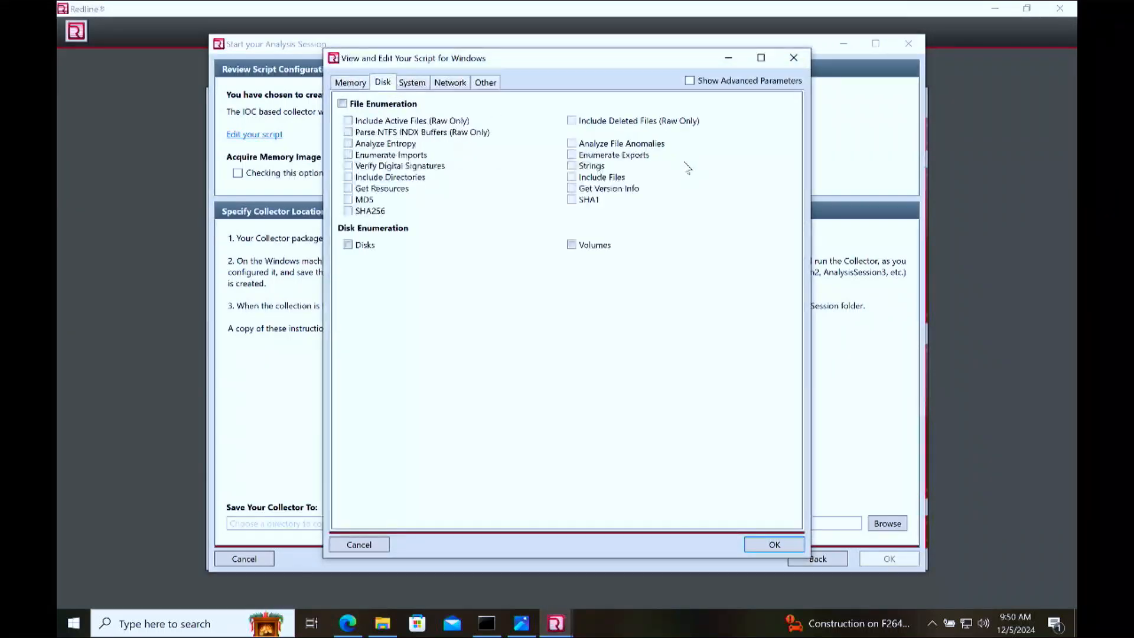
pyautogui.click(390, 105)
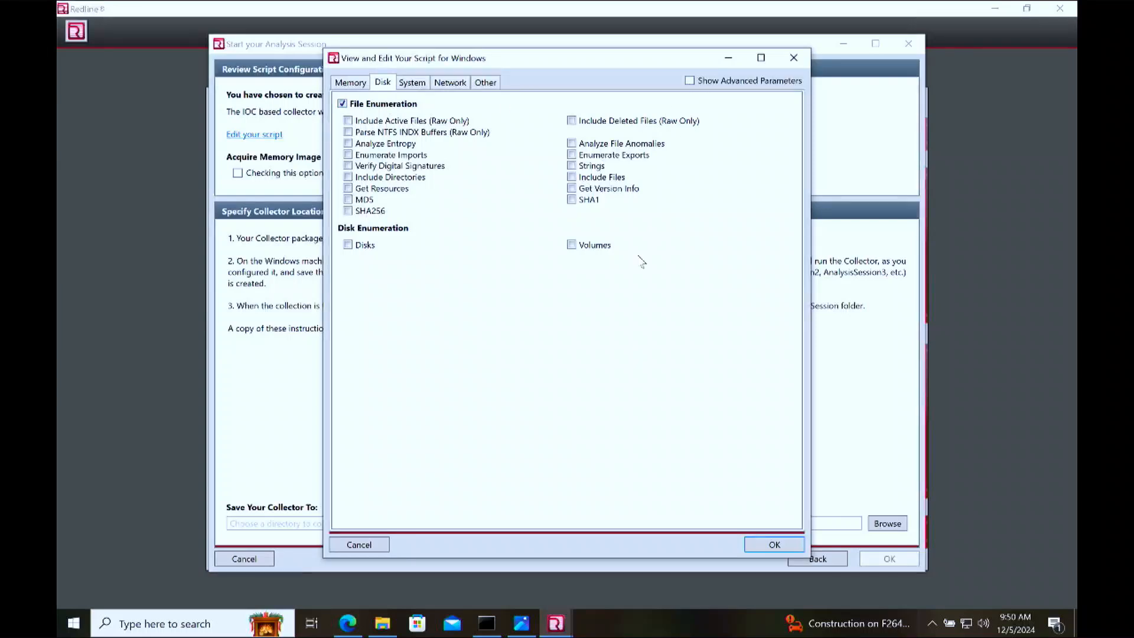
pyautogui.click(689, 81)
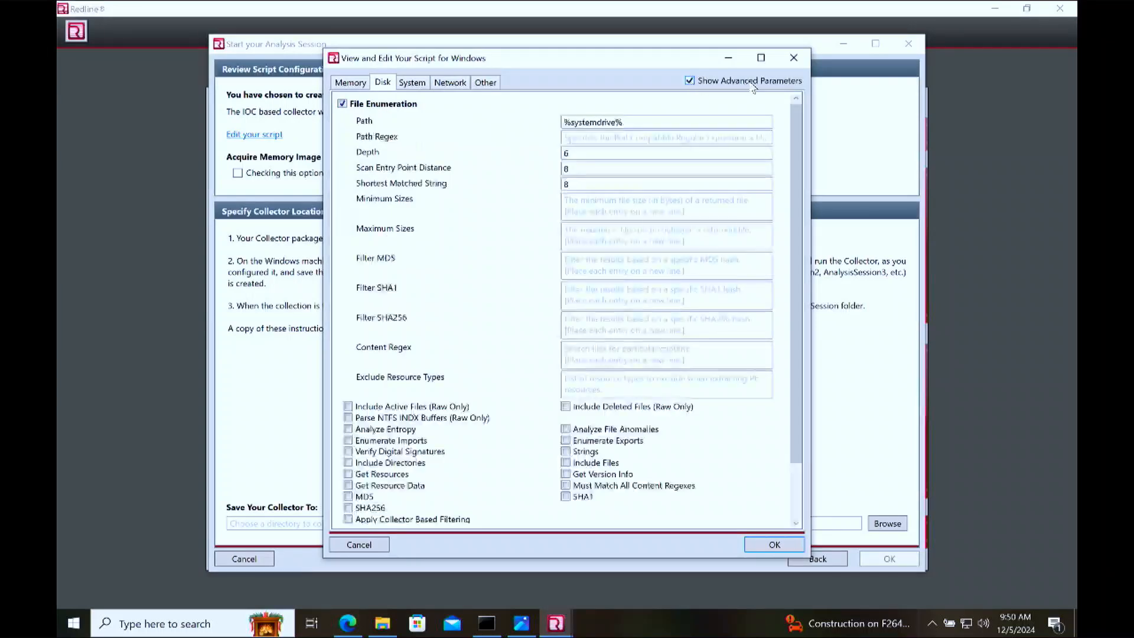
# Step: Set the File Enumeration path to the TARGETDIRECTORY folder inside Documents\I2TH_Hunting_Activity_Files, copying the path from File Explorer
pyautogui.moveTo(627, 122); pyautogui.dragTo(565, 135)
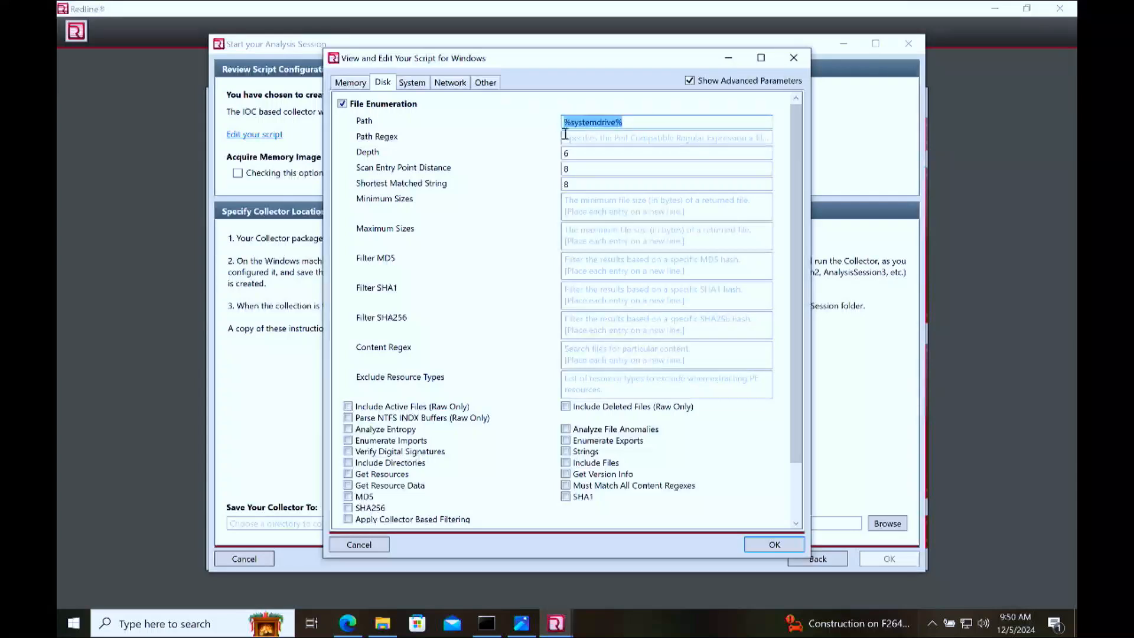
pyautogui.click(621, 122)
pyautogui.click(382, 622)
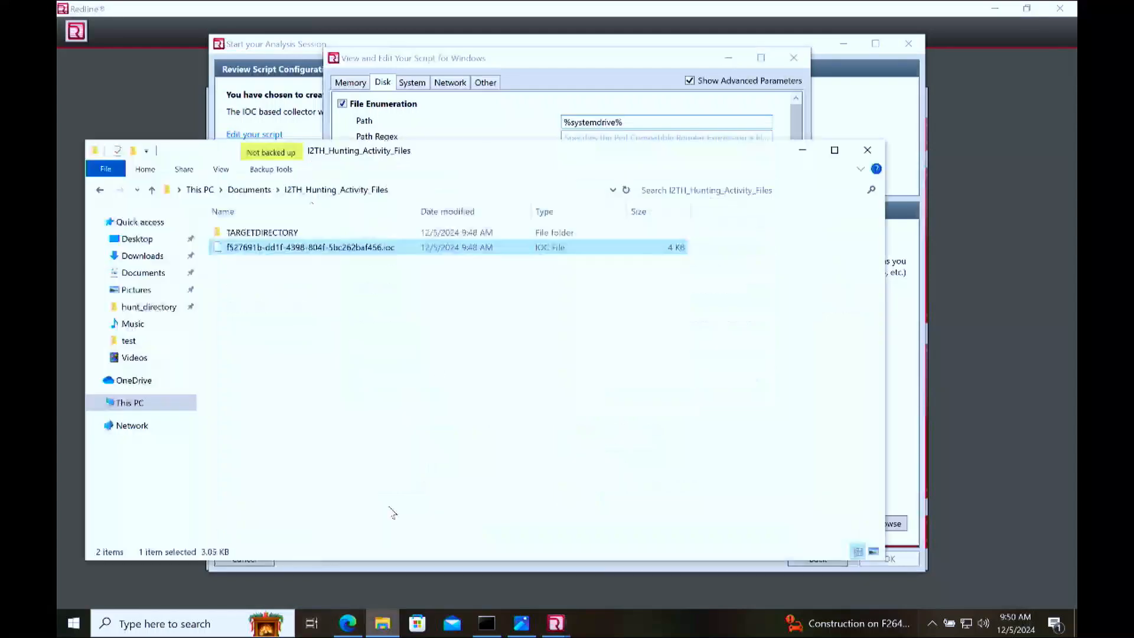
pyautogui.doubleClick(257, 233)
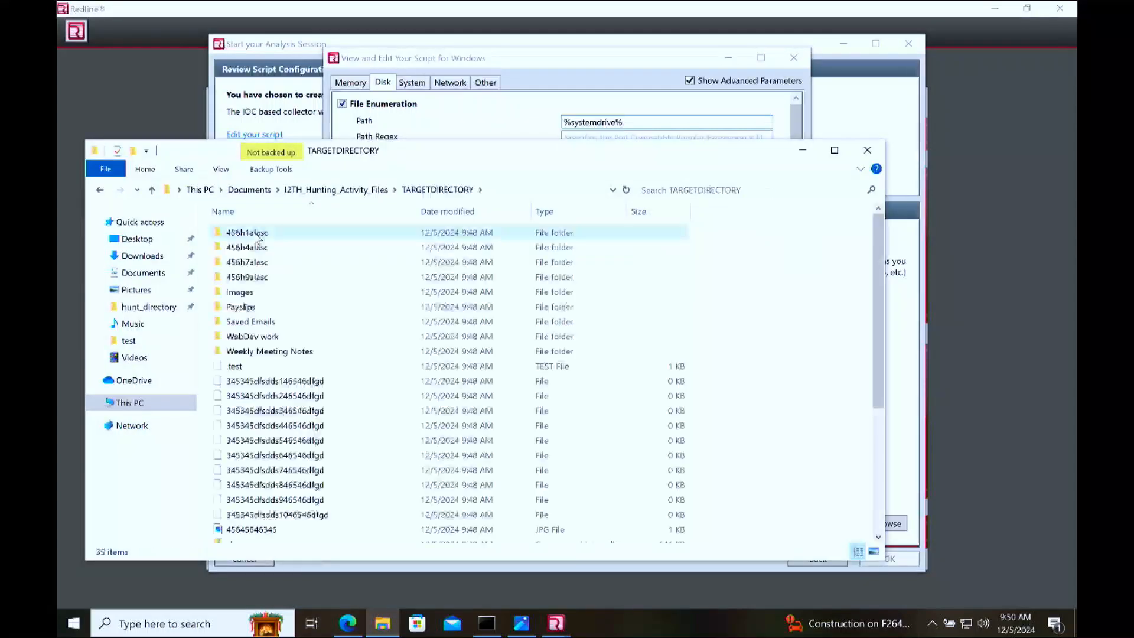
pyautogui.click(99, 190)
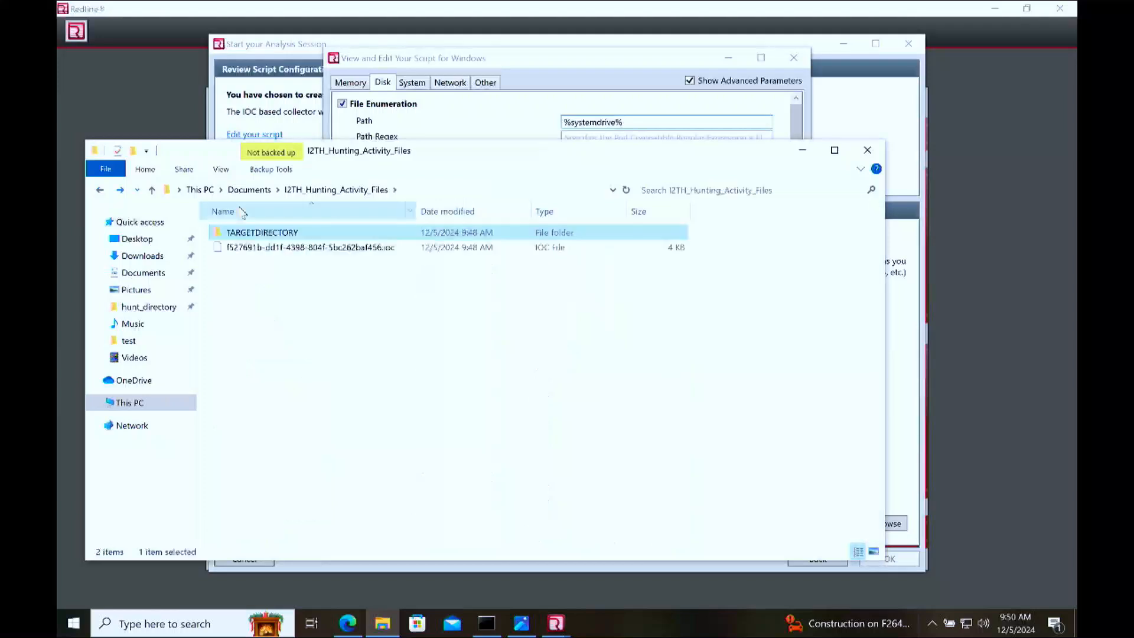
pyautogui.doubleClick(259, 233)
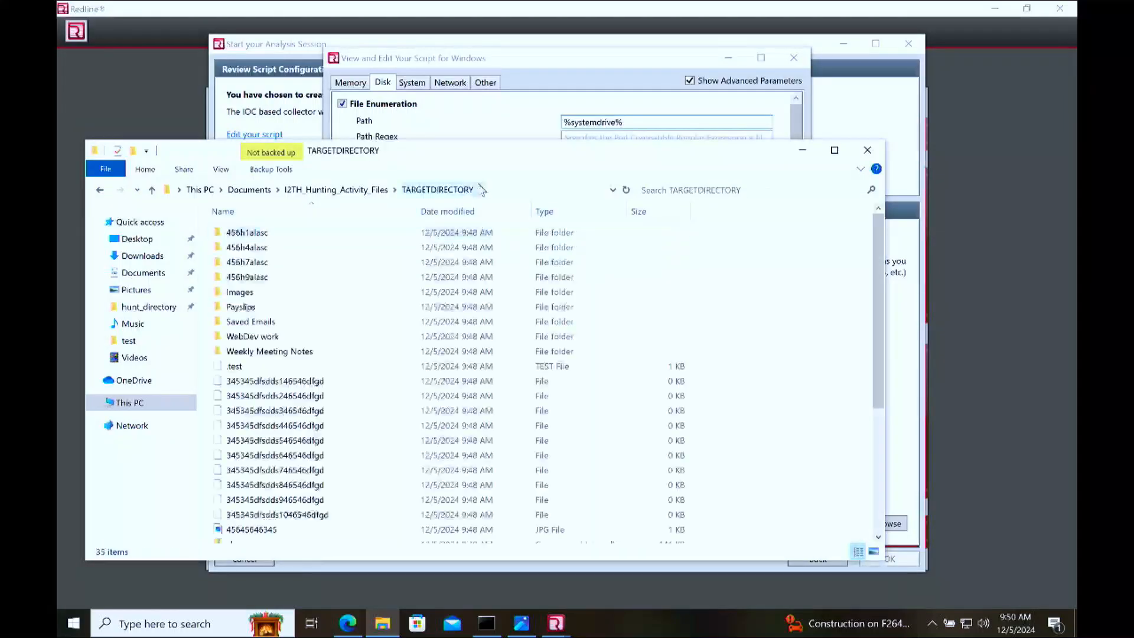
pyautogui.click(537, 191)
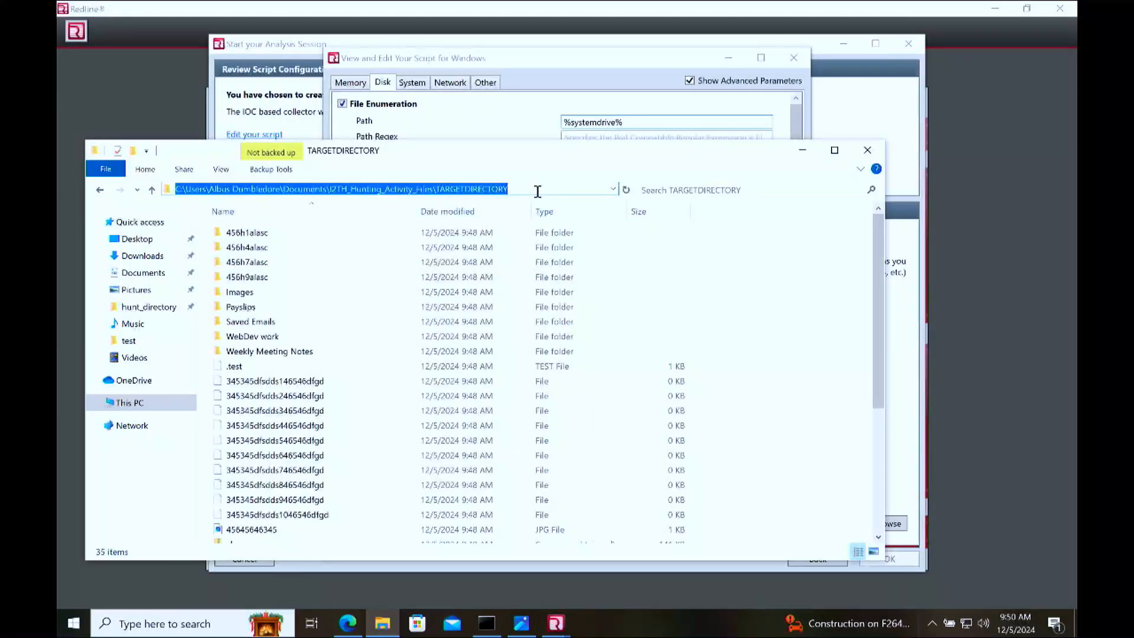
pyautogui.click(685, 121)
pyautogui.hotkey('ctrl', 'a')
pyautogui.hotkey('ctrl', 'v')
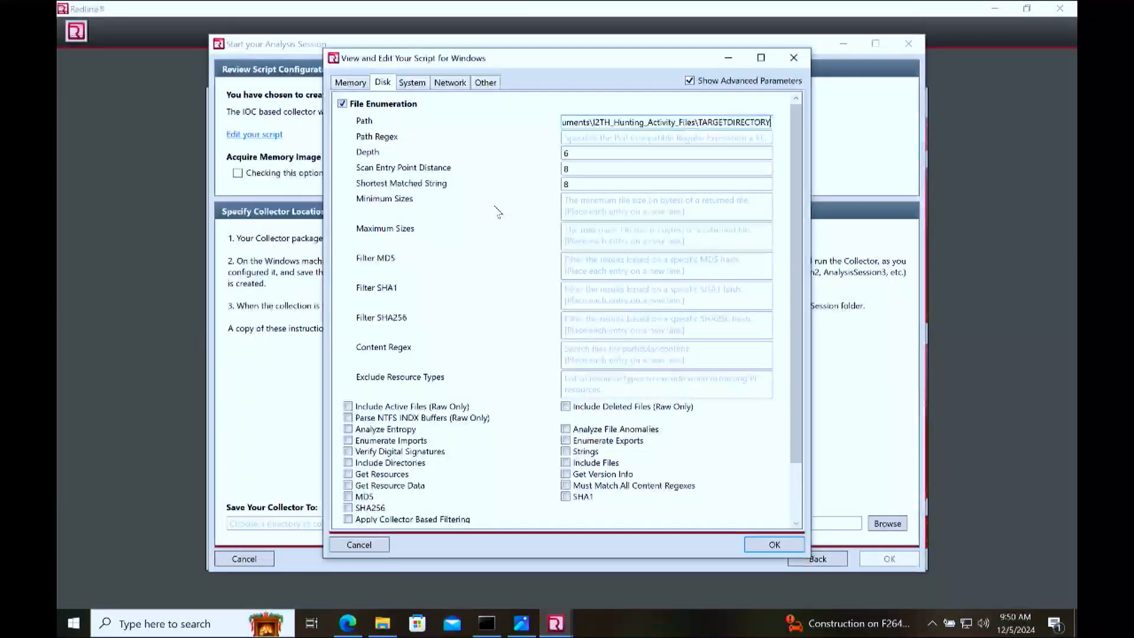
# Step: Enable Strings, MD5 and SHA1 for File Enumeration, and Disks and Volumes for Disk Enumeration
pyautogui.scroll(-2, 497, 212)
pyautogui.click(567, 389)
pyautogui.click(361, 434)
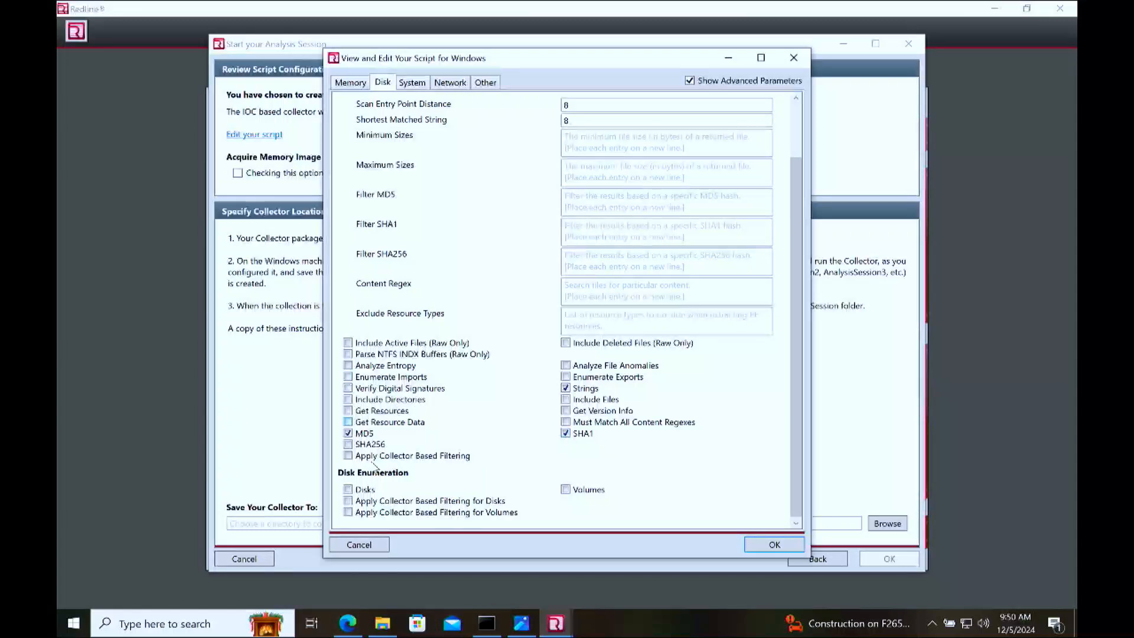
pyautogui.click(348, 489)
pyautogui.click(566, 490)
pyautogui.scroll(10, 489, 220)
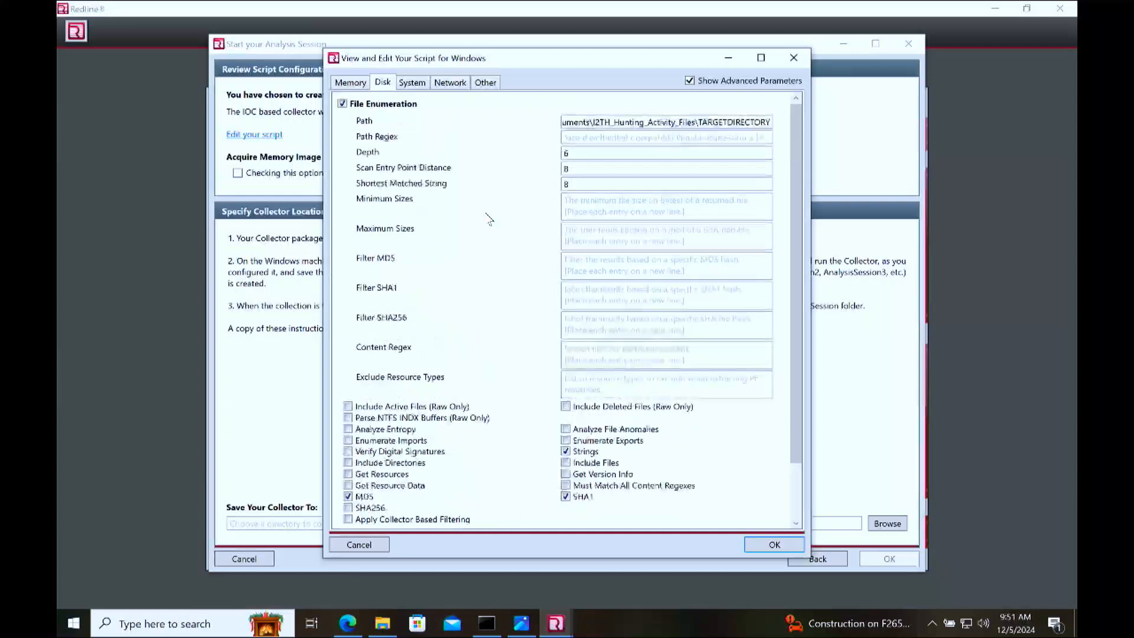
# Step: Look through the script's Memory and System options and return to the Disk options
pyautogui.click(423, 87)
pyautogui.click(362, 85)
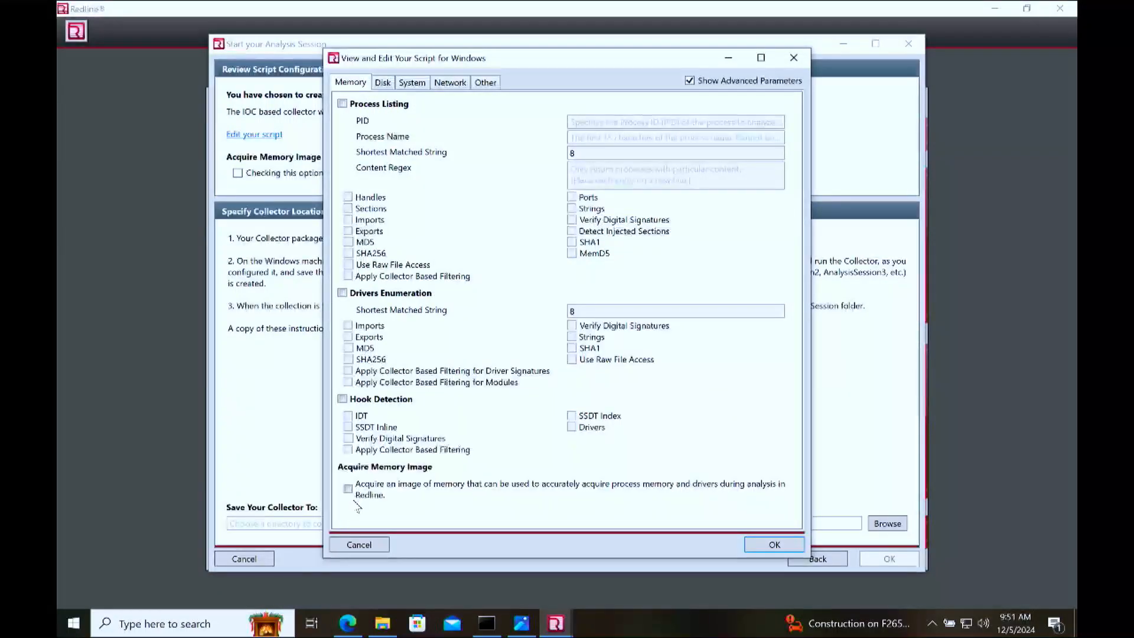
pyautogui.click(421, 86)
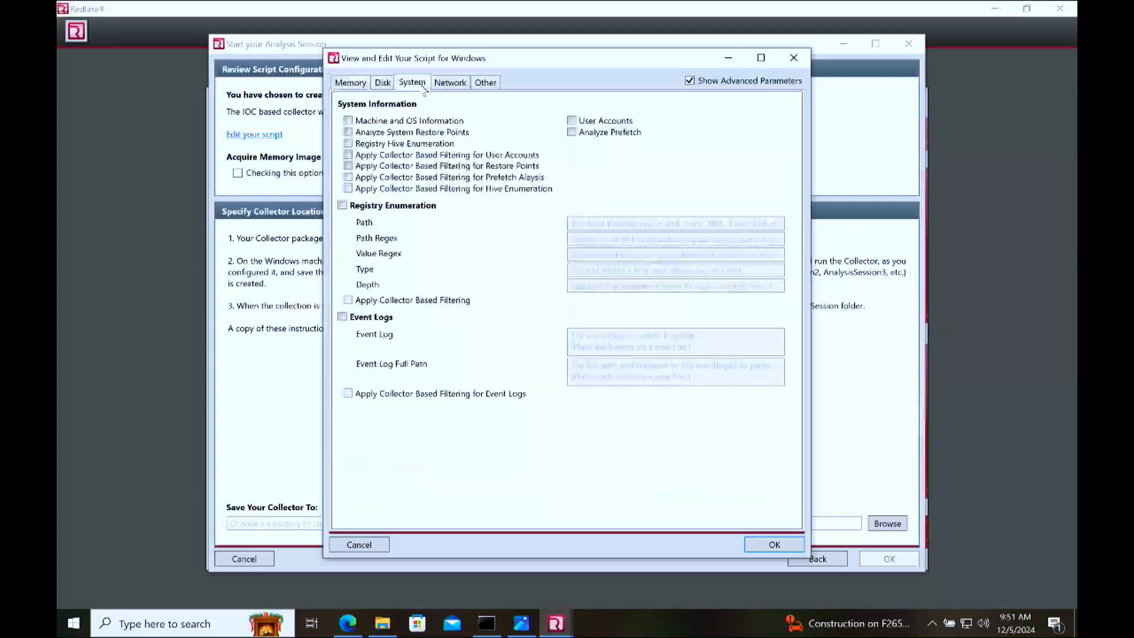
pyautogui.click(383, 82)
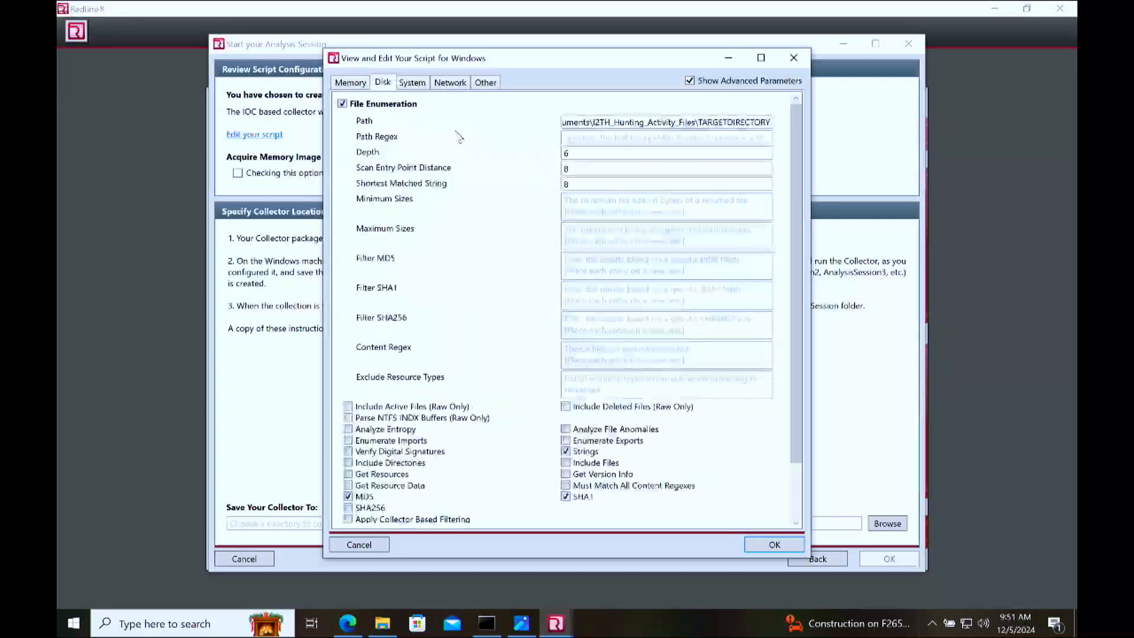
# Step: Enable Include Deleted Files (Raw Only) and Get Version Info for File Enumeration, and accept the script settings
pyautogui.scroll(-2, 455, 239)
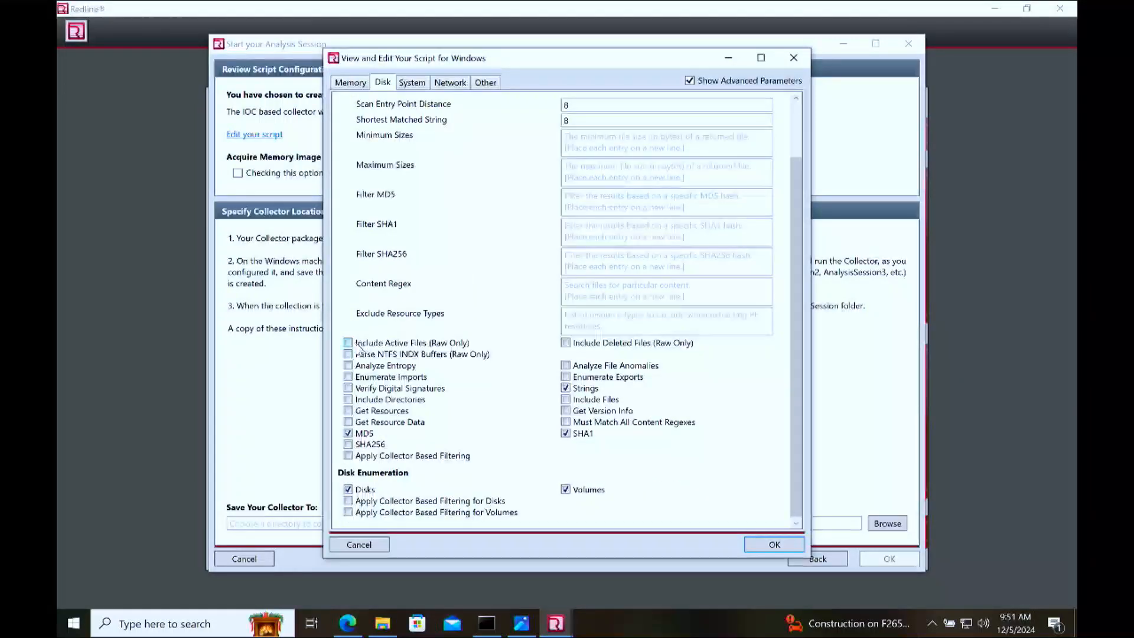
pyautogui.click(566, 343)
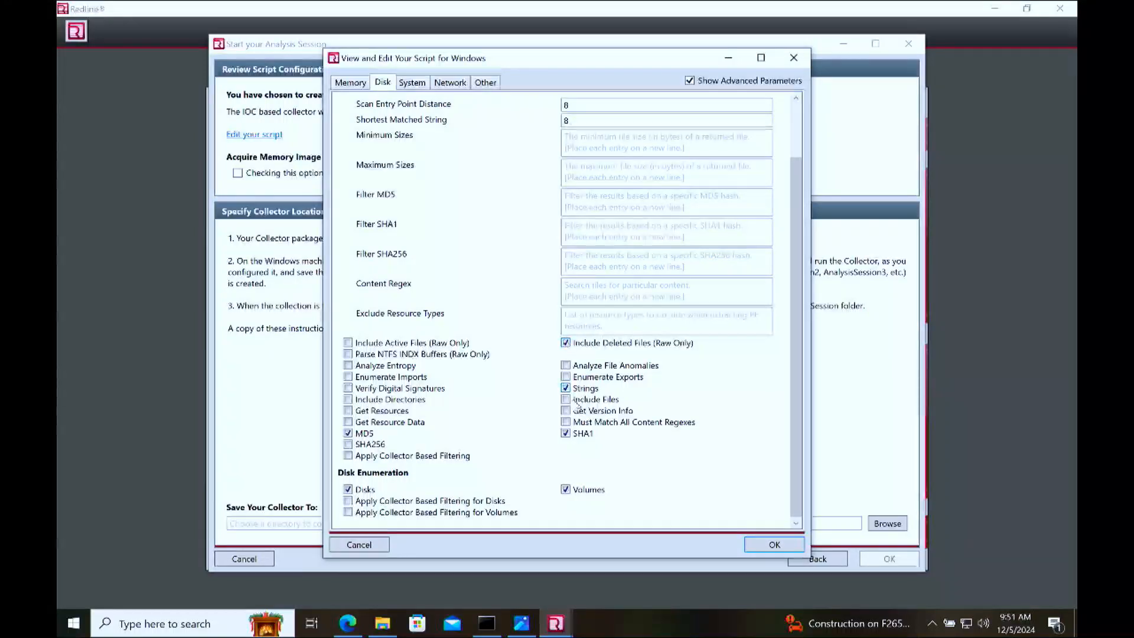
pyautogui.click(565, 411)
pyautogui.click(771, 545)
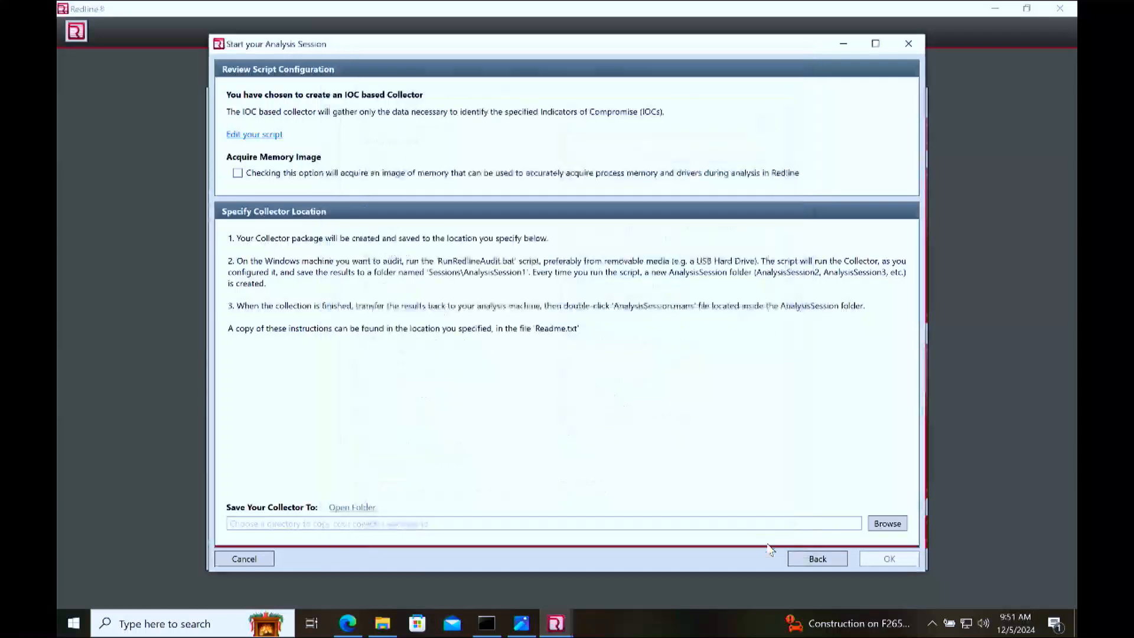
# Step: Browse for the collector's save location and create a new folder named huntress on the Desktop
pyautogui.click(903, 524)
pyautogui.click(379, 270)
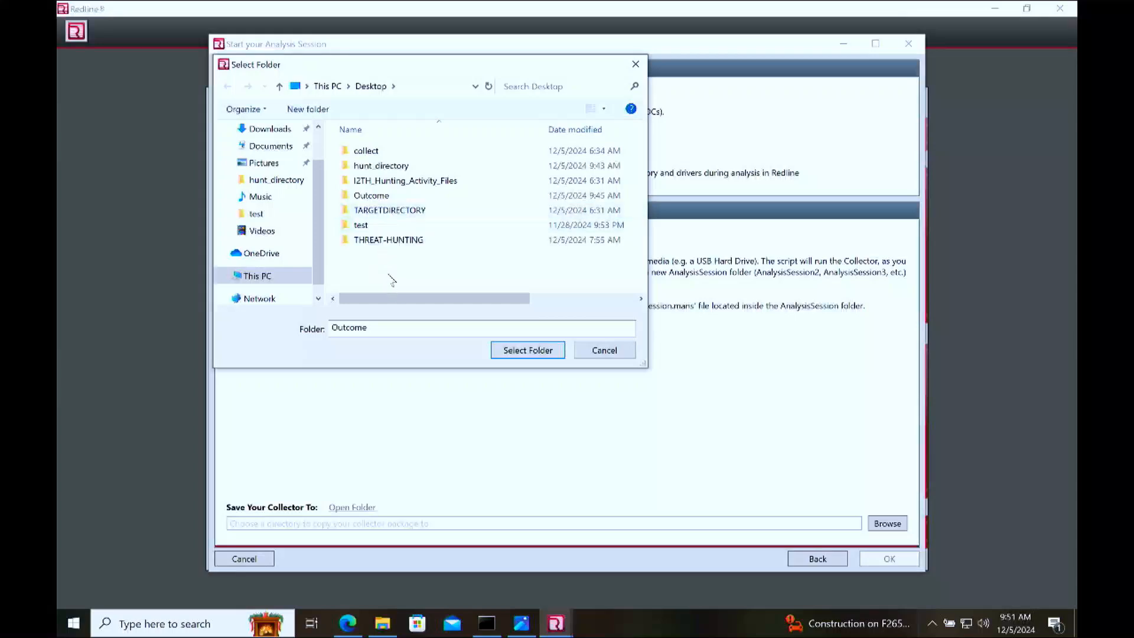
pyautogui.rightClick(388, 274)
pyautogui.moveTo(463, 407)
pyautogui.click(542, 409)
pyautogui.write('huntress')
pyautogui.press('Return')
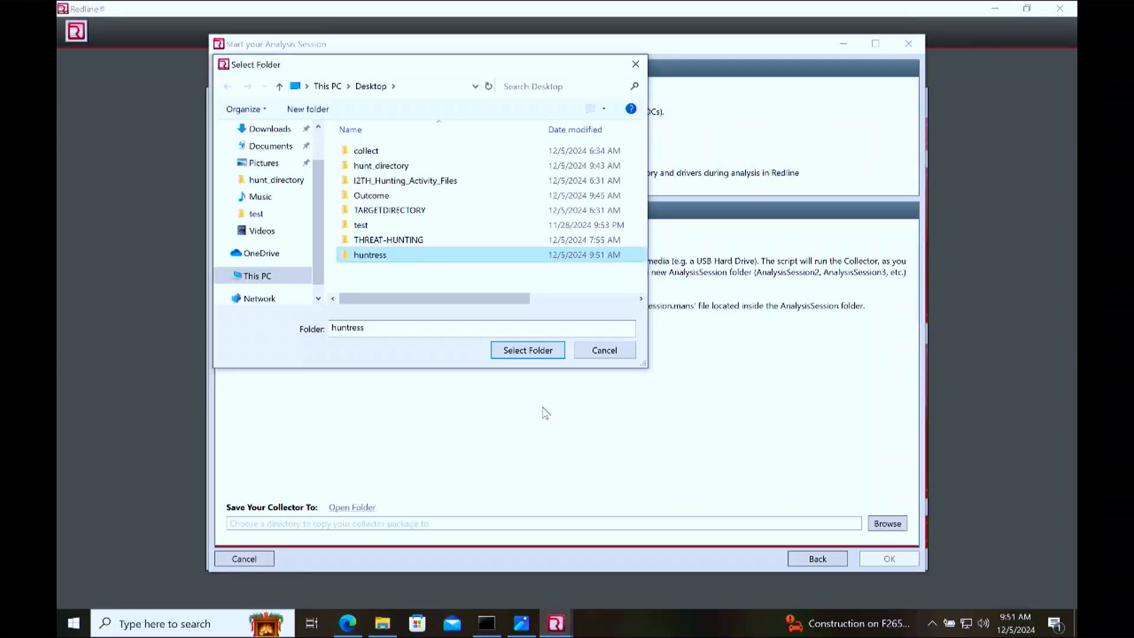
# Step: Save the collector package to the huntress folder and open the directory containing it
pyautogui.click(539, 351)
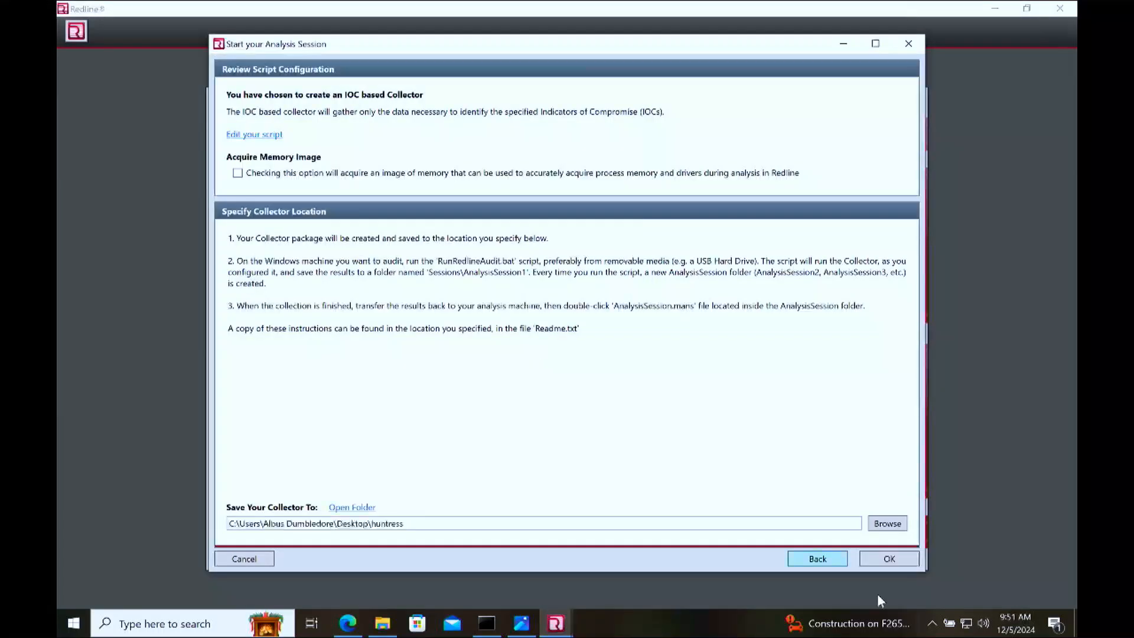
pyautogui.click(881, 561)
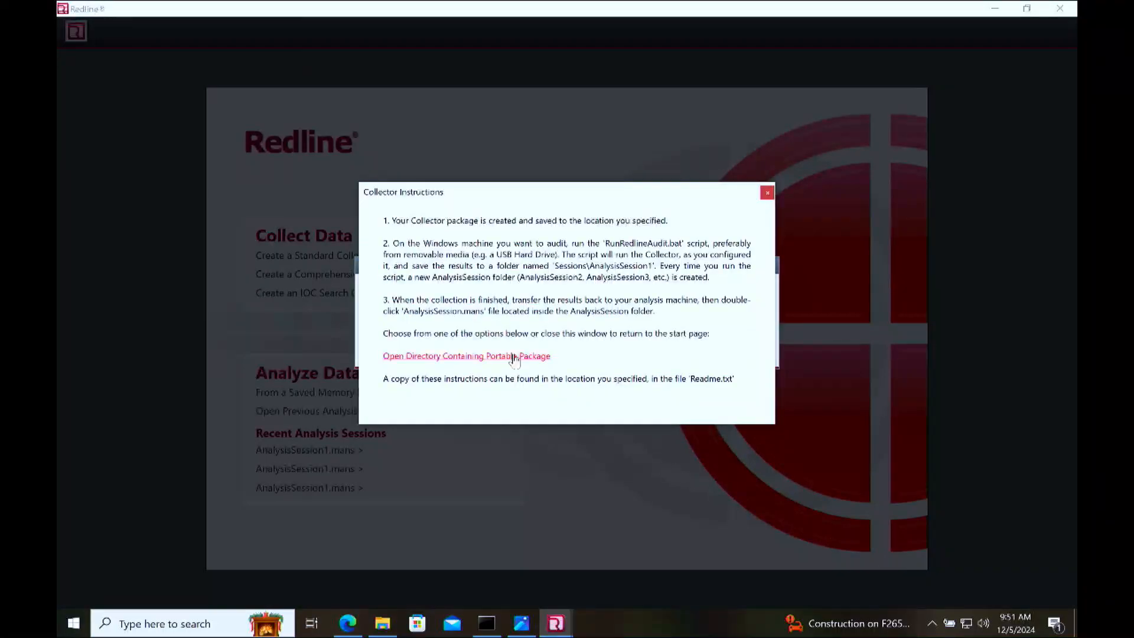
pyautogui.click(514, 356)
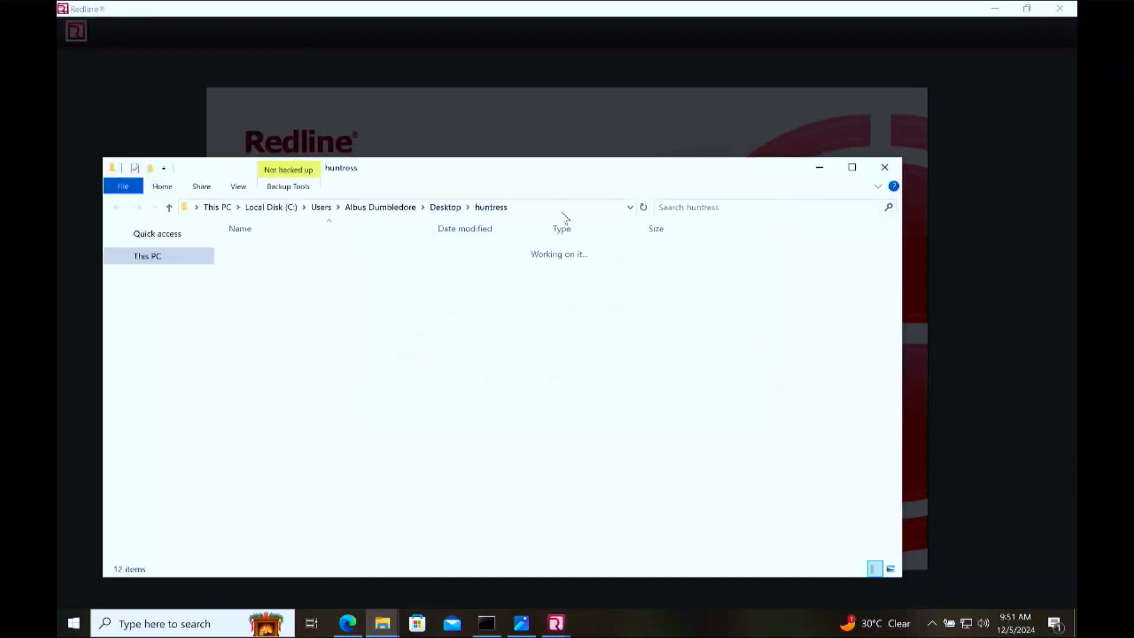
# Step: Change the Command Prompt's working directory to the huntress folder on the Desktop, using the path copied from File Explorer
pyautogui.click(294, 415)
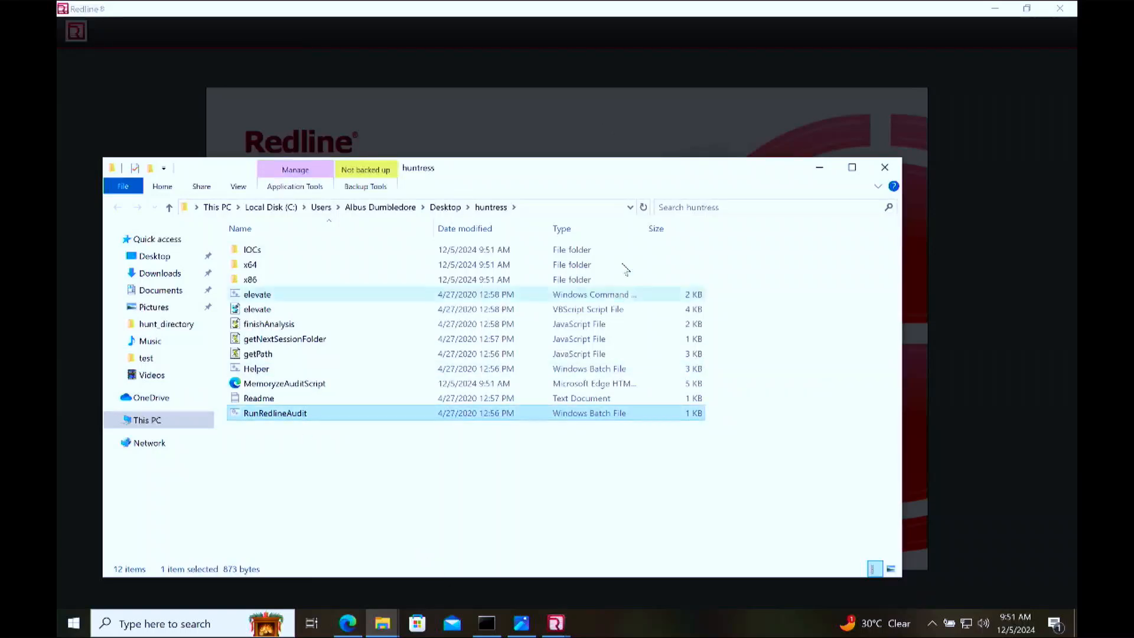
pyautogui.click(602, 206)
pyautogui.hotkey('ctrl', 'c')
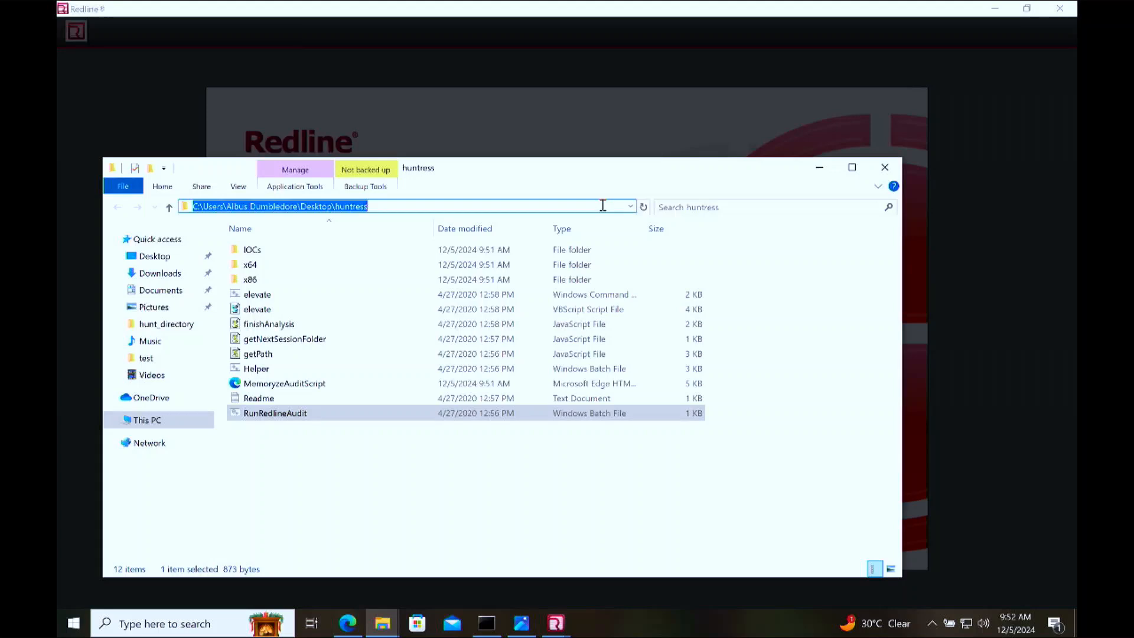
pyautogui.click(487, 623)
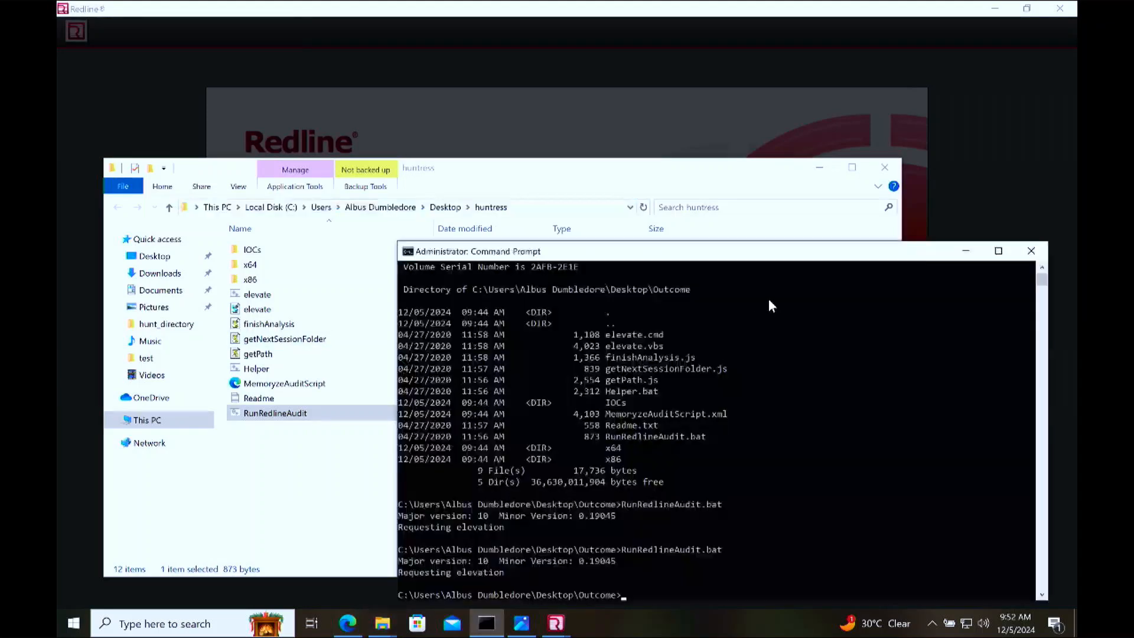
pyautogui.moveTo(779, 251); pyautogui.dragTo(770, 162)
pyautogui.scroll(3, 783, 311)
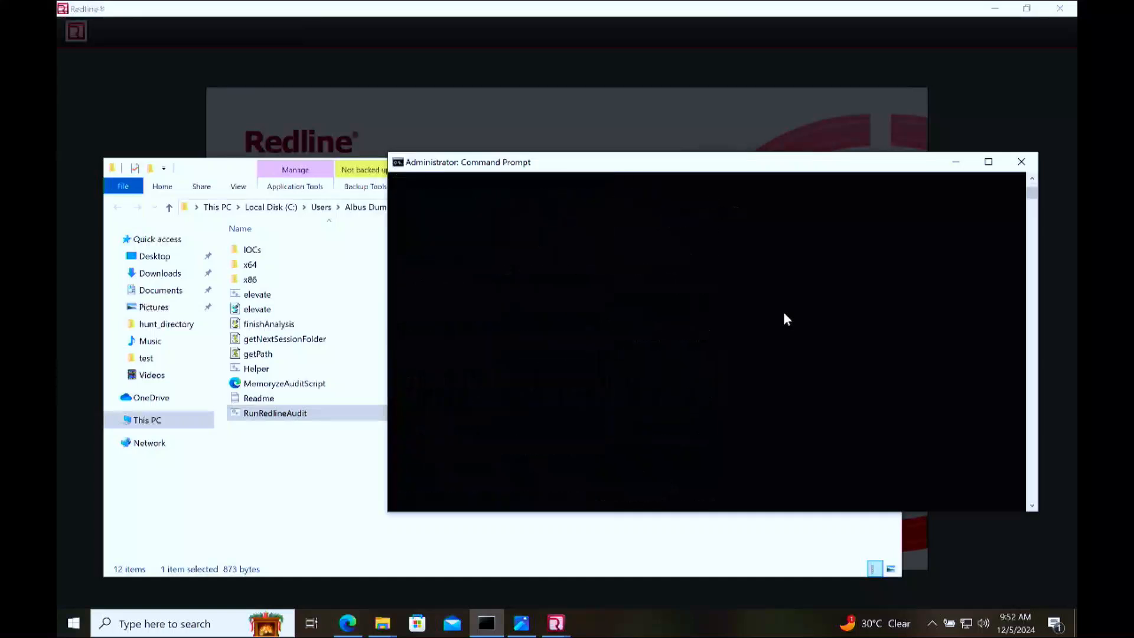
pyautogui.scroll(10, 783, 318)
pyautogui.write('cd')
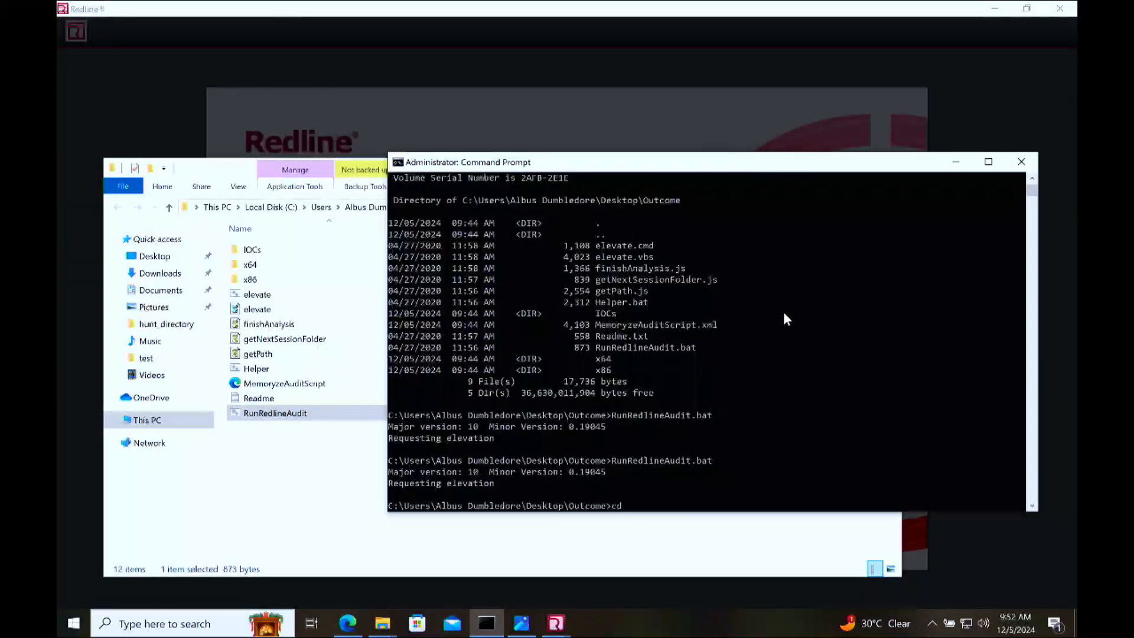
pyautogui.write(' ""')
pyautogui.hotkey('ctrl', 'v')
pyautogui.press('Return')
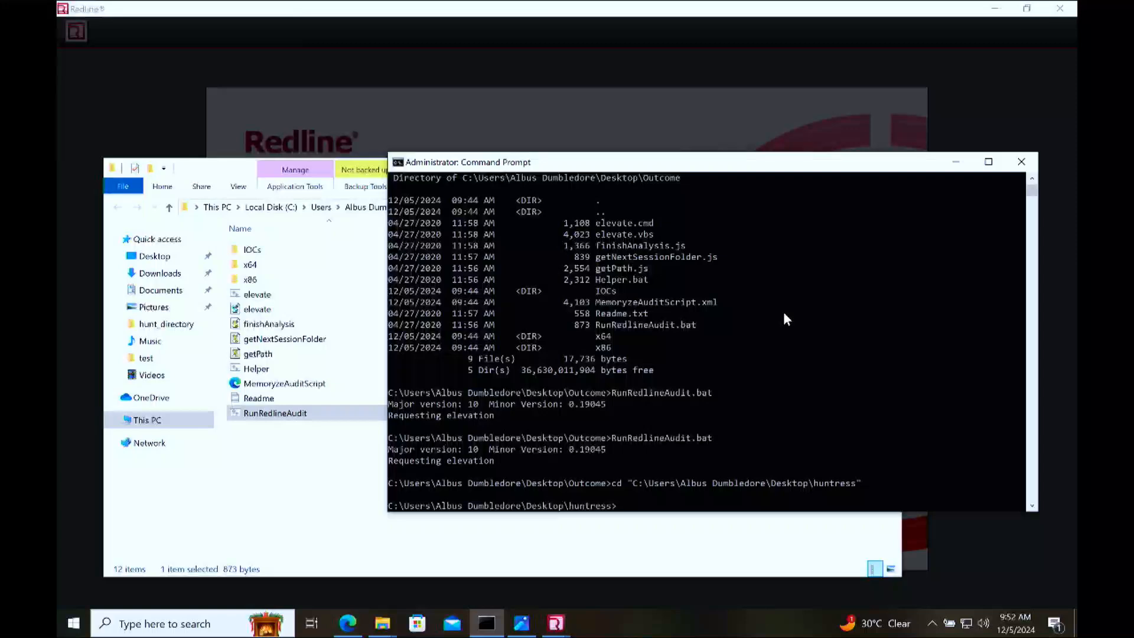
# Step: List the contents of the huntress folder and run RunRedlineAudit.bat from the command line
pyautogui.write('dir')
pyautogui.press('Return')
pyautogui.moveTo(701, 438); pyautogui.dragTo(595, 435)
pyautogui.rightClick(595, 434)
pyautogui.rightClick(595, 434)
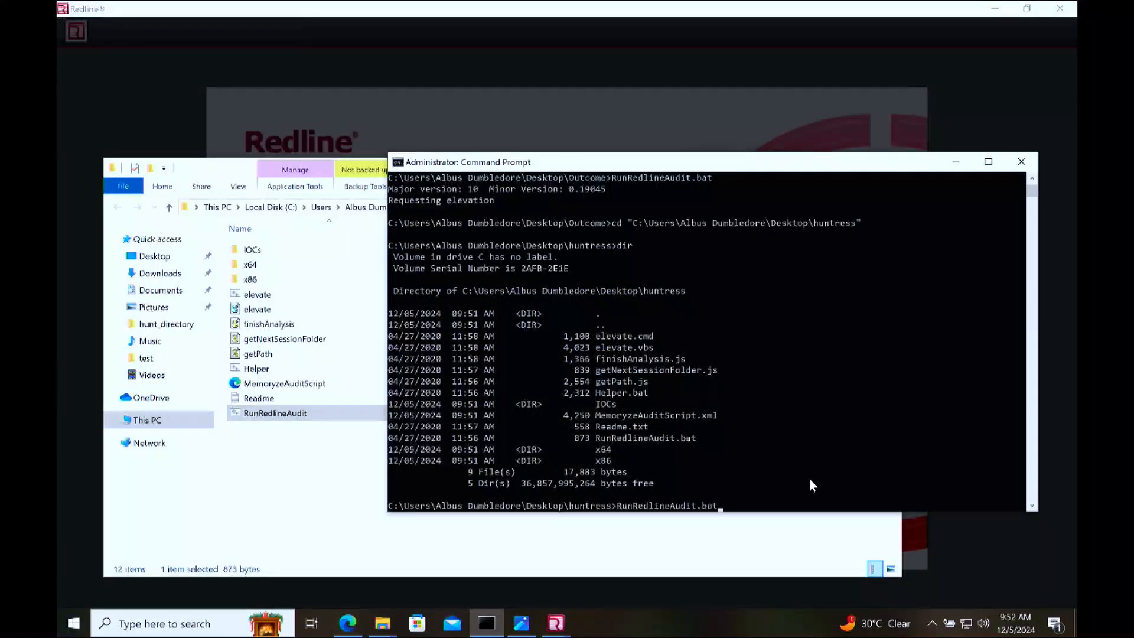
pyautogui.press('Return')
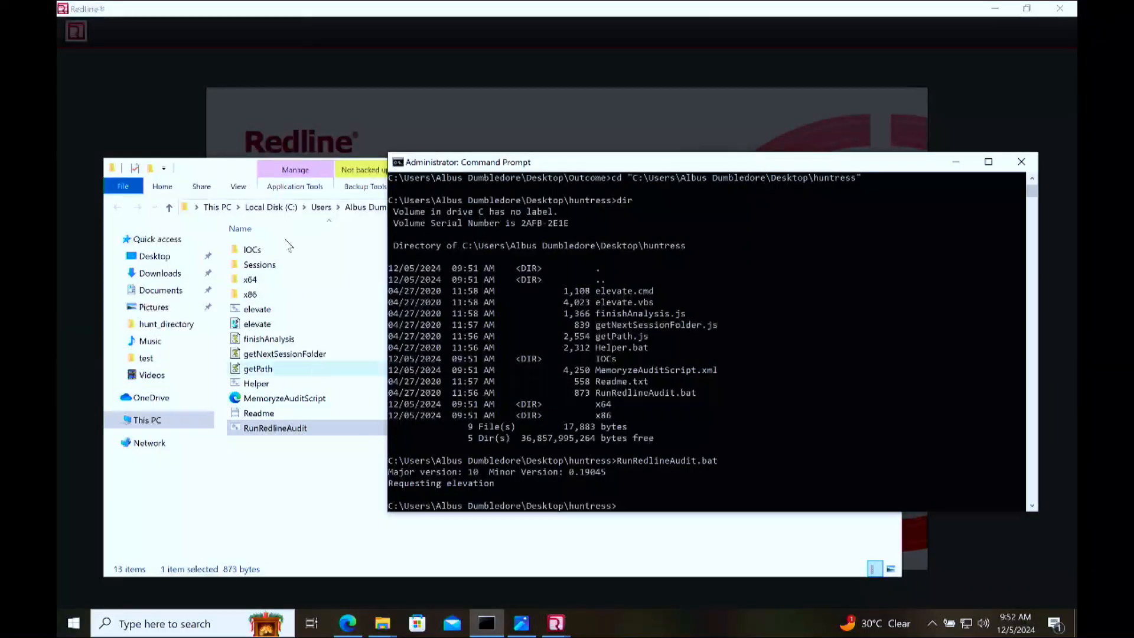
# Step: Close the old Redline window and open the AnalysisSession1 Mandiant analysis file from huntress\Sessions\AnalysisSession1, allowing it to make changes to the device
pyautogui.doubleClick(278, 274)
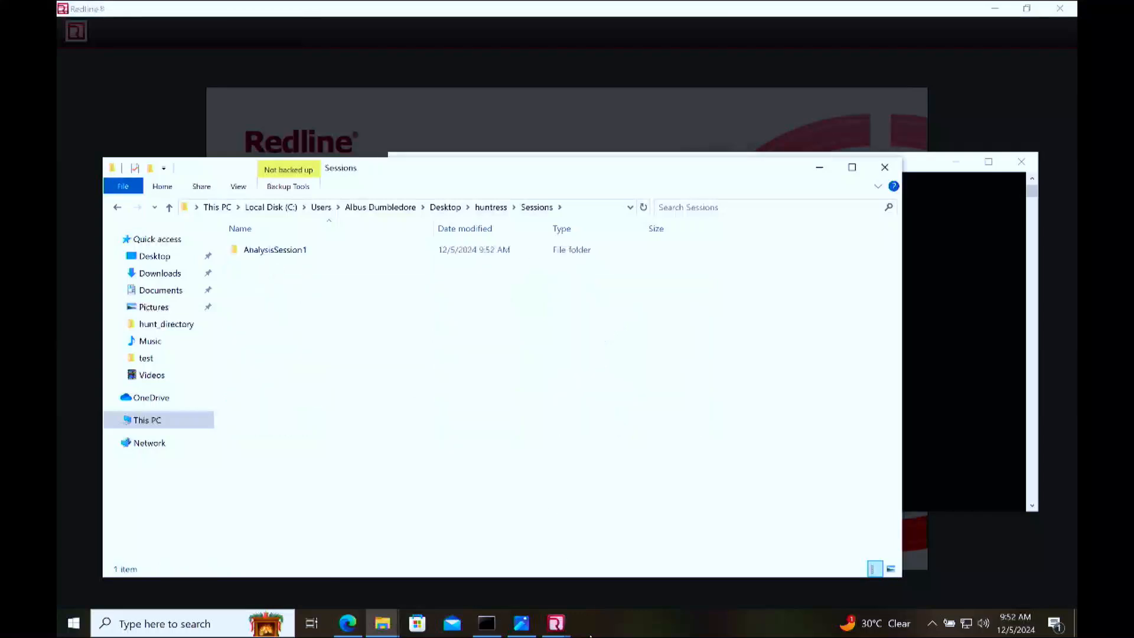
pyautogui.moveTo(564, 626)
pyautogui.click(703, 506)
pyautogui.click(621, 518)
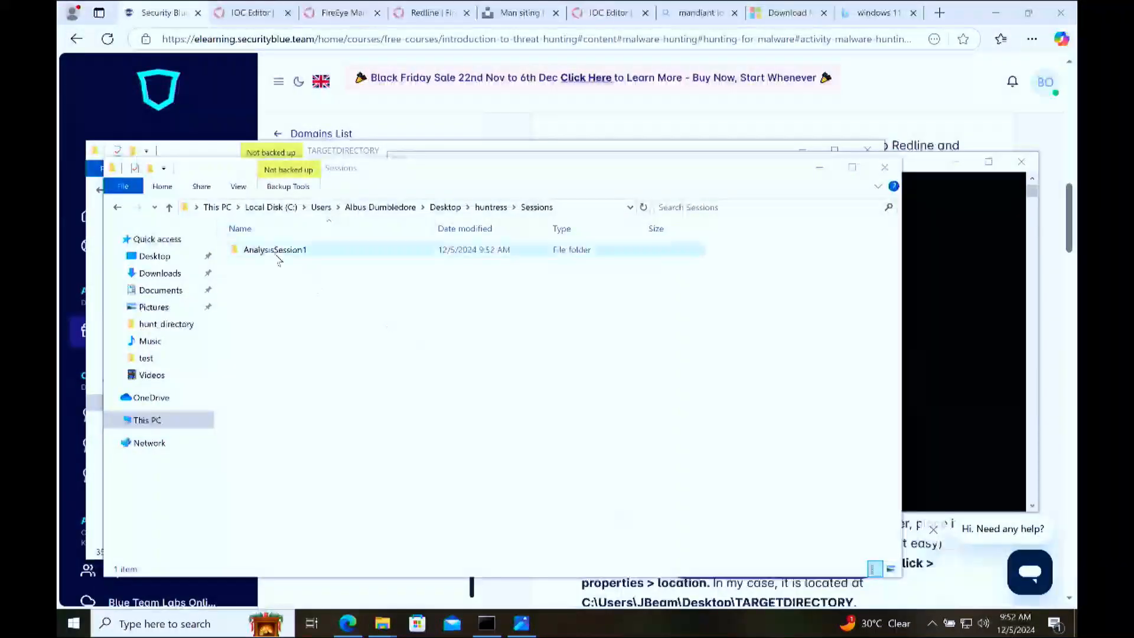
pyautogui.doubleClick(277, 255)
pyautogui.click(273, 265)
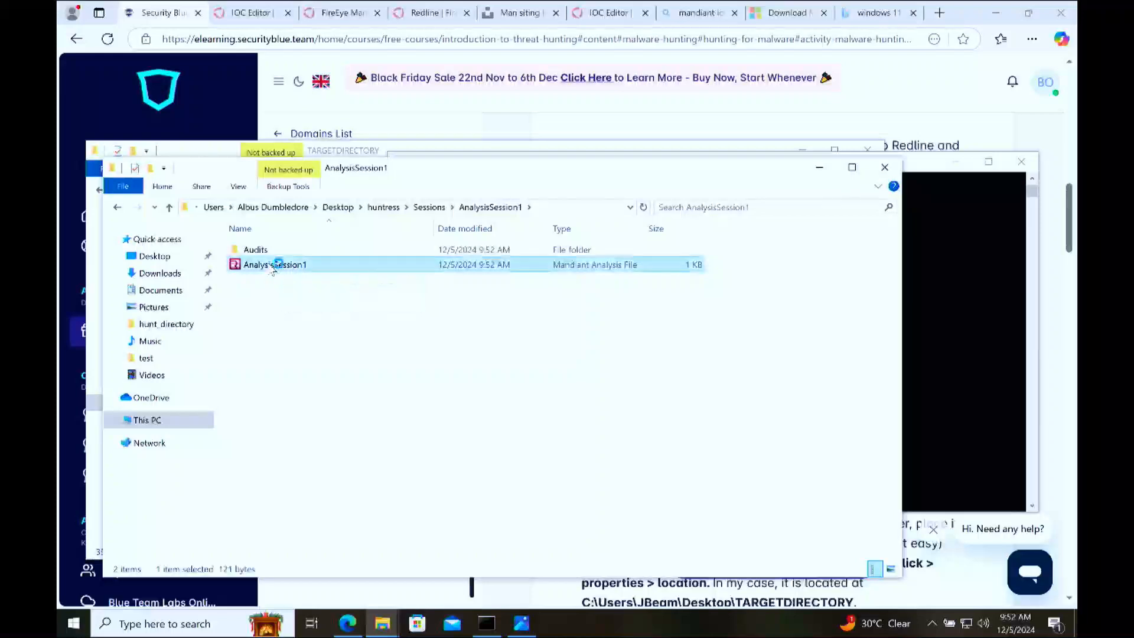
pyautogui.doubleClick(273, 266)
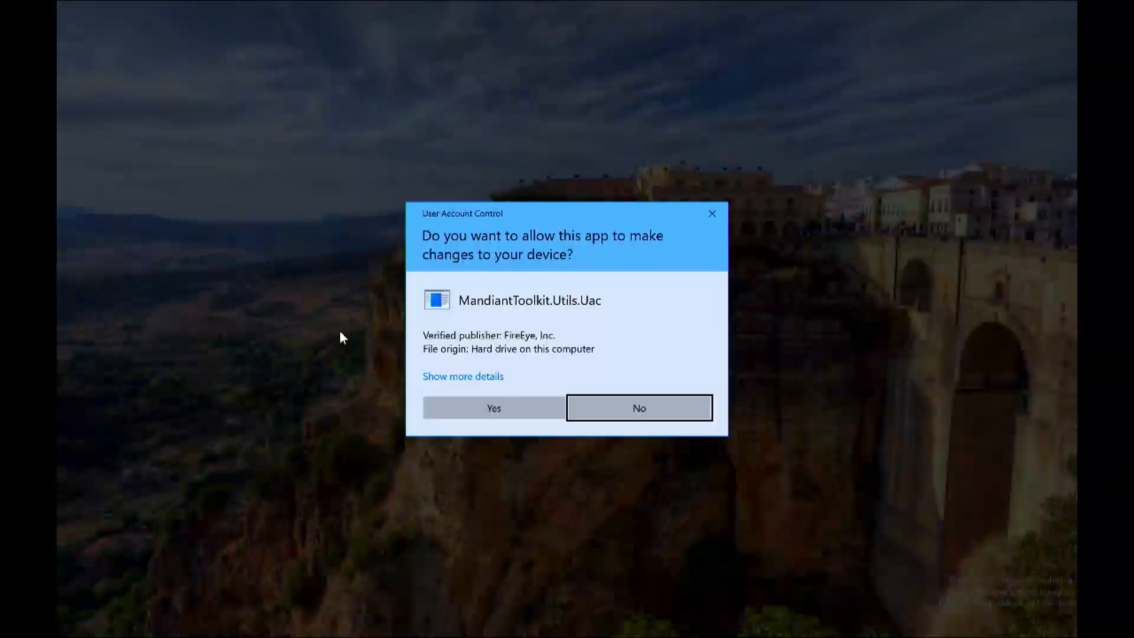
pyautogui.click(477, 403)
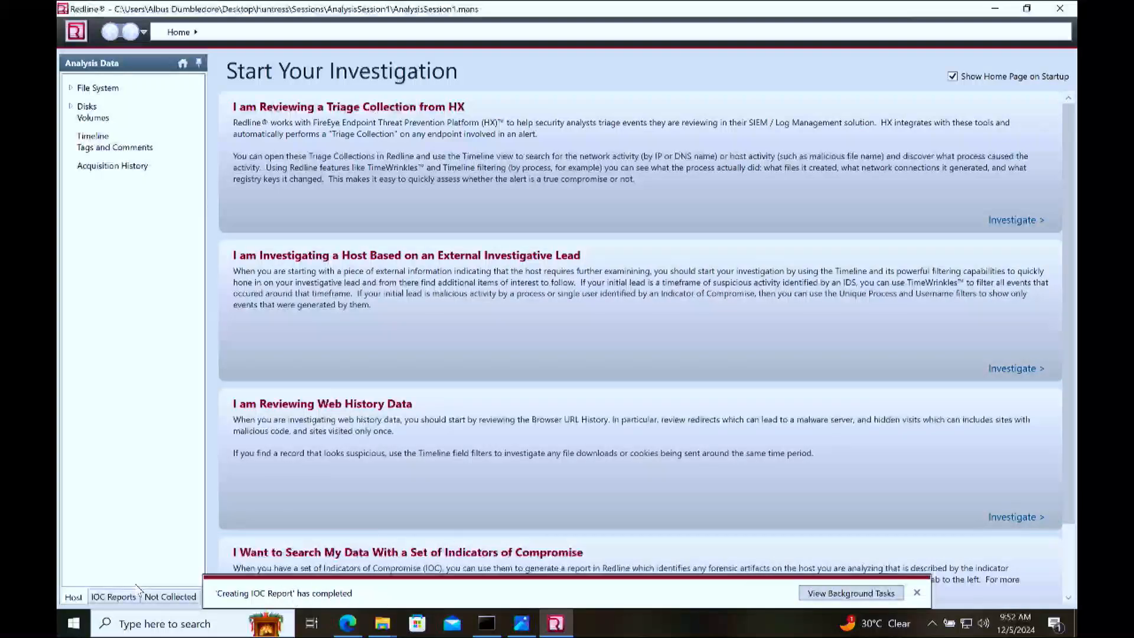
# Step: Open the generated IOC Report, expand its indicator, and view the hits and the details pane
pyautogui.click(118, 597)
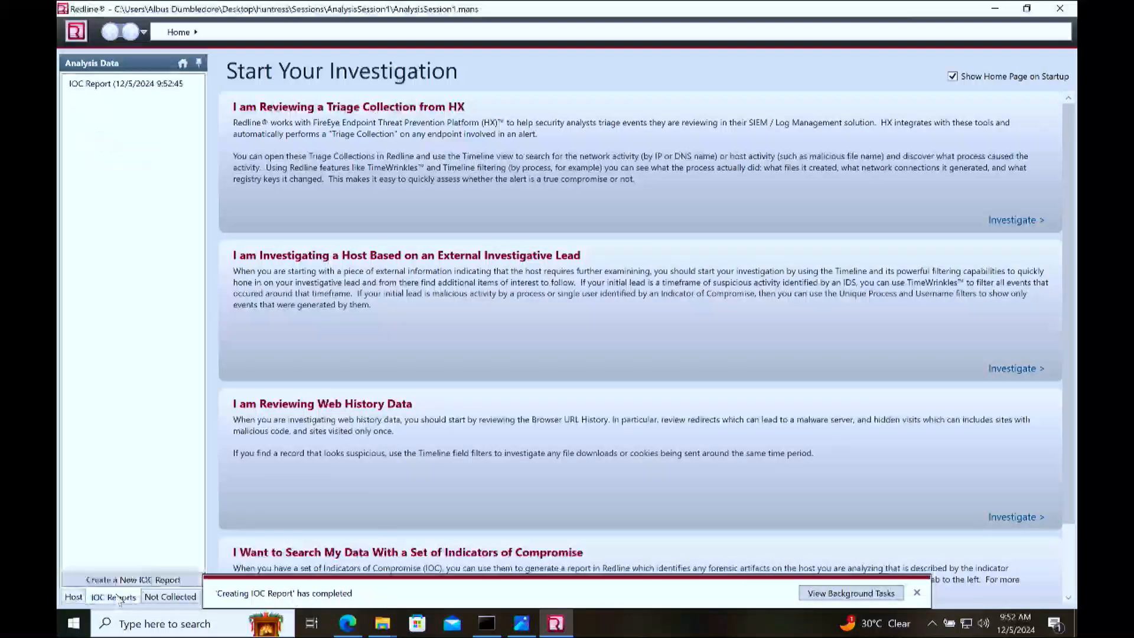
pyautogui.click(108, 84)
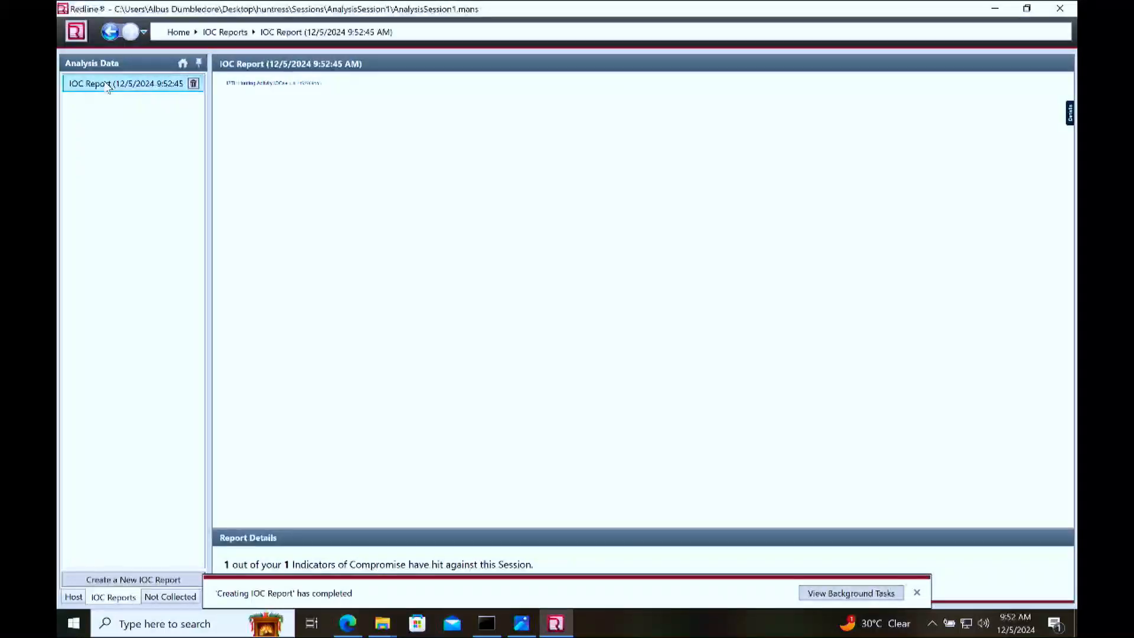
pyautogui.click(257, 87)
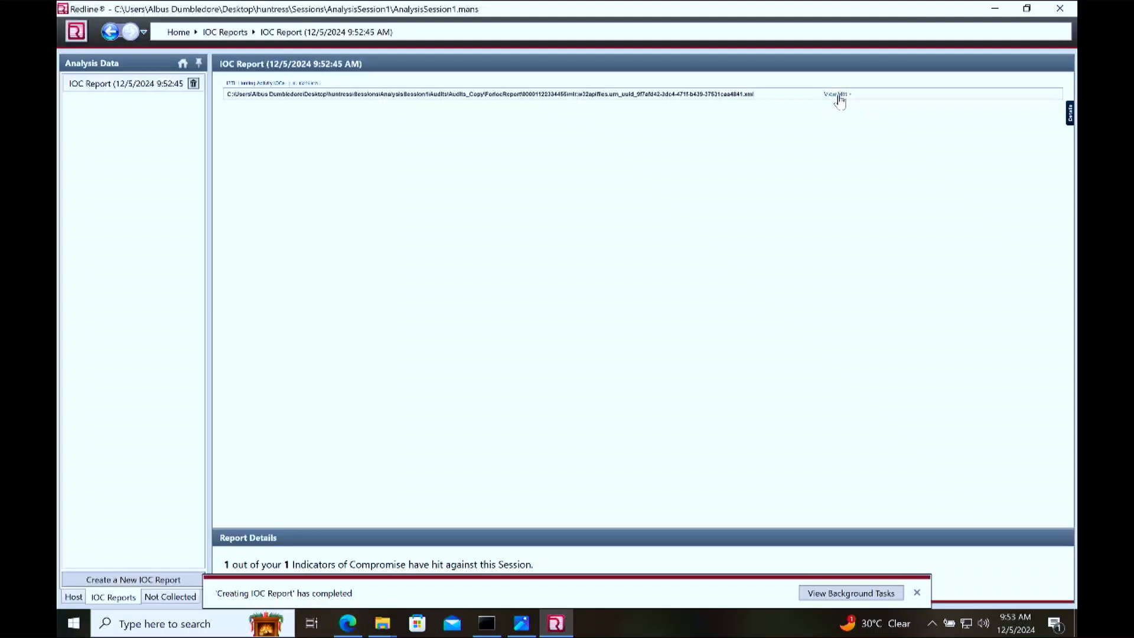
pyautogui.click(838, 96)
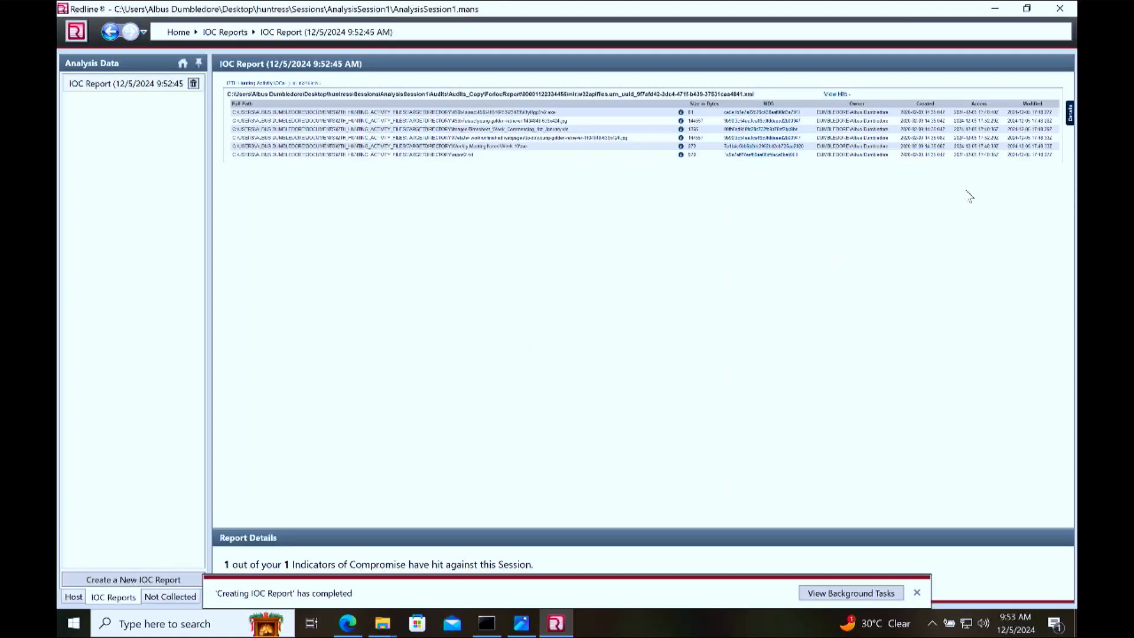
pyautogui.click(1070, 113)
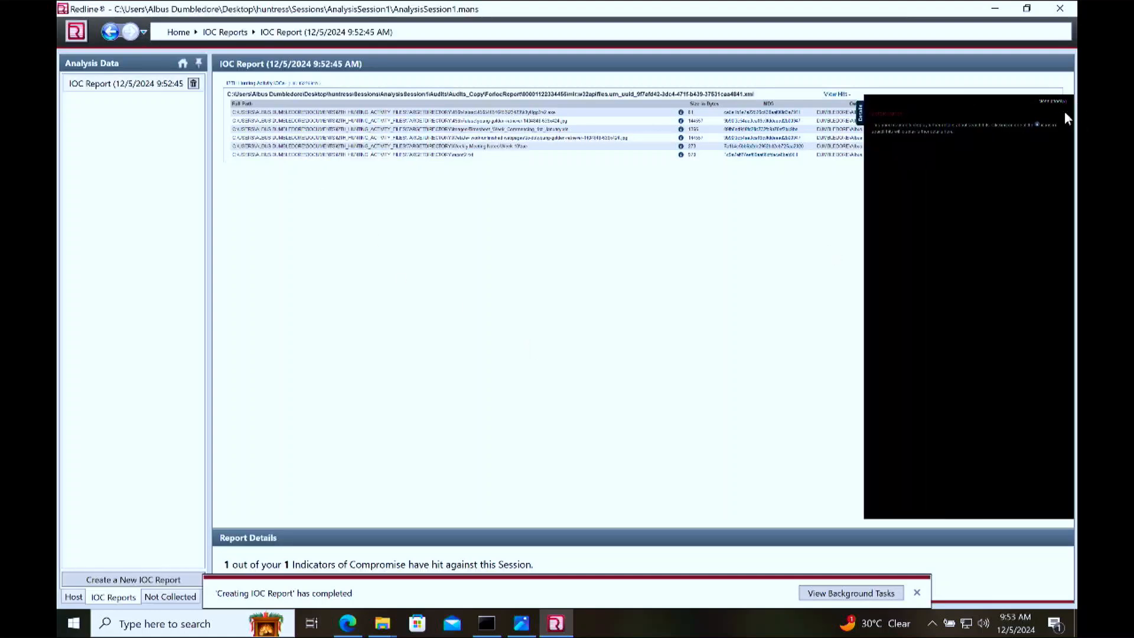
pyautogui.click(1067, 109)
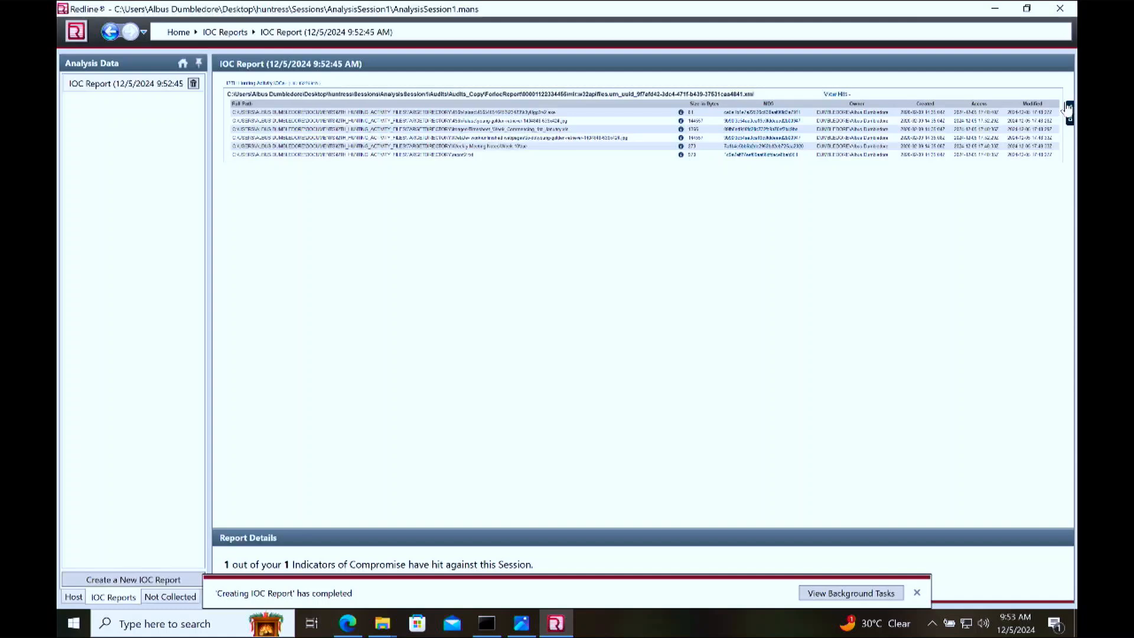
pyautogui.moveTo(469, 298); pyautogui.dragTo(349, 132)
pyautogui.moveTo(373, 258); pyautogui.dragTo(288, 124)
pyautogui.click(317, 212)
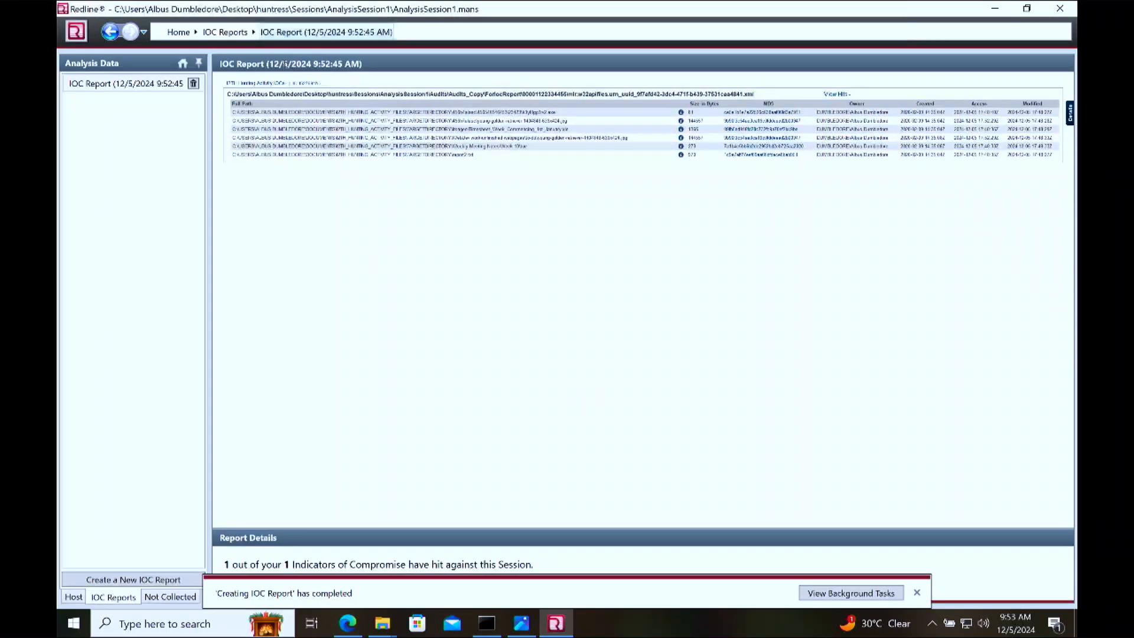
# Step: Switch to the course page in Edge, review the Malware Hunting questions, and restart the activity quiz
pyautogui.click(347, 623)
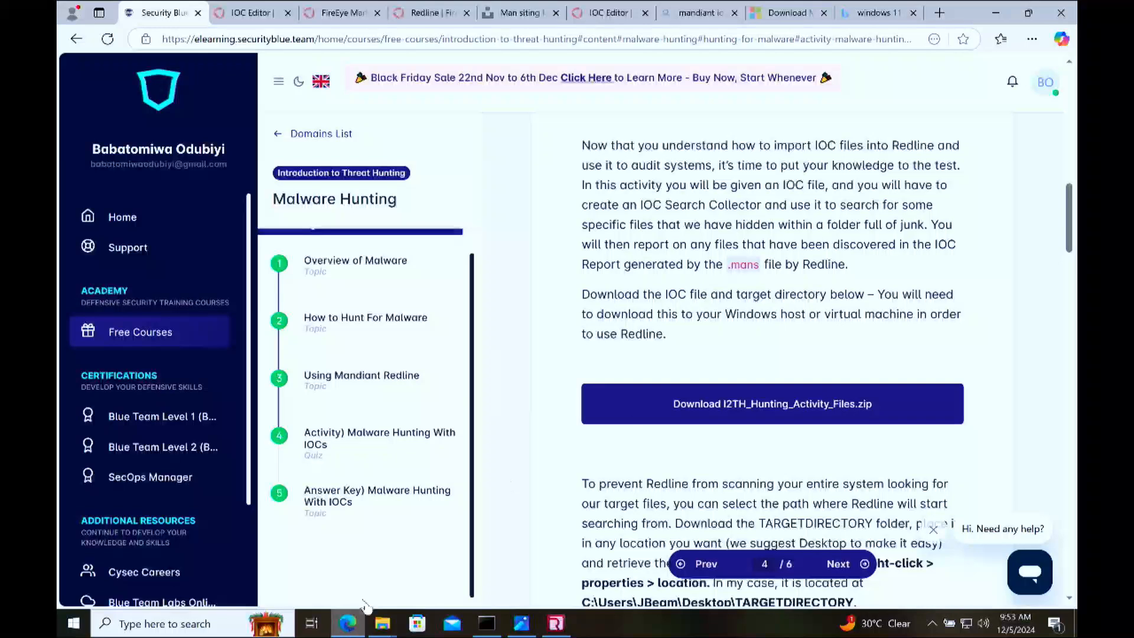
pyautogui.scroll(-5, 632, 409)
pyautogui.scroll(-20, 633, 409)
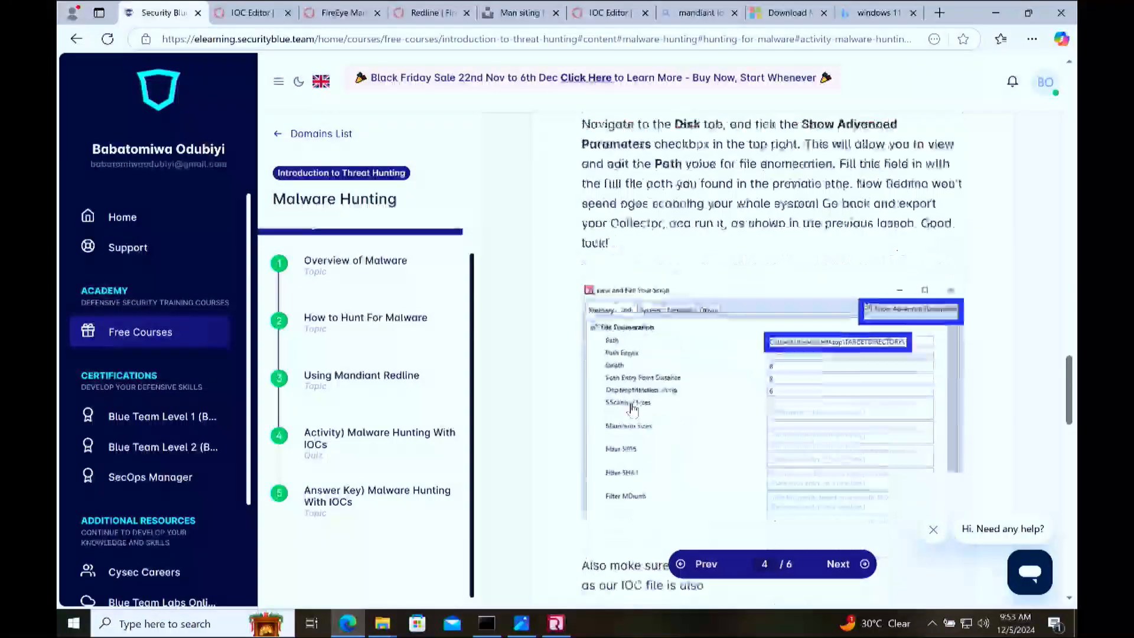
pyautogui.scroll(8, 632, 409)
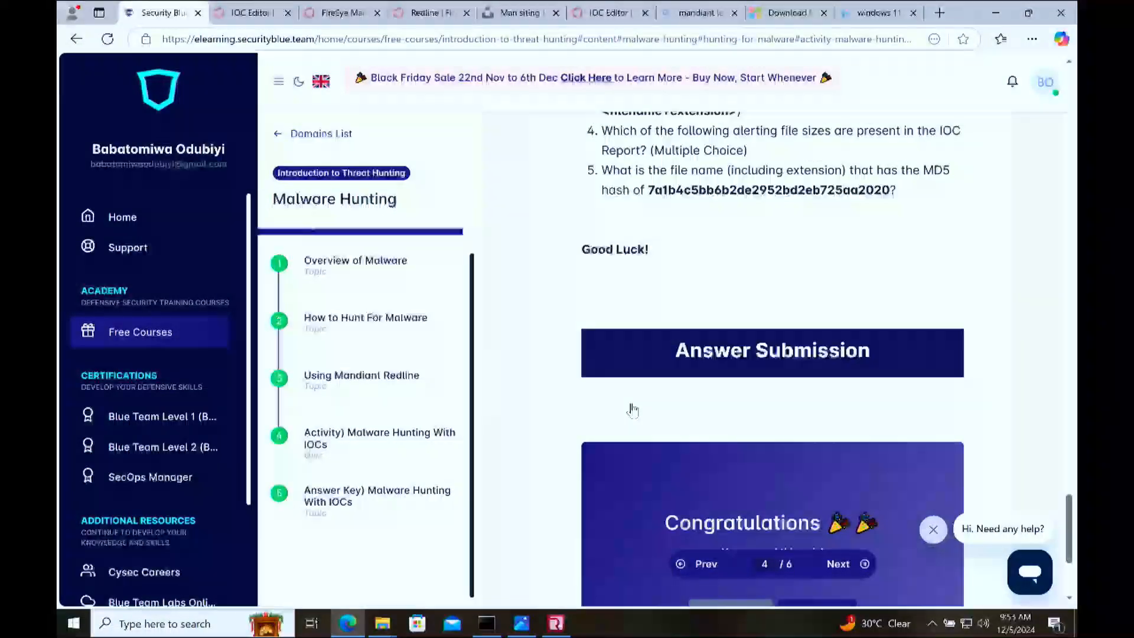
pyautogui.scroll(-8, 632, 407)
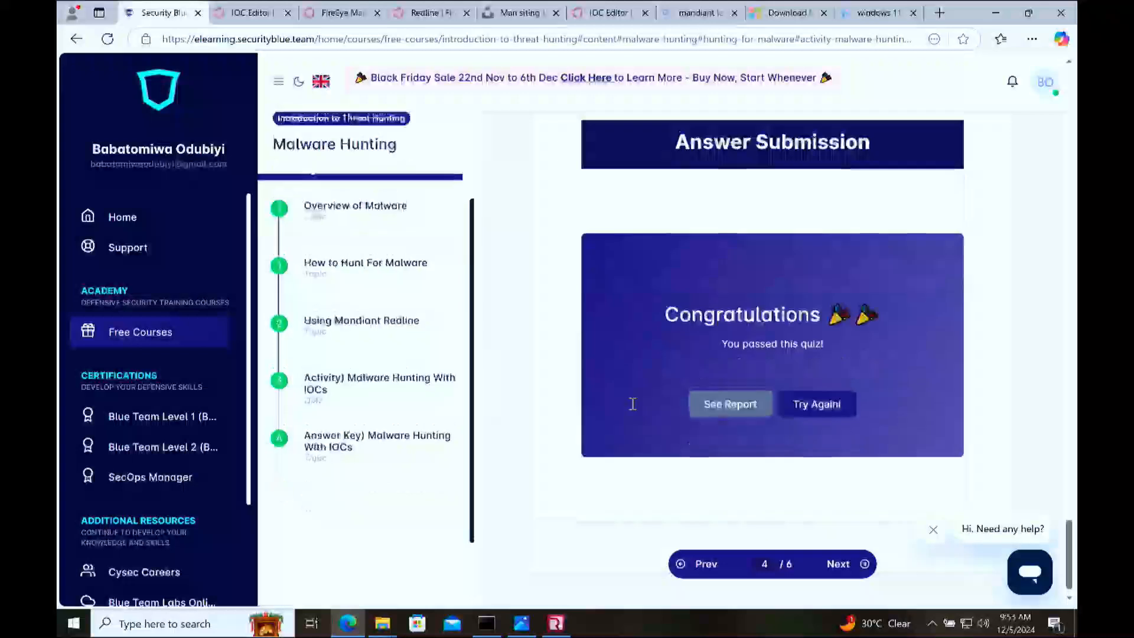
pyautogui.scroll(4, 632, 407)
pyautogui.scroll(10, 632, 408)
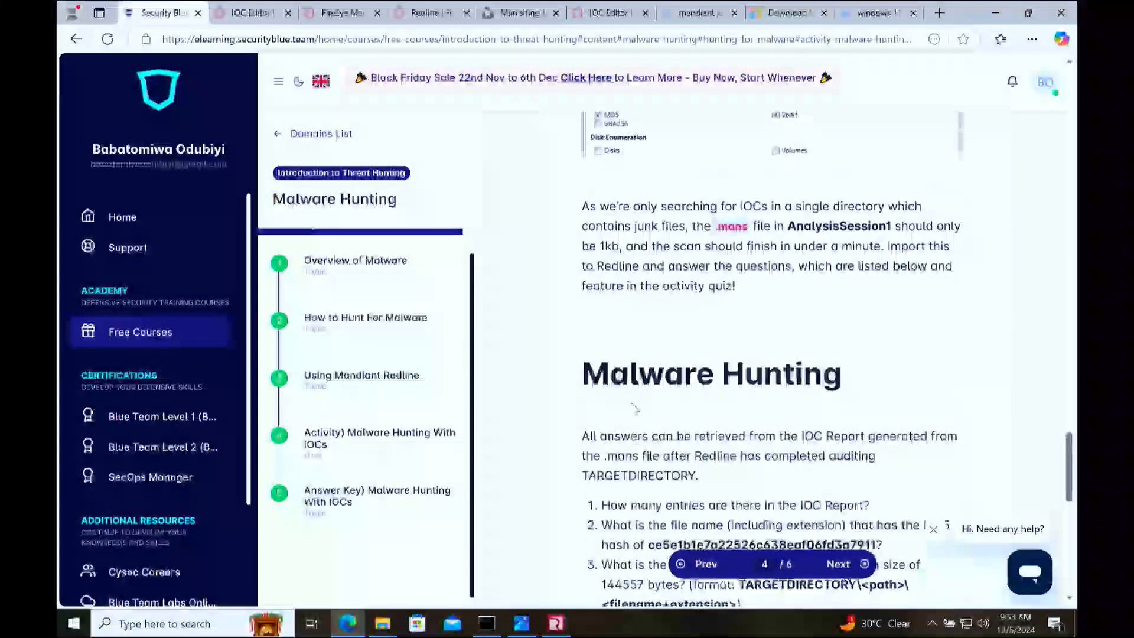
pyautogui.scroll(-11, 632, 407)
pyautogui.scroll(-3, 631, 407)
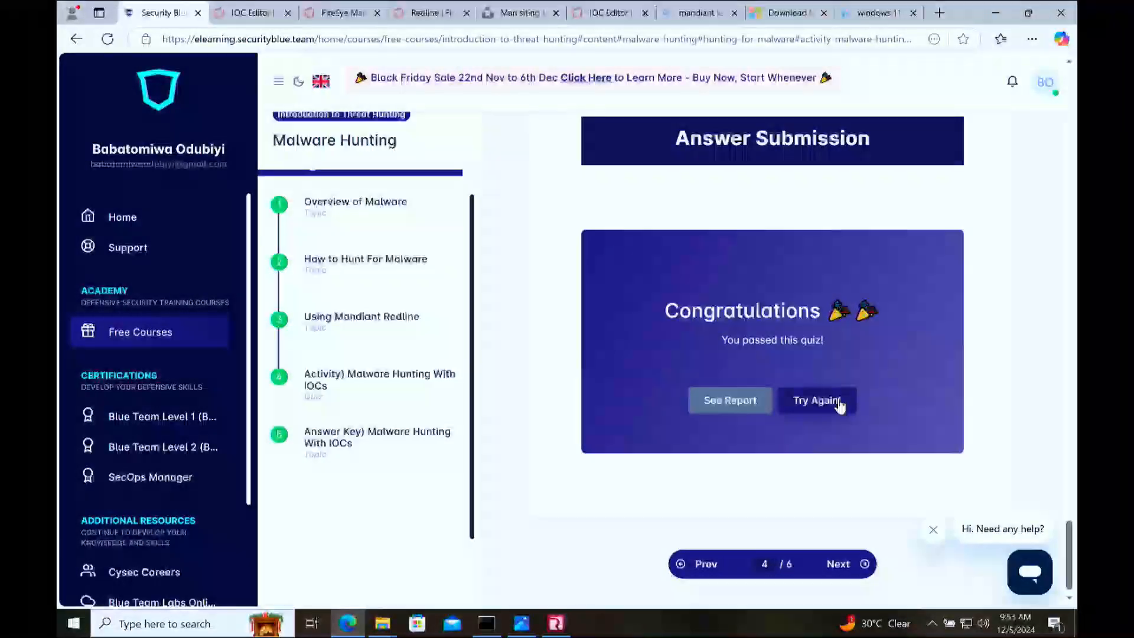
pyautogui.click(816, 409)
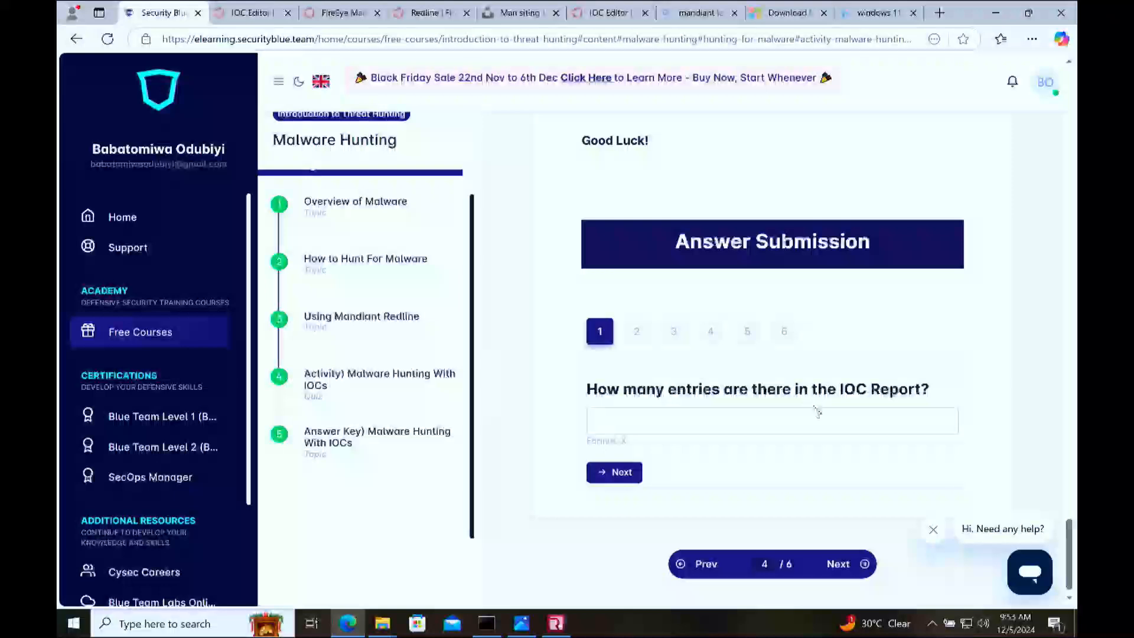
# Step: Check the IOC Report in Redline for the number of entries asked for in quiz question 1
pyautogui.click(721, 416)
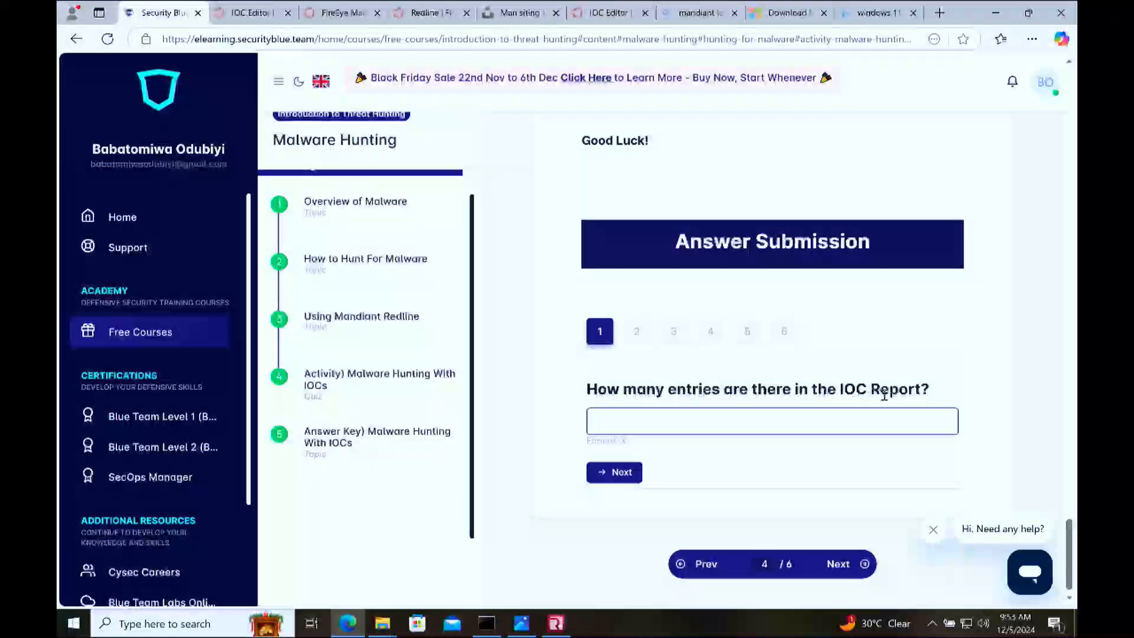
pyautogui.click(555, 623)
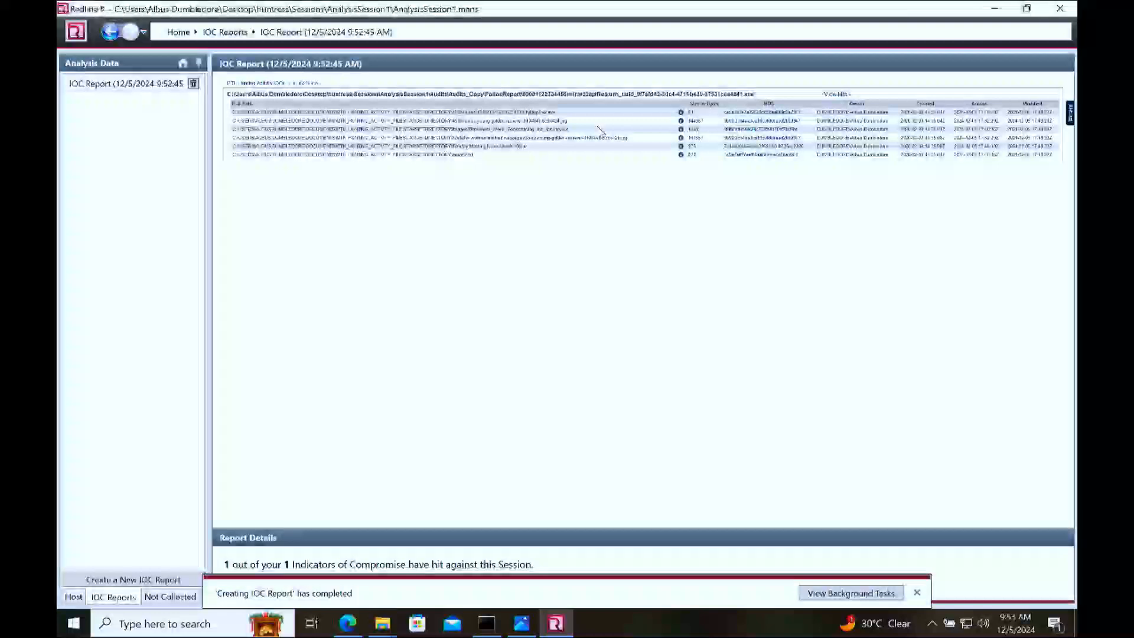
pyautogui.click(347, 622)
# Step: Answer quiz question 2 with the file name copied from the IOC Report entry whose MD5 hash is ce5e1b1e7a22526c638eaf06fd3a7911
pyautogui.click(637, 332)
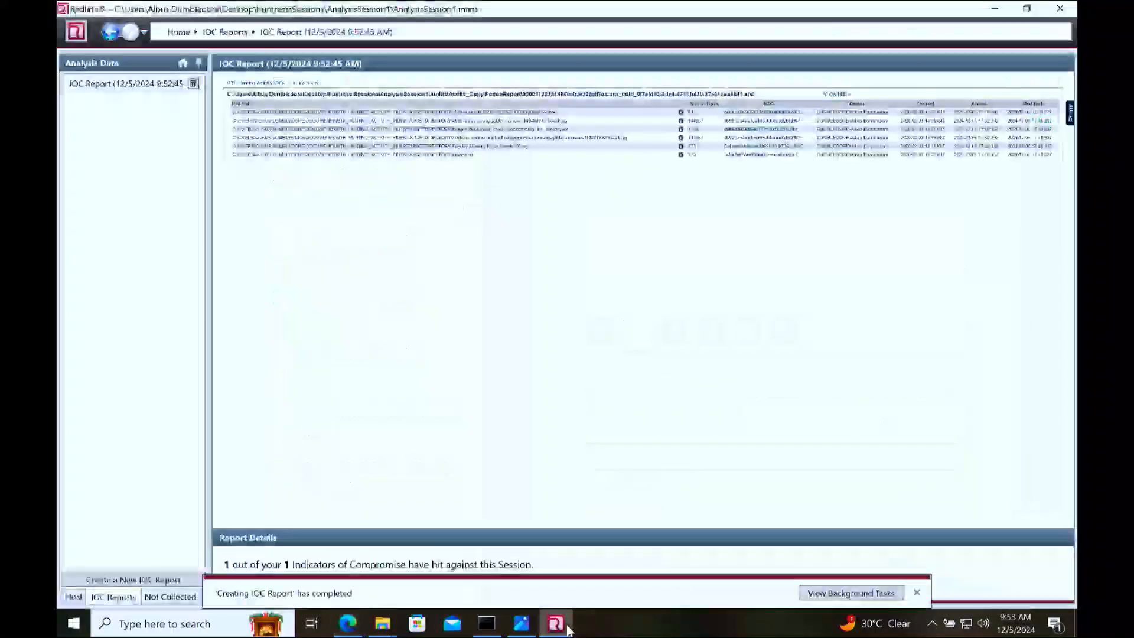
pyautogui.click(555, 622)
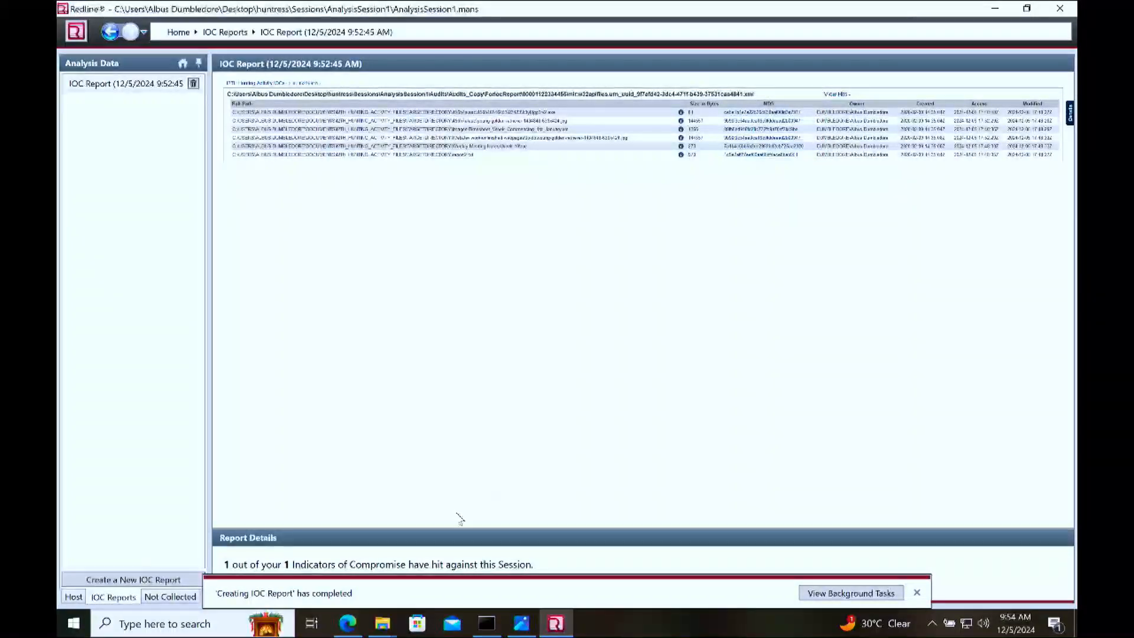
pyautogui.click(347, 623)
pyautogui.click(556, 623)
pyautogui.moveTo(556, 112); pyautogui.dragTo(532, 112)
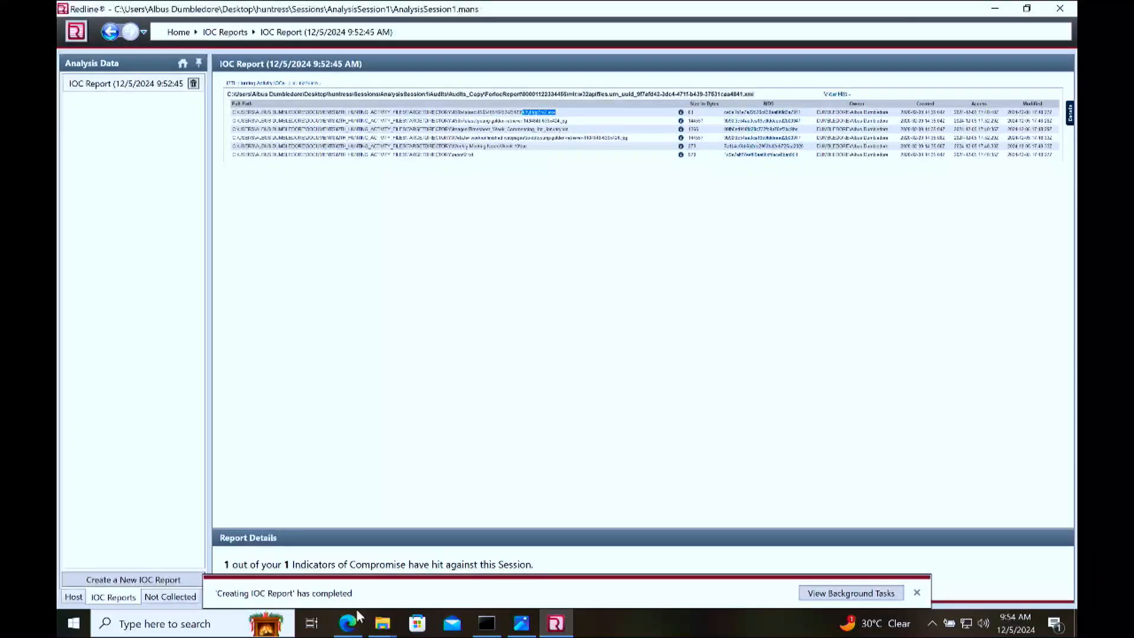
pyautogui.click(347, 623)
pyautogui.click(673, 459)
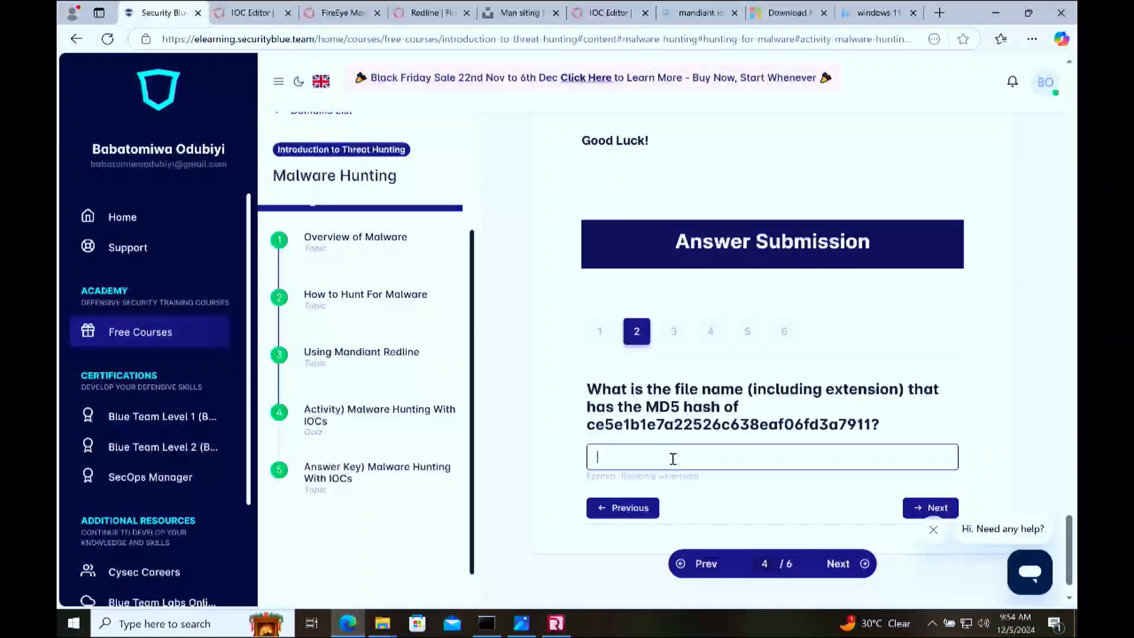
pyautogui.write('k3yl0gg3rv2.exe')
# Step: For quiz question 3, switch to Redline and copy the 144557-byte entry's path from TARGETDIRECTORY onward in the IOC Report
pyautogui.click(674, 334)
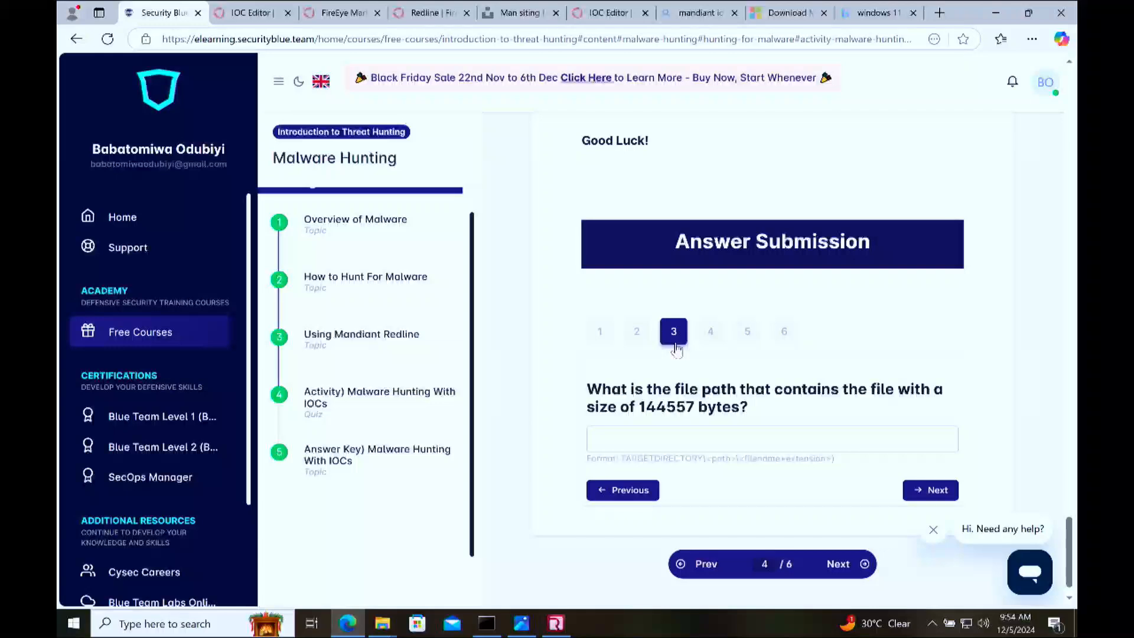
pyautogui.doubleClick(694, 408)
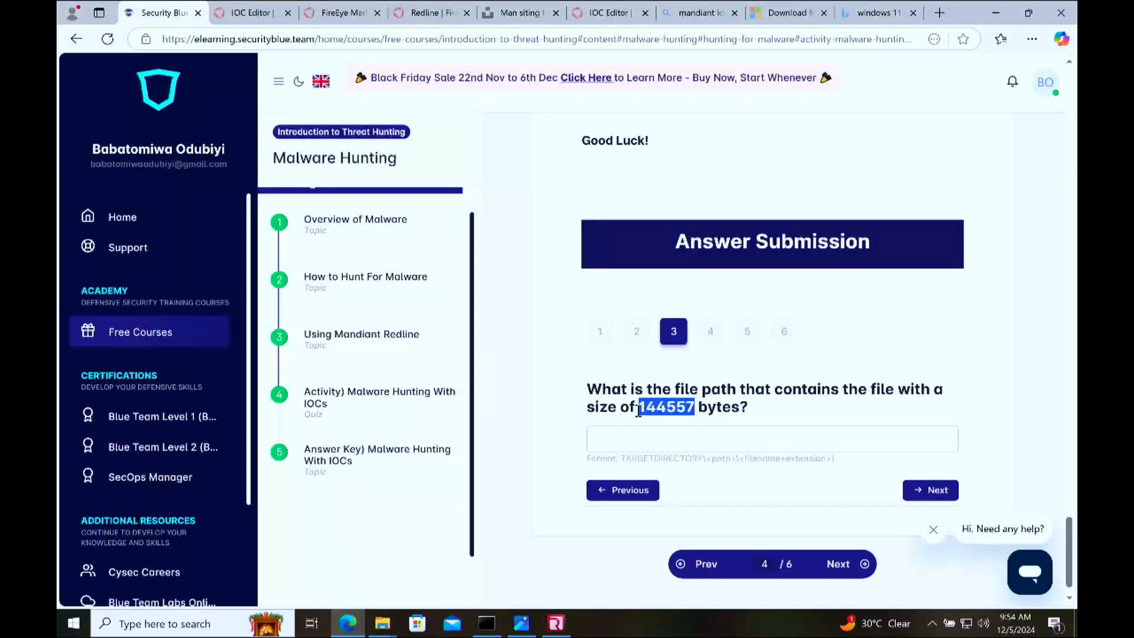
pyautogui.click(557, 631)
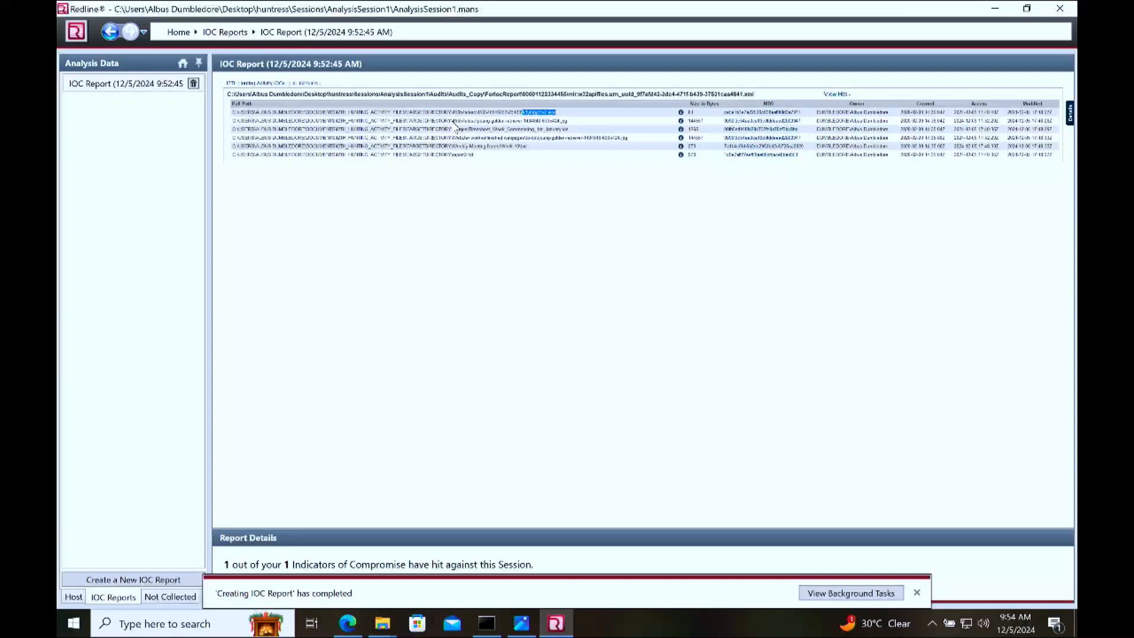
pyautogui.moveTo(238, 121); pyautogui.dragTo(553, 130)
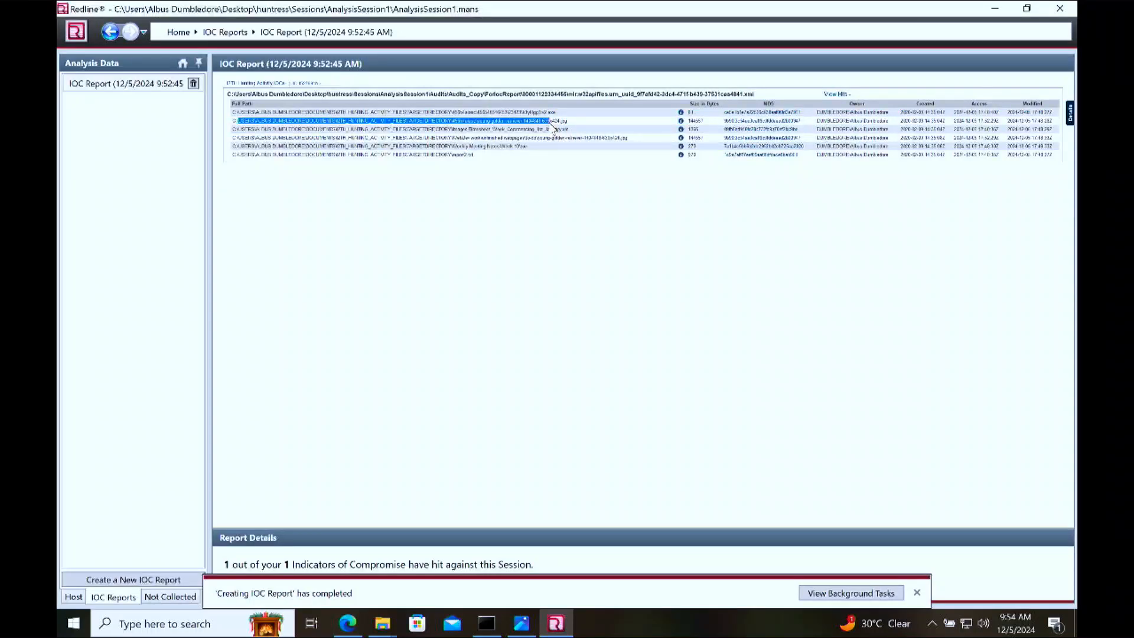
pyautogui.click(254, 127)
pyautogui.moveTo(325, 120)
pyautogui.mouseDown()
pyautogui.moveTo(237, 125)
pyautogui.moveTo(345, 118)
pyautogui.mouseUp()
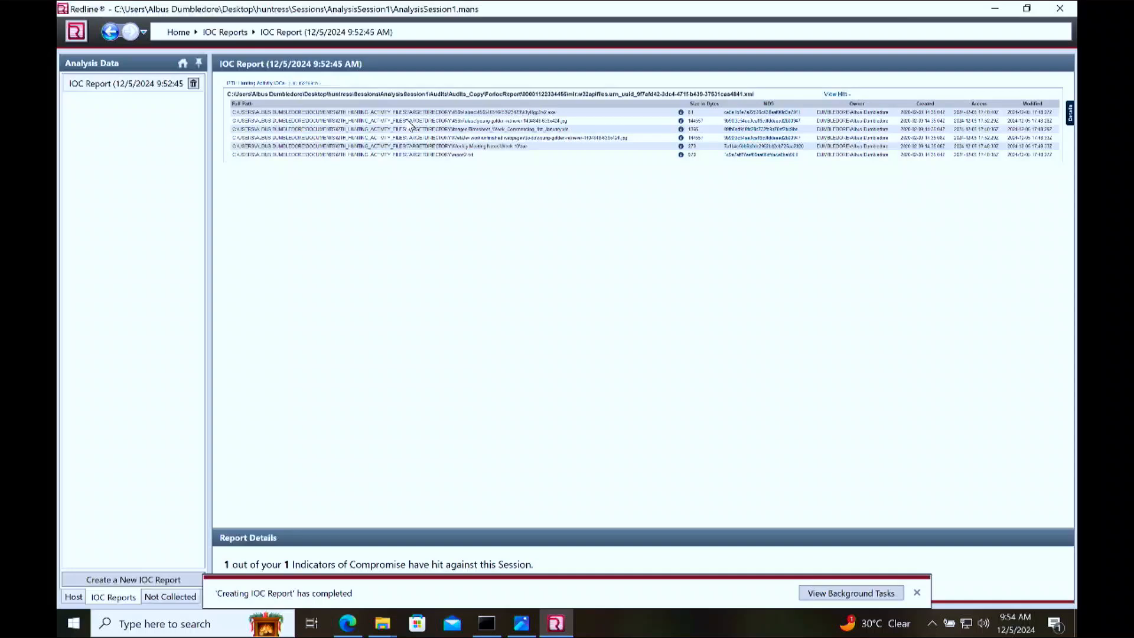
pyautogui.moveTo(409, 121); pyautogui.dragTo(569, 125)
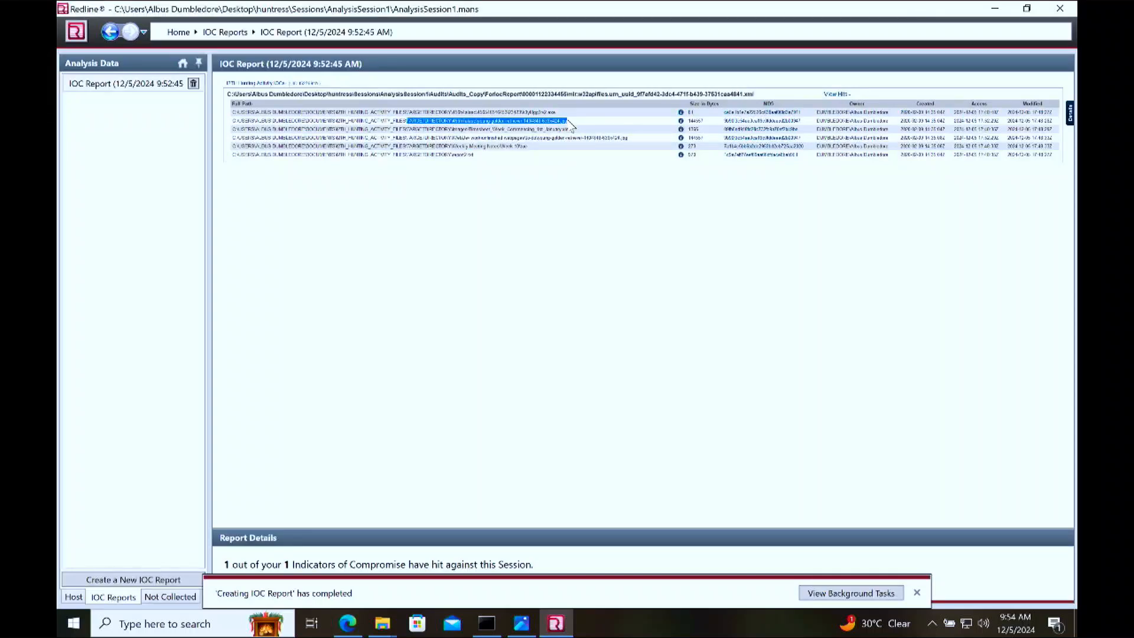
# Step: Return to the quiz in Edge, check the required answer format, and paste the copied file path as the answer to question 3
pyautogui.click(347, 622)
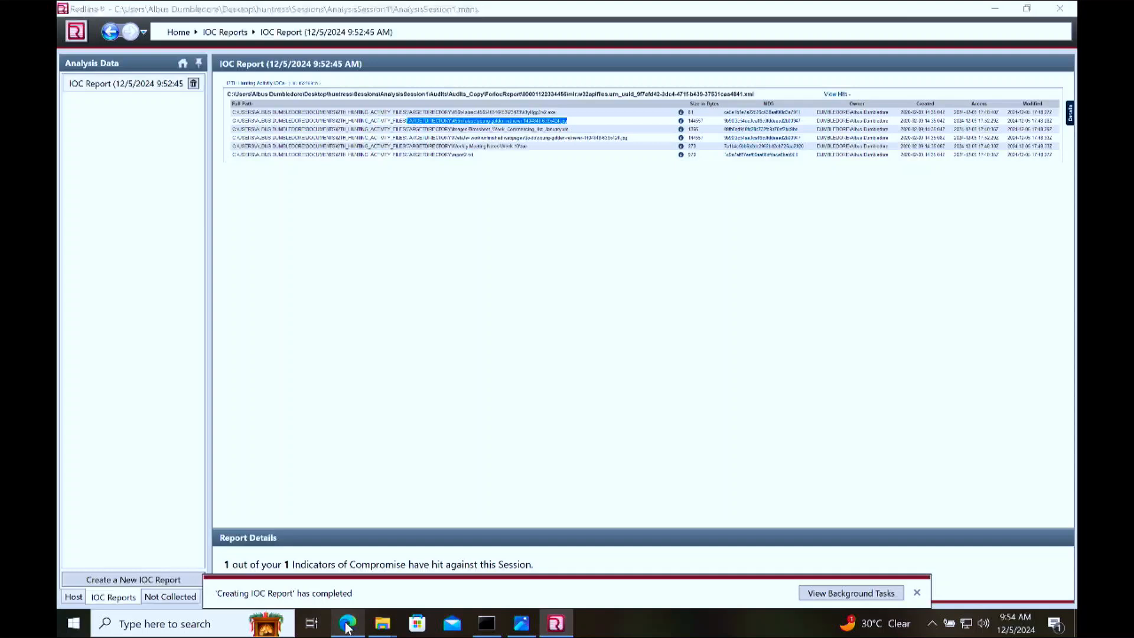
pyautogui.click(723, 434)
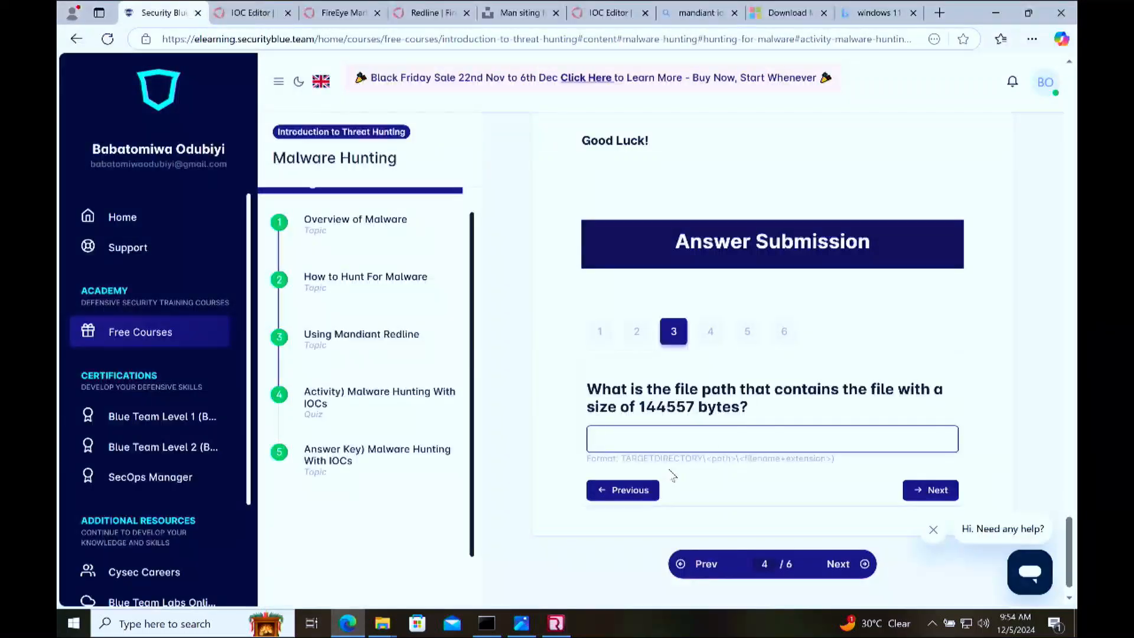
pyautogui.click(612, 458)
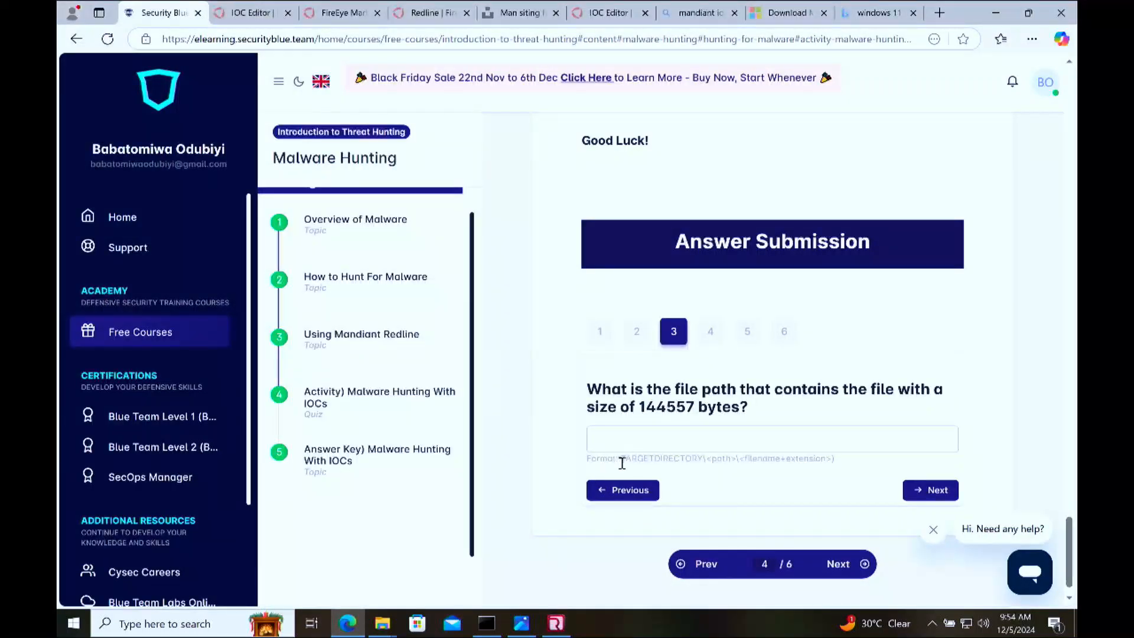
pyautogui.moveTo(623, 459); pyautogui.dragTo(712, 459)
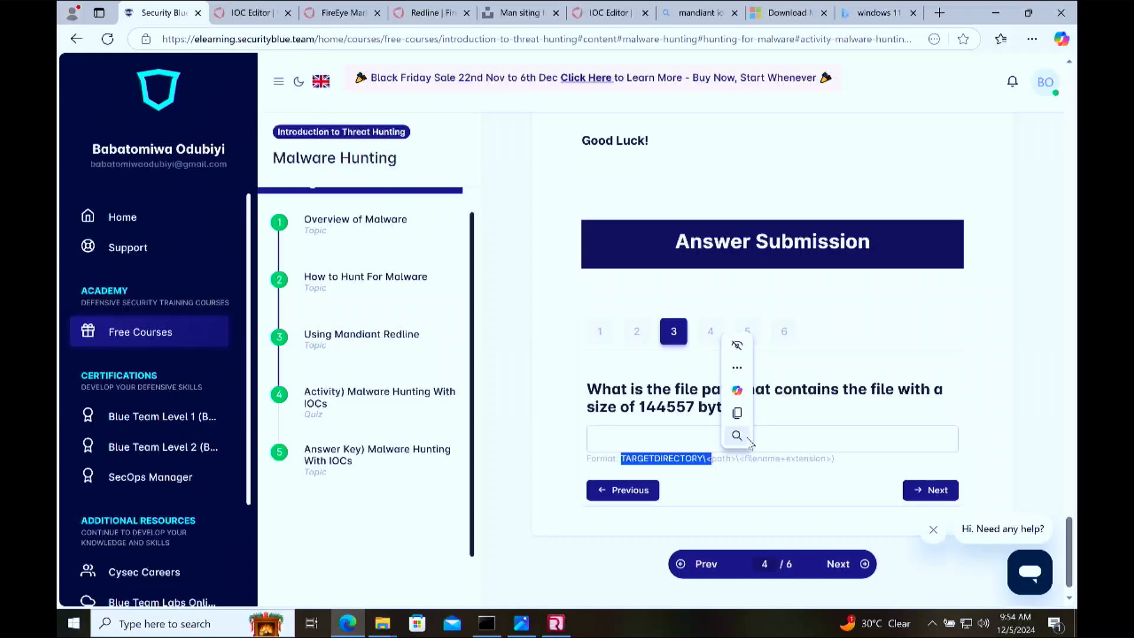
pyautogui.click(884, 438)
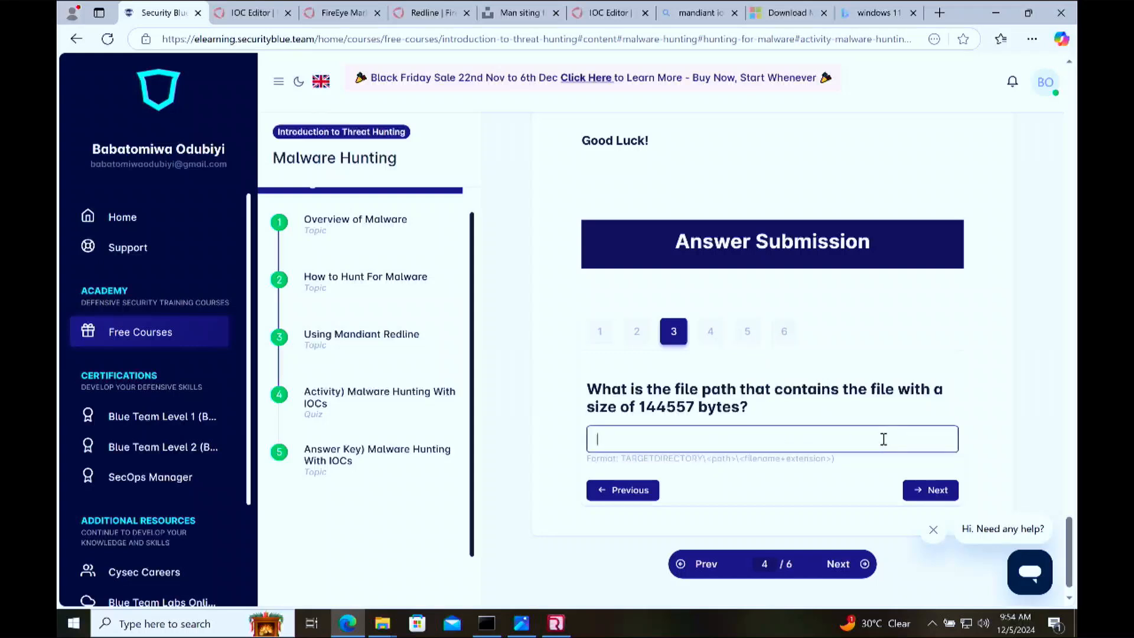
pyautogui.hotkey('ctrl', 'v')
# Step: Look through quiz questions 4, 5 and 6 without answering them
pyautogui.click(722, 339)
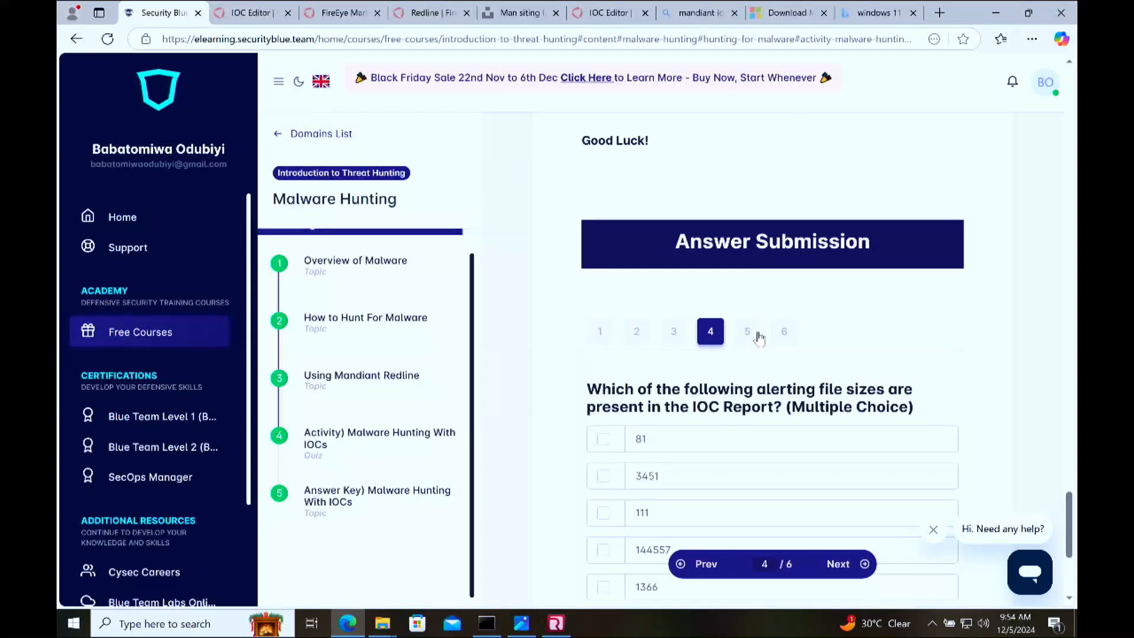
pyautogui.scroll(-2, 803, 293)
pyautogui.click(748, 189)
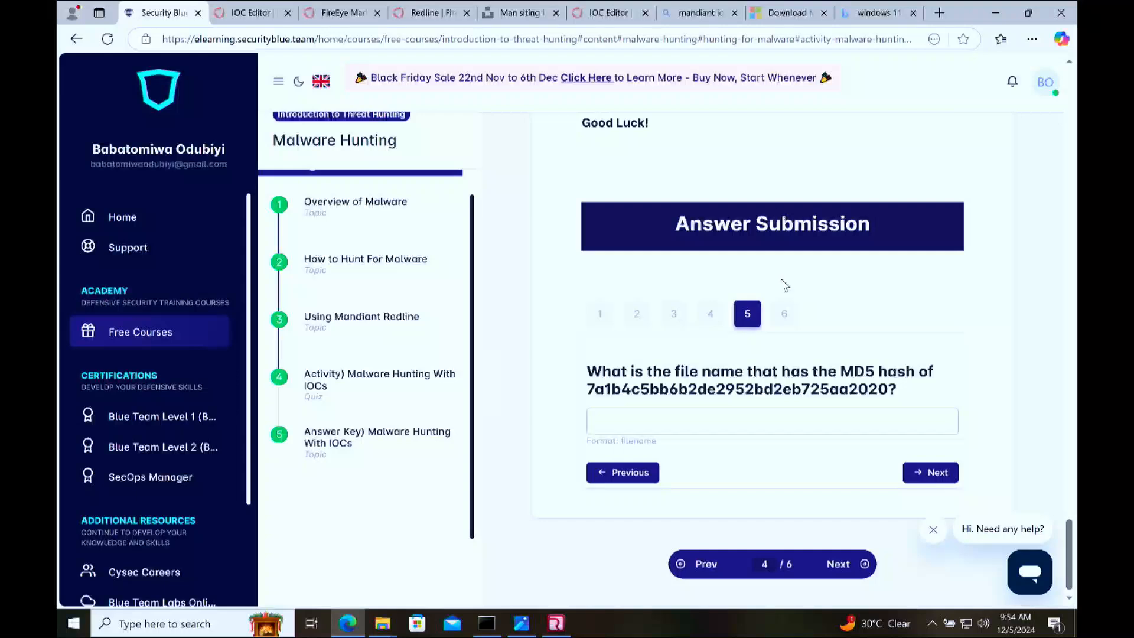
pyautogui.click(785, 313)
# Step: Return to the course's domain list, open the Course Capstone section, and read its introduction
pyautogui.scroll(5, 385, 203)
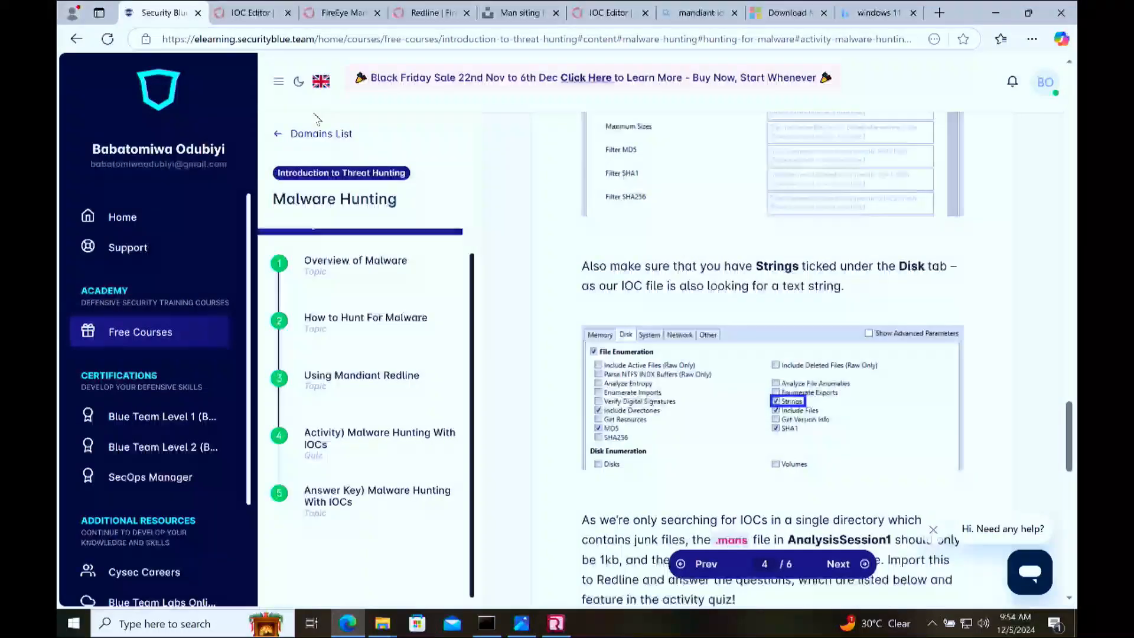
pyautogui.click(322, 134)
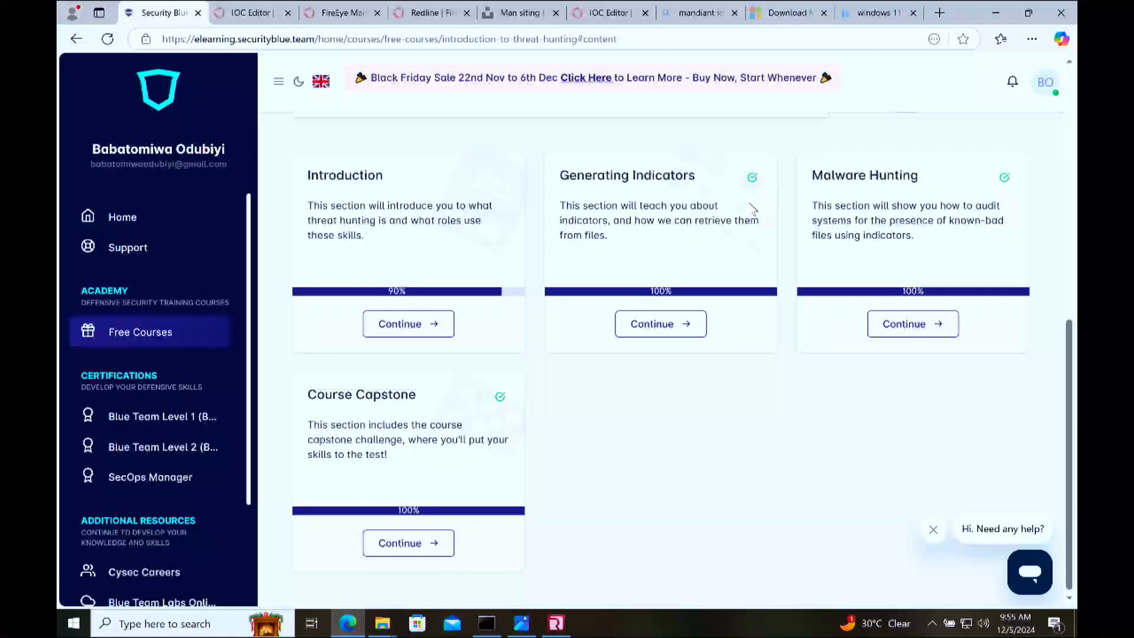
pyautogui.click(420, 543)
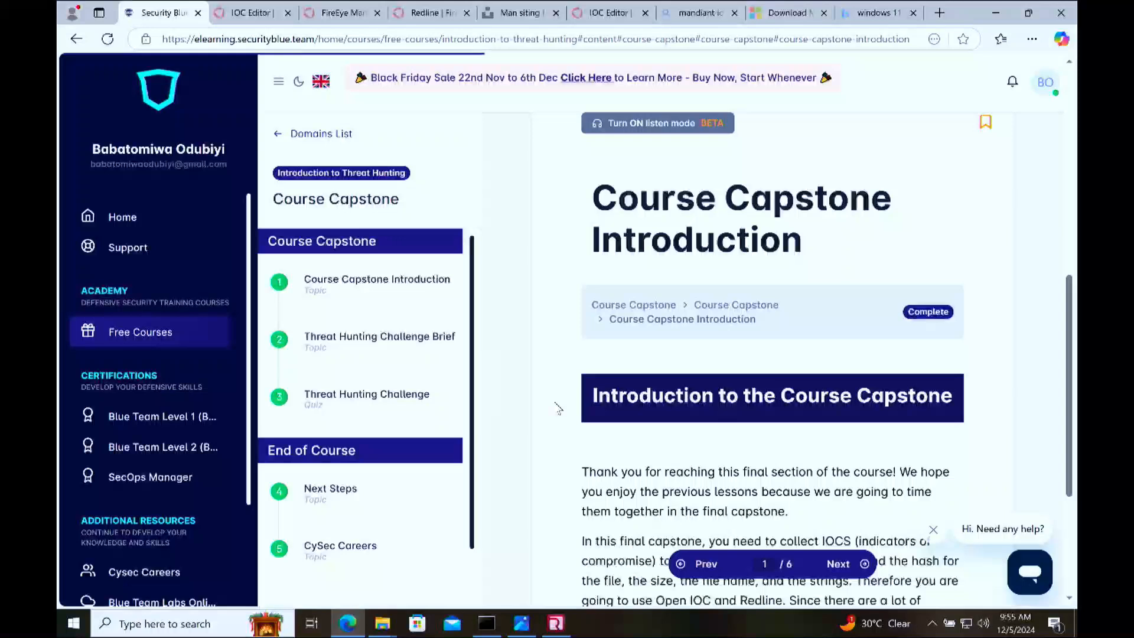
pyautogui.scroll(-1, 659, 331)
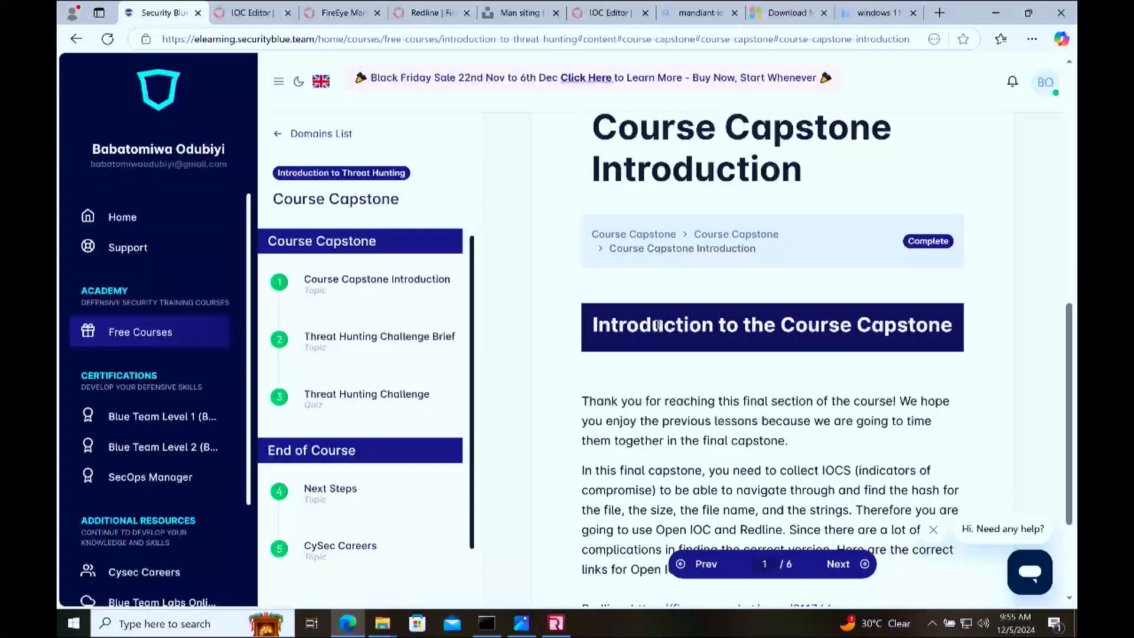
pyautogui.scroll(-3, 780, 397)
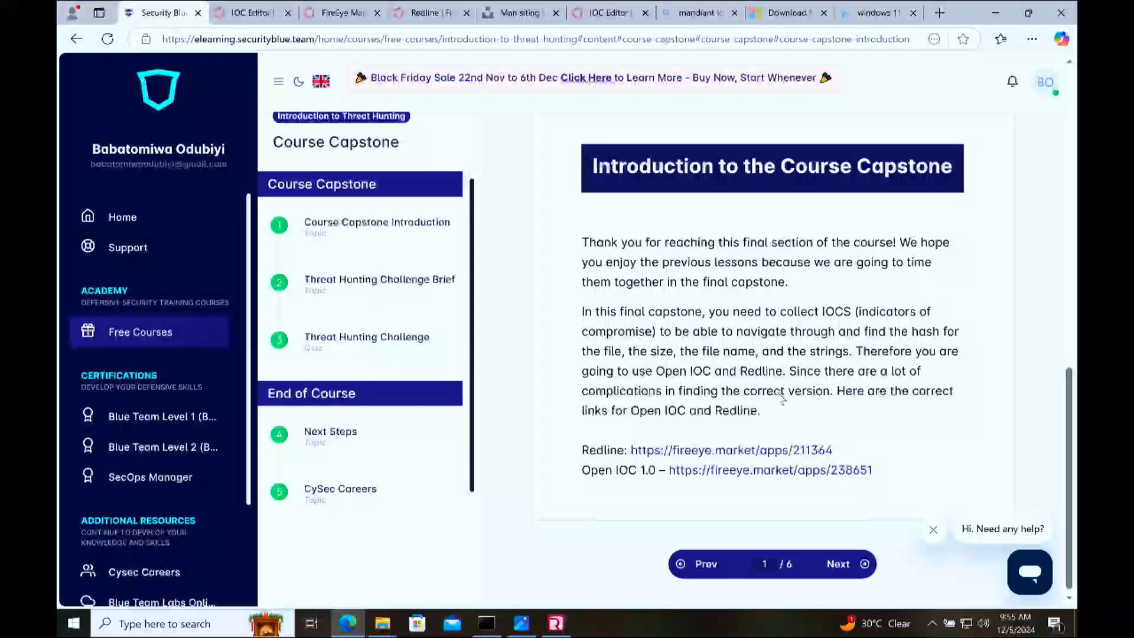
# Step: Open the Threat Hunting Challenge Brief and read the challenge objectives and scenario
pyautogui.click(846, 564)
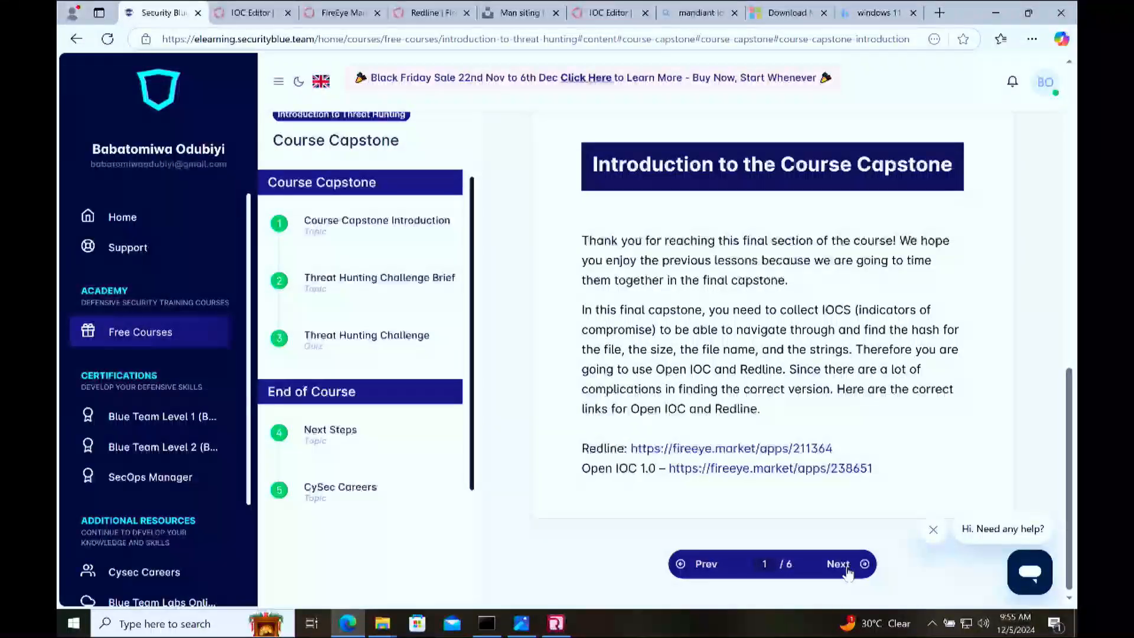
pyautogui.scroll(-8, 843, 487)
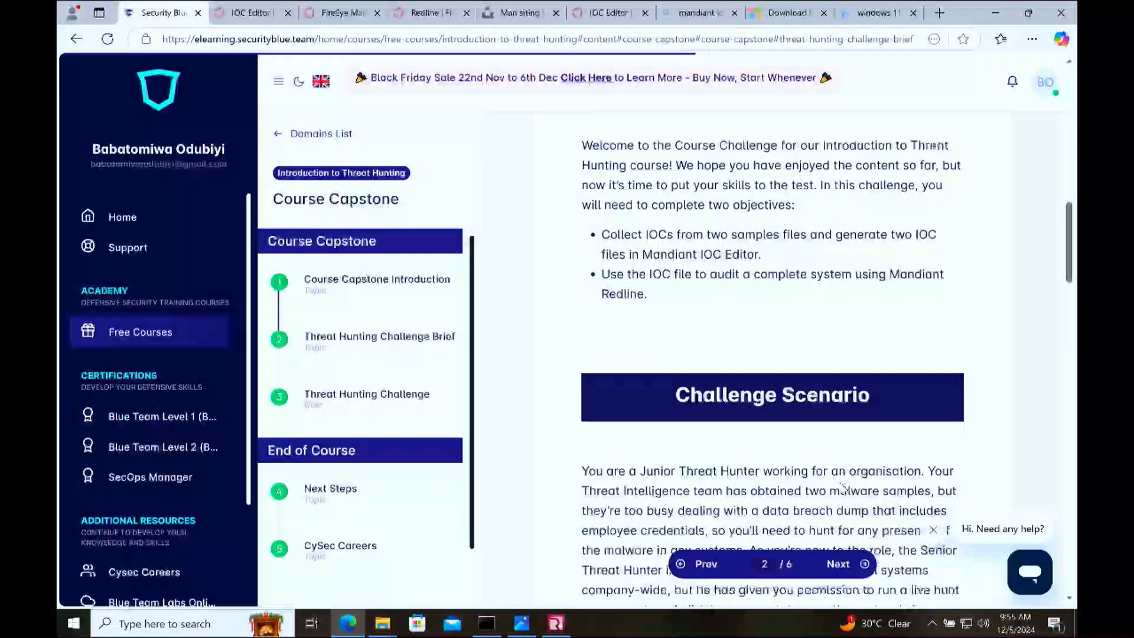
pyautogui.click(1054, 622)
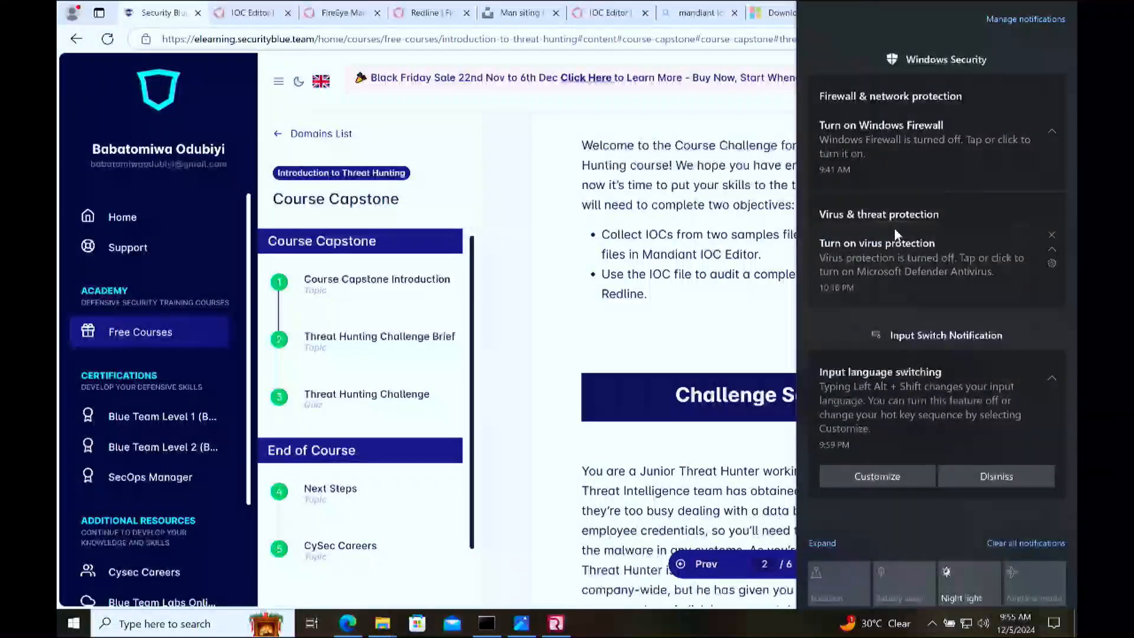
pyautogui.click(764, 295)
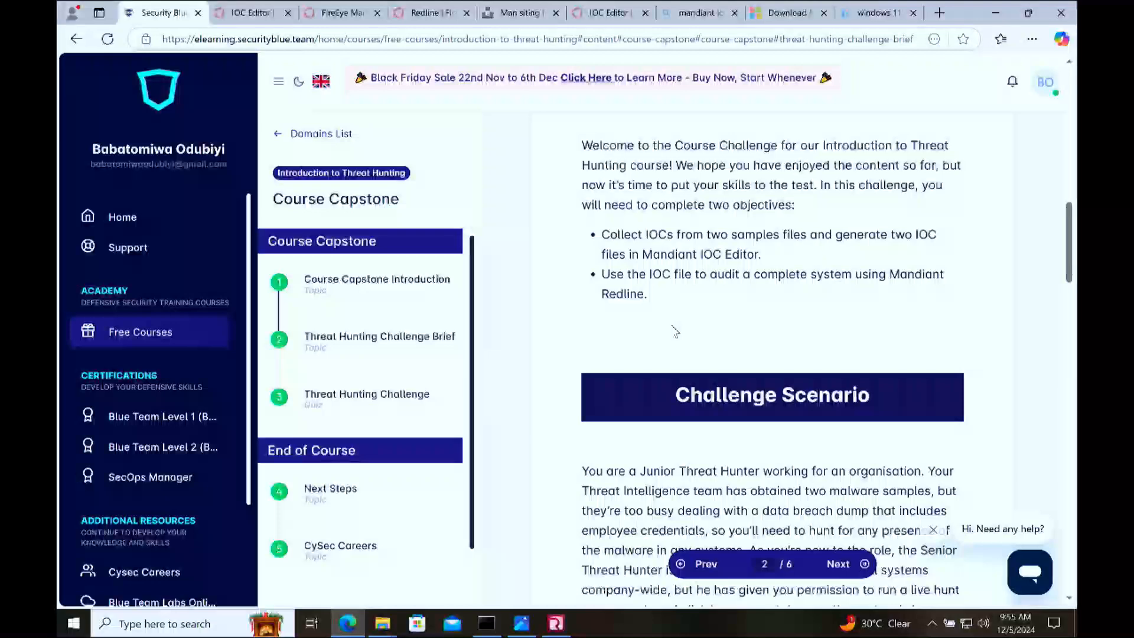
pyautogui.scroll(-5, 764, 295)
pyautogui.scroll(-5, 677, 328)
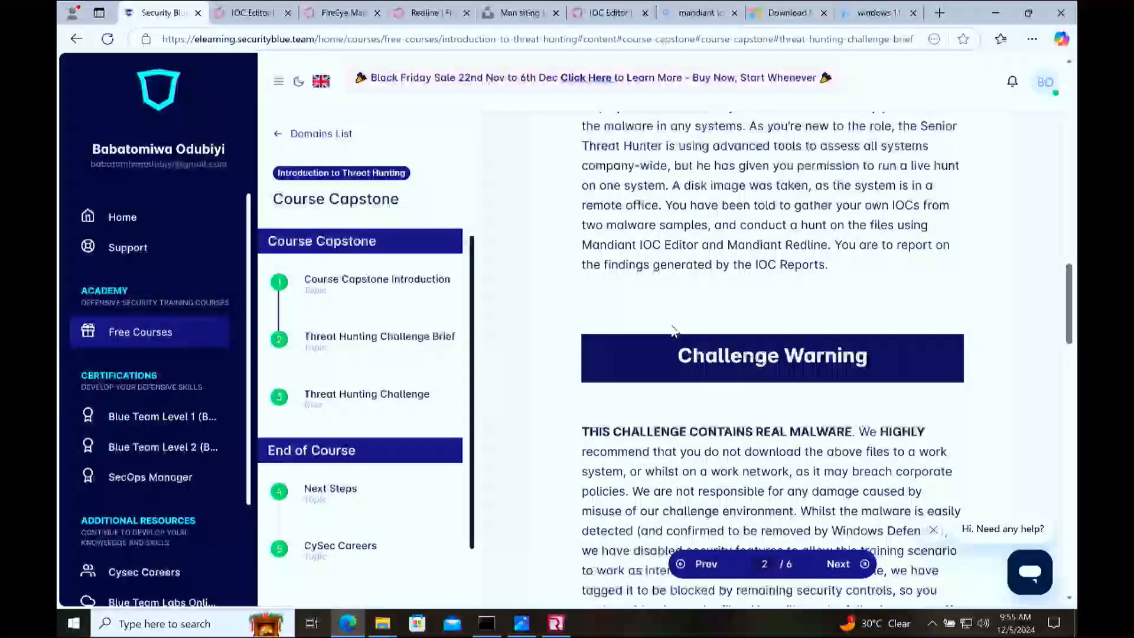
pyautogui.moveTo(588, 288); pyautogui.dragTo(873, 286)
pyautogui.click(846, 327)
# Step: Review the challenge warning, the tips, and the download links for TH_Challenge_Target.zip and TH_Challenge_Intel.zip in the brief
pyautogui.scroll(-1, 846, 327)
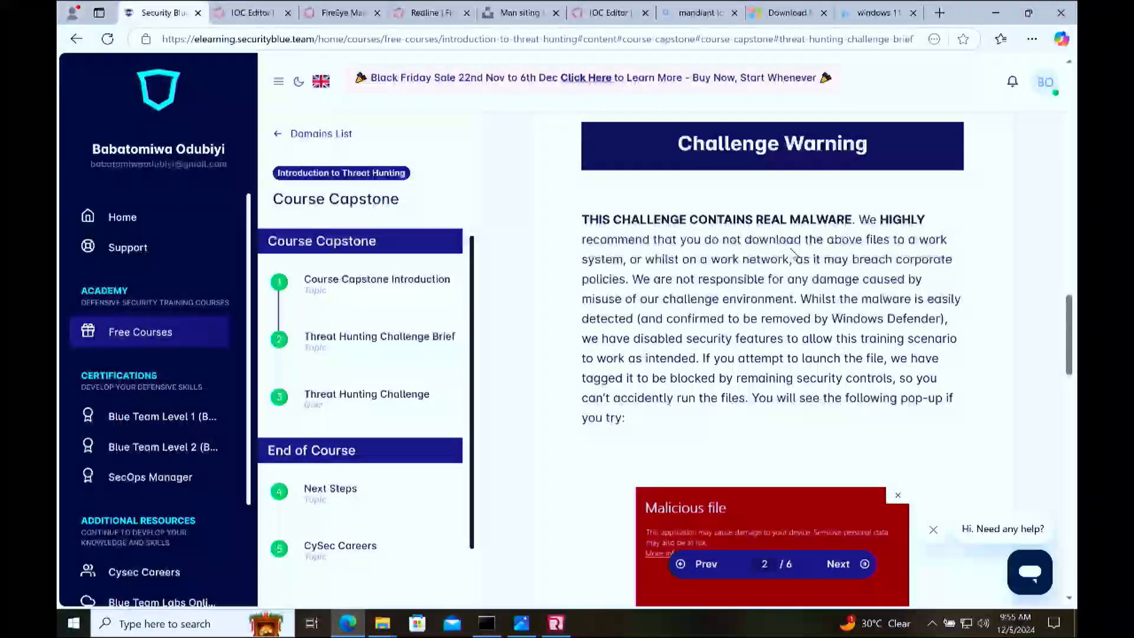
pyautogui.scroll(-7, 793, 254)
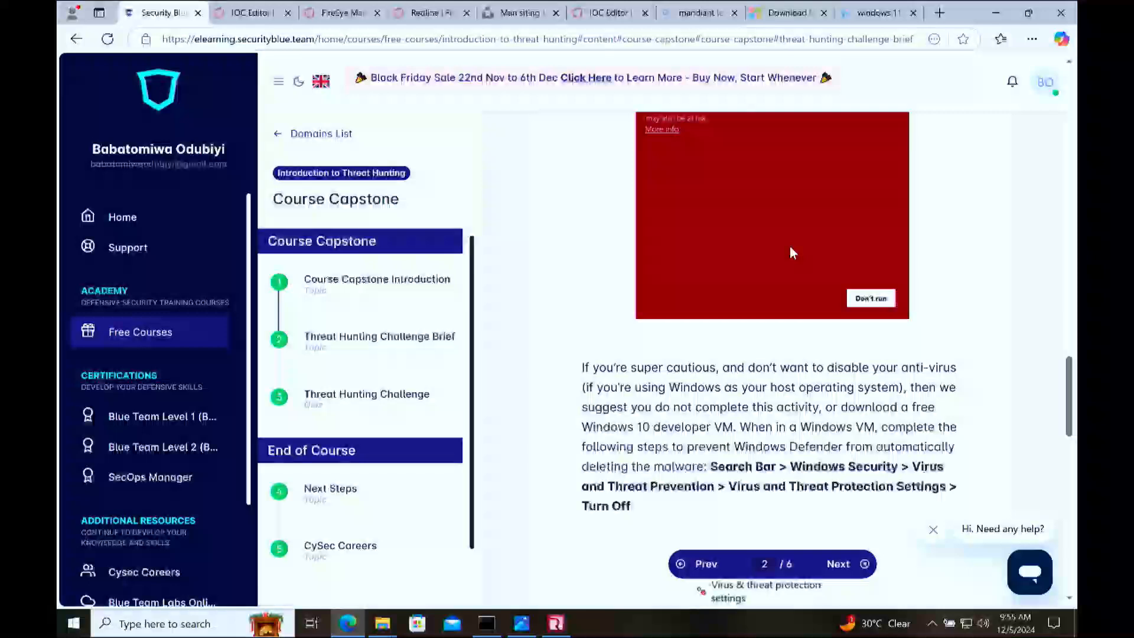
pyautogui.scroll(-11, 790, 247)
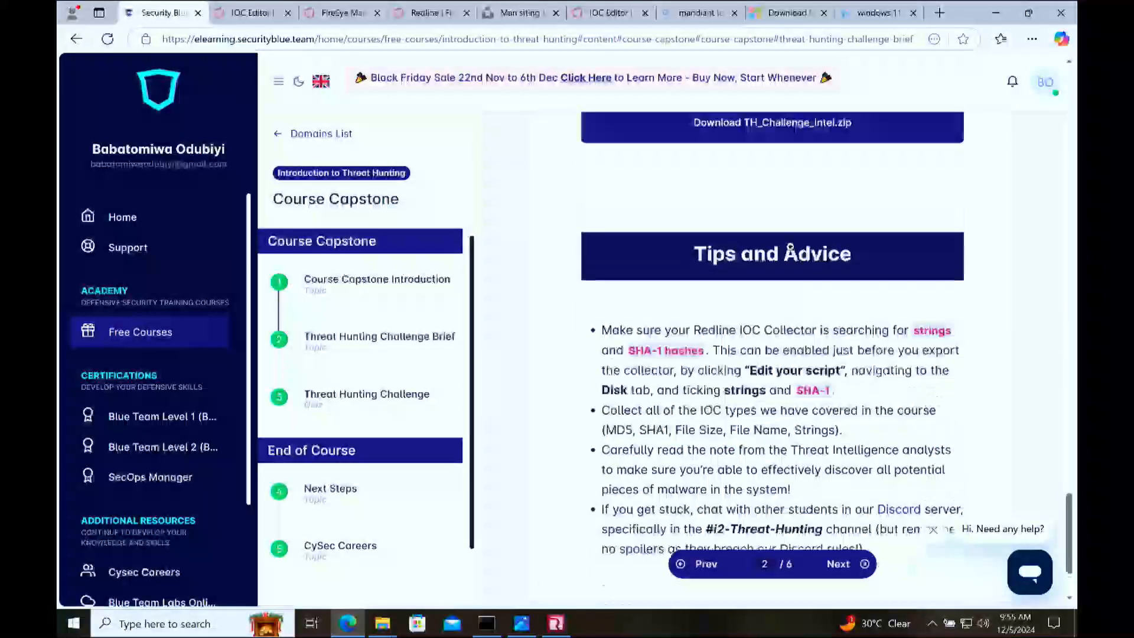
pyautogui.scroll(5, 791, 246)
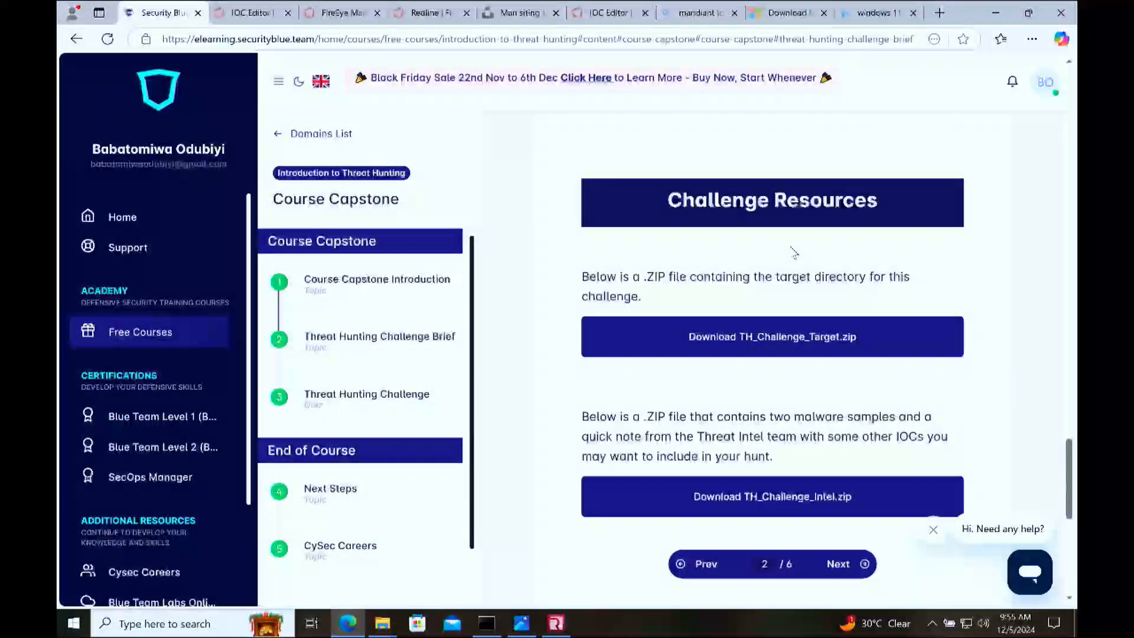
pyautogui.scroll(-1, 791, 252)
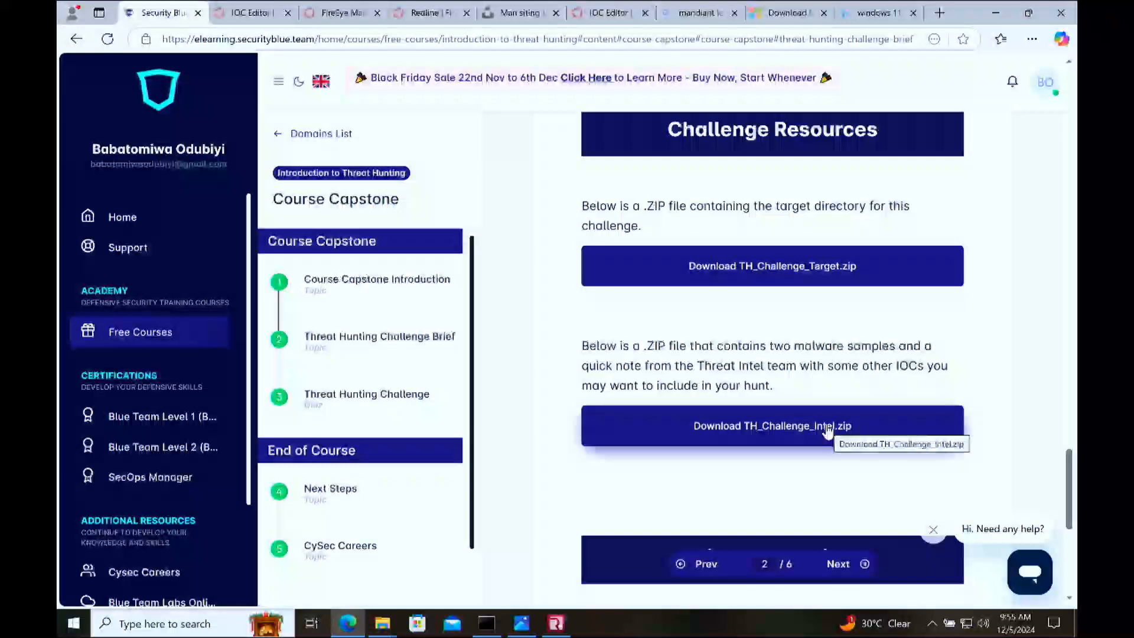
# Step: Switch to the TARGETDIRECTORY window in File Explorer and open the Downloads folder
pyautogui.moveTo(383, 623)
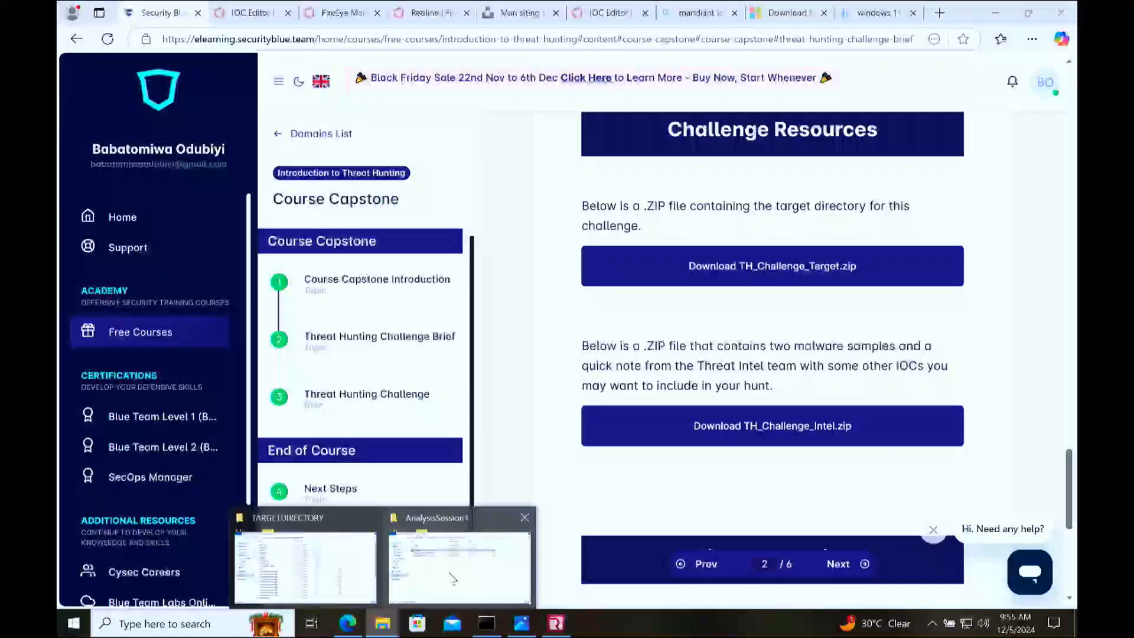
pyautogui.click(339, 577)
pyautogui.click(148, 256)
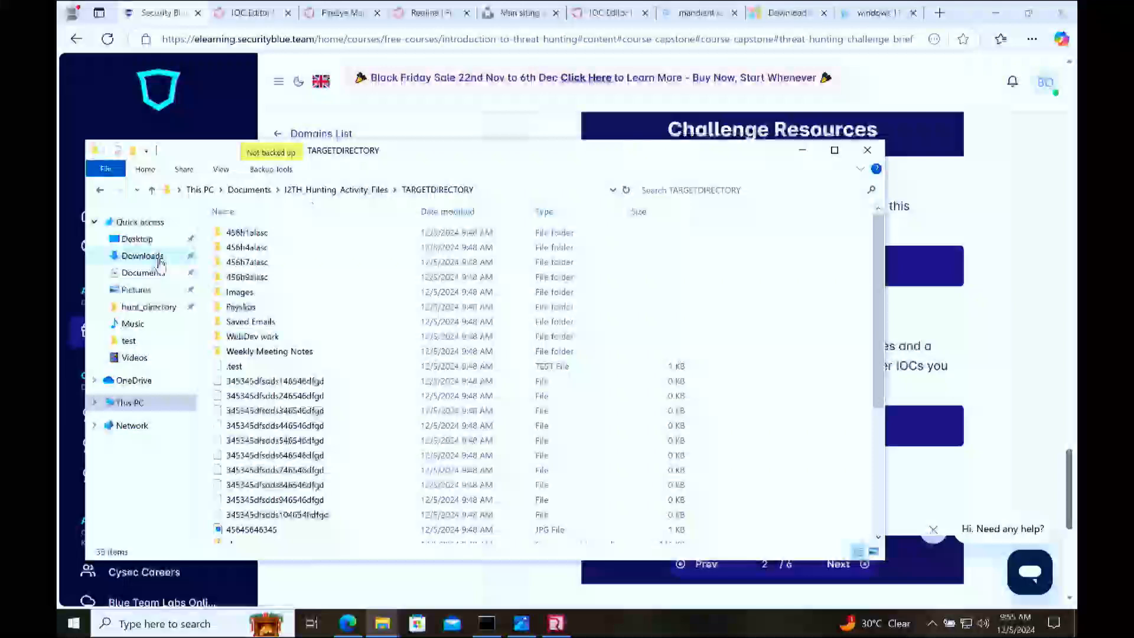
# Step: Turn off real-time protection in the Windows Security virus & threat protection settings and approve the change
pyautogui.click(166, 621)
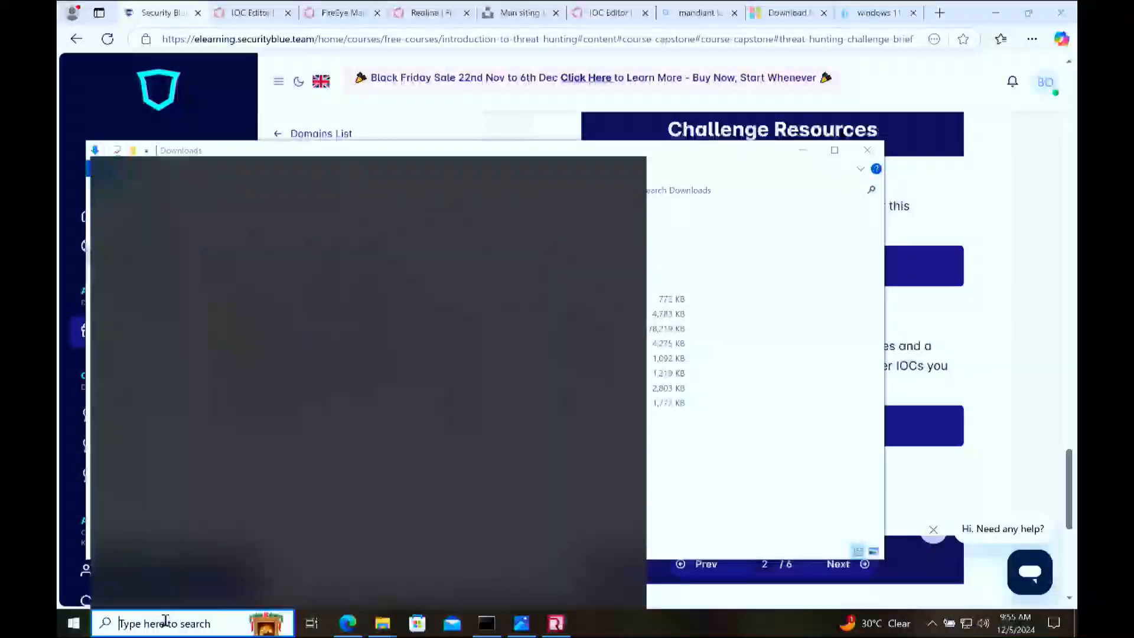
pyautogui.write('vir')
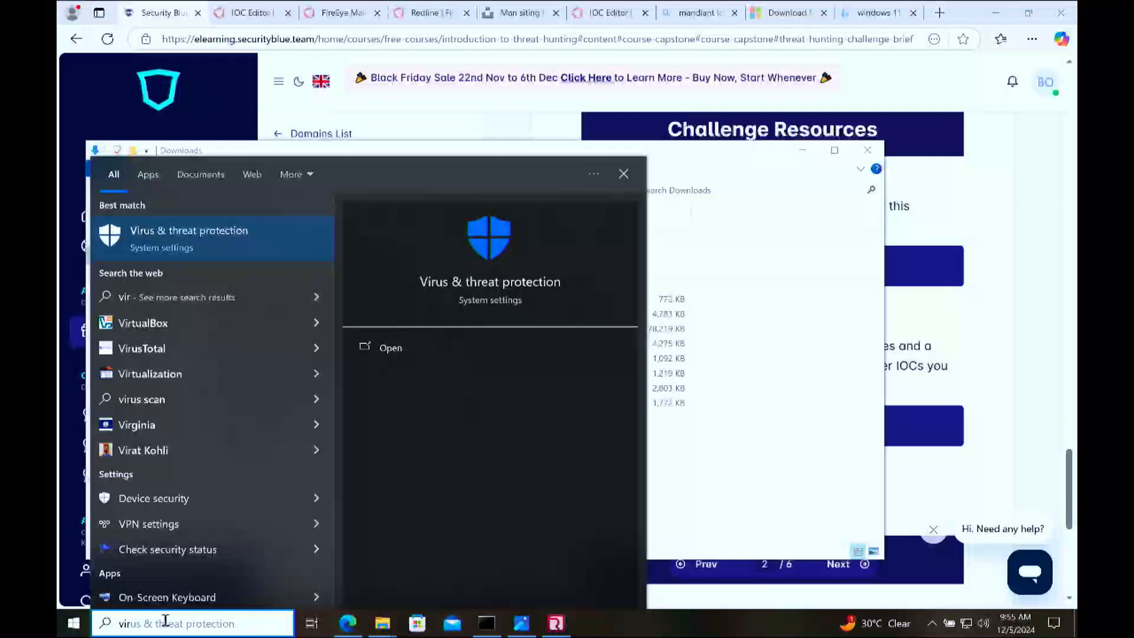
pyautogui.press('Return')
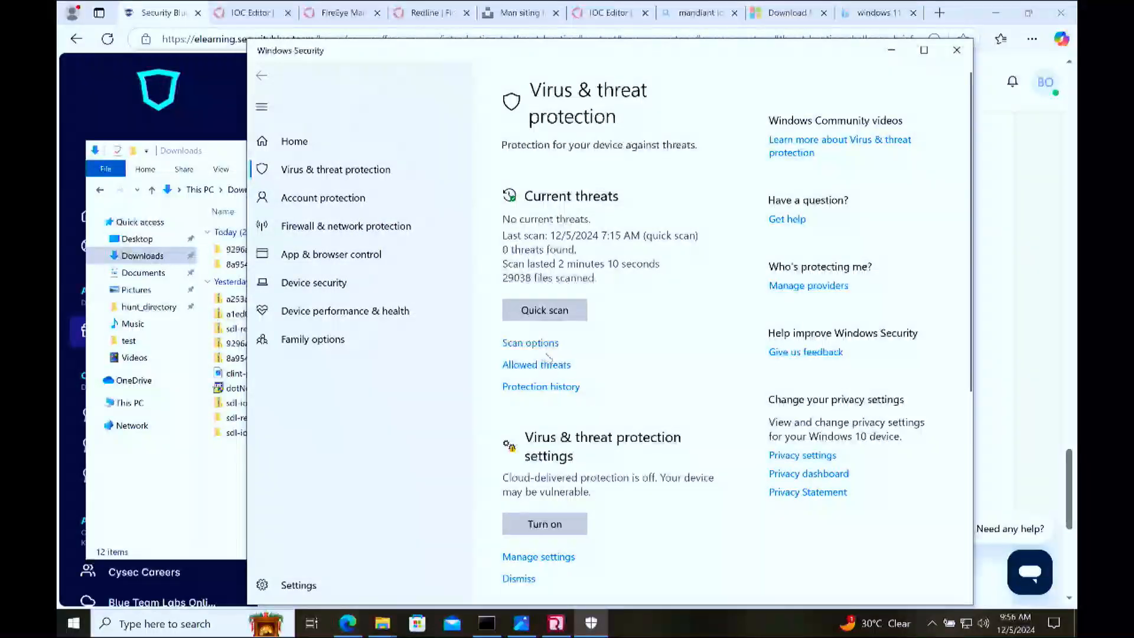
pyautogui.click(566, 558)
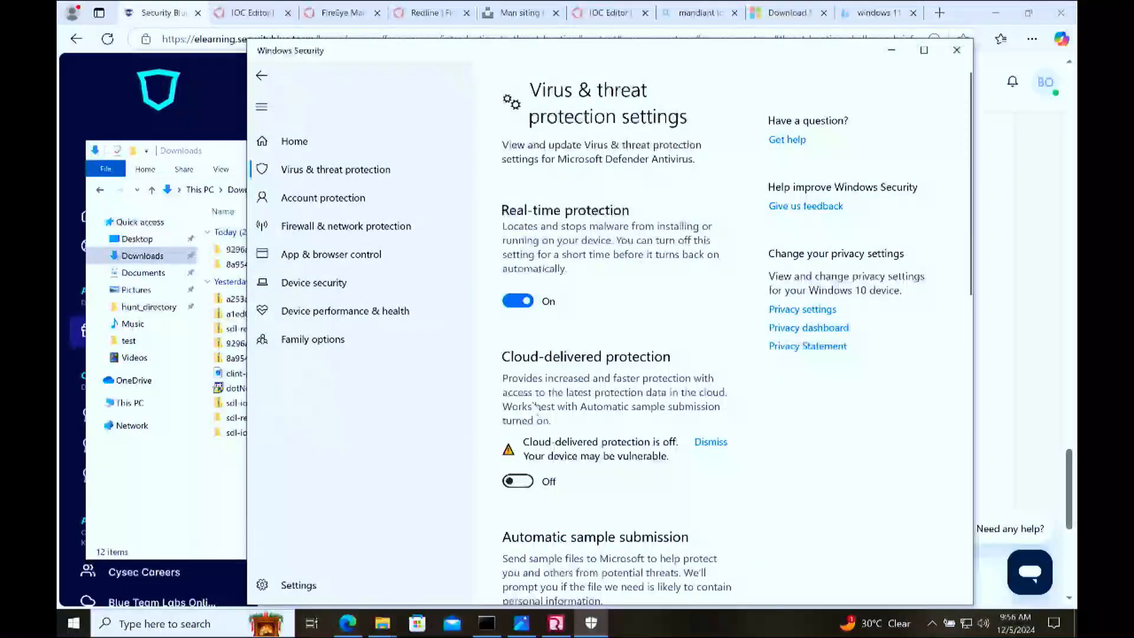
pyautogui.click(524, 302)
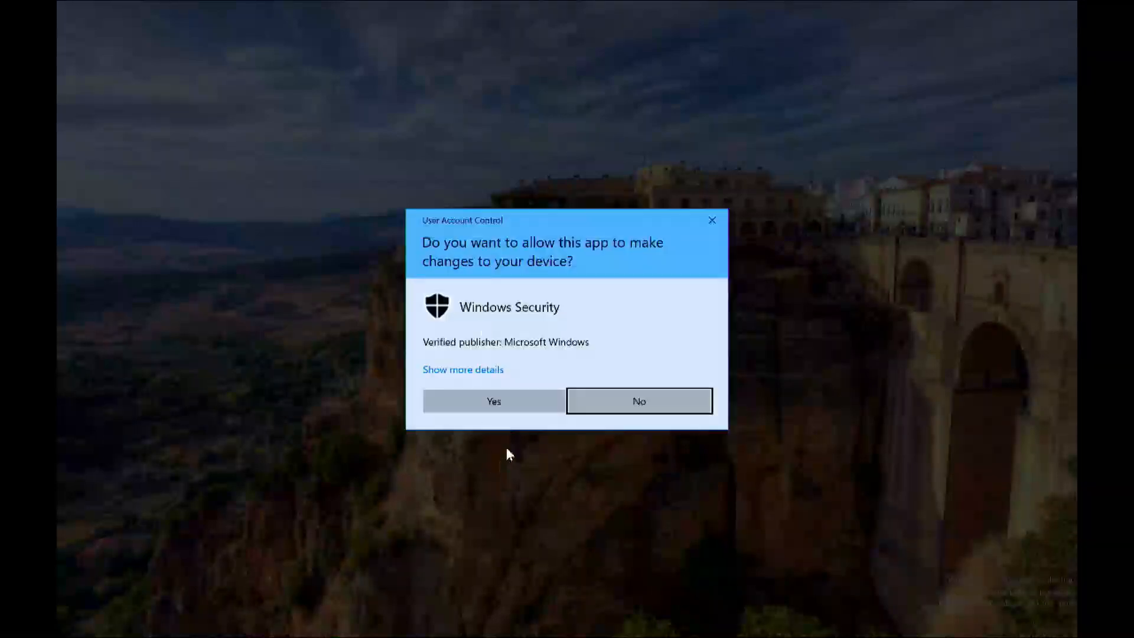
pyautogui.click(527, 406)
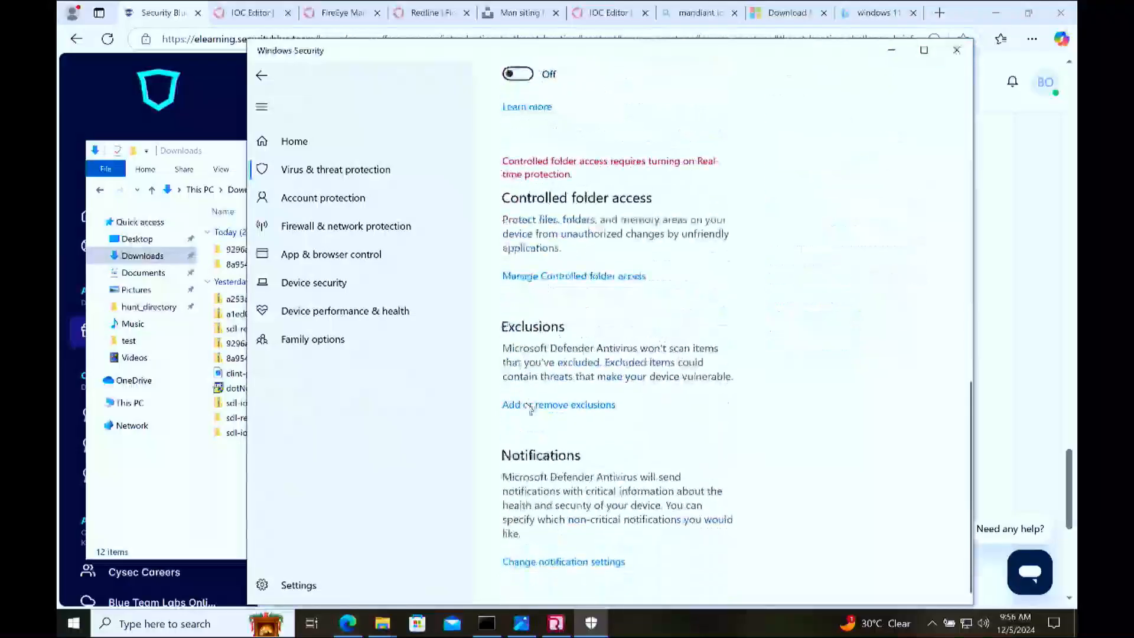
# Step: Check the firewall status of the domain, private and public networks, and close Windows Security
pyautogui.click(262, 75)
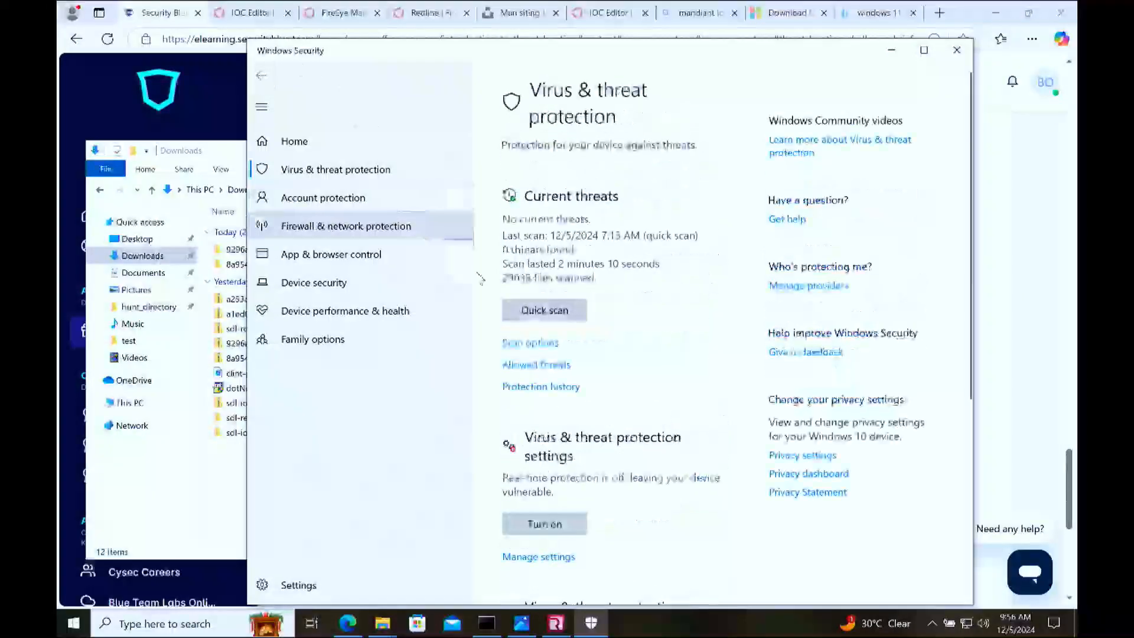
pyautogui.click(381, 200)
pyautogui.click(378, 227)
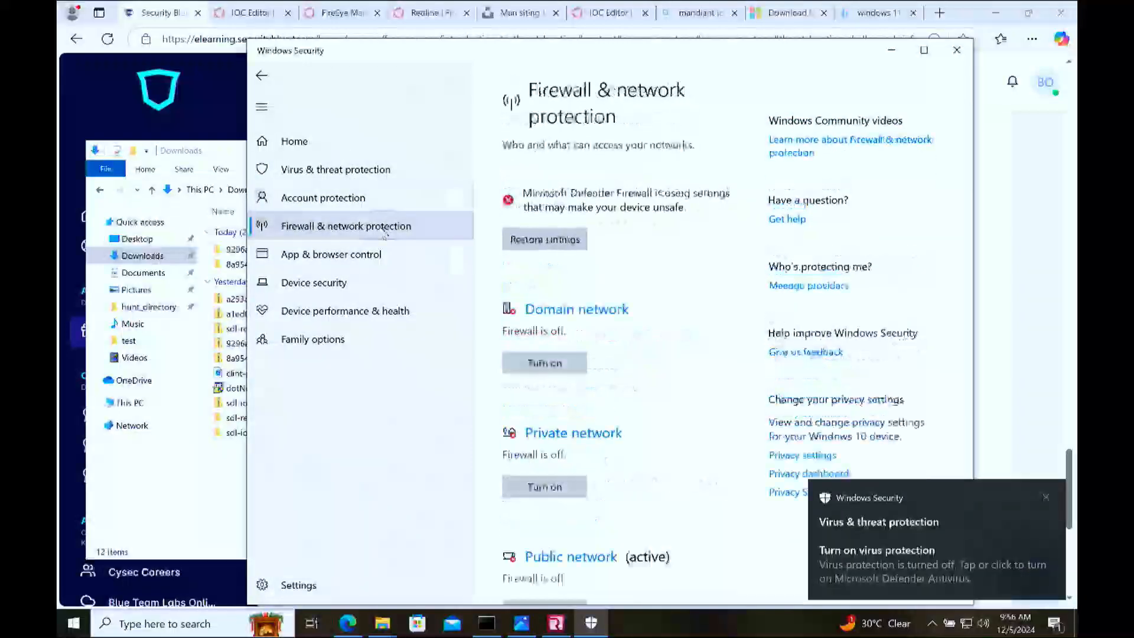
pyautogui.scroll(-2, 623, 332)
pyautogui.scroll(-3, 623, 332)
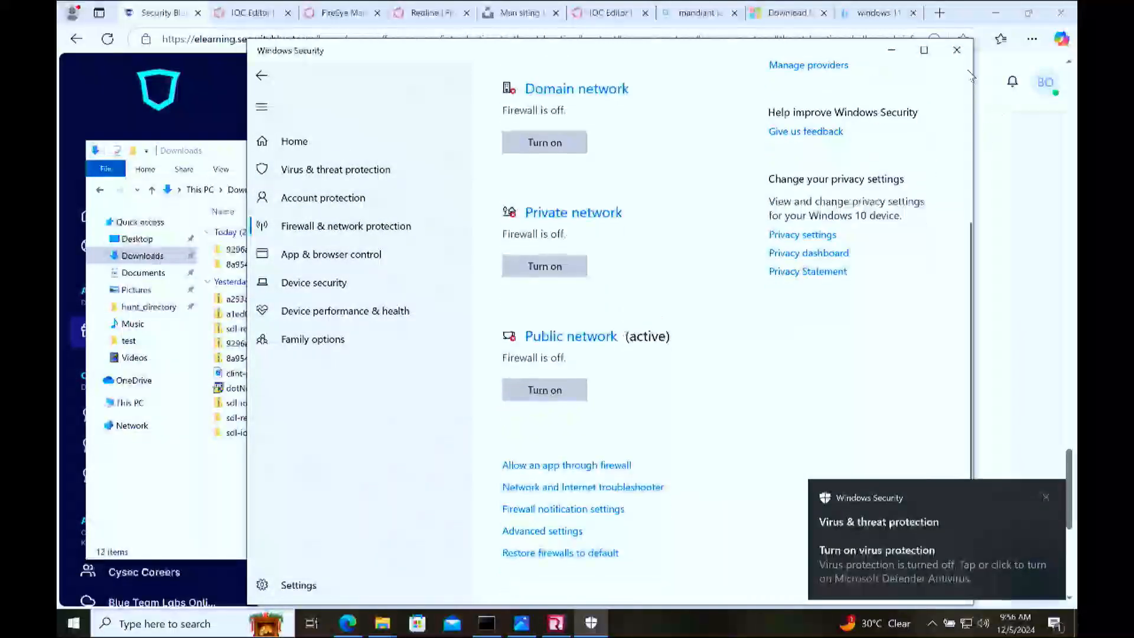
pyautogui.click(957, 49)
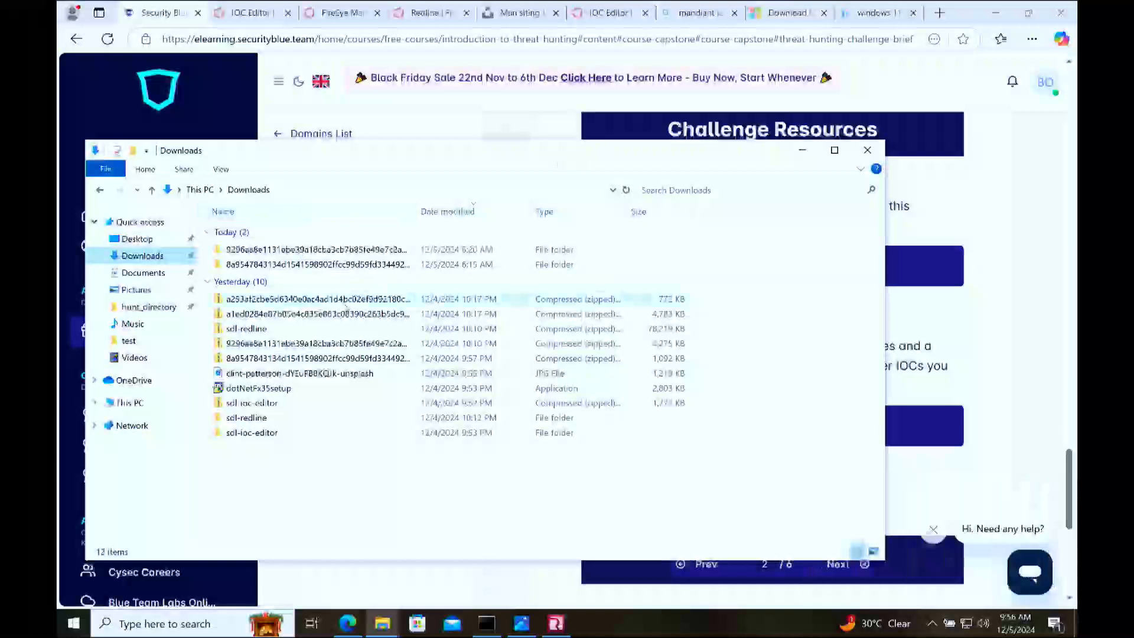
# Step: Open the CTI Team Note For Hunter text file from the READ ME HUNTER folder in the TH_Challenge_Intel-2 archive
pyautogui.click(483, 300)
pyautogui.doubleClick(483, 300)
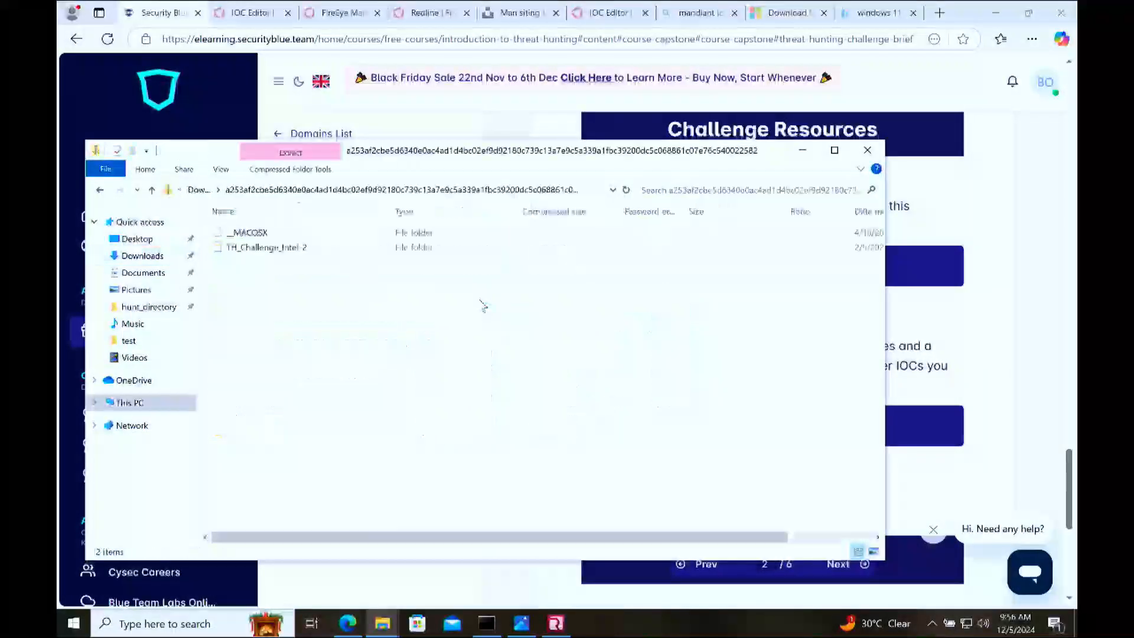
pyautogui.click(282, 250)
pyautogui.doubleClick(282, 251)
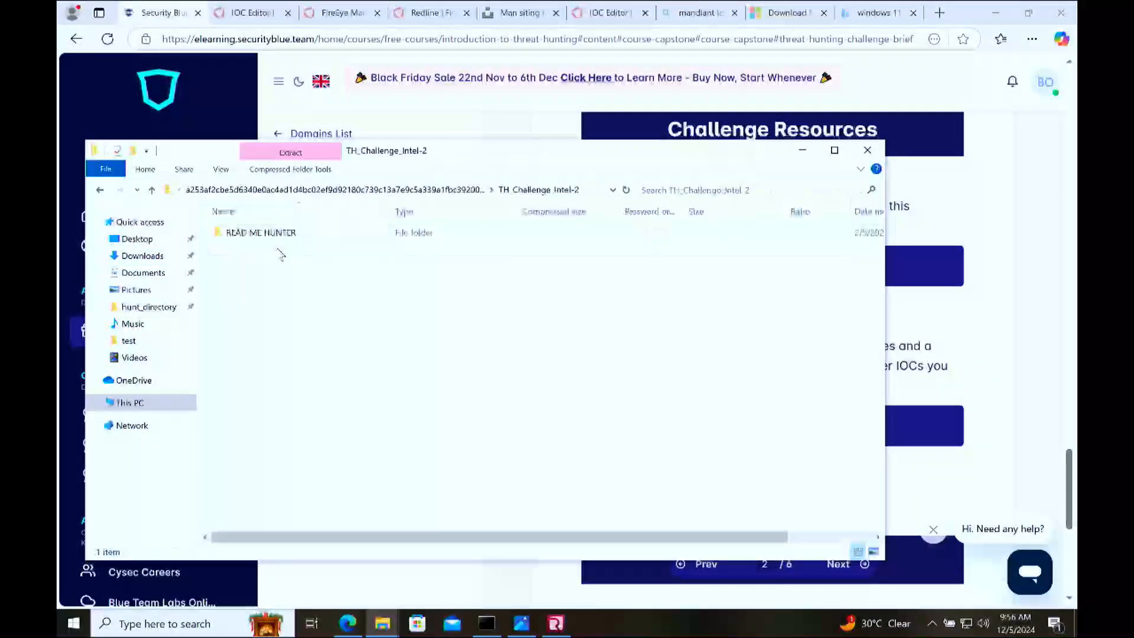
pyautogui.click(272, 235)
pyautogui.doubleClick(271, 235)
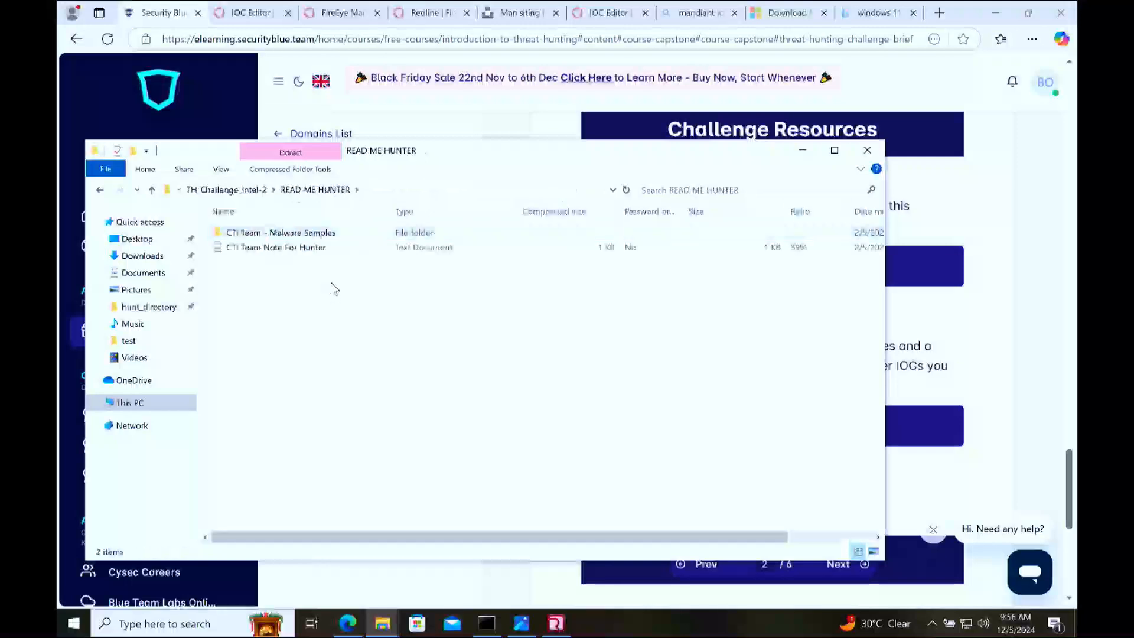
pyautogui.doubleClick(277, 248)
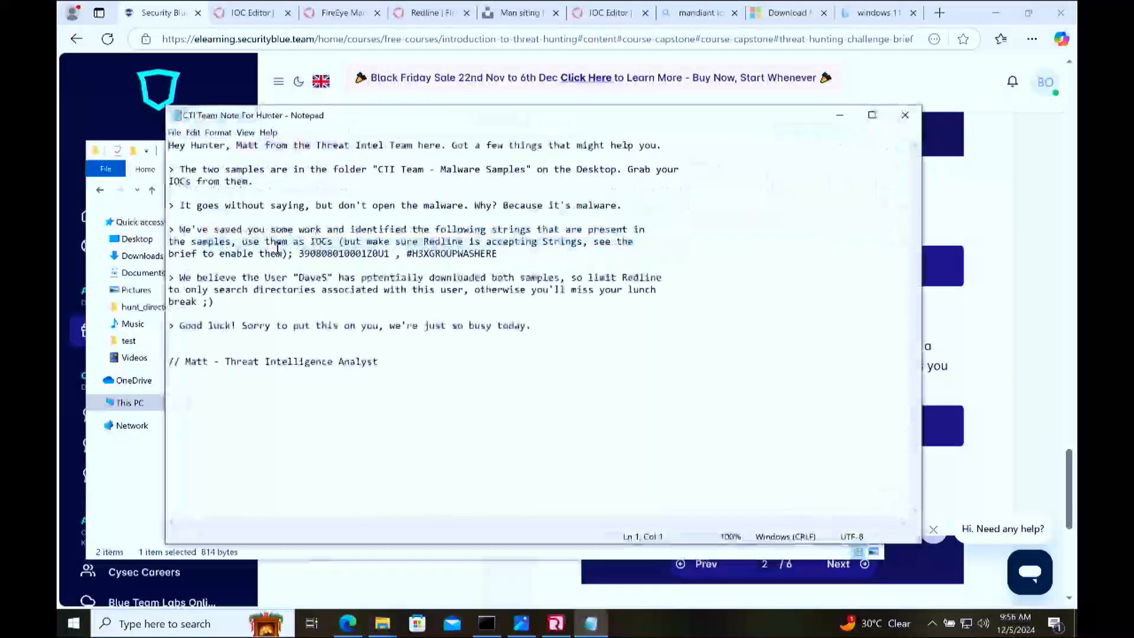
# Step: Read the note's introduction, the location of the two malware samples, and the warning about opening them
pyautogui.moveTo(232, 145); pyautogui.dragTo(621, 146)
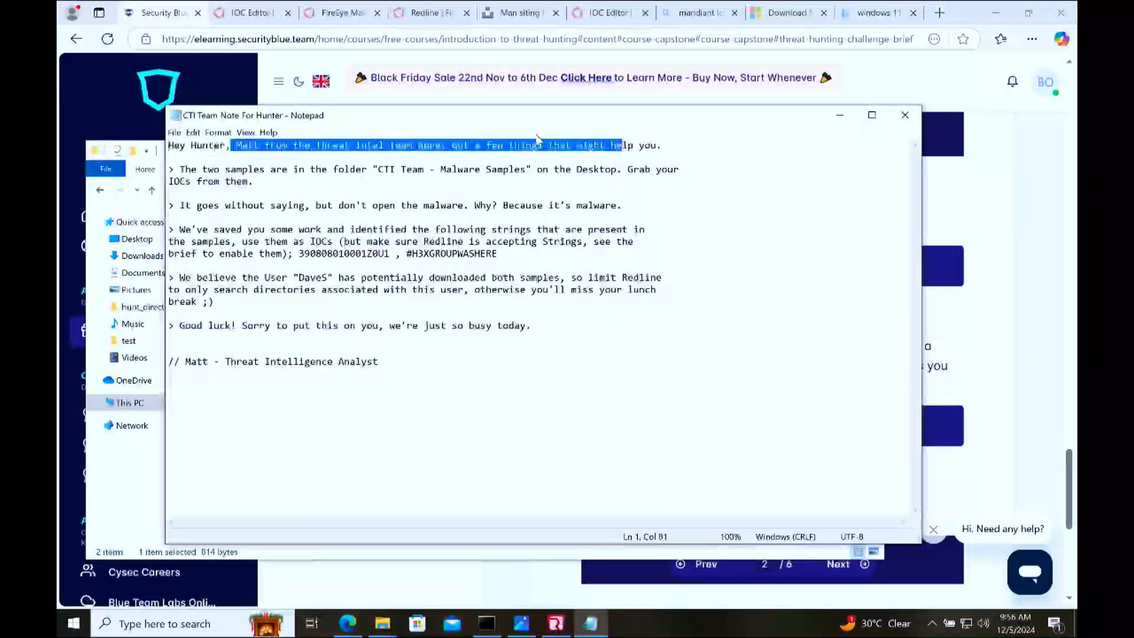
pyautogui.click(479, 146)
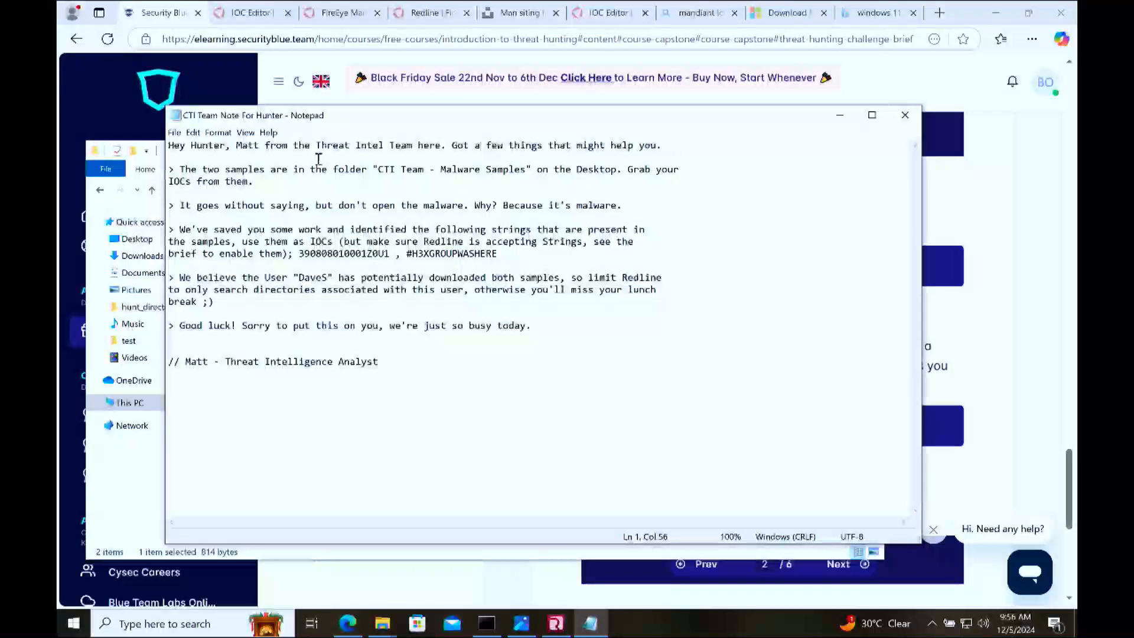
pyautogui.click(449, 177)
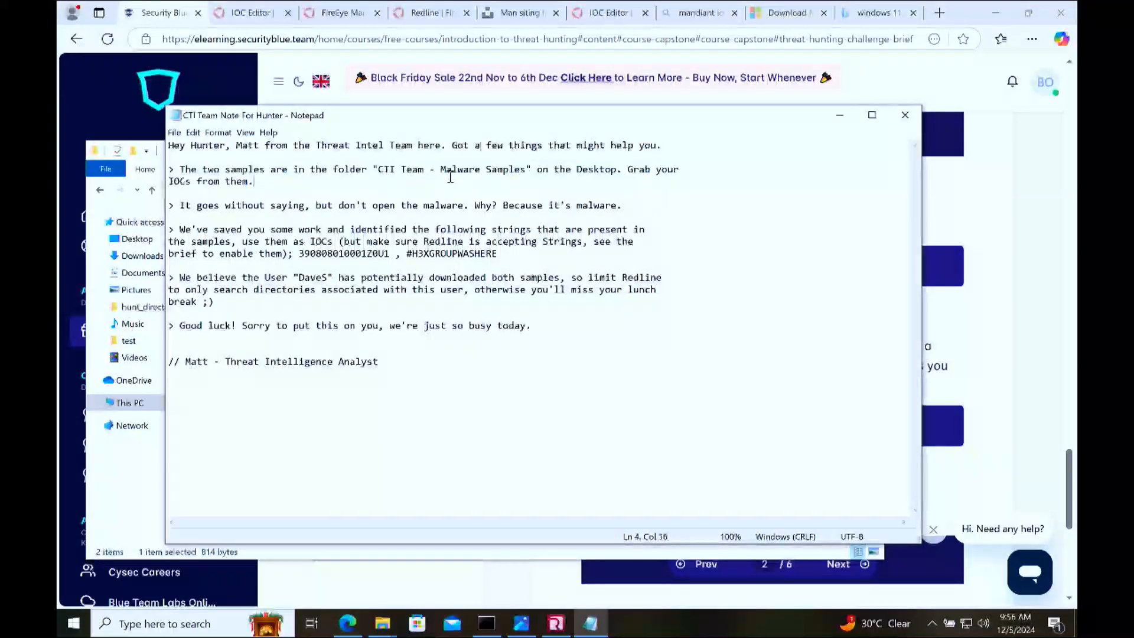
pyautogui.moveTo(440, 169); pyautogui.dragTo(549, 171)
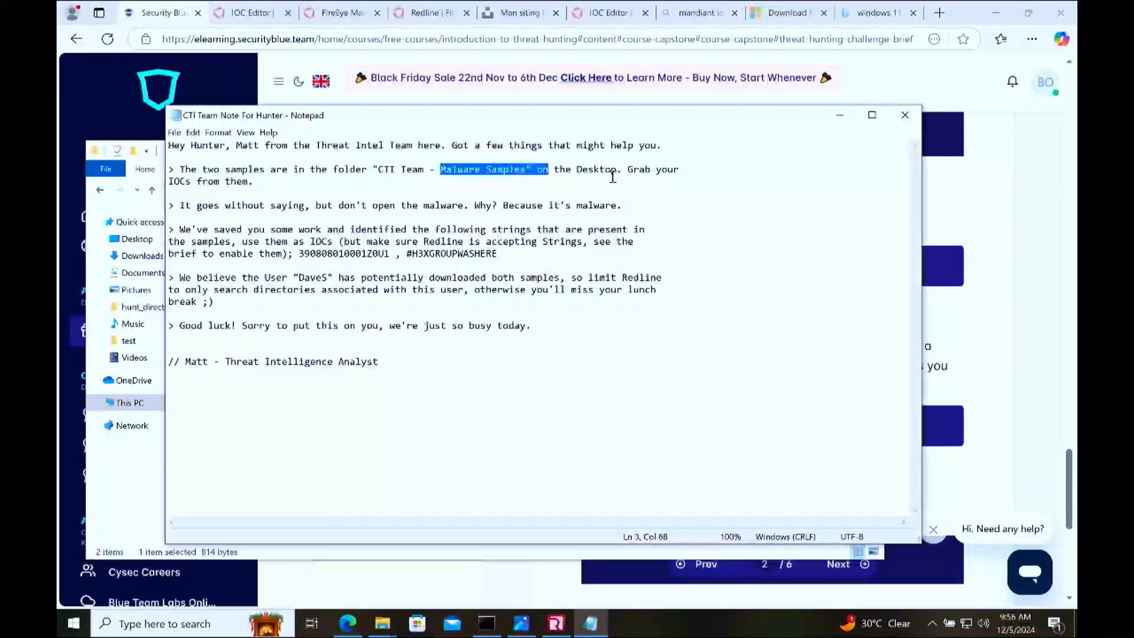
pyautogui.moveTo(248, 181); pyautogui.dragTo(616, 205)
pyautogui.click(346, 206)
pyautogui.click(475, 208)
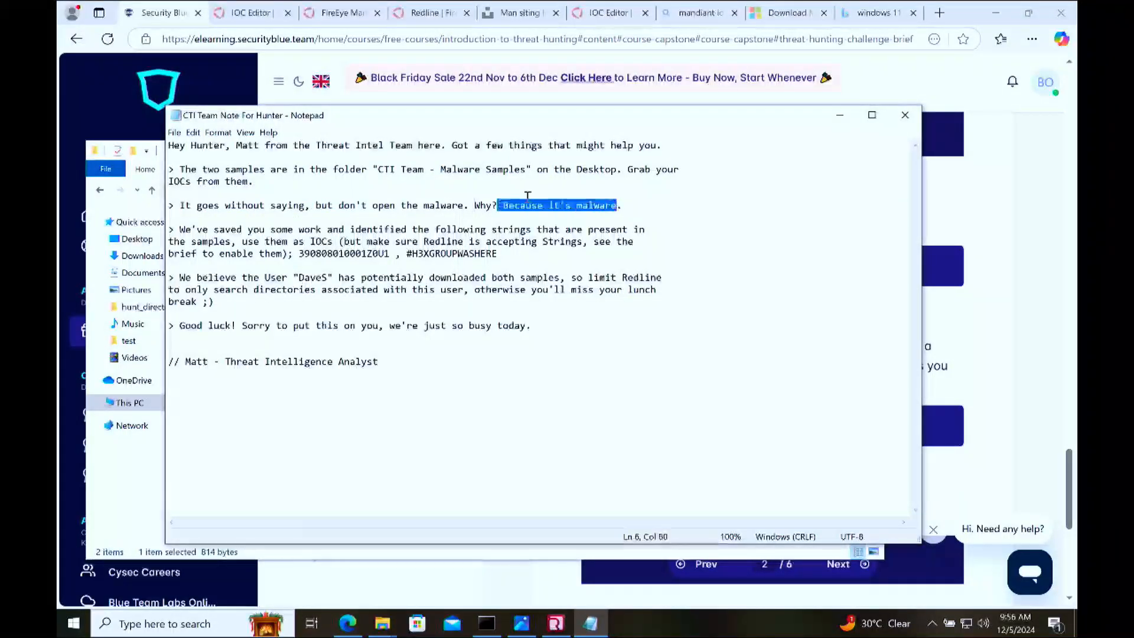
# Step: Read the note's paragraph on using the identified strings as IOCs and on enabling Strings in Redline
pyautogui.moveTo(270, 230); pyautogui.dragTo(326, 231)
pyautogui.click(379, 233)
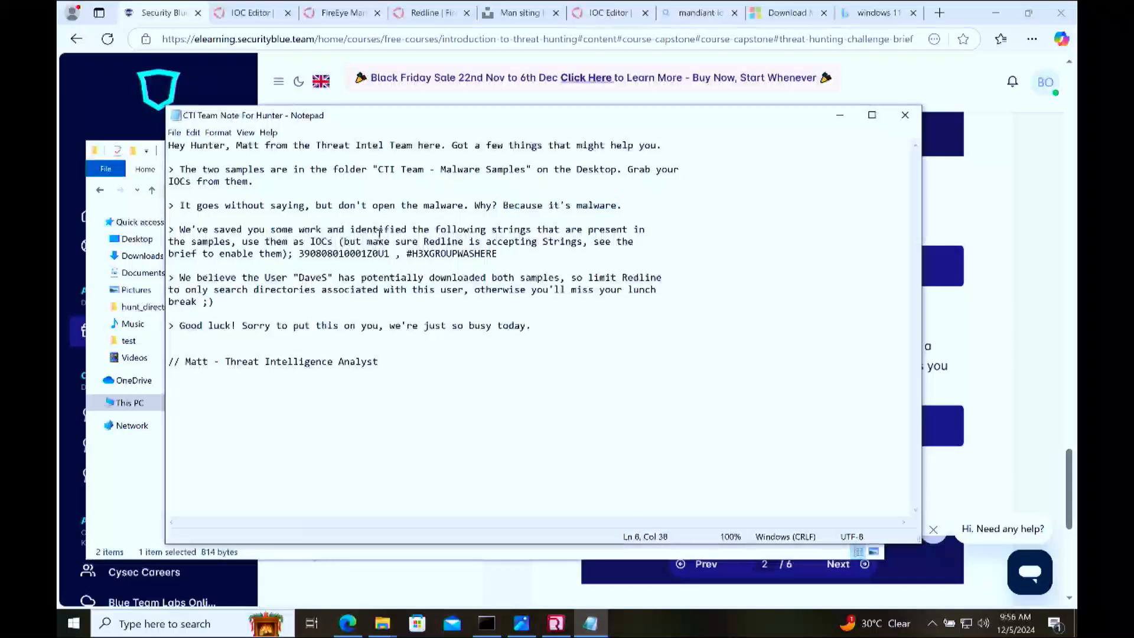
pyautogui.moveTo(535, 231); pyautogui.dragTo(514, 234)
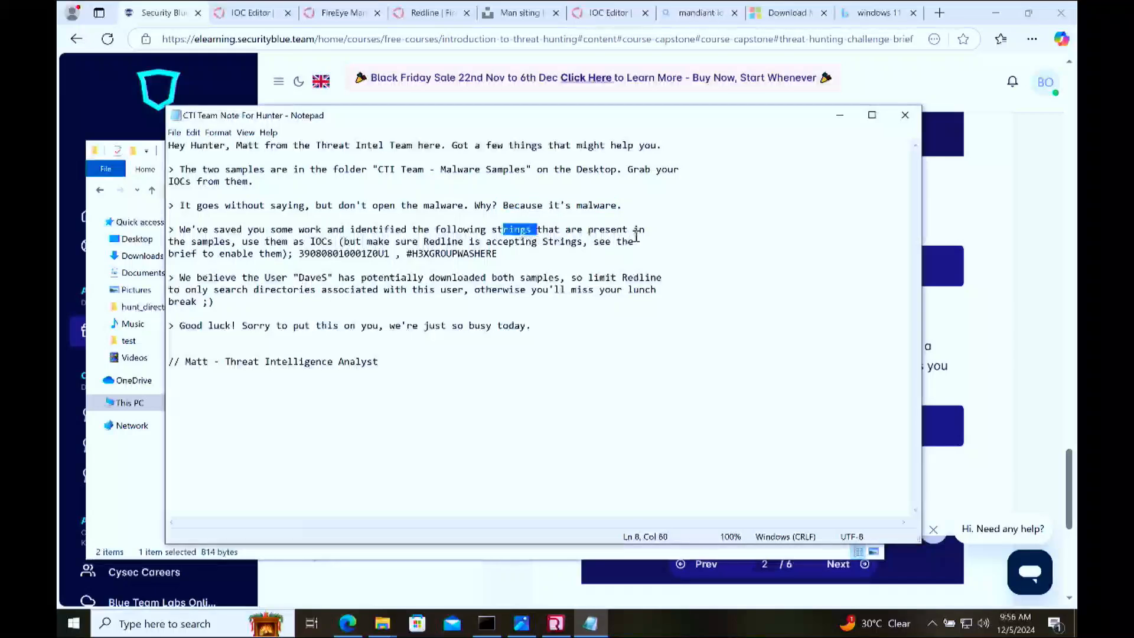
pyautogui.click(219, 253)
pyautogui.moveTo(332, 240); pyautogui.dragTo(287, 237)
pyautogui.click(460, 243)
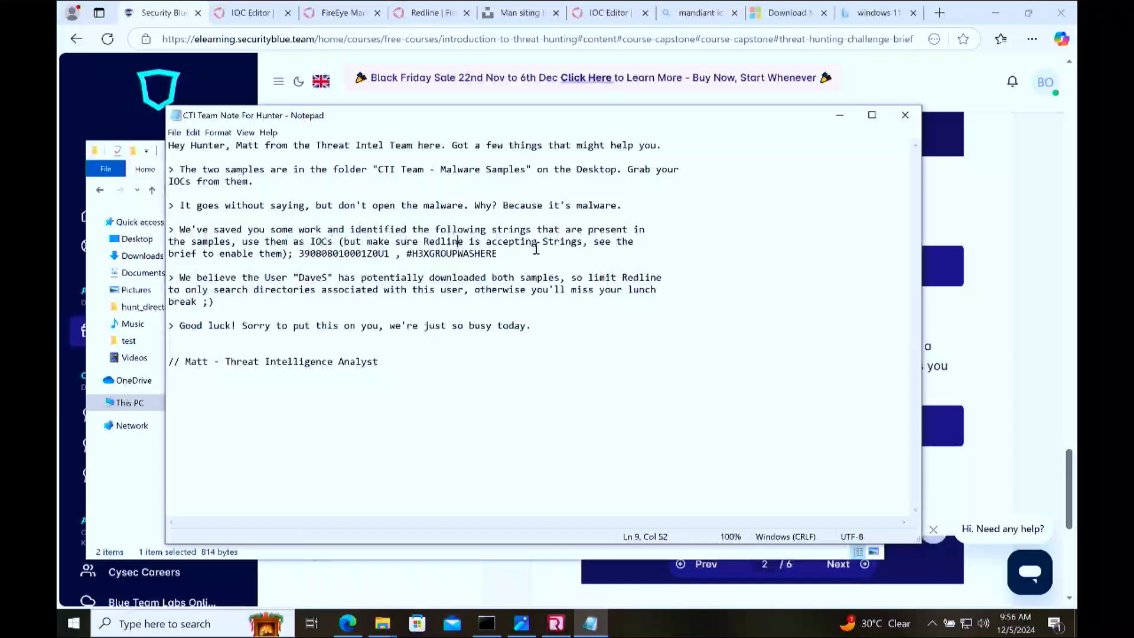
pyautogui.moveTo(582, 242); pyautogui.dragTo(543, 240)
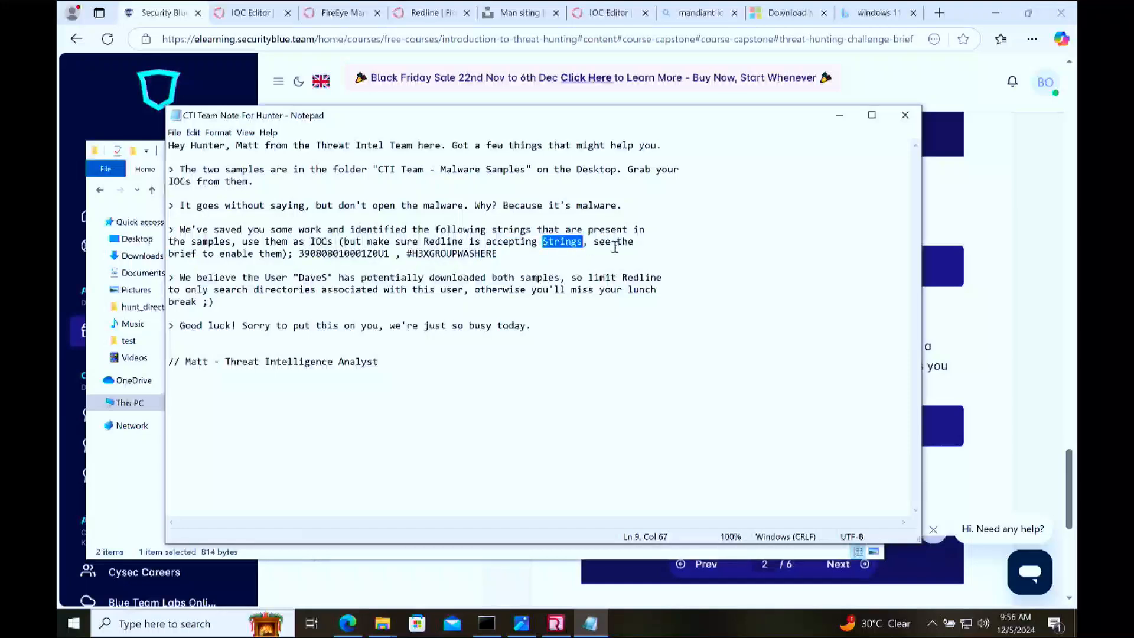
pyautogui.moveTo(635, 241); pyautogui.dragTo(519, 241)
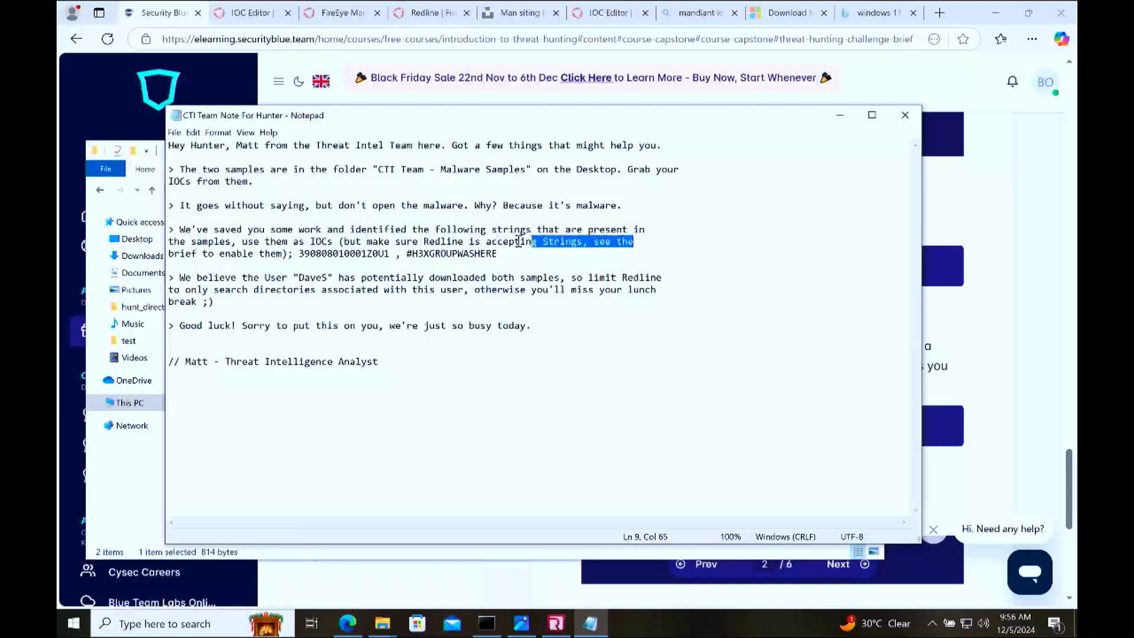
pyautogui.click(226, 252)
pyautogui.moveTo(388, 254); pyautogui.dragTo(299, 254)
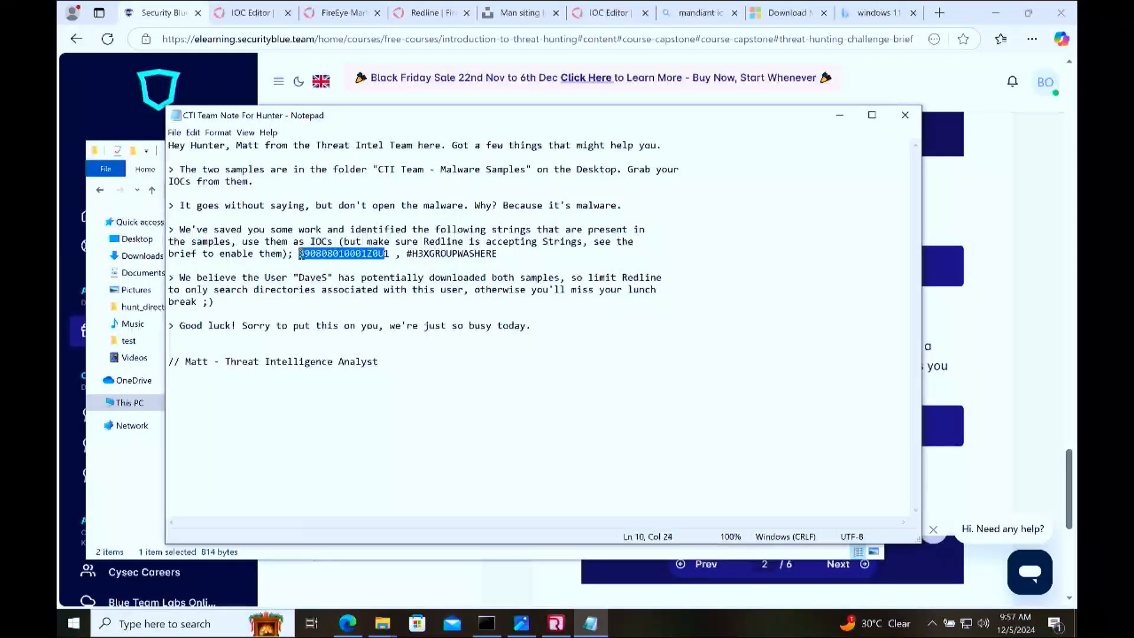
pyautogui.moveTo(497, 254); pyautogui.dragTo(416, 258)
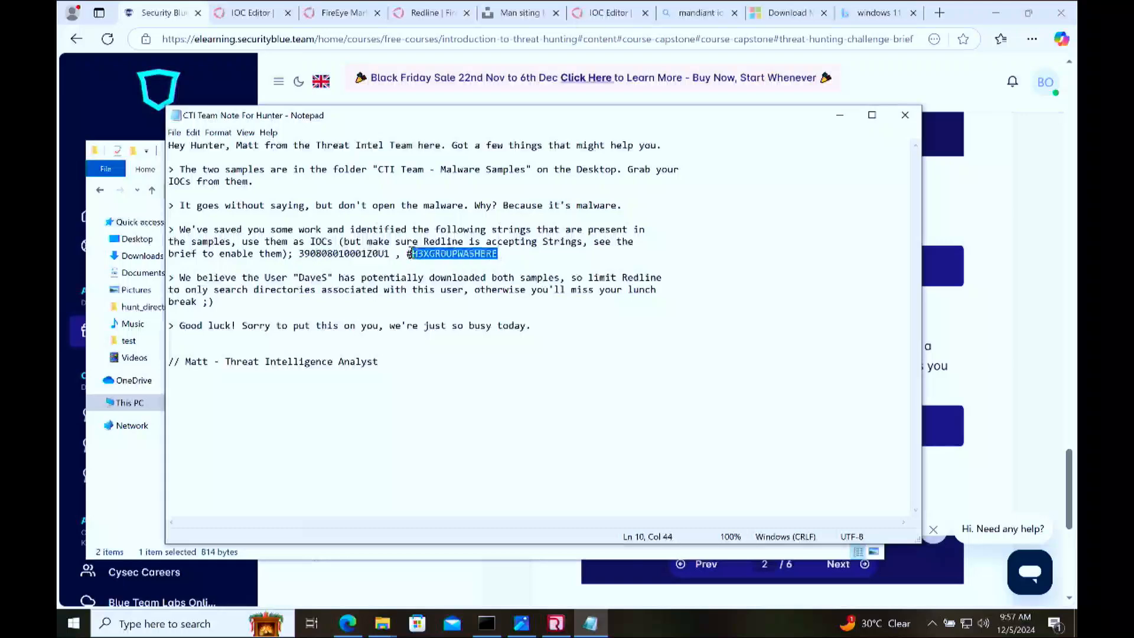
# Step: Find and launch the Mandiant IOCe editor
pyautogui.click(207, 620)
pyautogui.write('mandia')
pyautogui.press('Escape')
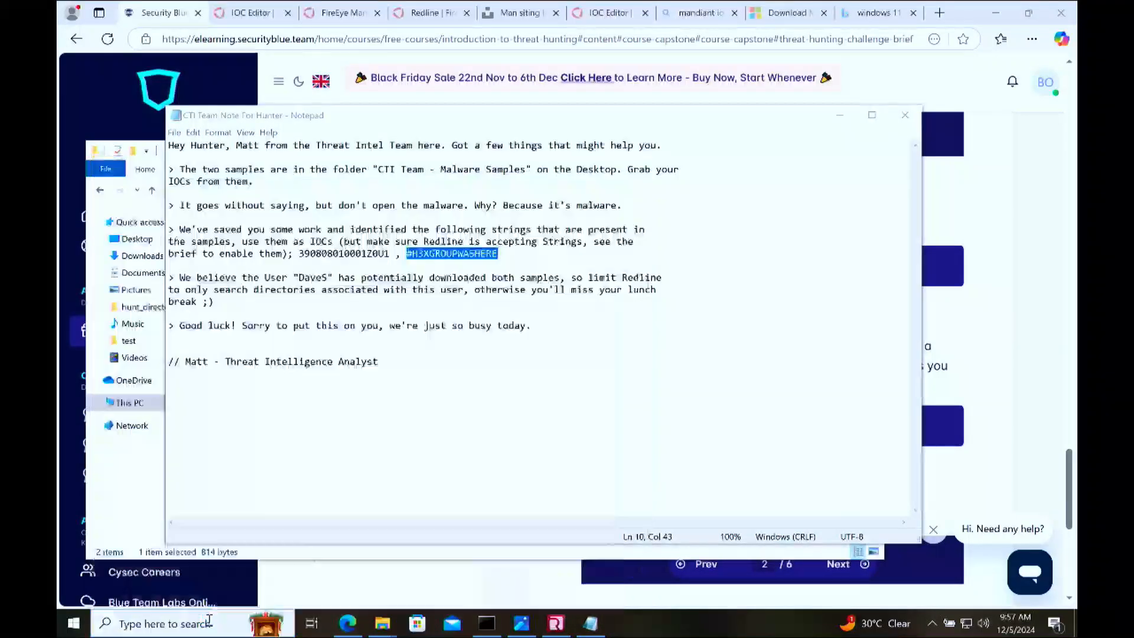
# Step: Review the two IOC strings and the advice on limiting Redline to the suspected user's directories, and close the note
pyautogui.doubleClick(353, 253)
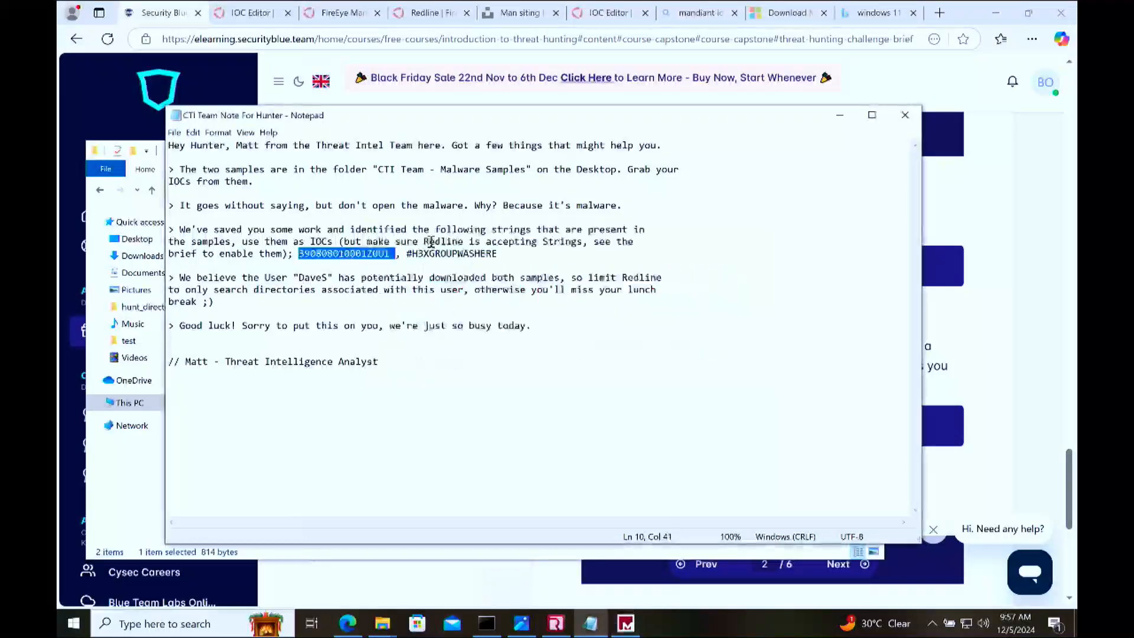
pyautogui.doubleClick(462, 253)
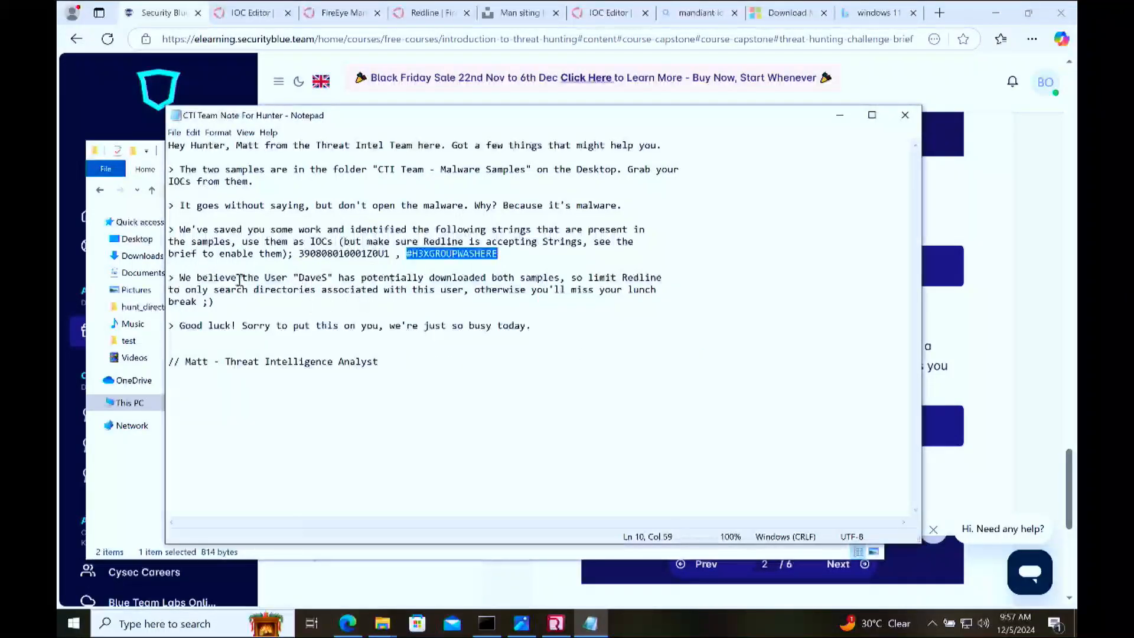
pyautogui.moveTo(328, 277); pyautogui.dragTo(298, 278)
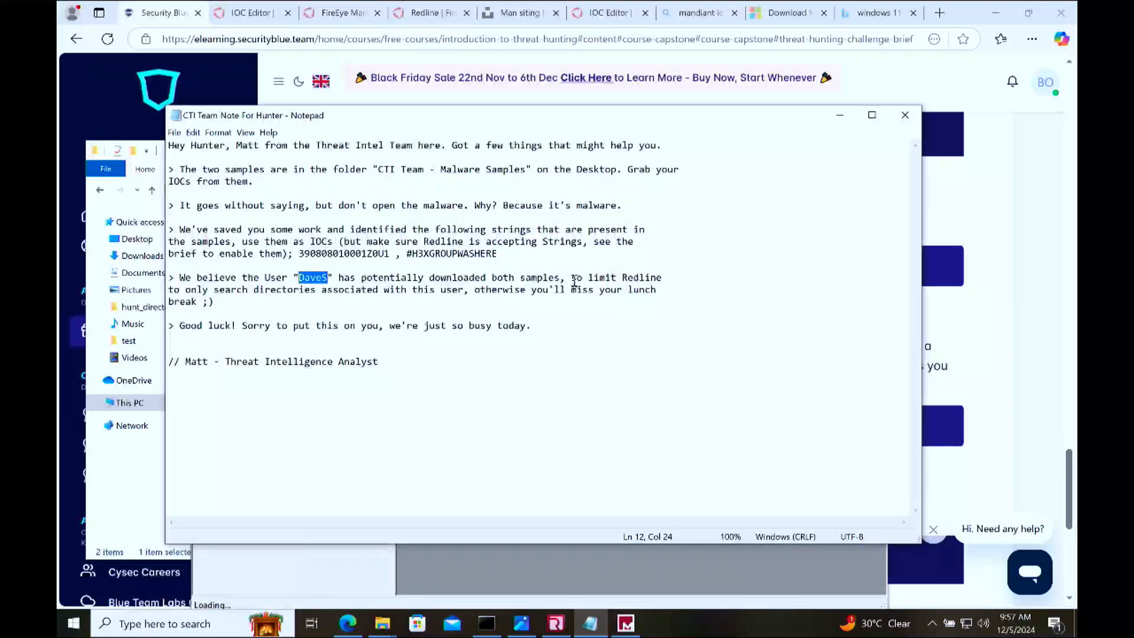
pyautogui.click(223, 292)
pyautogui.moveTo(310, 292); pyautogui.dragTo(264, 292)
pyautogui.click(391, 293)
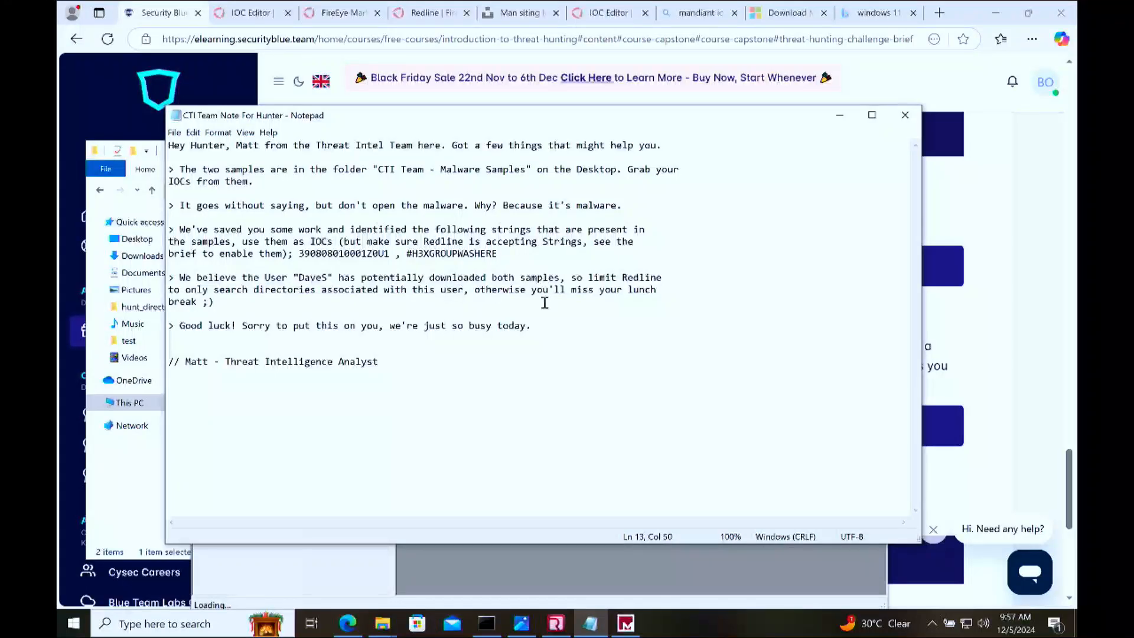
pyautogui.moveTo(658, 290); pyautogui.dragTo(521, 291)
pyautogui.click(522, 290)
pyautogui.click(320, 283)
pyautogui.moveTo(328, 278); pyautogui.dragTo(299, 277)
pyautogui.click(905, 115)
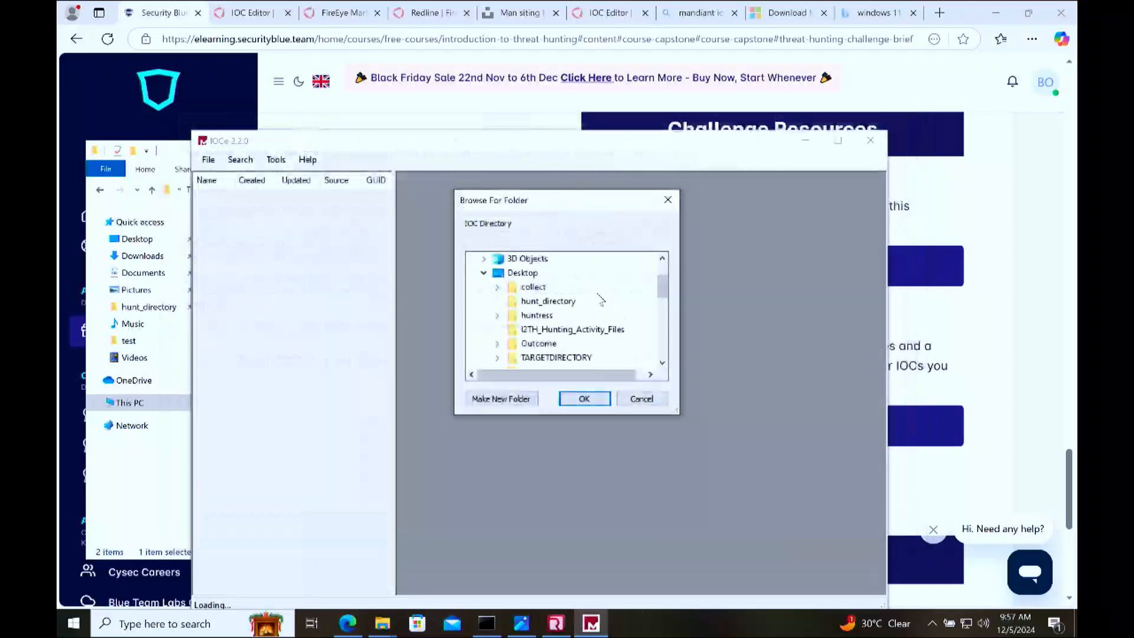
# Step: Switch to the READ ME HUNTER window in File Explorer and open the CTI Team - Malware Samples folder
pyautogui.moveTo(382, 623)
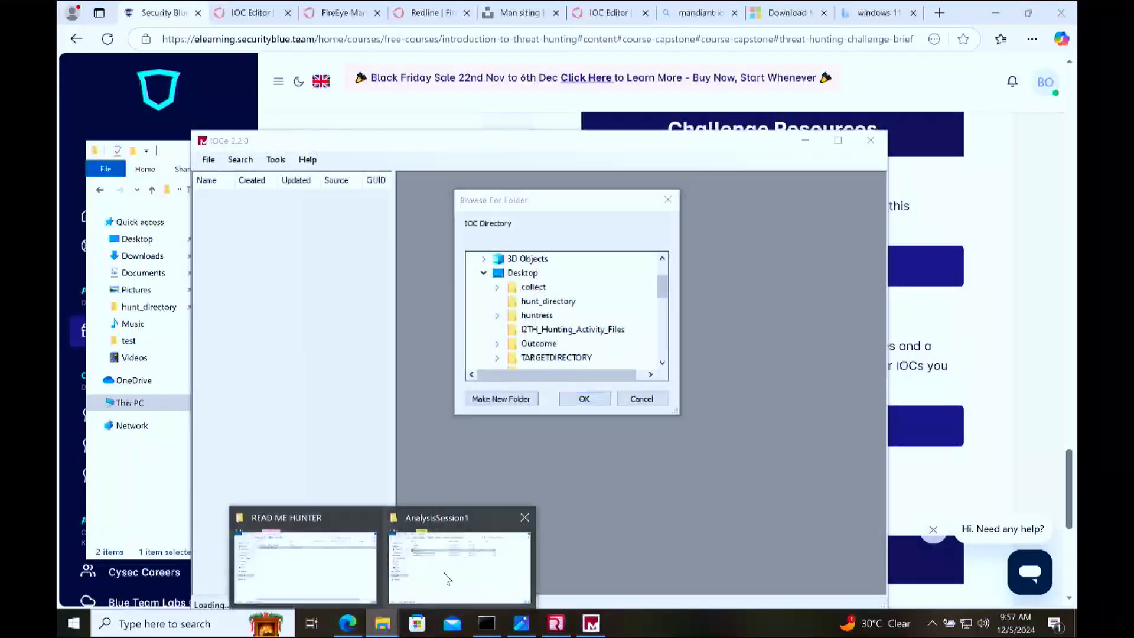
pyautogui.click(444, 577)
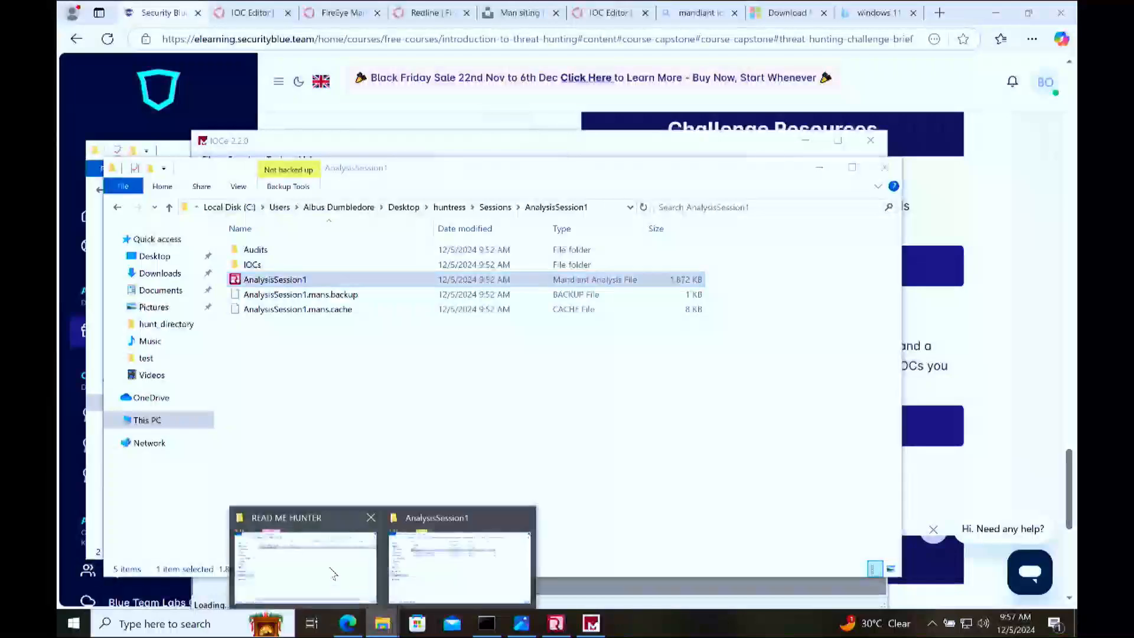
pyautogui.click(301, 561)
pyautogui.doubleClick(296, 234)
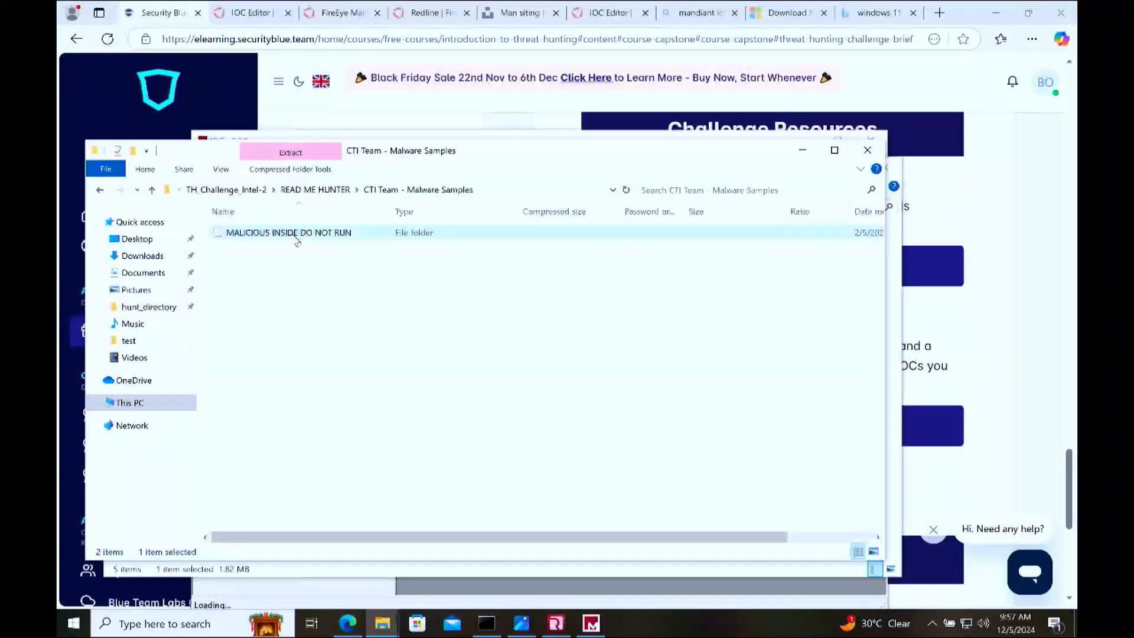
# Step: Try to change the Command Prompt directory to the MALICIOUS INSIDE DO NOT RUN folder inside the zip archive
pyautogui.doubleClick(295, 234)
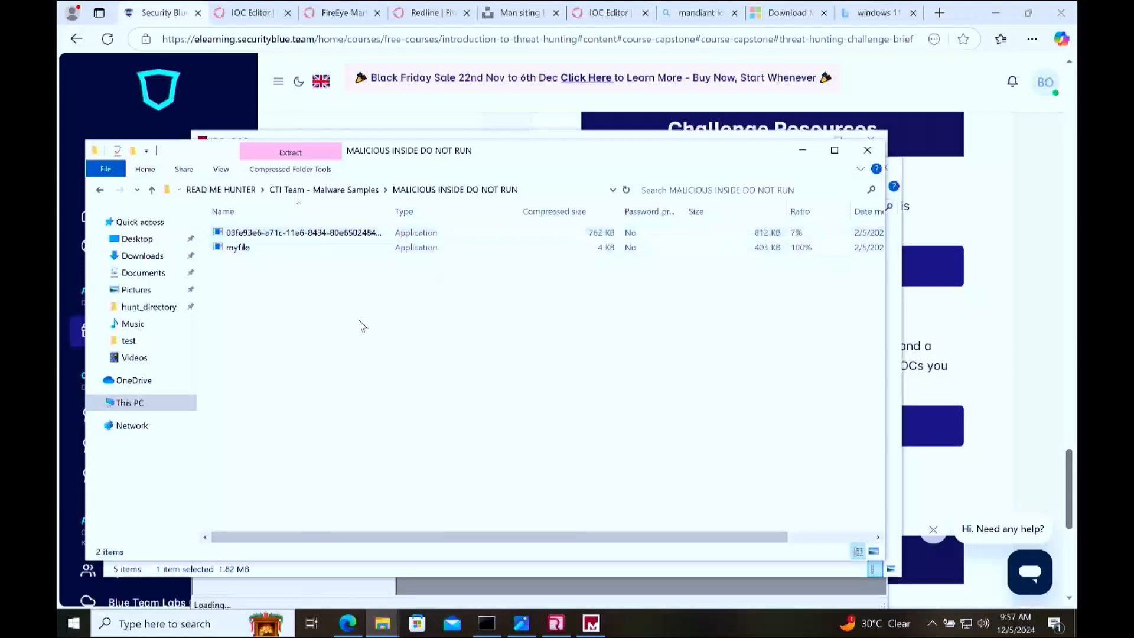
pyautogui.click(564, 190)
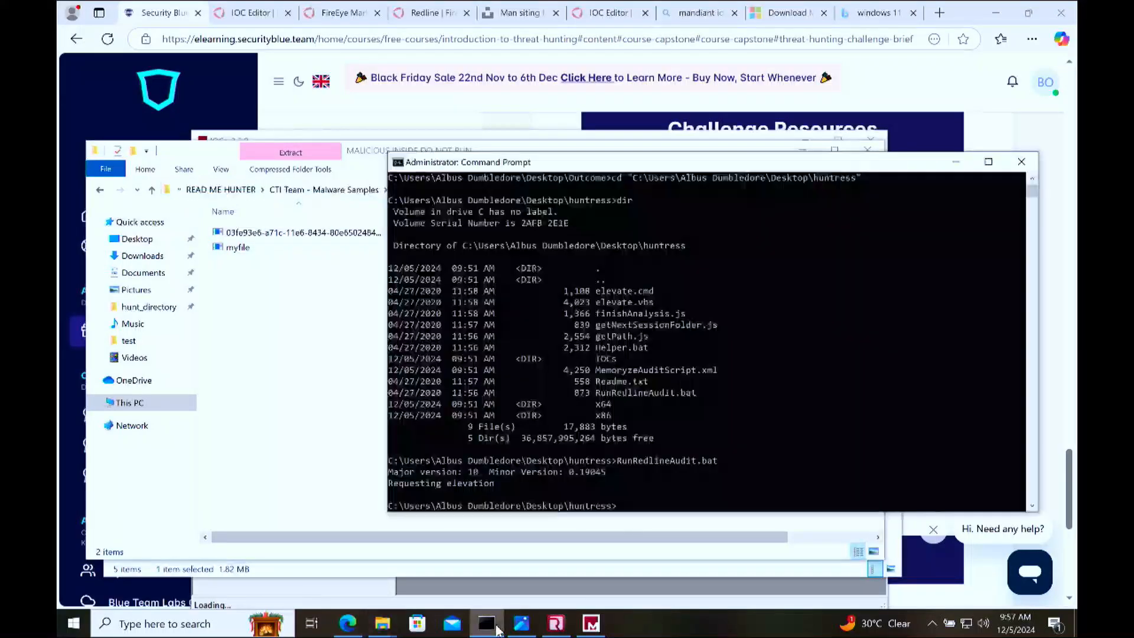
pyautogui.click(486, 622)
pyautogui.write('cd ""')
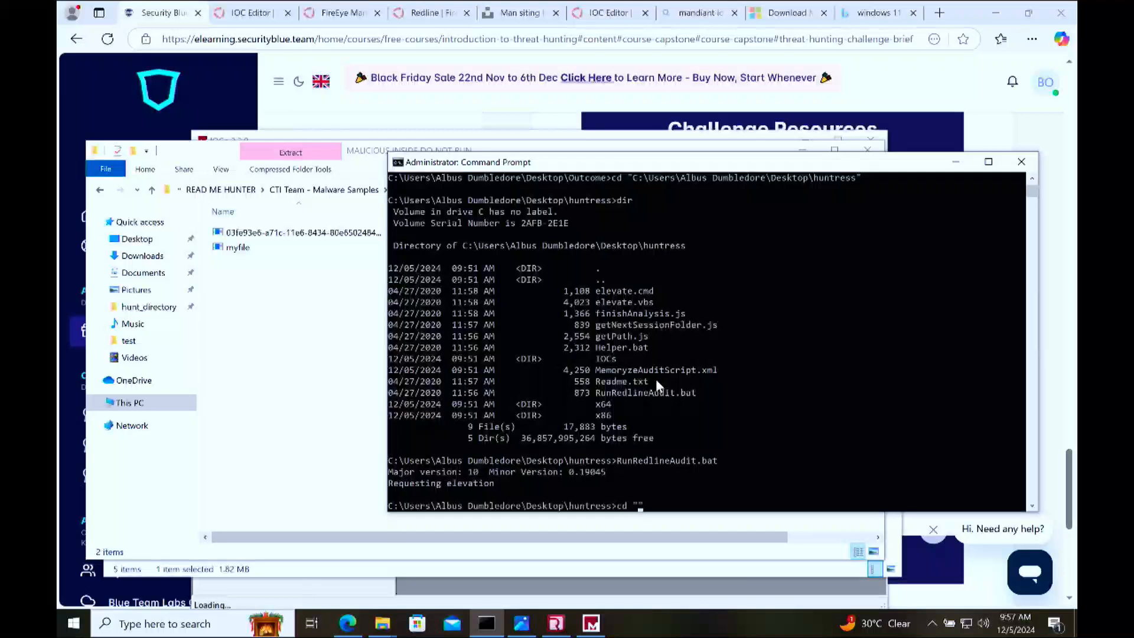
pyautogui.write('C:\\Users\\Albus Dumbledore\\Downloads\\a253af2cbe5d6340e0ac4ad1d4bc02ef9d92180c739c13a7e9c5a339a1fbc39200dc5c068861c07e76c540022582.zip\\TH_Challenge_Intel-2\\READ ME HUNTER\\CTI Team - Malware Samples\\MALICIOUS INSIDE DO NOT RUN')
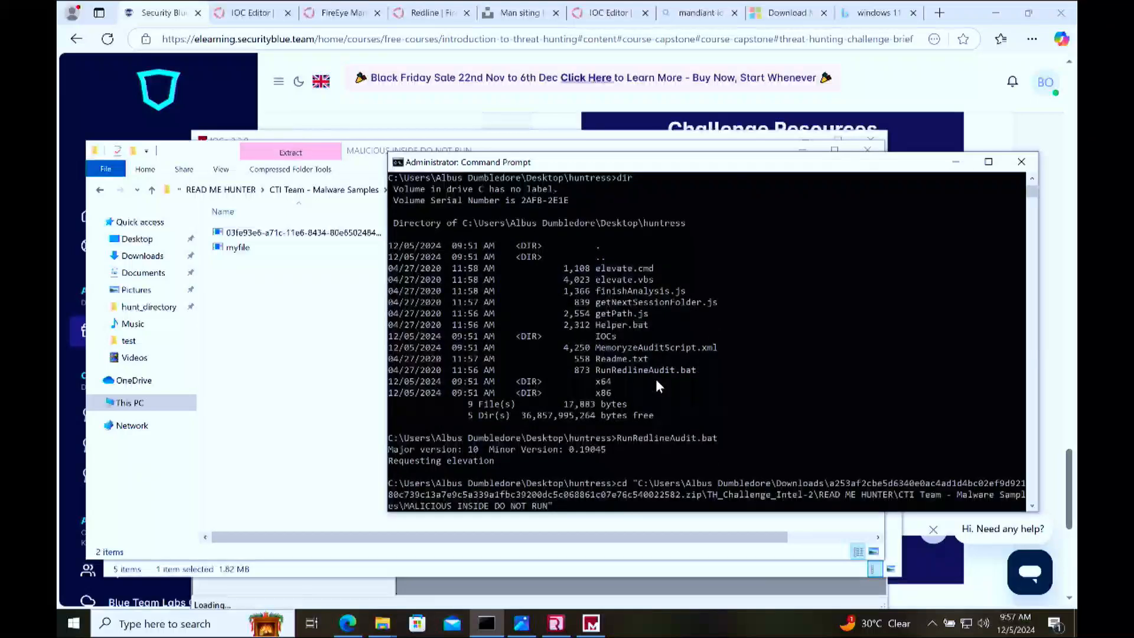
pyautogui.press('Return')
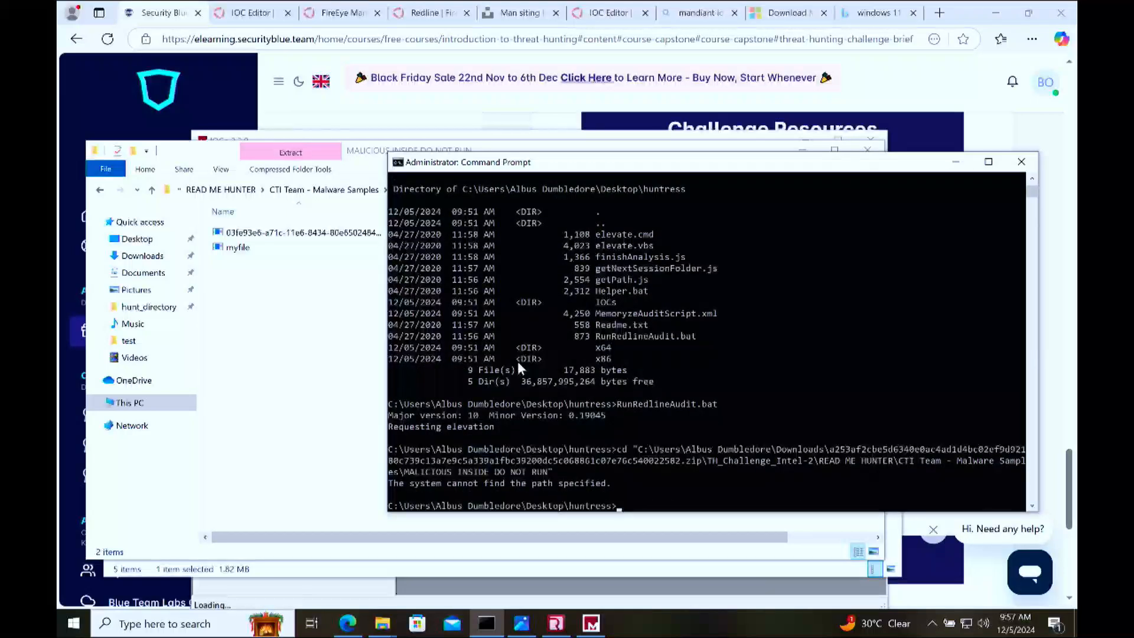
# Step: Copy the MALICIOUS INSIDE DO NOT RUN folder from the zipped CTI Team - Malware Samples folder to the Desktop
pyautogui.click(304, 373)
pyautogui.click(558, 187)
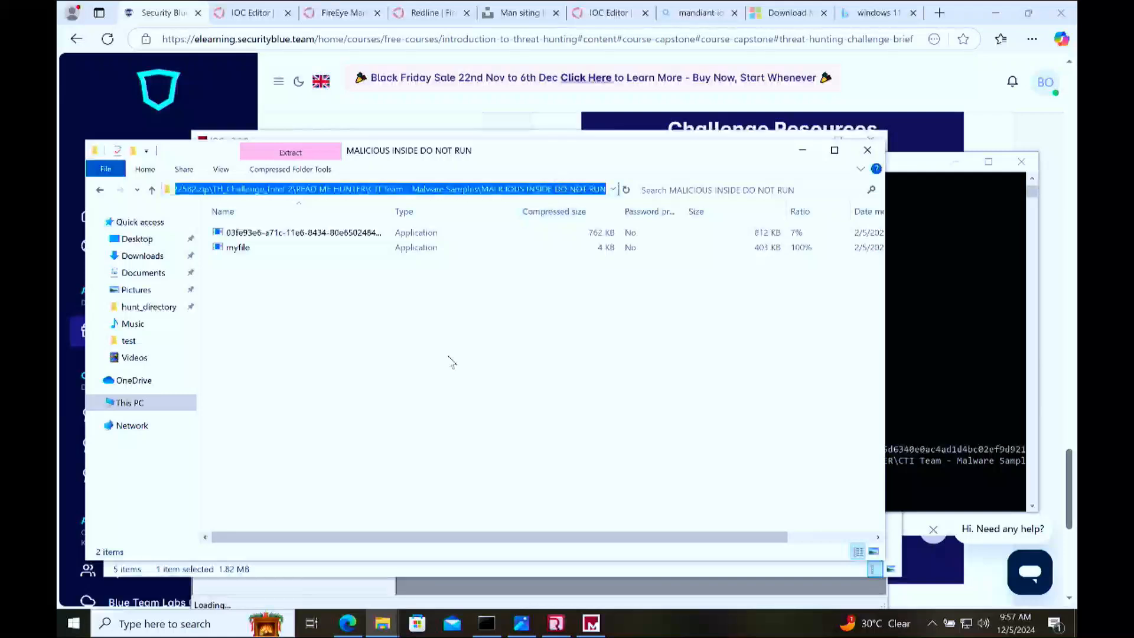
pyautogui.click(424, 395)
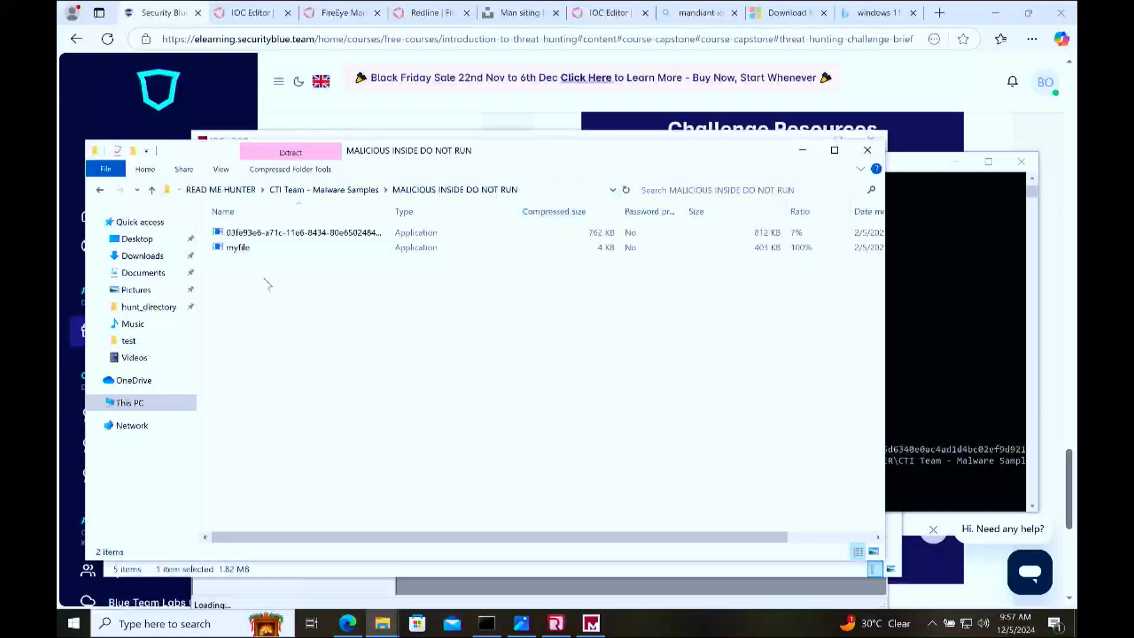
pyautogui.click(101, 190)
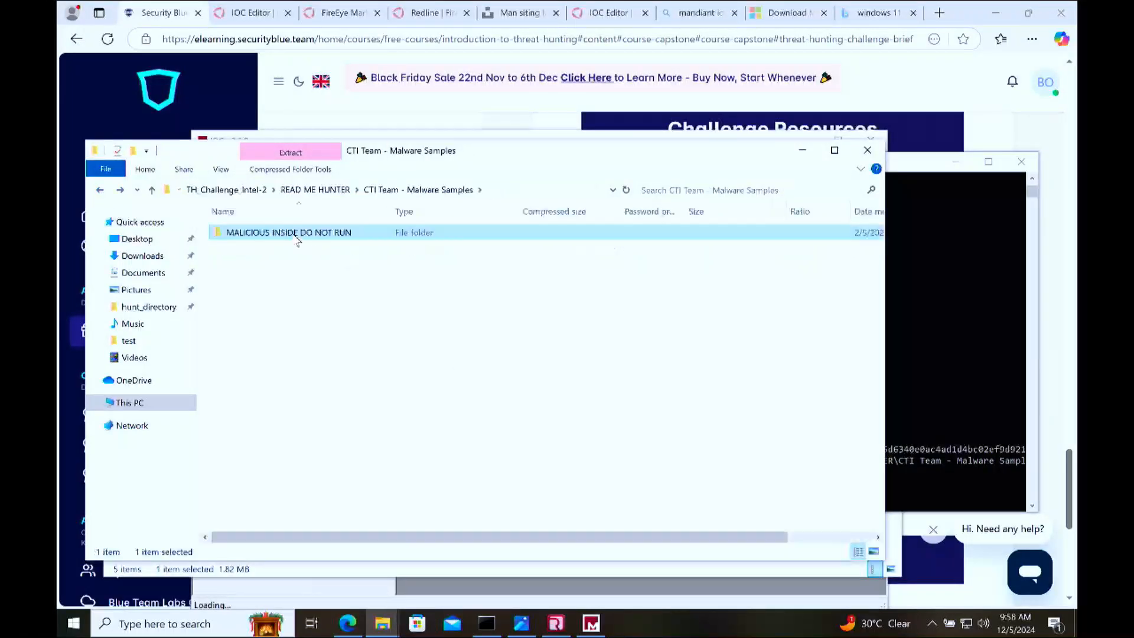
pyautogui.doubleClick(297, 236)
pyautogui.click(100, 190)
pyautogui.moveTo(293, 236); pyautogui.dragTo(142, 243)
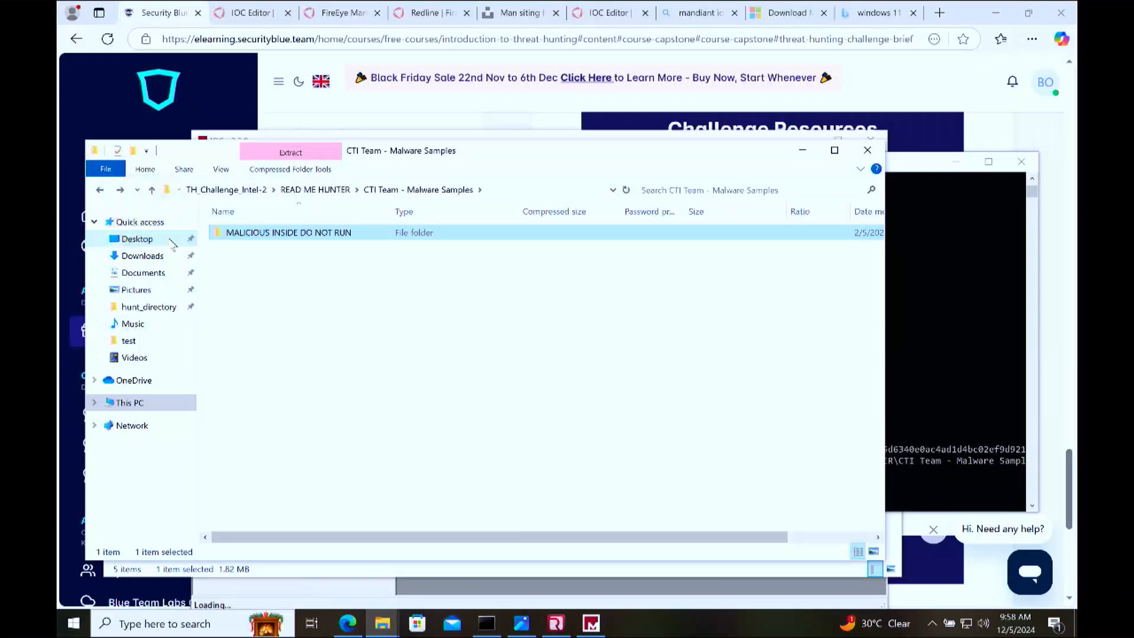
# Step: Open the Desktop copy of MALICIOUS INSIDE DO NOT RUN and change the Command Prompt directory to its path
pyautogui.click(137, 239)
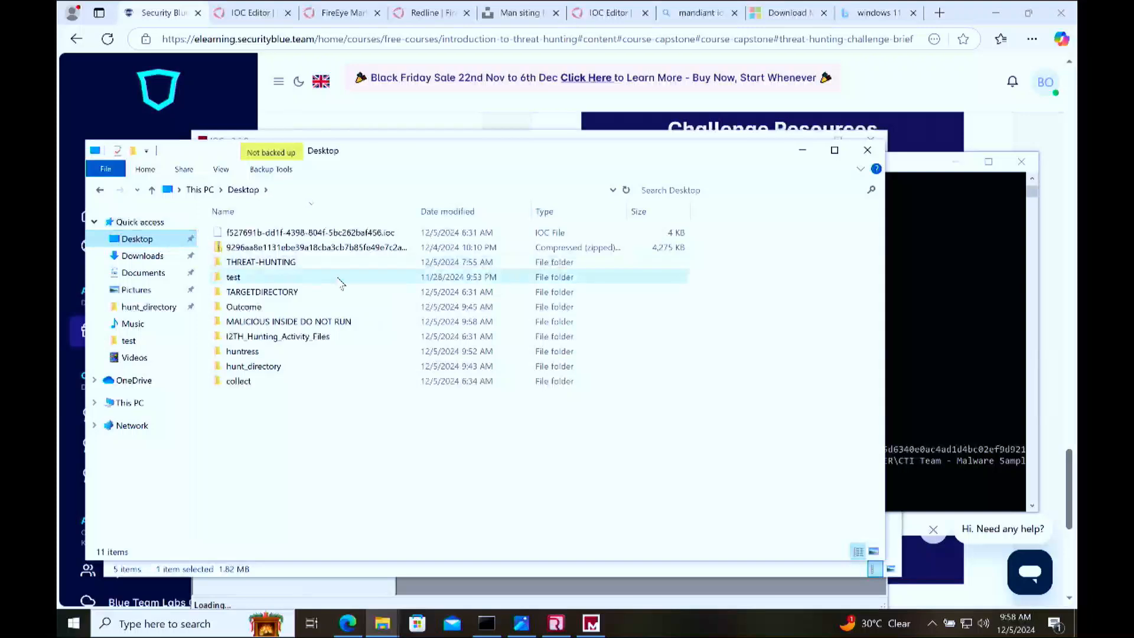
pyautogui.doubleClick(305, 321)
pyautogui.click(547, 190)
pyautogui.hotkey('ctrl', 'c')
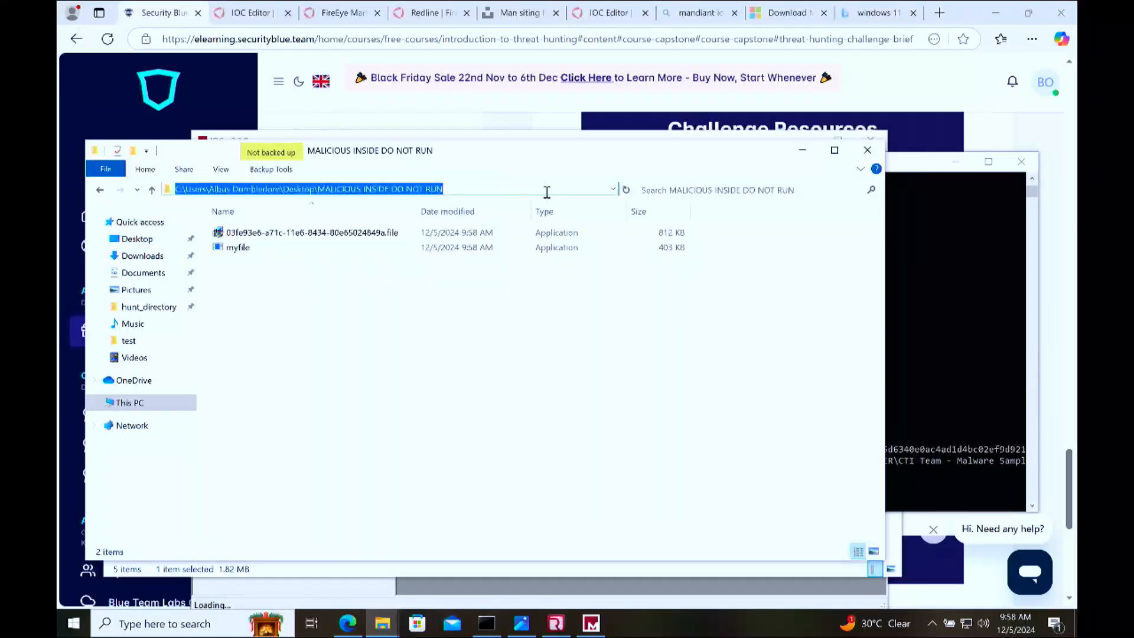
pyautogui.click(955, 337)
pyautogui.write('cd ""')
pyautogui.hotkey('ctrl', 'v')
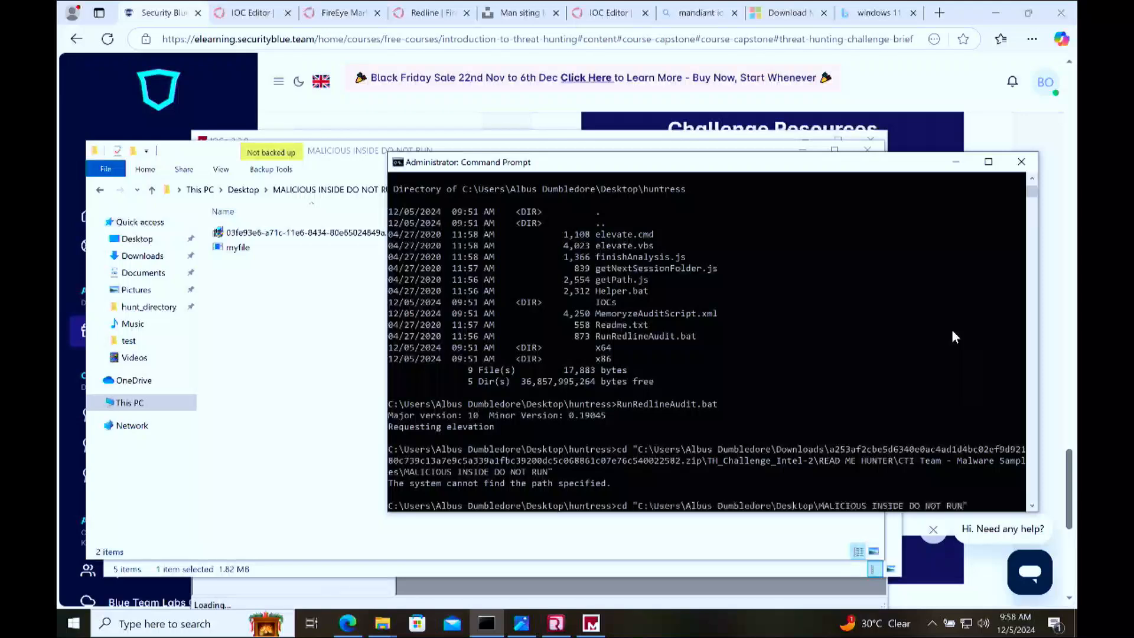
pyautogui.press('Return')
# Step: List the folder's contents with dir and select the file name 03fe93e6-a71c-11e6-8434-80e65024849a.file.exe
pyautogui.write('d')
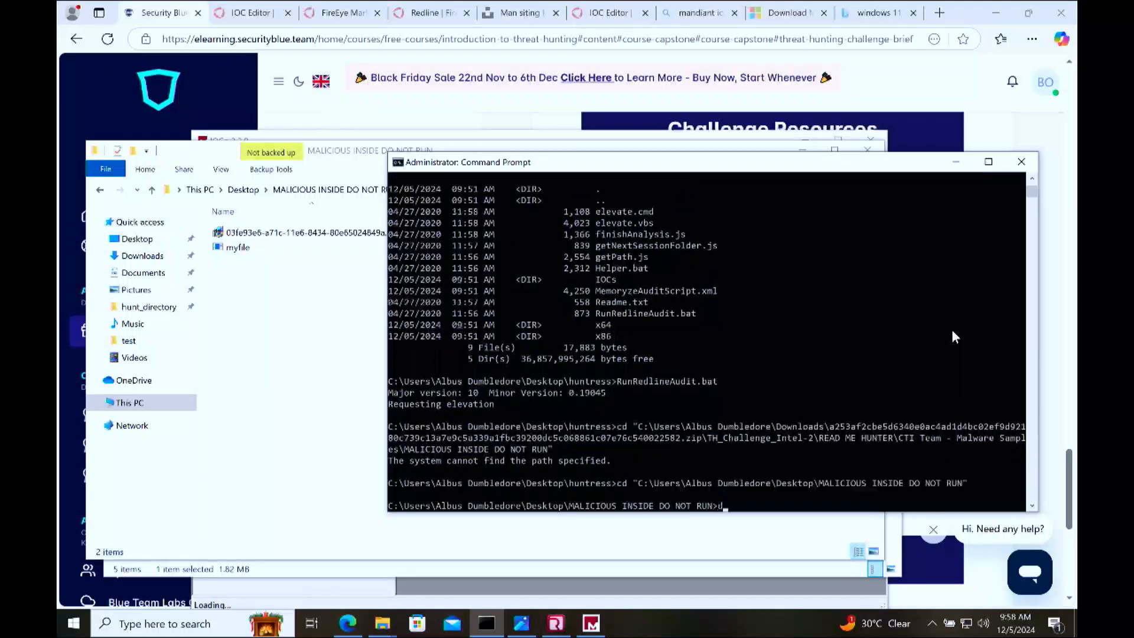
pyautogui.write('ir')
pyautogui.press('Return')
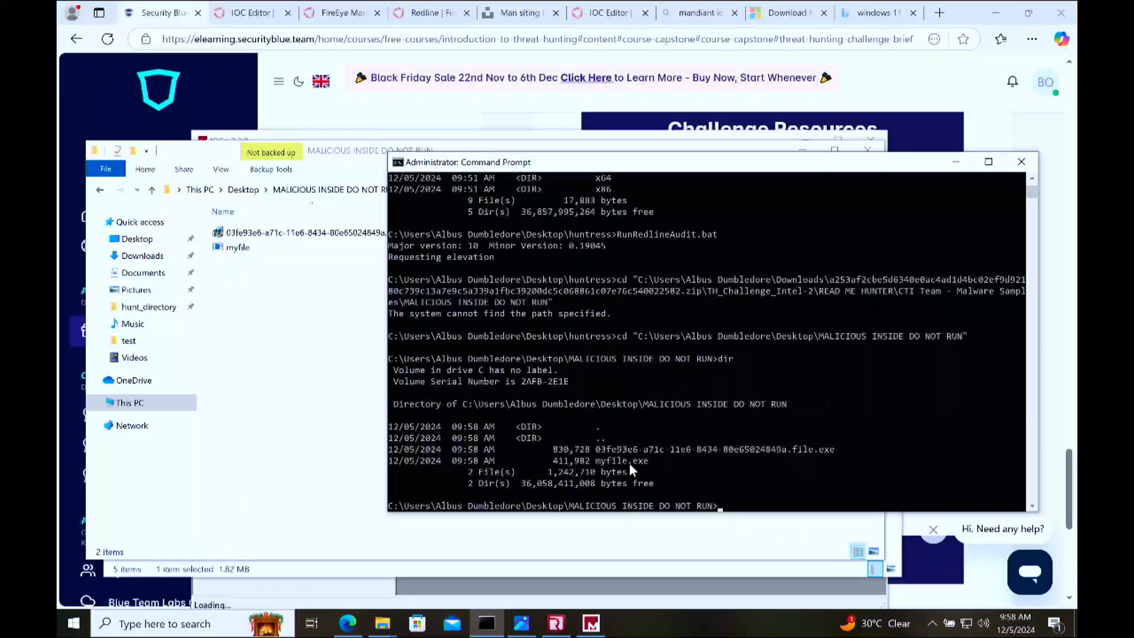
pyautogui.moveTo(589, 448); pyautogui.dragTo(835, 452)
# Step: Switch to IOCe, dismiss the pending folder prompt, and open a new Desktop folder named CAPSTONE as the IOC directory
pyautogui.click(592, 623)
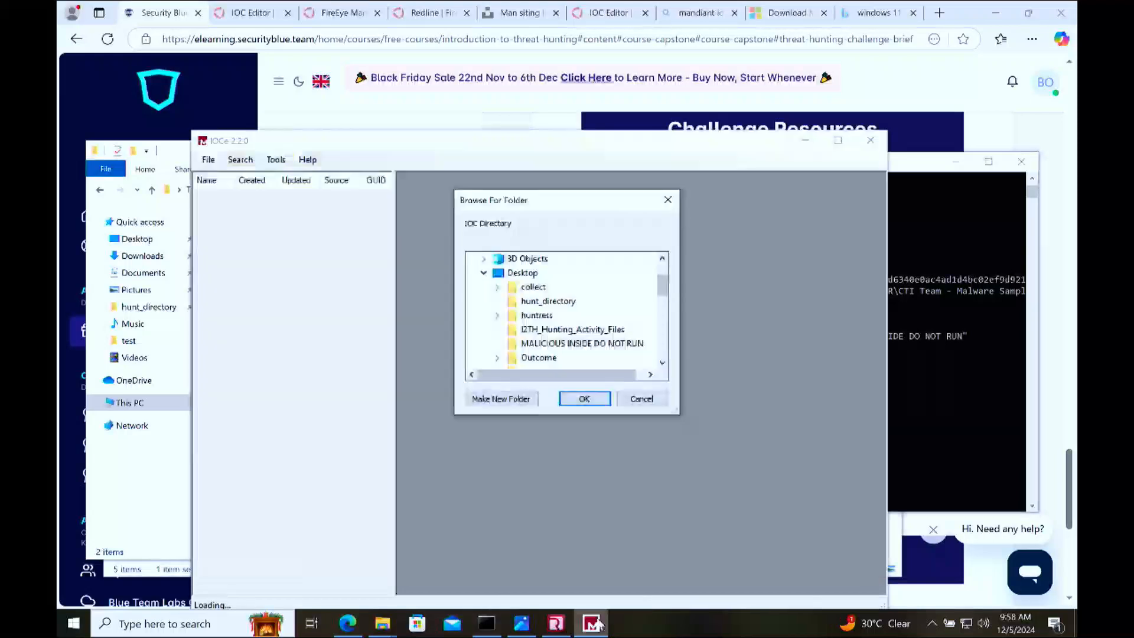
pyautogui.click(653, 397)
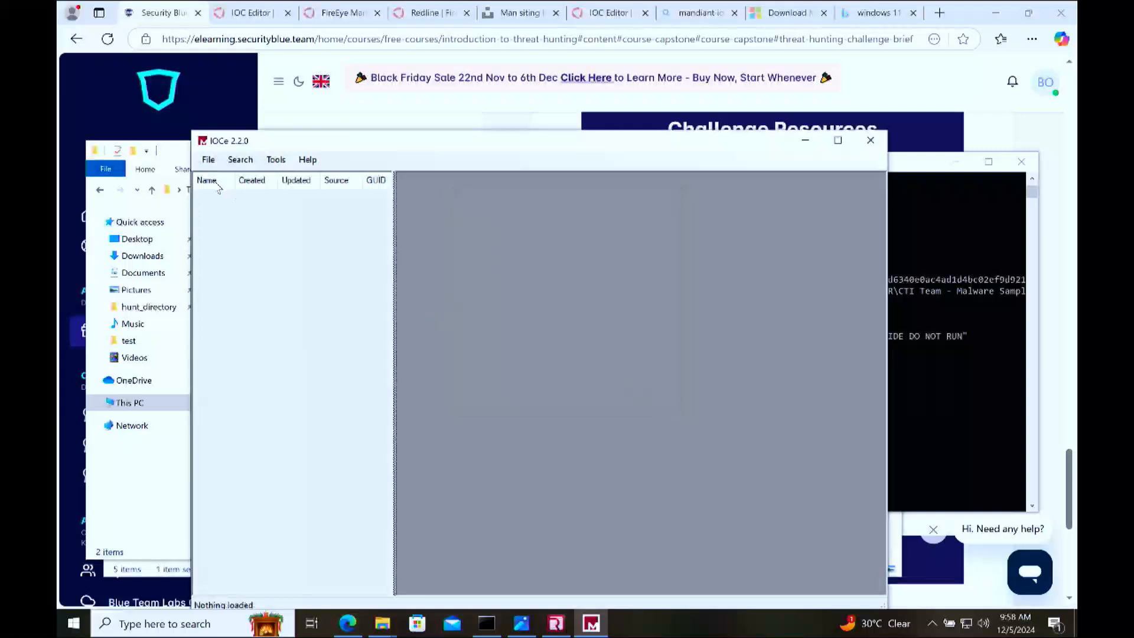
pyautogui.click(208, 159)
pyautogui.click(216, 176)
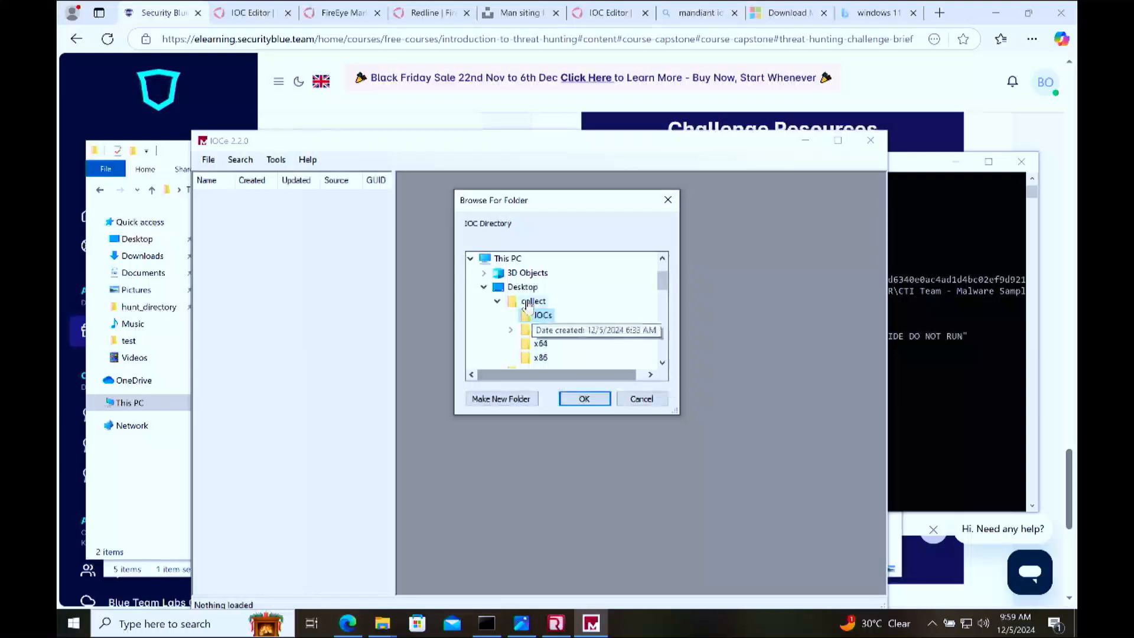
pyautogui.click(522, 287)
pyautogui.click(501, 398)
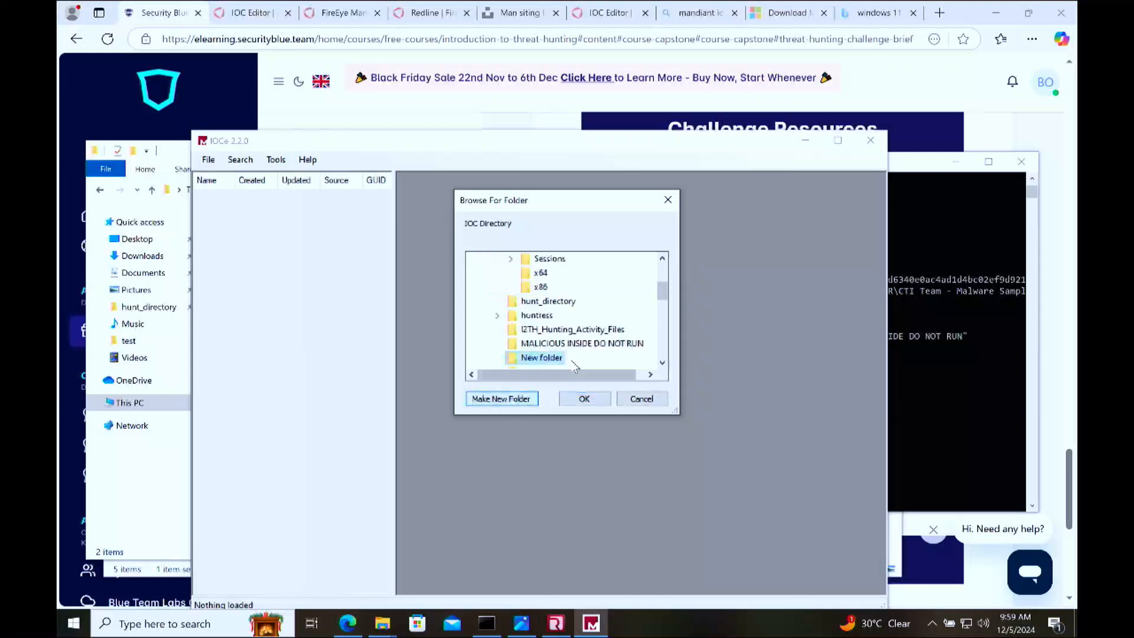
pyautogui.rightClick(543, 357)
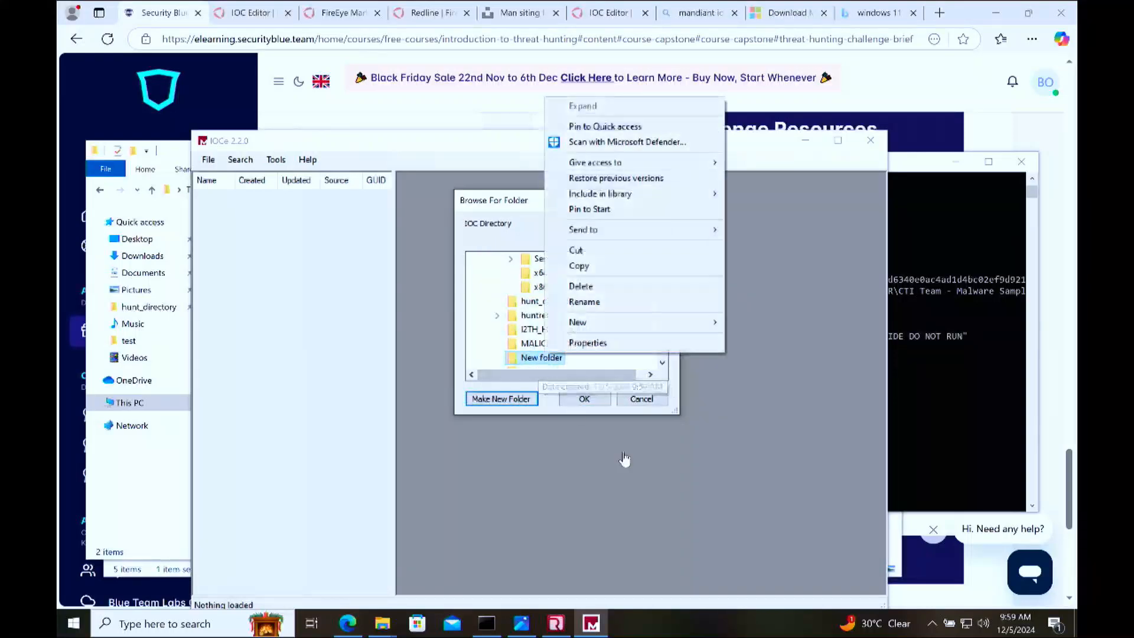
pyautogui.click(632, 301)
pyautogui.write('CAPSTONE')
pyautogui.press('Return')
pyautogui.click(584, 399)
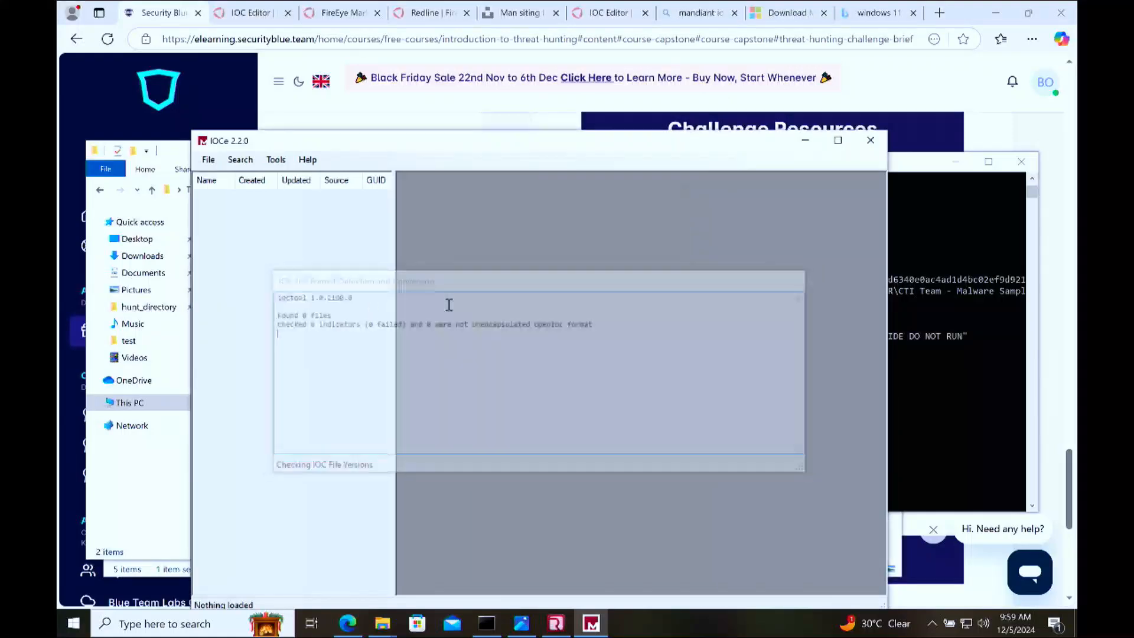
# Step: Create a new indicator named CAPSTONE IOC with author Whoami and the description "capstone iocs for hunting :)"
pyautogui.click(208, 160)
pyautogui.moveTo(257, 180)
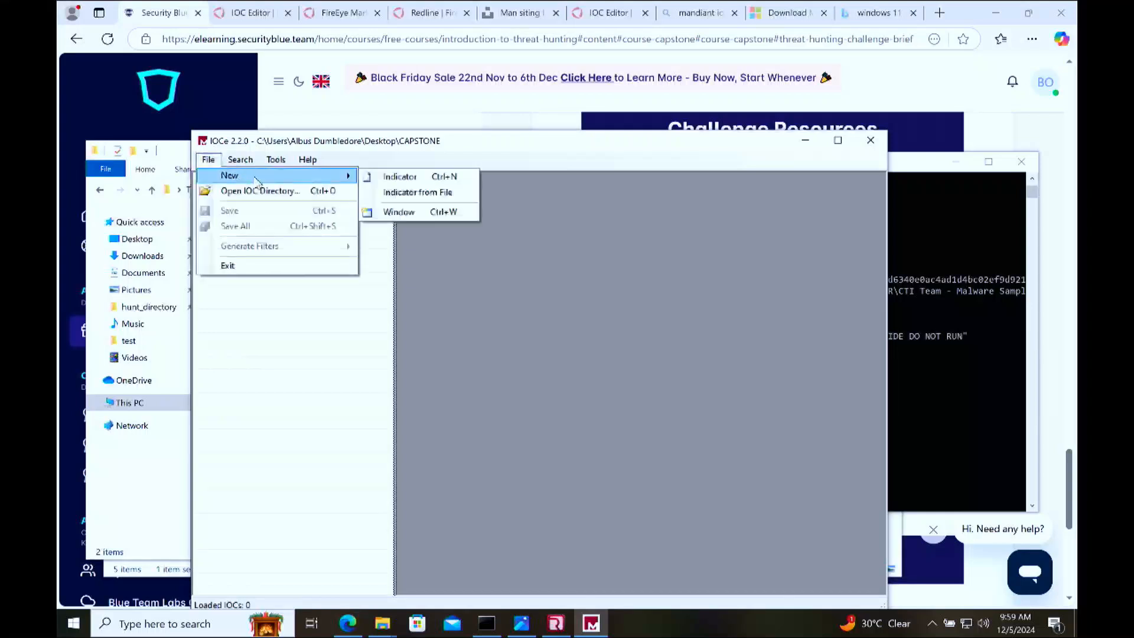
pyautogui.click(446, 177)
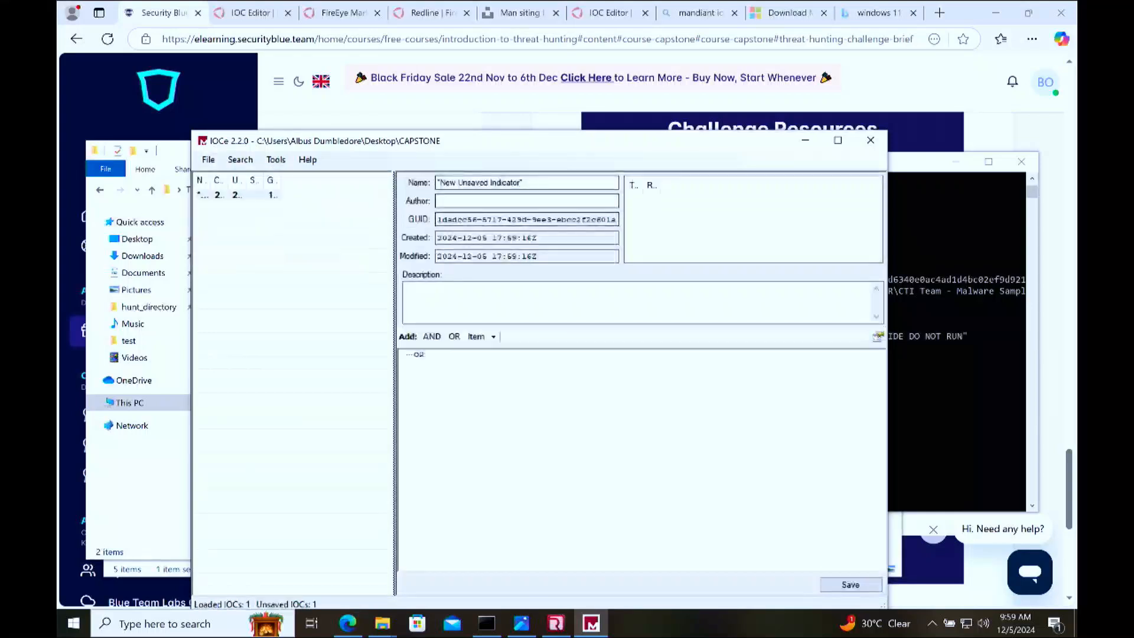
pyautogui.tripleClick(509, 183)
pyautogui.write('c')
pyautogui.write('APST')
pyautogui.press('BackSpace')
pyautogui.write('STO')
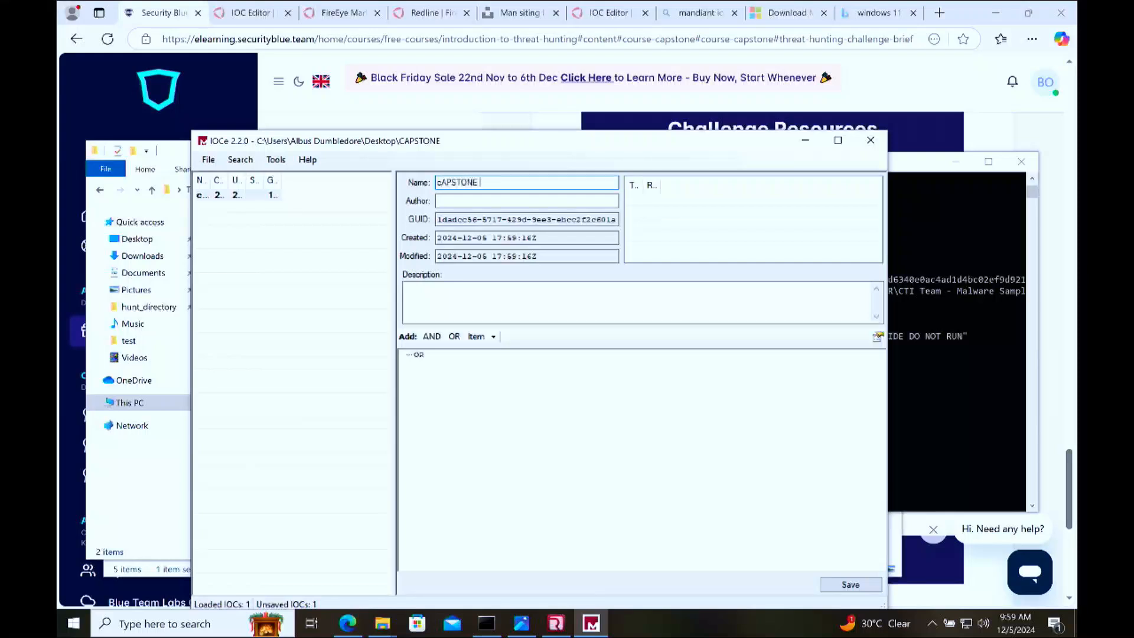
pyautogui.click(444, 202)
pyautogui.click(443, 183)
pyautogui.press('BackSpace')
pyautogui.write('C')
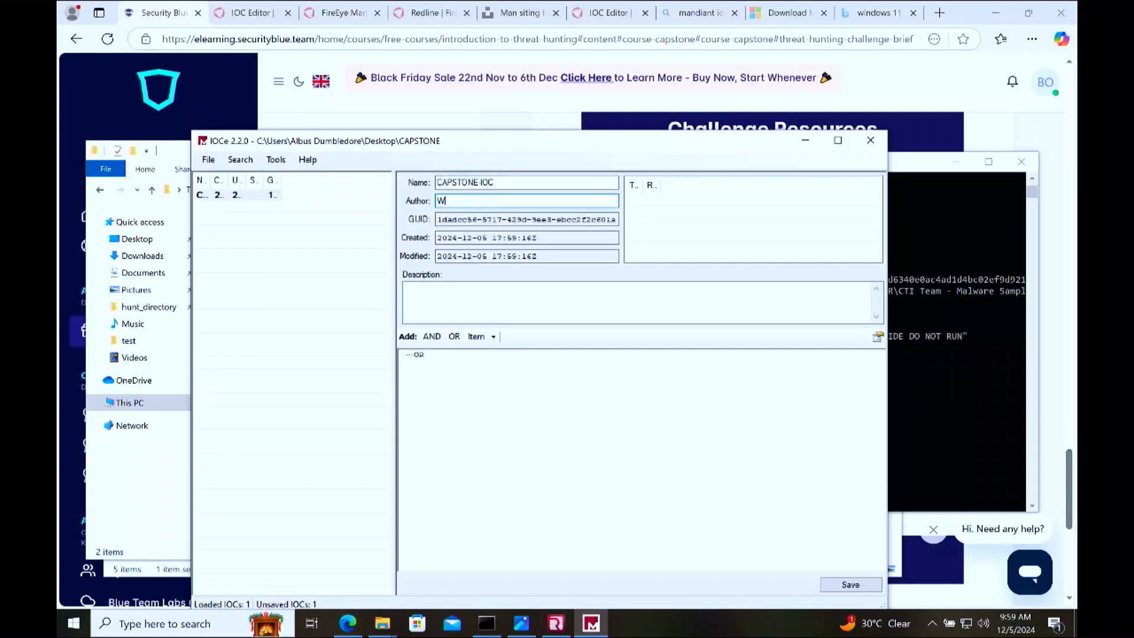
pyautogui.click(516, 308)
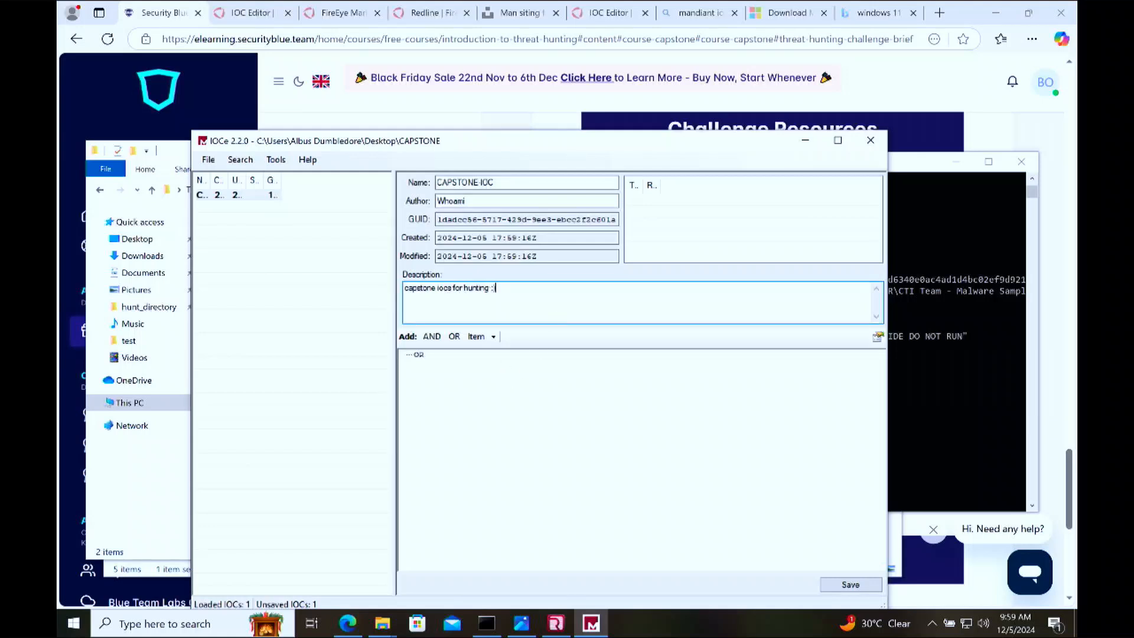
# Step: Copy the file name 03fe93e6-a71c-11e6-8434-80e65024849a.file.exe from the Command Prompt listing
pyautogui.rightClick(478, 409)
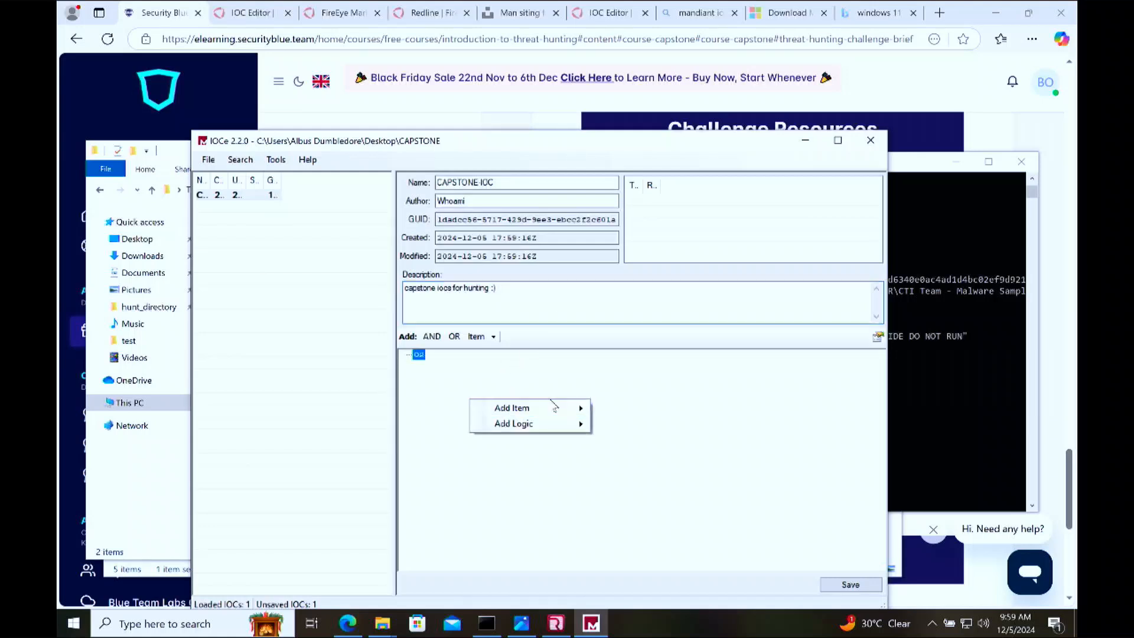
pyautogui.moveTo(558, 410)
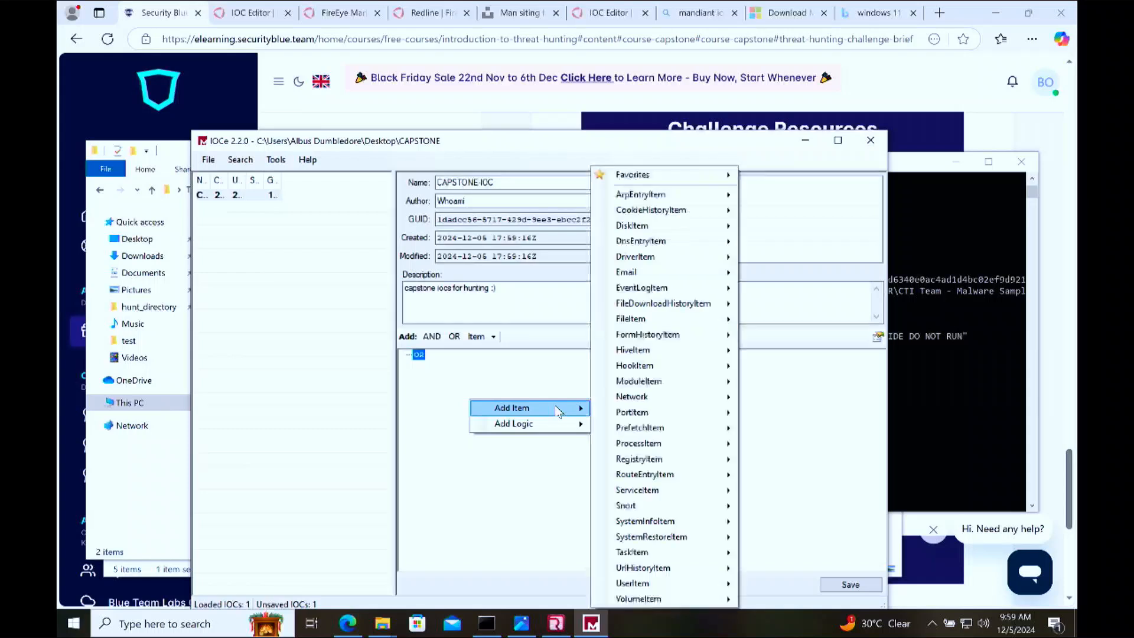
pyautogui.click(930, 330)
pyautogui.doubleClick(727, 448)
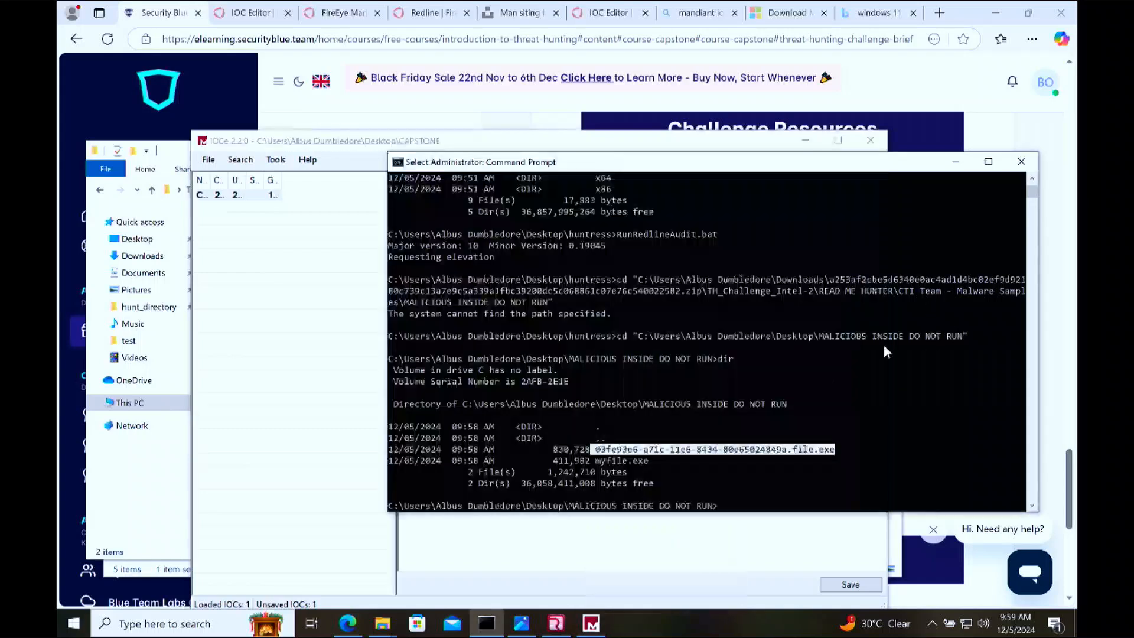
pyautogui.click(727, 450)
pyautogui.moveTo(597, 450); pyautogui.dragTo(835, 454)
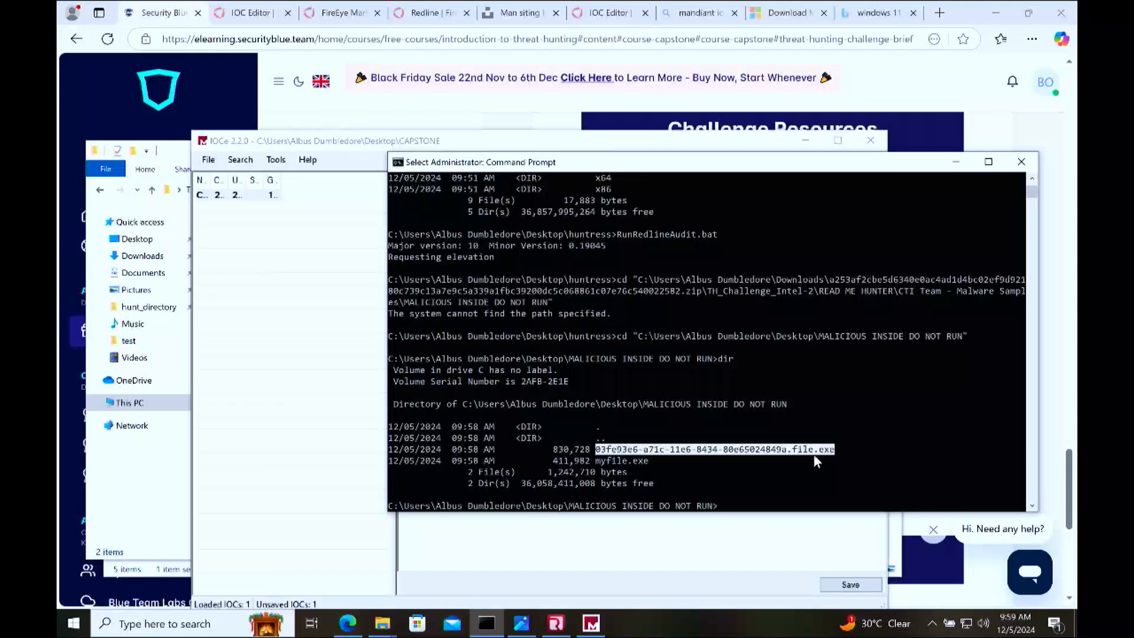
pyautogui.hotkey('ctrl', 'c')
# Step: Switch to IOCe and open the CAPSTONE IOC indicator for editing
pyautogui.click(316, 370)
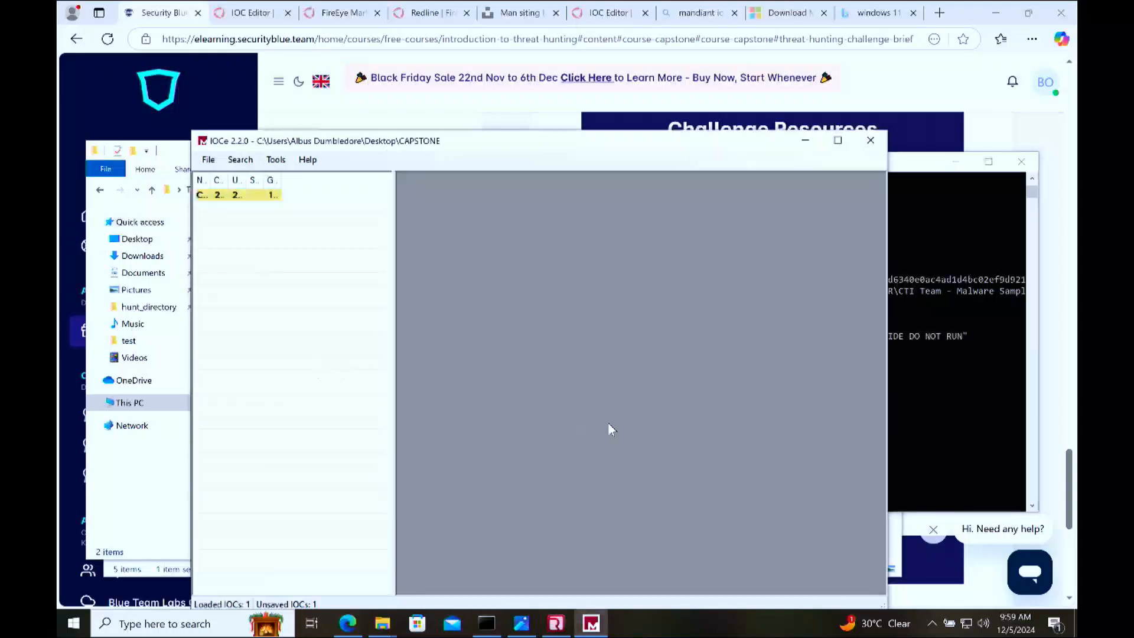
pyautogui.click(207, 196)
pyautogui.click(496, 400)
# Step: Add a File Name item under the OR node containing the copied name 03fe93e6-a71c-11e6-8434-80e65024849a.file.exe
pyautogui.rightClick(493, 398)
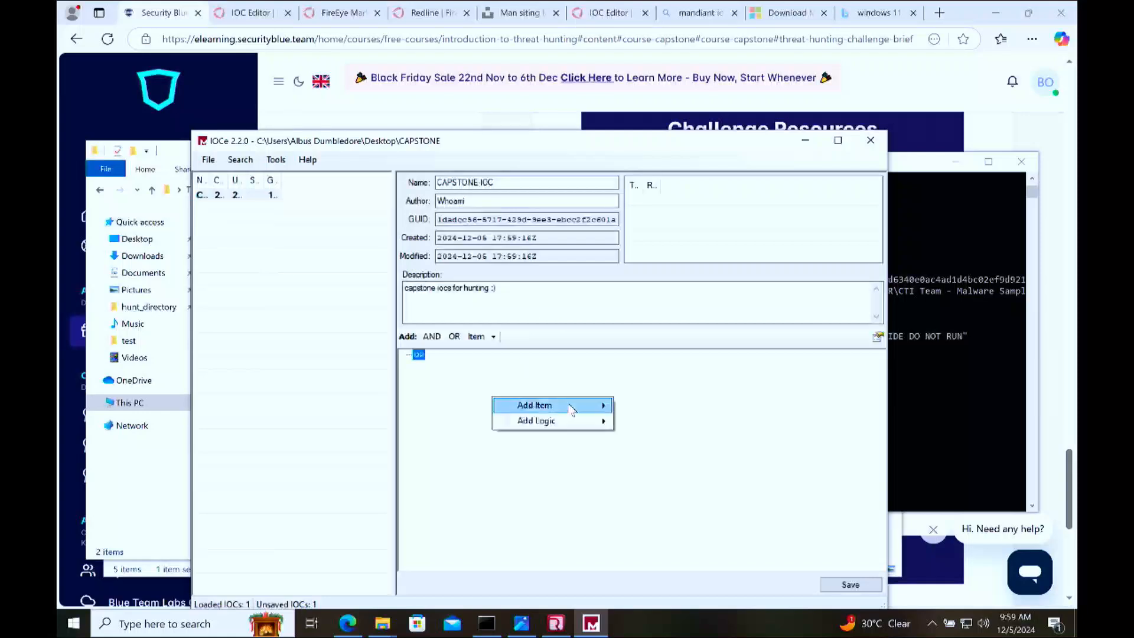
pyautogui.moveTo(572, 408)
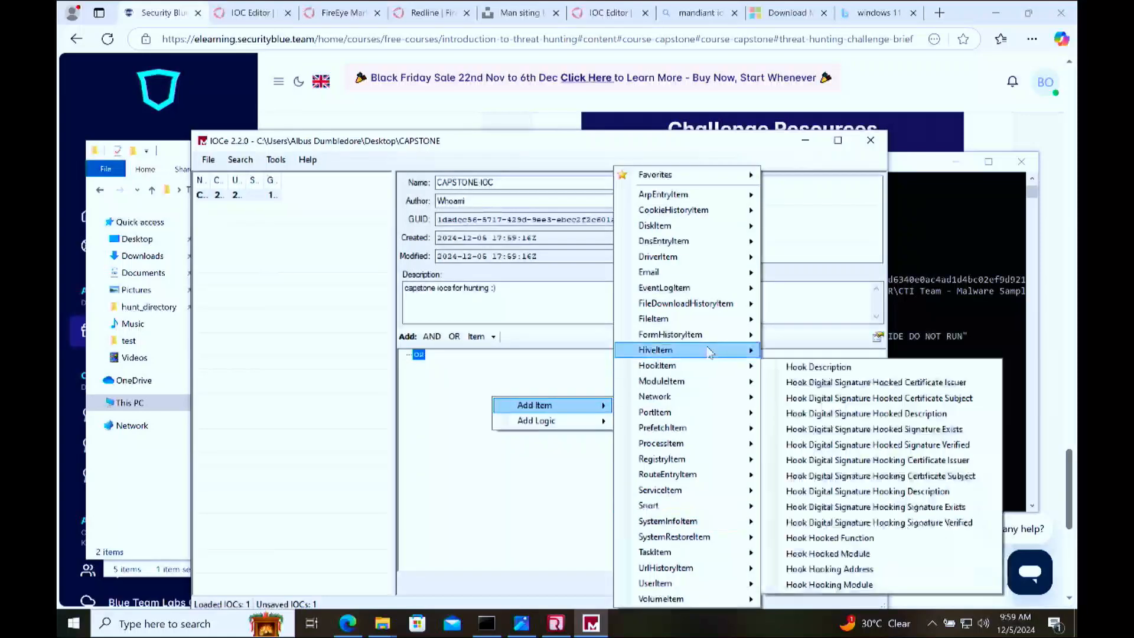
pyautogui.click(707, 318)
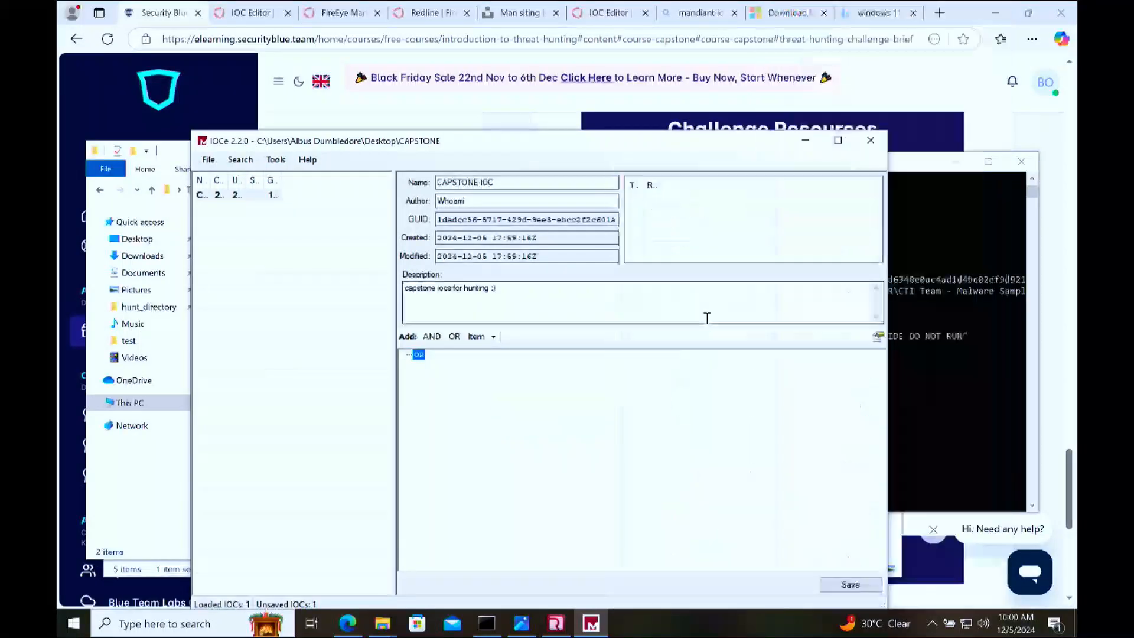
pyautogui.rightClick(438, 430)
pyautogui.moveTo(490, 440)
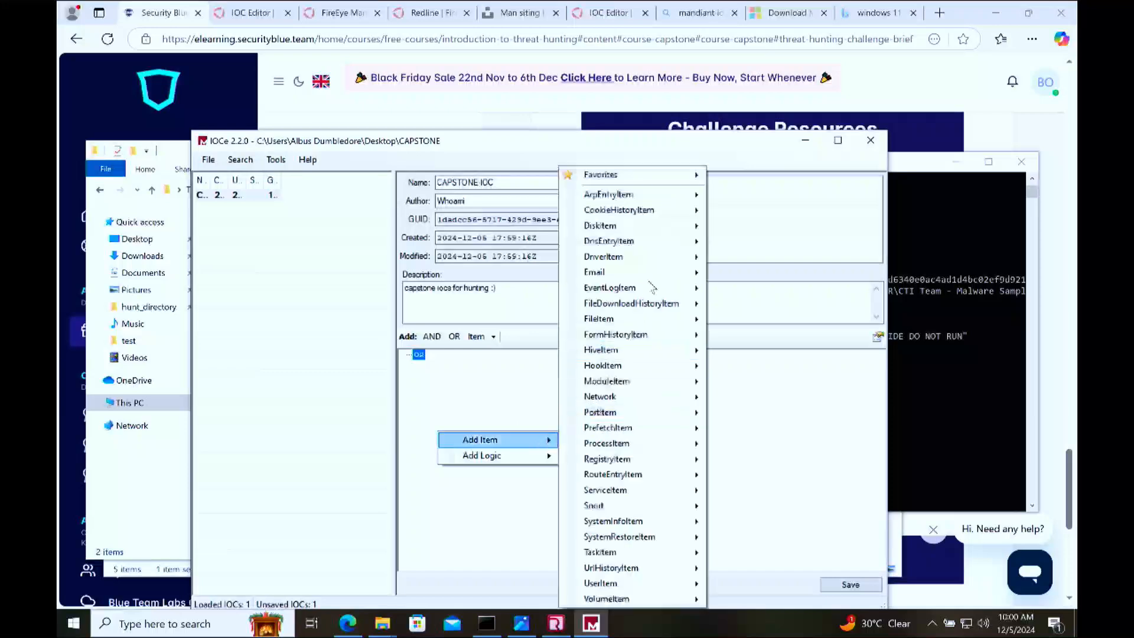
pyautogui.moveTo(687, 322)
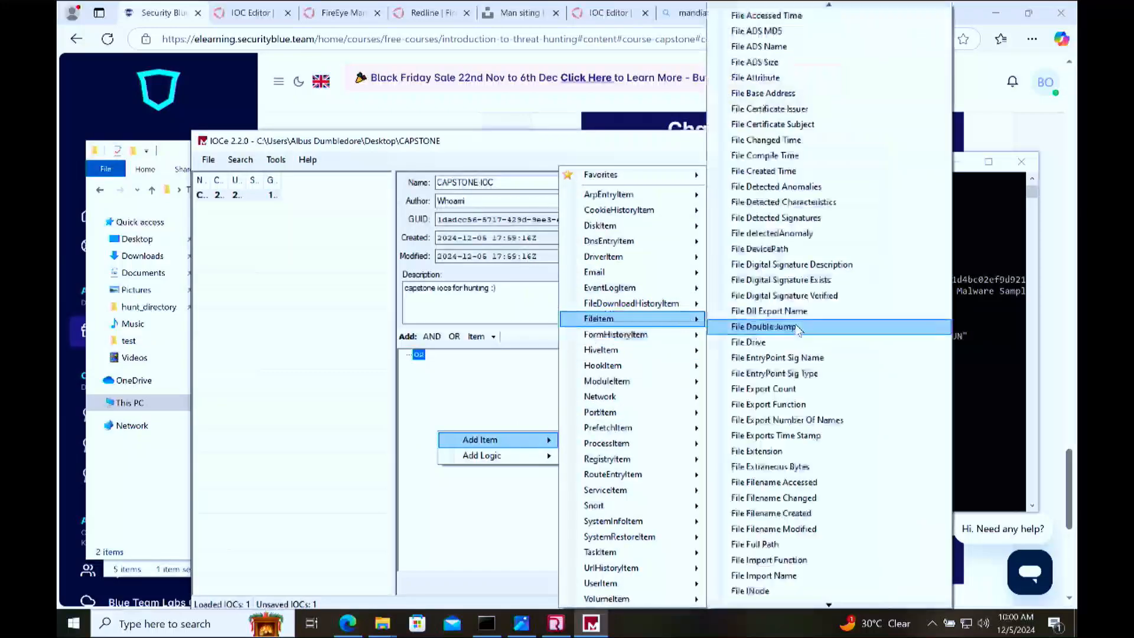
pyautogui.press('Down')
pyautogui.press('Down')
pyautogui.press('Down')
pyautogui.press('Down')
pyautogui.press('Down')
pyautogui.press('Down')
pyautogui.press('Down')
pyautogui.press('Down')
pyautogui.press('Down')
pyautogui.press('Down')
pyautogui.press('Down')
pyautogui.press('Down')
pyautogui.press('Down')
pyautogui.press('Down')
pyautogui.press('Down')
pyautogui.press('Down')
pyautogui.press('Down')
pyautogui.press('Down')
pyautogui.press('Down')
pyautogui.press('Down')
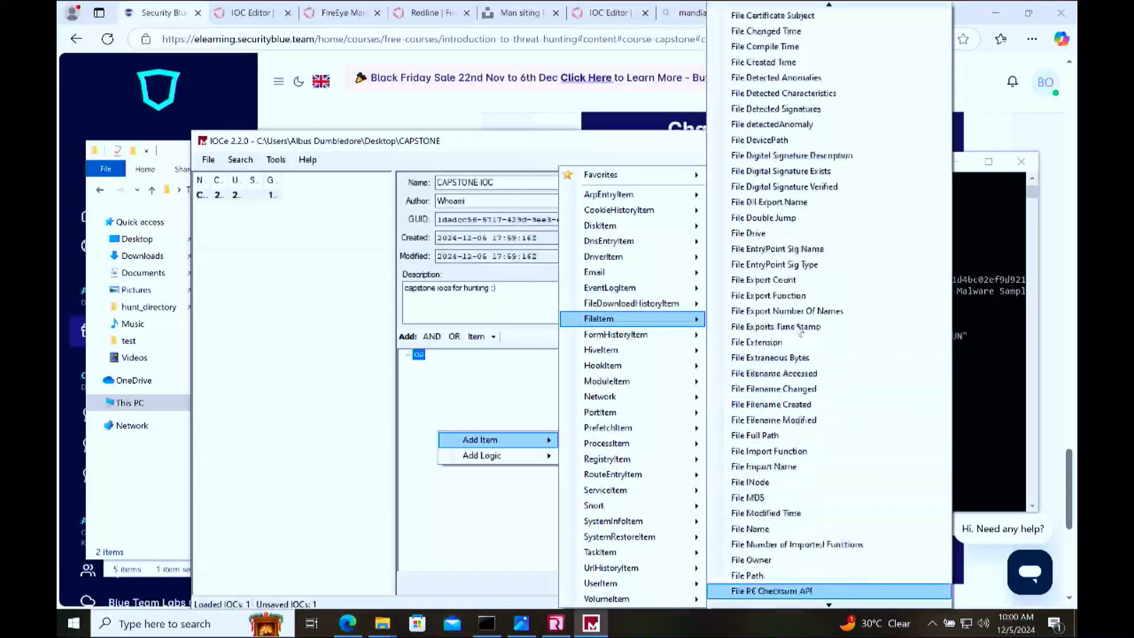
pyautogui.press('Down')
pyautogui.press('Down')
pyautogui.press('Down')
pyautogui.press('Down')
pyautogui.press('Down')
pyautogui.press('Down')
pyautogui.press('Down')
pyautogui.press('Down')
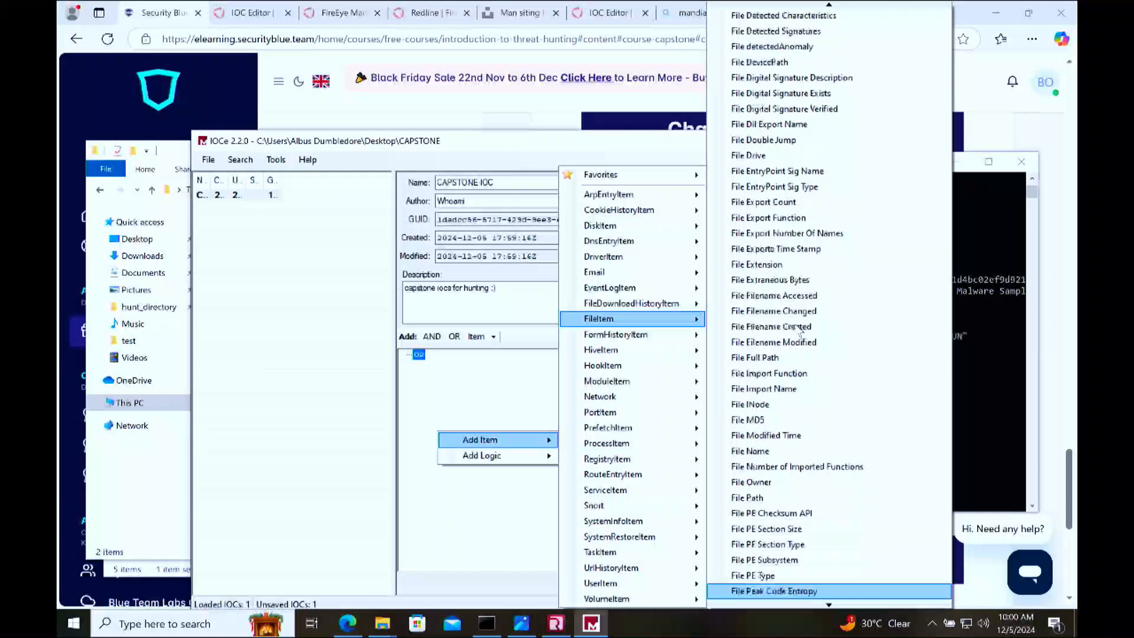
pyautogui.press('Down')
pyautogui.press('Down')
pyautogui.press('Down')
pyautogui.press('Down')
pyautogui.press('Down')
pyautogui.press('Down')
pyautogui.press('Down')
pyautogui.press('Down')
pyautogui.press('Down')
pyautogui.press('Down')
pyautogui.press('Down')
pyautogui.press('Down')
pyautogui.press('Down')
pyautogui.press('Down')
pyautogui.press('Down')
pyautogui.press('Down')
pyautogui.press('Down')
pyautogui.press('Down')
pyautogui.press('Down')
pyautogui.press('Down')
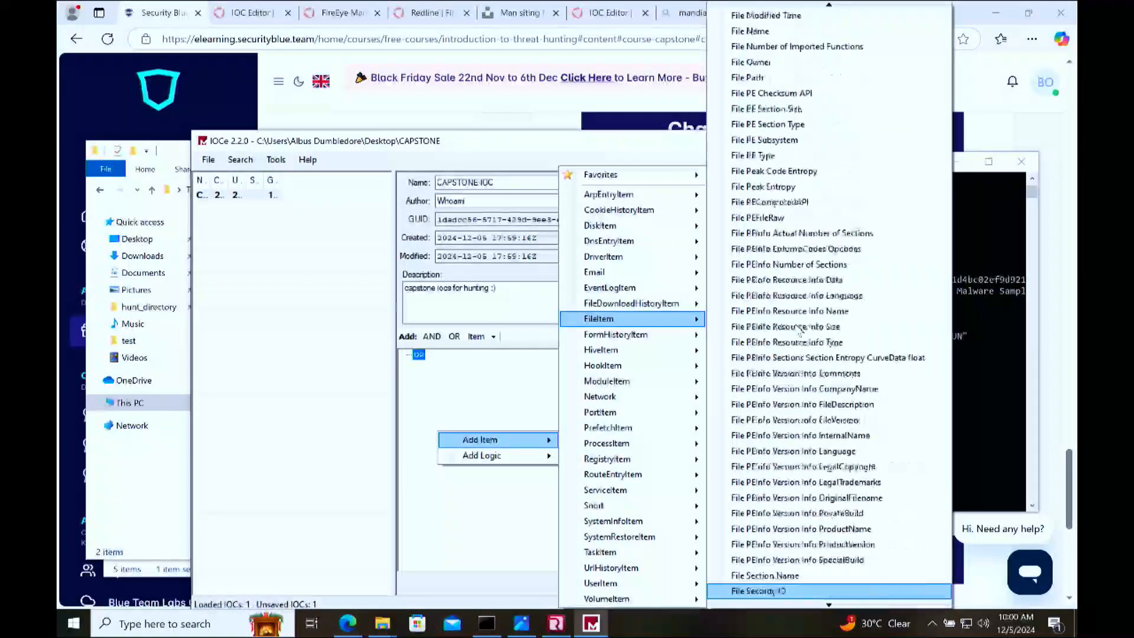
pyautogui.press('Down')
pyautogui.press('Down')
pyautogui.press('Down')
pyautogui.press('Down')
pyautogui.press('Down')
pyautogui.press('Down')
pyautogui.press('Down')
pyautogui.press('Down')
pyautogui.press('Down')
pyautogui.press('Down')
pyautogui.press('Down')
pyautogui.press('Down')
pyautogui.press('Down')
pyautogui.press('Down')
pyautogui.press('Down')
pyautogui.press('Down')
pyautogui.press('Down')
pyautogui.press('Down')
pyautogui.press('Down')
pyautogui.press('Down')
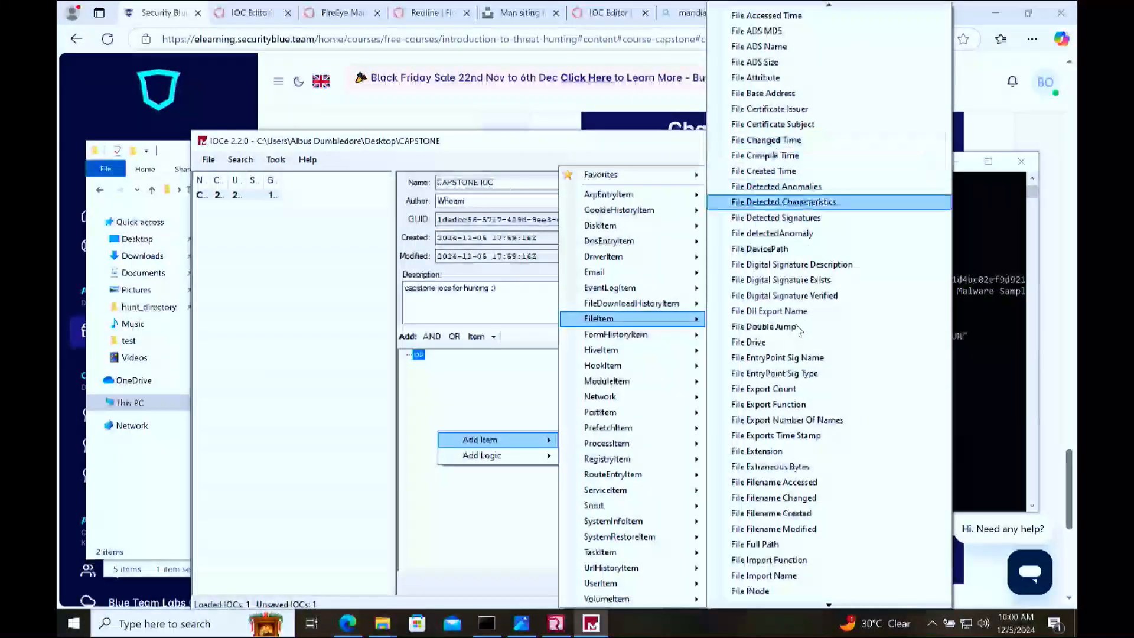
pyautogui.press('Down')
pyautogui.press('Down')
pyautogui.press('Down')
pyautogui.press('Down')
pyautogui.press('Down')
pyautogui.press('Down')
pyautogui.press('Down')
pyautogui.press('Down')
pyautogui.press('Down')
pyautogui.press('Down')
pyautogui.press('Down')
pyautogui.press('Down')
pyautogui.press('Down')
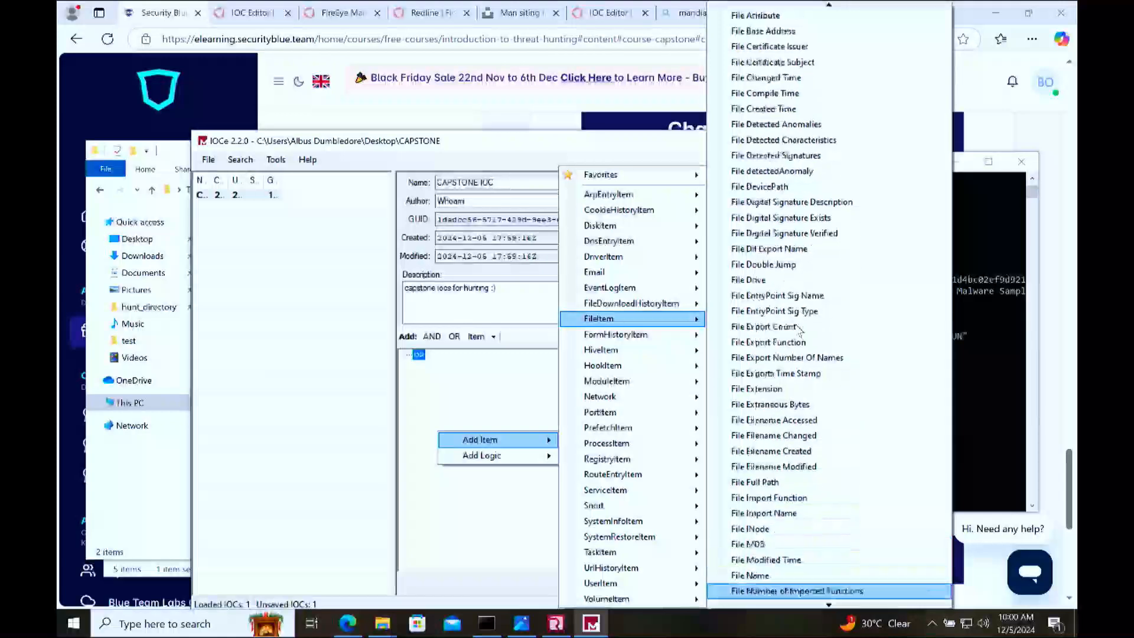
pyautogui.press('Up')
pyautogui.press('Return')
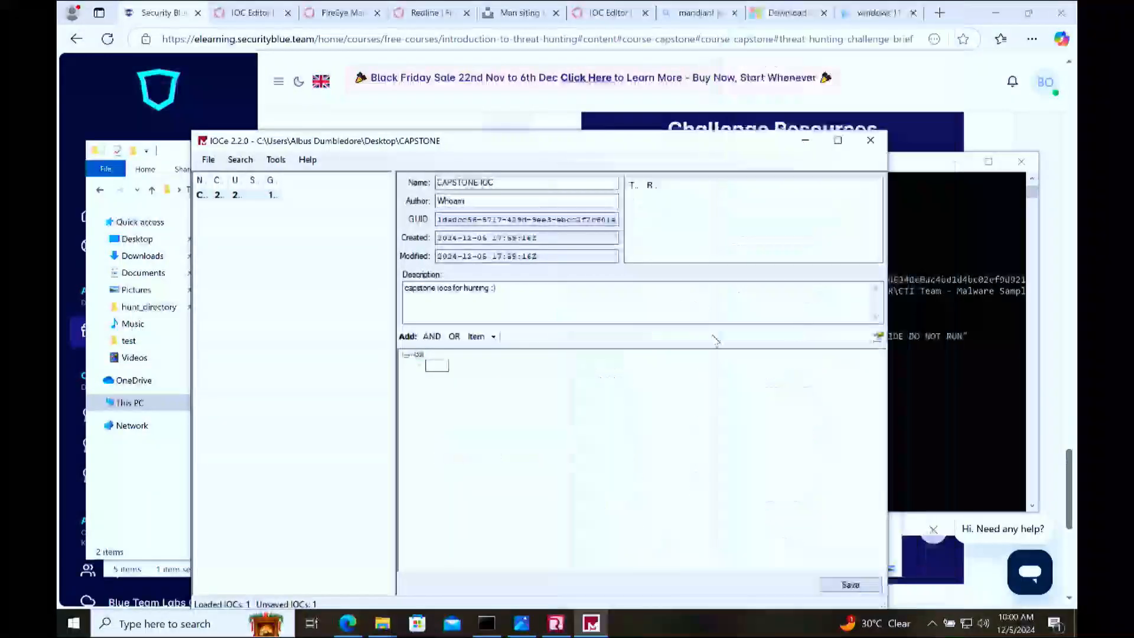
pyautogui.hotkey('ctrl', 'v')
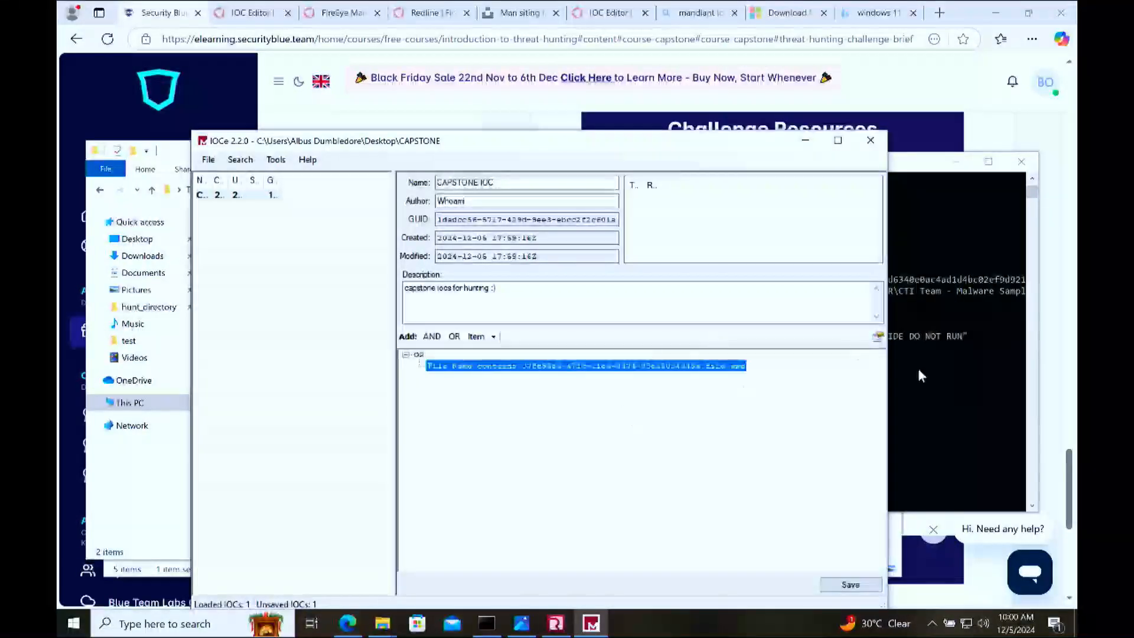
# Step: Copy the file name myfile.exe from the Command Prompt listing
pyautogui.click(919, 372)
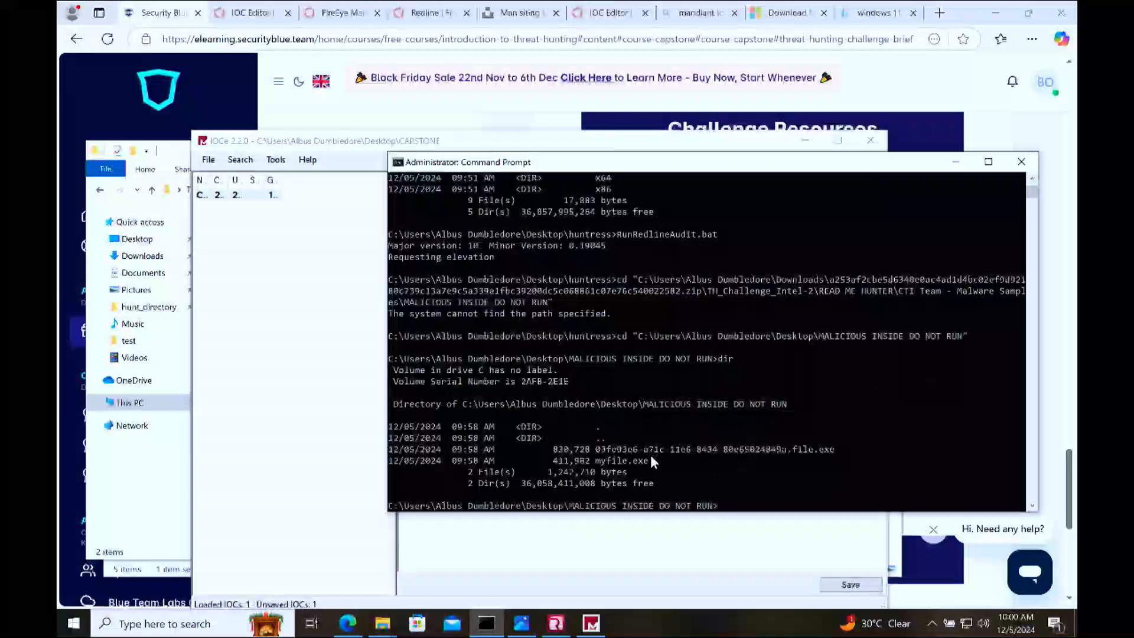
pyautogui.moveTo(650, 456); pyautogui.dragTo(599, 457)
pyautogui.hotkey('ctrl', 'c')
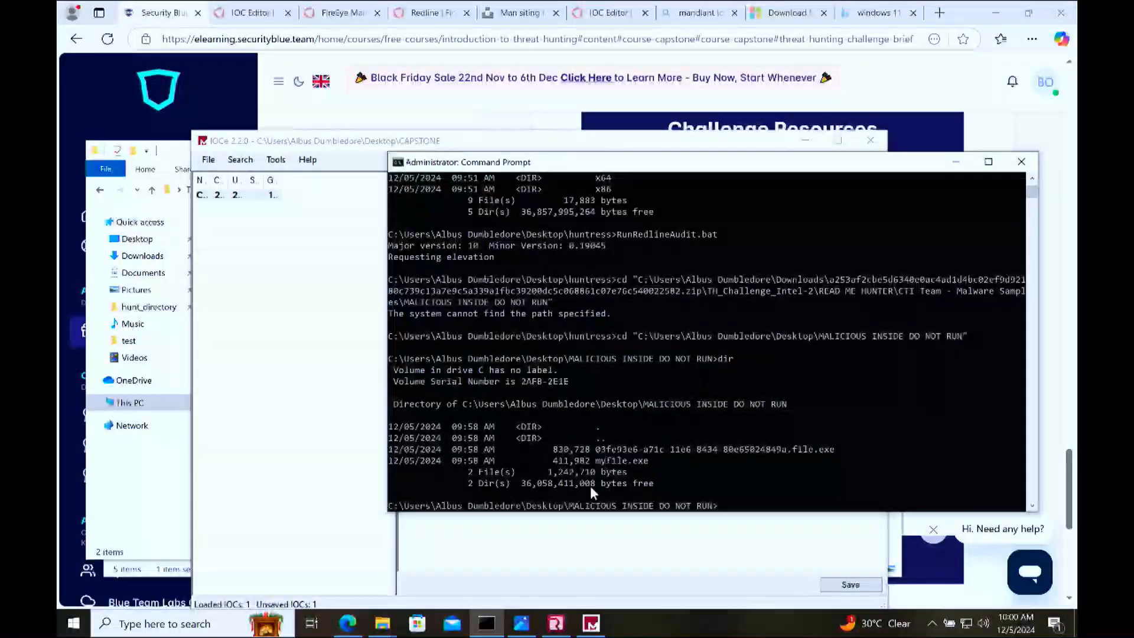
# Step: Add a second File Name item containing myfile.exe to the CAPSTONE IOC indicator in IOCe
pyautogui.click(592, 534)
pyautogui.rightClick(615, 450)
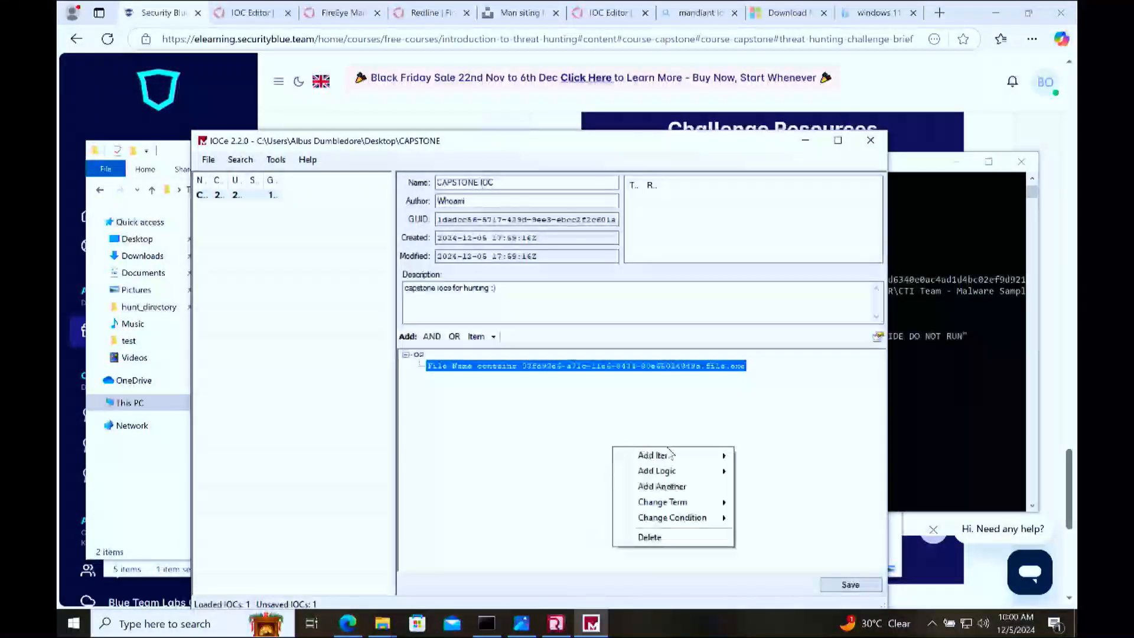
pyautogui.moveTo(663, 455)
pyautogui.moveTo(785, 397)
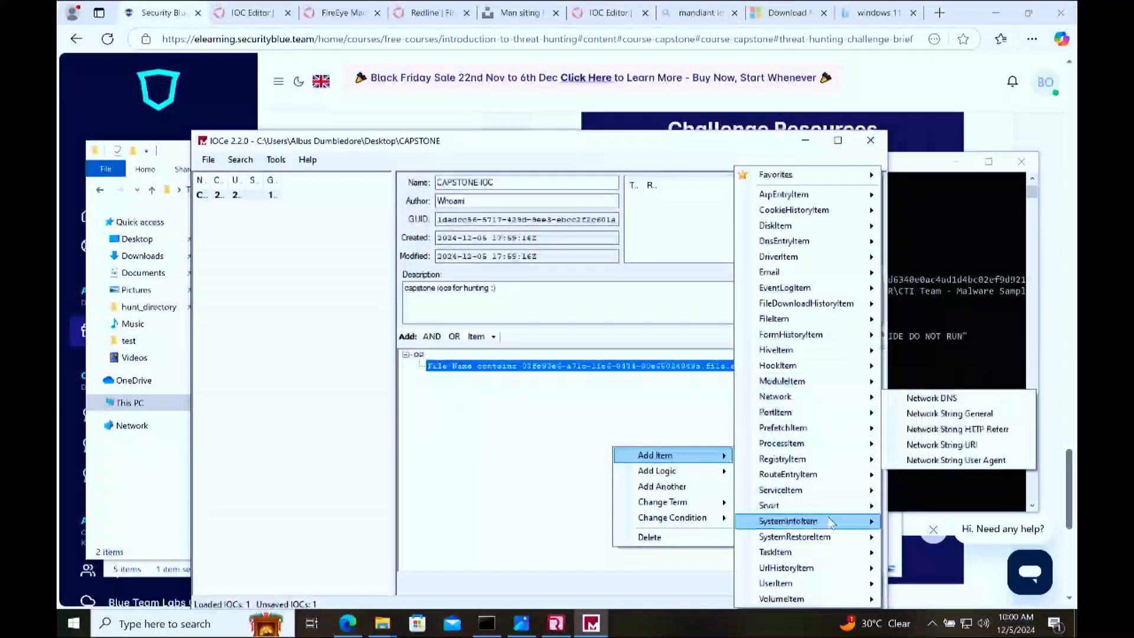
pyautogui.moveTo(854, 368)
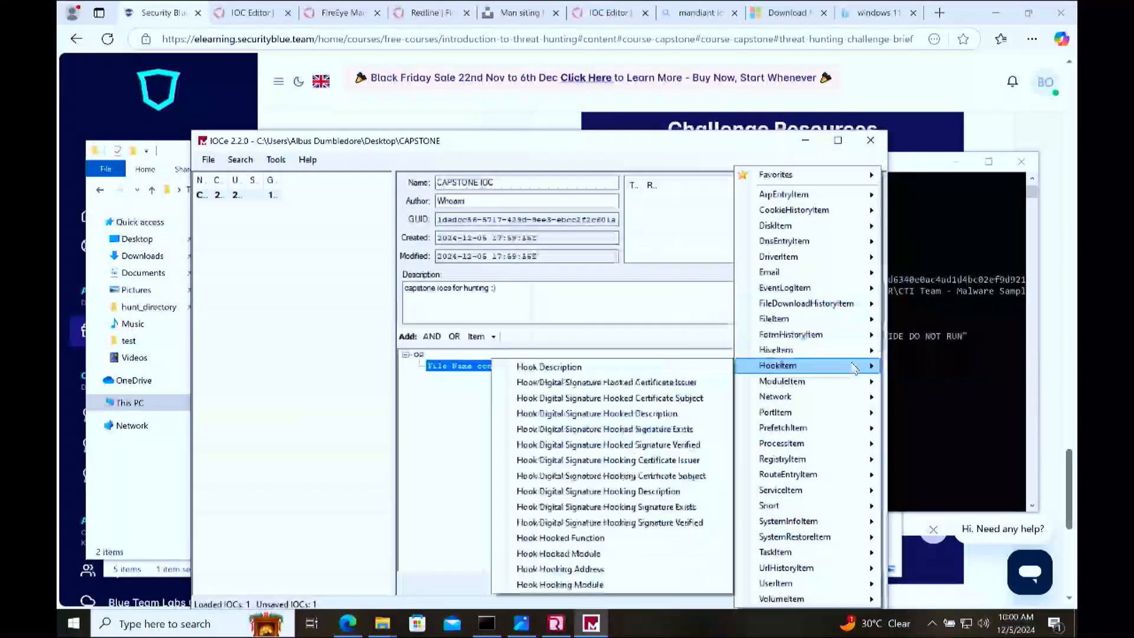
pyautogui.moveTo(853, 319)
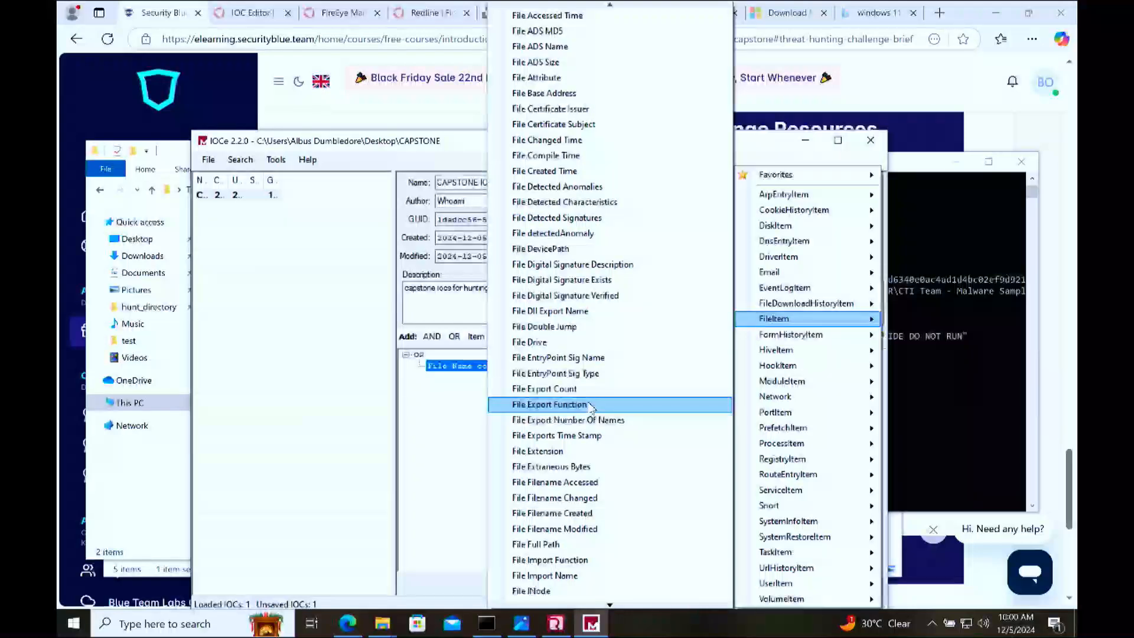
pyautogui.press('Up')
pyautogui.press('Up')
pyautogui.press('Up')
pyautogui.press('Down')
pyautogui.press('Down')
pyautogui.press('Down')
pyautogui.press('Down')
pyautogui.press('Down')
pyautogui.press('Down')
pyautogui.press('Down')
pyautogui.press('Down')
pyautogui.press('Down')
pyautogui.press('Down')
pyautogui.press('Down')
pyautogui.press('Down')
pyautogui.press('Down')
pyautogui.press('Down')
pyautogui.press('Down')
pyautogui.press('Down')
pyautogui.press('Down')
pyautogui.press('Down')
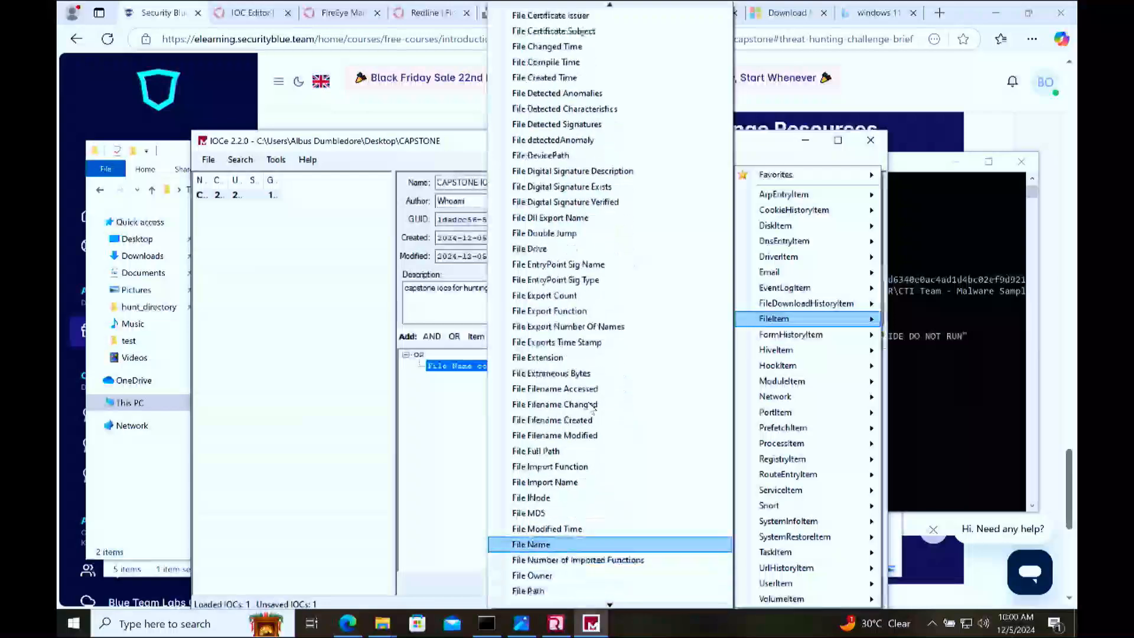
pyautogui.press('Return')
pyautogui.write('myfile.exe')
pyautogui.press('Return')
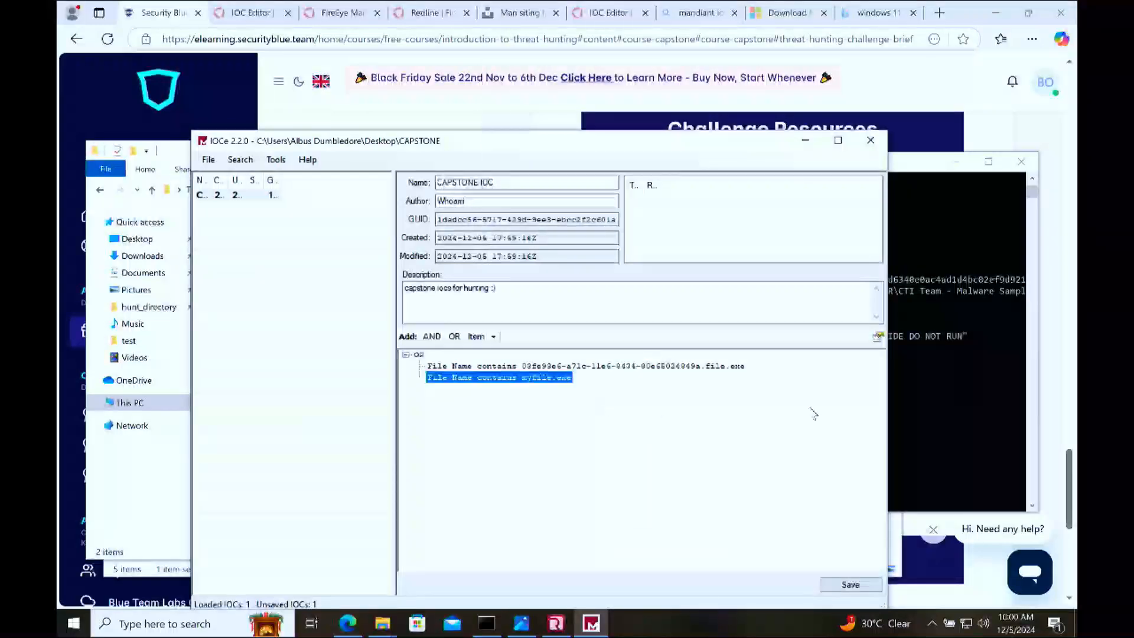
# Step: Copy the size 830,728 of the 03fe93e6-a71c-11e6-8434-80e65024849a.file.exe sample from the Command Prompt listing
pyautogui.click(911, 379)
pyautogui.moveTo(589, 448); pyautogui.dragTo(555, 449)
pyautogui.hotkey('ctrl', 'c')
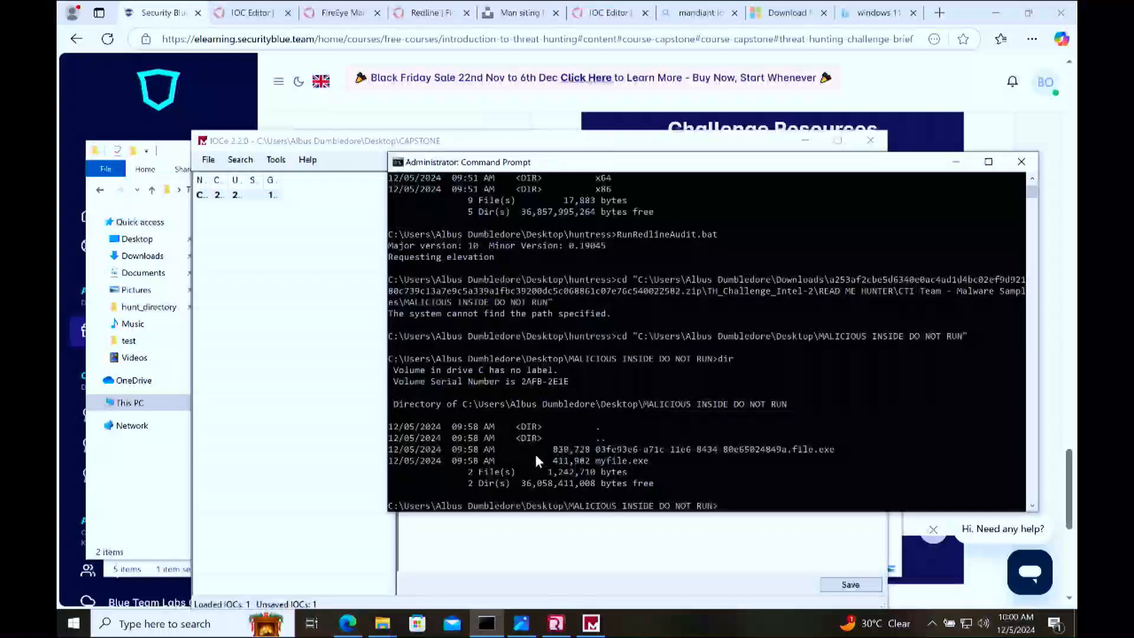
# Step: Add a File Size item to the CAPSTONE IOC indicator in IOCe with the value 830728, without the comma
pyautogui.click(511, 540)
pyautogui.rightClick(511, 540)
pyautogui.moveTo(626, 518)
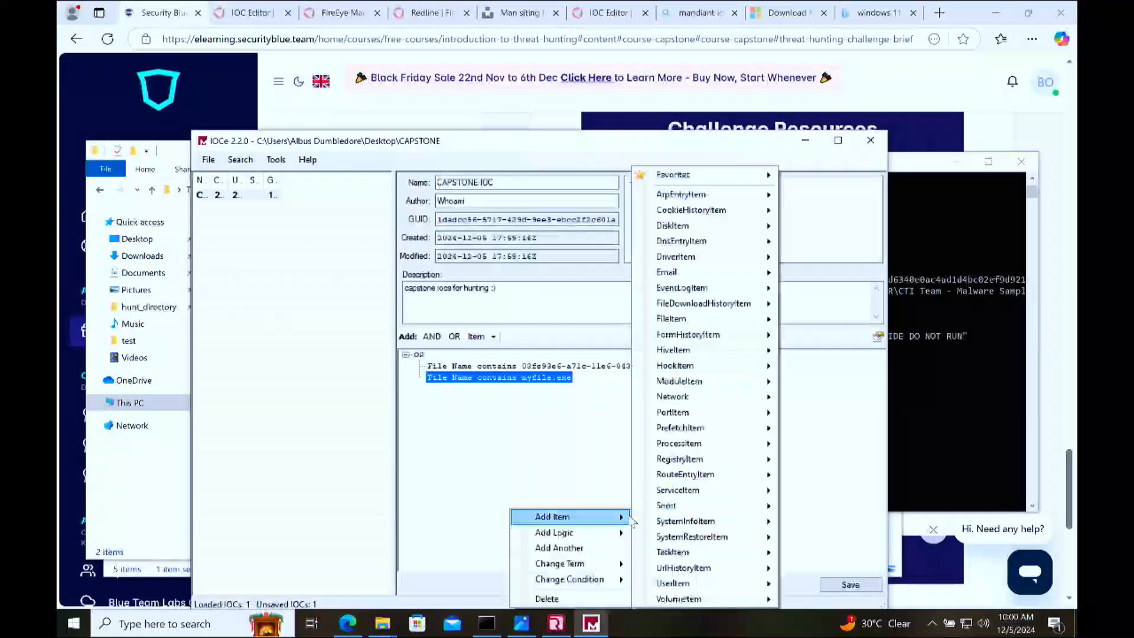
pyautogui.moveTo(697, 319)
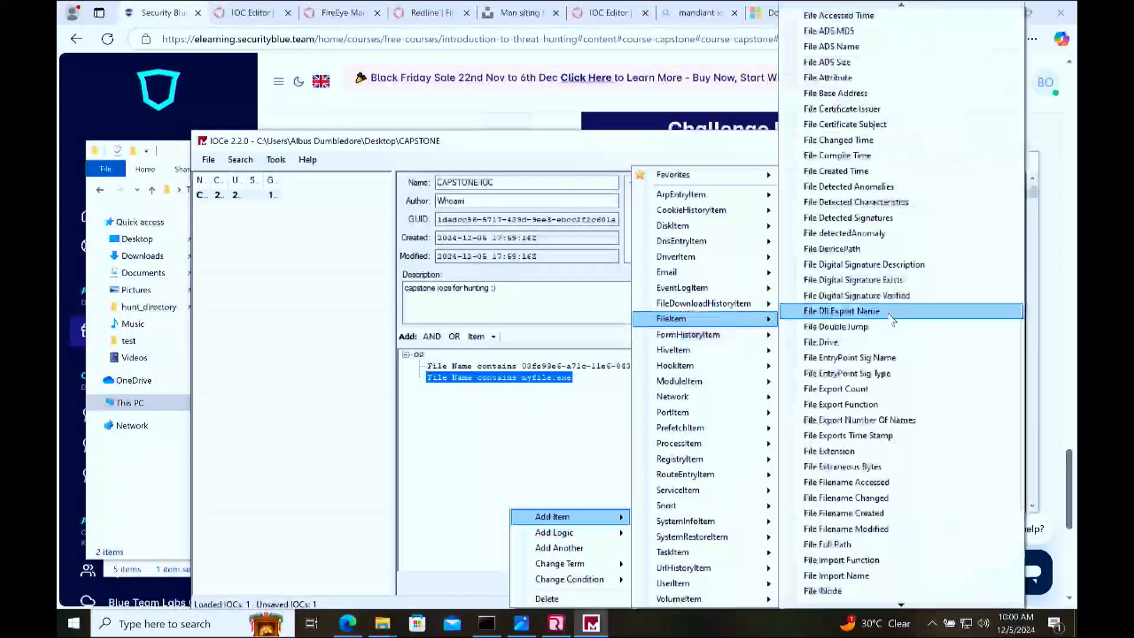
pyautogui.press('Down')
pyautogui.press('Up')
pyautogui.press('Up')
pyautogui.press('Up')
pyautogui.press('Up')
pyautogui.press('Up')
pyautogui.press('Up')
pyautogui.press('Up')
pyautogui.press('Up')
pyautogui.press('Up')
pyautogui.press('Up')
pyautogui.press('Up')
pyautogui.press('Up')
pyautogui.press('Up')
pyautogui.press('Up')
pyautogui.press('Up')
pyautogui.press('Up')
pyautogui.press('Up')
pyautogui.press('Up')
pyautogui.press('Up')
pyautogui.press('Up')
pyautogui.press('Up')
pyautogui.press('Up')
pyautogui.press('Up')
pyautogui.press('Up')
pyautogui.press('Up')
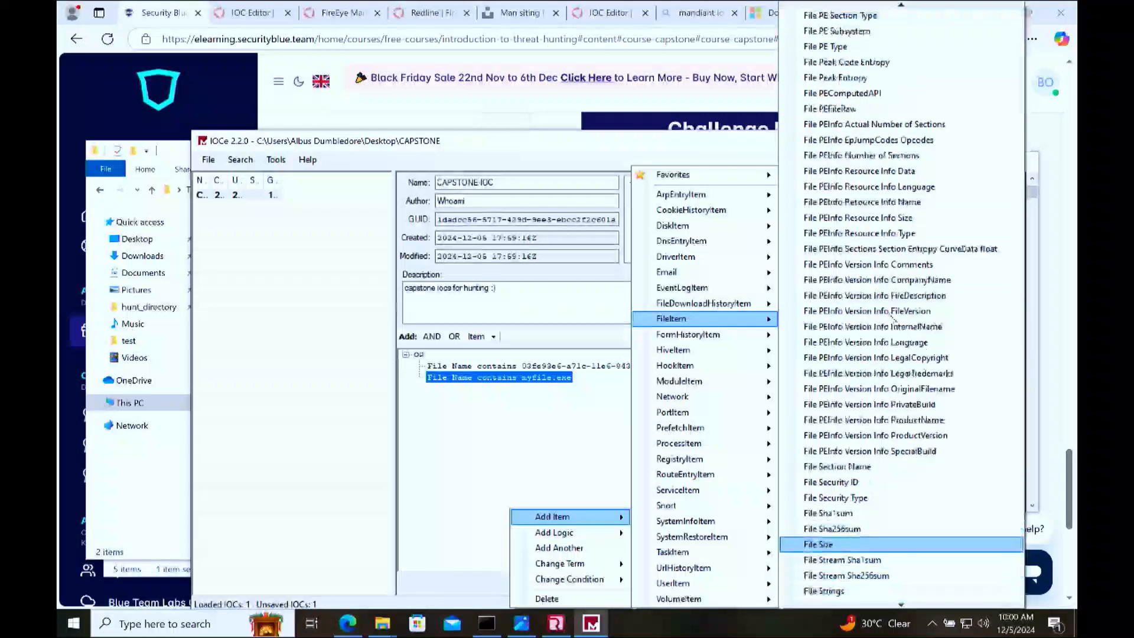
pyautogui.press('Return')
pyautogui.hotkey('ctrl', 'v')
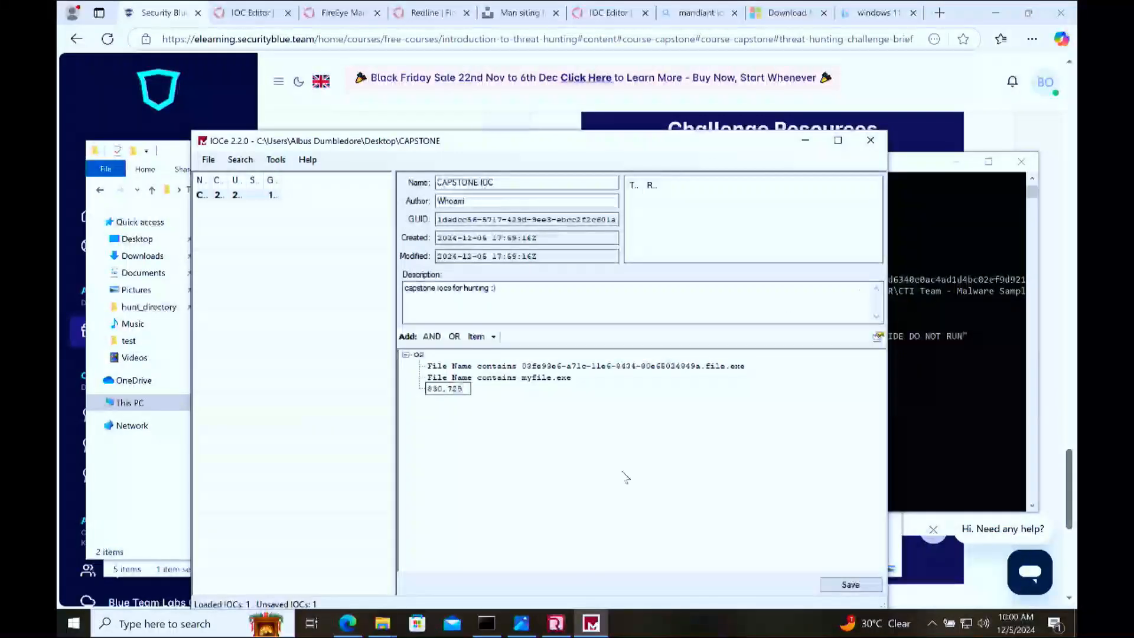
pyautogui.press('Left')
pyautogui.press('Left')
pyautogui.press('Left')
pyautogui.press('BackSpace')
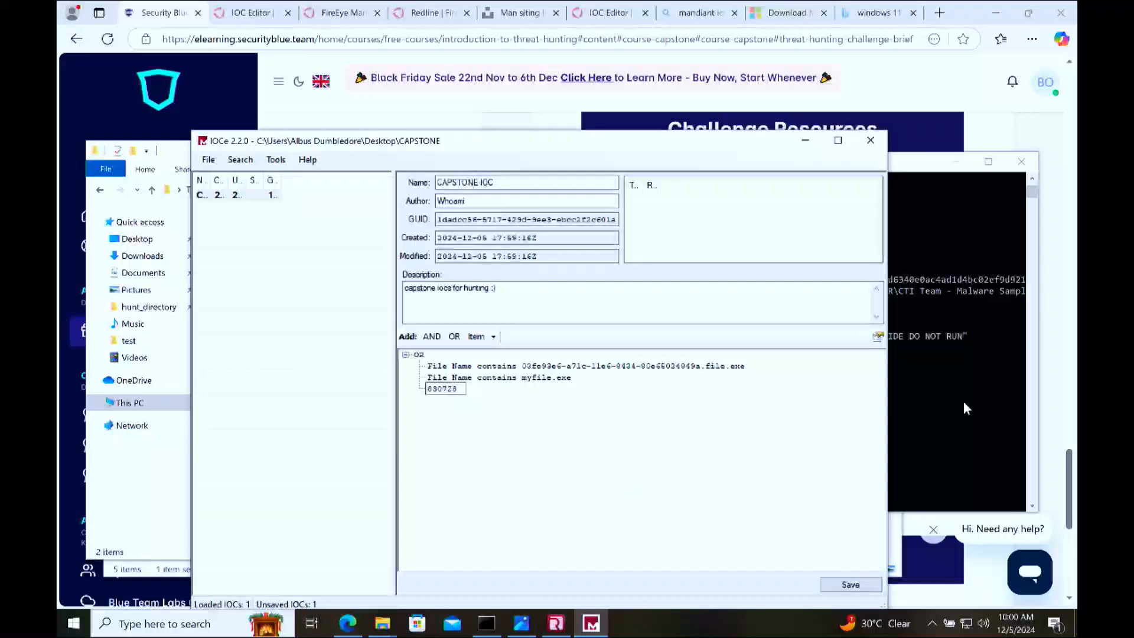
pyautogui.press('Return')
# Step: Switch to Command Prompt and compute the sample's MD5 hash with certutil -hashfile myfile.exe MD5
pyautogui.click(890, 444)
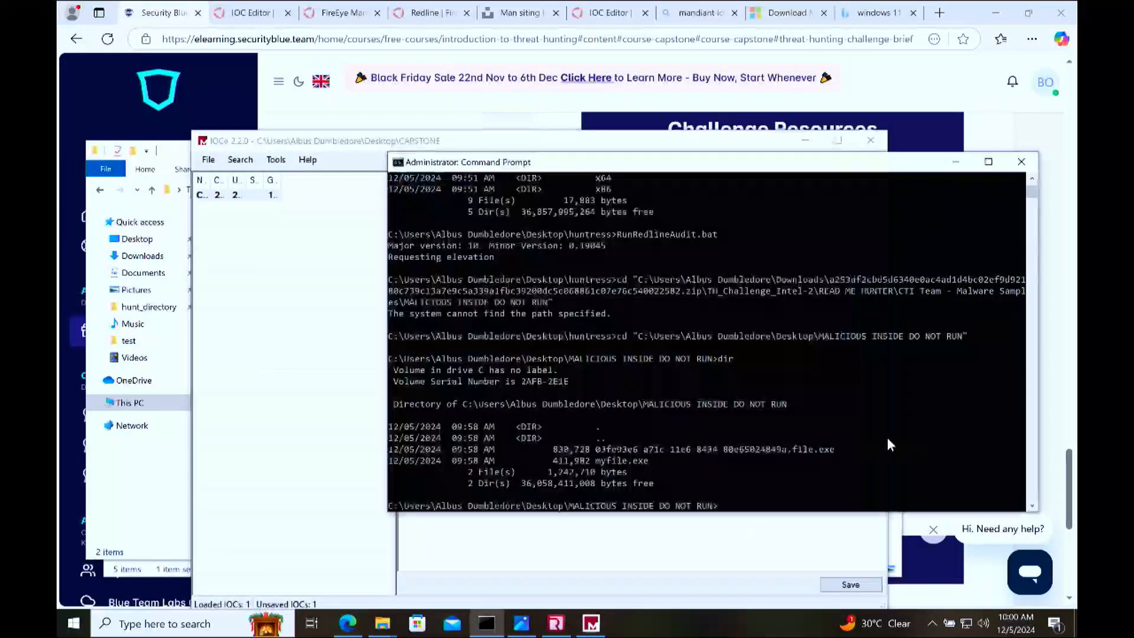
pyautogui.moveTo(589, 461); pyautogui.dragTo(564, 461)
pyautogui.click(740, 438)
pyautogui.write('ce')
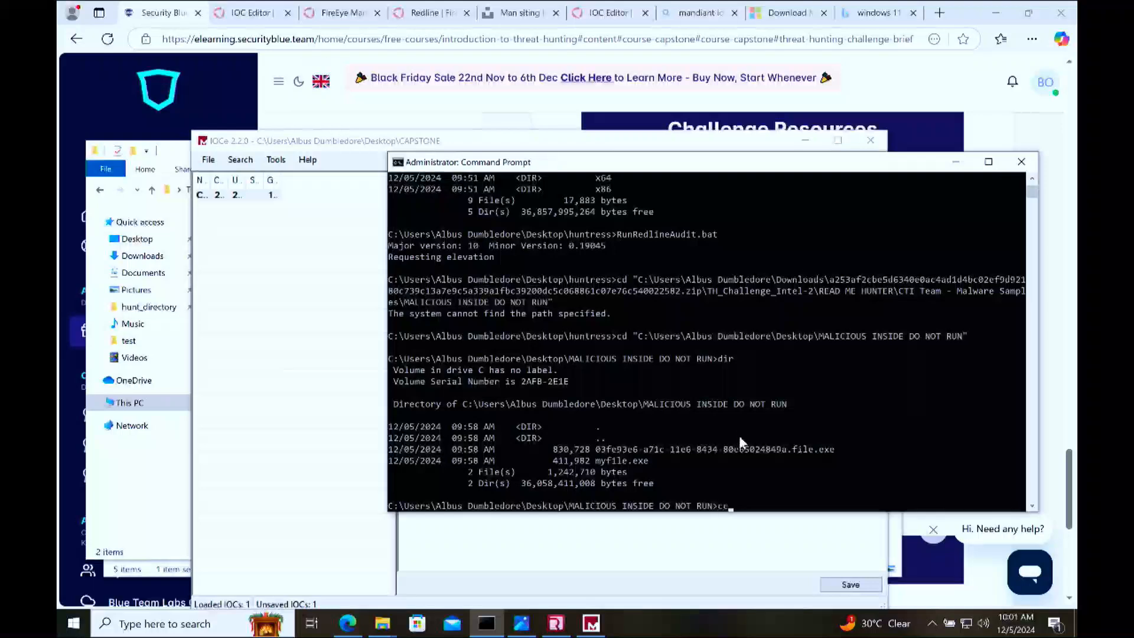
pyautogui.write('rtutil -hashfile myfile.exe')
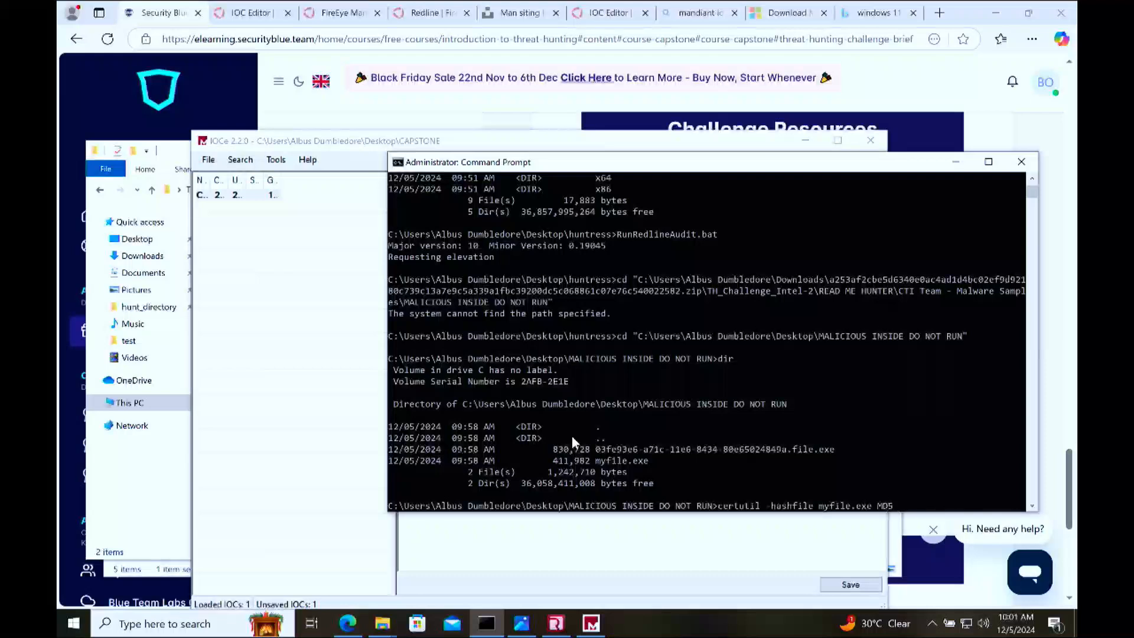
pyautogui.write('MD5')
pyautogui.press('Return')
# Step: Compute the sample's SHA1 hash with certutil -hashfile myfile.exe SHA1
pyautogui.press('Up')
pyautogui.press('BackSpace')
pyautogui.press('BackSpace')
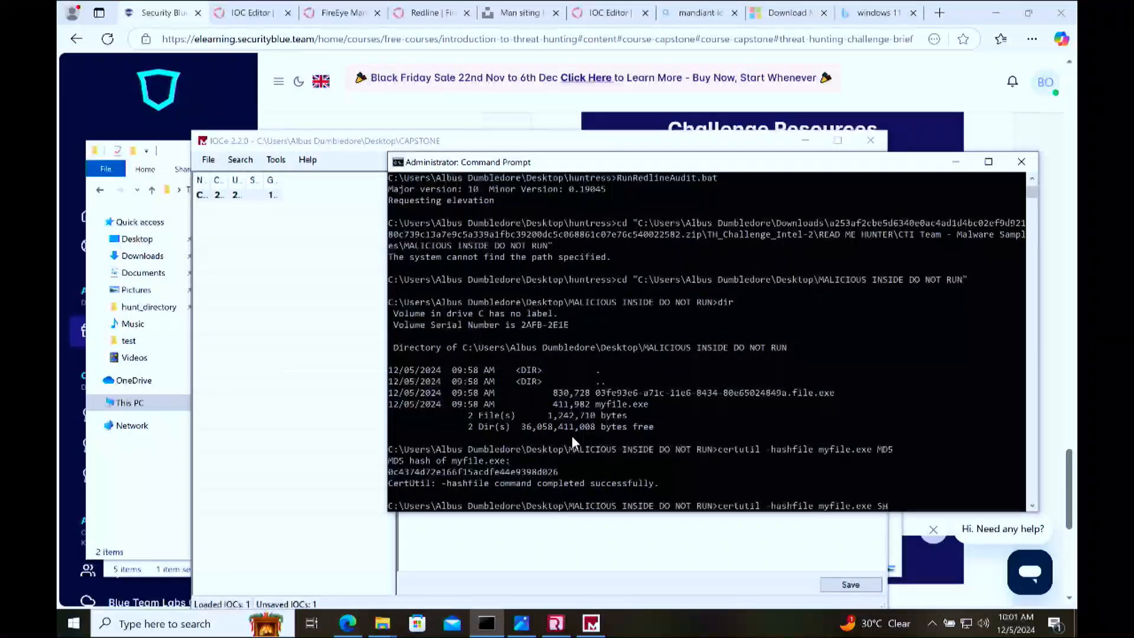
pyautogui.write('SHA1')
pyautogui.press('Return')
# Step: Run certutil -hashfile on myfile.exe with SHA256 and again with SHA512
pyautogui.press('Up')
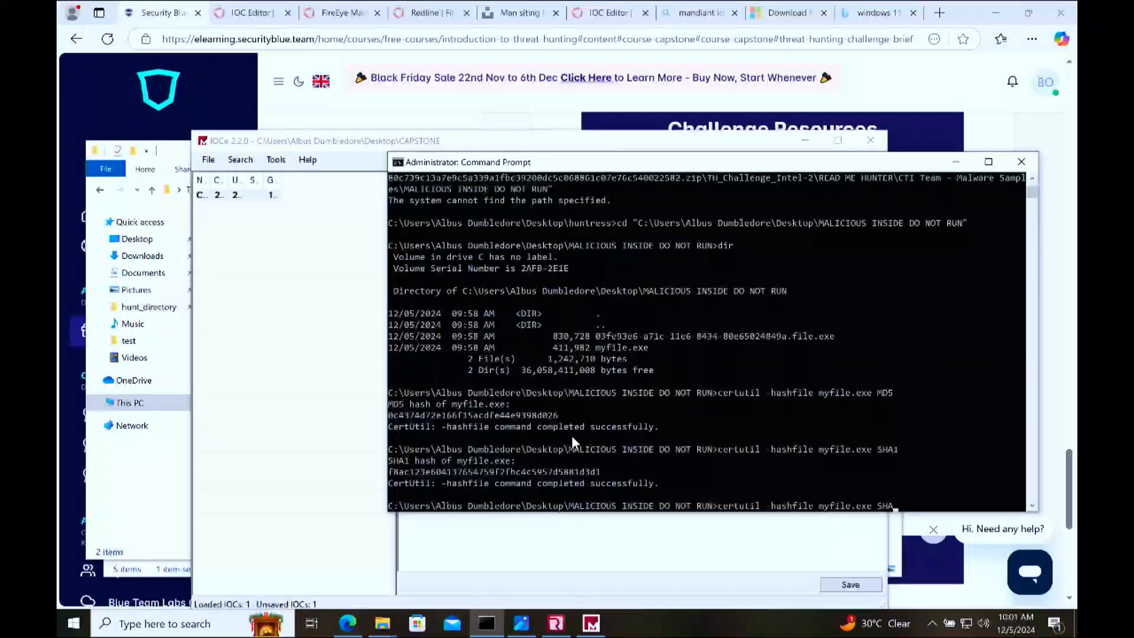
pyautogui.write('265')
pyautogui.write('6')
pyautogui.press('Return')
pyautogui.press('Up')
pyautogui.write('512')
pyautogui.press('Return')
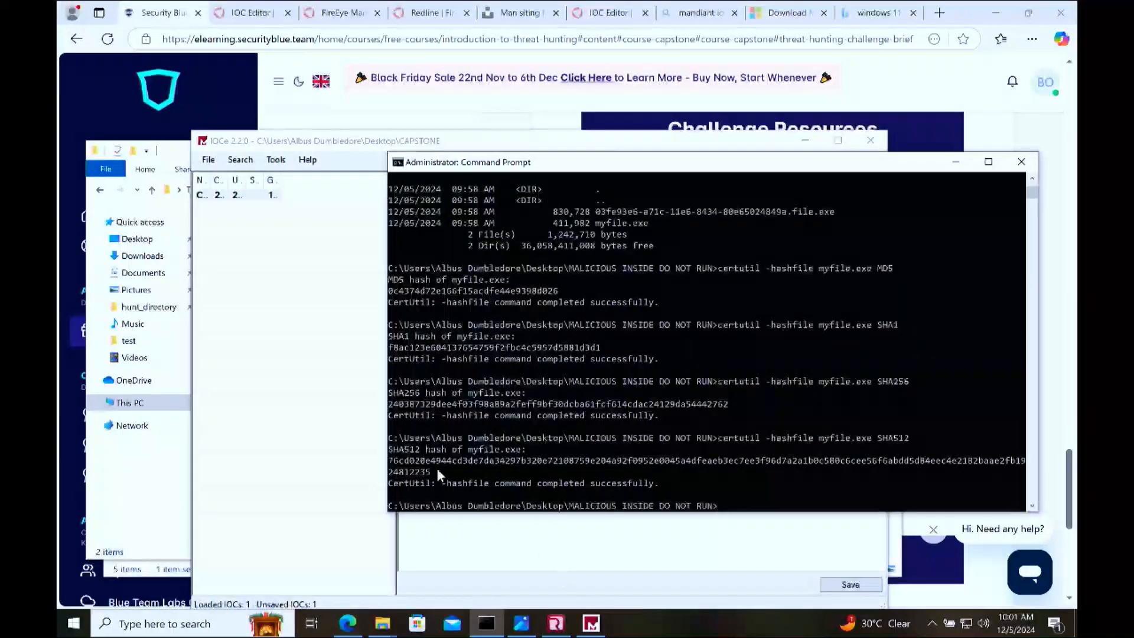
# Step: Copy the SHA512 hash of myfile.exe from the certutil output and switch back to IOCe
pyautogui.moveTo(430, 471); pyautogui.dragTo(388, 466)
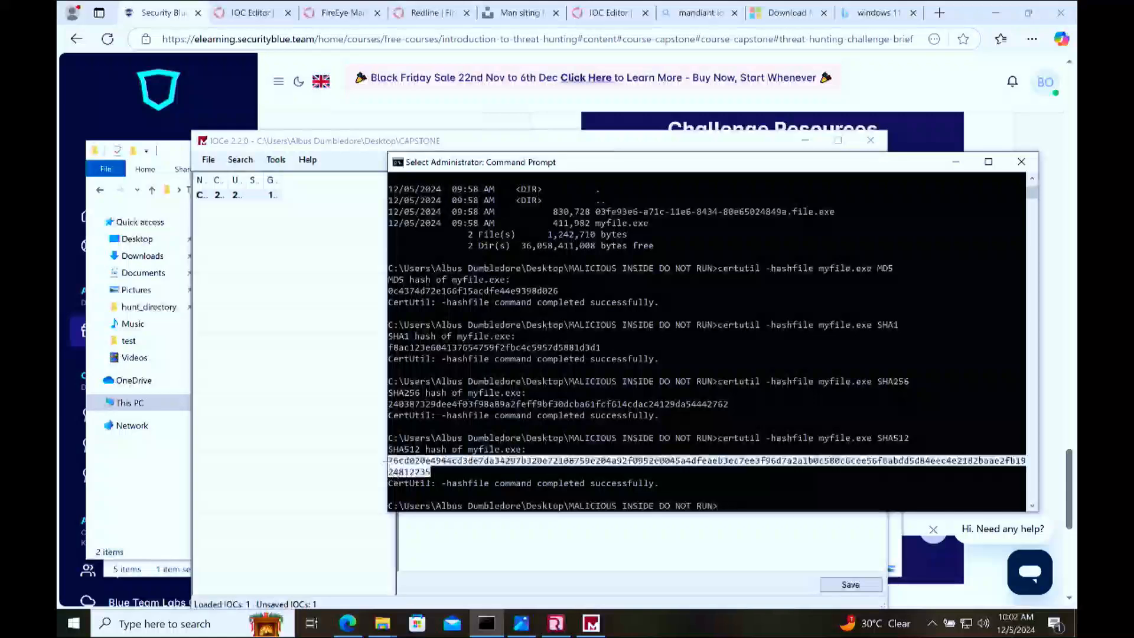
pyautogui.hotkey('ctrl', 'c')
pyautogui.click(505, 537)
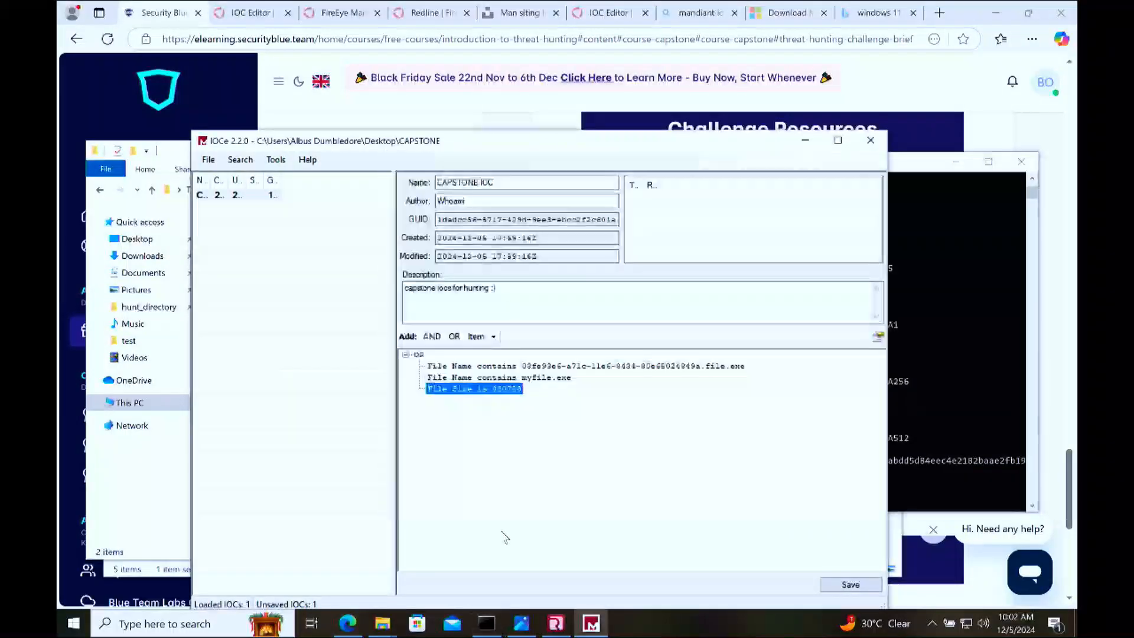
# Step: Add a File Sha256sum condition to the indicator's OR group, after the file size entry
pyautogui.rightClick(512, 459)
pyautogui.moveTo(561, 462)
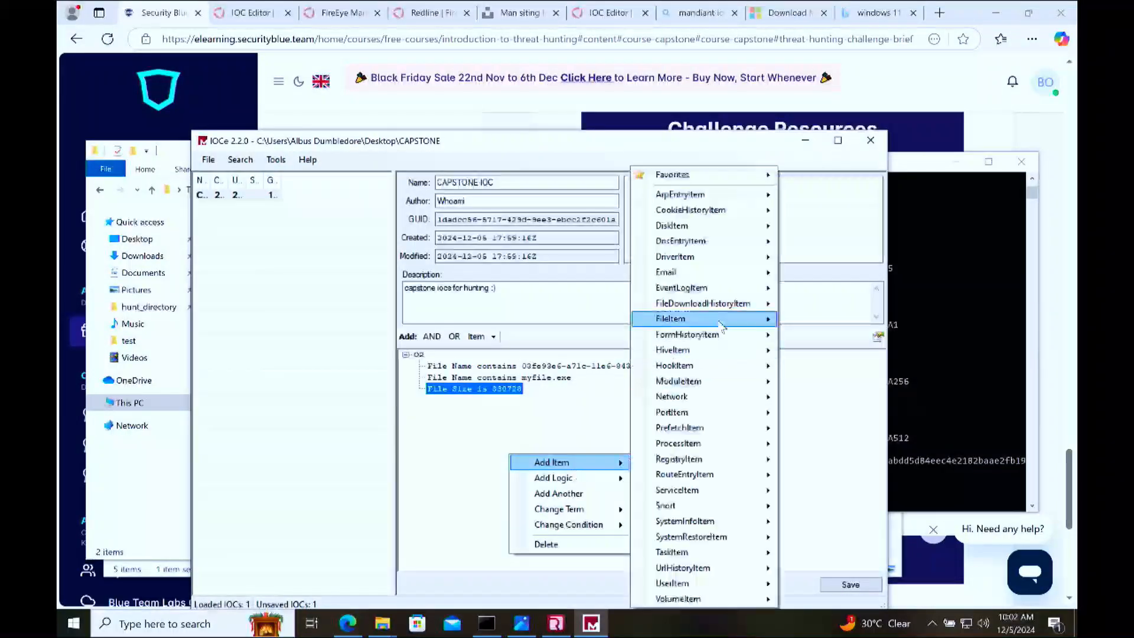
pyautogui.press('Down')
pyautogui.press('Down')
pyautogui.press('Down')
pyautogui.press('Down')
pyautogui.press('Down')
pyautogui.press('Down')
pyautogui.press('Down')
pyautogui.press('Down')
pyautogui.press('Down')
pyautogui.press('Down')
pyautogui.press('Down')
pyautogui.press('Down')
pyautogui.press('Down')
pyautogui.press('Down')
pyautogui.press('Down')
pyautogui.press('Down')
pyautogui.press('Down')
pyautogui.press('Down')
pyautogui.press('Down')
pyautogui.press('Down')
pyautogui.press('Down')
pyautogui.press('Down')
pyautogui.press('Down')
pyautogui.press('Down')
pyautogui.press('Down')
pyautogui.press('Down')
pyautogui.press('Down')
pyautogui.press('Down')
pyautogui.press('Down')
pyautogui.press('Down')
pyautogui.press('Down')
pyautogui.press('Down')
pyautogui.press('Down')
pyautogui.press('Down')
pyautogui.press('Down')
pyautogui.press('Down')
pyautogui.press('Down')
pyautogui.press('Down')
pyautogui.press('Down')
pyautogui.press('Down')
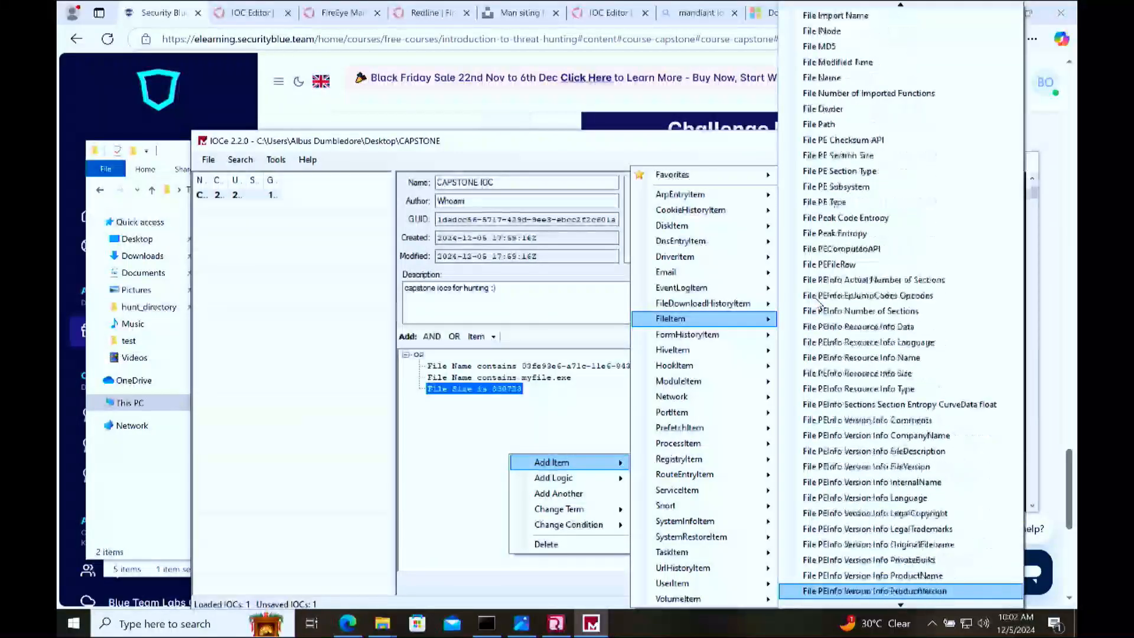
pyautogui.press('Down')
pyautogui.press('Down')
pyautogui.press('Down')
pyautogui.press('Down')
pyautogui.press('Down')
pyautogui.press('Down')
pyautogui.press('Down')
pyautogui.press('Down')
pyautogui.press('Down')
pyautogui.press('Down')
pyautogui.press('Down')
pyautogui.press('Down')
pyautogui.press('Down')
pyautogui.press('Down')
pyautogui.press('Up')
pyautogui.press('Up')
pyautogui.press('Up')
pyautogui.press('Up')
pyautogui.press('Up')
pyautogui.press('Up')
pyautogui.press('Up')
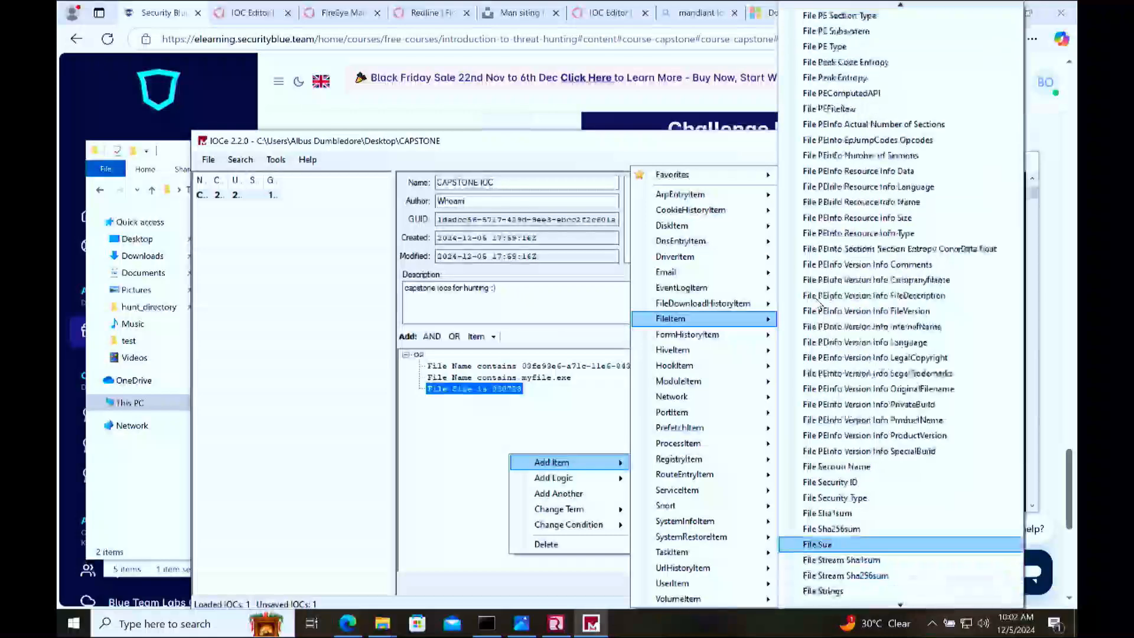
pyautogui.press('Up')
pyautogui.press('Up')
pyautogui.press('Down')
pyautogui.press('Down')
pyautogui.press('Down')
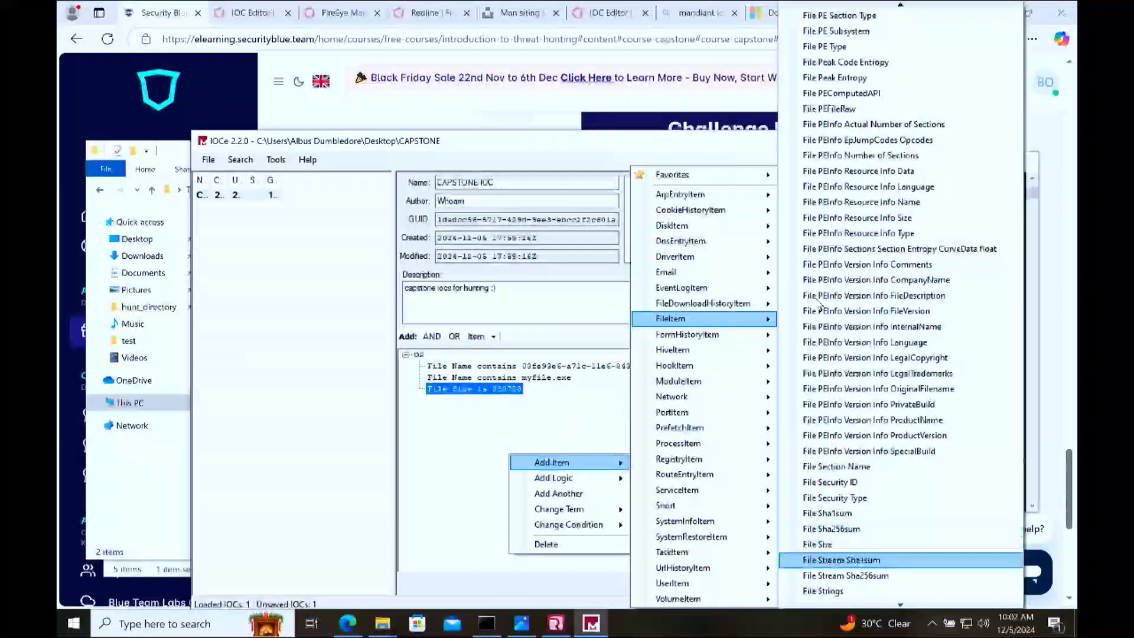
pyautogui.press('Up')
pyautogui.press('Up')
pyautogui.press('Up')
pyautogui.press('Up')
pyautogui.press('Down')
pyautogui.press('Down')
pyautogui.press('Up')
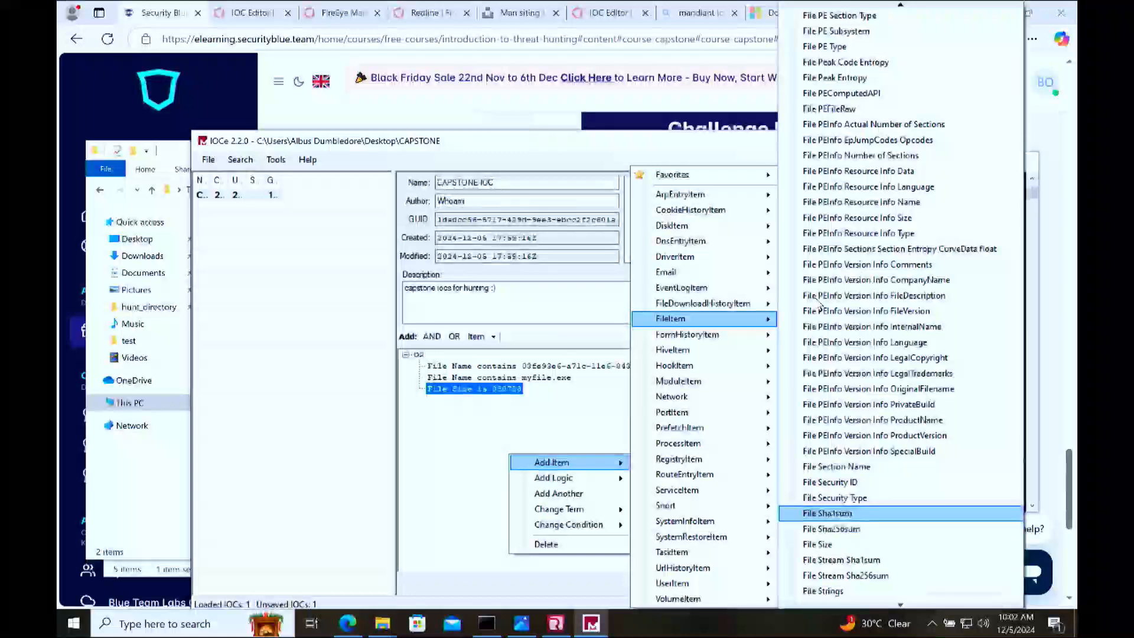
pyautogui.press('Down')
pyautogui.press('Return')
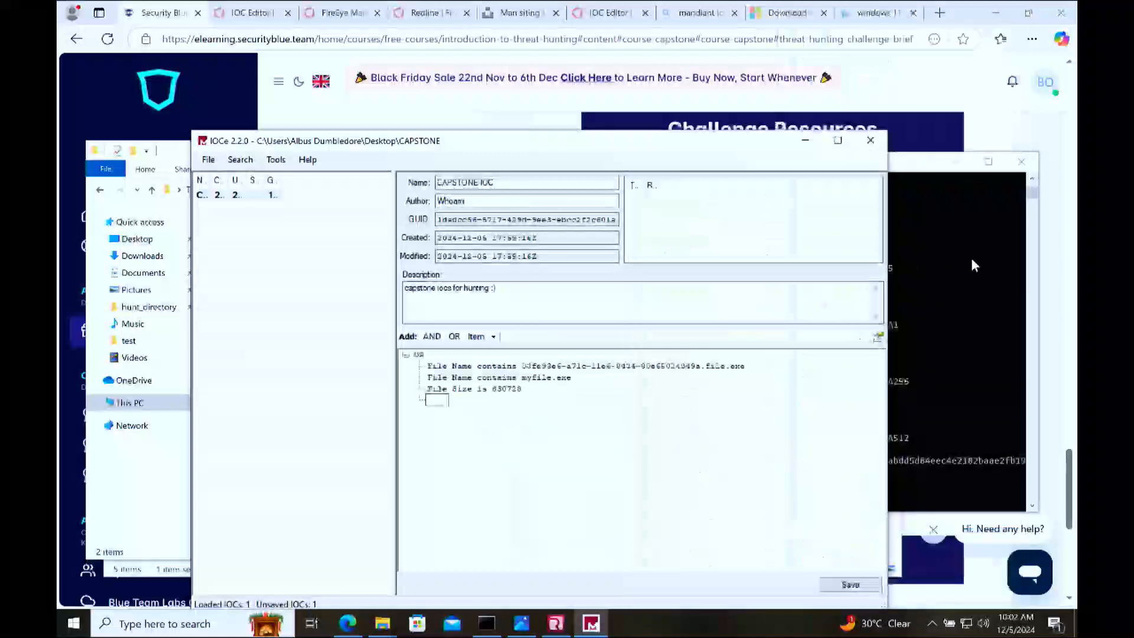
# Step: Copy the SHA256 hash of myfile.exe from Command Prompt and enter it as the value of the new File Sha256sum condition
pyautogui.click(934, 343)
pyautogui.moveTo(726, 403)
pyautogui.mouseDown()
pyautogui.moveTo(428, 404)
pyautogui.moveTo(673, 384)
pyautogui.moveTo(726, 407)
pyautogui.mouseUp()
pyautogui.click(427, 403)
pyautogui.hotkey('ctrl', 'c')
pyautogui.click(584, 548)
pyautogui.click(510, 402)
pyautogui.hotkey('ctrl', 'v')
pyautogui.press('Return')
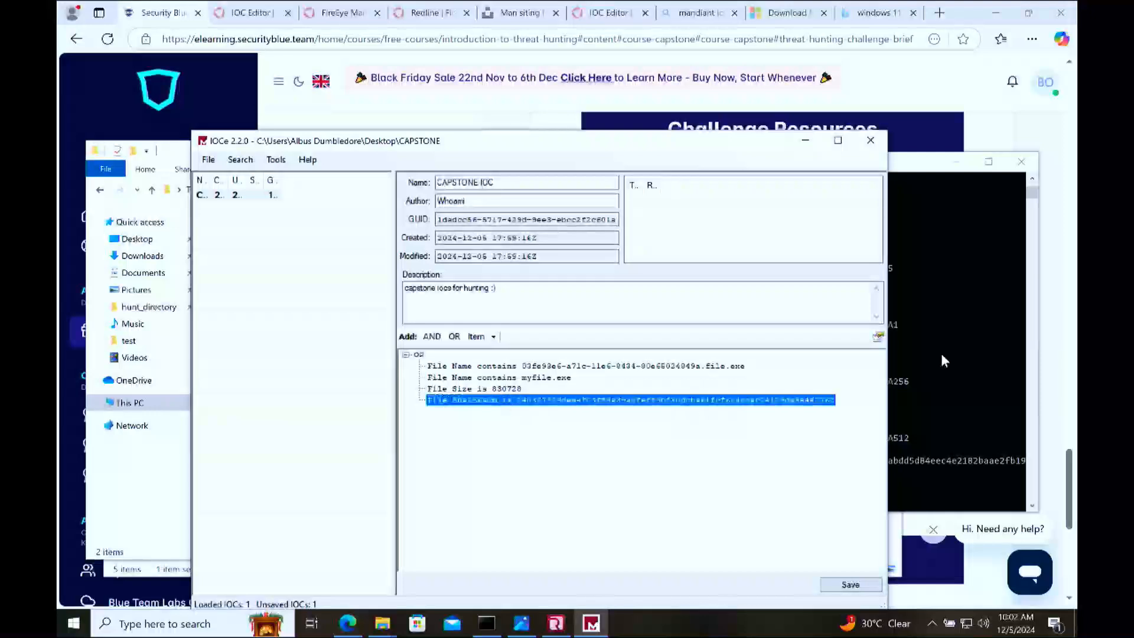
# Step: Minimize Command Prompt and IOCe, and move the MALICIOUS INSIDE DO NOT RUN folder window aside
pyautogui.click(919, 359)
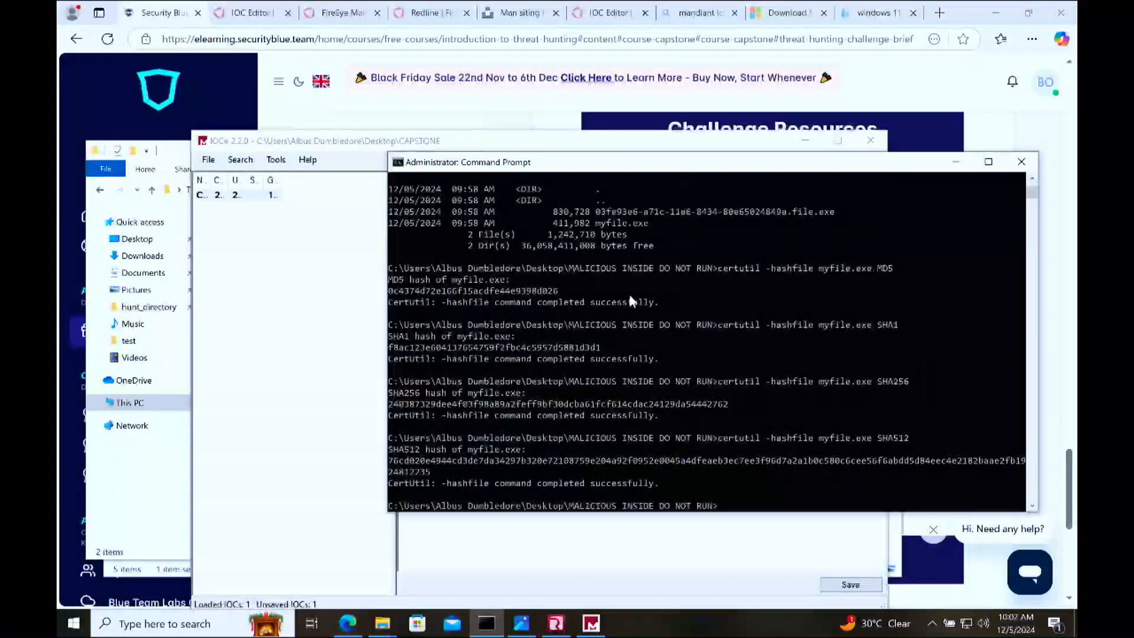
pyautogui.click(955, 162)
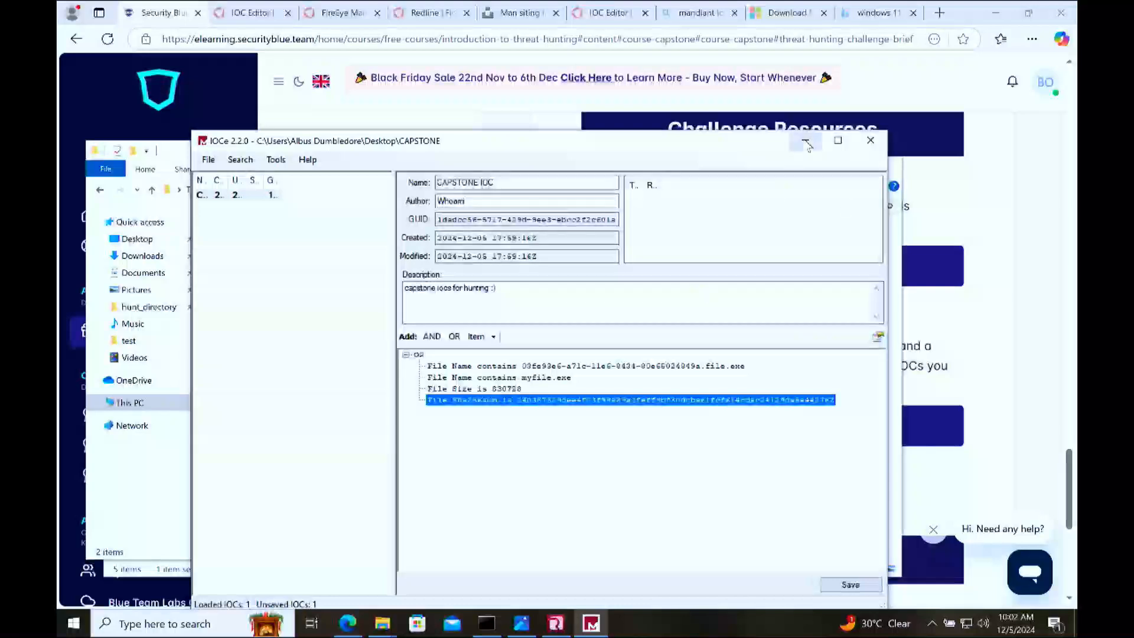
pyautogui.click(805, 140)
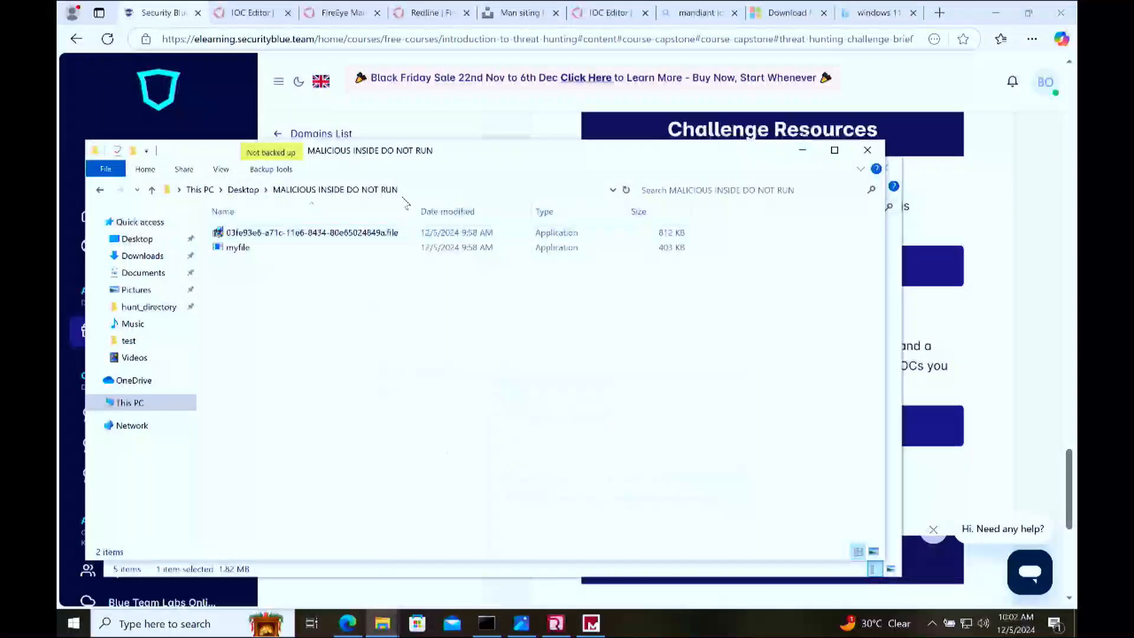
pyautogui.moveTo(463, 155); pyautogui.dragTo(674, 155)
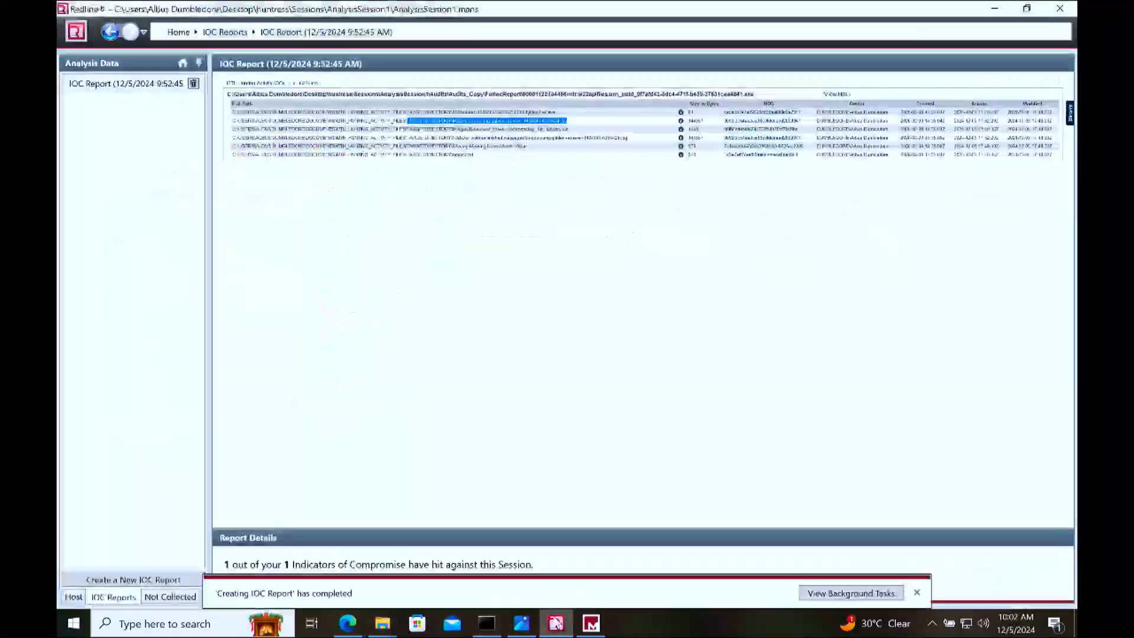
# Step: Switch to Redline and try to start an analysis session using the Desktop's CAPSTONE folder as the Indicators of Compromise location
pyautogui.click(555, 622)
pyautogui.click(75, 31)
pyautogui.click(148, 117)
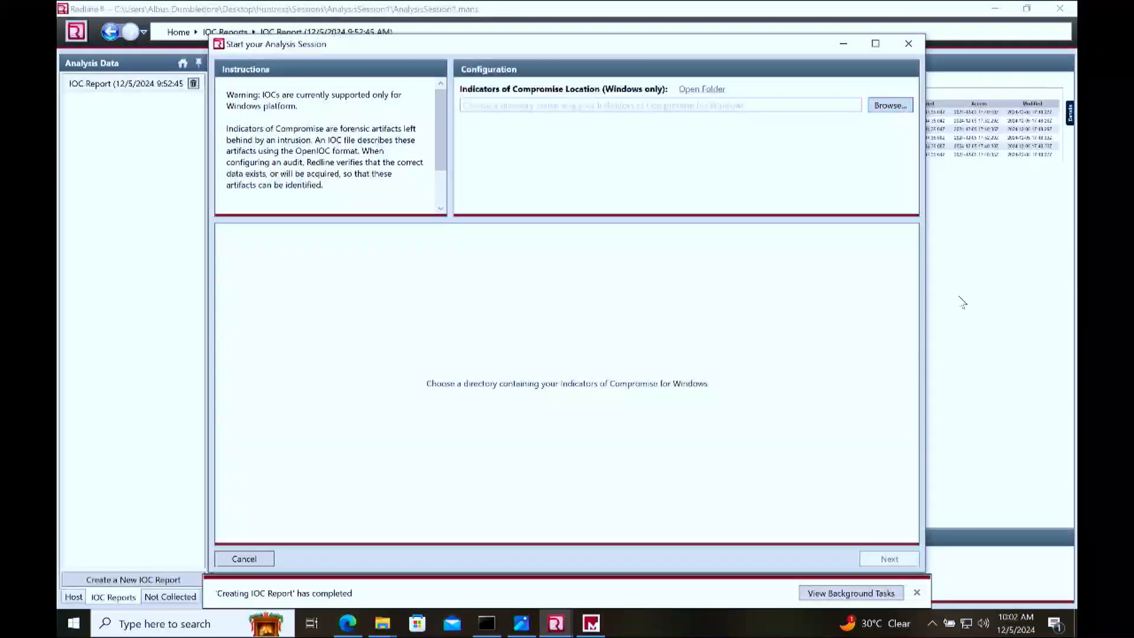
pyautogui.click(890, 106)
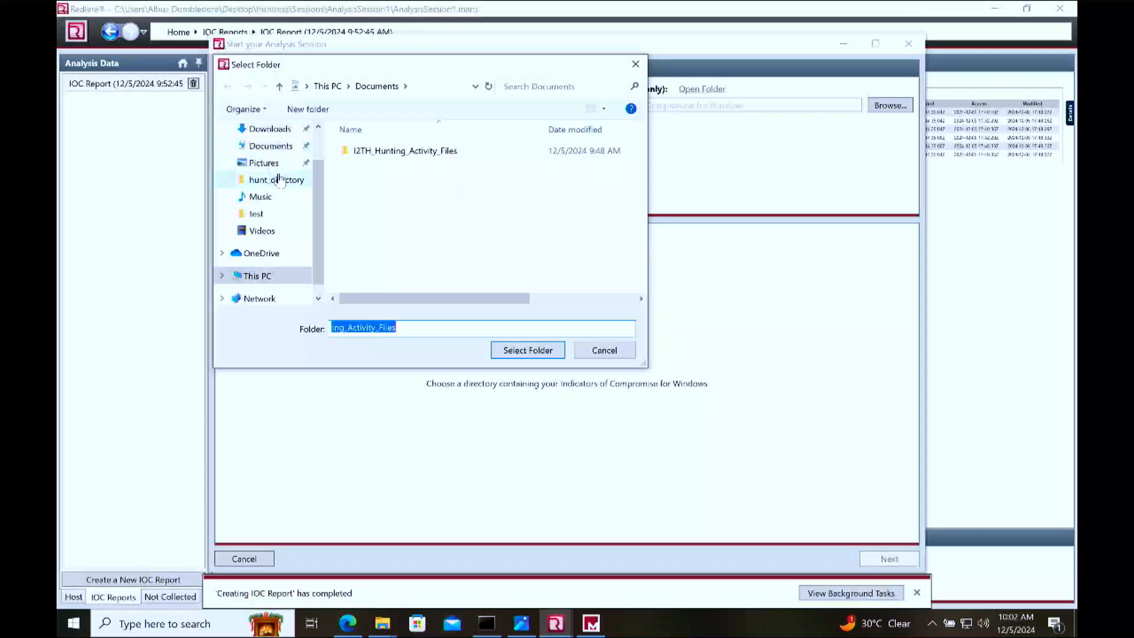
pyautogui.scroll(1, 268, 168)
pyautogui.click(277, 163)
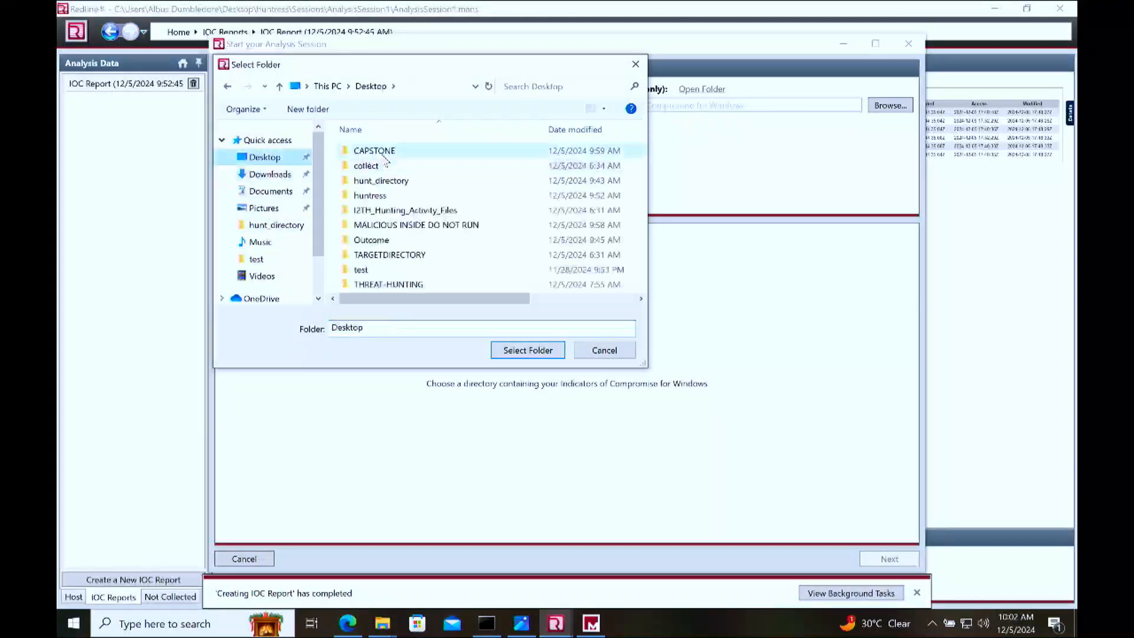
pyautogui.doubleClick(378, 152)
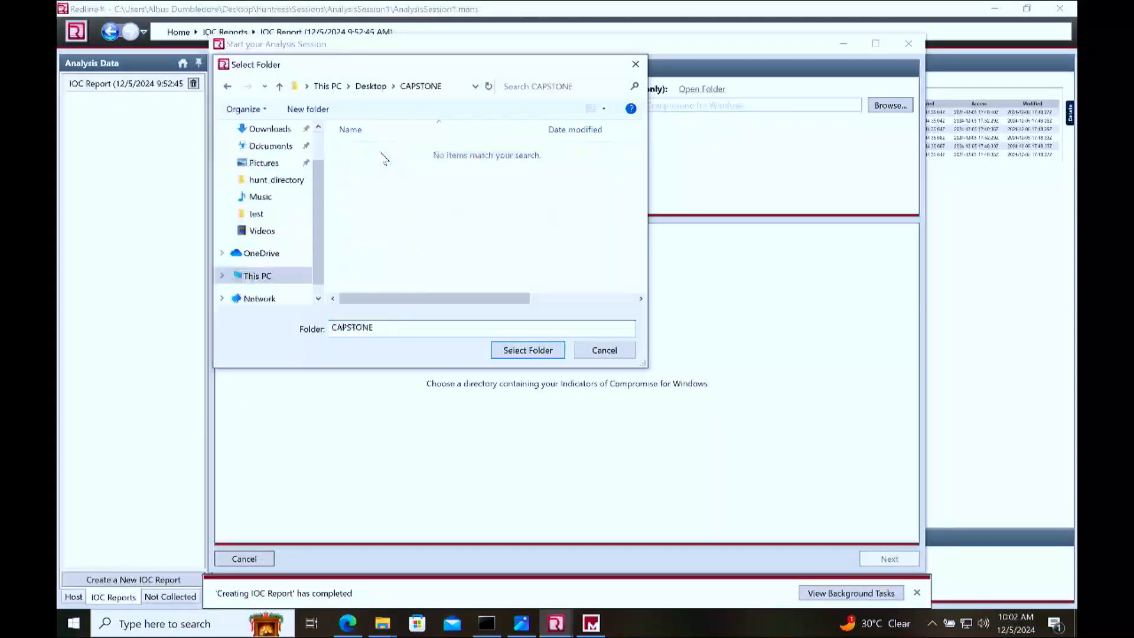
pyautogui.click(527, 350)
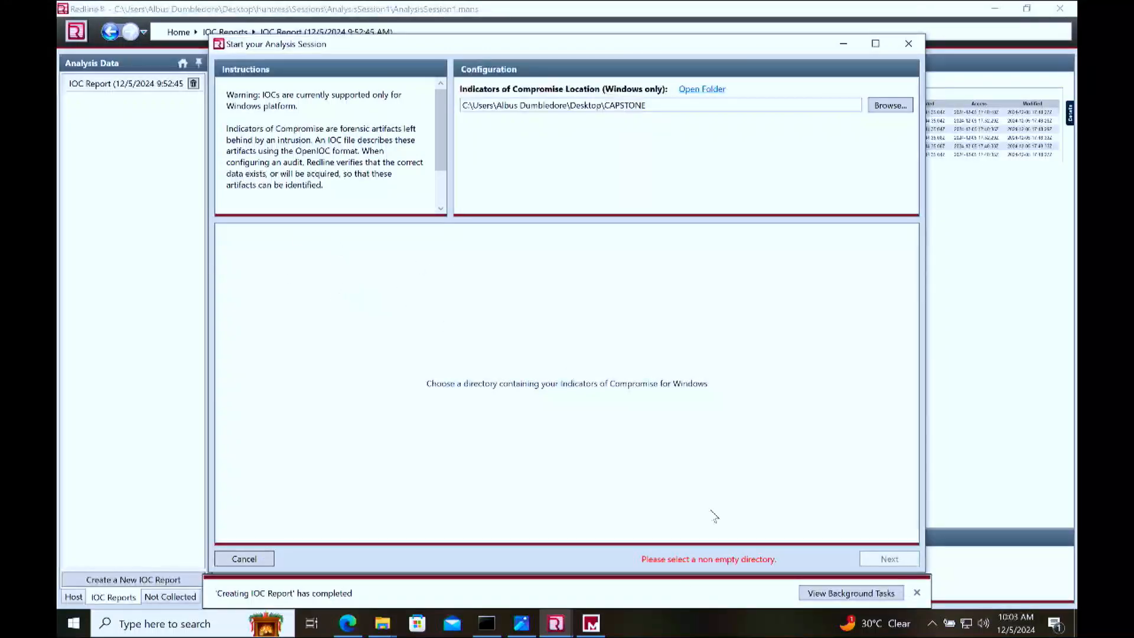
pyautogui.click(908, 44)
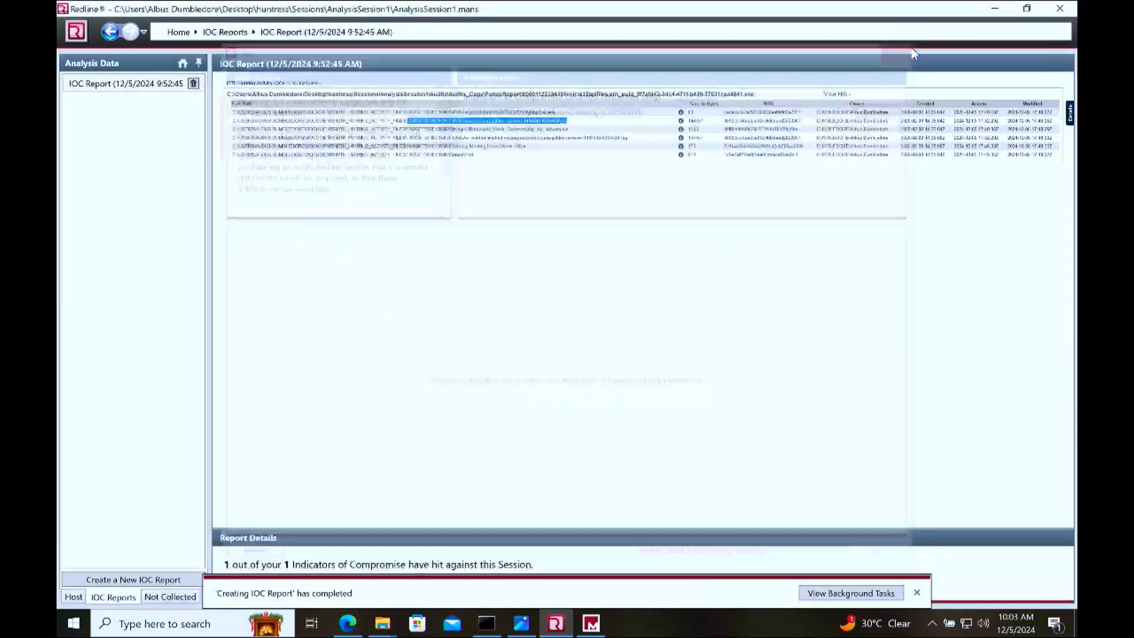
pyautogui.click(995, 9)
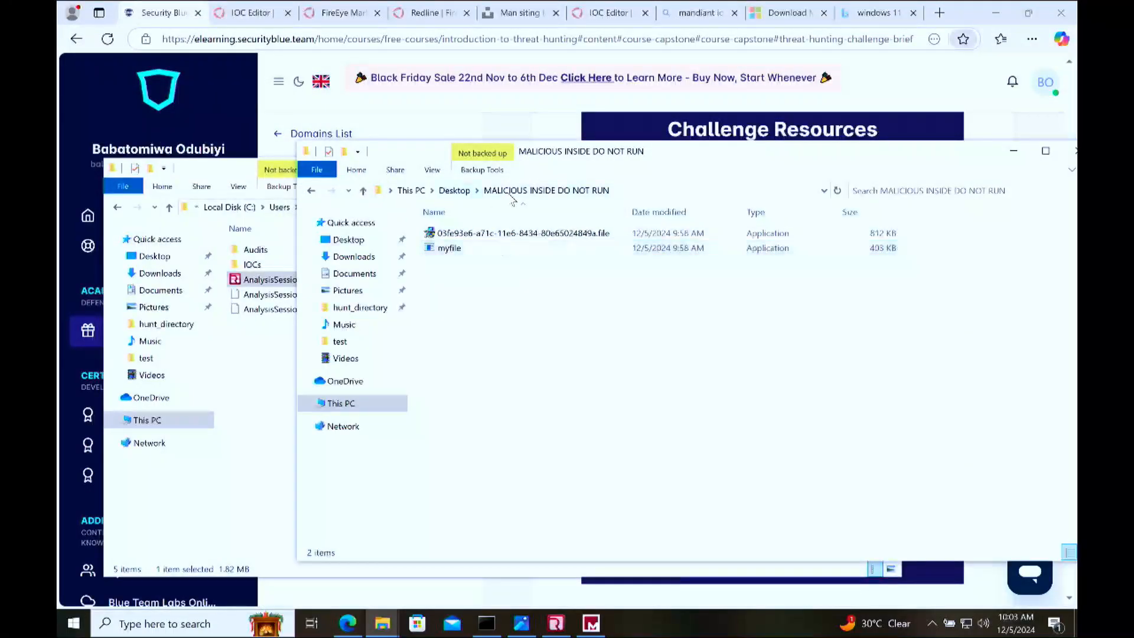
# Step: Return to the course page and read the Challenge Resources descriptions of the target directory and malware sample archives
pyautogui.click(311, 191)
pyautogui.click(604, 126)
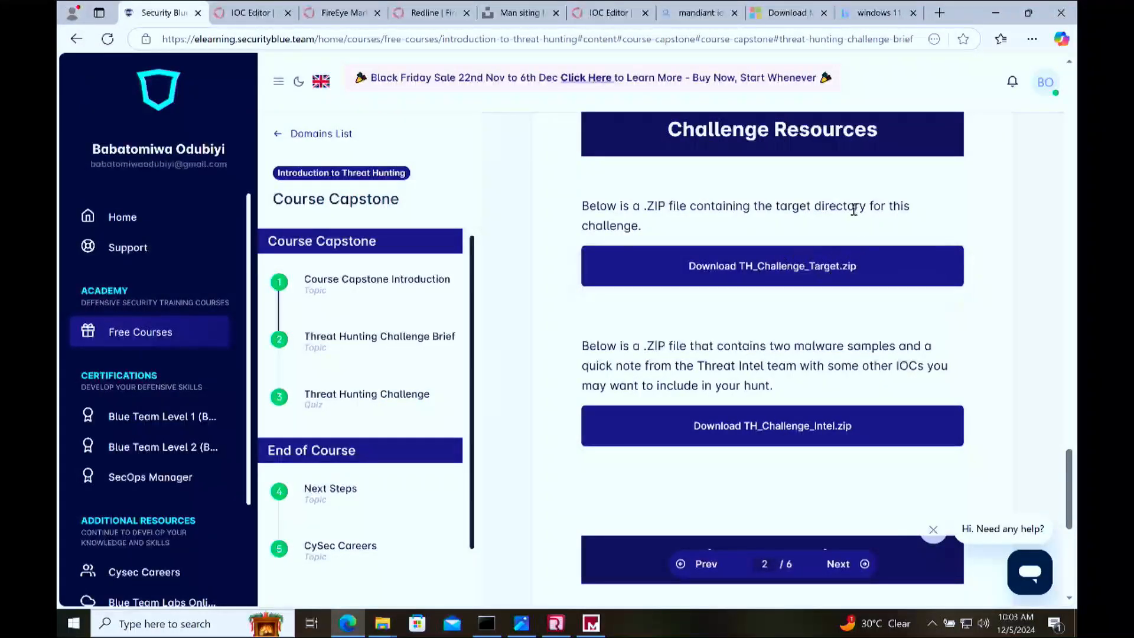
pyautogui.moveTo(854, 210); pyautogui.dragTo(689, 208)
pyautogui.moveTo(803, 383); pyautogui.dragTo(623, 369)
pyautogui.click(623, 368)
pyautogui.moveTo(384, 620)
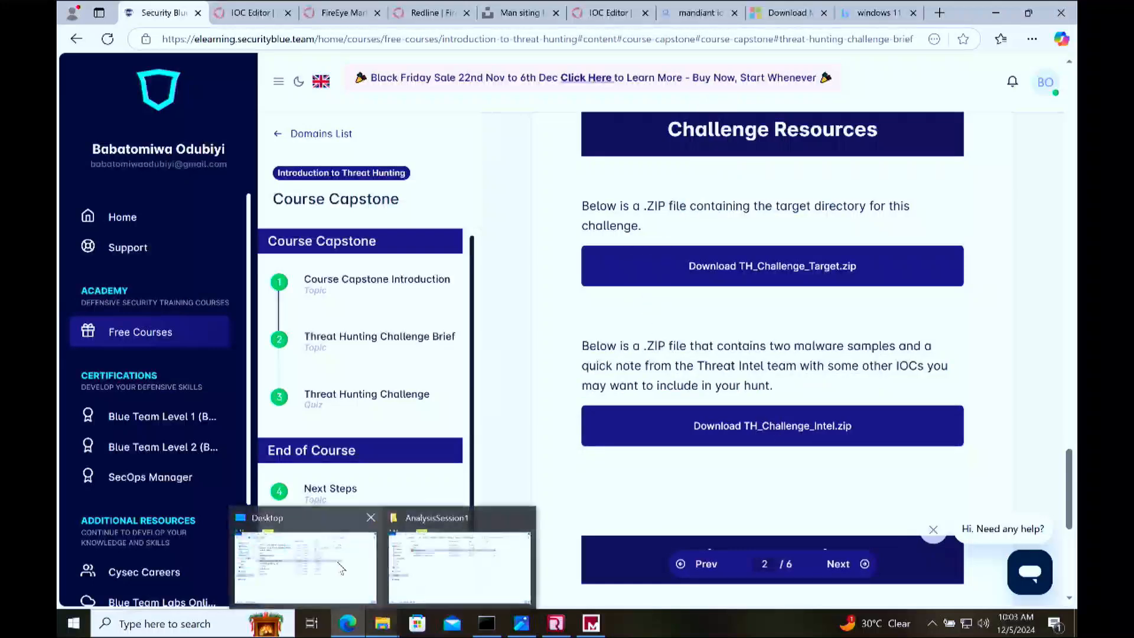
# Step: Check the two newest archives in Downloads in File Explorer and open the TH_Challenge_Target-2 folder
pyautogui.click(307, 561)
pyautogui.click(357, 257)
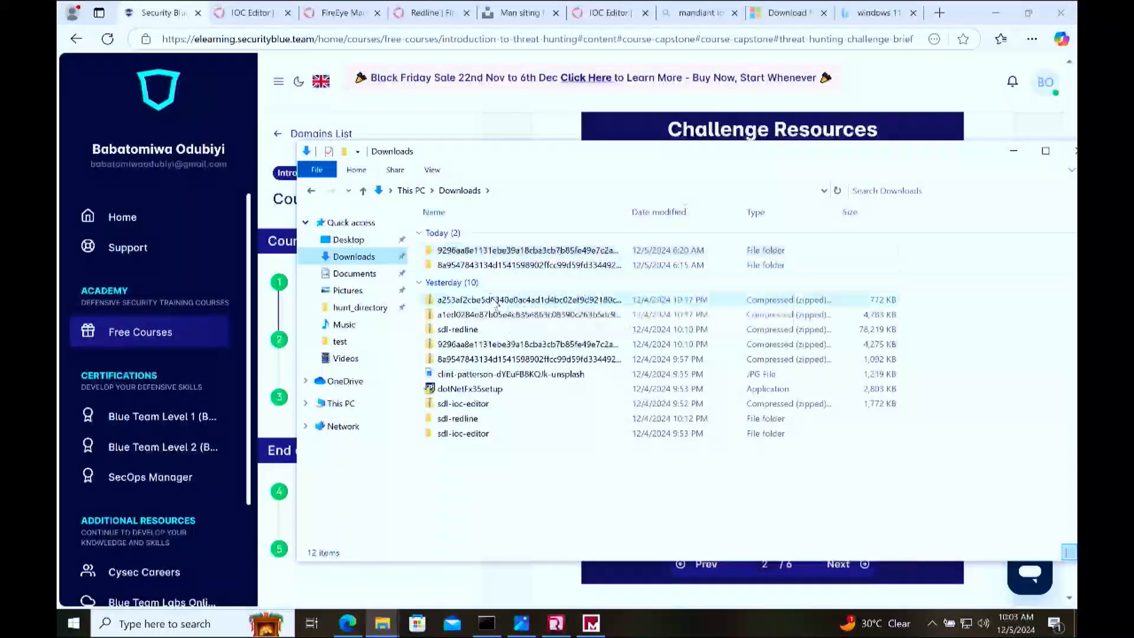
pyautogui.doubleClick(494, 300)
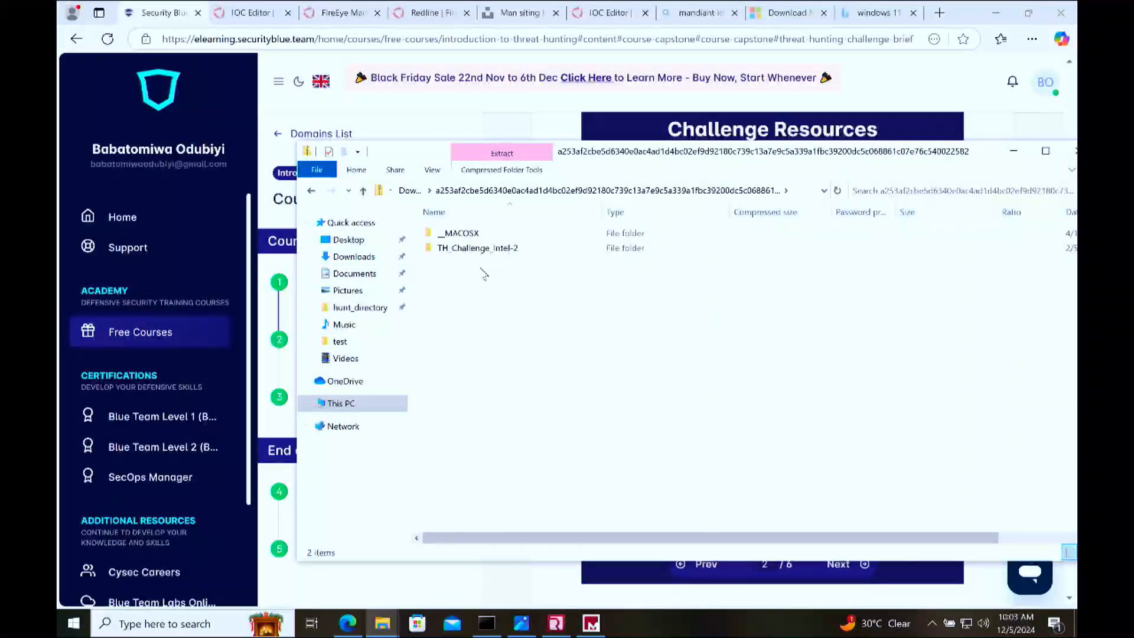
pyautogui.click(312, 190)
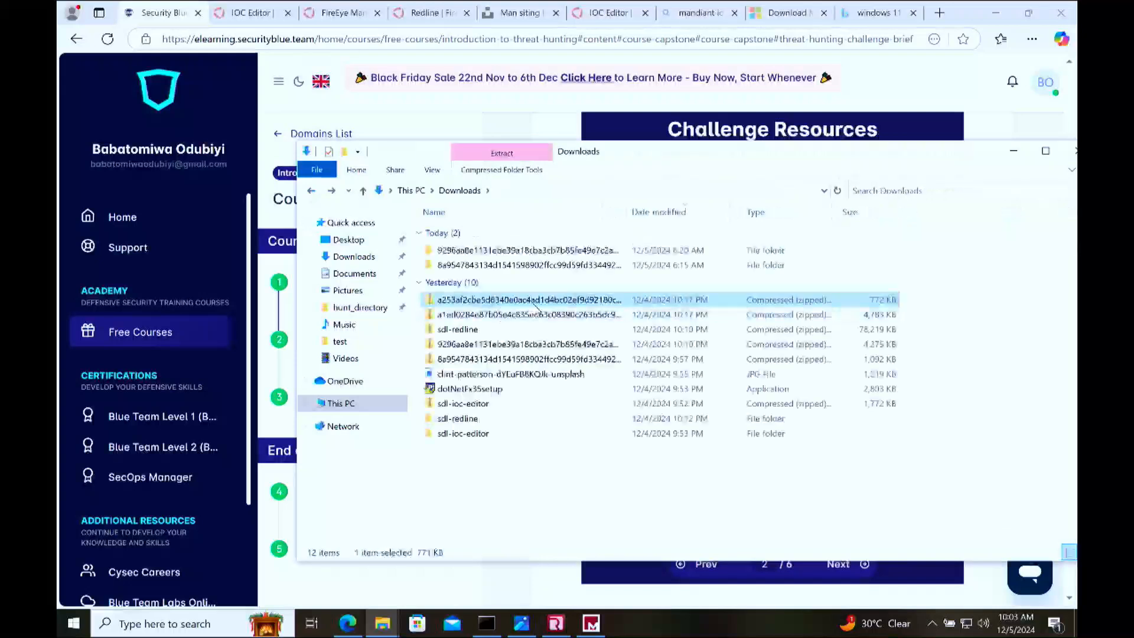
pyautogui.doubleClick(531, 315)
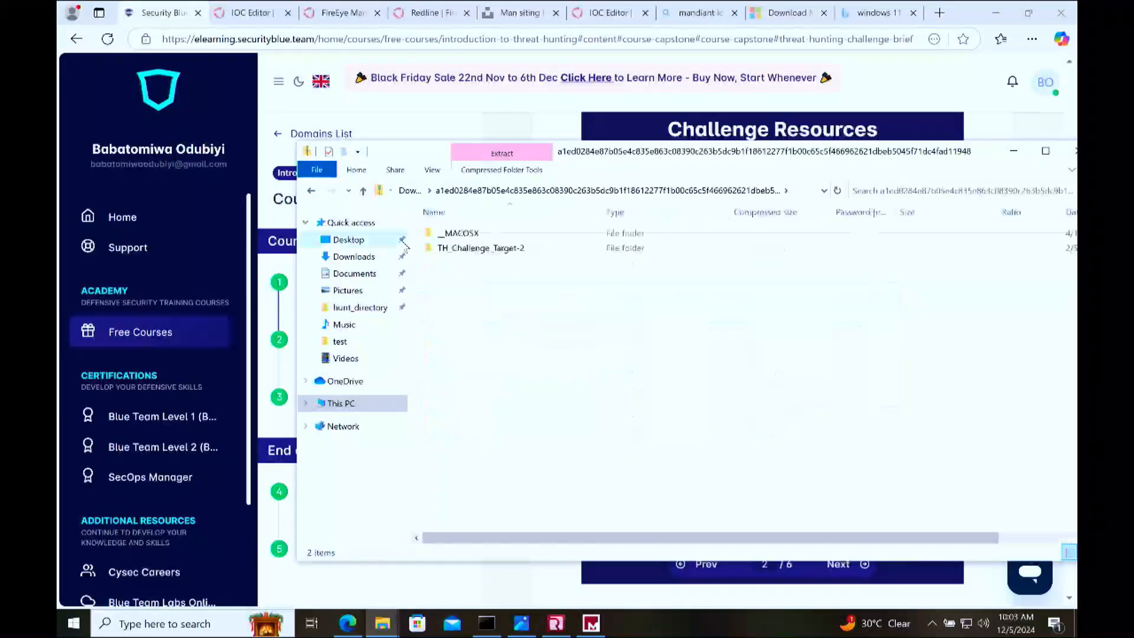
pyautogui.doubleClick(483, 253)
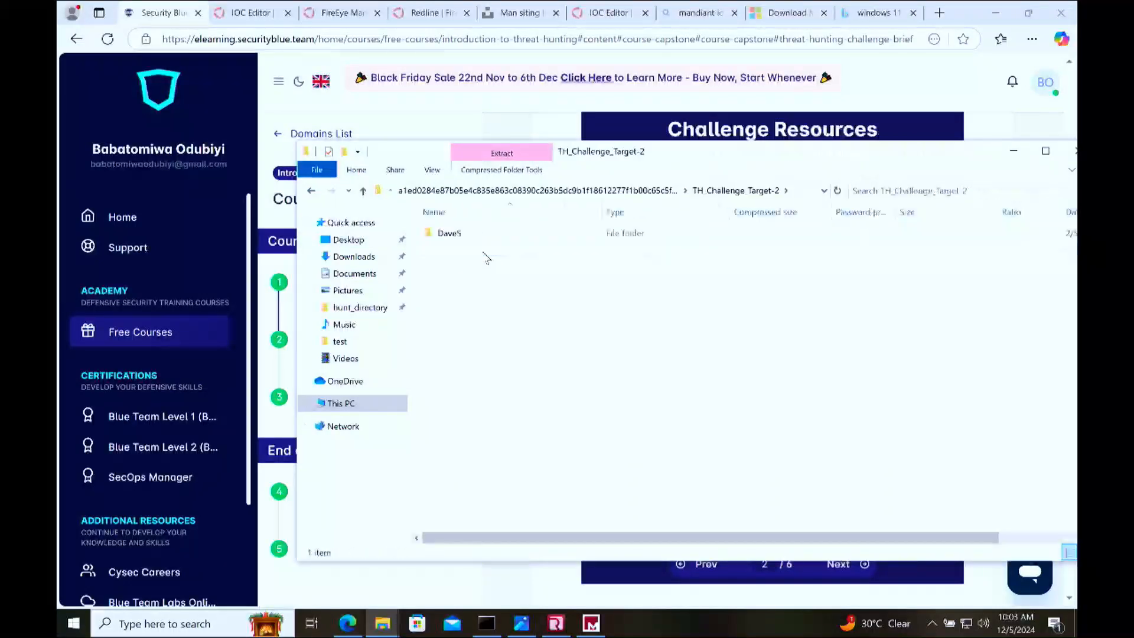
# Step: Copy the DaveS folder out of the TH_Challenge_Target-2 archive to the Desktop and select the copy there
pyautogui.click(452, 235)
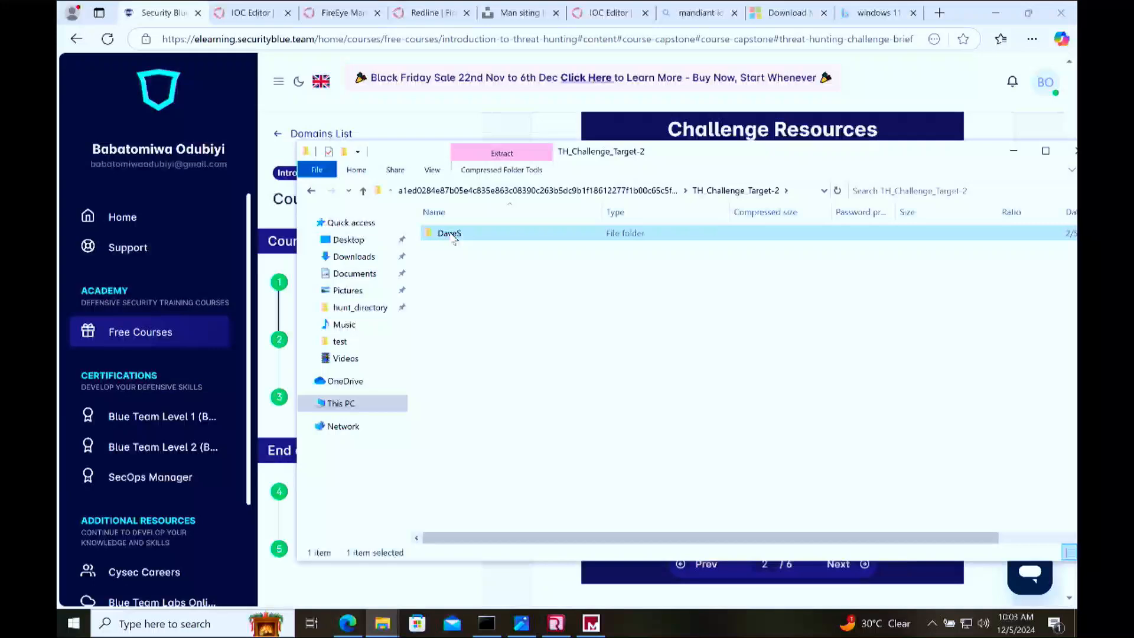
pyautogui.rightClick(452, 236)
pyautogui.click(466, 376)
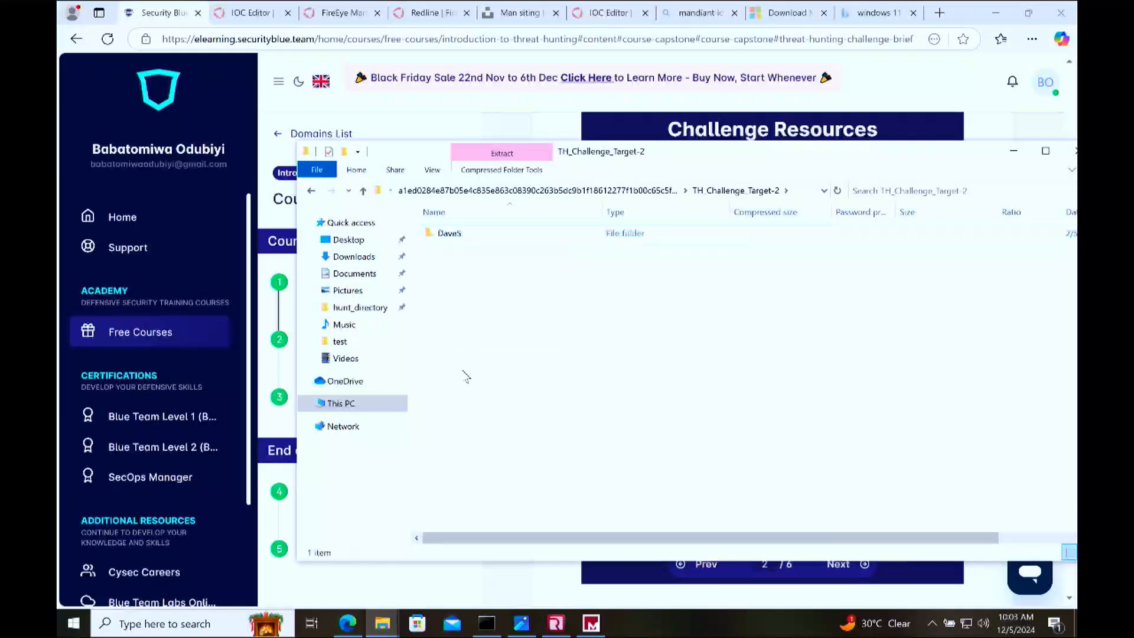
pyautogui.click(455, 231)
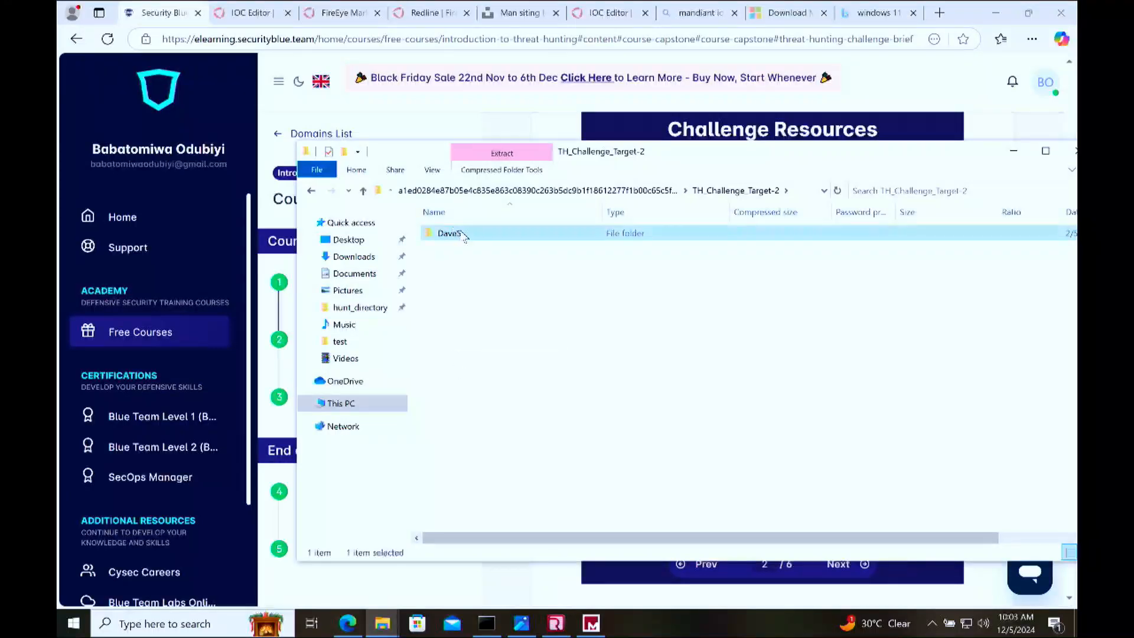
pyautogui.moveTo(465, 236); pyautogui.dragTo(355, 243)
pyautogui.click(355, 242)
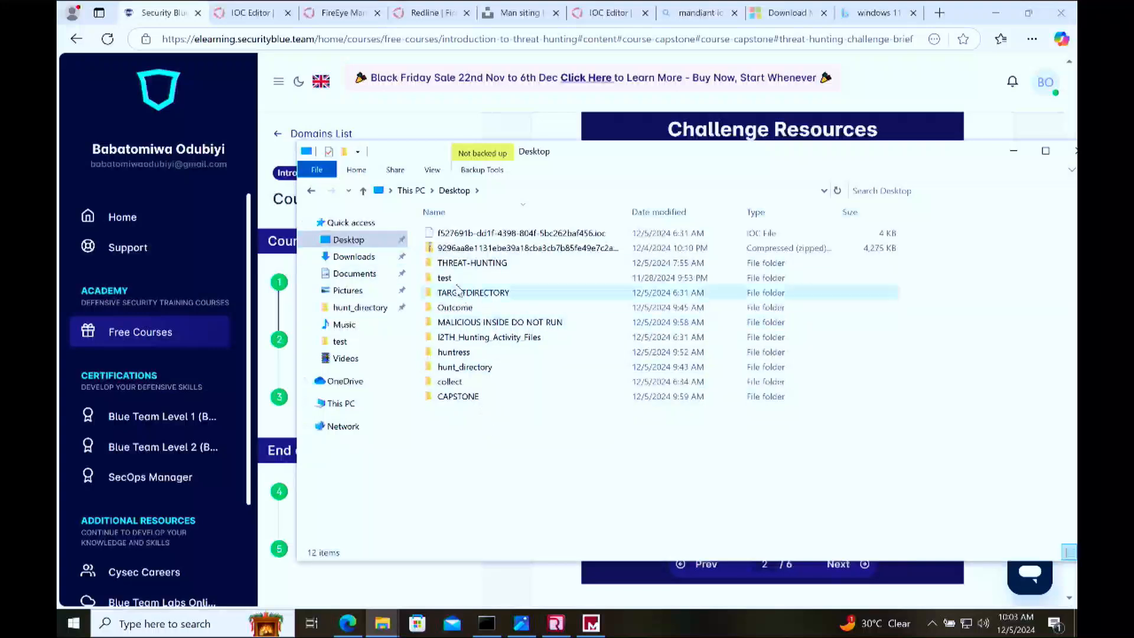
pyautogui.click(311, 190)
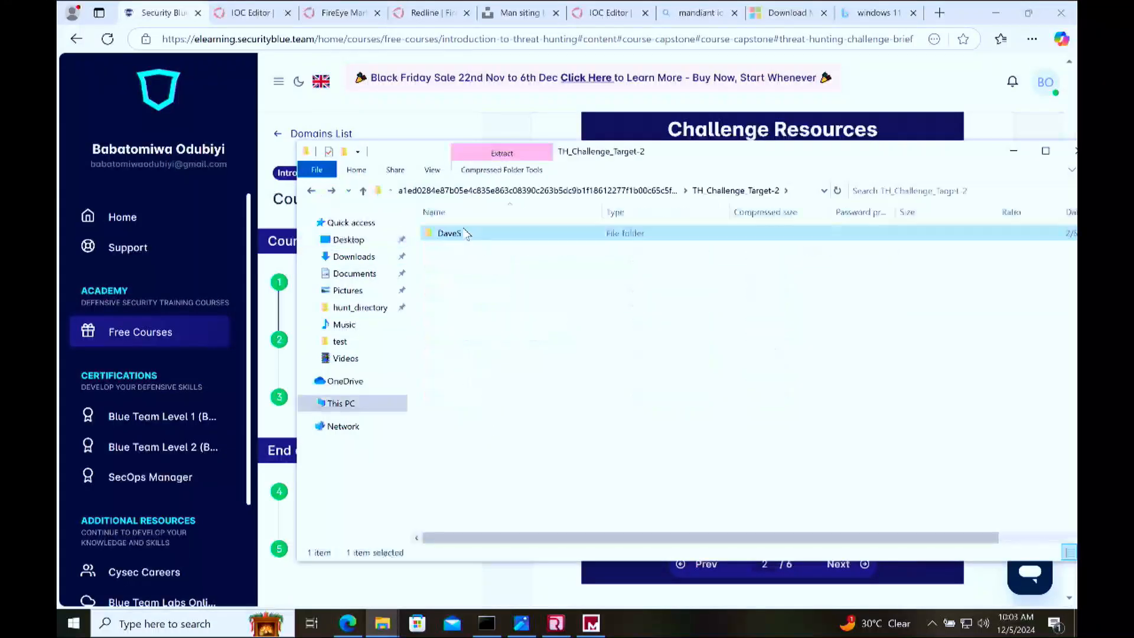
pyautogui.moveTo(466, 236); pyautogui.dragTo(356, 244)
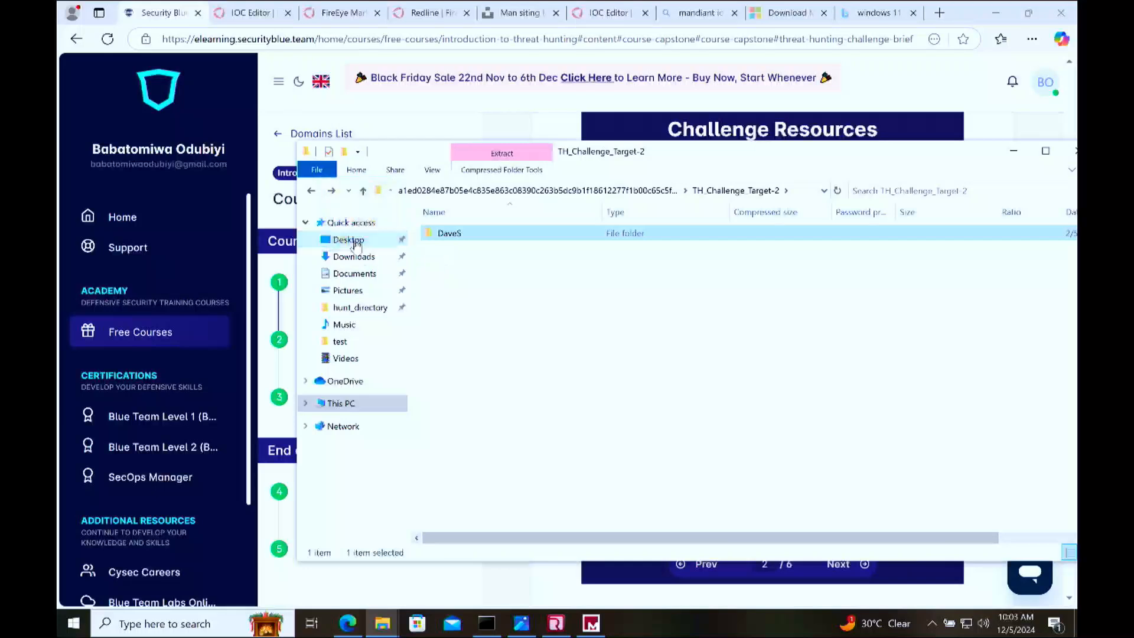
pyautogui.click(355, 241)
pyautogui.click(475, 382)
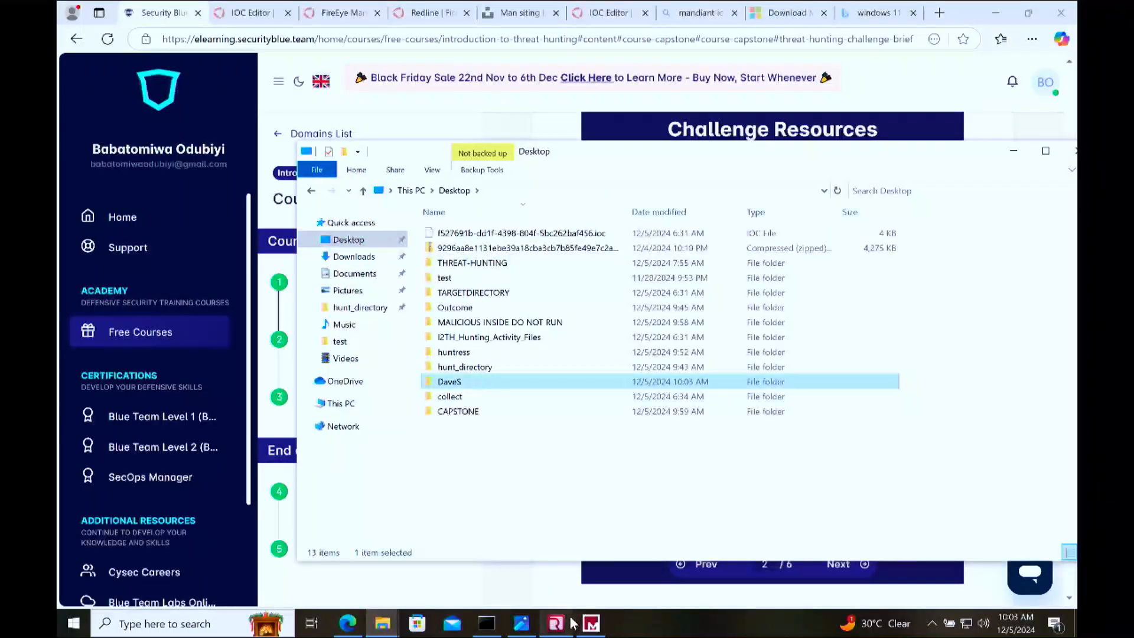
pyautogui.click(555, 622)
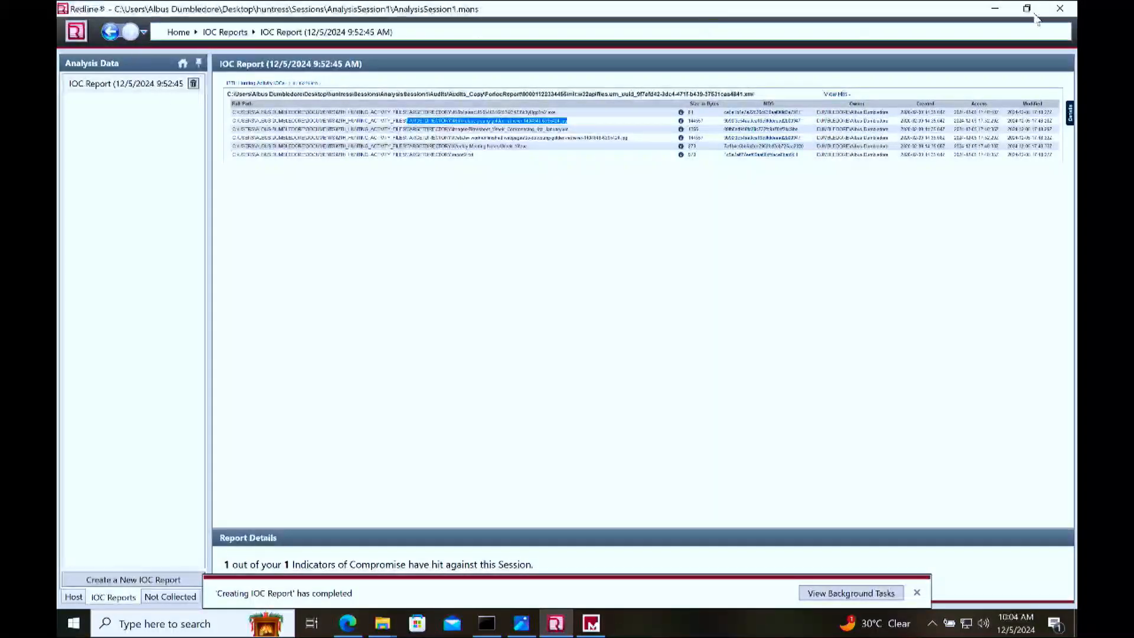
pyautogui.click(995, 10)
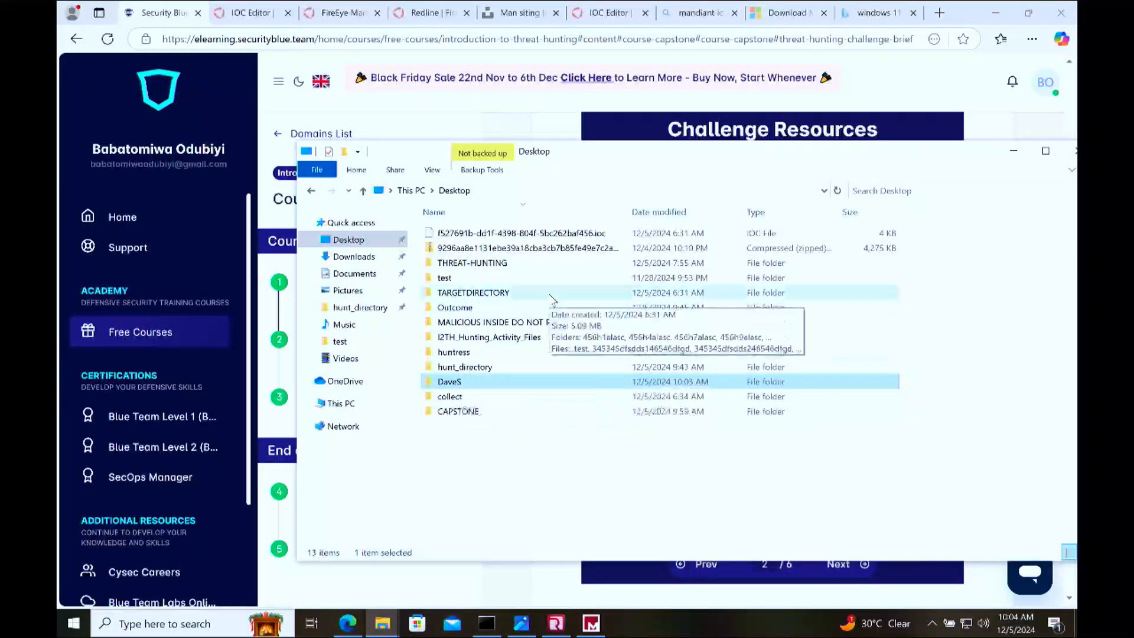
# Step: Open the copied DaveS folder on the Desktop and check its contents and full folder path
pyautogui.doubleClick(459, 382)
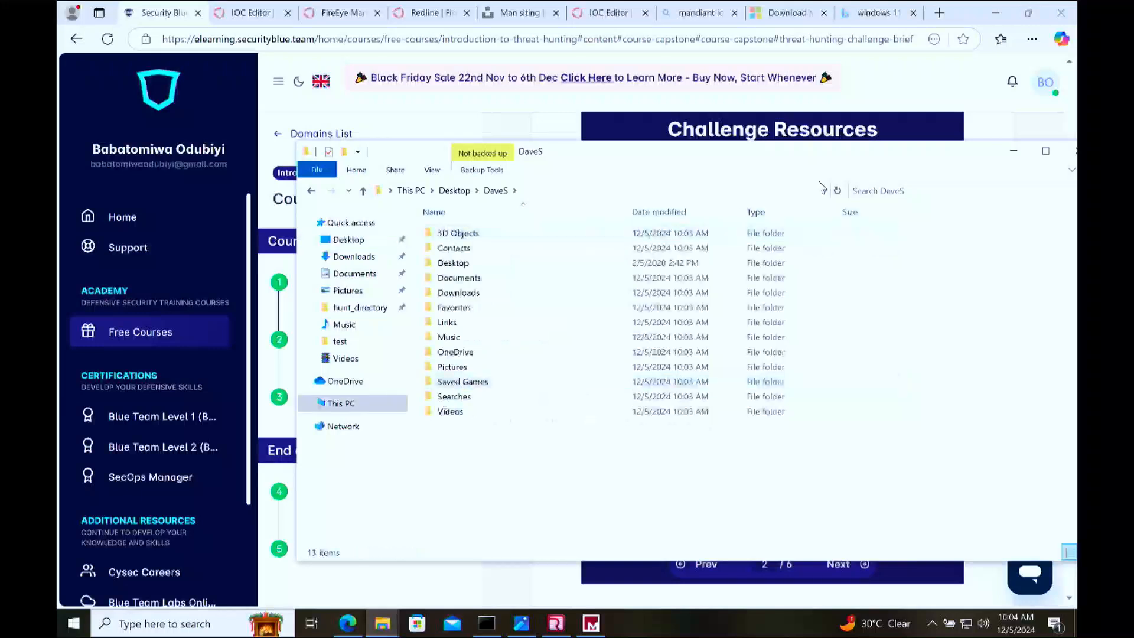
pyautogui.click(802, 191)
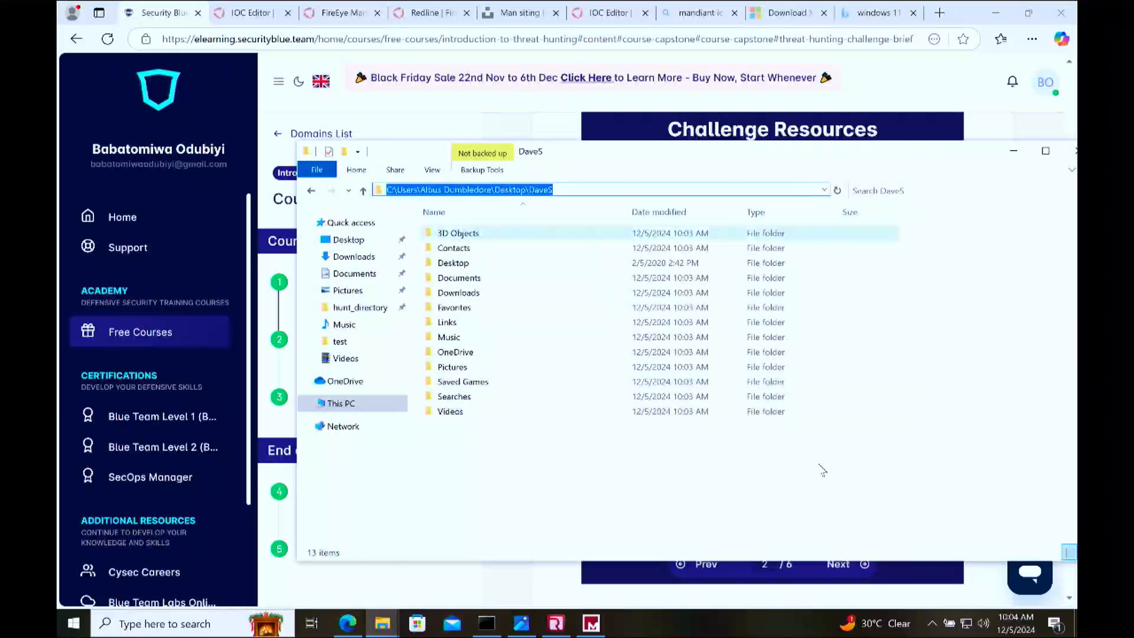
pyautogui.click(847, 481)
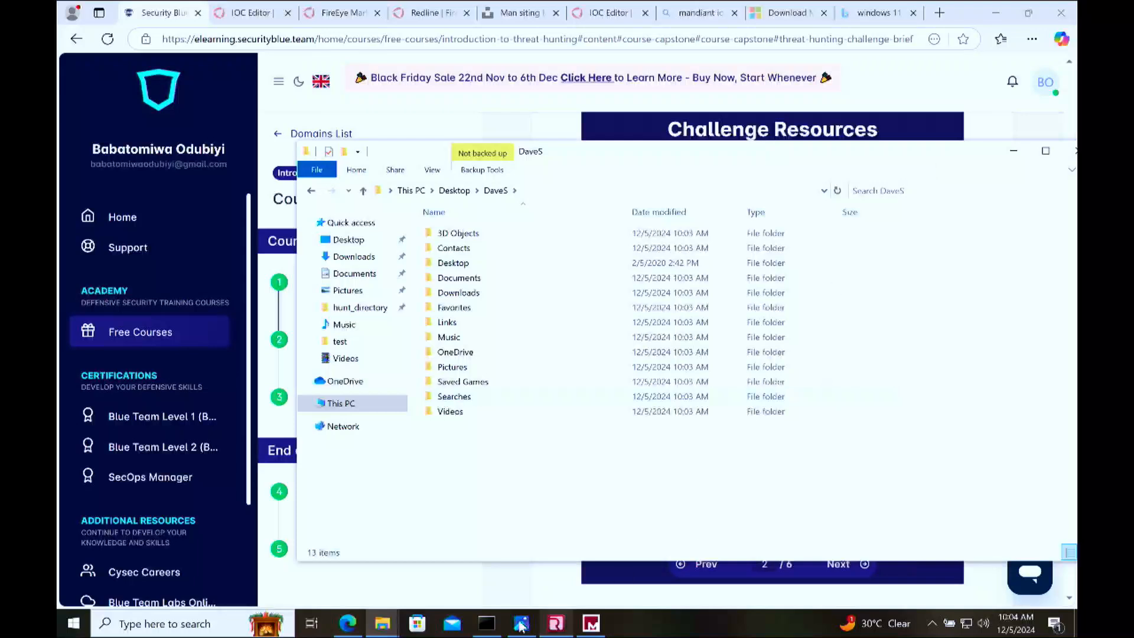
# Step: Bring up the Command Prompt window with the myfile.exe hash output and close it
pyautogui.click(486, 623)
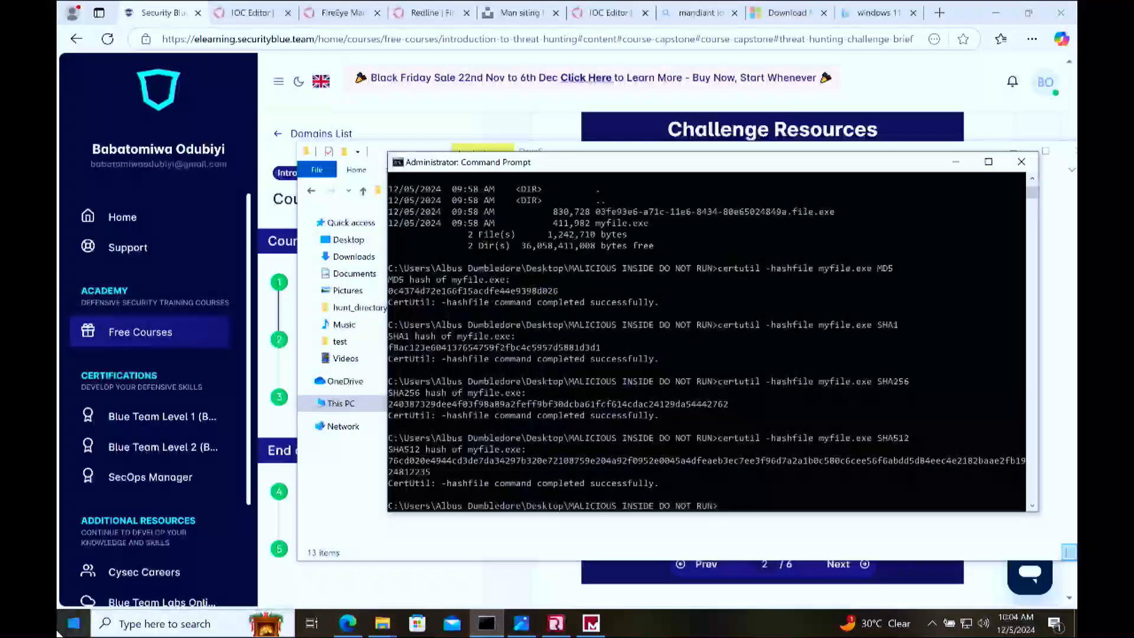
pyautogui.press('super')
pyautogui.click(763, 393)
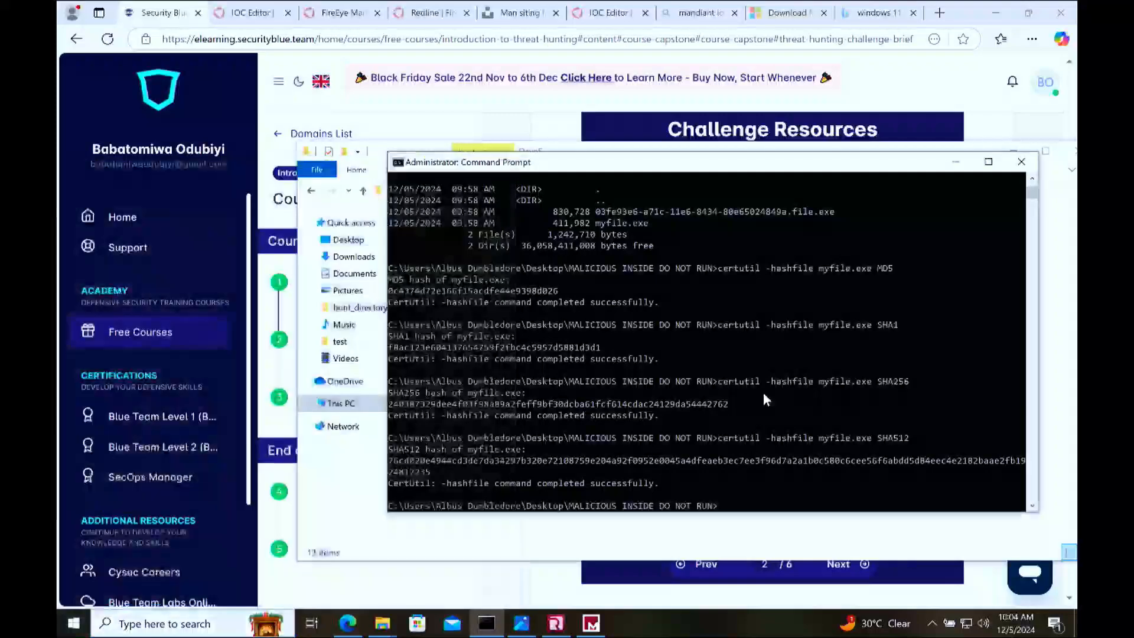
pyautogui.moveTo(758, 450); pyautogui.dragTo(898, 284)
pyautogui.click(1021, 161)
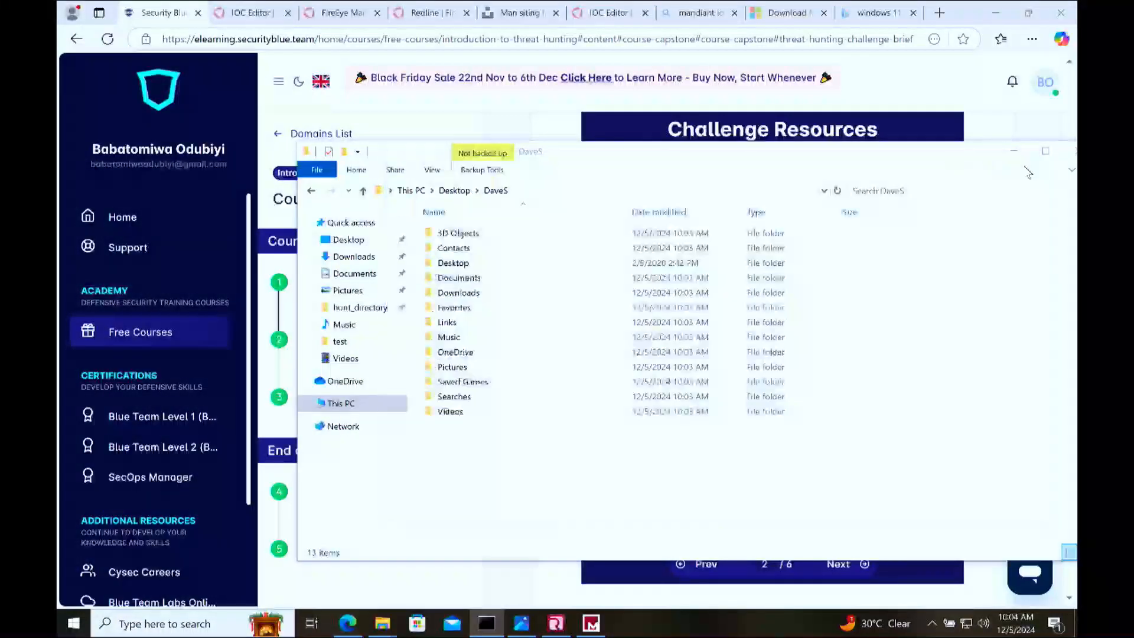
# Step: Return to the course page, review the Tips and Advice section, and advance to the Threat Hunting Challenge quiz
pyautogui.click(822, 118)
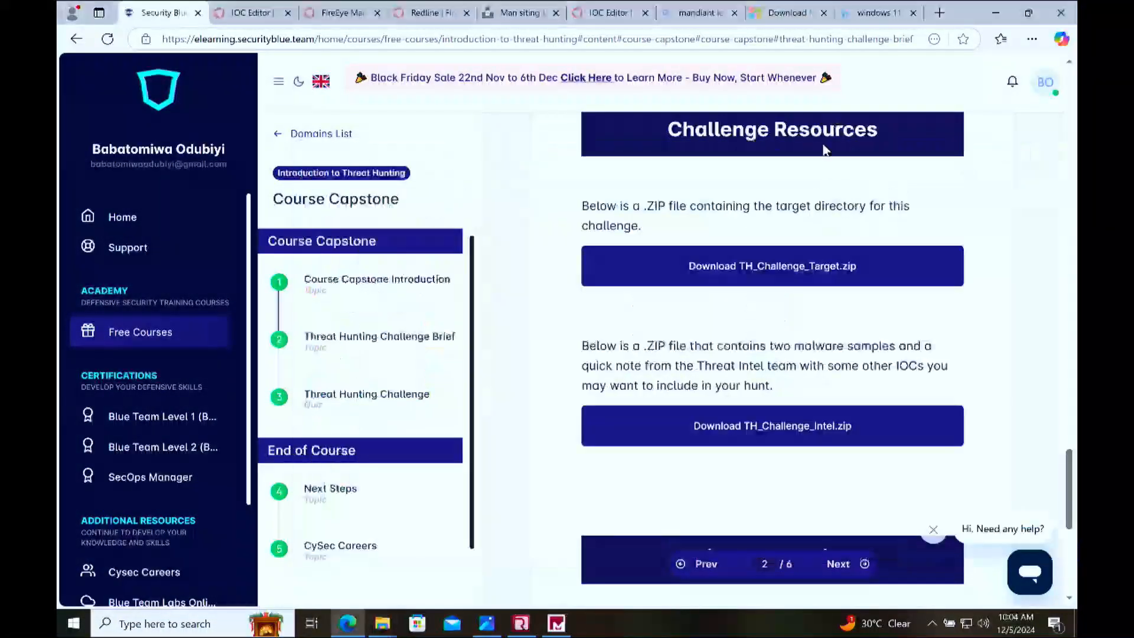
pyautogui.scroll(-5, 785, 370)
pyautogui.scroll(-2, 786, 370)
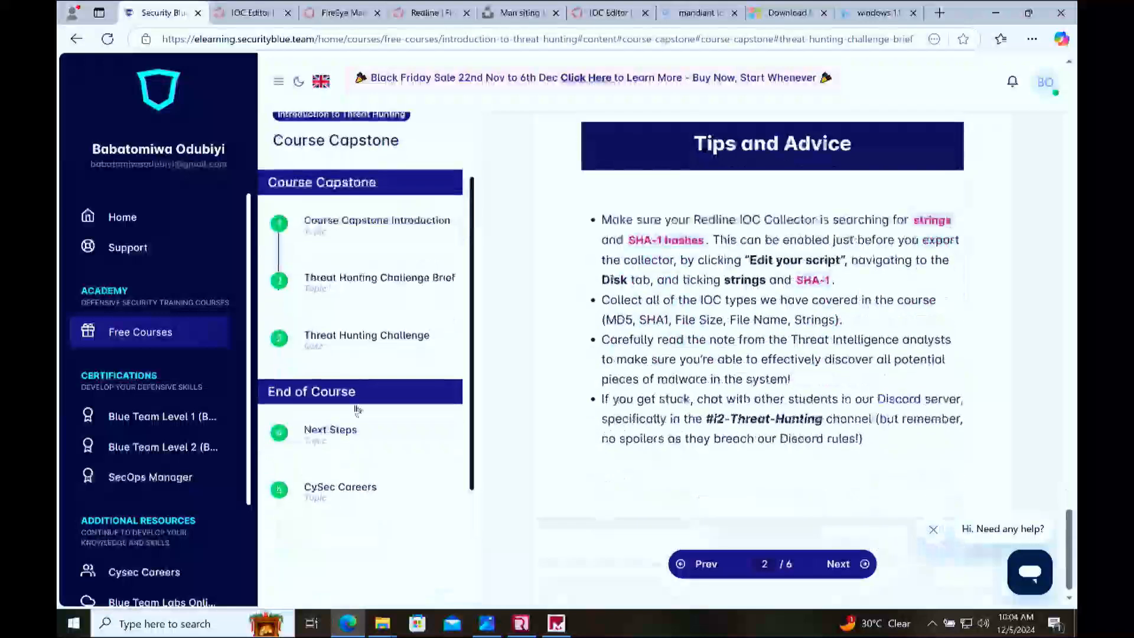
pyautogui.click(863, 564)
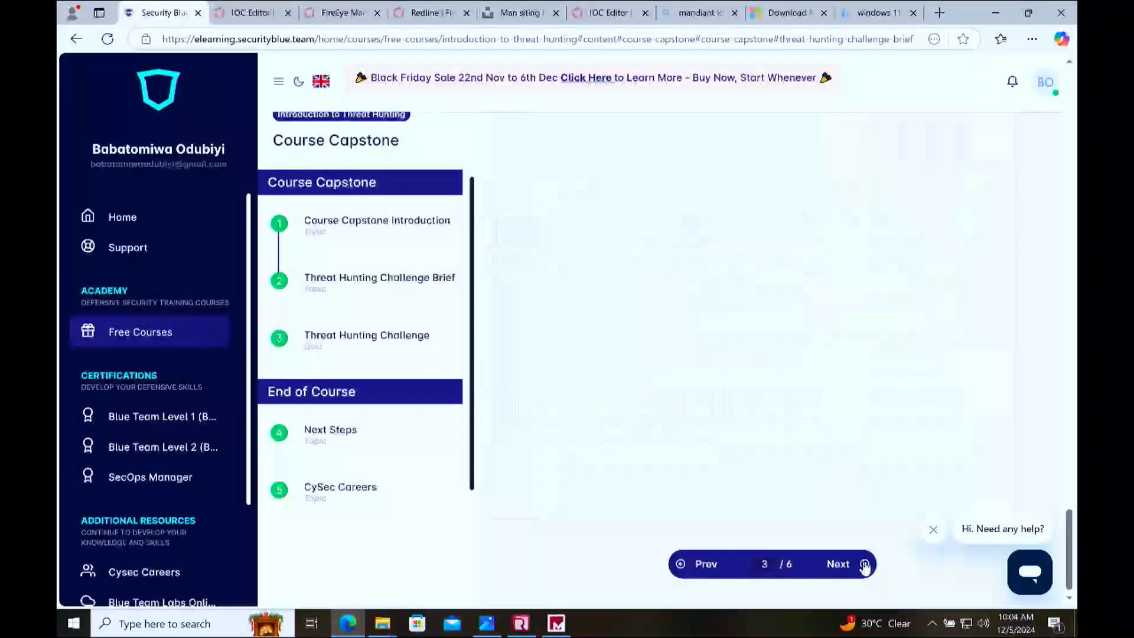
pyautogui.scroll(-5, 807, 411)
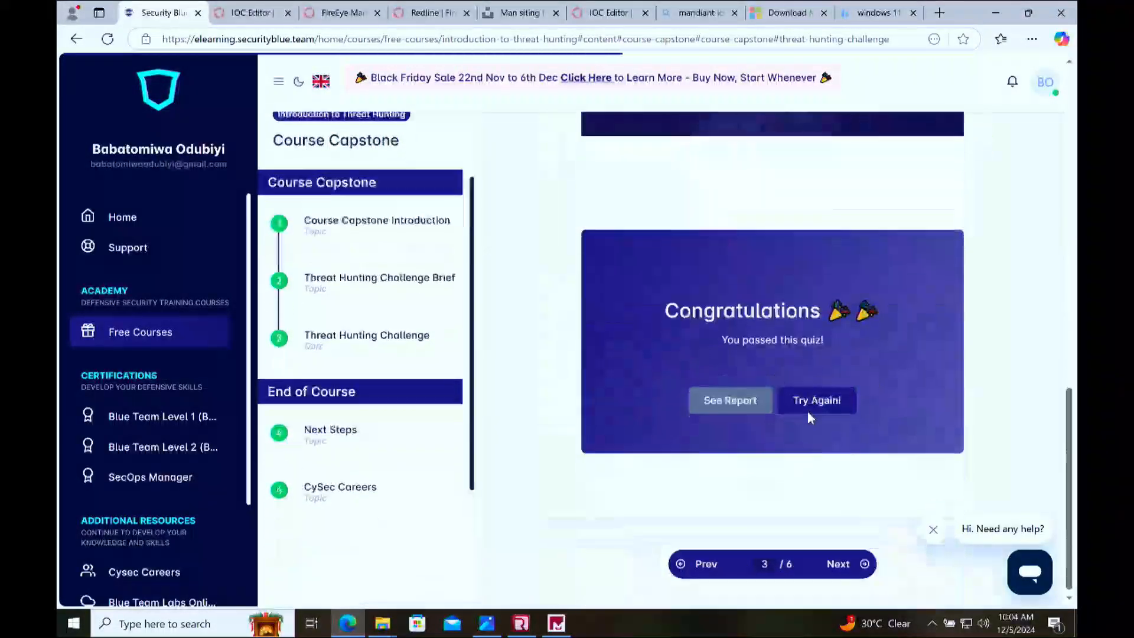